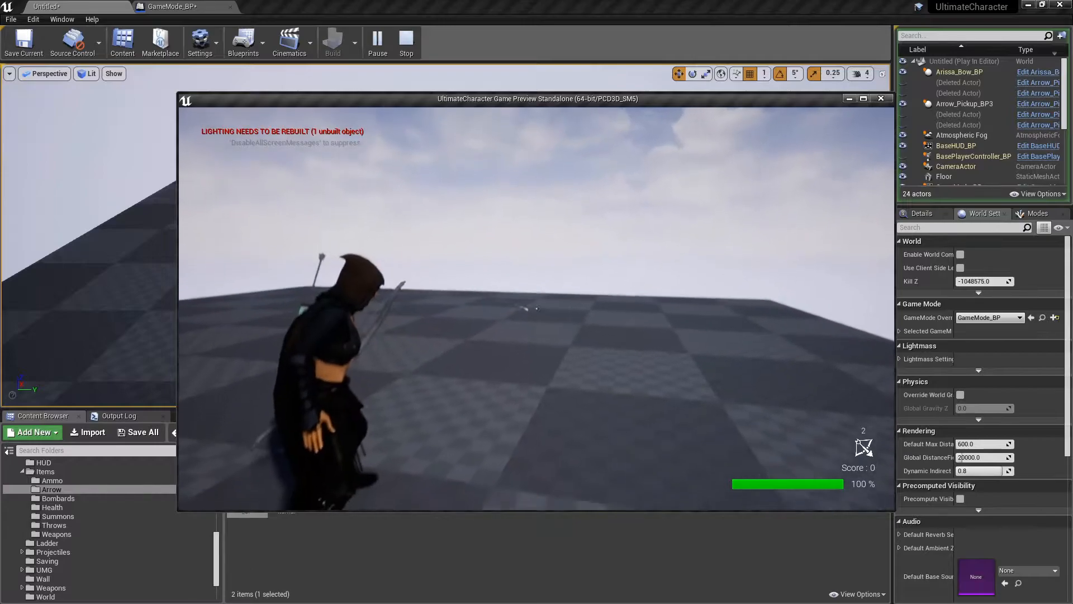
- Test the archer in the running game preview by moving forward and aiming and shooting the bow
key("w")
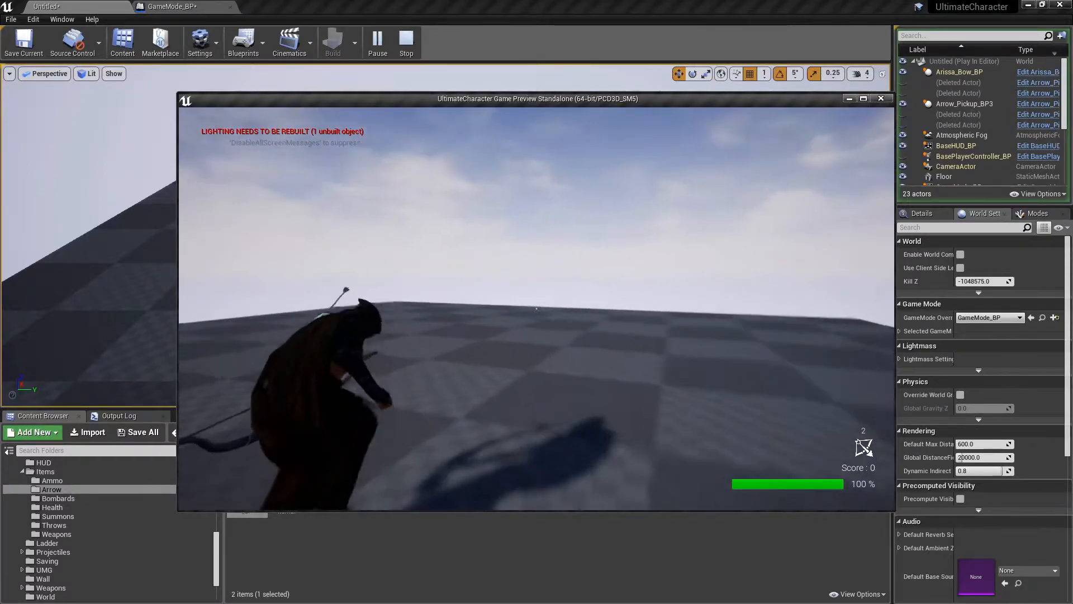
left_click(537, 309)
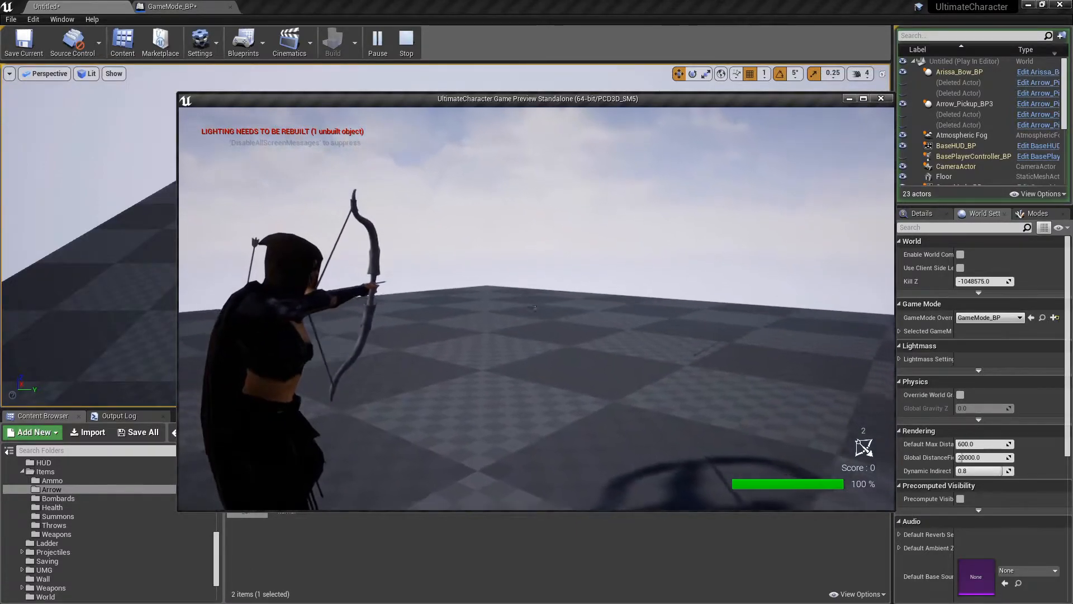
left_click(536, 308)
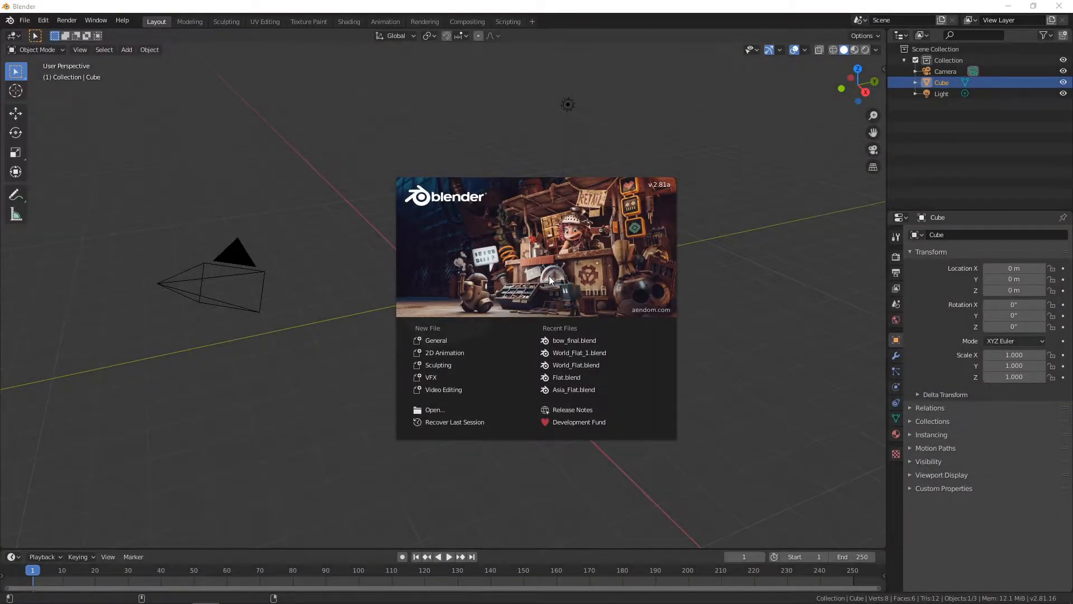
- In Blender, dismiss the splash screen and delete the default camera, cube and light from the scene
left_click(713, 268)
right_click(939, 69)
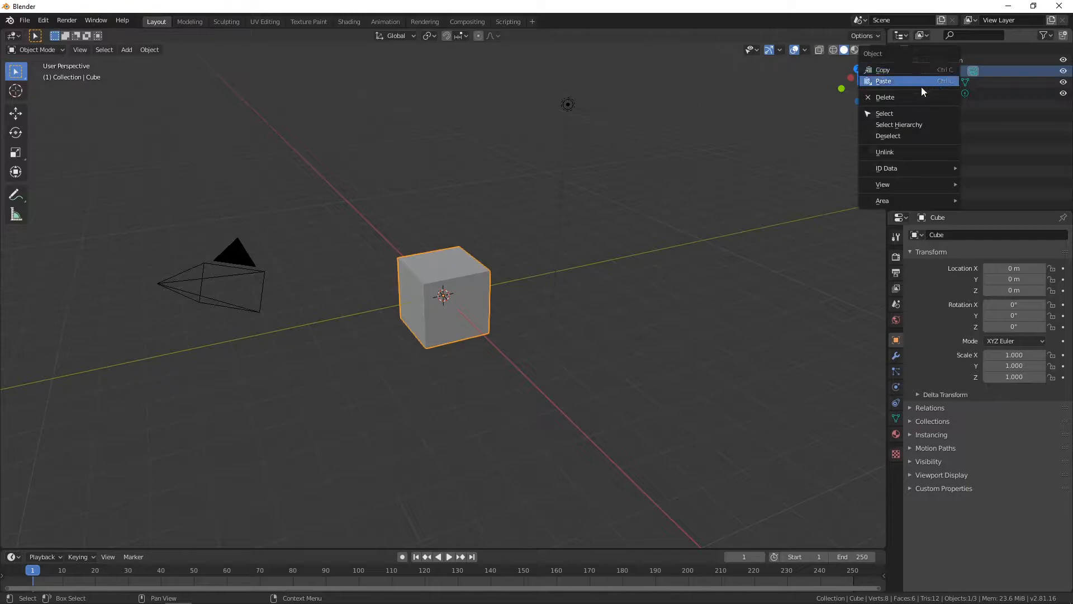
left_click(907, 98)
right_click(945, 71)
left_click(940, 73)
right_click(940, 76)
left_click(941, 76)
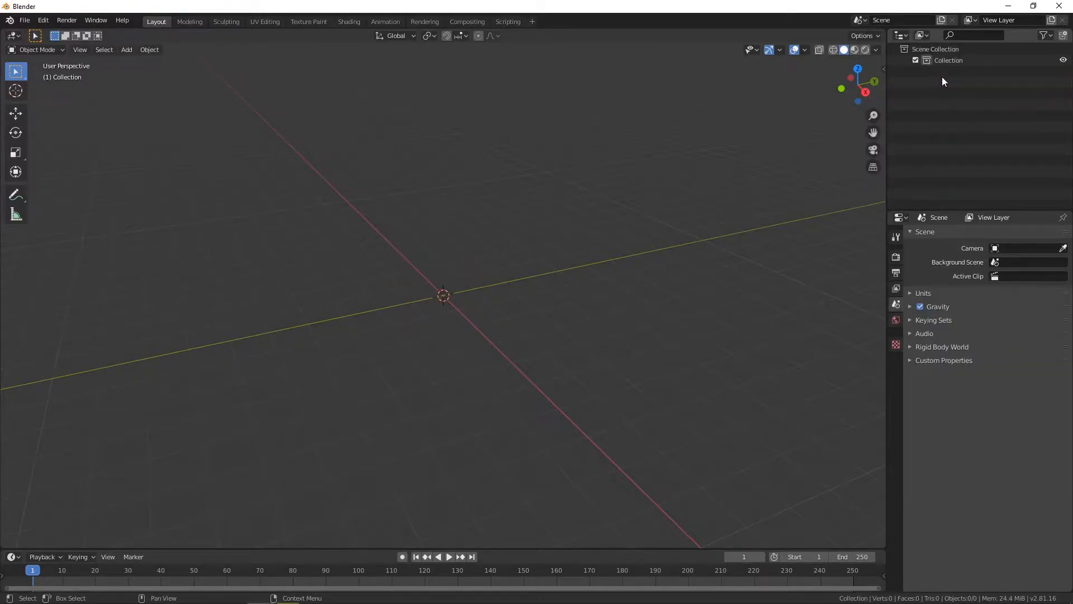
- Import the SK_UE4_Arissa.fbx character from the recent Characters folder
left_click(25, 20)
mouse_move(57, 170)
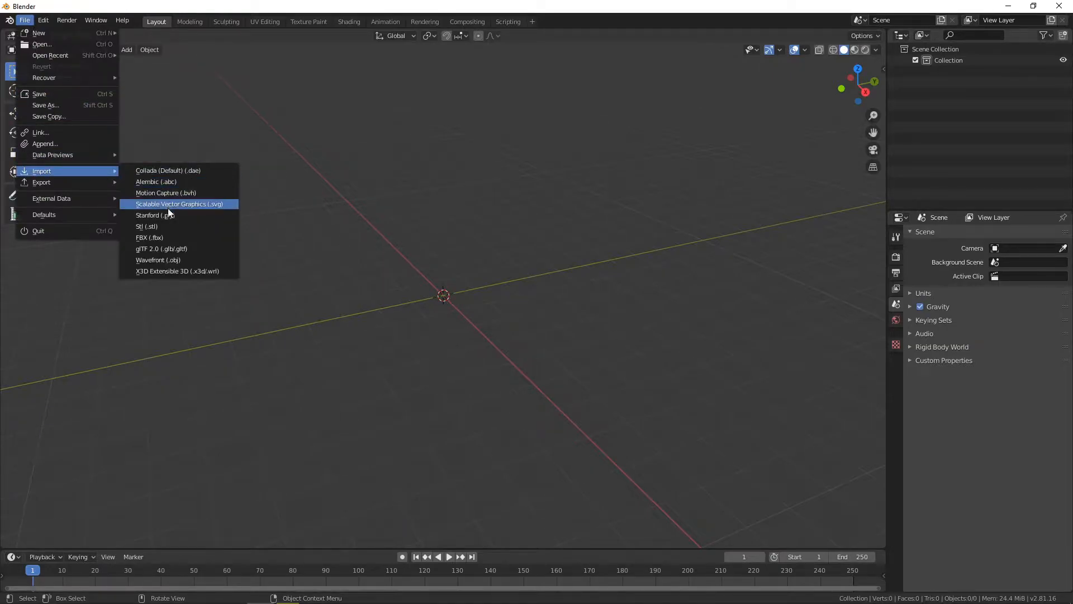
left_click(164, 237)
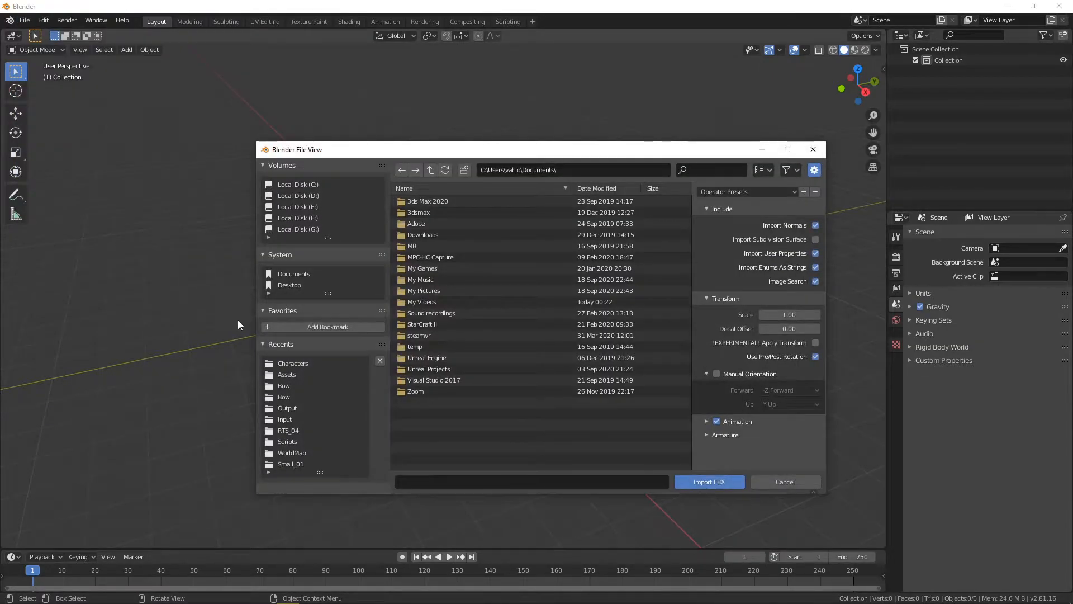
left_click(297, 363)
left_click(446, 258)
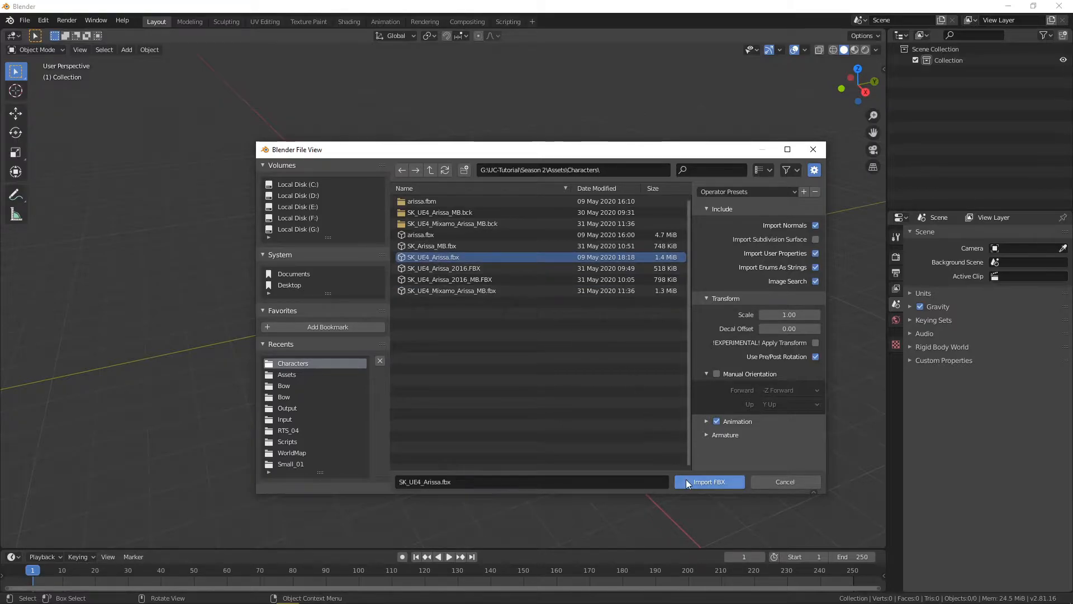
left_click(709, 482)
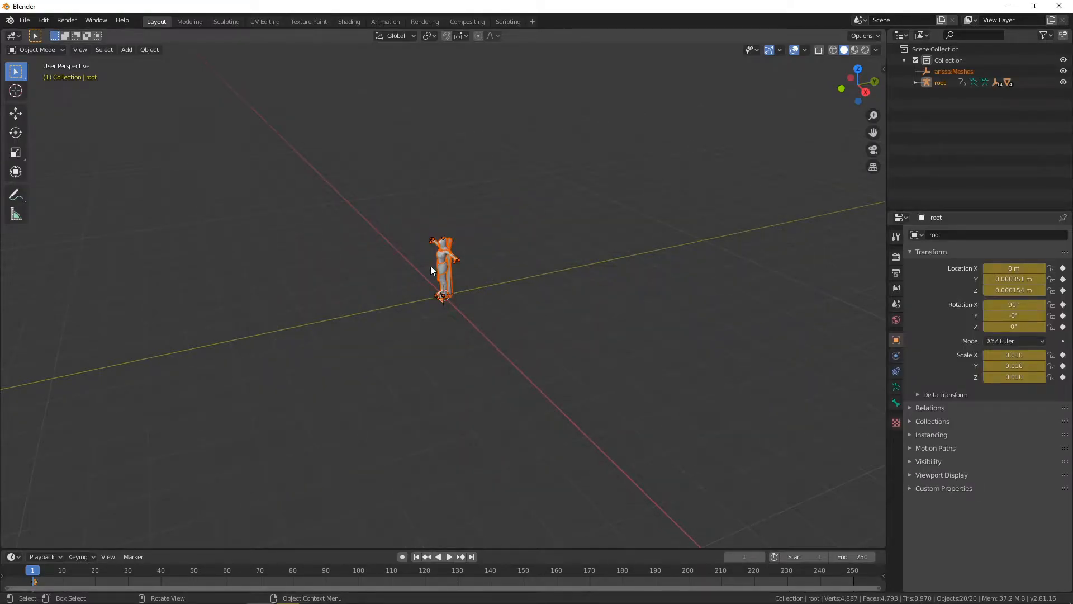
- Delete the arissa:Weapons_Geo mesh from the imported character's root hierarchy
scroll(431, 270, "up", 6)
middle_click_drag(433, 184, 500, 147)
left_click(498, 146)
scroll(495, 154, "down", 4)
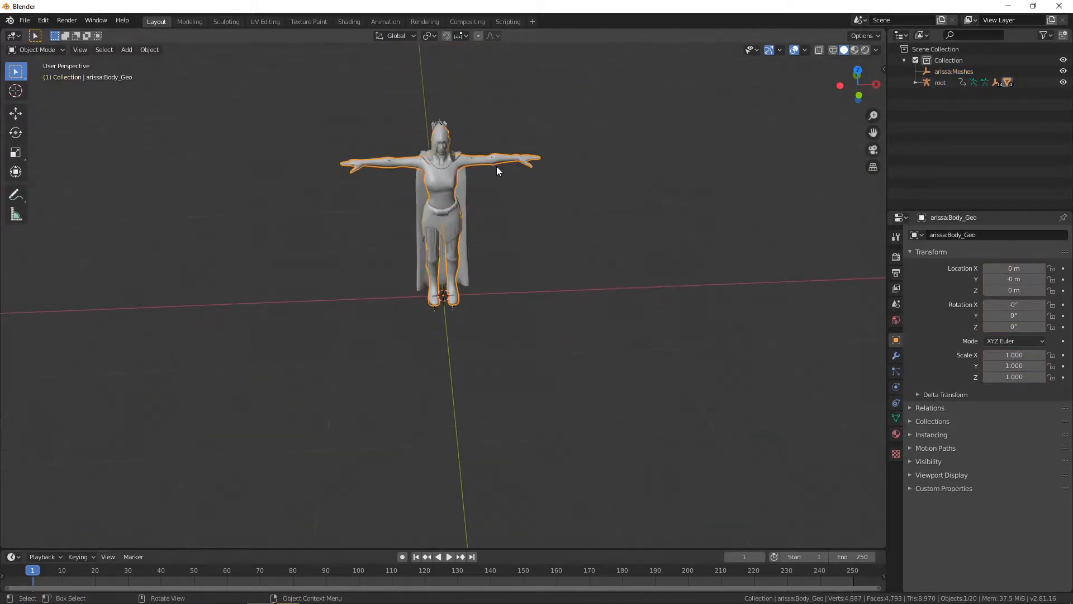
left_click(929, 83)
left_click(914, 82)
scroll(963, 175, "down", 5)
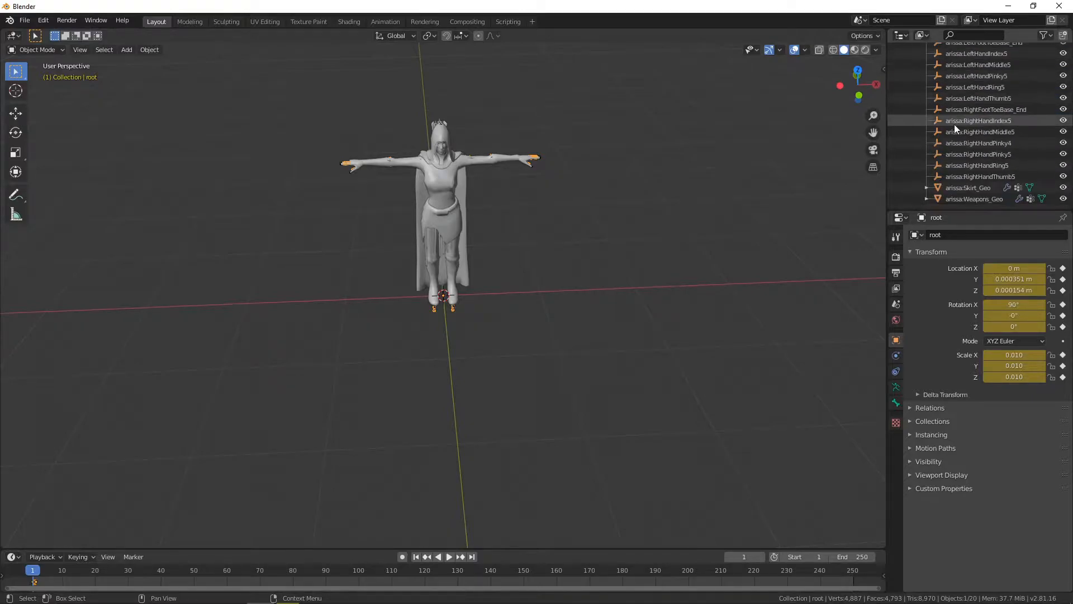
left_click(968, 199)
right_click(968, 198)
left_click(968, 197)
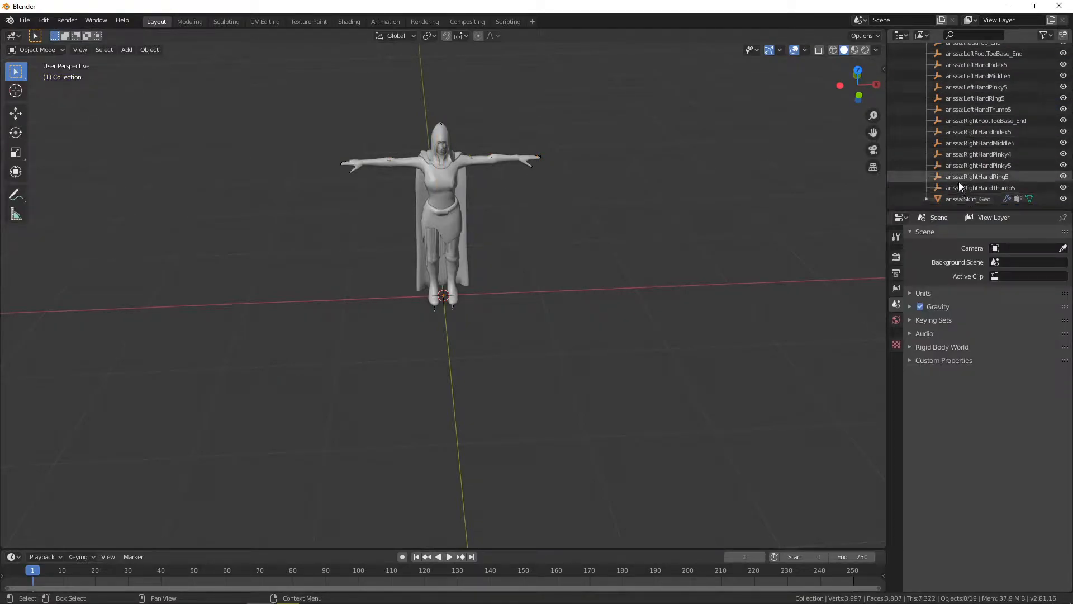
scroll(958, 182, "up", 5)
left_click(915, 82)
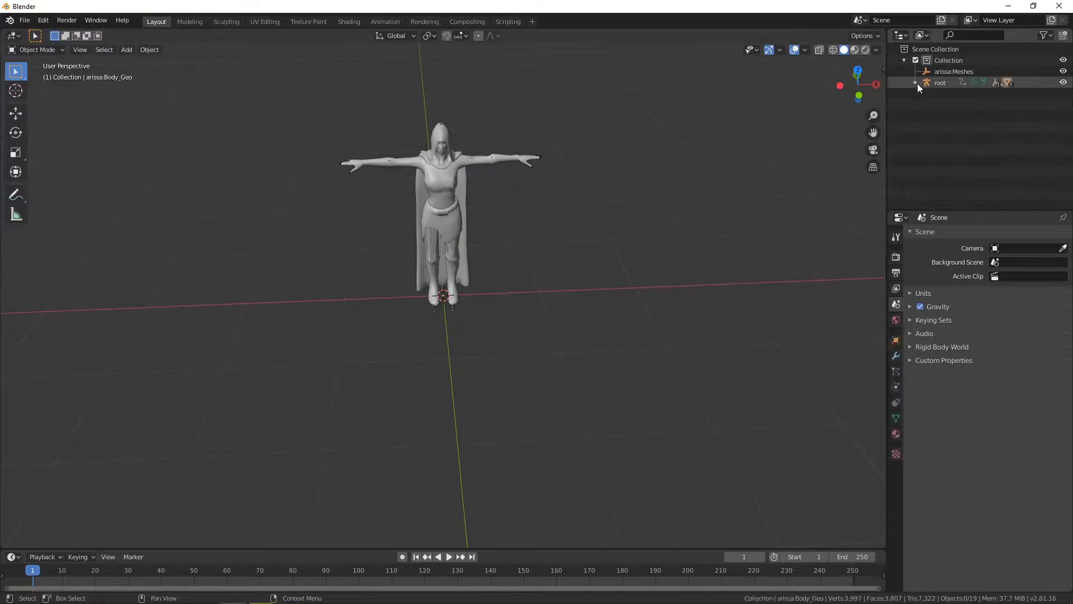
- Export the weaponless character as an FBX file named SK_UE4_Arissa_NoWeapon.fbx in the Characters folder
left_click(26, 22)
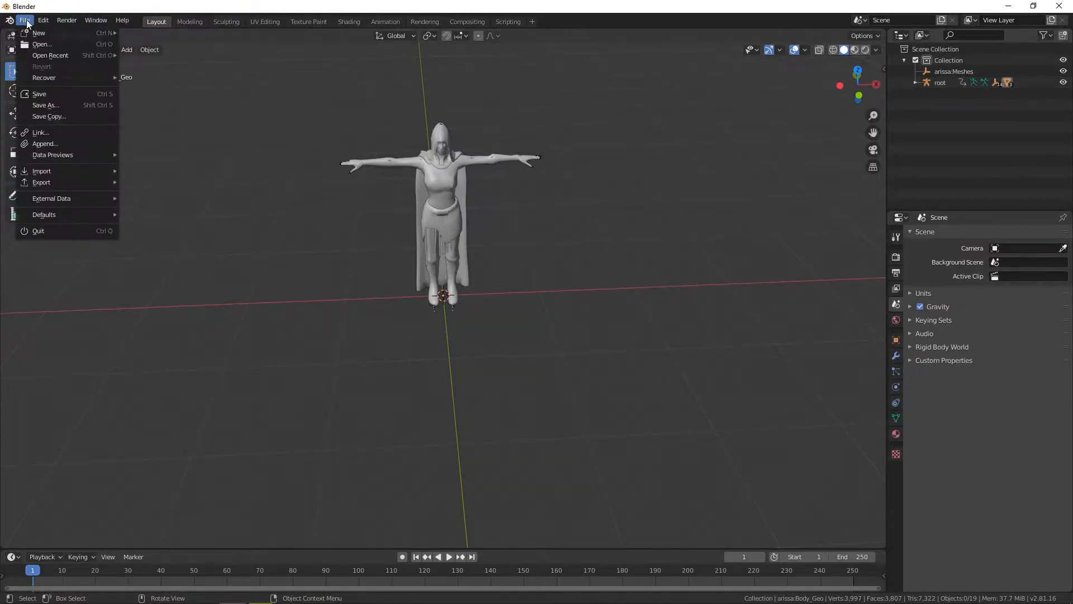
mouse_move(56, 182)
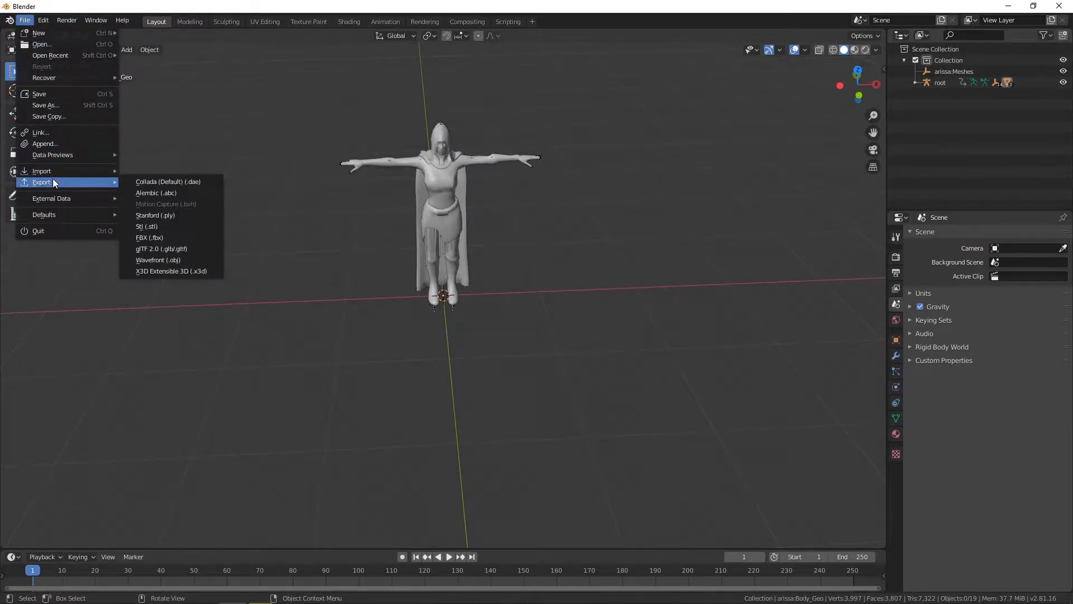
left_click(166, 239)
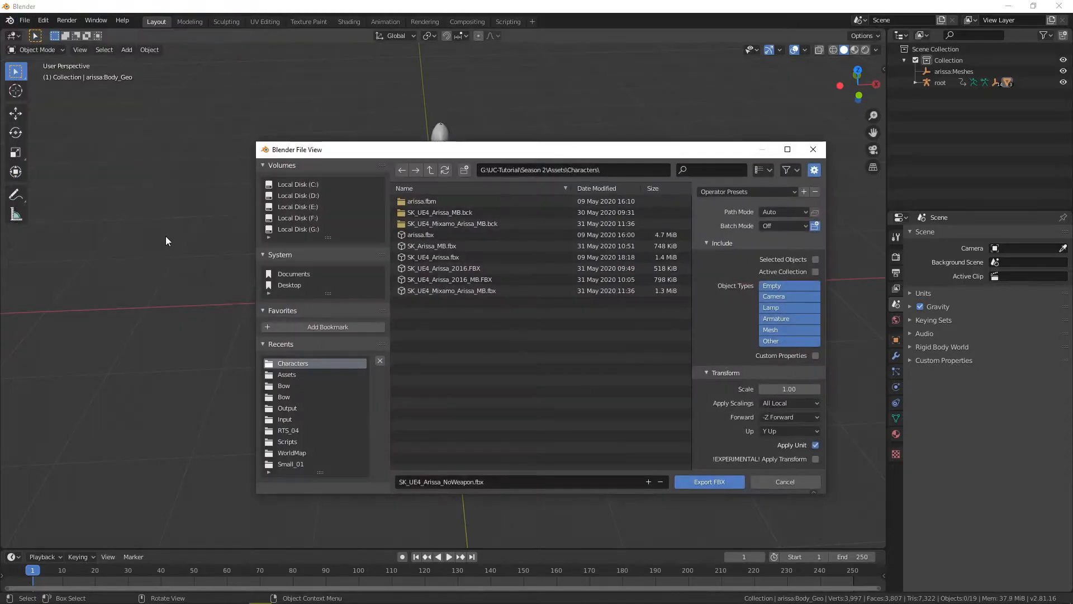
left_click(432, 259)
left_click(461, 481)
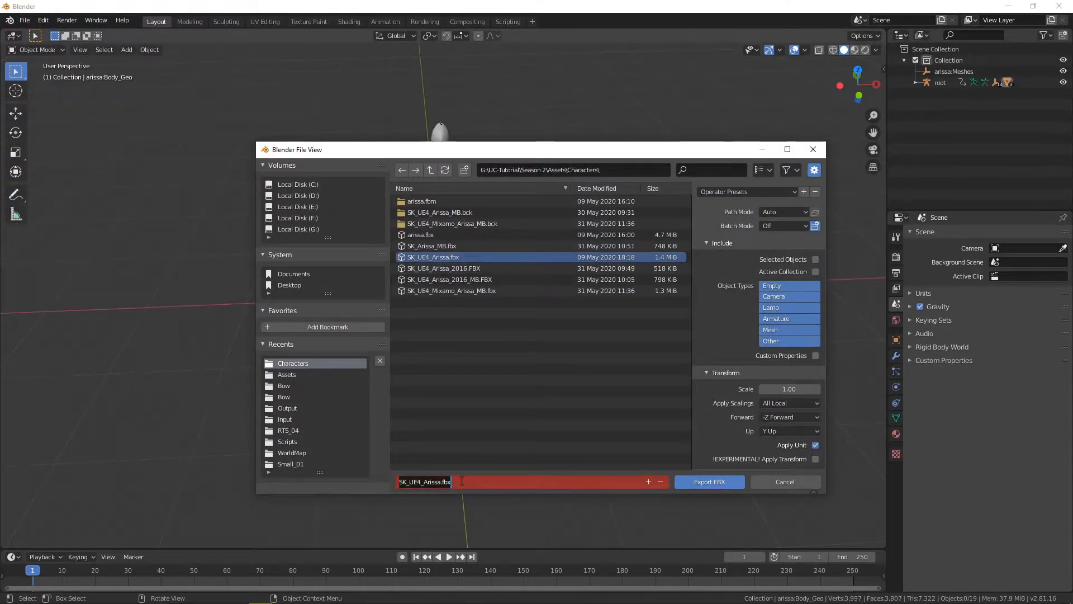
left_click(461, 480)
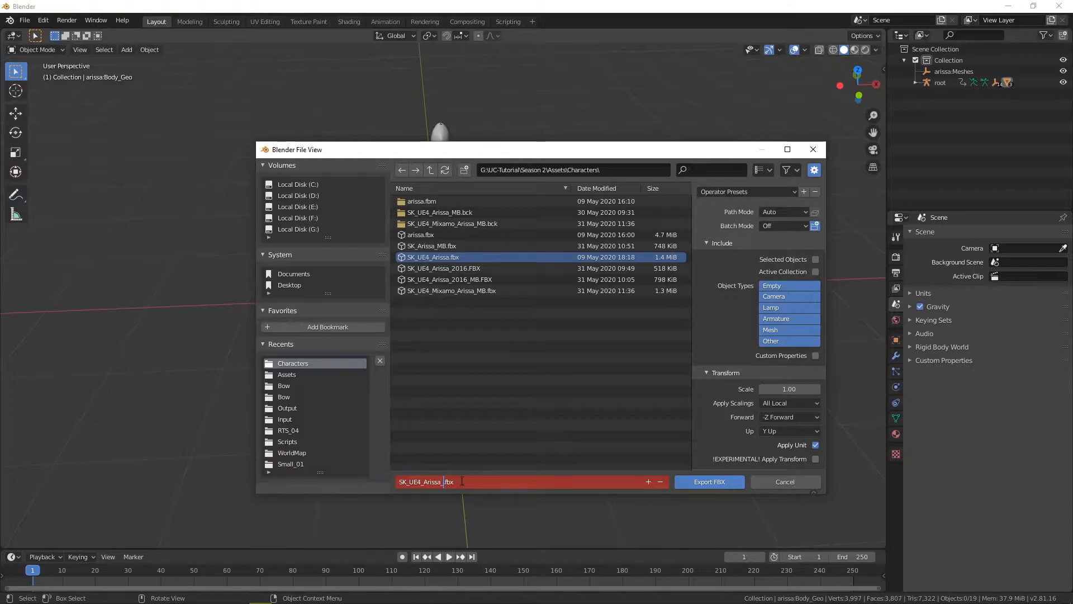
type("_NoWeapon")
left_click(692, 484)
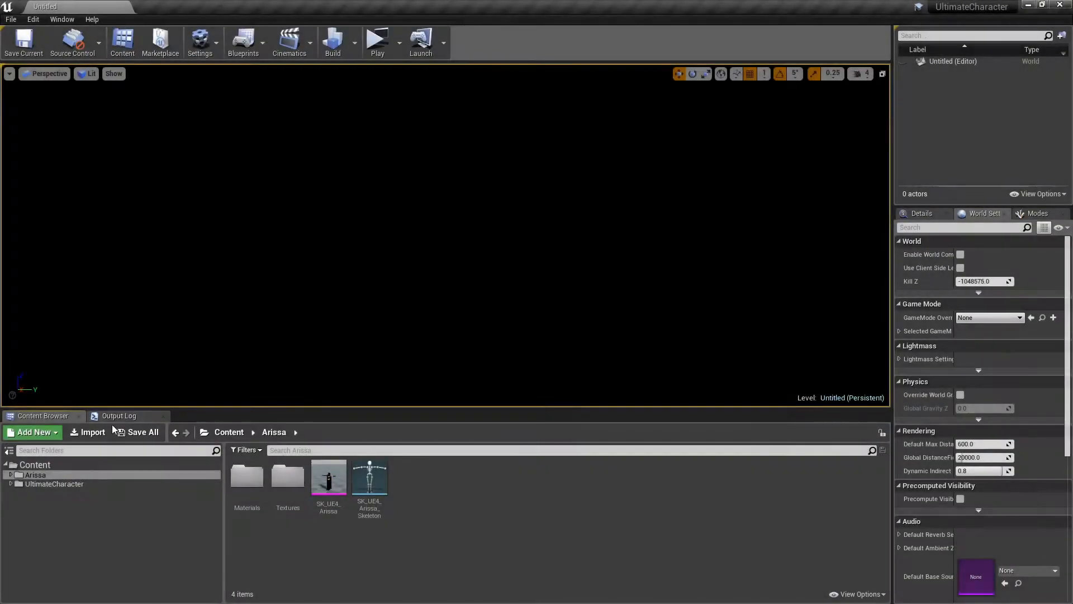
- In Unreal Editor, import SK_UE4_Arissa_NoWeapon into the Arissa folder using SK_UE4_Arissa_Skeleton, and dismiss the message log
left_click(103, 433)
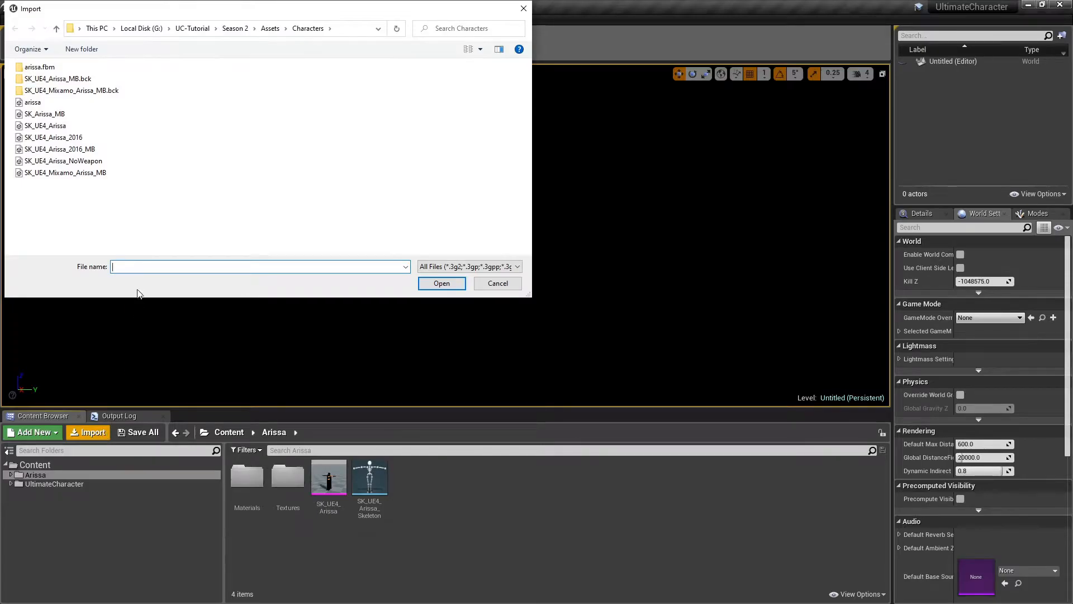
left_click(63, 161)
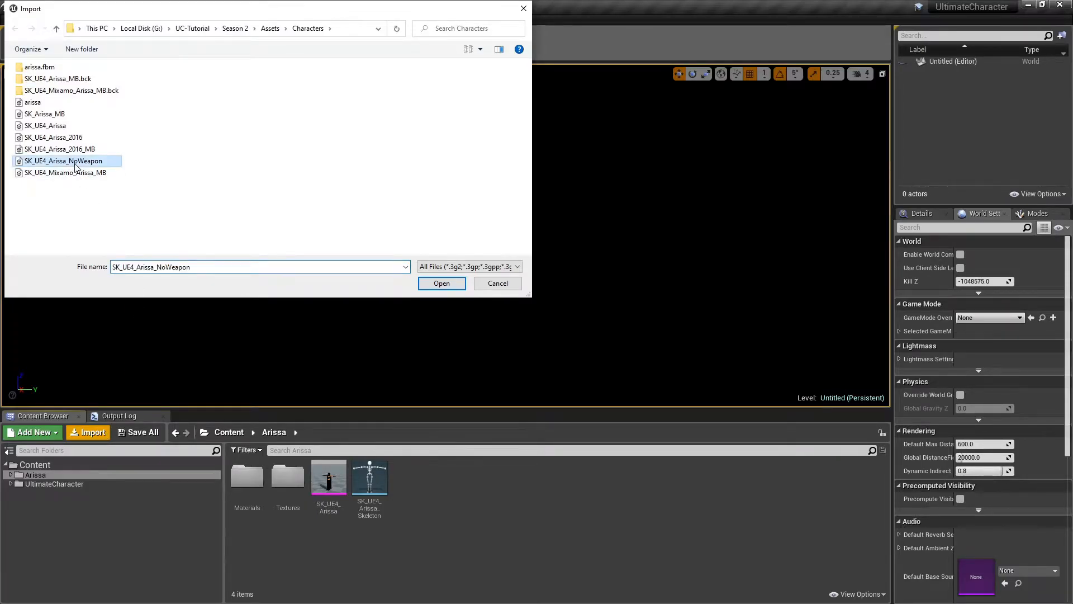
left_click(435, 283)
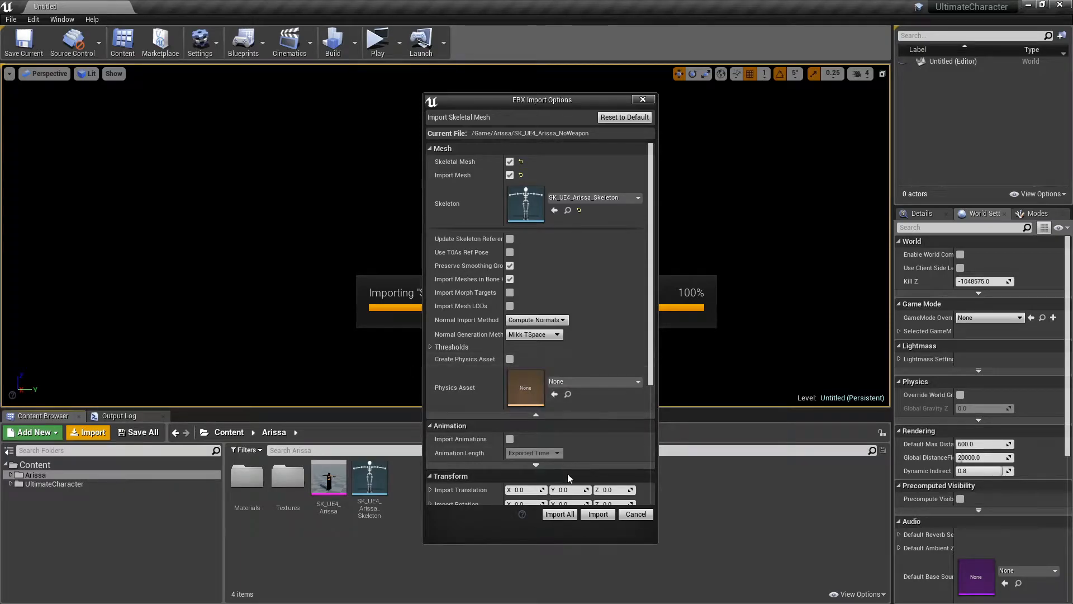
left_click(597, 514)
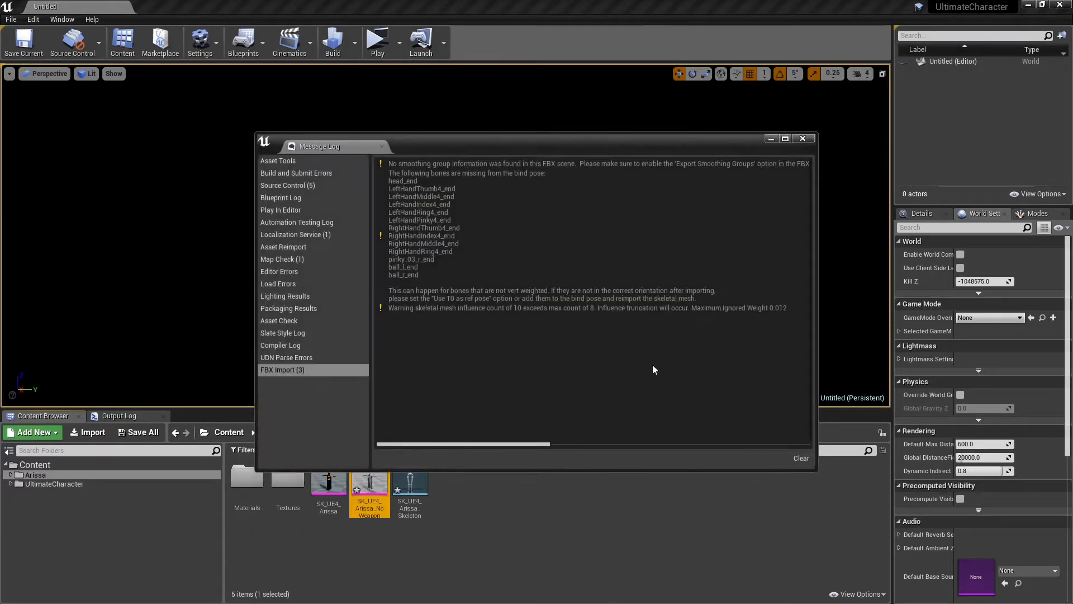
left_click(802, 139)
- Assign Arissa_MAT to Element 0 and an Arissa_MAT material to Element 1 of the SK_UE4_Arissa_NoWeapon mesh, and close its editor
double_click(363, 479)
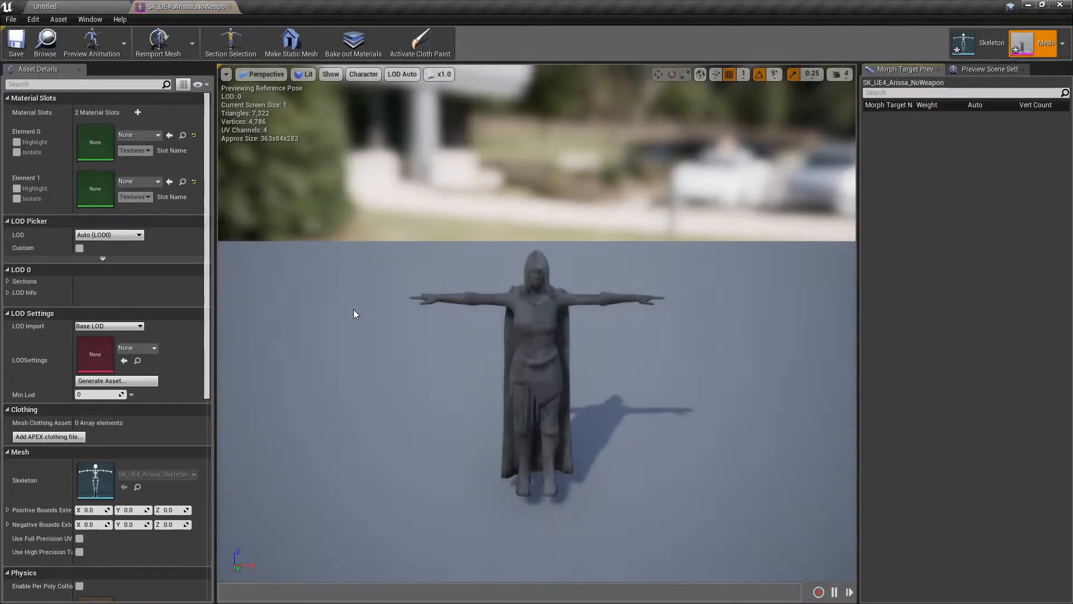
right_click_drag(353, 314, 221, 322)
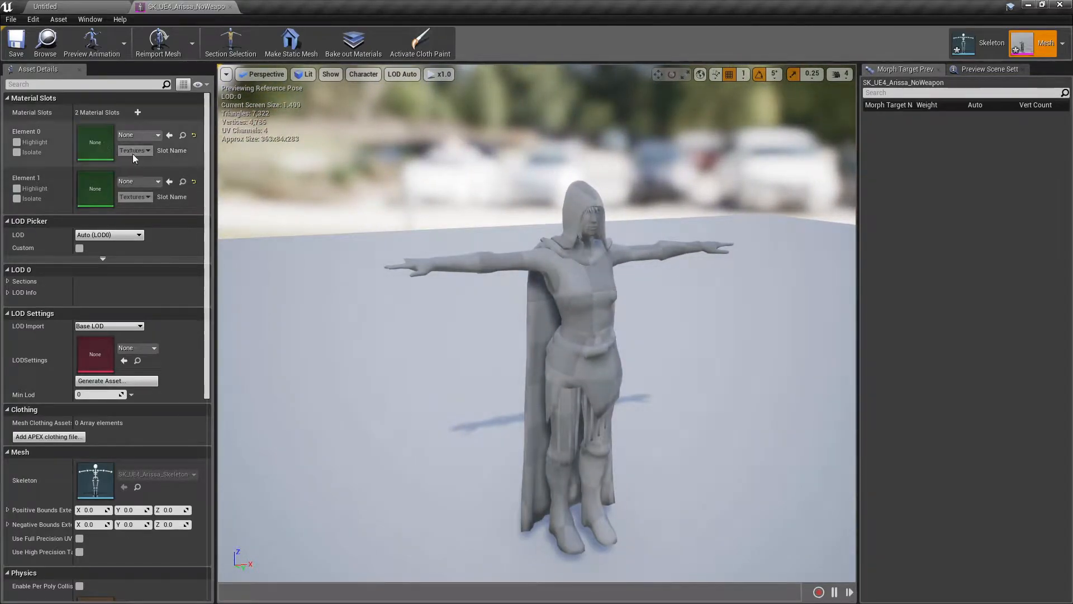
left_click(145, 134)
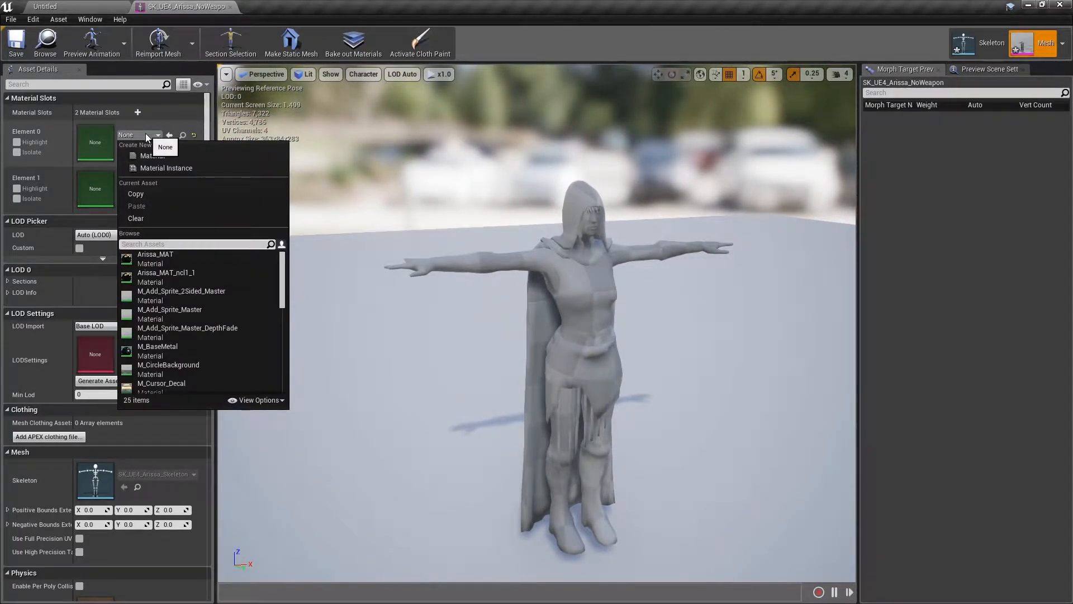
left_click(180, 260)
left_click(144, 185)
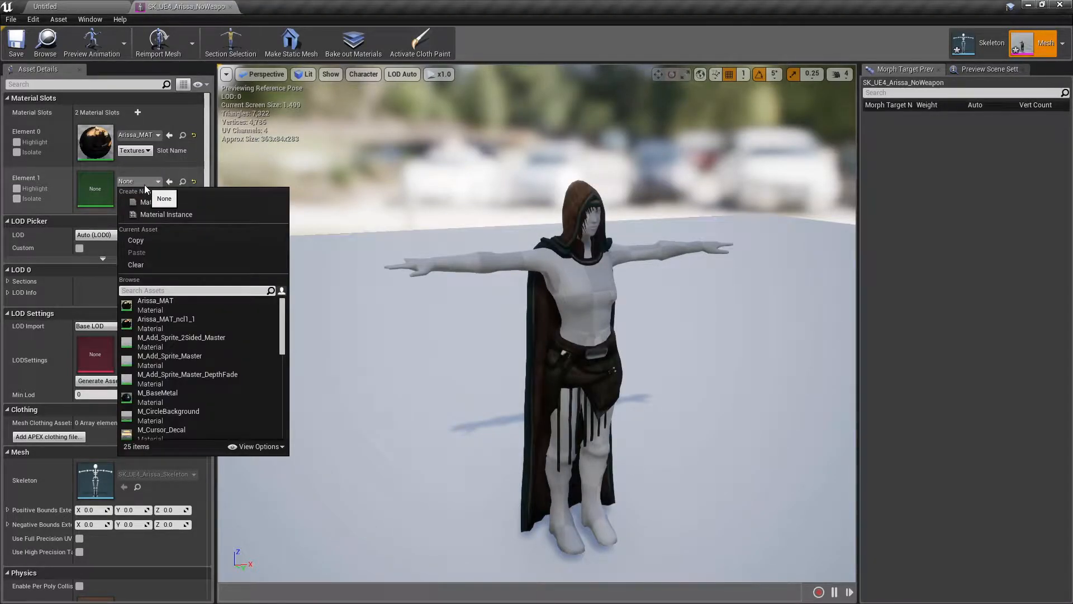
left_click(174, 313)
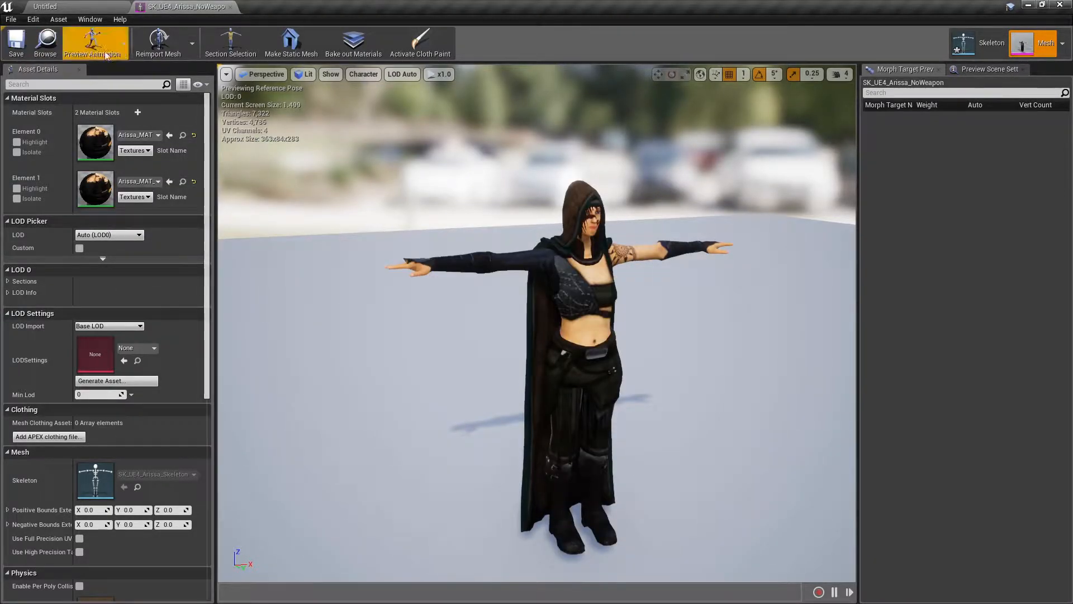
left_click(230, 7)
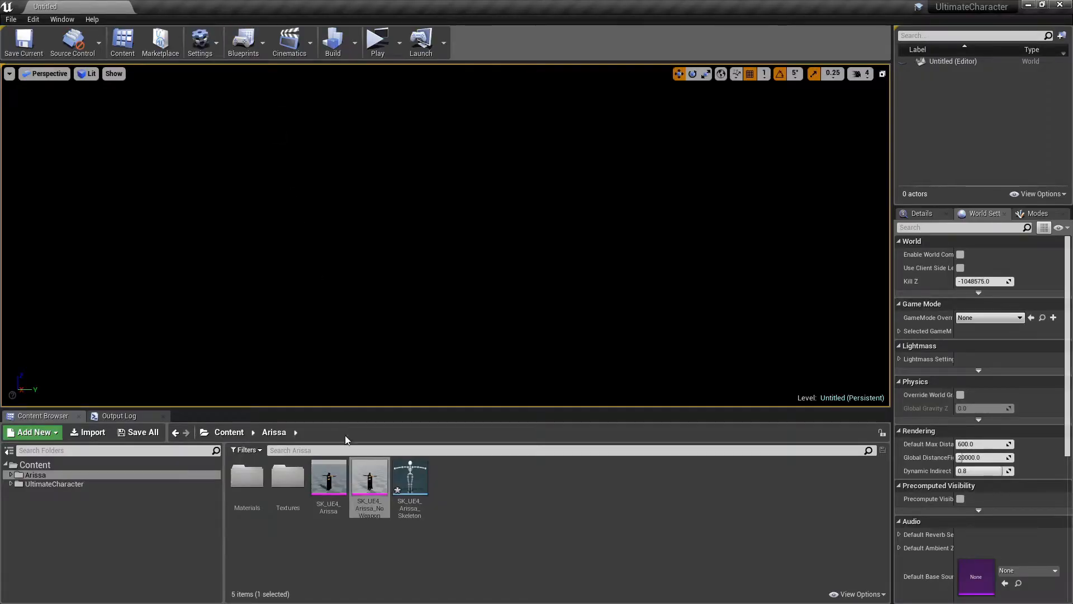
- Delete the original SK_UE4_Arissa skeletal mesh from the Arissa folder
left_click(418, 484)
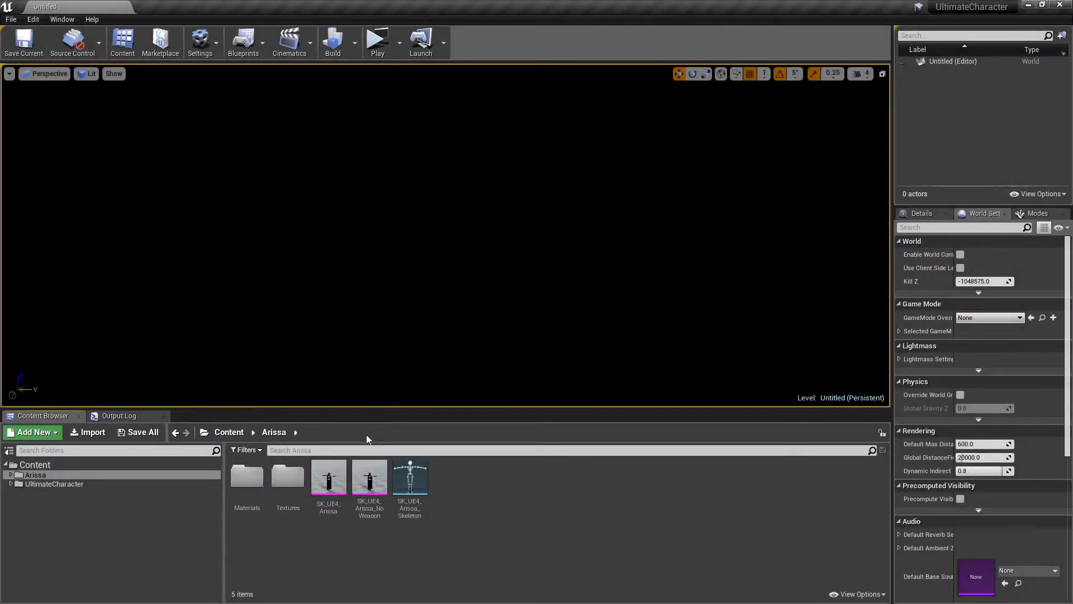
left_click(323, 487)
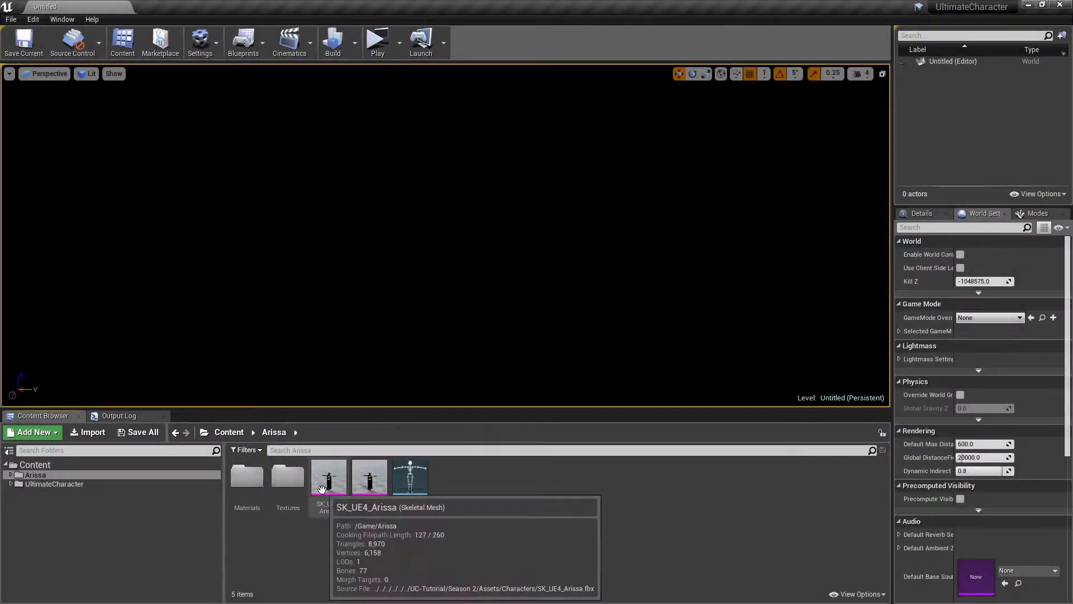
key("Delete")
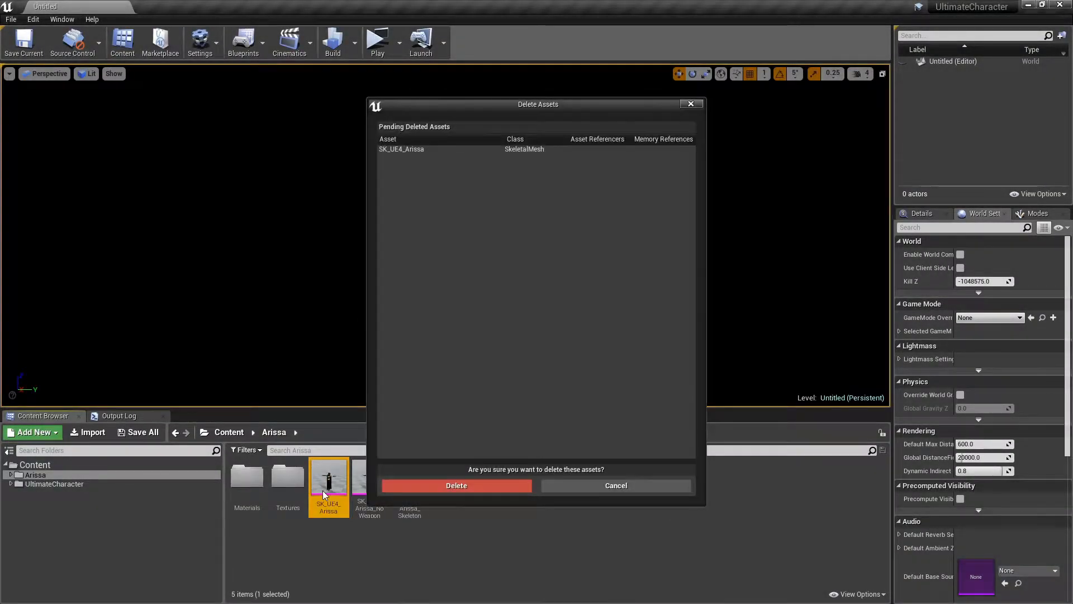
left_click(422, 485)
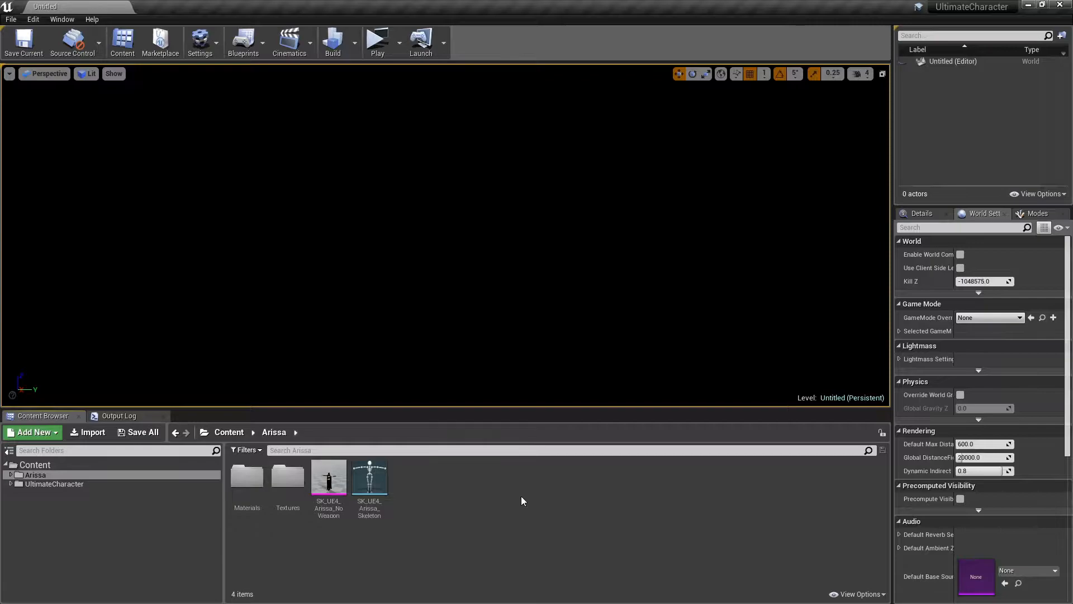
- Create a child Blueprint of PlayerCharacter_BP in the UltimateCharacter/Blueprints/Characters folder and name it Player_Arissa_BP
left_click(89, 483)
double_click(246, 479)
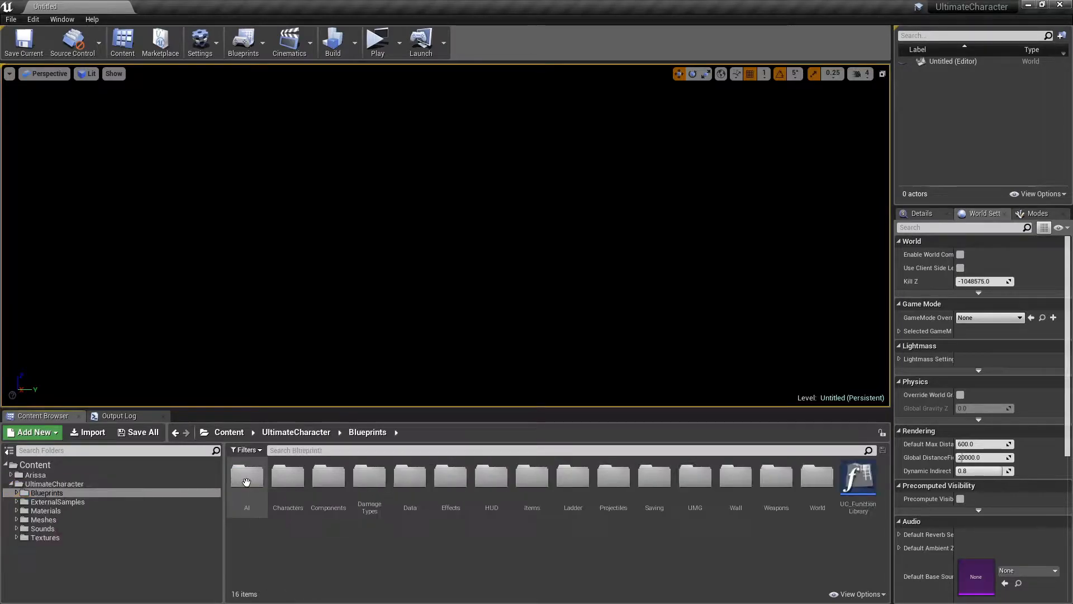
double_click(288, 484)
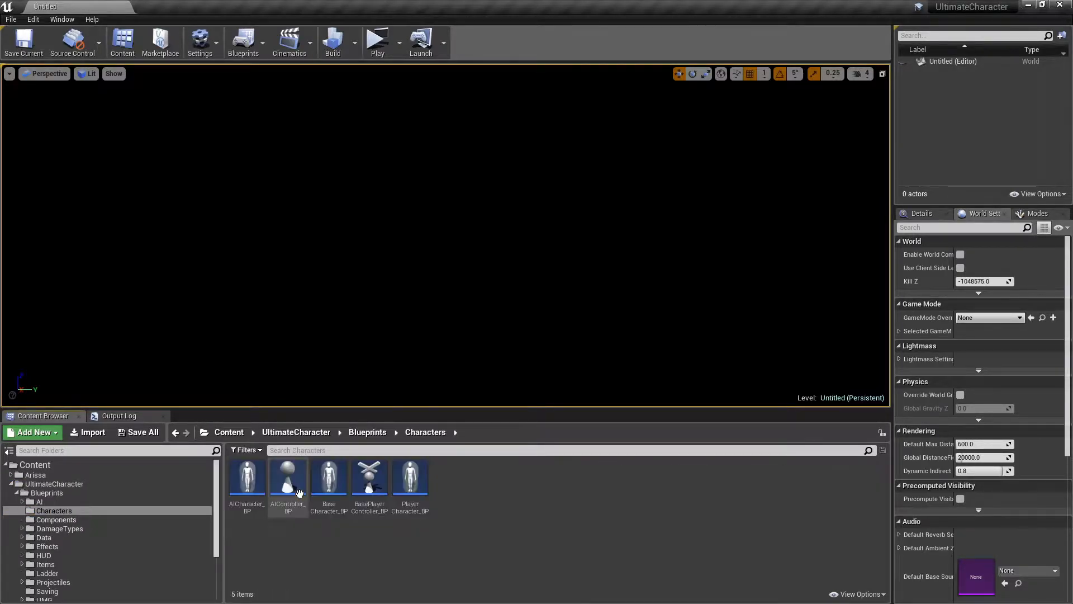
right_click(413, 497)
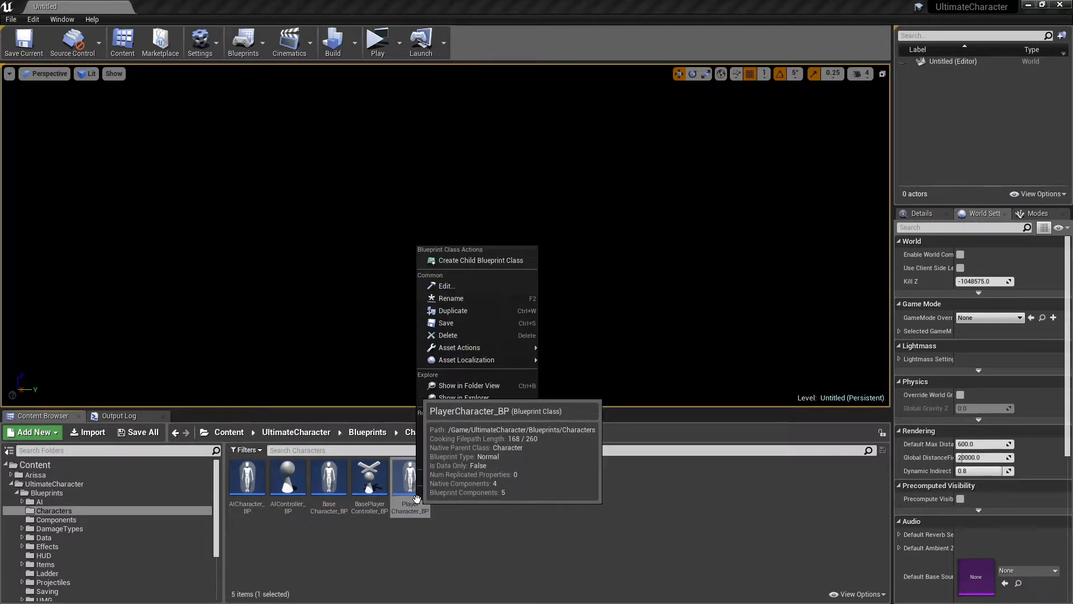
left_click(478, 260)
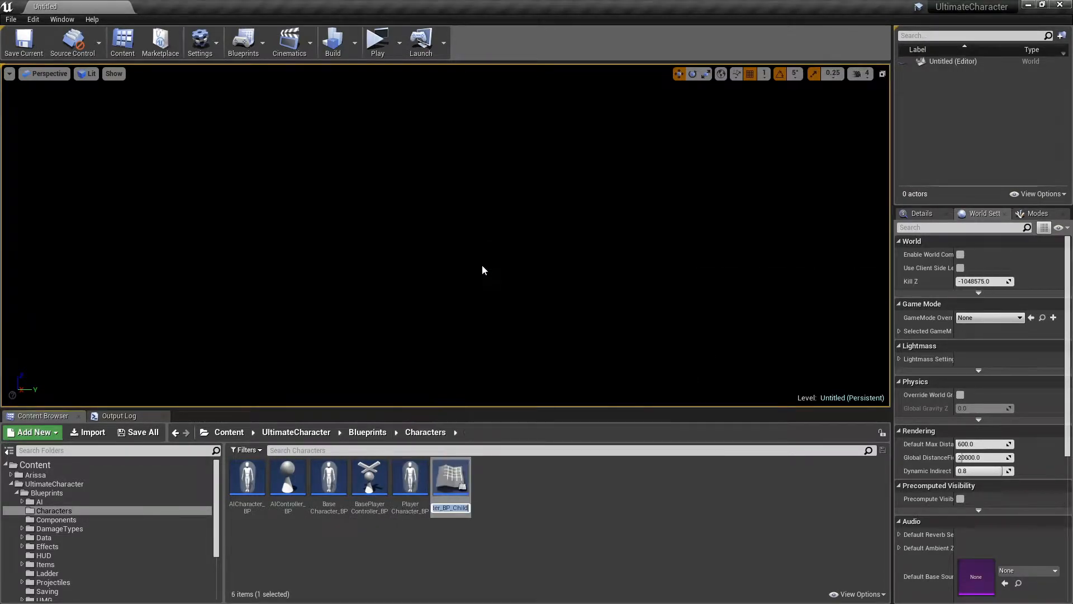
type("P")
key("Return")
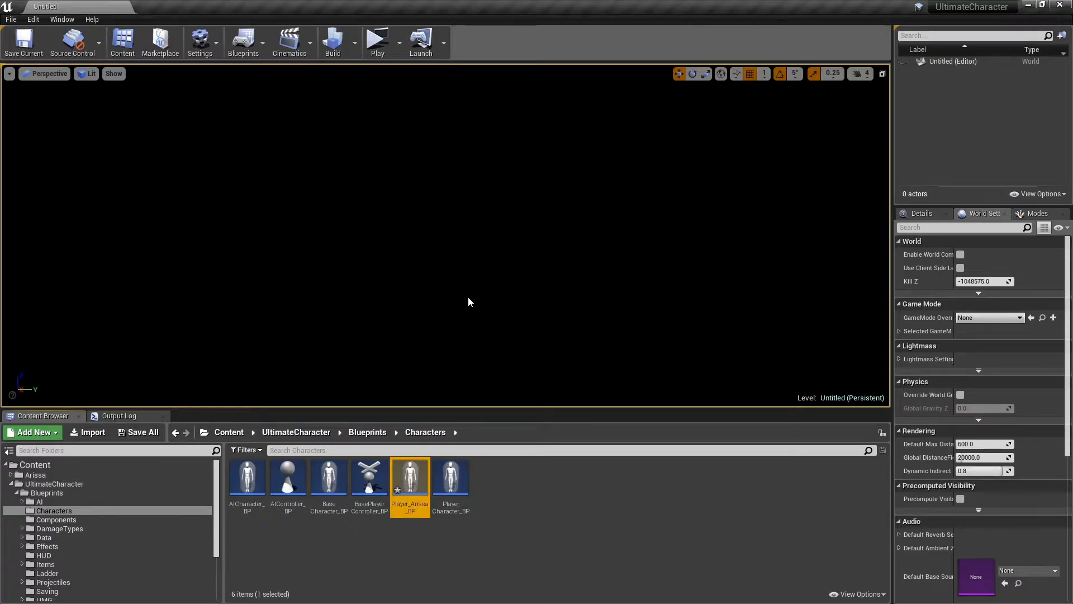
- Open Player_Arissa_BP in the full Blueprint editor and assign SK_UE4_Arissa_NoWeapon as the inherited Mesh component's skeletal mesh
double_click(412, 491)
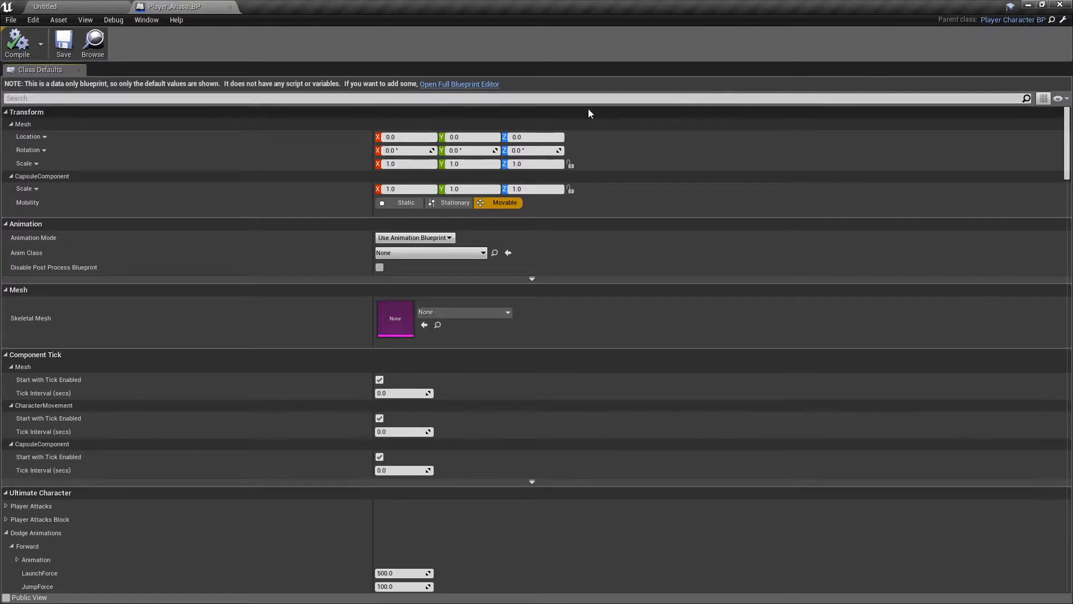
left_click(468, 86)
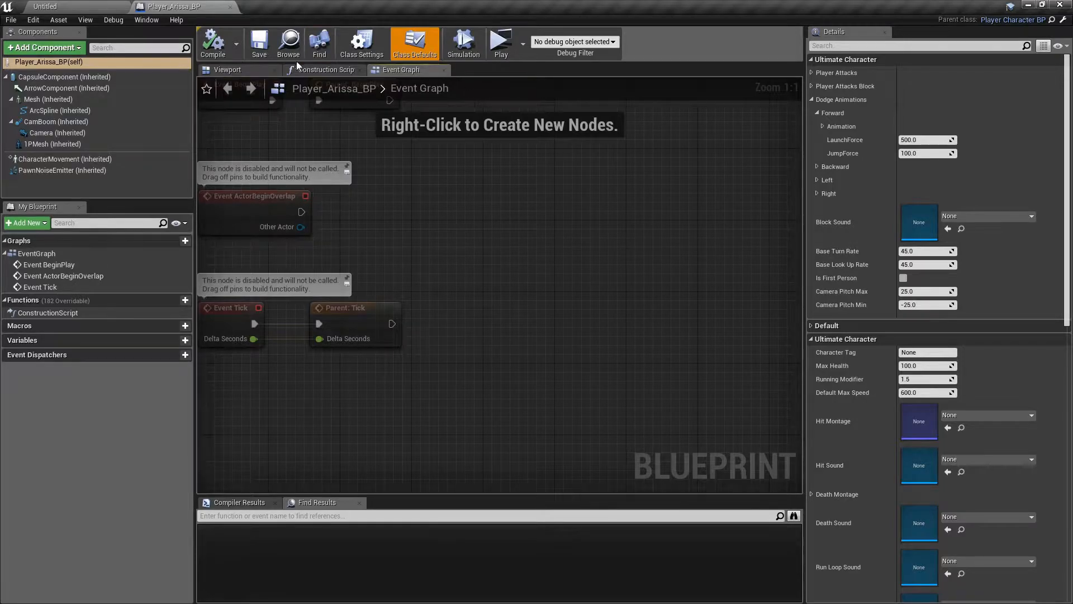
left_click(244, 72)
left_click(47, 99)
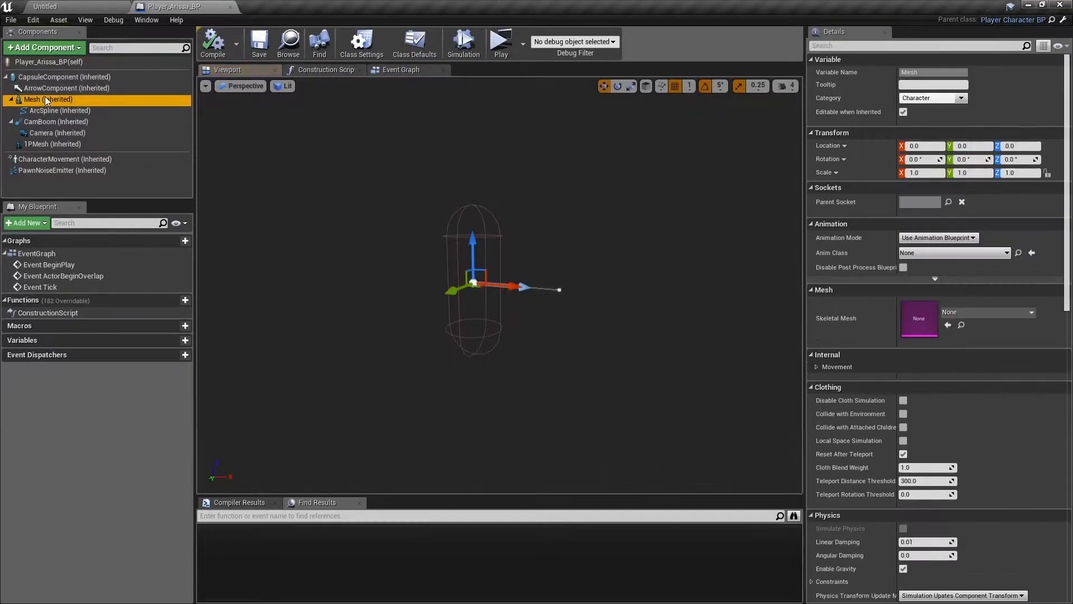
left_click(959, 316)
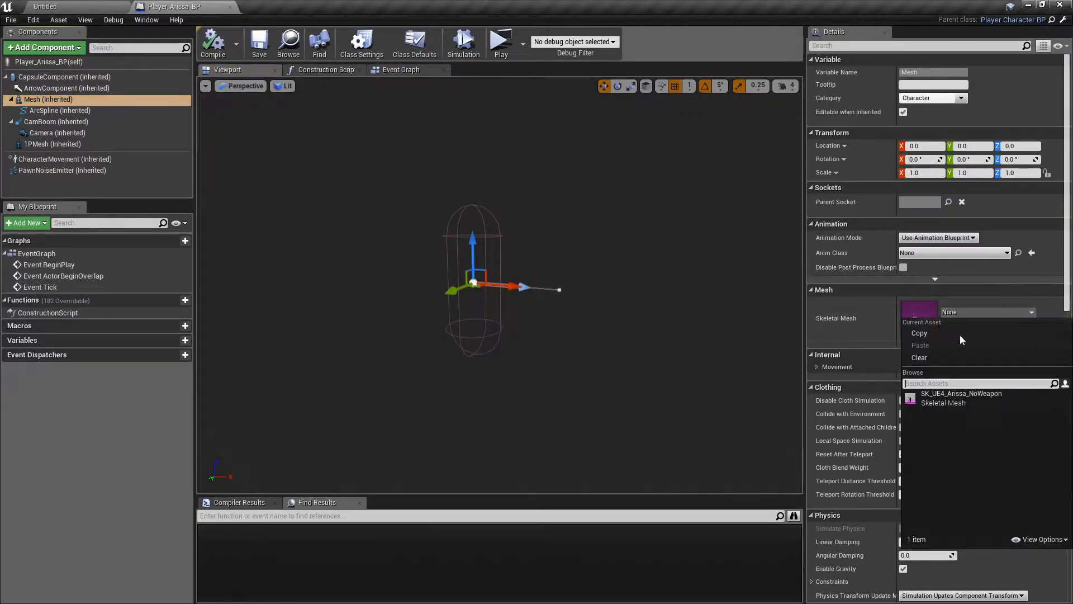
left_click(957, 399)
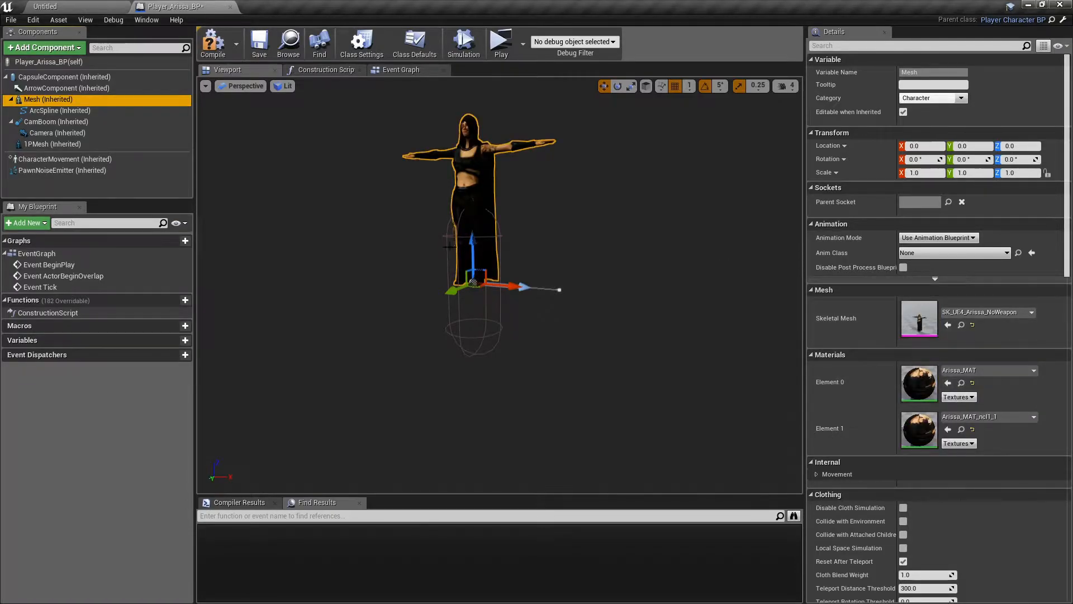
- Lower the character mesh to Z -88 so its feet sit at the base of the capsule, checking in the Left view
left_click_drag(470, 250, 474, 318)
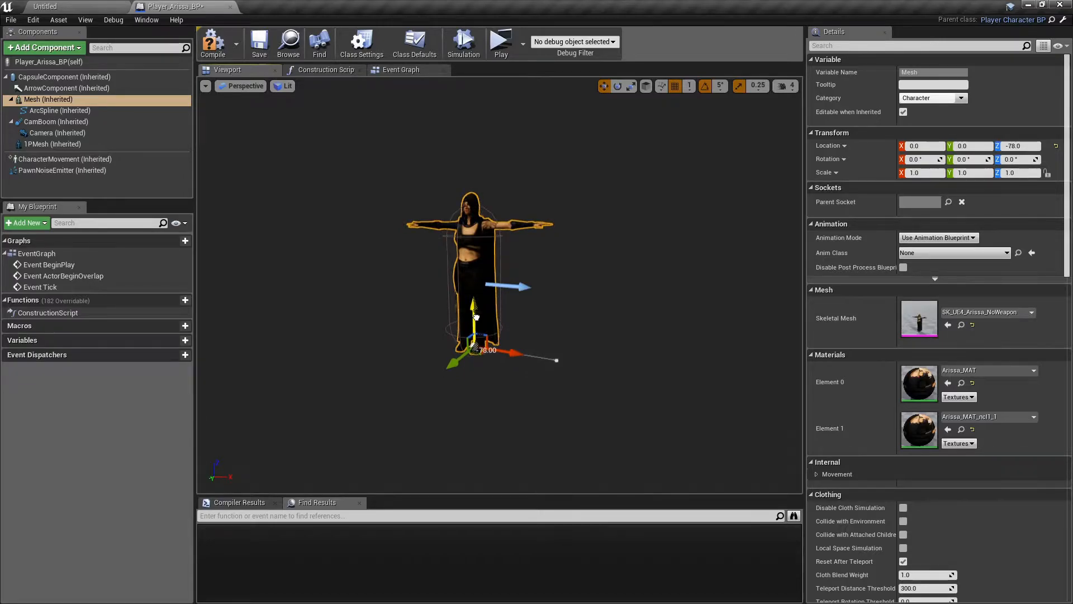
left_click(241, 86)
left_click(237, 135)
scroll(414, 293, "up", 5)
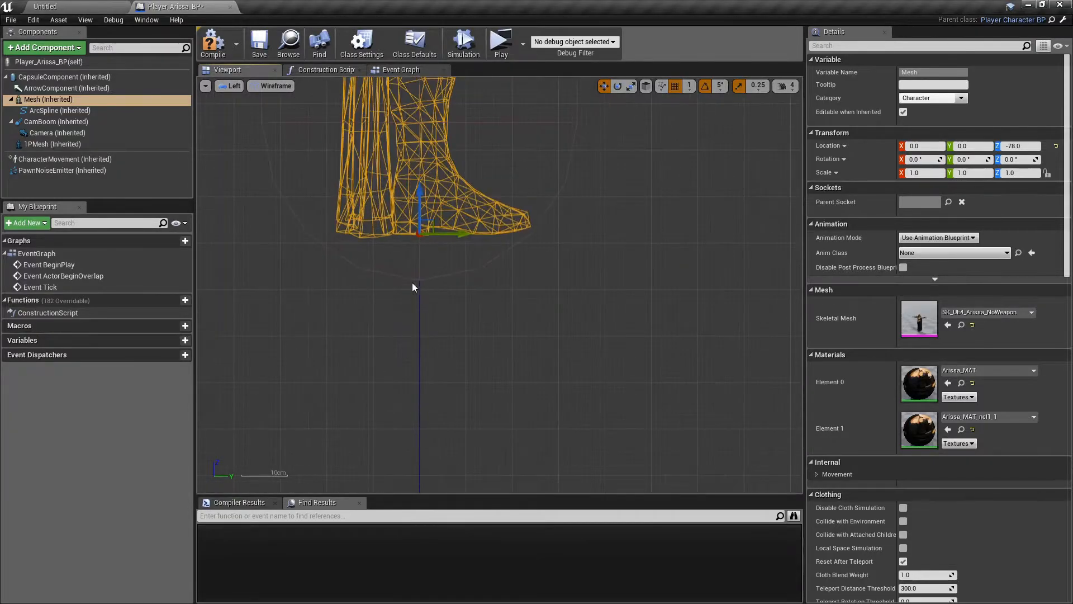
left_click_drag(416, 223, 420, 245)
- Rotate the character mesh to -90° about Z so it faces along the arrow, and compile and save the Blueprint
left_click(231, 85)
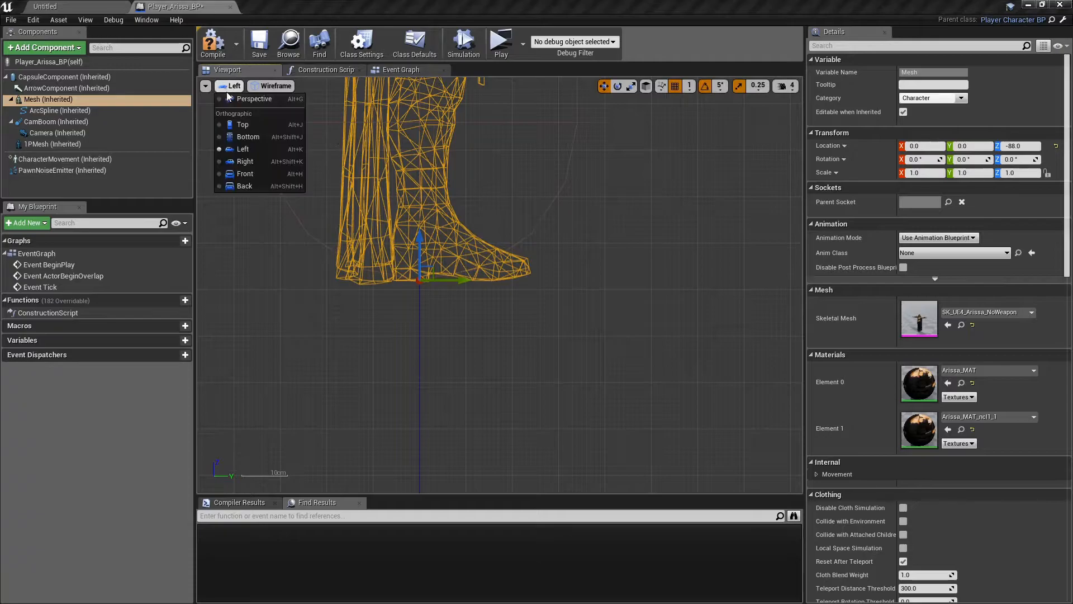
left_click(238, 100)
key("e")
left_click_drag(552, 367, 504, 329)
right_click_drag(569, 330, 471, 336)
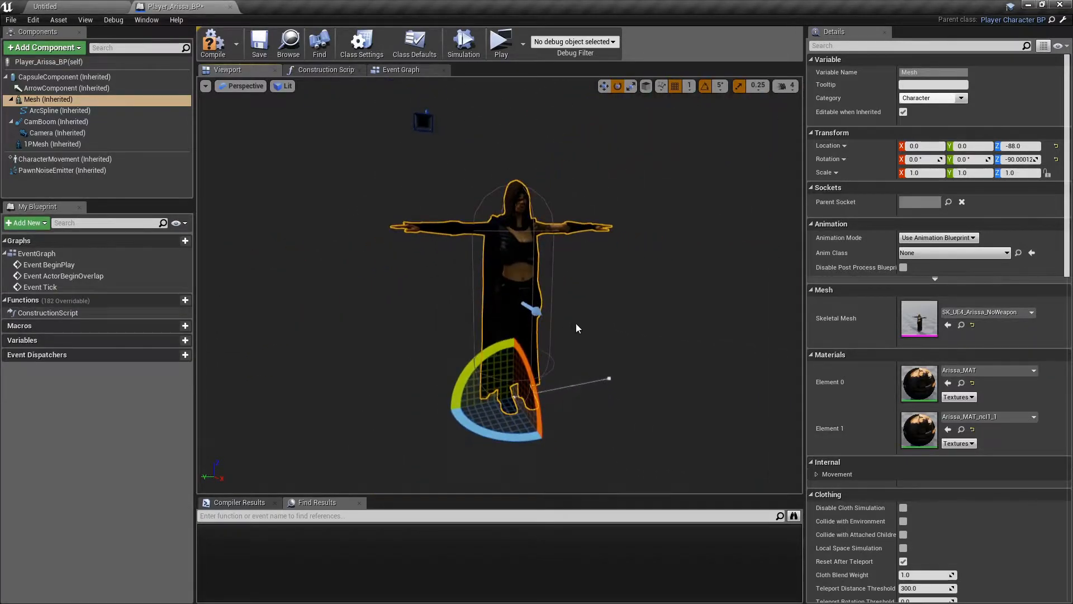
left_click(213, 42)
left_click(259, 44)
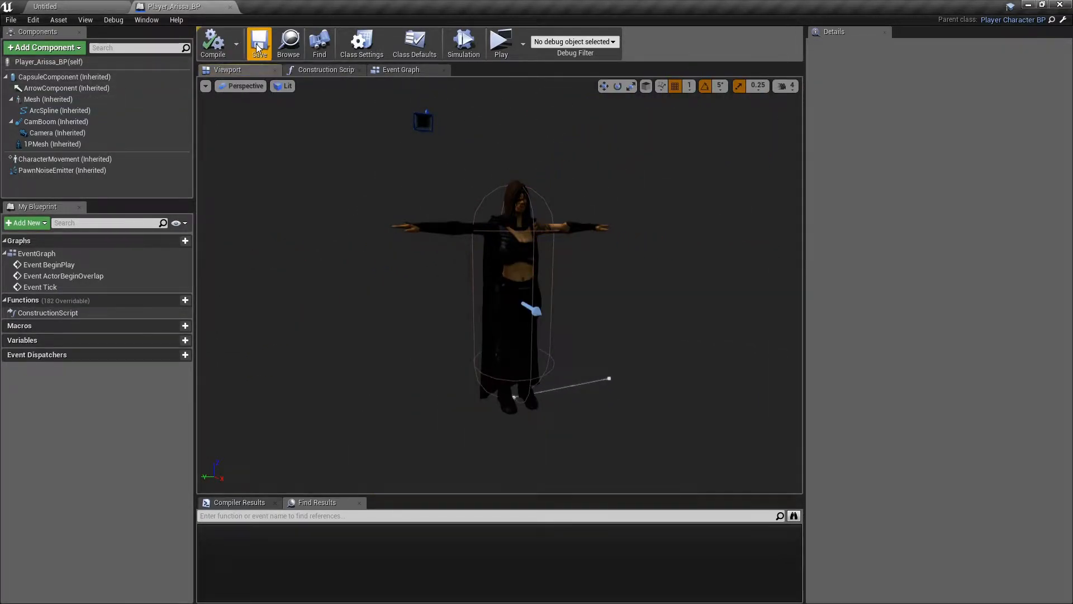
- Set the Character Tag to Arissa in the Blueprint's class defaults and save it
left_click(414, 44)
left_click(919, 351)
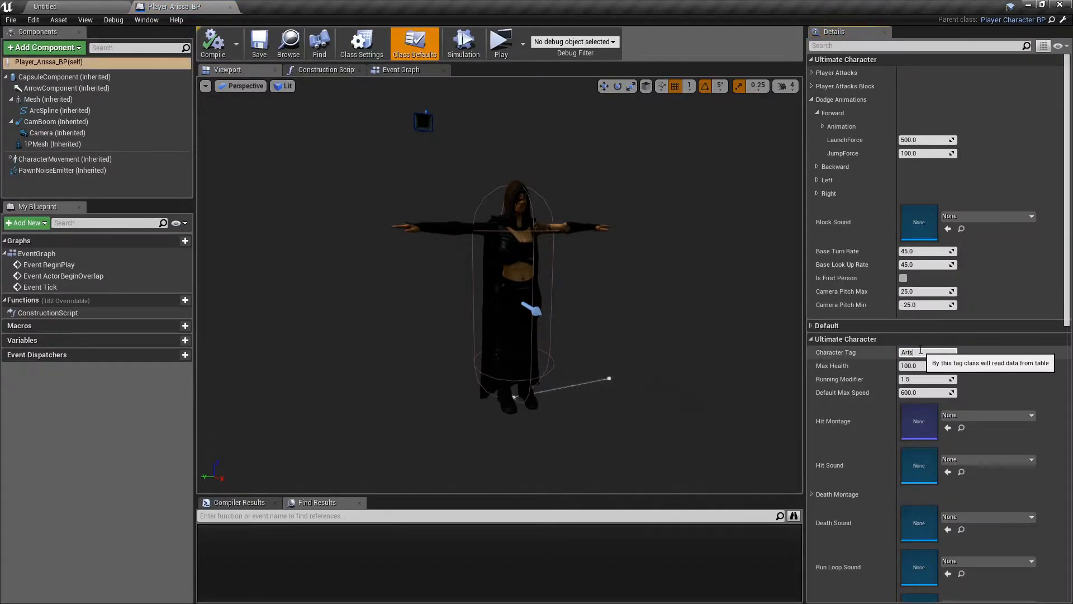
key("Return")
left_click(257, 45)
- Create an Anim Blueprint from the SK_UE4_Arissa_NoWeapon mesh in the Arissa folder and name it AnimBP_Arissa
left_click(45, 6)
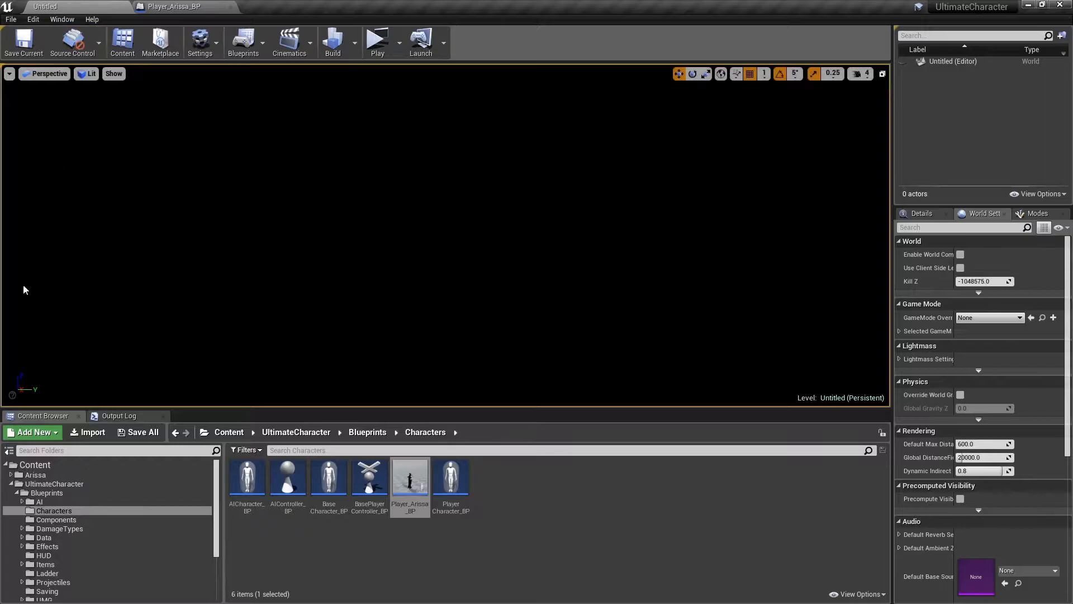
left_click(76, 474)
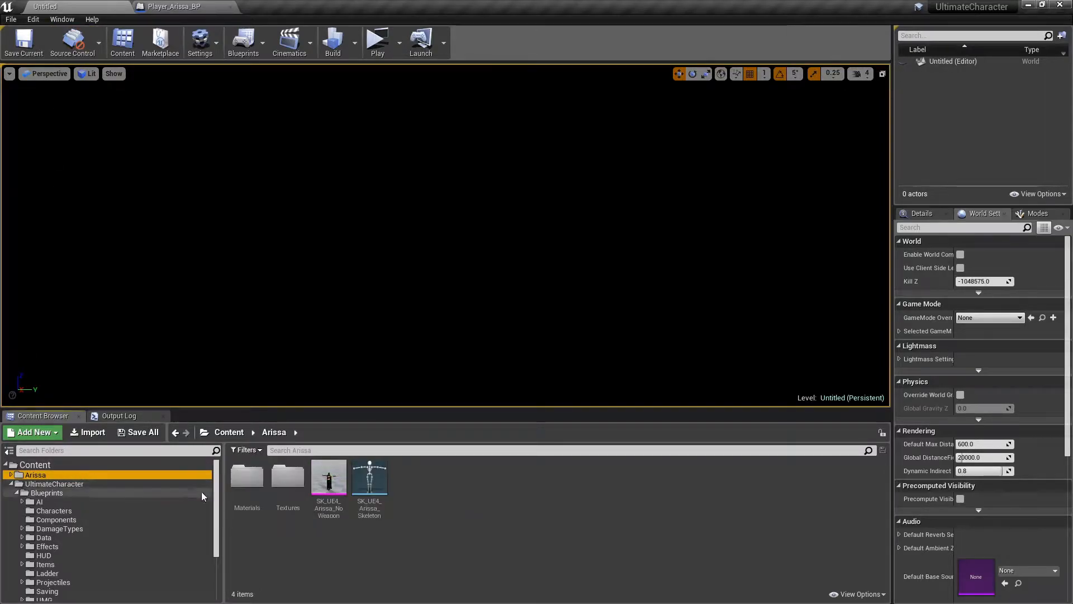
right_click(330, 502)
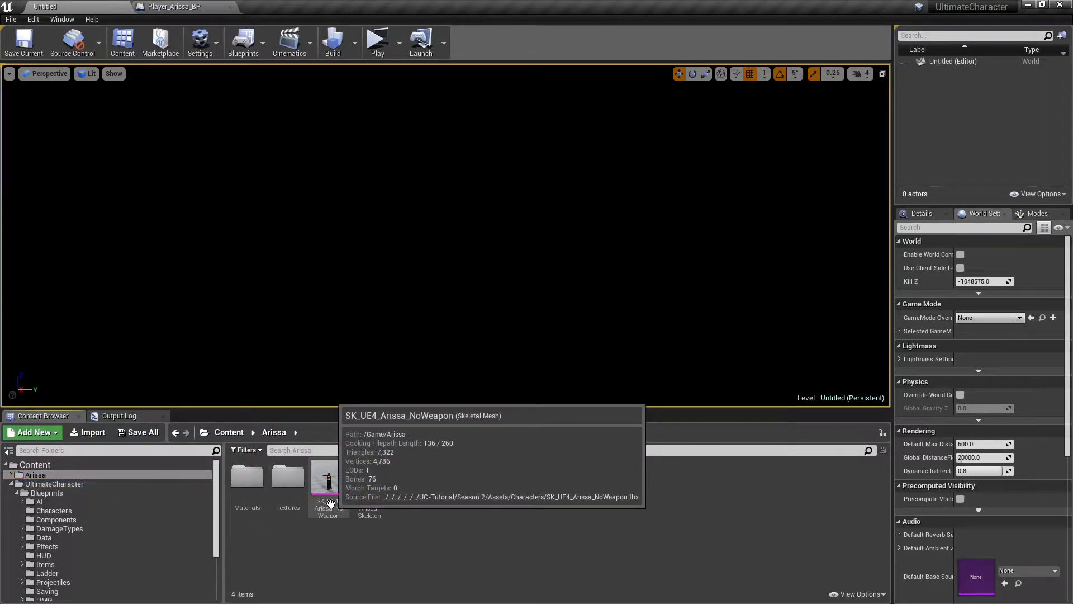
right_click(330, 502)
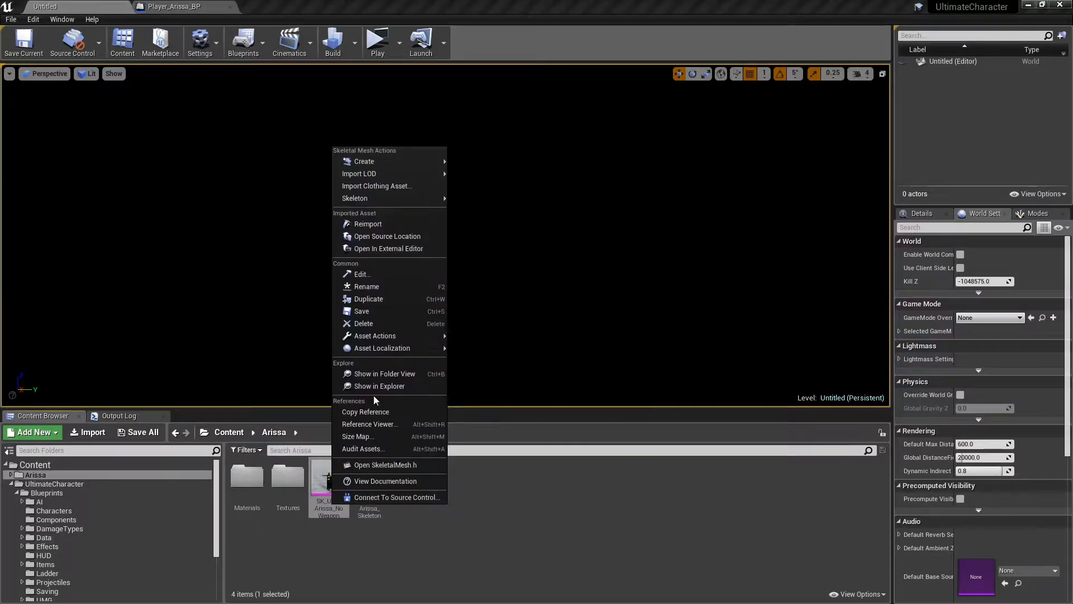
mouse_move(412, 173)
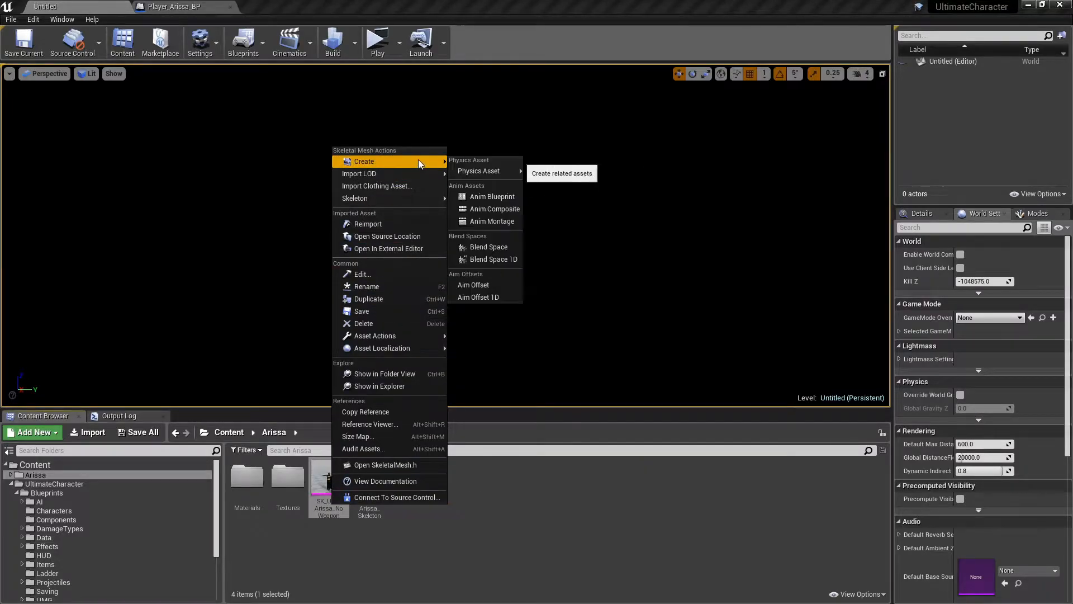
left_click(492, 198)
type("Arissa")
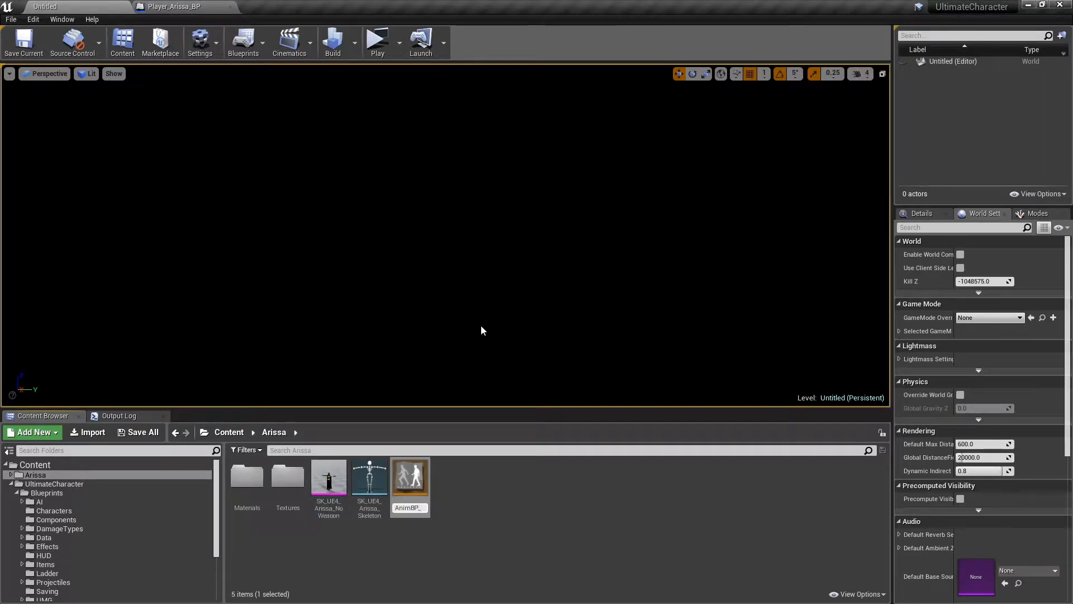
key("Return")
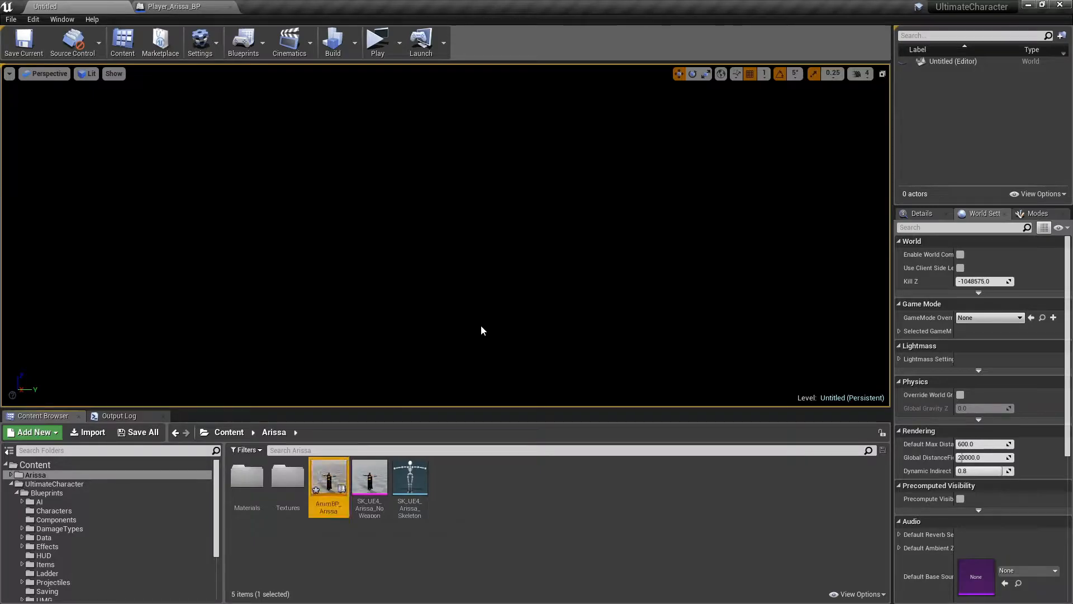
- Open AnimBP_Arissa and add the Blueprint Begin Play override to its Event Graph
double_click(323, 489)
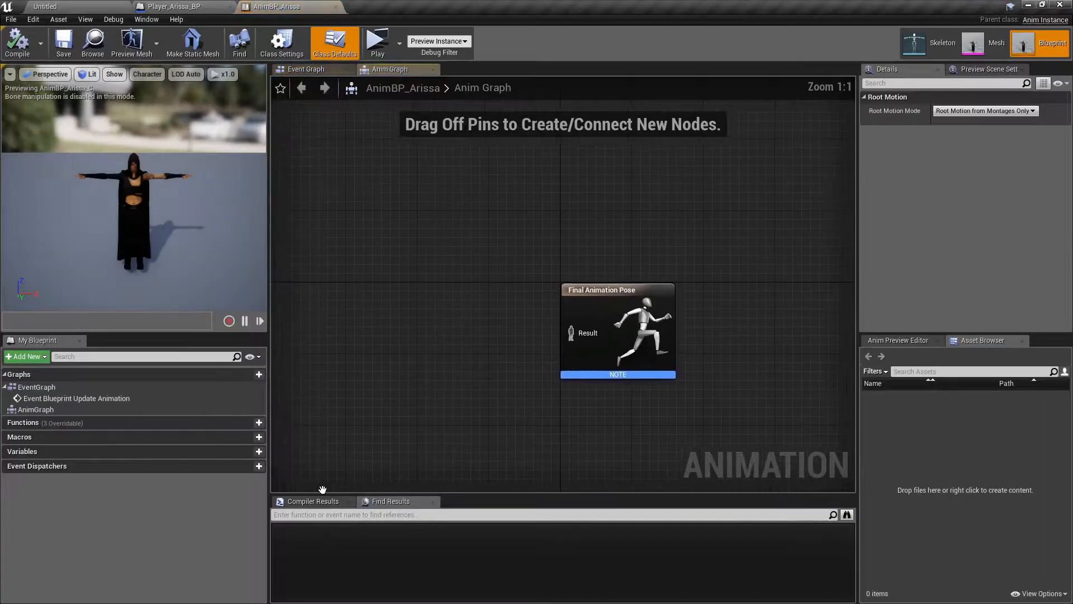
left_click(299, 70)
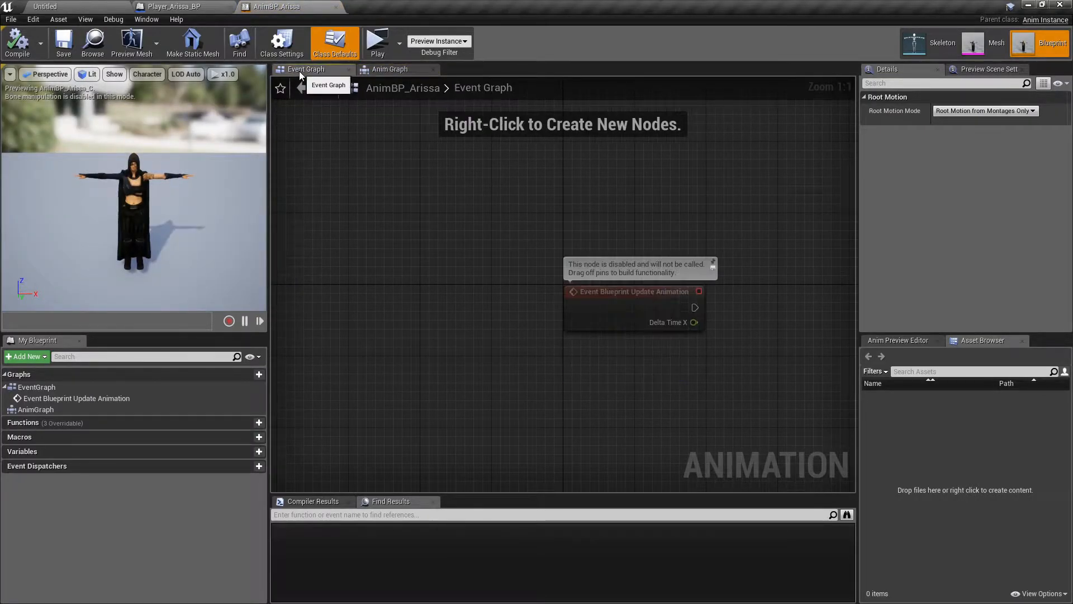
left_click(212, 422)
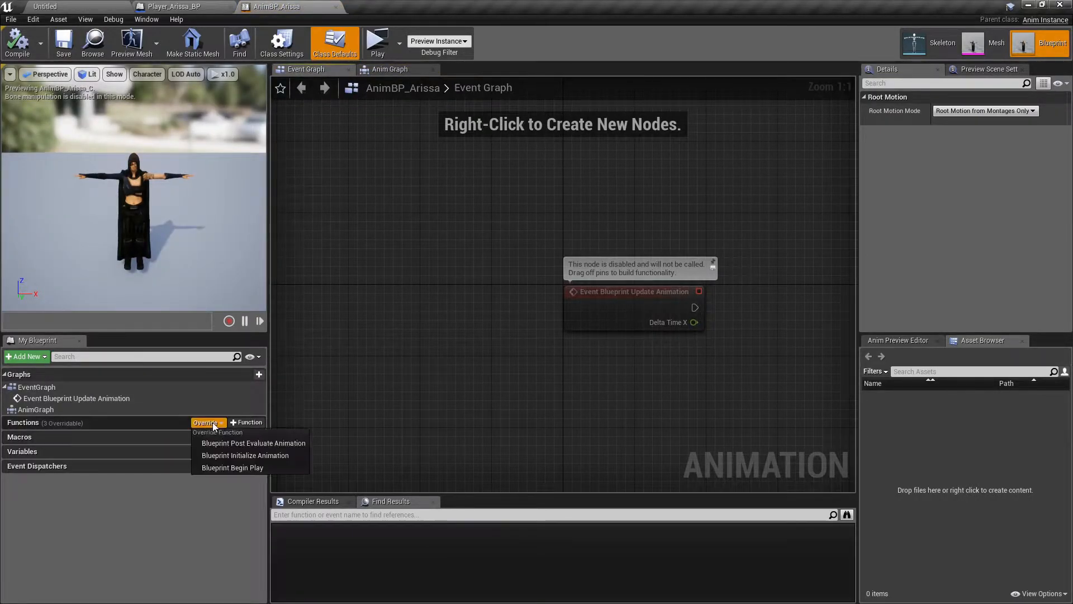
left_click(237, 467)
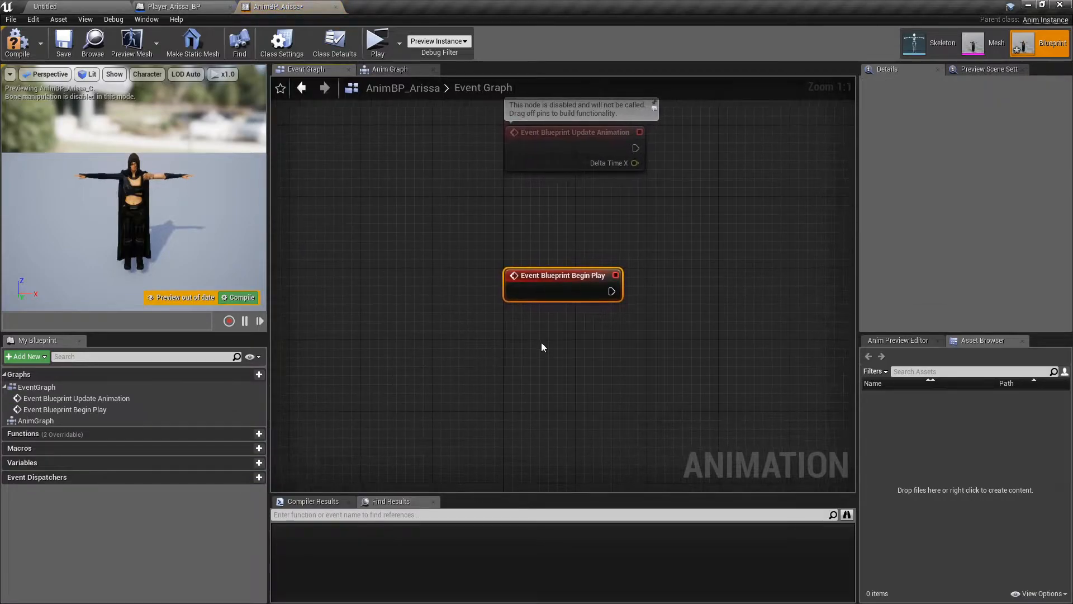
- Add a Try Get Pawn Owner node and place it beneath the Event Blueprint Begin Play node
right_click(591, 358)
type("pawn own")
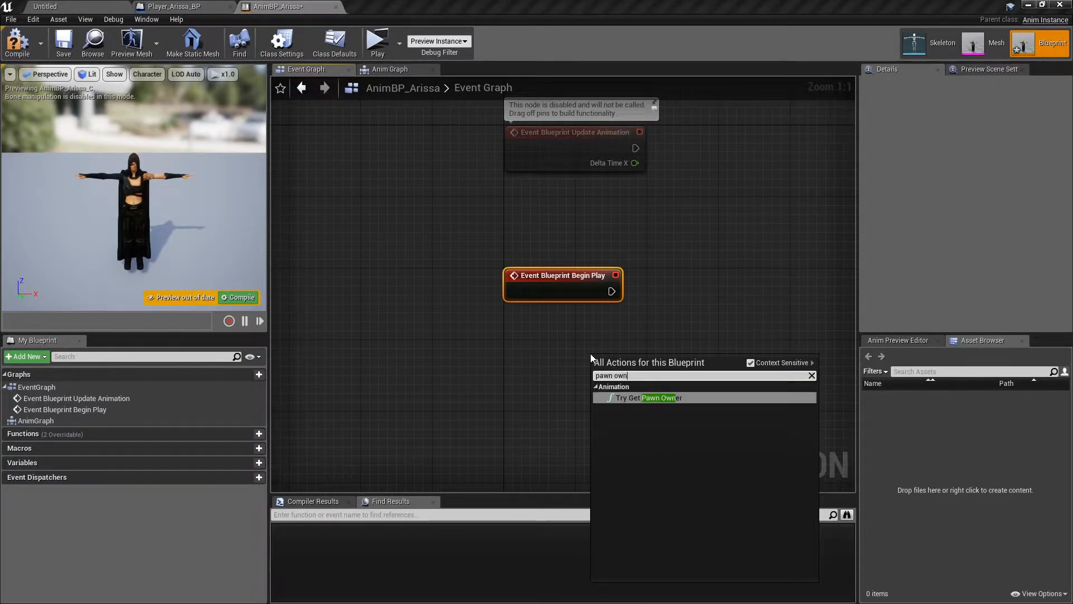
key("Return")
left_click_drag(644, 372, 554, 363)
- Cast the pawn owner's Return Value to BaseCharacter_BP, run the cast from Event Blueprint Begin Play, and align the cast node beside it
right_click_drag(632, 298, 534, 310)
left_click_drag(520, 384, 597, 333)
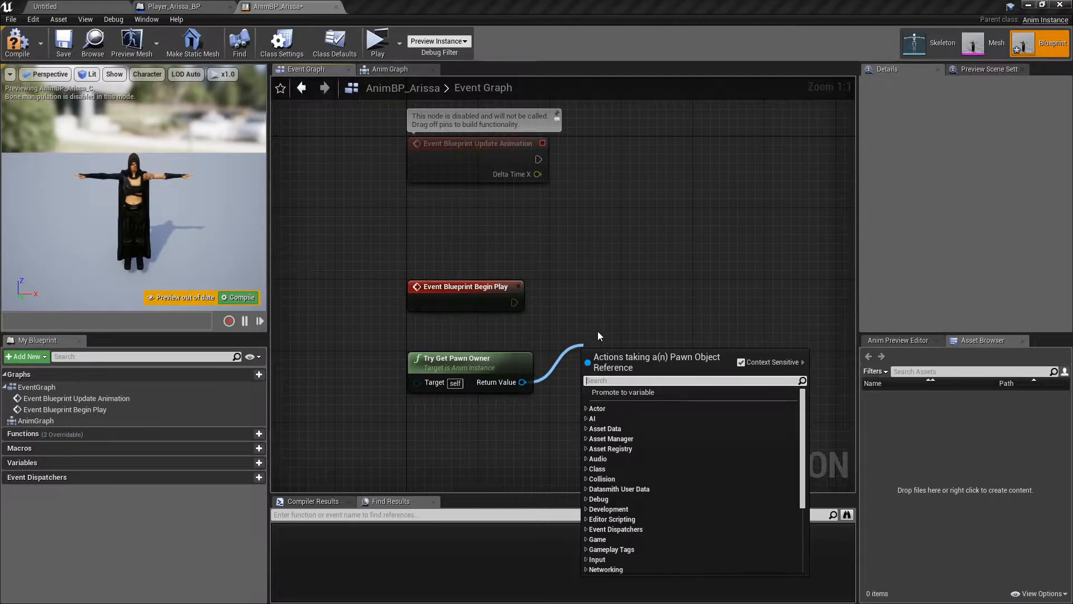
type("cast base")
key("Return")
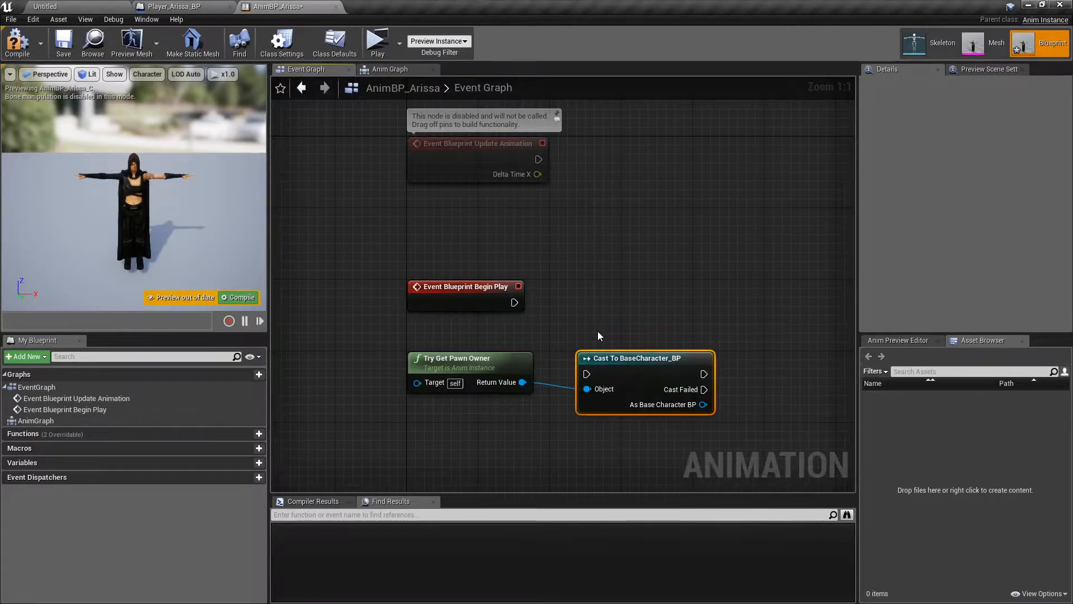
left_click_drag(519, 302, 553, 342)
left_click_drag(586, 374, 587, 375)
left_click_drag(629, 359, 639, 289)
right_click_drag(732, 237, 623, 217)
left_click(625, 281)
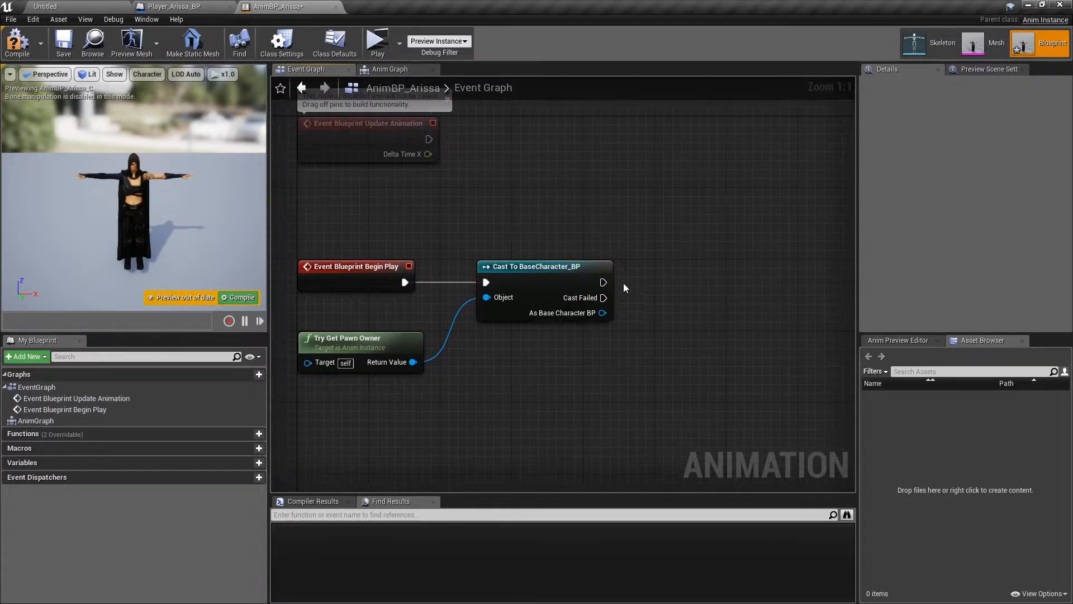
- Promote the cast's As Base Character BP output to a variable named Pawn and move its SET node close to the cast
left_click_drag(603, 313, 649, 327)
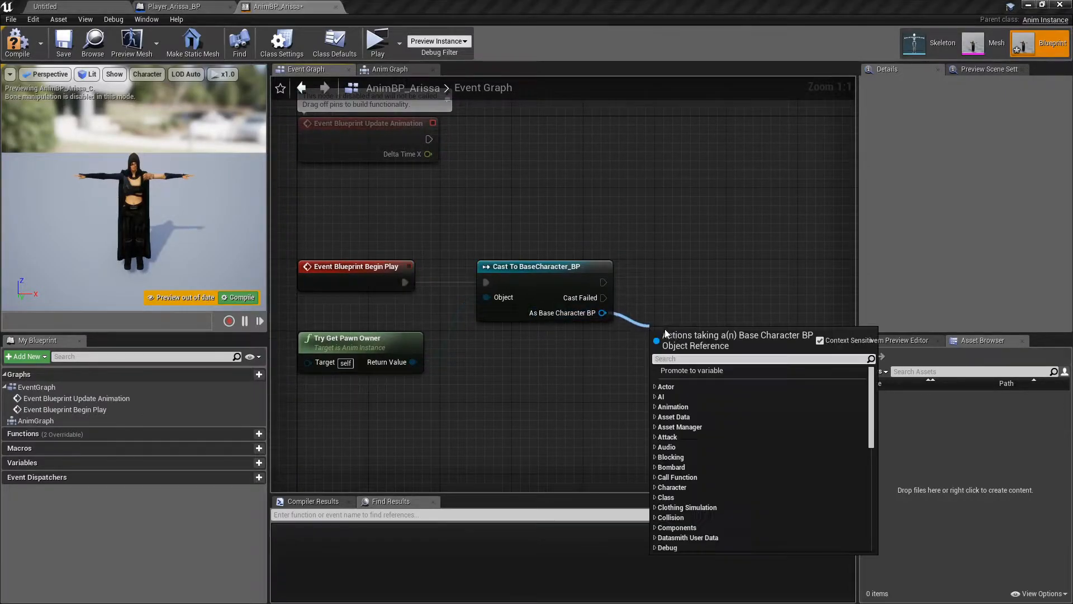
left_click(724, 369)
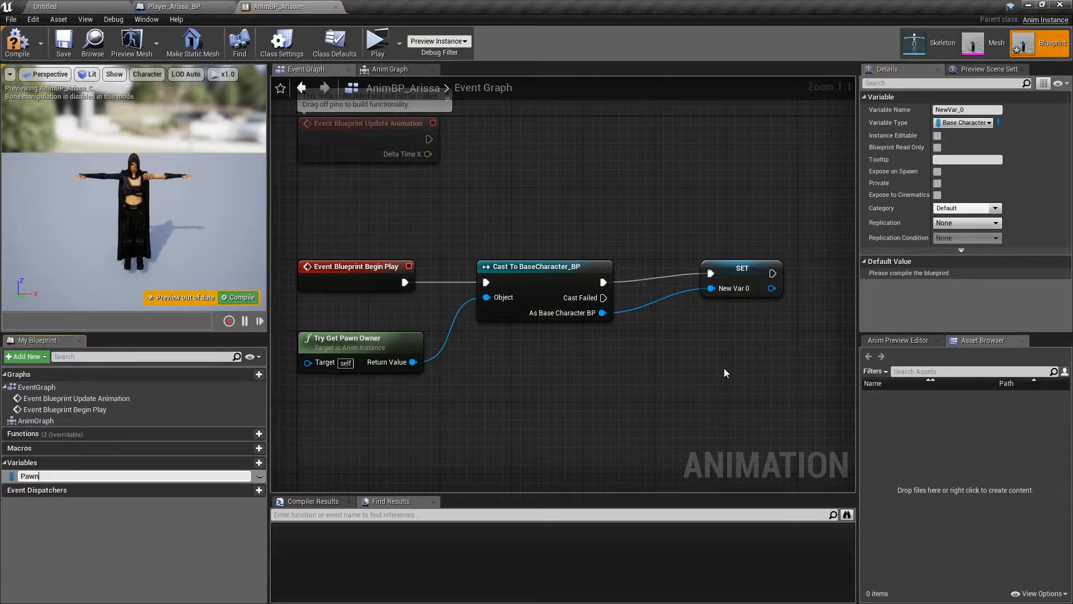
key("Return")
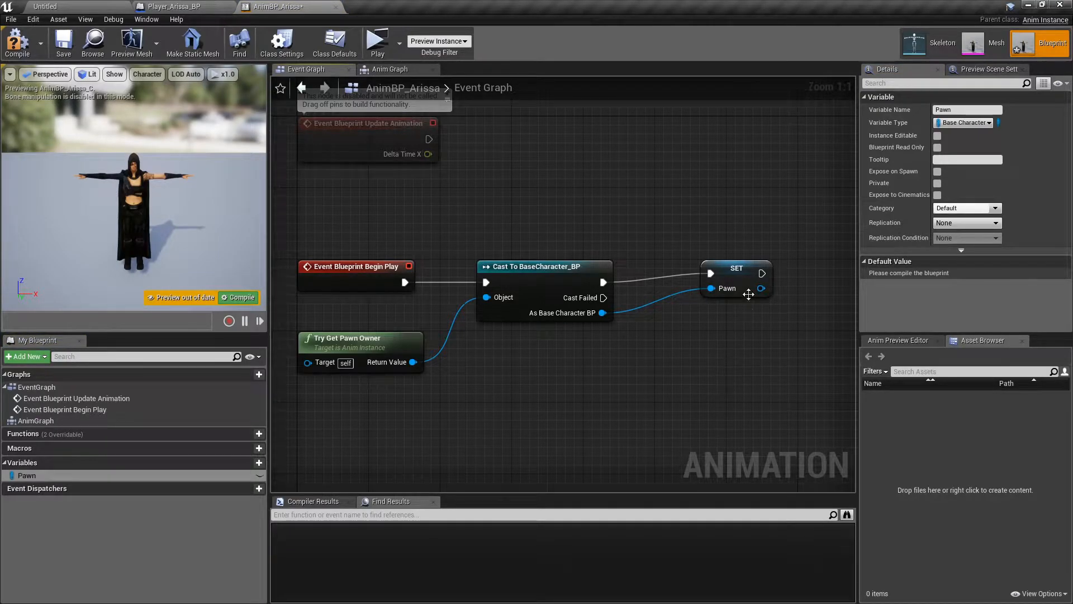
left_click(740, 272)
left_click_drag(739, 272, 694, 281)
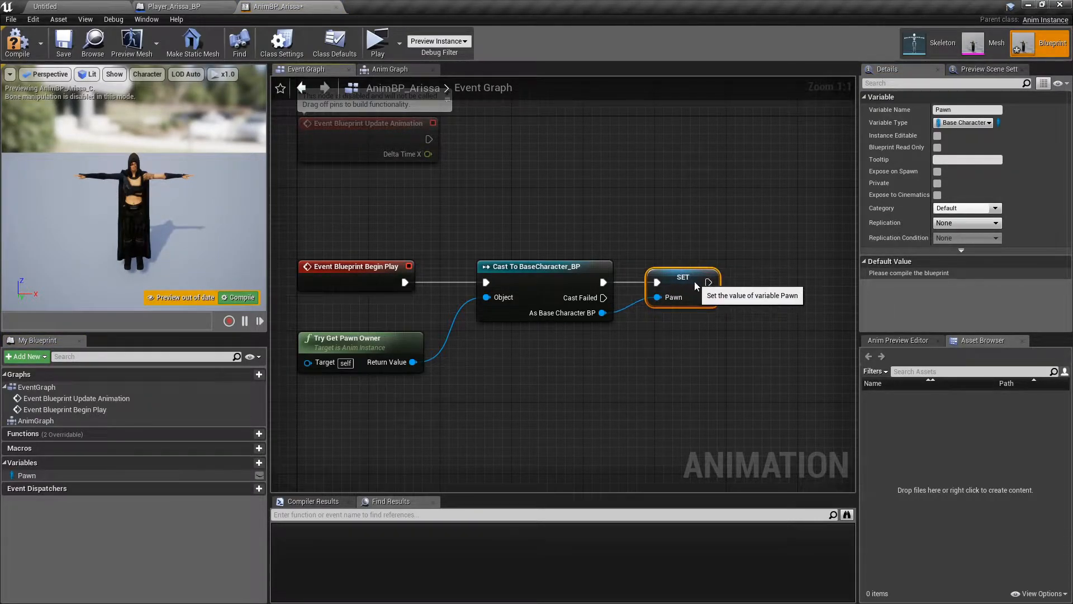
- Compile and save the animation Blueprint, and add a new function named UpdateVariables
left_click(20, 52)
left_click(66, 54)
mouse_move(212, 433)
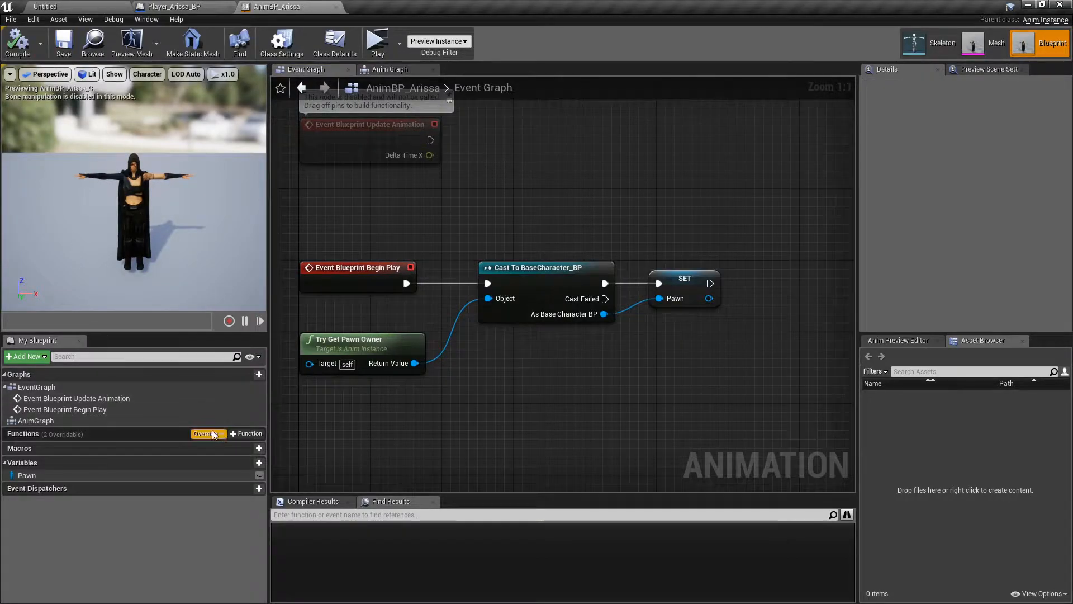
left_click(248, 434)
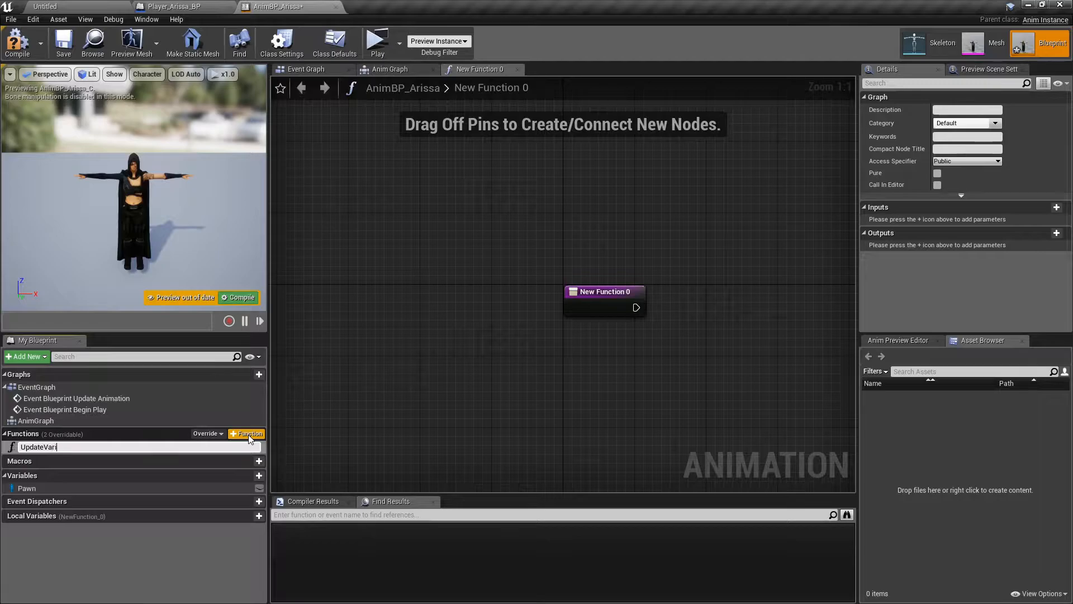
key("Return")
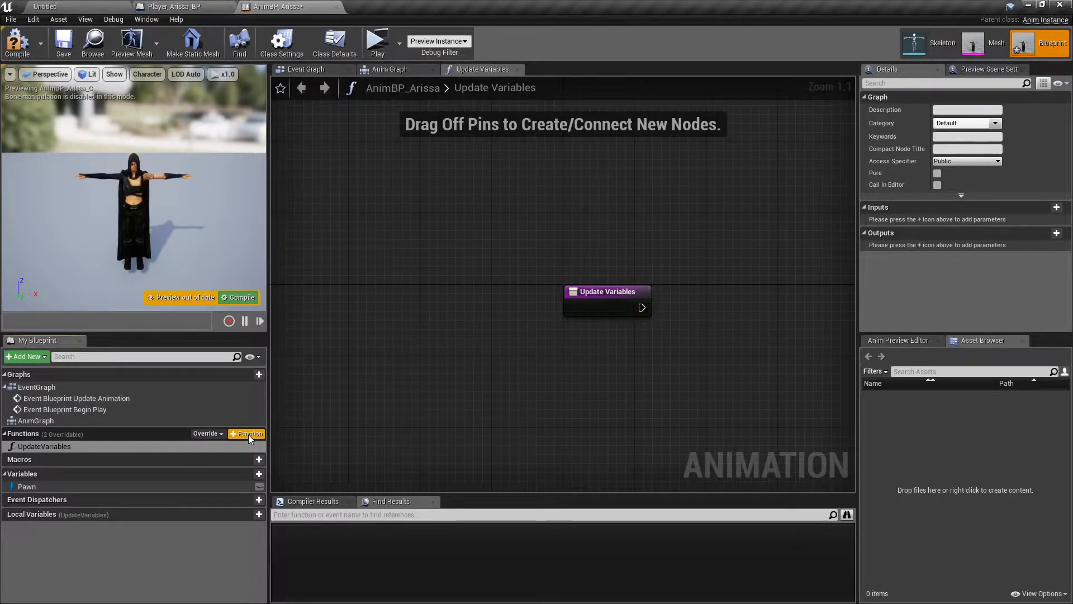
- Place an Update Variables function call in the Event Graph, across from Event Blueprint Update Animation
left_click(307, 69)
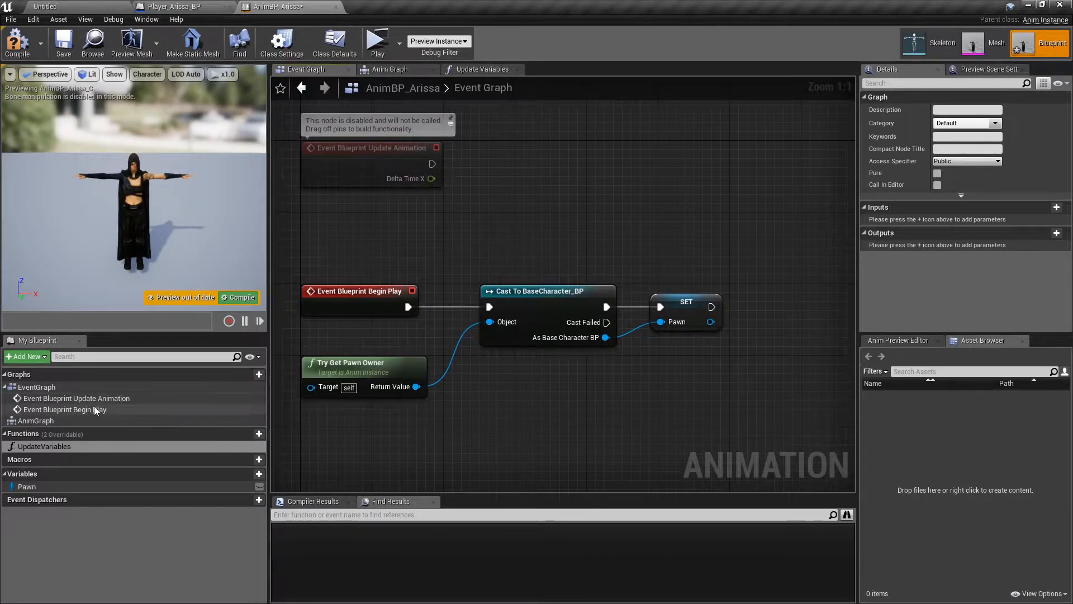
left_click_drag(44, 446, 696, 152)
left_click(454, 284)
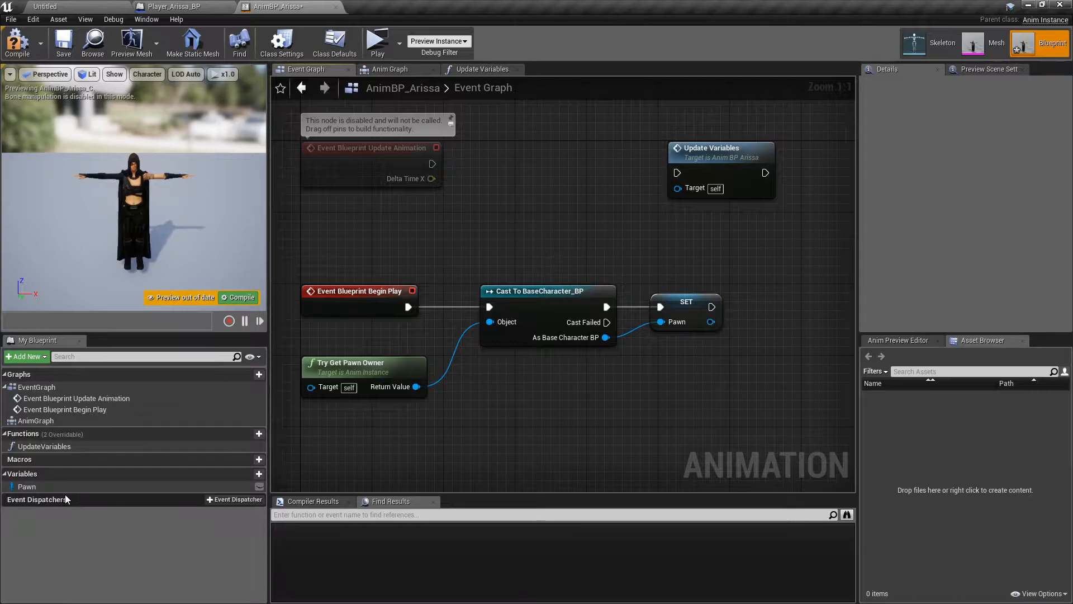
- Add a Pawn getter feeding an IsValid execution node, and place that node beside Event Blueprint Update Animation
left_click_drag(59, 488, 490, 209, "ctrl")
type("is val")
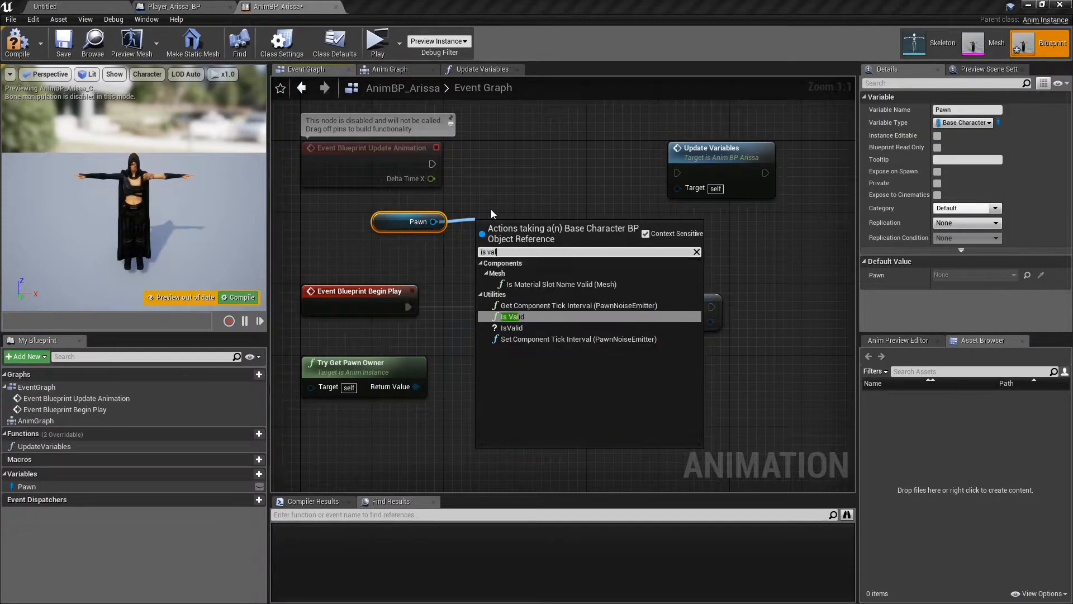
key("Down")
key("Return")
left_click_drag(543, 217, 545, 154)
- Run IsValid from Event Blueprint Update Animation, wire Is Valid to Update Variables and Is Not Valid to the BaseCharacter_BP cast, and save the compiled Blueprint
left_click_drag(433, 162, 507, 166)
left_click_drag(590, 164, 679, 173)
left_click_drag(719, 171, 726, 162)
left_click_drag(590, 179, 489, 306)
left_click(17, 43)
left_click(63, 45)
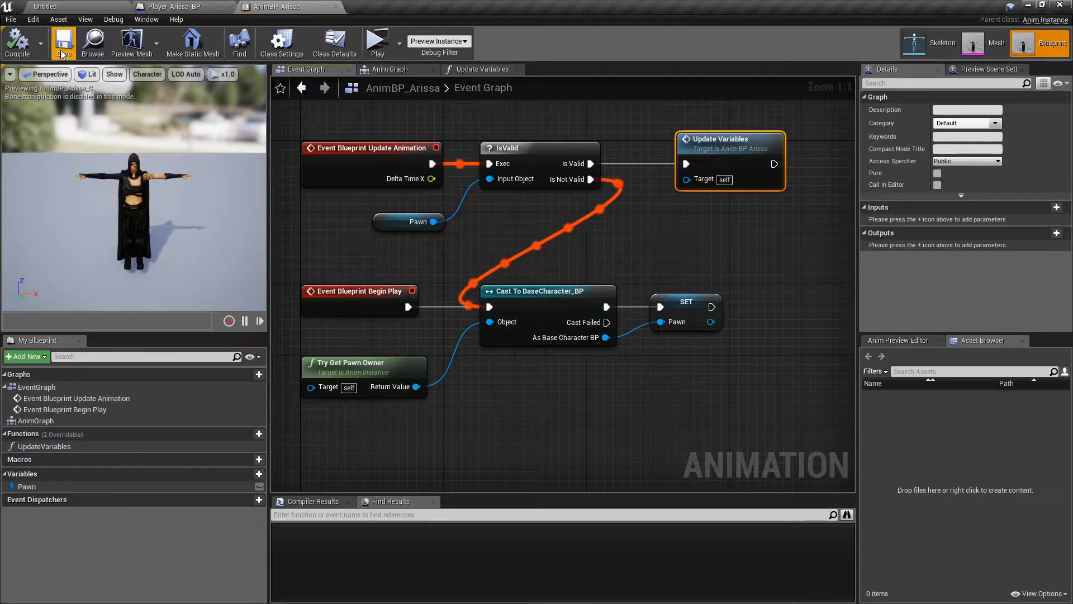
- In the Update Variables function, add a Pawn getter feeding a Get Animation General Data node and straighten their connection
double_click(724, 152)
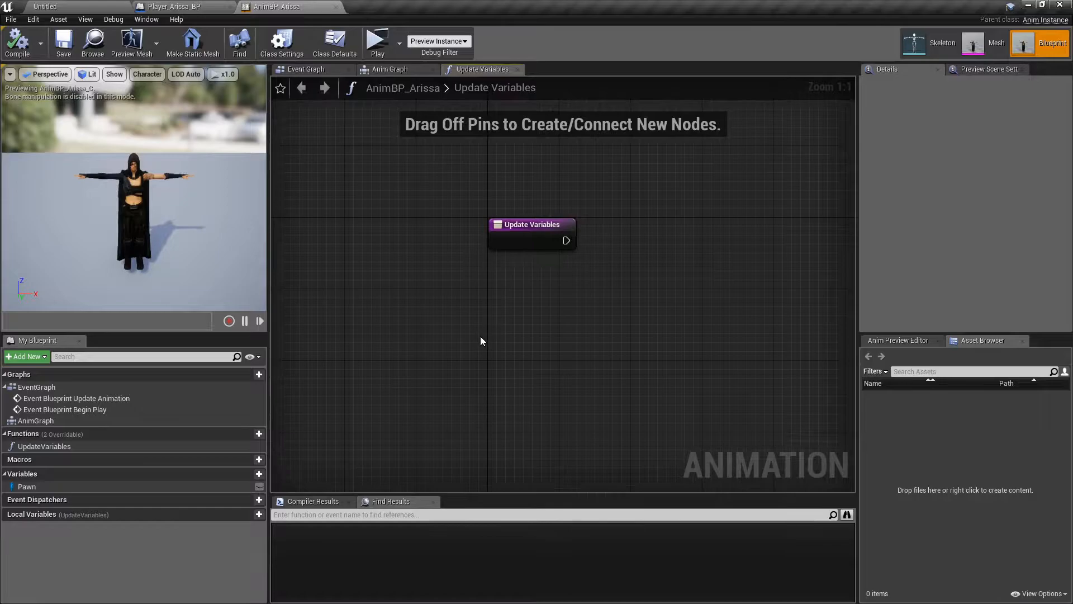
left_click_drag(84, 488, 576, 314)
type("get anima")
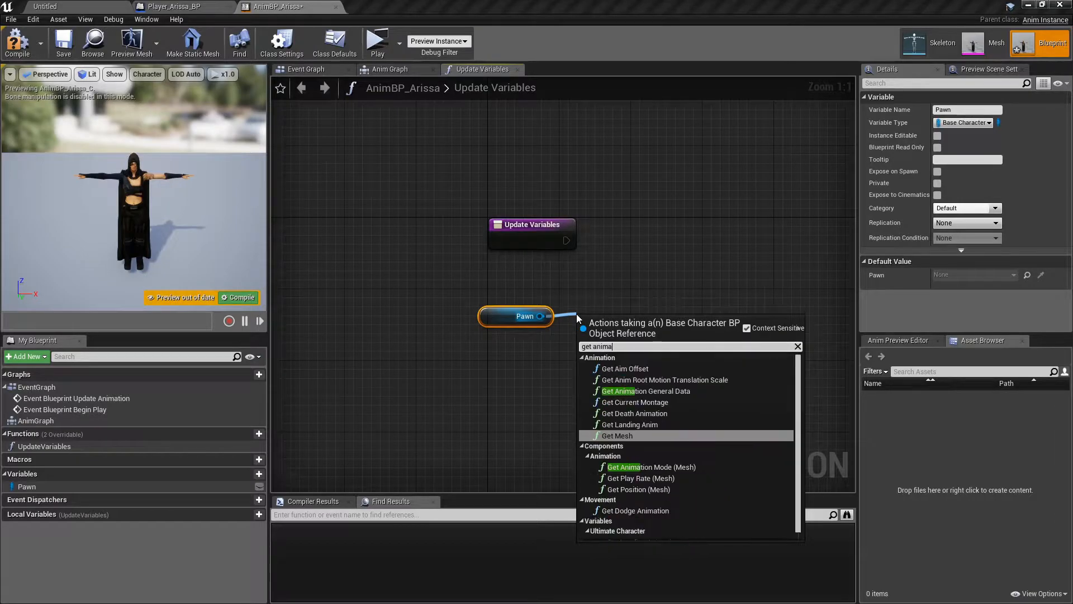
left_click(665, 390)
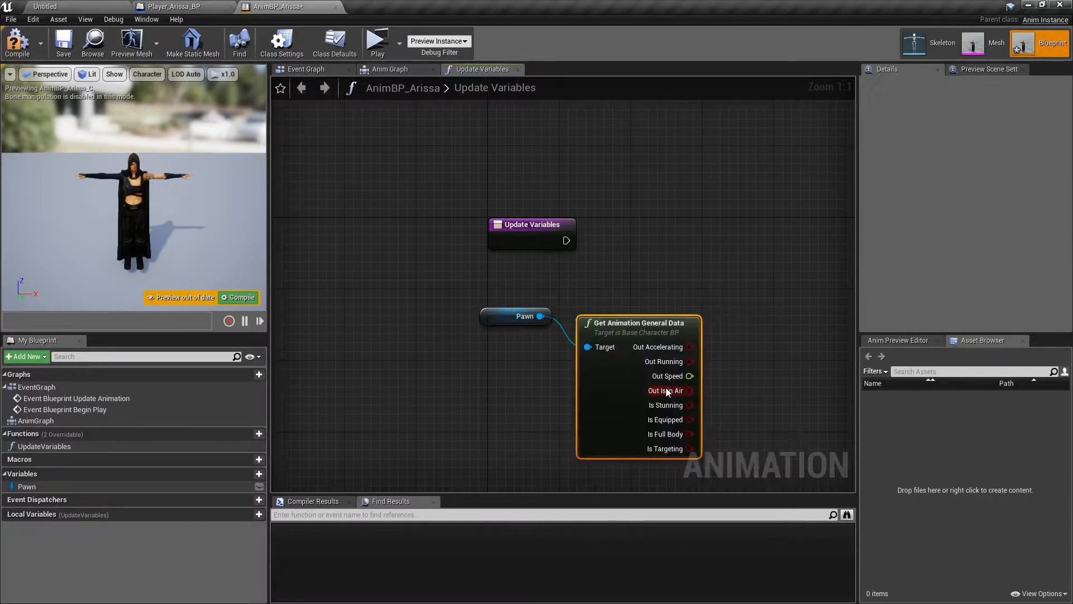
left_click_drag(612, 325, 621, 298)
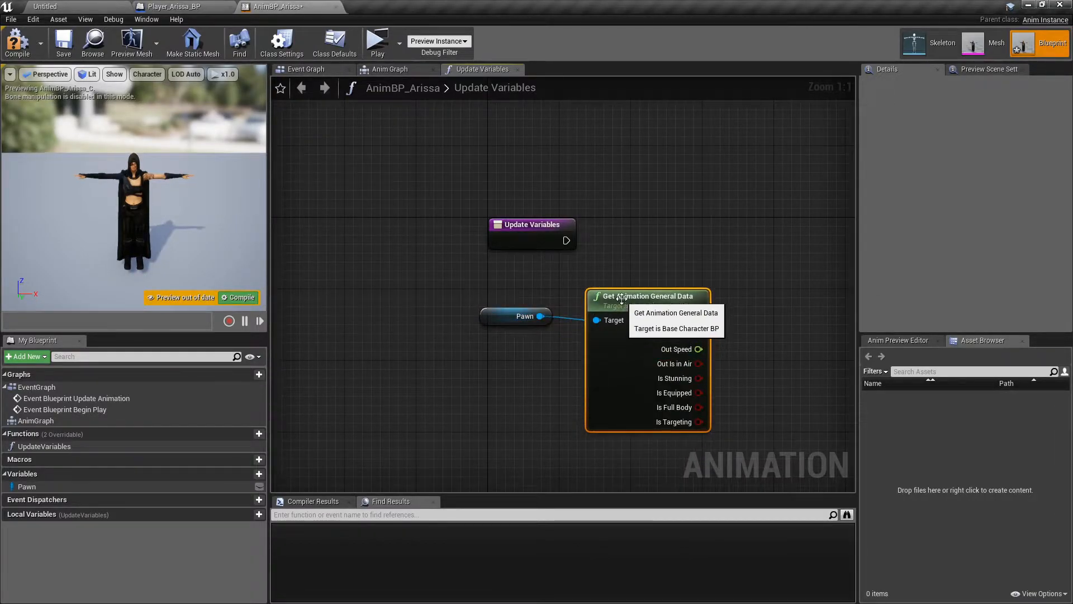
right_click(603, 317)
left_click(638, 370)
right_click_drag(731, 310, 636, 313)
left_click(636, 314)
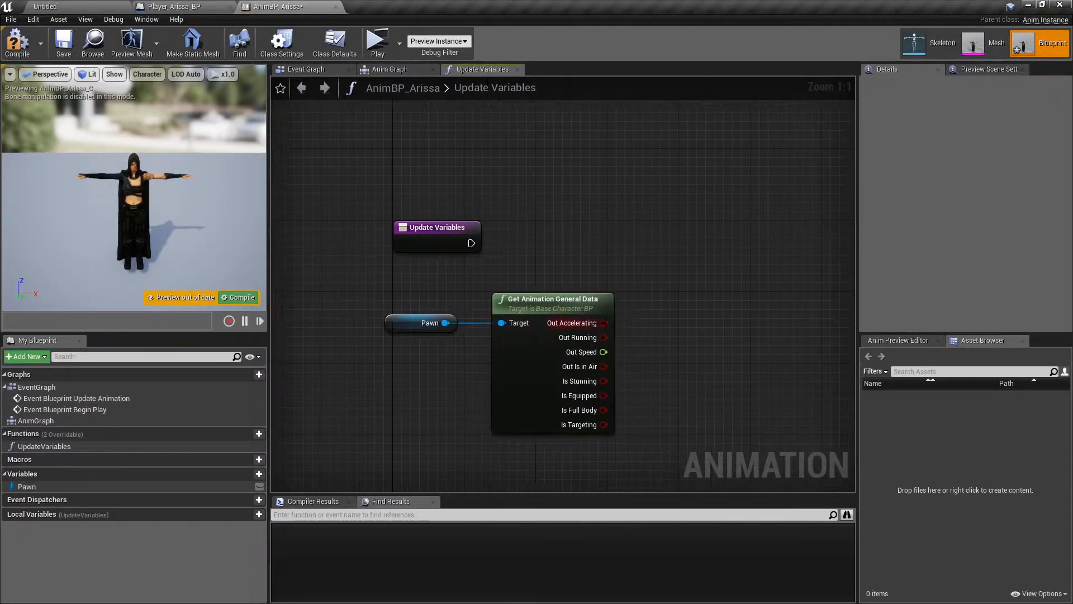
- Promote the Out Accelerating output to a variable named IsAccelerating and move its SET node up near the function entry's level
left_click_drag(603, 323, 675, 289)
left_click(737, 333)
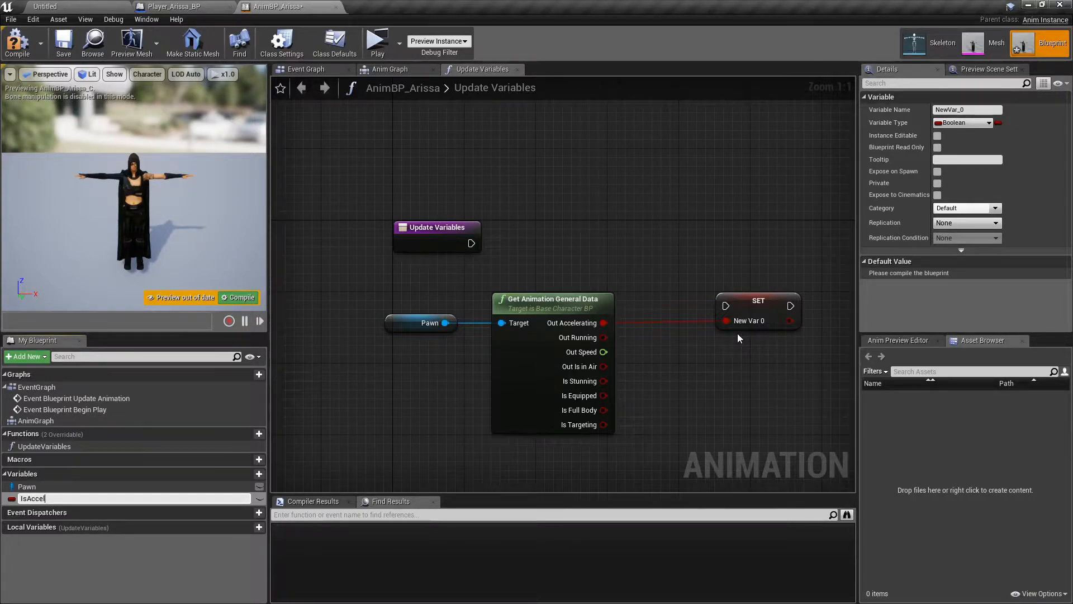
type("IsAccelerating")
key("Return")
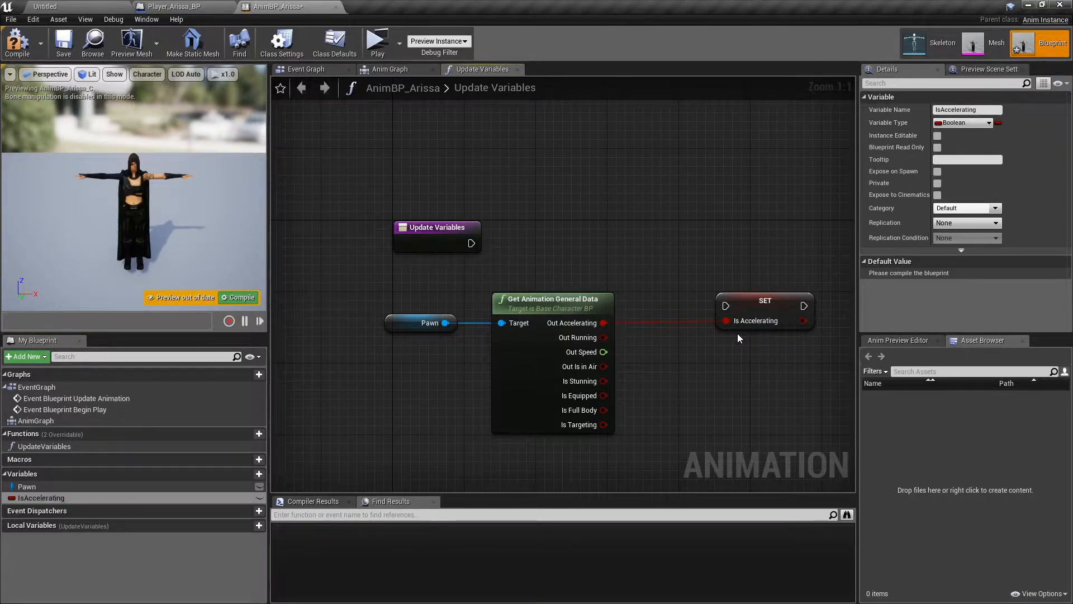
left_click_drag(767, 308, 768, 236)
- Promote the Out Running output to a variable named IsRunning
left_click_drag(604, 337, 643, 326)
left_click(708, 366)
type("IsRunn")
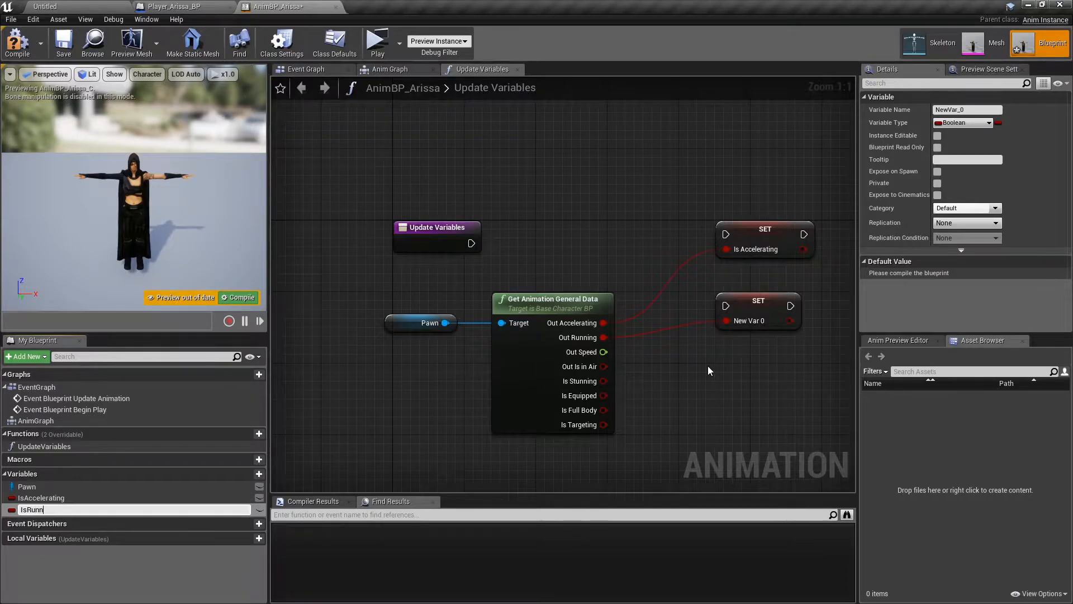
type("ing")
key("Return")
- Run SET Is Accelerating from the Update Variables entry with a straightened connection, and continue execution to SET Is Running
left_click_drag(470, 244, 725, 234)
right_click(471, 243)
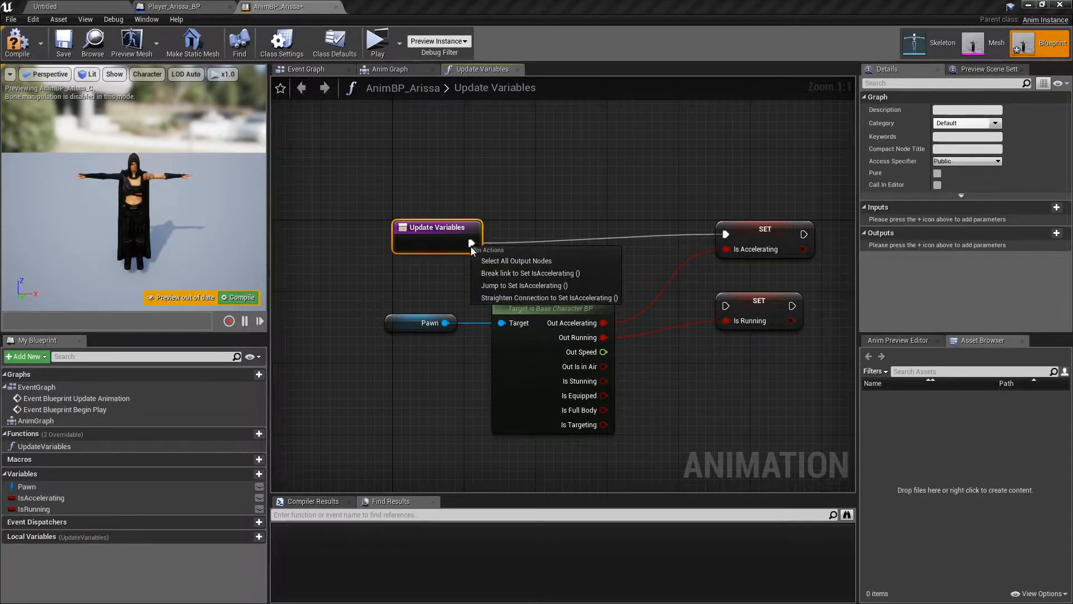
left_click(509, 298)
left_click_drag(803, 234, 725, 306)
- Promote the Out Speed output to a variable named Speed, placing its SET node beneath SET Is Running and running it from that node
right_click_drag(748, 372, 686, 326)
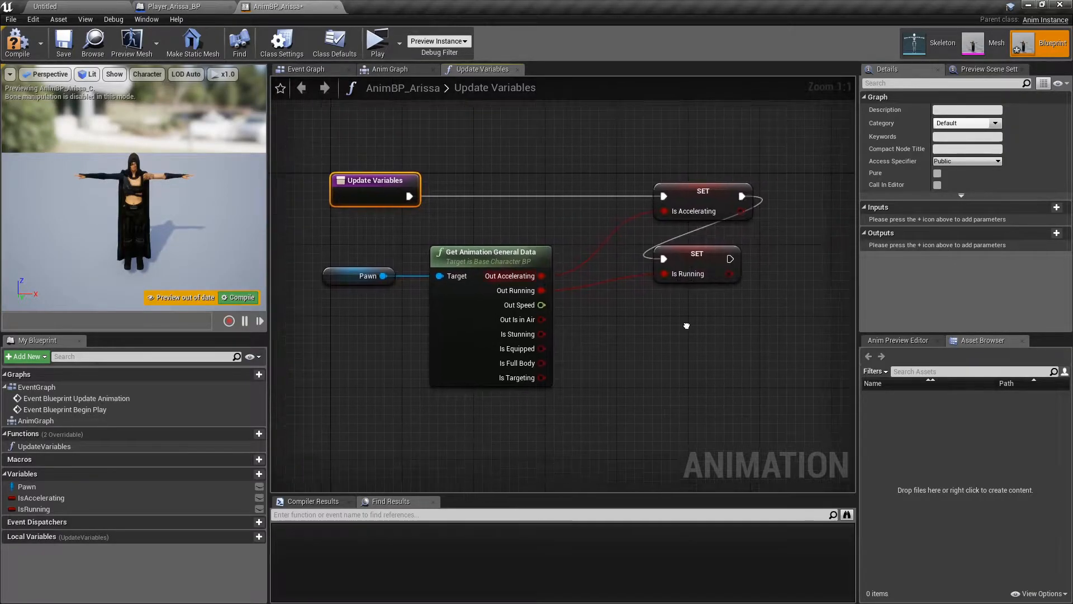
left_click(686, 326)
left_click_drag(540, 305, 614, 339)
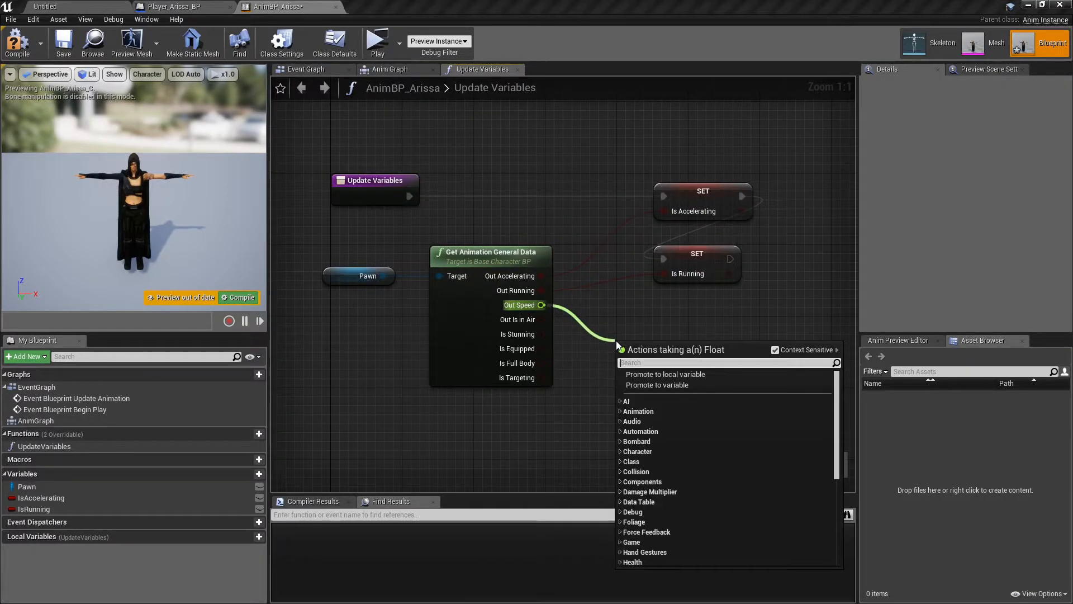
left_click(663, 382)
type("Speed")
key("Return")
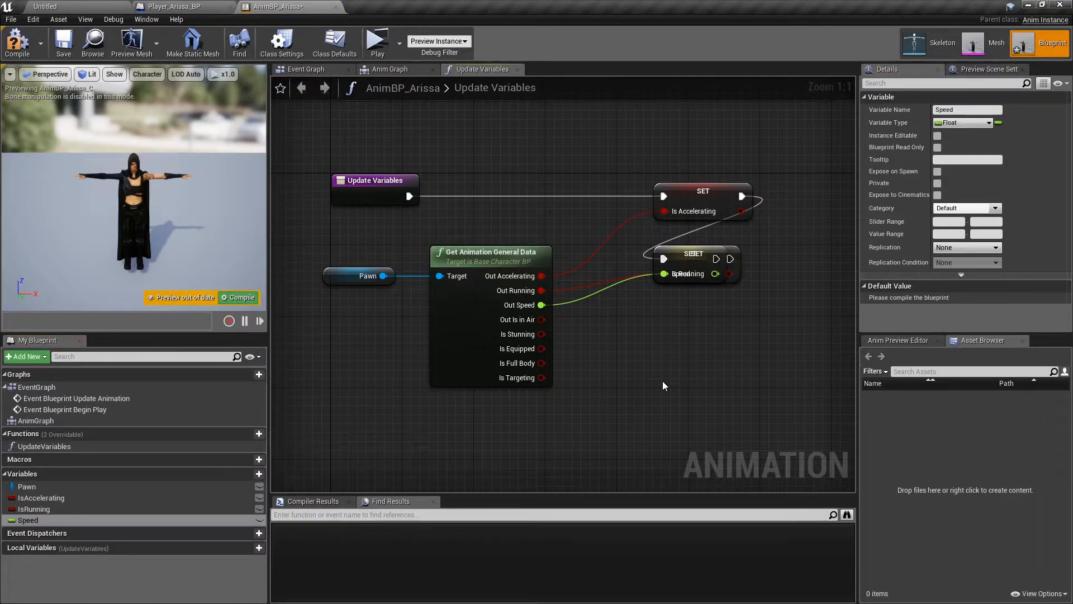
left_click_drag(696, 261, 696, 317)
left_click_drag(730, 259, 664, 323)
- Promote the Out Is in Air output to a variable named IsInAir and place its SET node beneath SET Speed
right_click_drag(693, 386, 658, 338)
left_click(643, 334)
left_click_drag(505, 271, 563, 325)
left_click(589, 369)
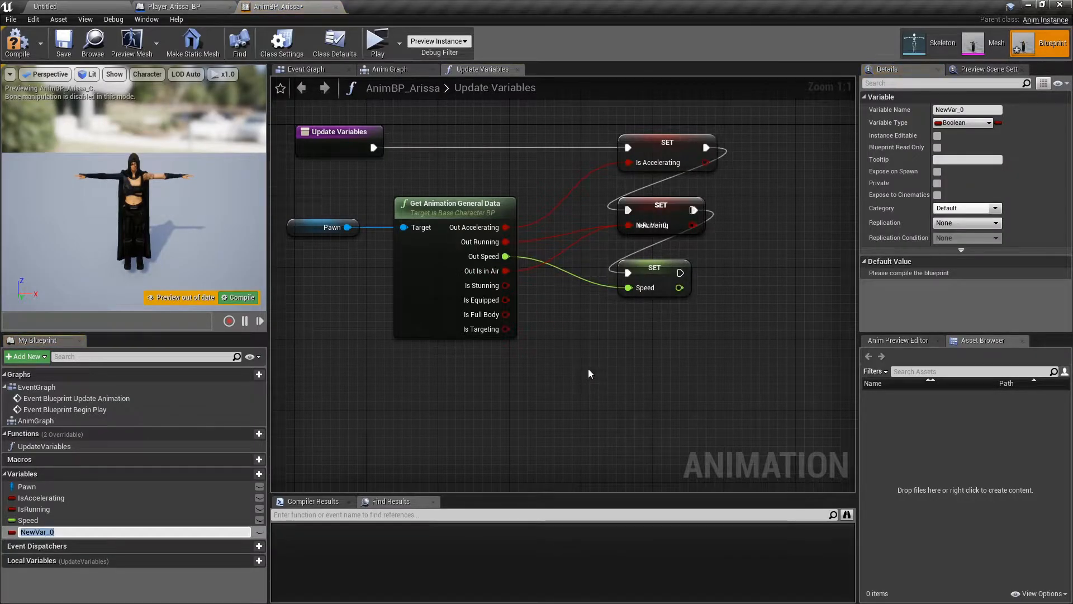
type("IsInAir")
key("Return")
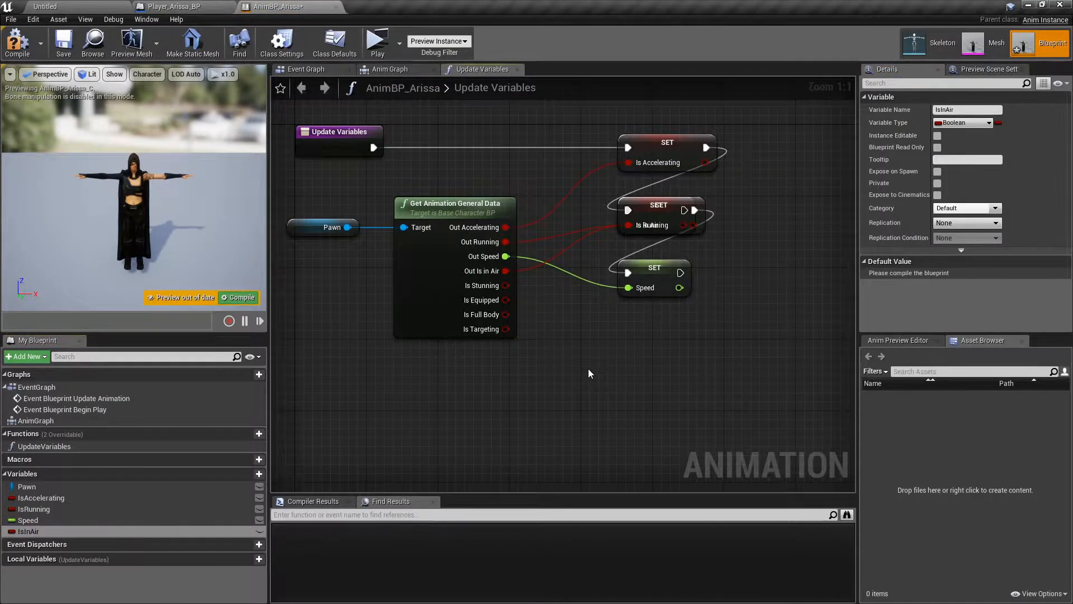
left_click_drag(651, 213, 649, 347)
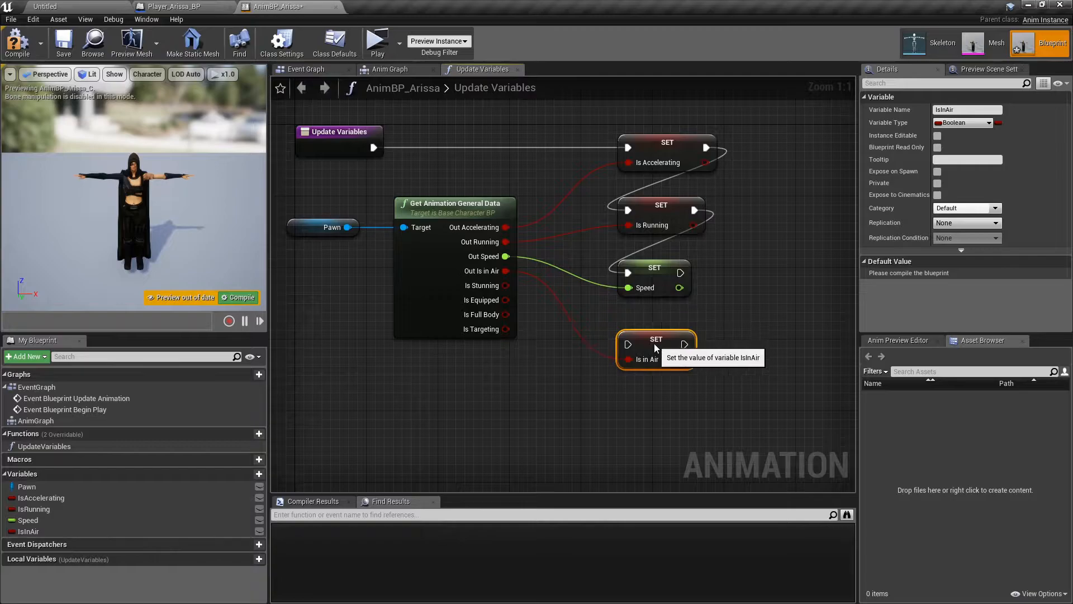
- Promote the Is Stunning output to a variable named IsStunning, place its SET node lowest, and chain execution from Speed through Is in Air to it
left_click_drag(495, 291, 619, 409)
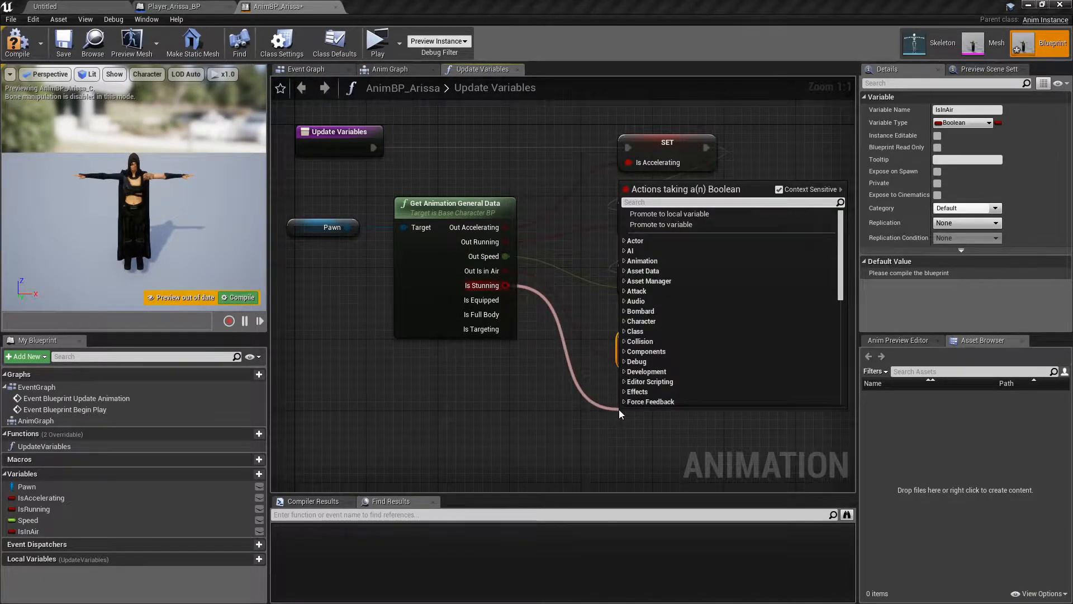
left_click(712, 224)
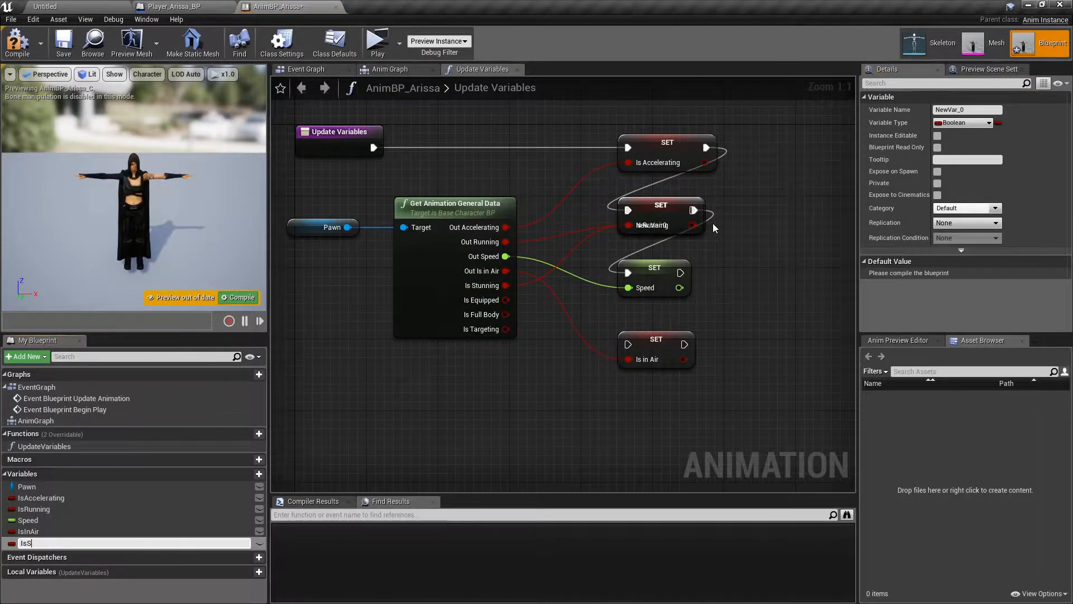
type("IsStunning")
key("Return")
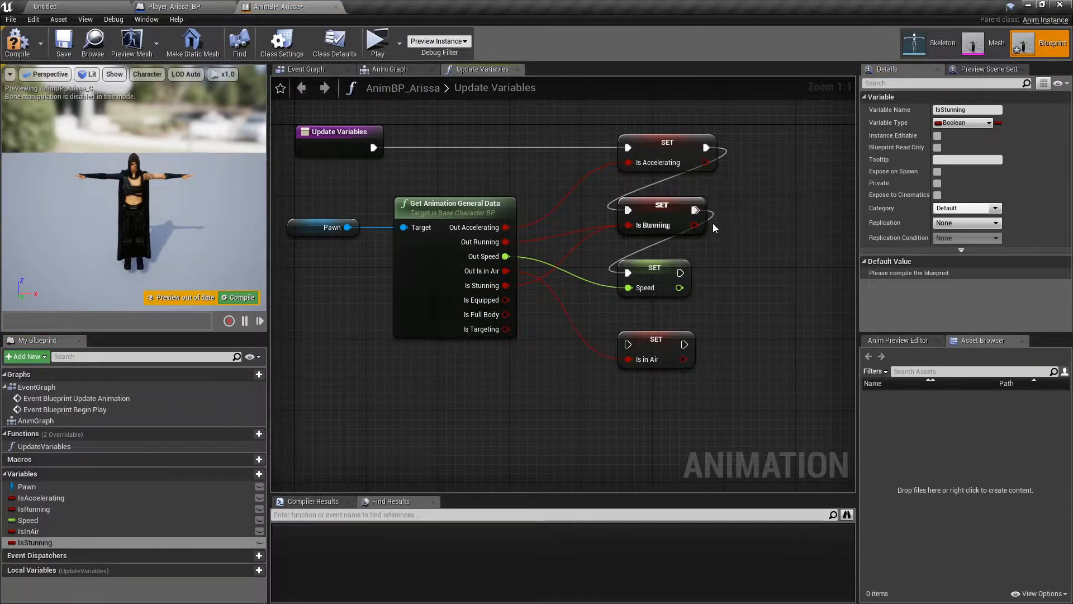
left_click_drag(670, 208, 670, 414)
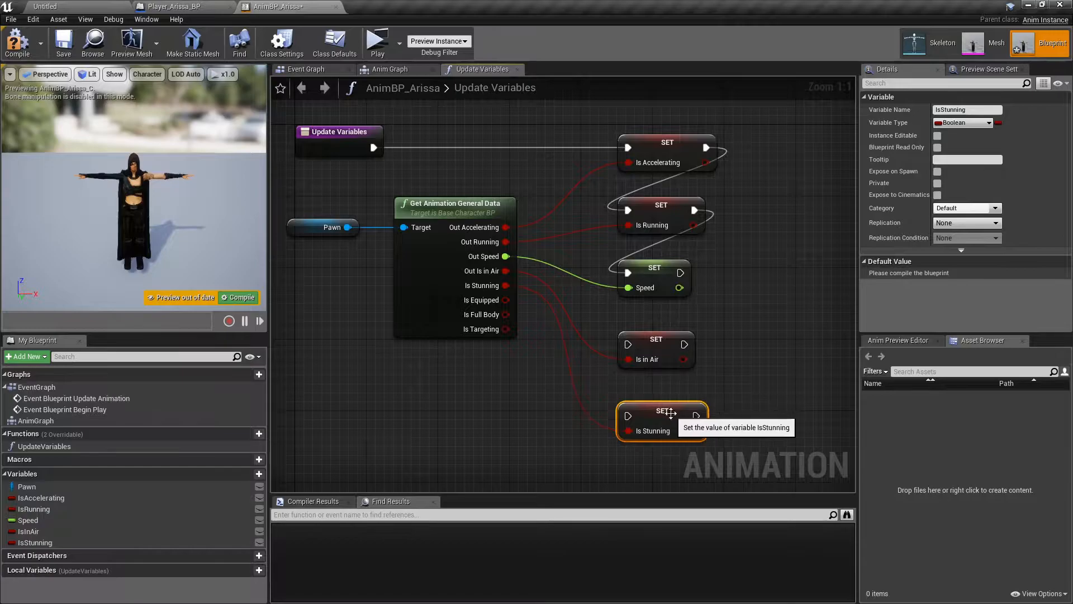
left_click_drag(678, 274, 633, 418)
- Promote the Is Equipped output to a variable named IsEquipped, placing its SET node beneath SET Is Stunning and running it from that node
right_click_drag(565, 412, 557, 324)
left_click(557, 324)
left_click_drag(495, 201, 599, 402)
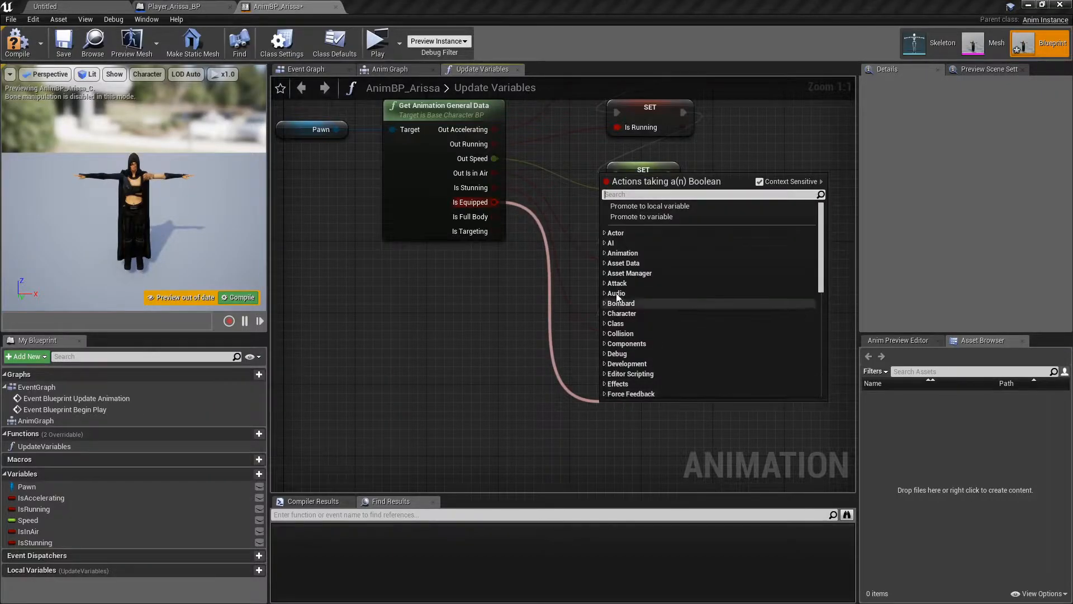
left_click(642, 217)
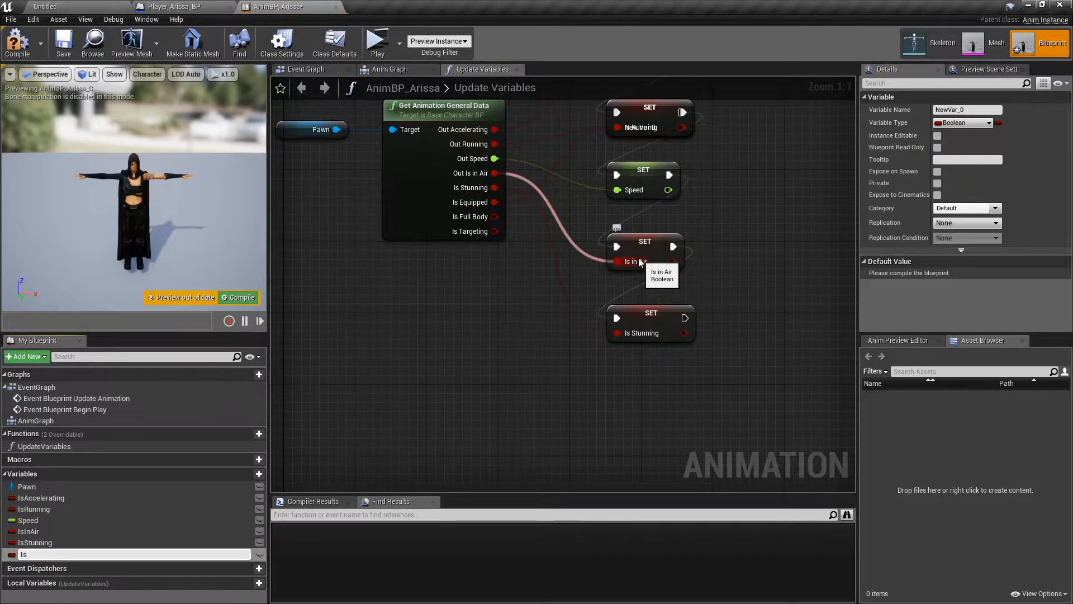
type("IsEquipped")
key("Return")
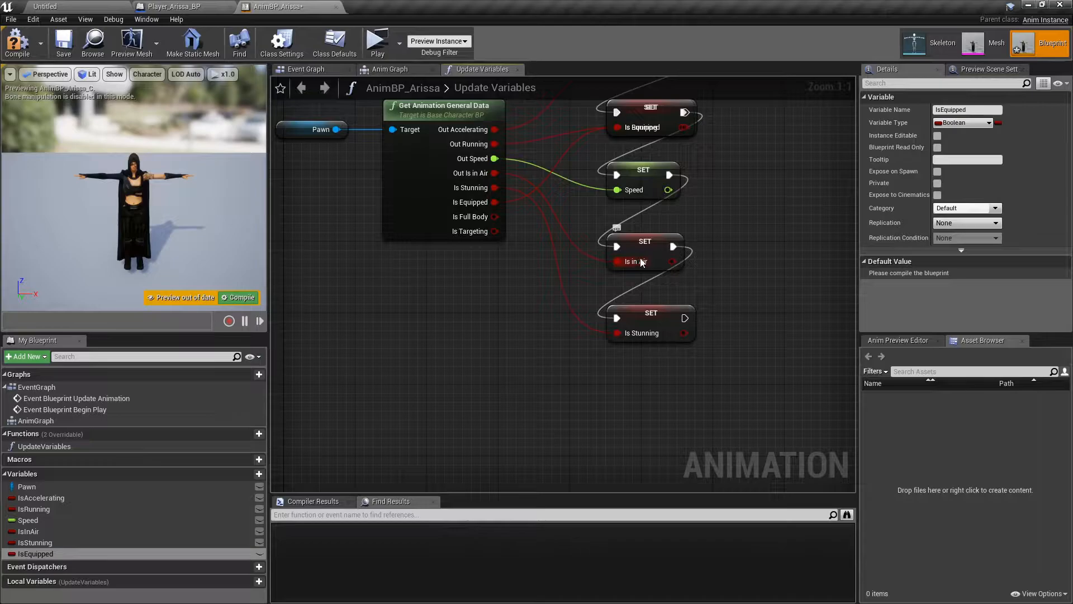
left_click_drag(668, 109, 665, 388)
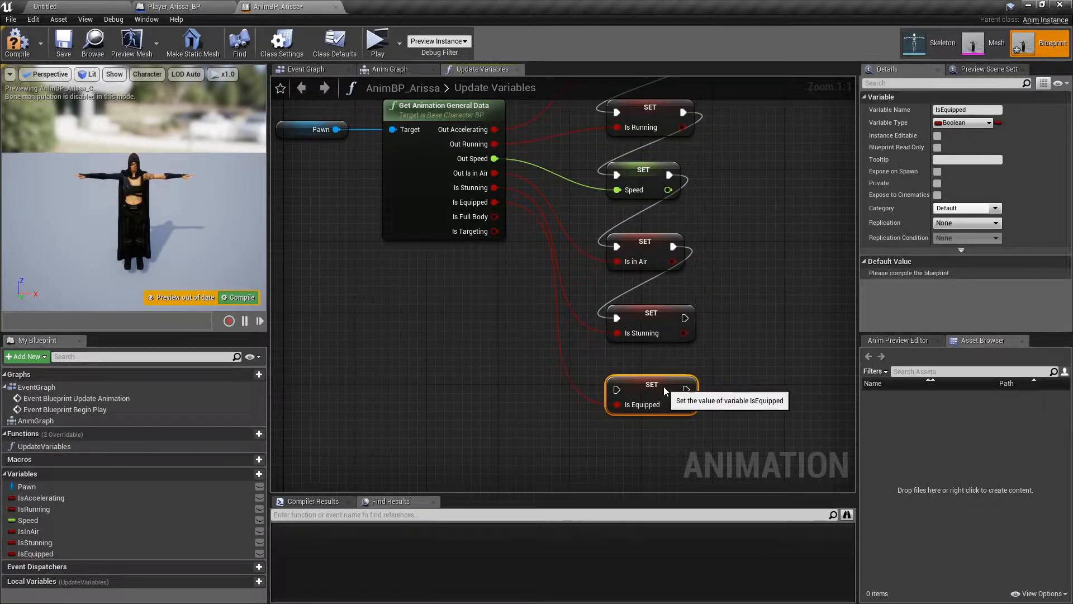
left_click(719, 382)
right_click_drag(718, 384, 517, 339)
left_click_drag(482, 272, 416, 344)
- Add a Sequence node executed after SET Is Equipped and align it with that node
left_click_drag(484, 344, 549, 349)
type("seq")
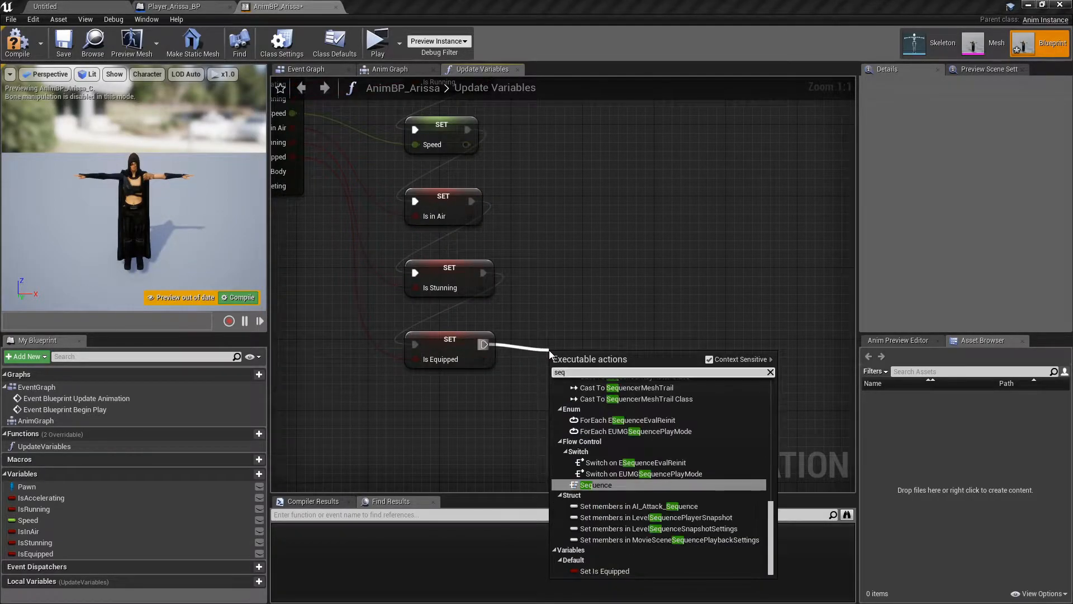
key("Return")
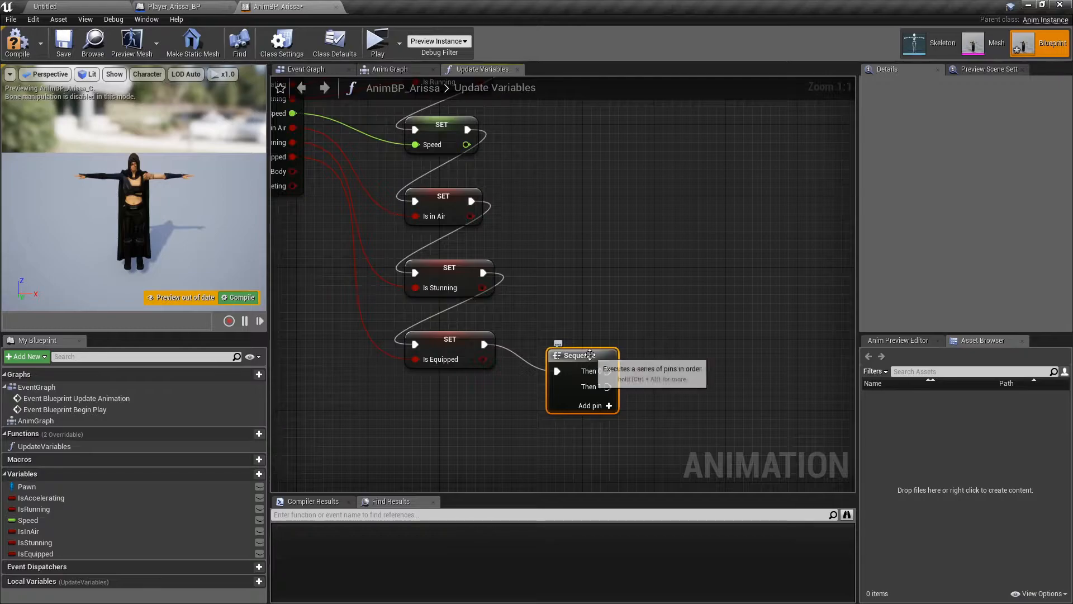
left_click_drag(583, 335, 584, 326)
right_click_drag(696, 343, 601, 317)
left_click(601, 318)
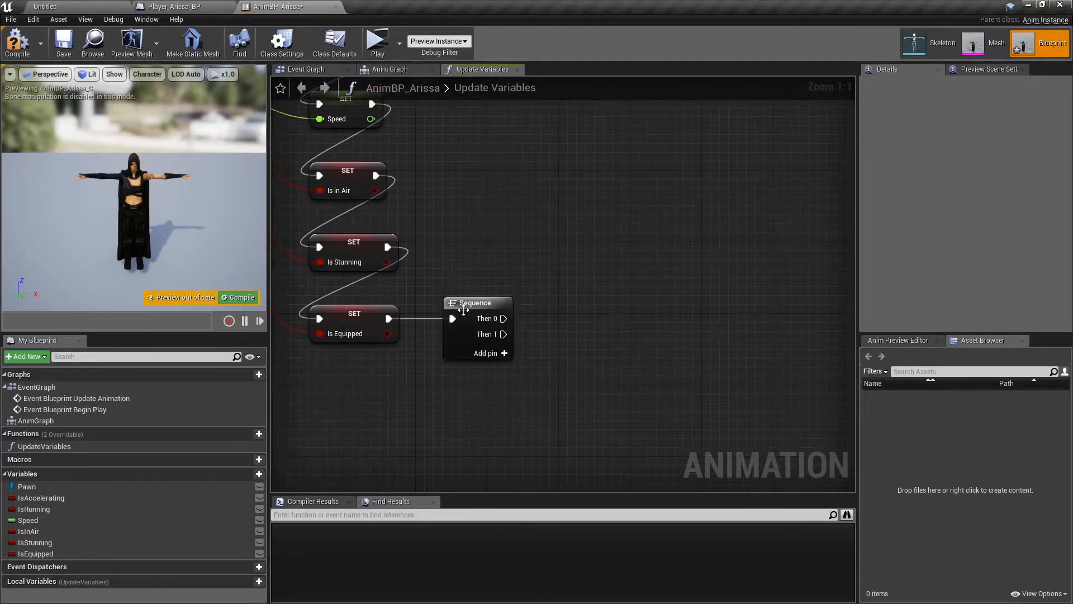
- Add a Branch node run from the Sequence's Then 0, with the Is Equipped value as its Condition
left_click_drag(387, 333, 625, 313)
type("branch")
key("Return")
- Place a Pawn getter beneath the Branch and get its Equipped Weapons array, aligned level with the Pawn node
right_click_drag(713, 304, 576, 308)
left_click(586, 287)
left_click_drag(47, 485, 540, 388)
type("ge")
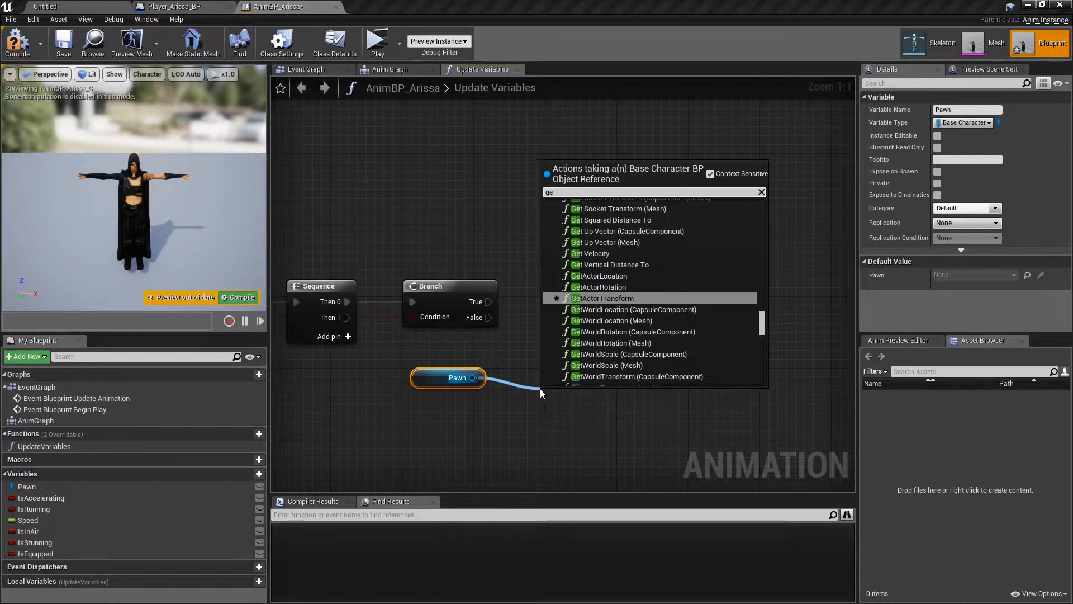
type("t equip")
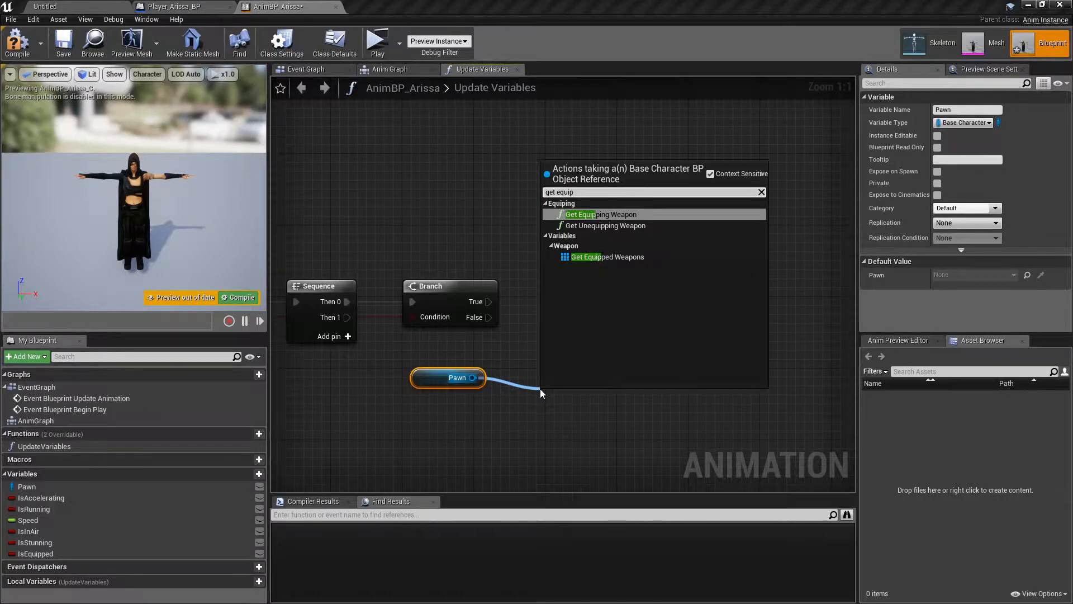
key("Down")
key("Down")
key("Return")
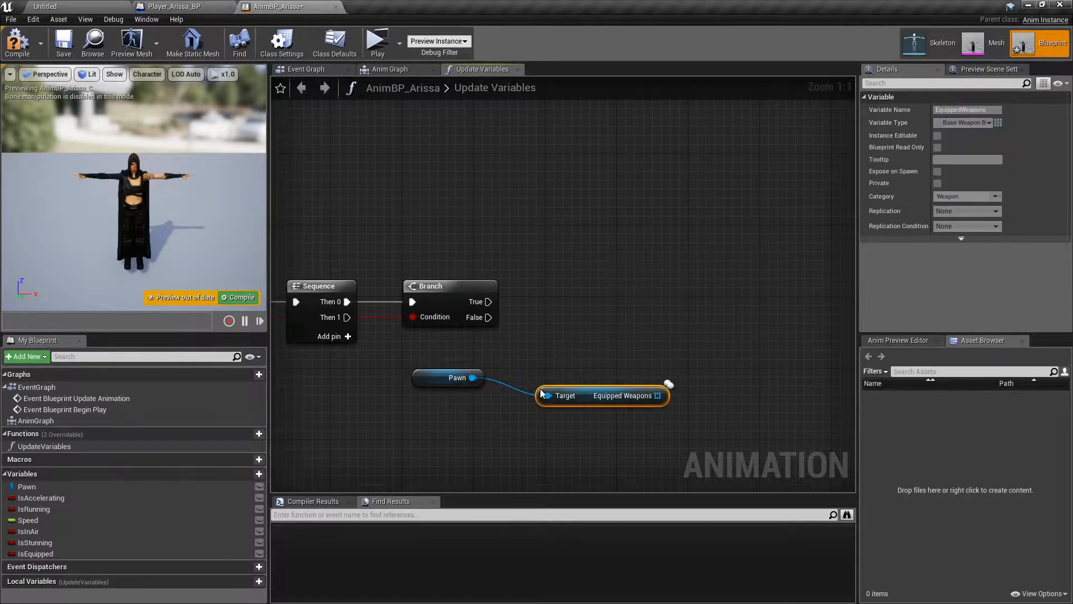
left_click(714, 317)
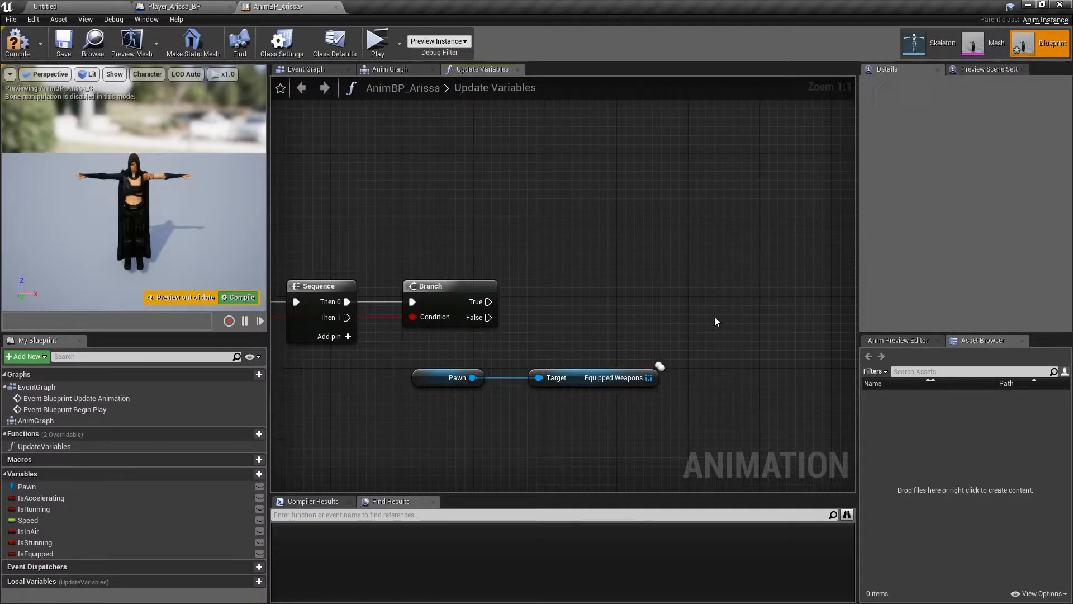
- Add an array GET node for index 0 fed by Equipped Weapons, and straighten the connection between them
right_click_drag(714, 316, 689, 314)
left_click_drag(621, 376, 658, 374)
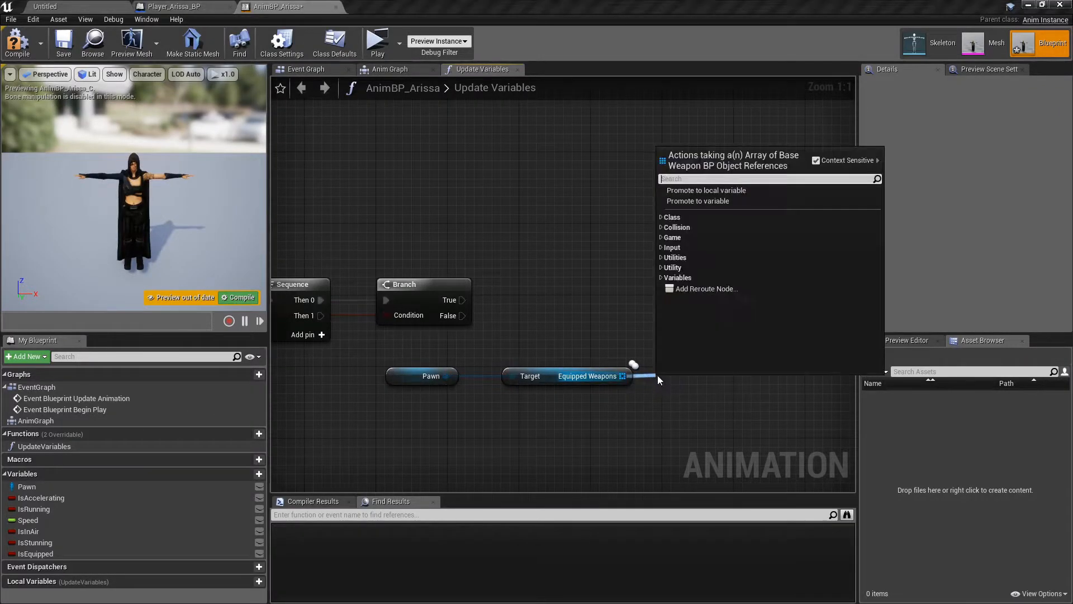
type("get")
key("Down")
key("Up")
key("Return")
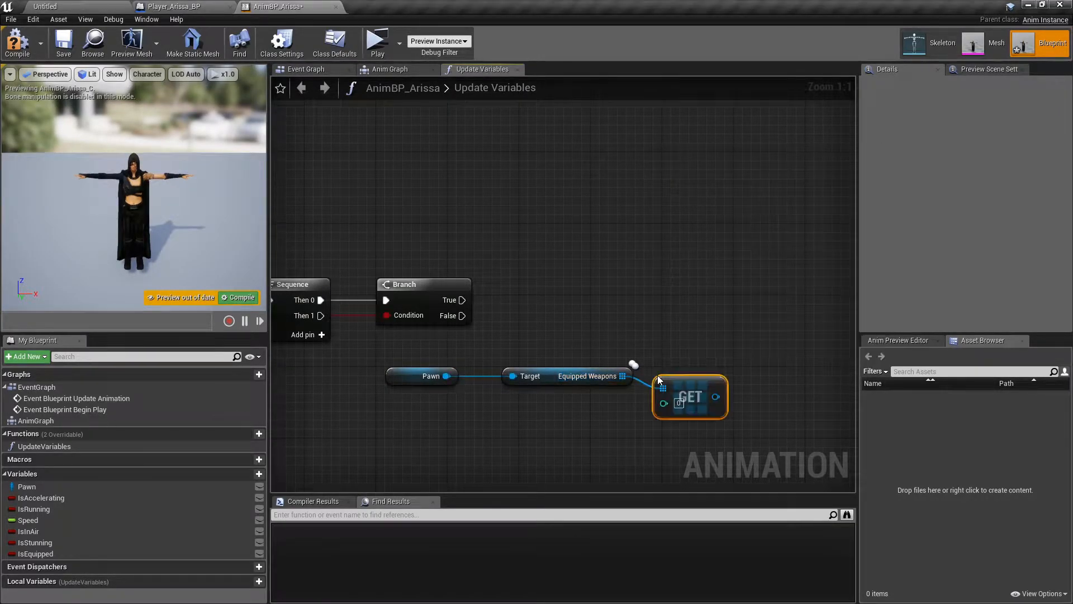
right_click(622, 376)
left_click(663, 419)
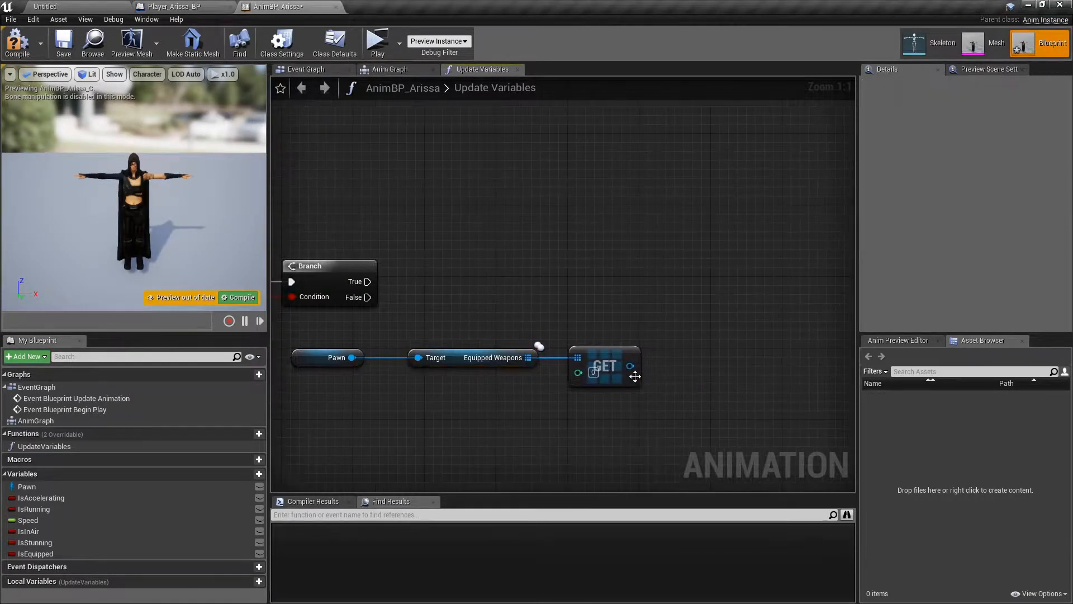
- Cast the GET output to BaseMelee_BP and convert the cast to a pure cast
left_click_drag(631, 366, 702, 350)
type("cast to base")
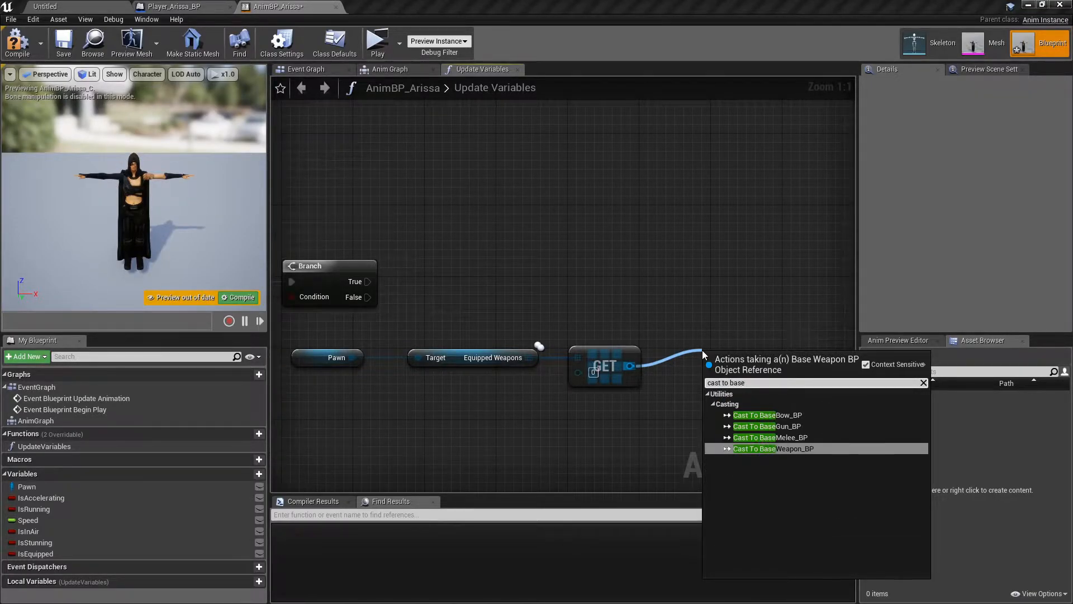
key("Up")
key("Return")
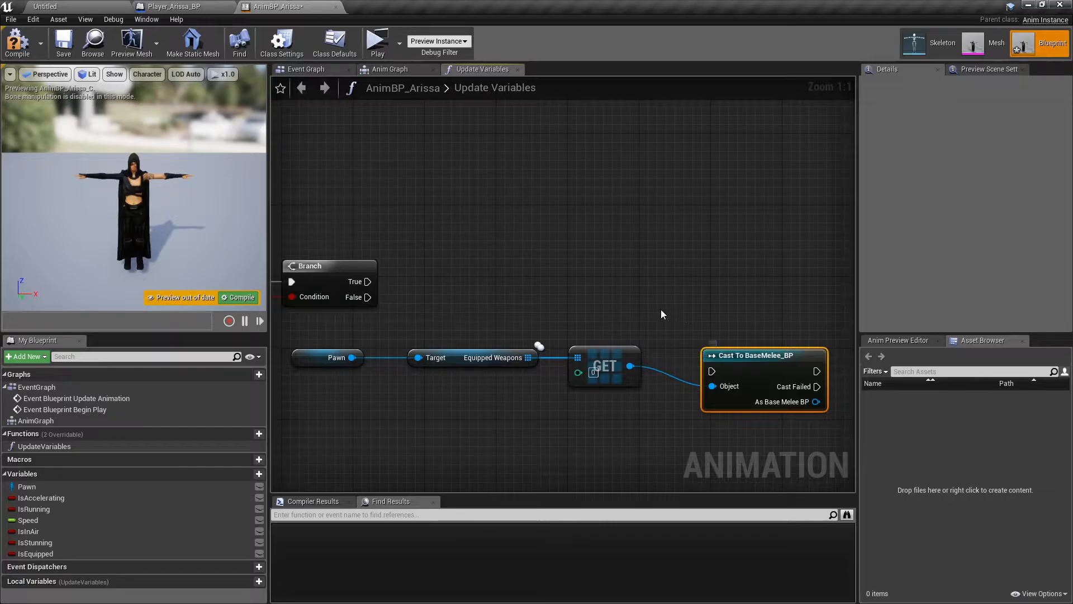
right_click(771, 378)
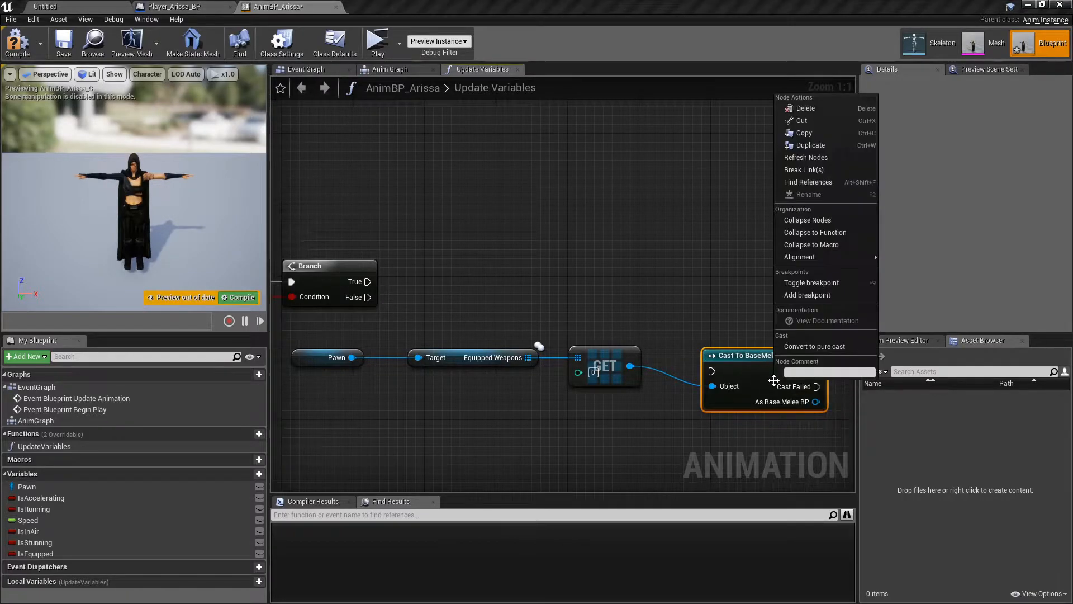
left_click(791, 347)
- Straighten the connection from GET to Cast To BaseMelee_BP and nudge the node slightly to the left
right_click_drag(769, 320, 728, 310)
right_click(590, 357)
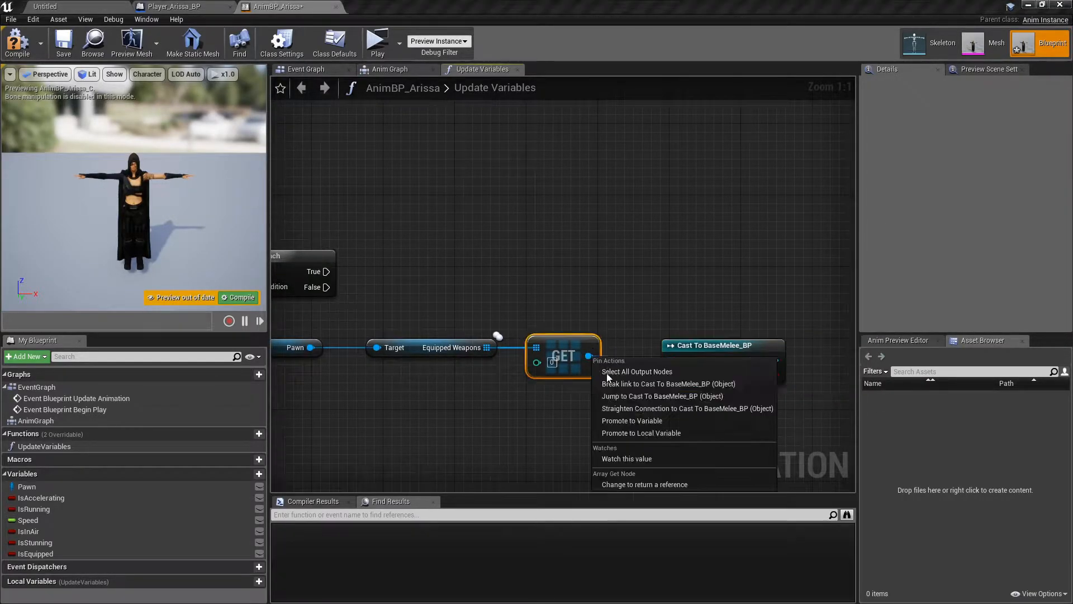
left_click(645, 407)
key("Left")
key("Left")
key("Left")
left_click(752, 293)
- Promote the melee cast's Success output to a variable named IsSword
right_click_drag(752, 292, 684, 297)
left_click_drag(679, 375, 738, 326)
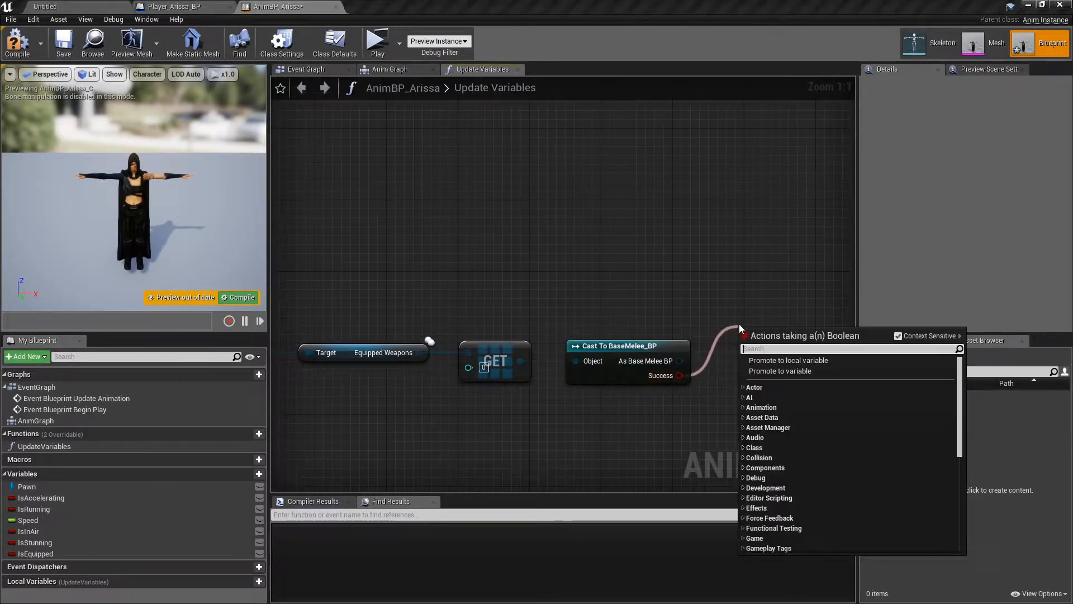
left_click(776, 371)
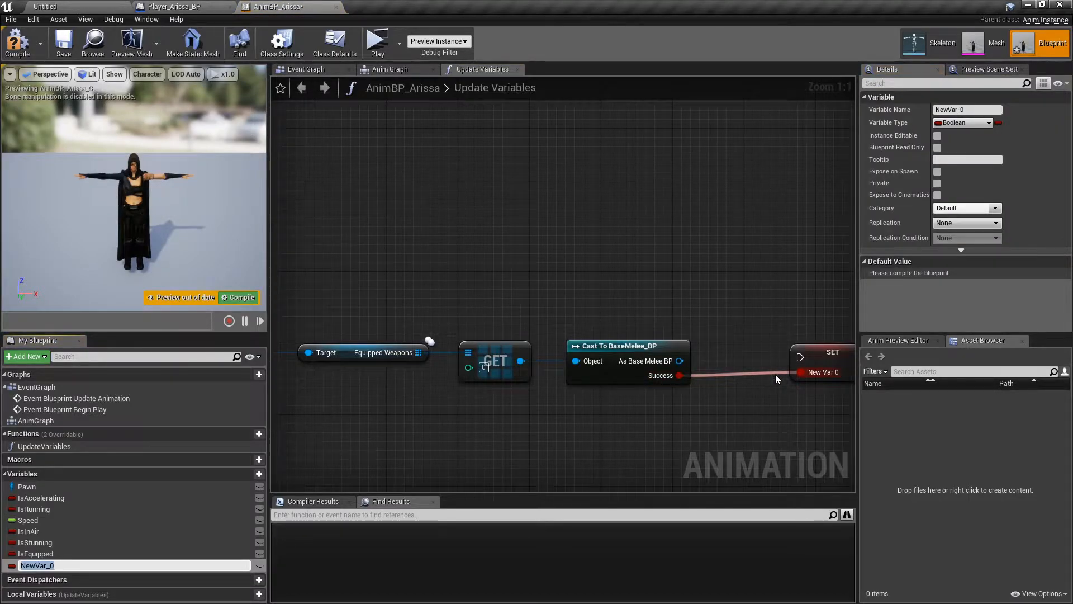
type("IsSword")
key("Return")
- Run SET Is Sword from the Branch's True output and move it up level with the Branch execution line
right_click_drag(579, 287, 627, 307)
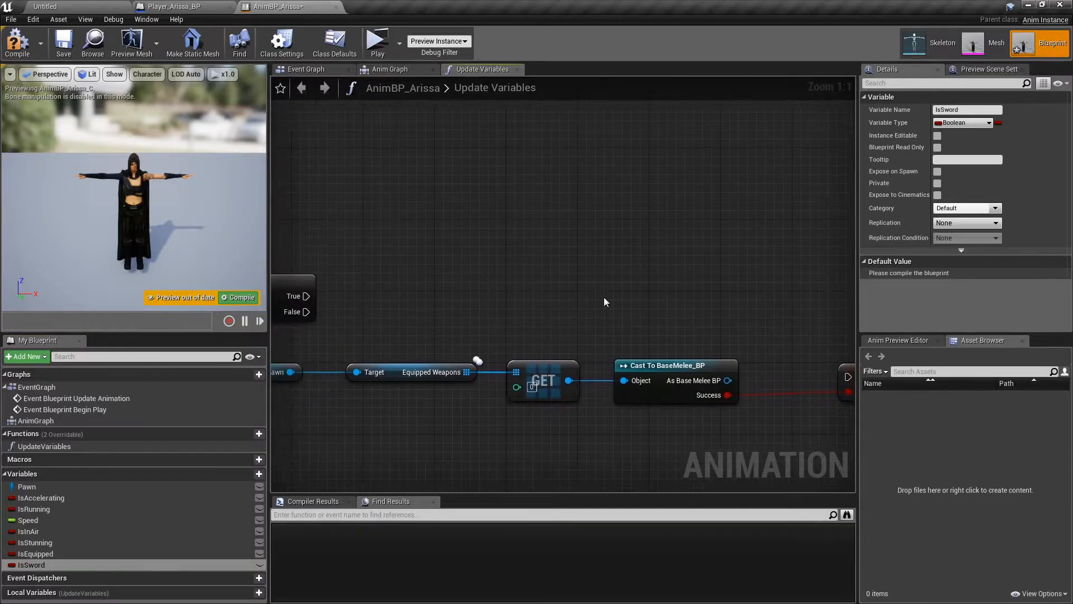
left_click_drag(313, 297, 716, 379)
left_click_drag(765, 368, 702, 289)
right_click_drag(452, 307, 386, 299)
left_click(625, 372)
right_click_drag(654, 365, 611, 361)
right_click_drag(558, 399, 602, 386)
- Cast the GET output to BaseBow_BP and run the cast from SET Is Sword, aligned beside that node
left_click_drag(528, 371, 720, 337)
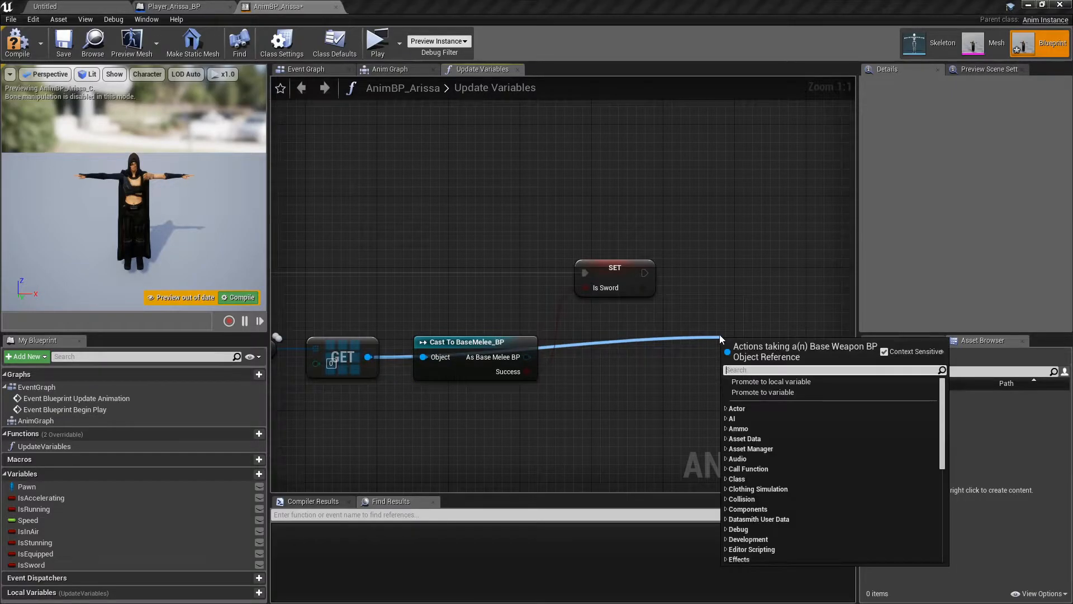
type("cast to base")
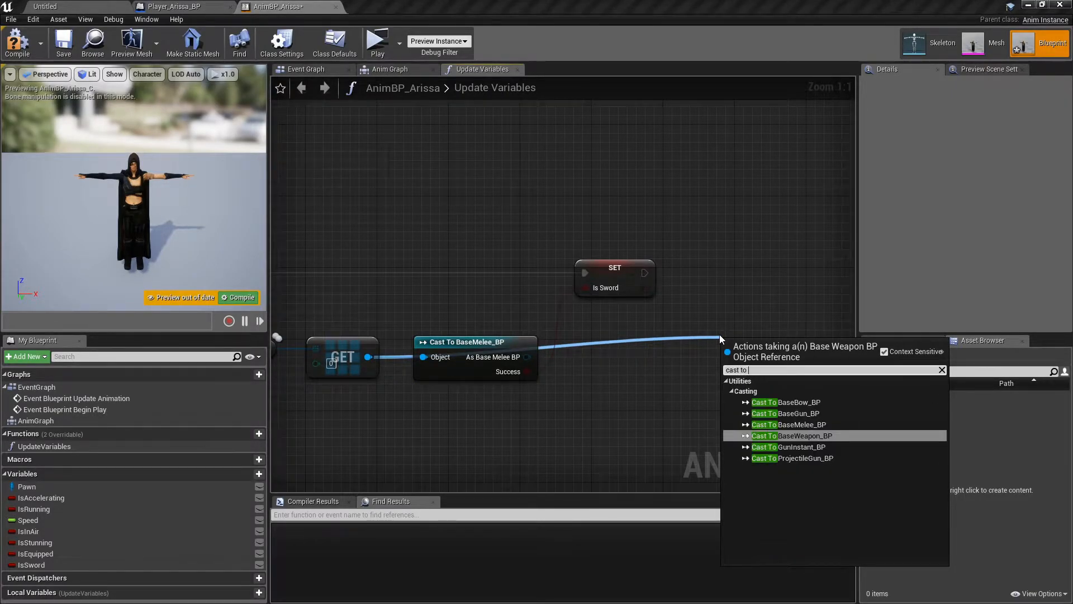
key("Up")
key("Up")
key("Up")
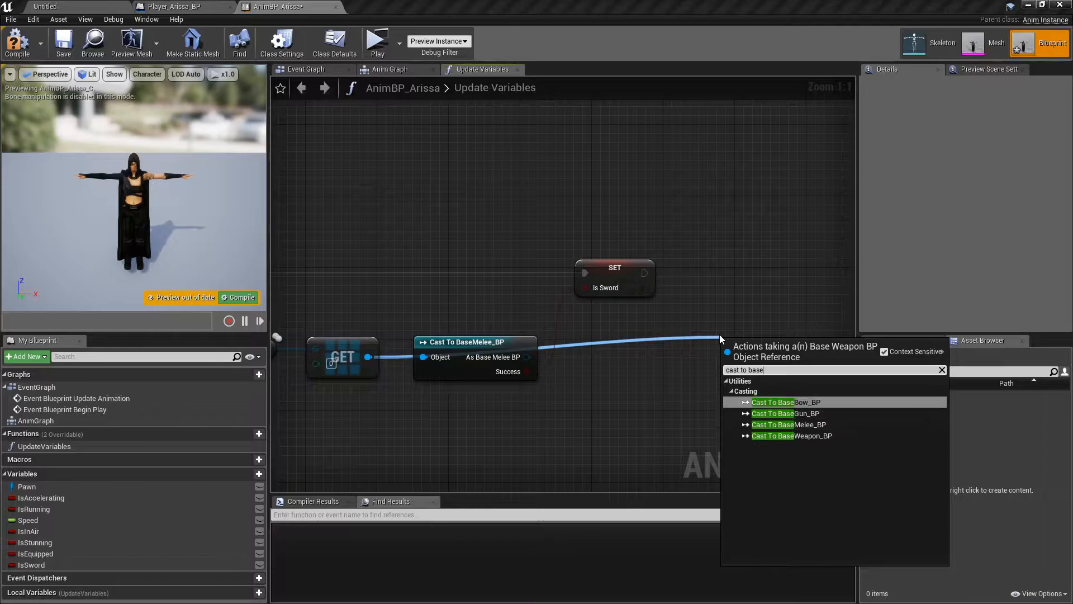
key("Return")
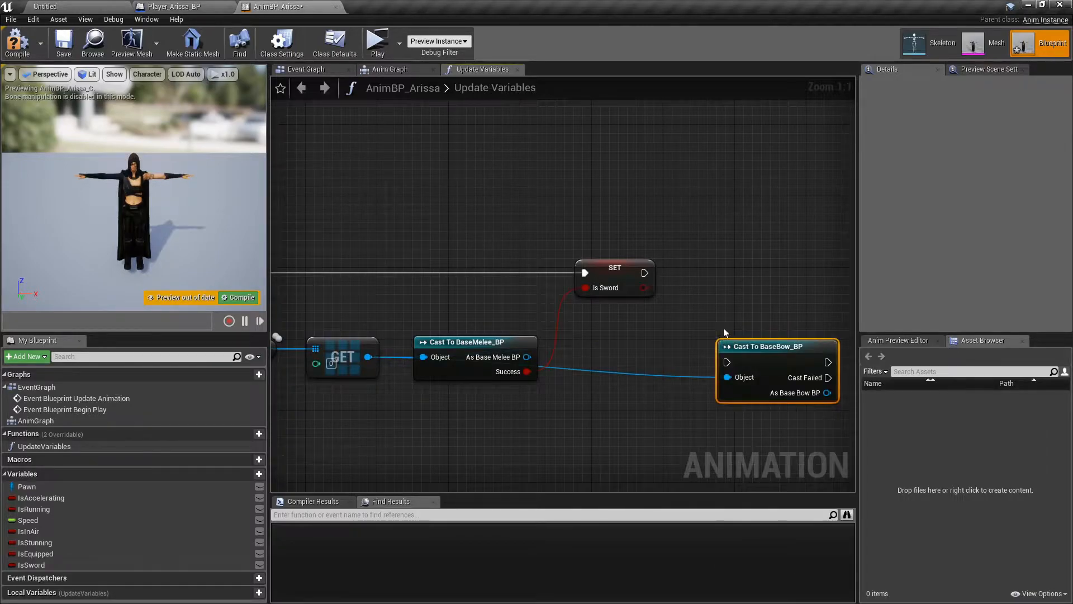
left_click_drag(644, 273, 770, 266)
right_click_drag(719, 289, 532, 340)
left_click(545, 332)
- Add a Get Bending Amount node fed by the cast's As Base Bow BP output
left_click_drag(593, 294, 667, 337)
type("get bend")
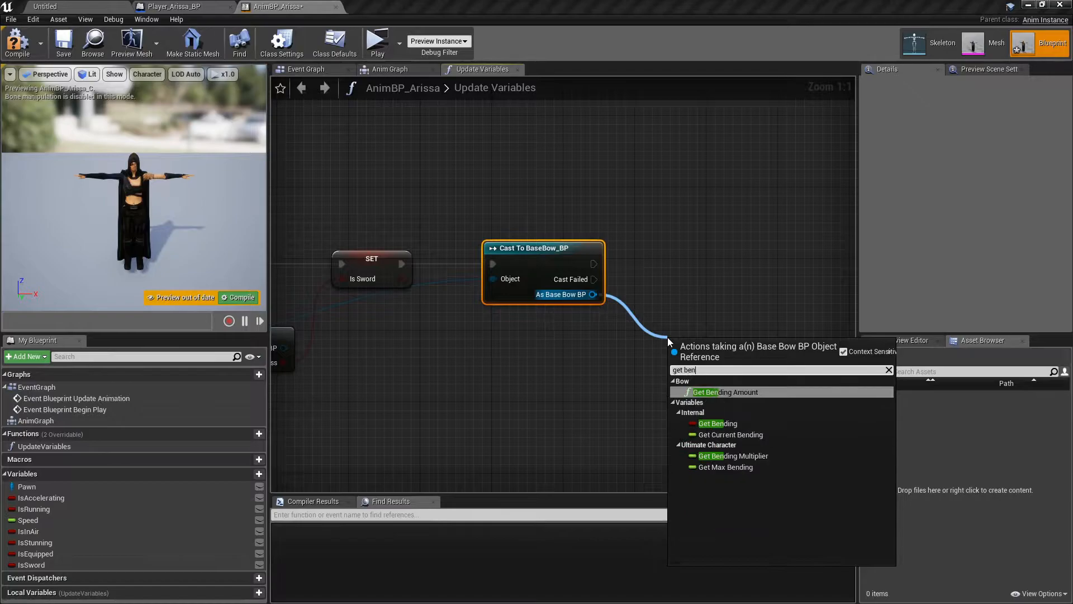
key("Return")
- Promote the bending amount output to a variable named BowBending and run its SET node from the BaseBow_BP cast
right_click_drag(679, 306, 613, 296)
left_click_drag(652, 346, 722, 322)
left_click(765, 368)
type("BowBending")
key("Return")
left_click_drag(528, 253, 758, 245)
left_click(682, 261)
- Promote the Is Full Body output to a variable named IsFullBody
right_click_drag(407, 341, 535, 350)
scroll(535, 350, "down", 3)
mouse_move(364, 416)
right_mouse_down()
mouse_move(605, 408)
mouse_move(453, 410)
mouse_move(463, 383)
right_mouse_up()
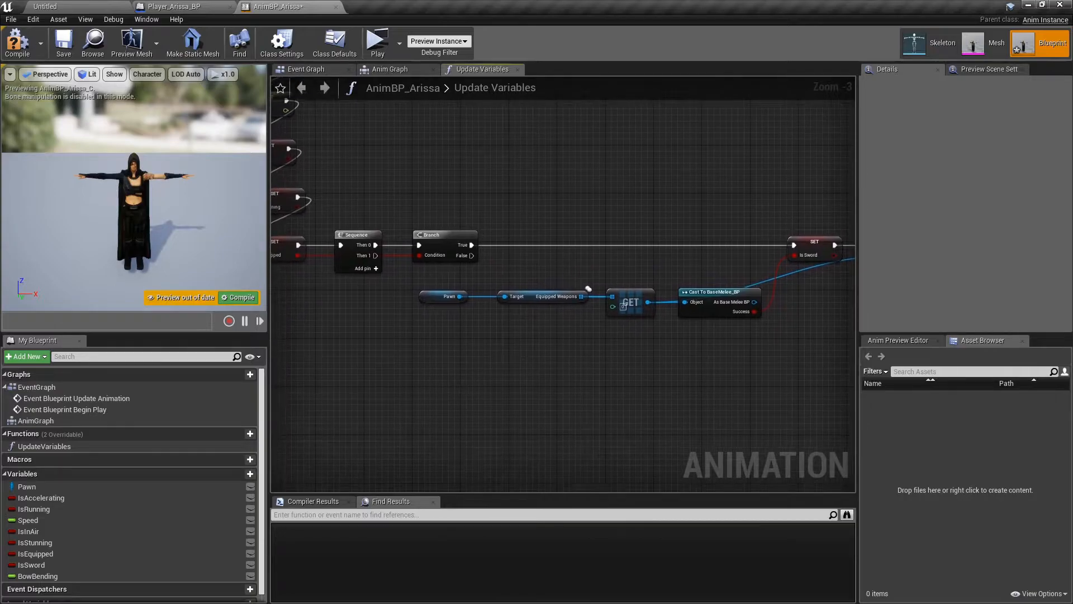
right_click_drag(383, 361, 531, 364)
scroll(451, 383, "up", 2)
right_click_drag(451, 383, 552, 469)
left_click_drag(367, 148, 469, 421)
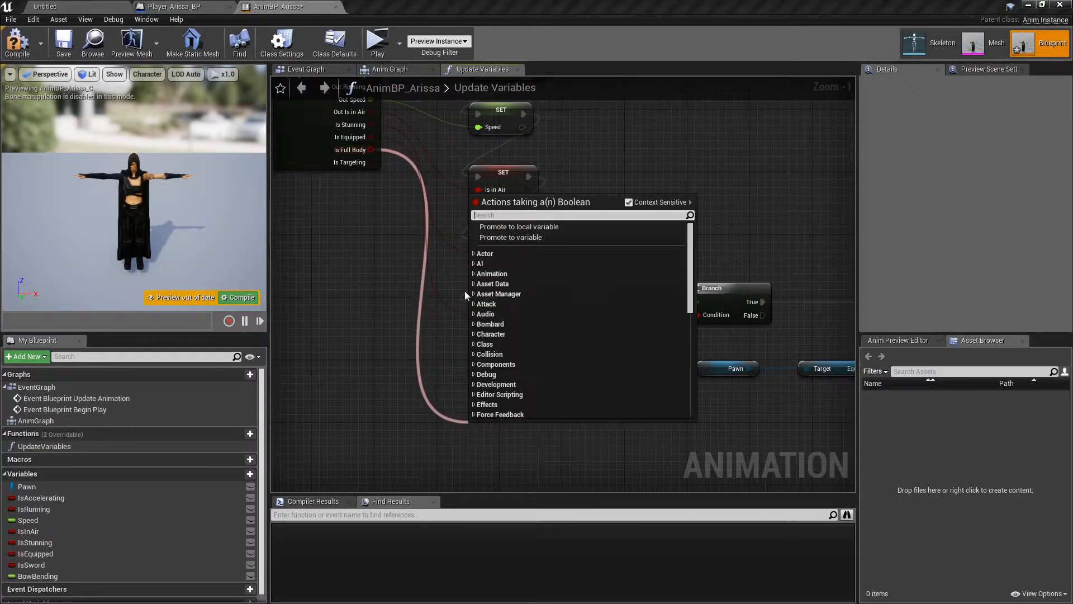
left_click(510, 237)
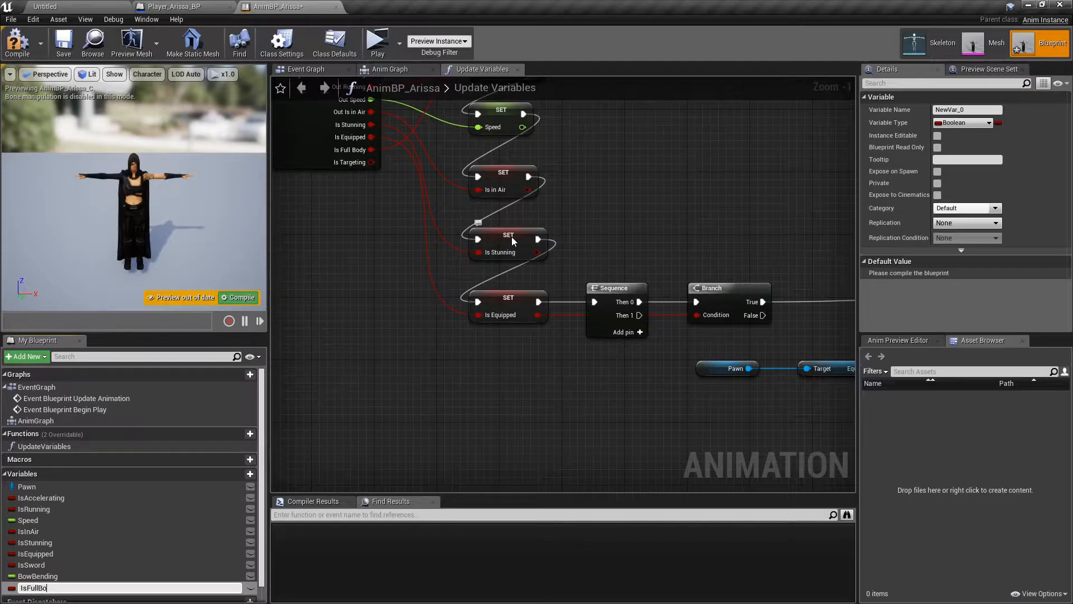
type("IsFullBody")
key("Return")
- Place SET Is Full Body beneath SET Is Equipped and run it from the Sequence's Then 1
right_click_drag(498, 373, 483, 419)
left_click_drag(495, 102, 494, 458)
right_click_drag(582, 414, 585, 412)
left_click(587, 409)
right_click_drag(624, 369, 646, 293)
left_click_drag(647, 283, 489, 380)
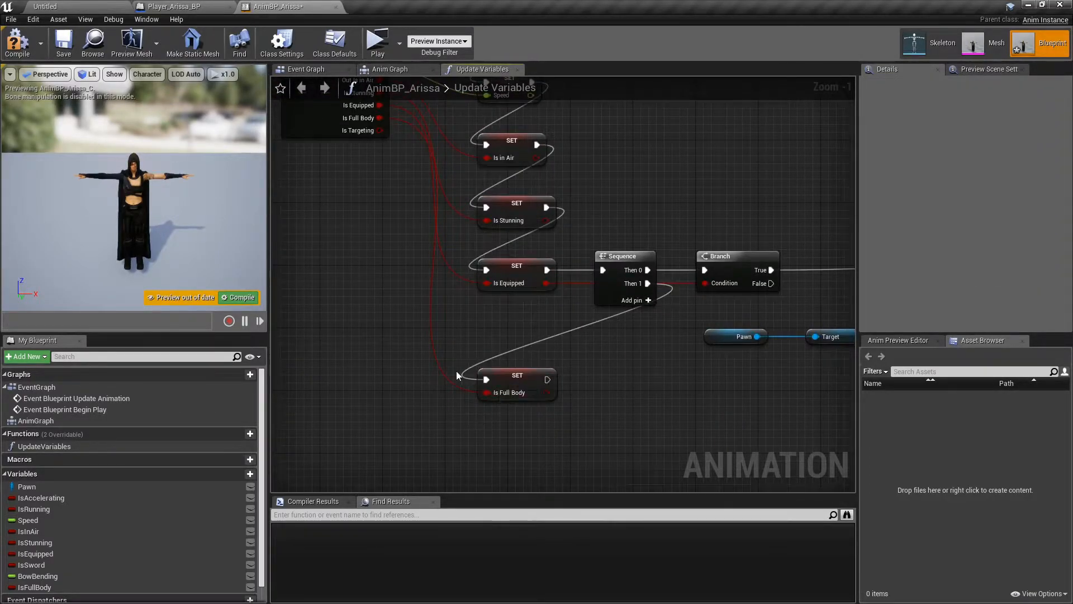
- Promote the Is Targeting output to a variable named IsTargeting, placing its SET node beneath SET Is Full Body and running it from that node
left_click_drag(373, 133, 412, 411)
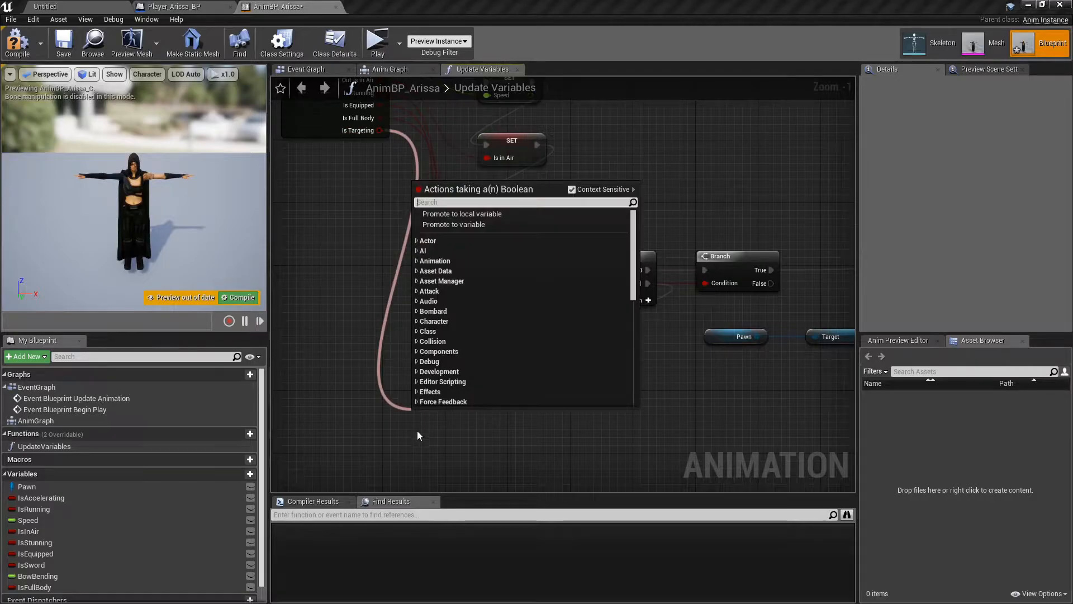
left_click(468, 228)
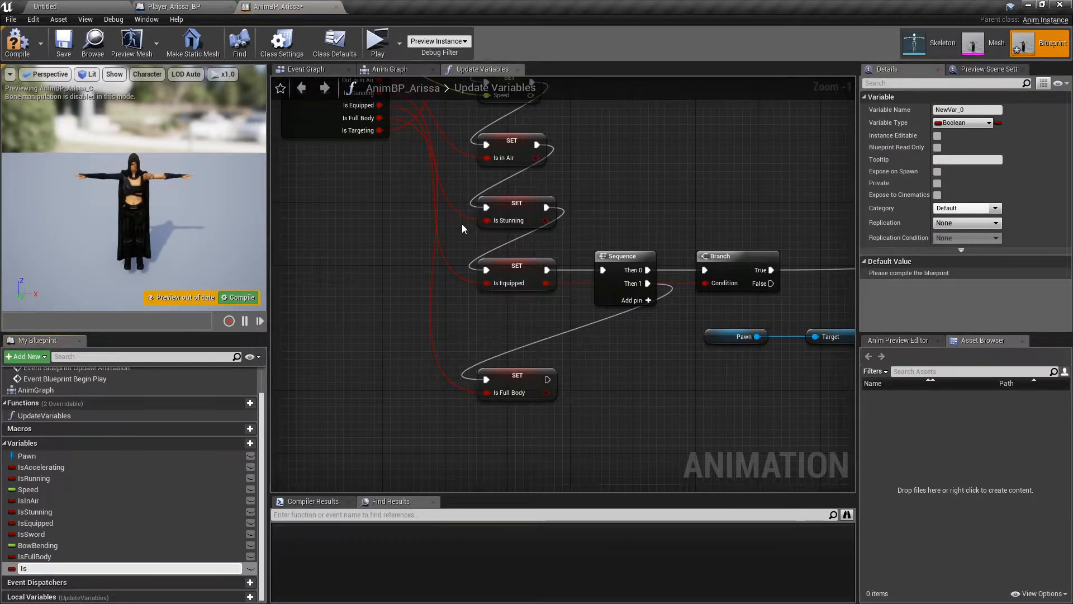
type("IsTargeting")
key("Return")
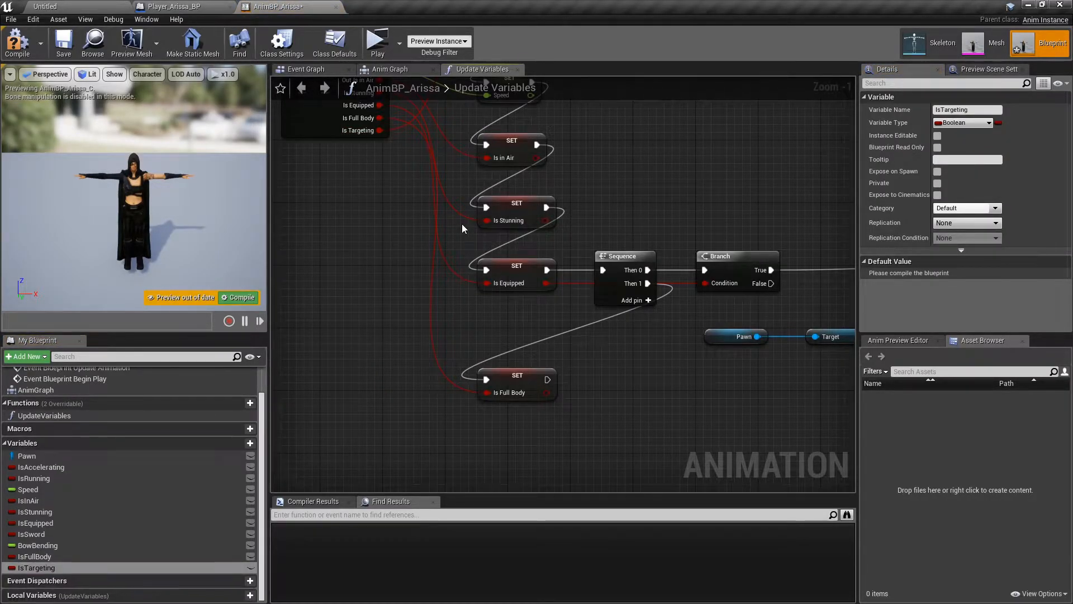
right_click_drag(462, 223, 454, 315)
left_click_drag(525, 123, 520, 439)
left_click_drag(537, 342, 481, 431)
- Add a Get Aim Offset node with a Pawn getter as its Target, and run it from SET Is Targeting
right_click_drag(602, 390, 507, 293)
scroll(491, 387, "up", 1)
right_click_drag(491, 386, 467, 339)
left_click_drag(27, 456, 478, 340, "ctrl")
type("get aim o")
key("Return")
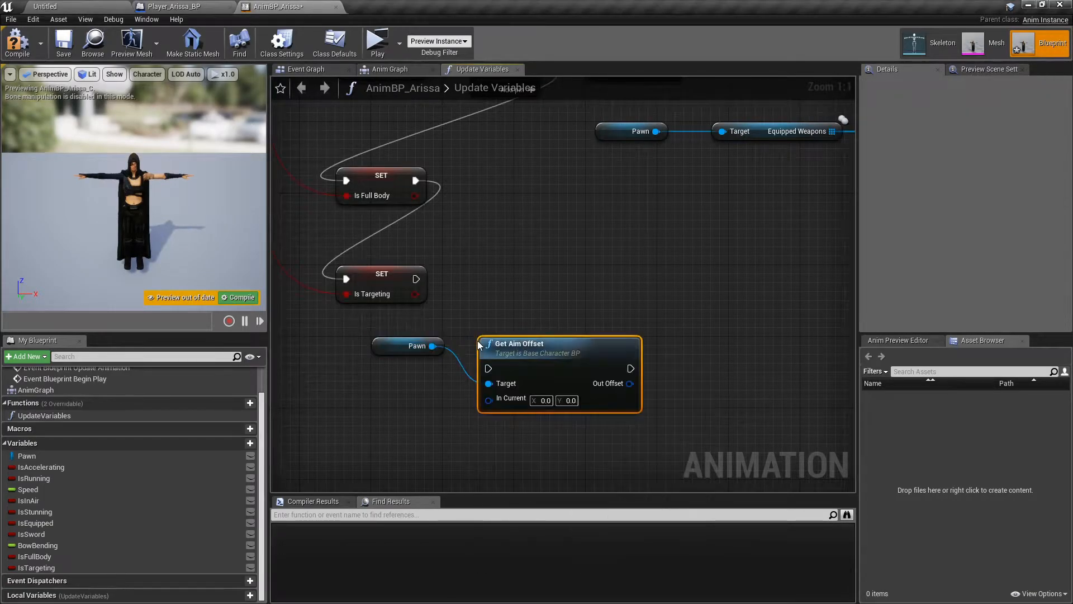
left_click_drag(416, 279, 488, 368)
left_click_drag(568, 371, 576, 280)
left_click(540, 398)
right_click_drag(540, 398, 587, 367)
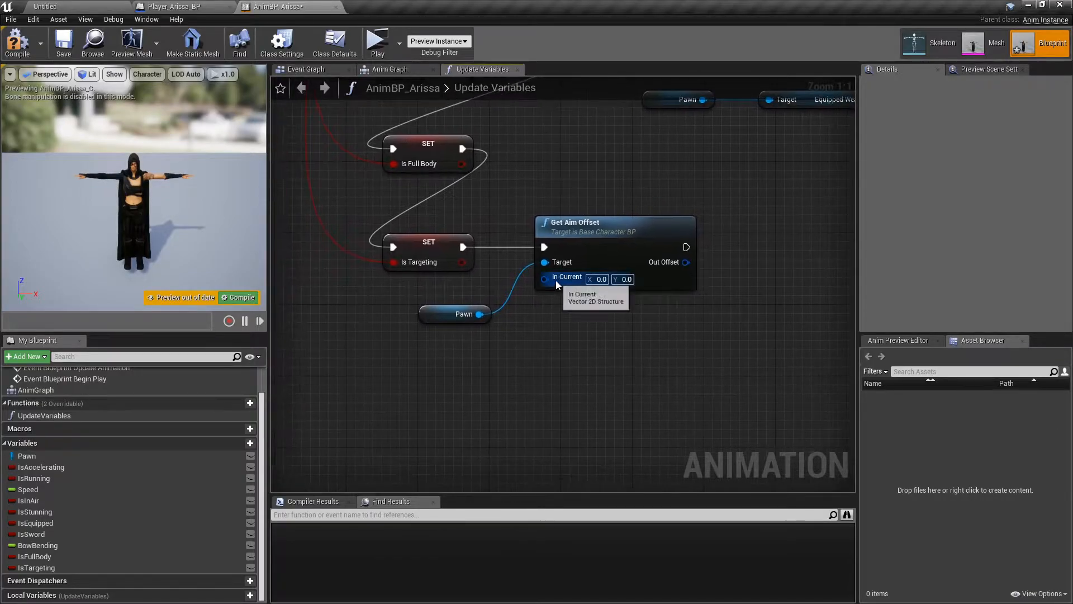
- Promote Get Aim Offset's In Current input to a variable named AimOffset and place its getter beneath the Pawn node
left_click_drag(556, 280, 527, 396)
left_click(599, 220)
type("AimOffset")
key("Return")
left_click_drag(444, 231, 428, 341)
- Add a SET AimOffset node run after Get Aim Offset, with Out Offset as its value
mouse_move(622, 368)
right_mouse_down()
mouse_move(584, 371)
mouse_move(608, 369)
right_mouse_up()
left_click(34, 578)
left_click_drag(33, 578, 655, 251)
left_click_drag(590, 266, 655, 273)
right_click_drag(712, 332, 575, 342)
left_click(576, 342)
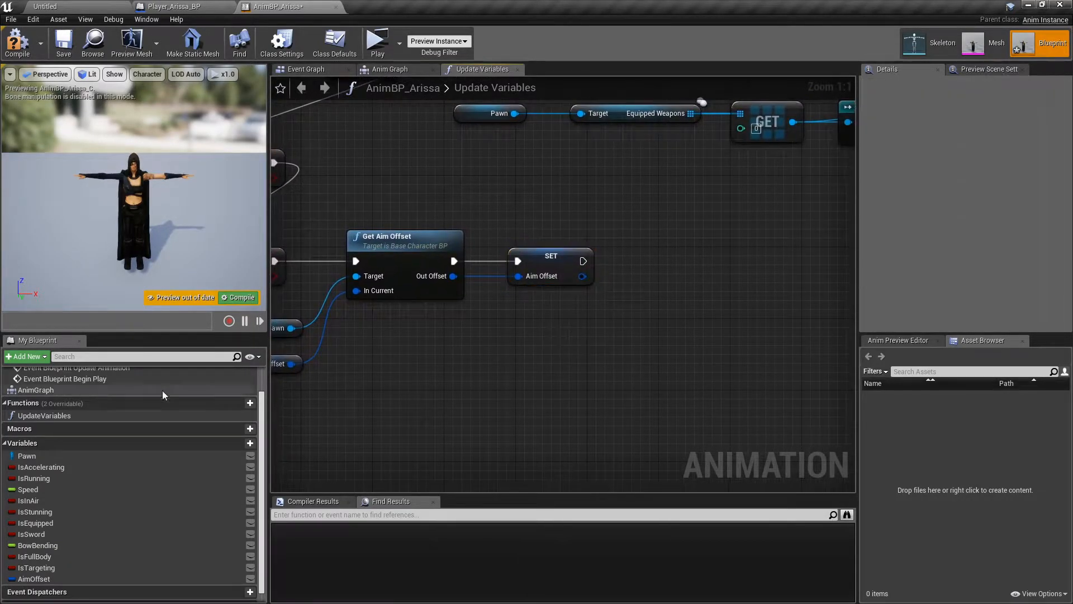
- Cast a new Pawn getter to AICharacter_BP and run the cast from SET Aim Offset, aligned with that node
left_click_drag(60, 455, 675, 325, "ctrl")
type("cast to ai")
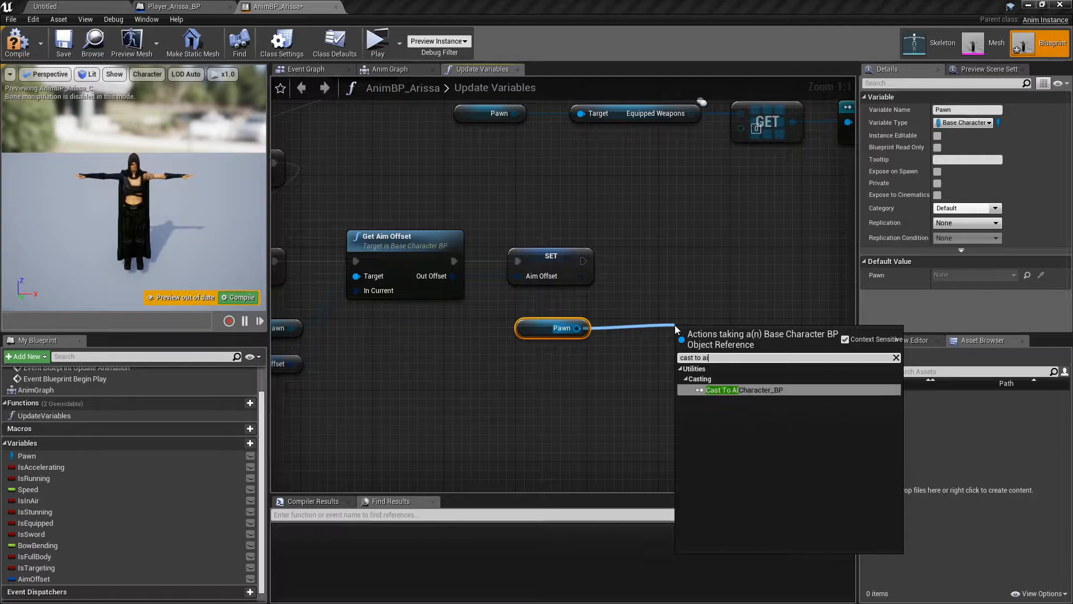
key("Return")
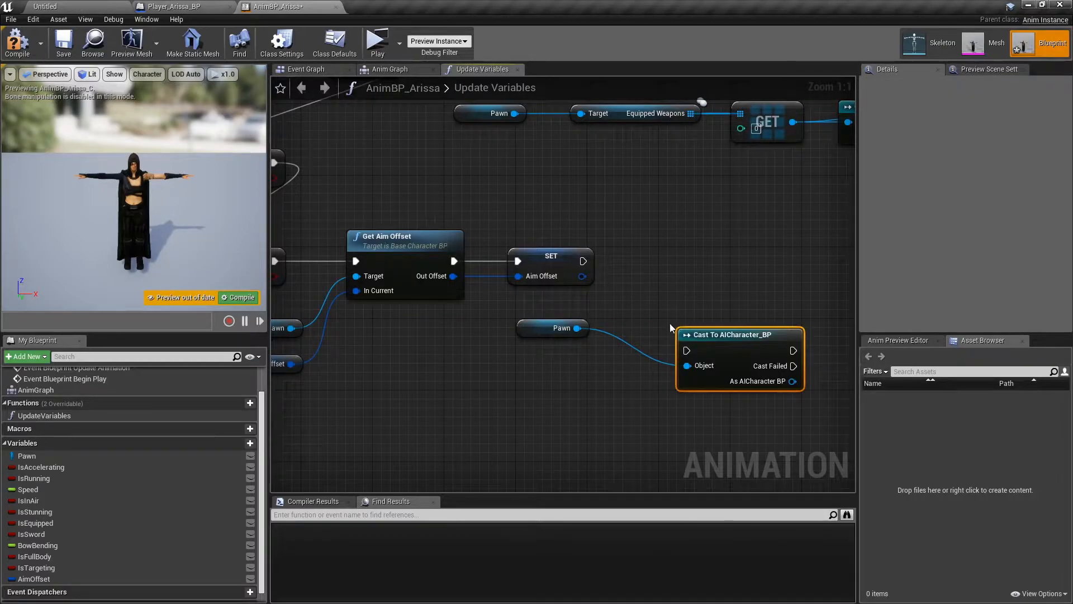
left_click_drag(582, 261, 703, 262)
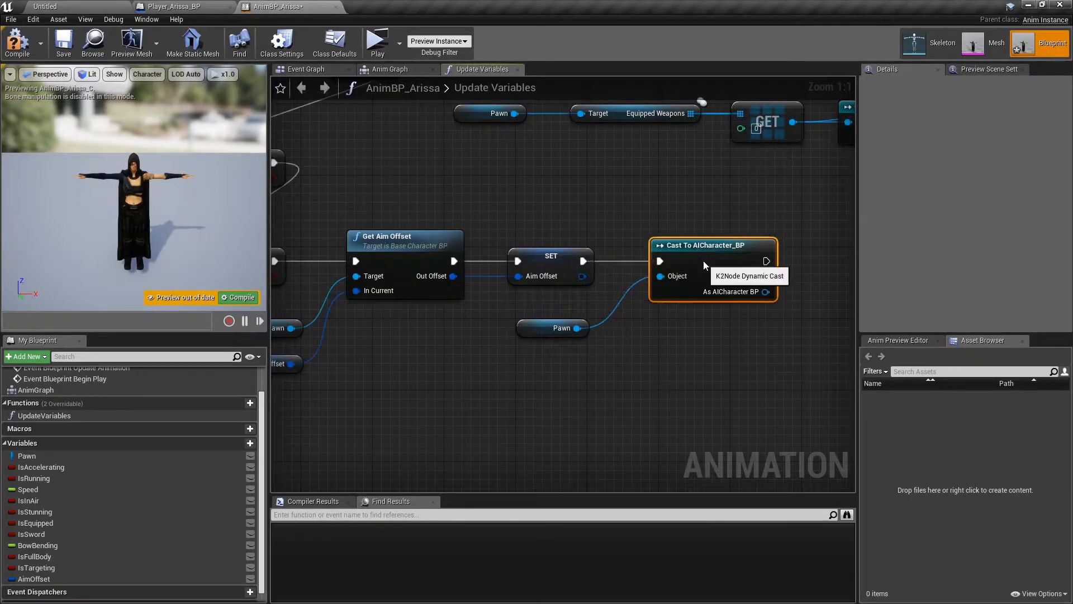
left_click(769, 362)
- Add an Is in Alert node fed by the cast's As AICharacter BP output
right_click_drag(769, 362, 675, 354)
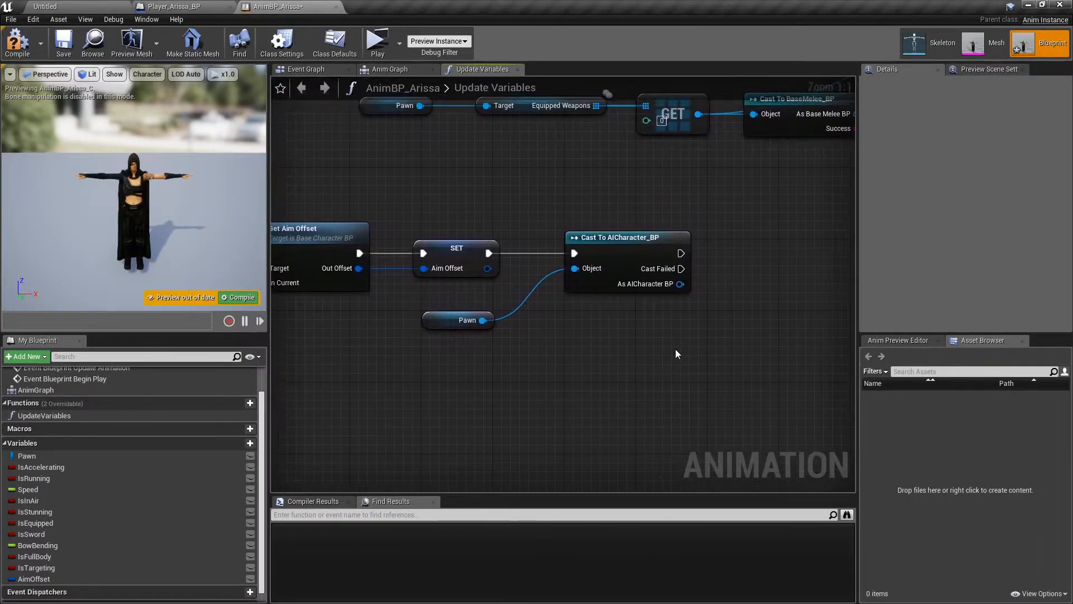
left_click_drag(673, 286, 725, 305)
type("is all")
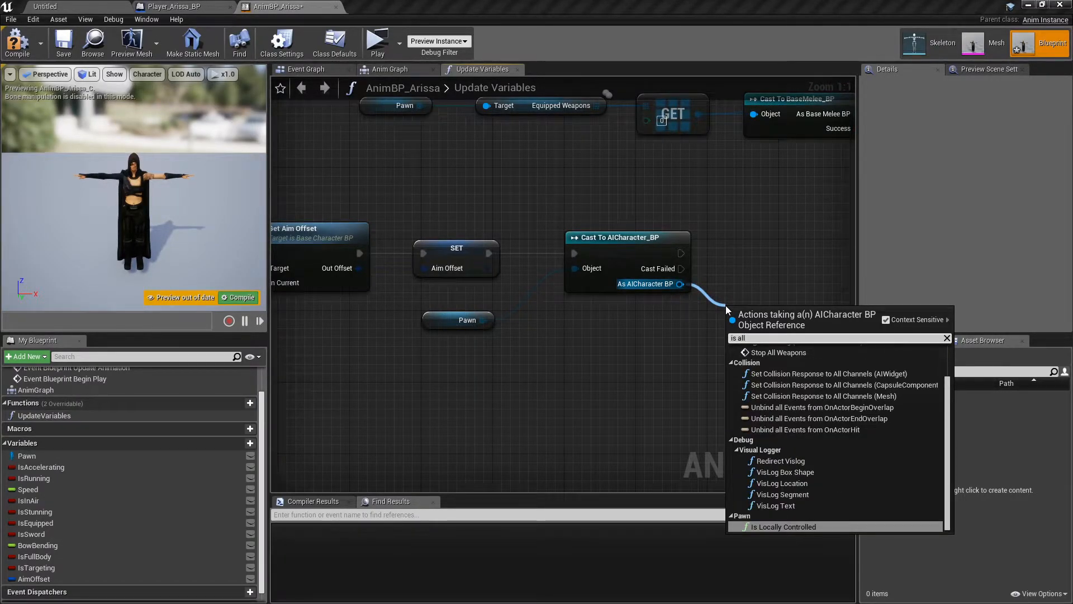
key("BackSpace")
type("e")
key("Return")
right_click_drag(742, 370, 664, 363)
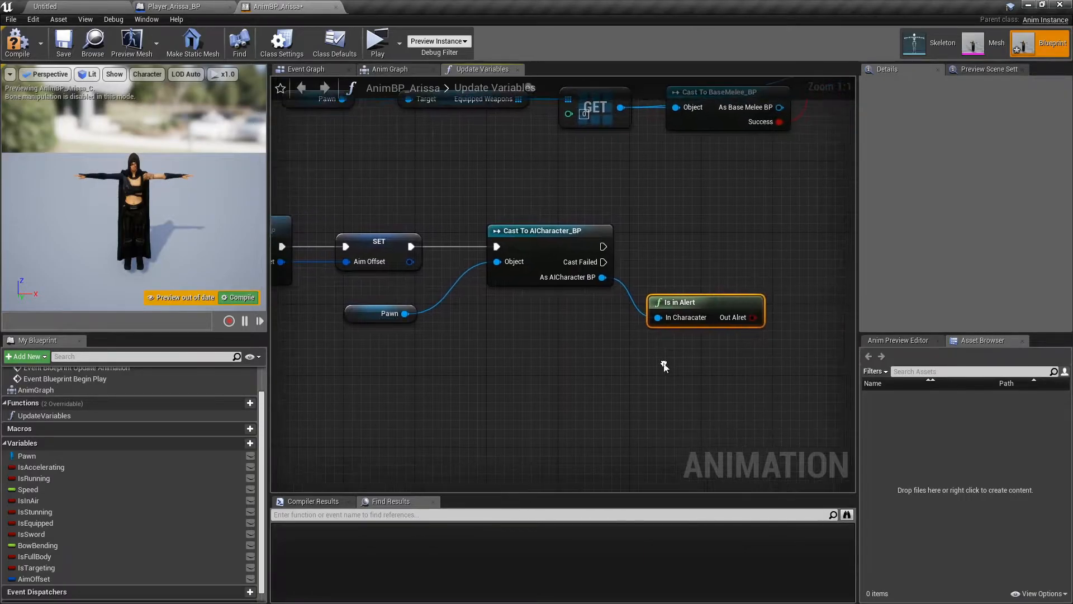
- Promote Is in Alert's Out Alret output to a Boolean variable named IsInAlert
right_click_drag(714, 288, 698, 291)
left_click_drag(711, 306, 782, 276)
left_click(832, 318)
type("Is")
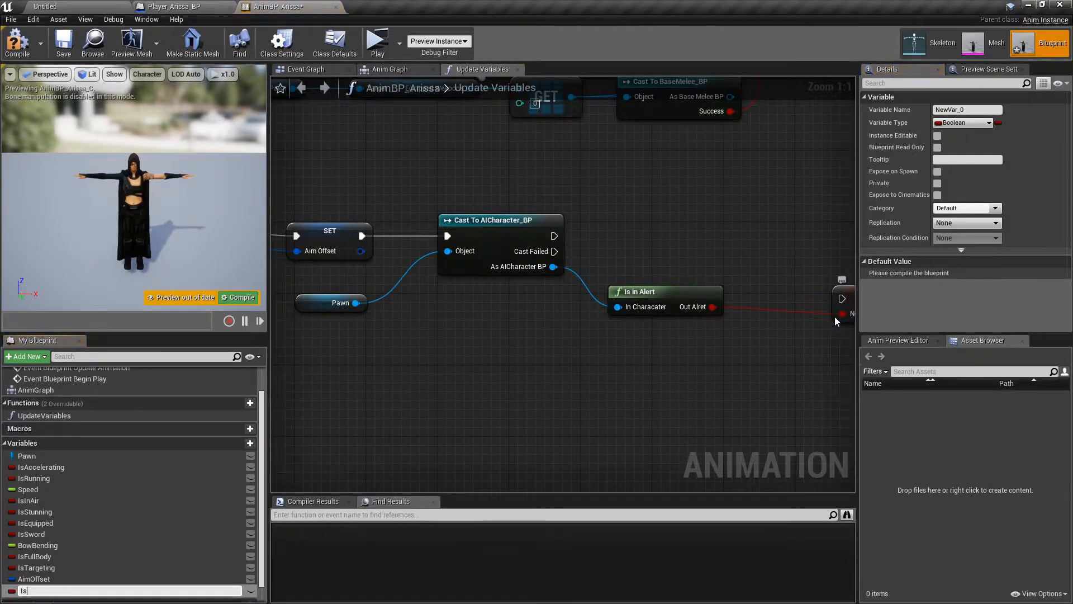
type("InAlert")
key("Return")
- Move the SET Is in Alert node in line with the AICharacter_BP cast and run it from the cast's success output
right_click_drag(834, 316, 727, 320)
left_click_drag(765, 289, 721, 226)
left_click_drag(448, 240, 681, 236)
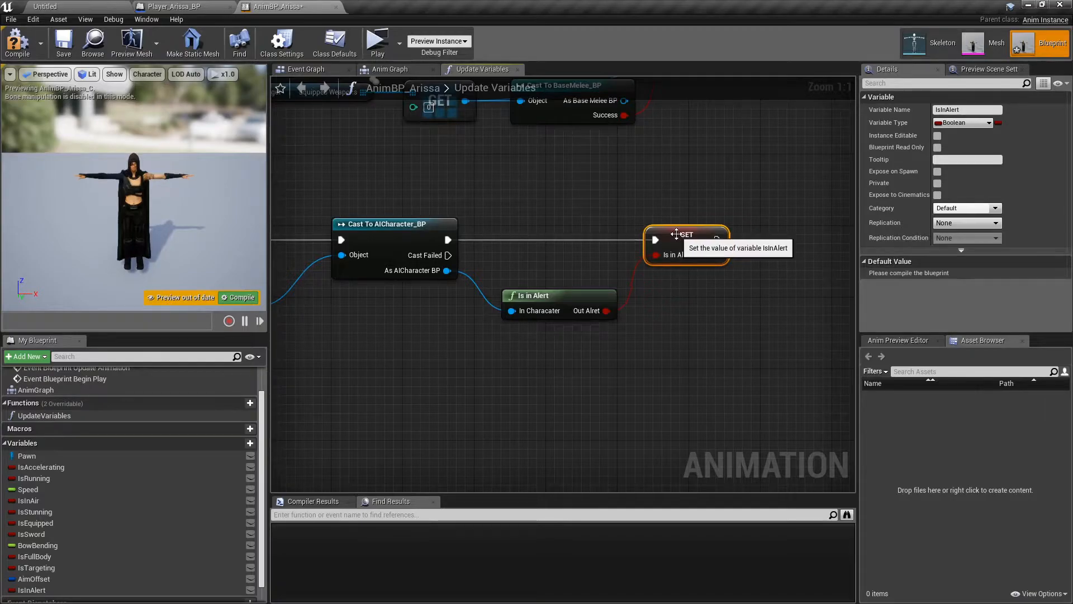
left_click(680, 335)
- Add a Pawn getter below the AICharacter_BP cast and feed it into a new Is in Focus node
right_click_drag(655, 353, 683, 311)
left_click(61, 454)
left_click_drag(59, 451, 479, 372, "ctrl")
type("is in f")
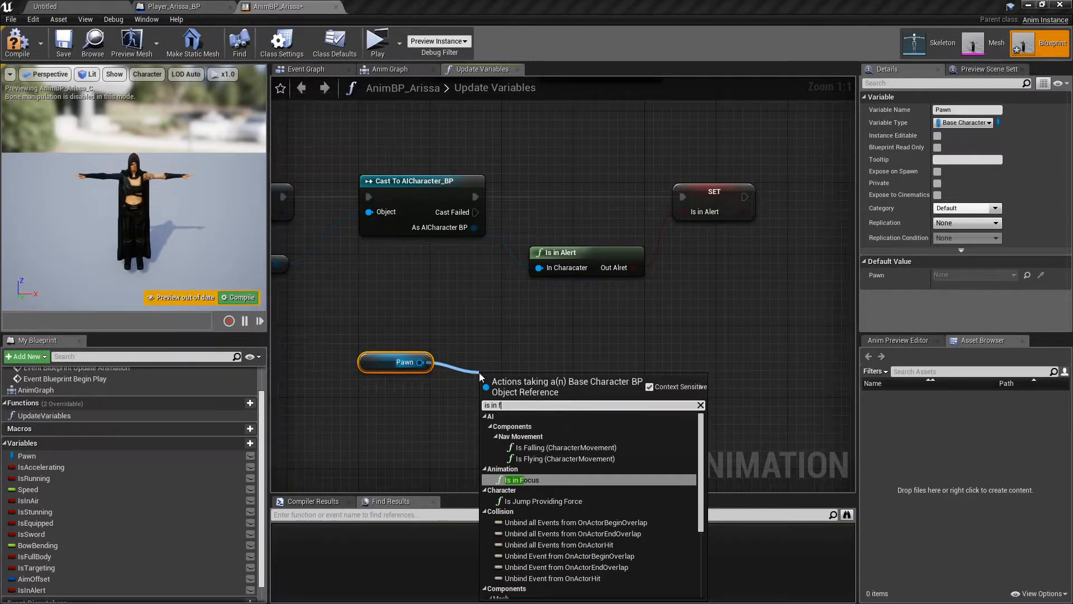
key("Return")
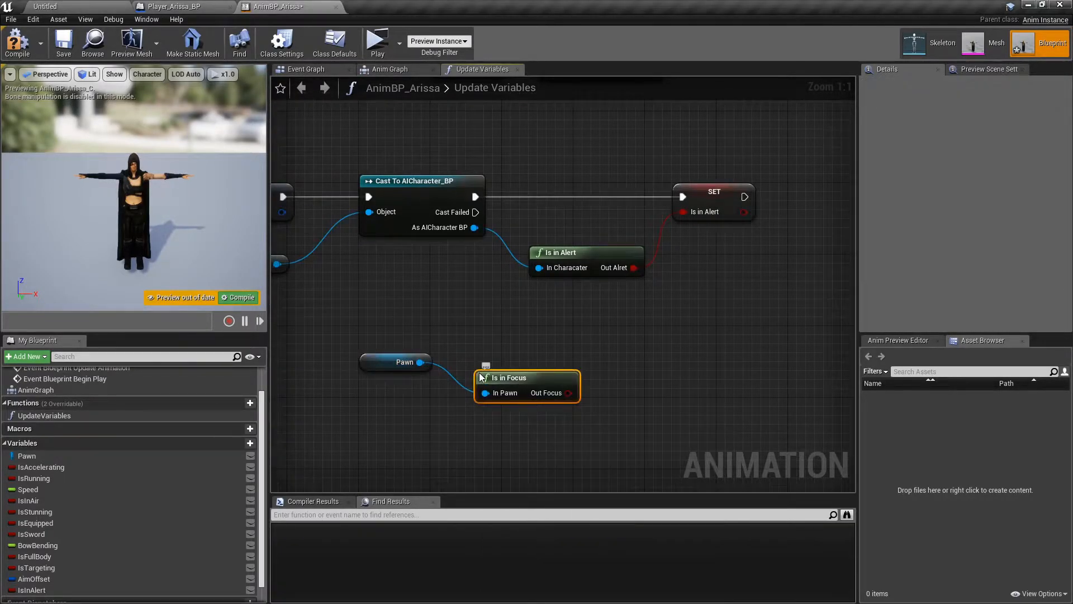
left_click_drag(524, 363, 506, 355)
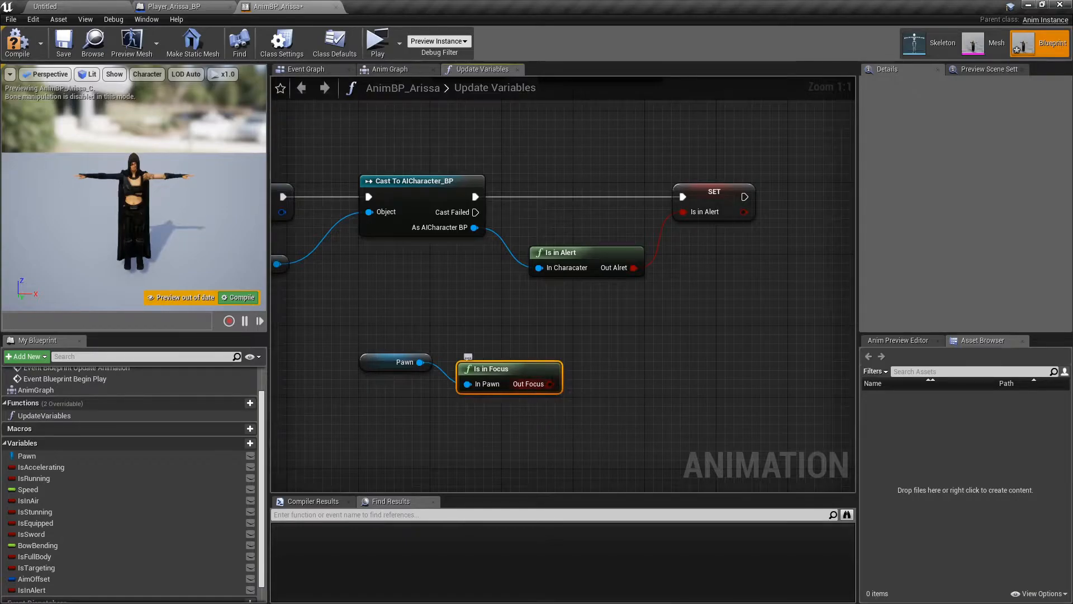
- Promote Is in Focus's Out Focus output to a Boolean variable named IsInFocus
left_click_drag(550, 383, 595, 367)
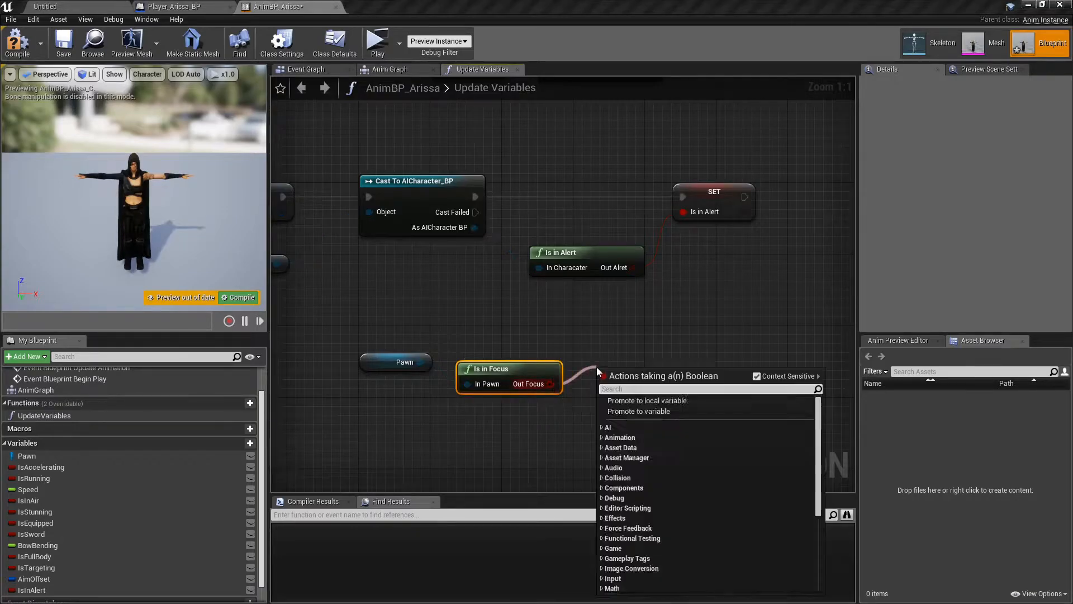
left_click(670, 411)
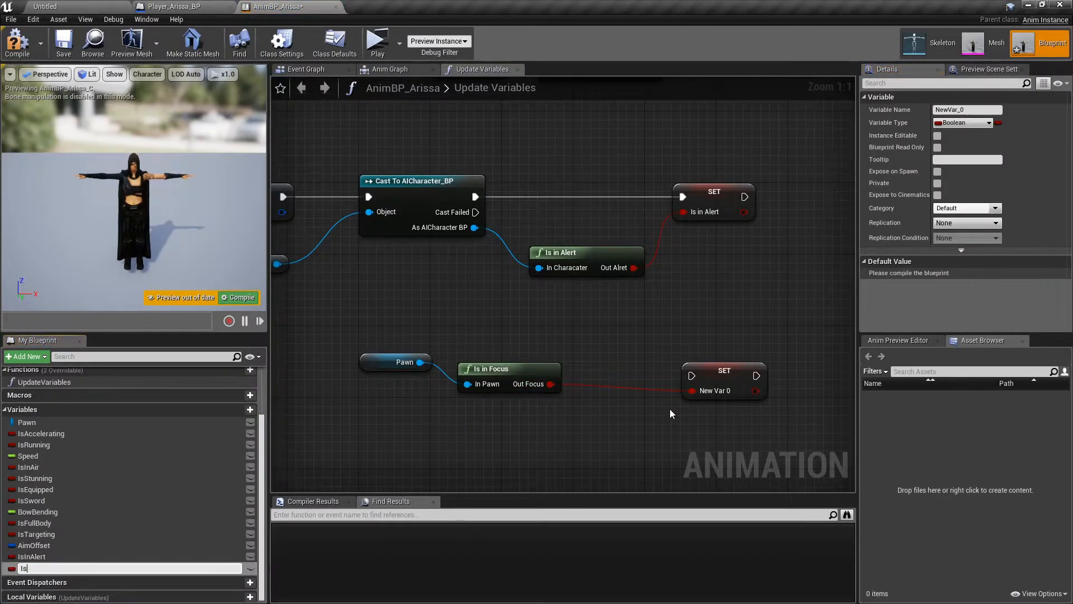
type("IsInFocus")
key("Return")
- Run SET Is in Focus from the cast's Cast Failed output and straighten the link from Pawn to Is in Focus
left_click_drag(476, 212, 619, 333)
right_click(468, 385)
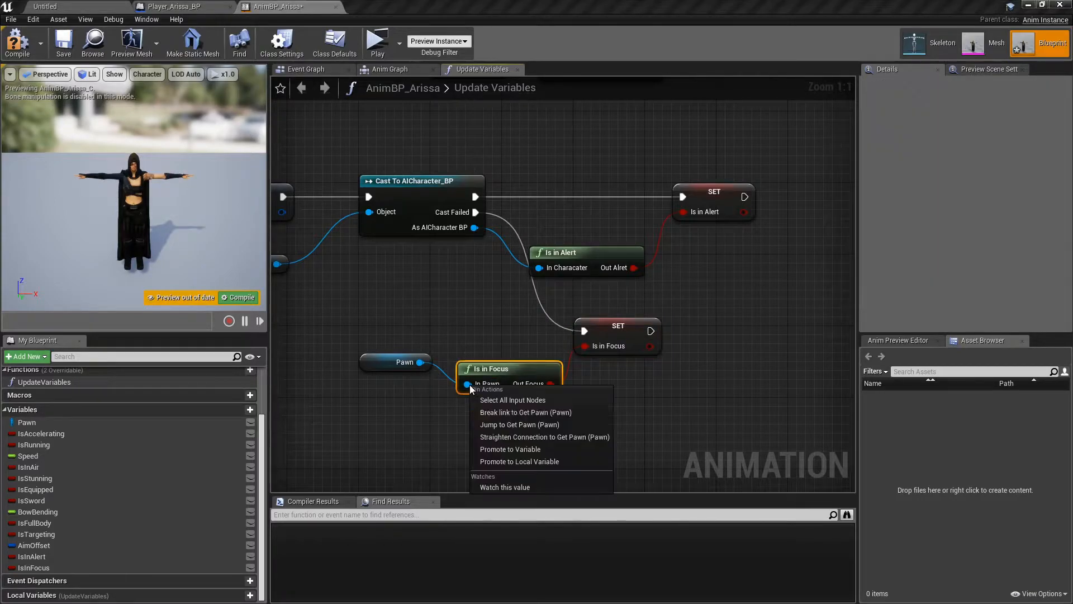
left_click(512, 437)
left_click(512, 435)
right_click_drag(512, 434, 484, 404)
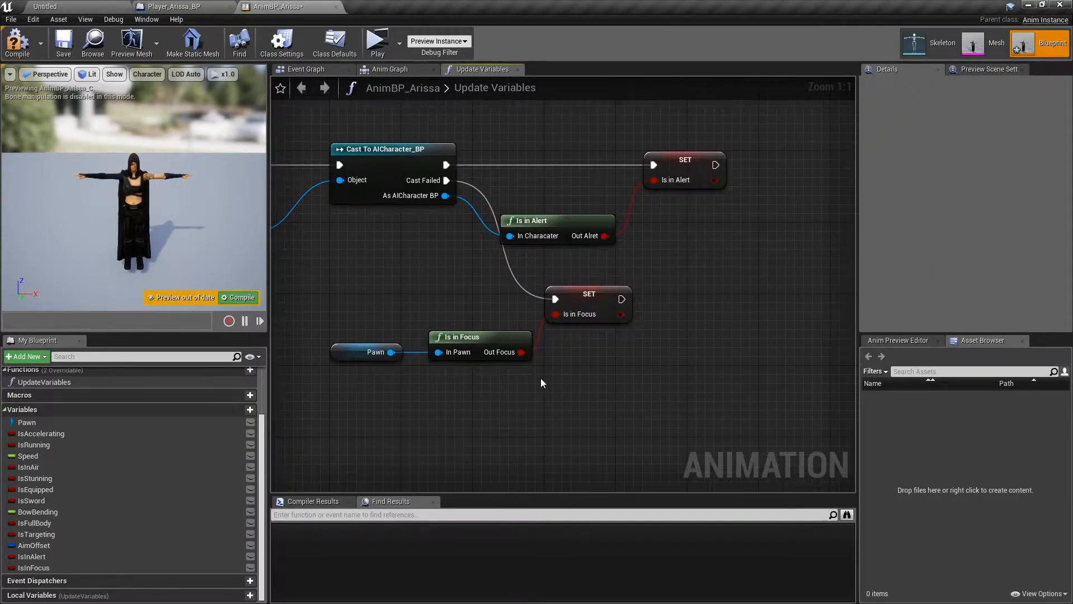
- Add an IsInFocus getter after the SET nodes and feed it into a new OR node
right_click_drag(678, 280, 625, 302)
right_click_drag(648, 357, 638, 342)
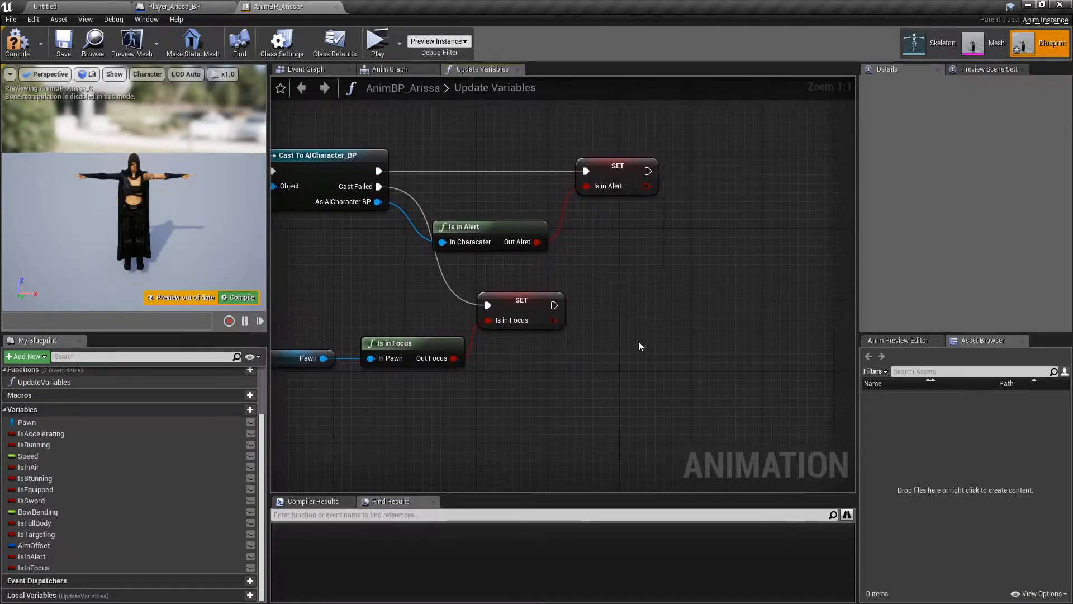
left_click_drag(68, 569, 701, 312, "ctrl")
right_click_drag(701, 312, 640, 312)
left_click_drag(649, 317, 703, 314)
type("or")
key("Return")
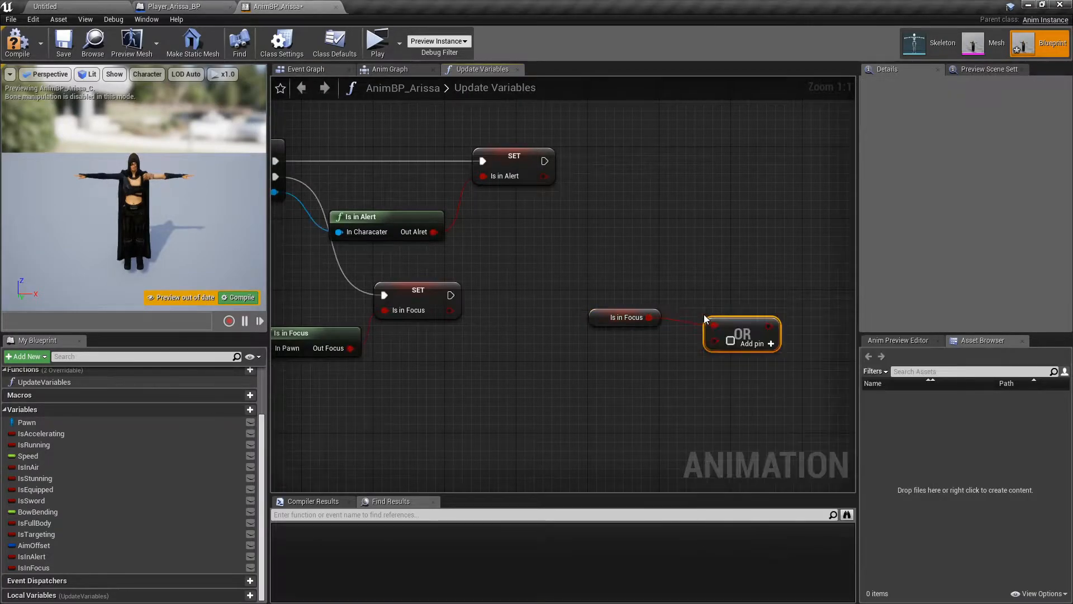
left_click_drag(751, 333, 742, 327)
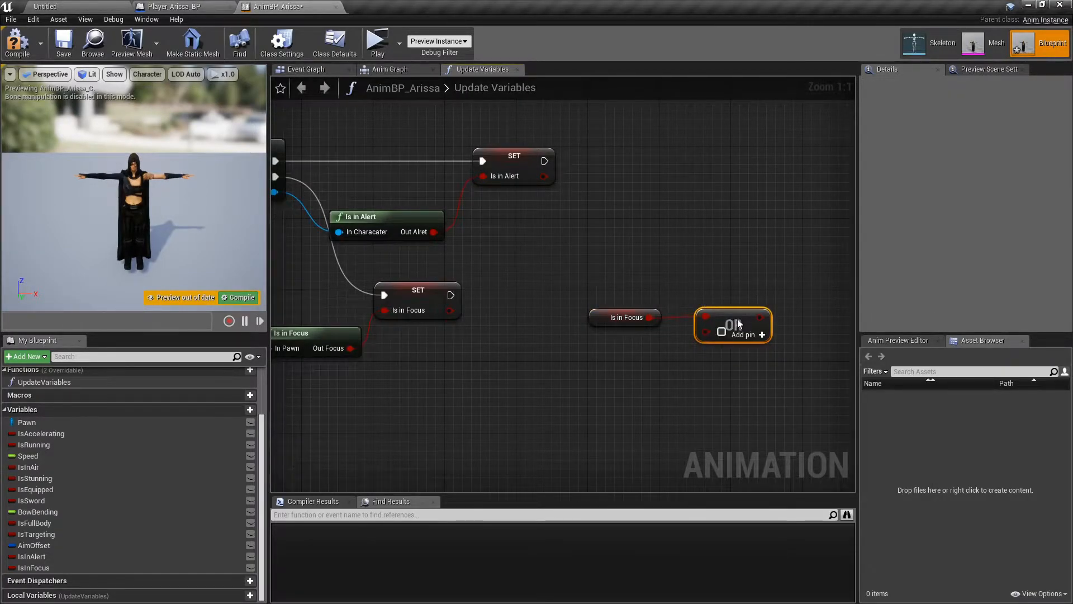
- Connect IsInAlert and IsTargeting getters to the OR node as its second and third inputs, and straighten the Is in Focus link
left_click_drag(69, 557, 705, 331)
right_click(706, 318)
left_click(724, 369)
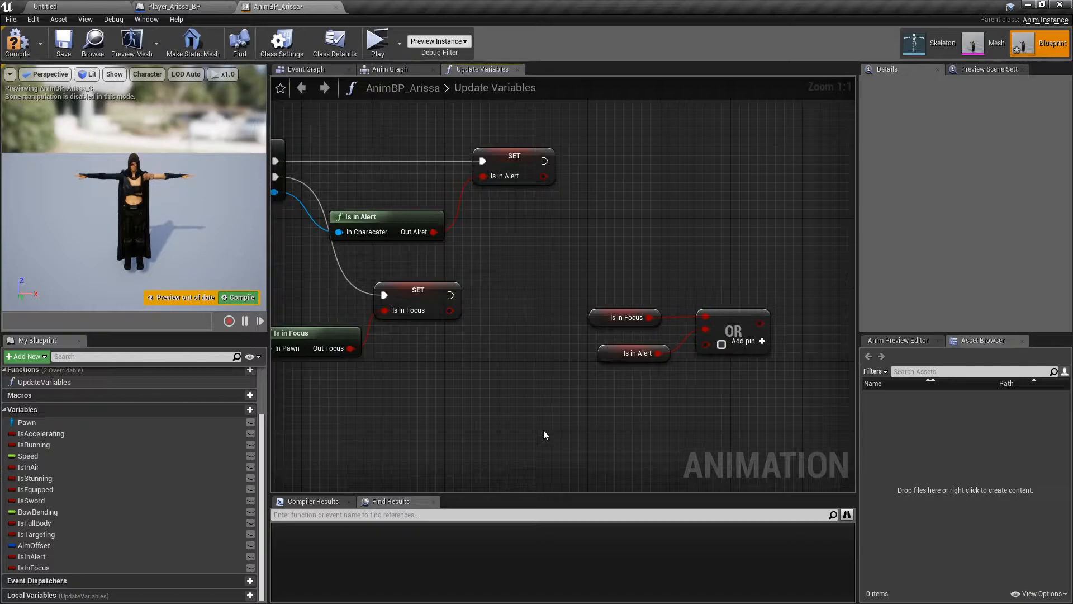
left_click_drag(119, 535, 706, 344)
right_click(705, 318)
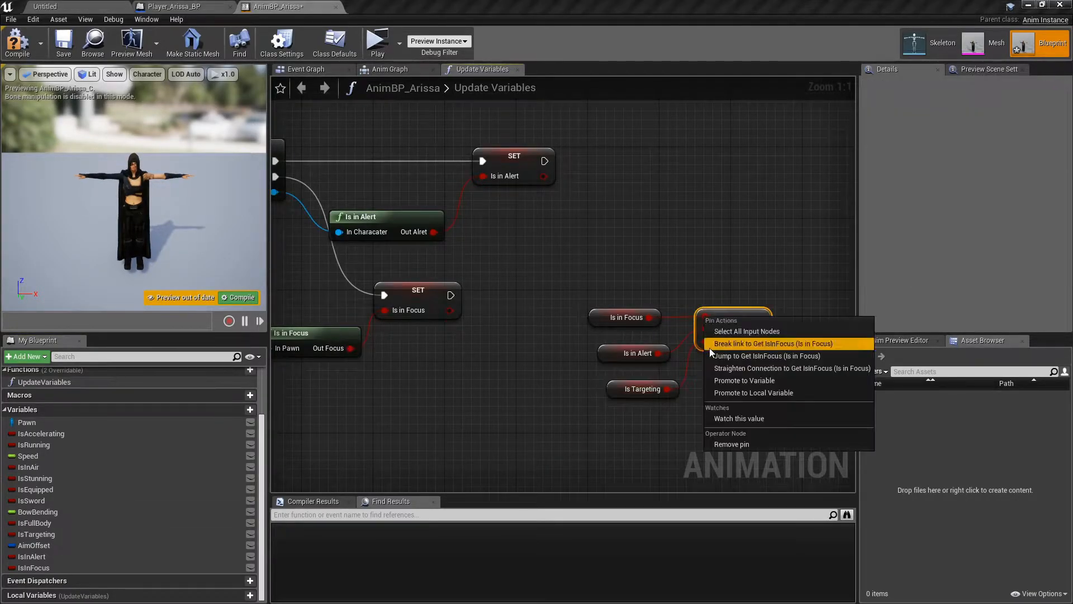
left_click(717, 368)
- Add a Branch with the OR result as its condition, run from SET Is in Focus with a straightened connection
left_click_drag(758, 321, 810, 294)
type("branch")
key("Return")
left_click_drag(450, 295, 756, 315)
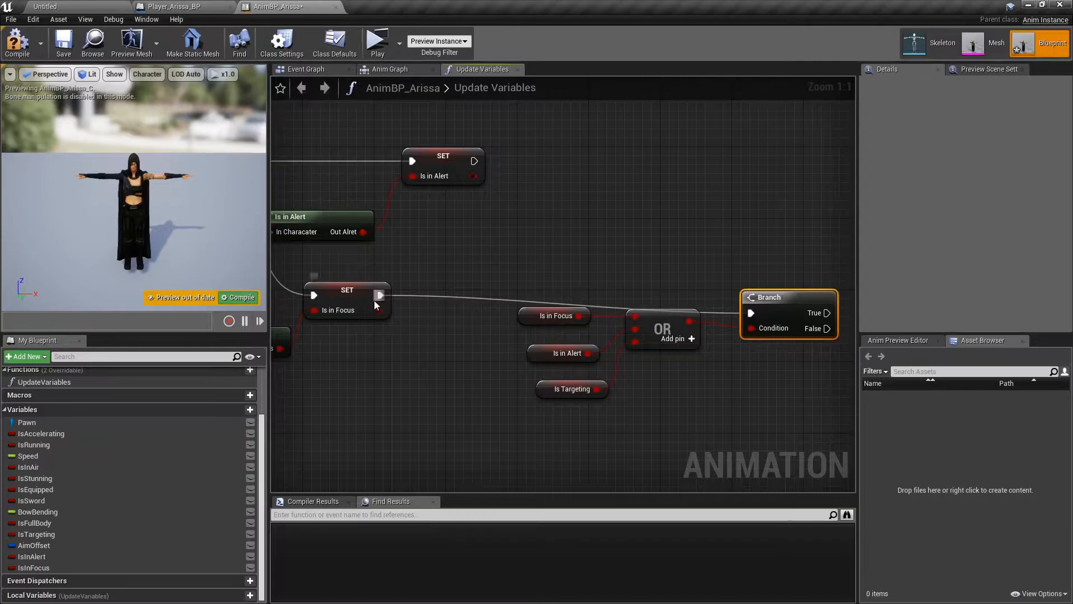
right_click(378, 298)
left_click(502, 350)
- Run the Branch from SET Is in Alert as well, and shift the Branch, OR and getter nodes closer to the SET nodes
left_click(491, 197)
left_click_drag(473, 161, 564, 432)
key("Left")
key("Left")
key("Left")
key("Left")
key("Left")
key("Left")
key("Left")
key("Left")
key("Left")
key("Left")
key("Left")
key("Left")
left_click(565, 433)
- Add a Calculate Direction node run from the Branch's True output
right_click_drag(646, 437, 572, 430)
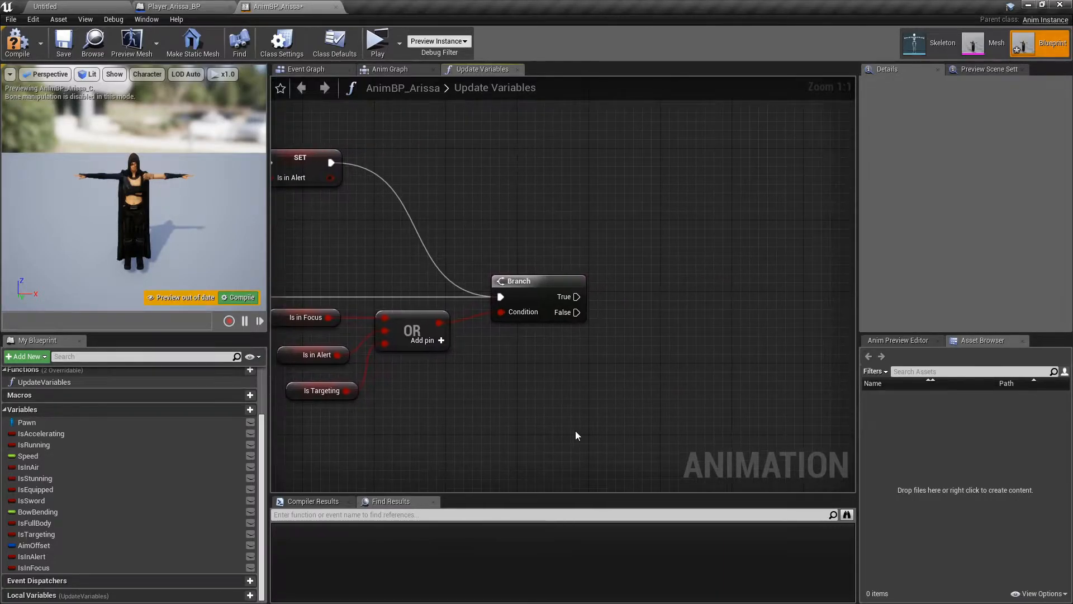
left_click_drag(575, 296, 649, 293)
type("calc")
key("Return")
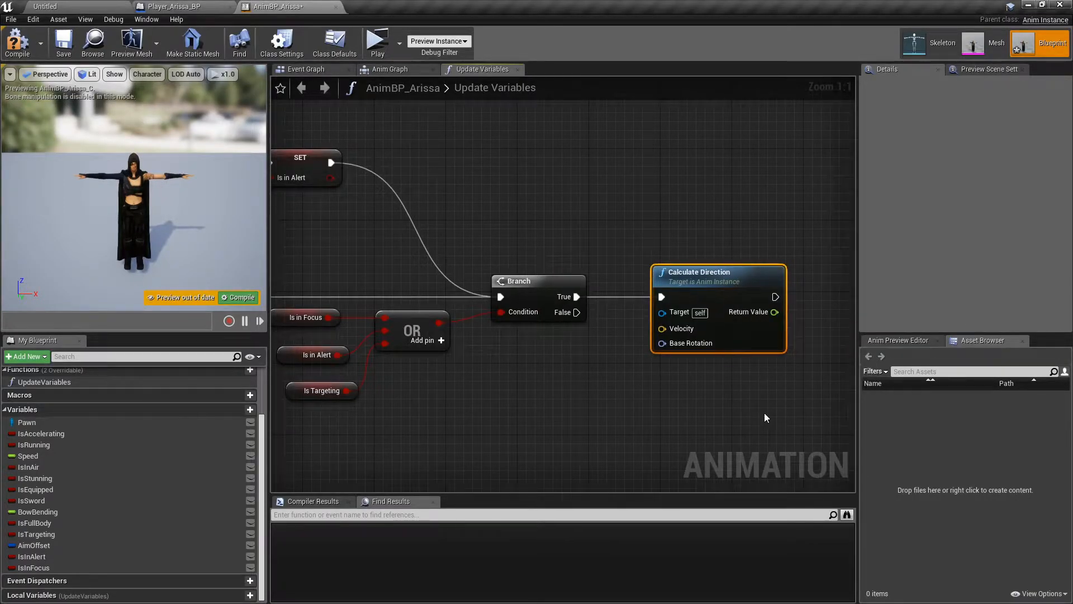
- Promote Calculate Direction's Return Value to a float variable named Direction and align its SET node with Calculate Direction
right_click_drag(763, 413, 708, 407)
left_click_drag(708, 305, 770, 305)
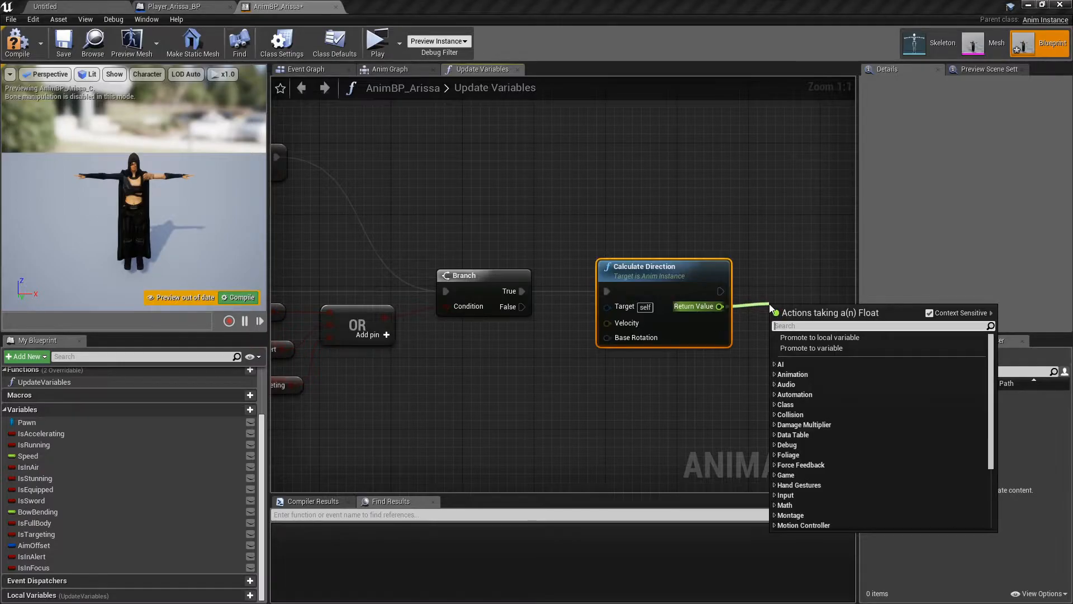
left_click(797, 350)
type("Directio")
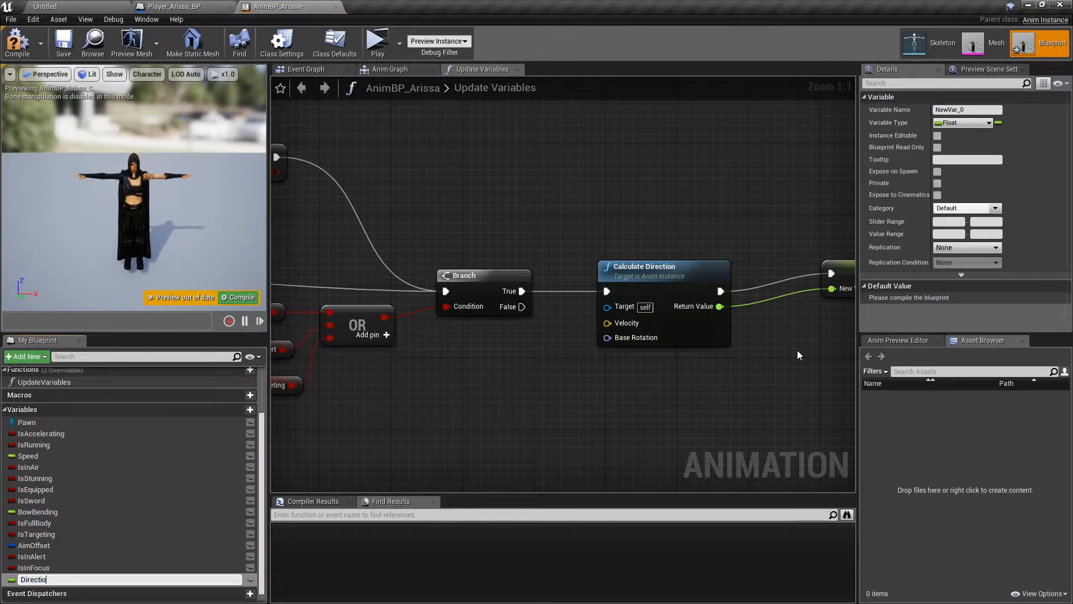
type("n")
key("Return")
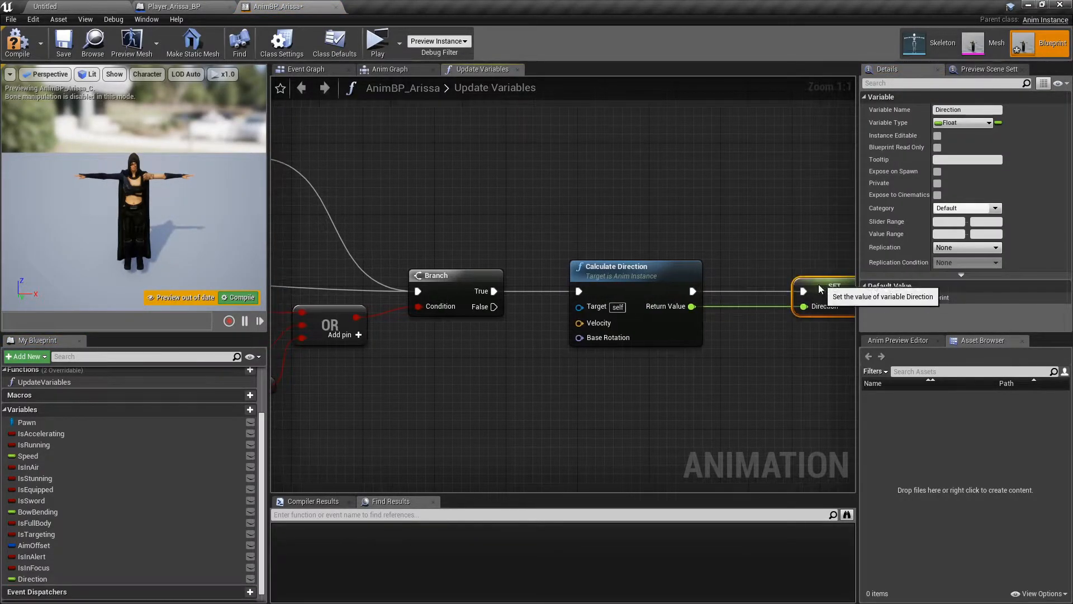
left_click(681, 386)
- Feed a new Pawn getter through Get Velocity into Calculate Direction's Velocity input, and straighten the link between Pawn and Get Velocity
right_click_drag(682, 386, 733, 334)
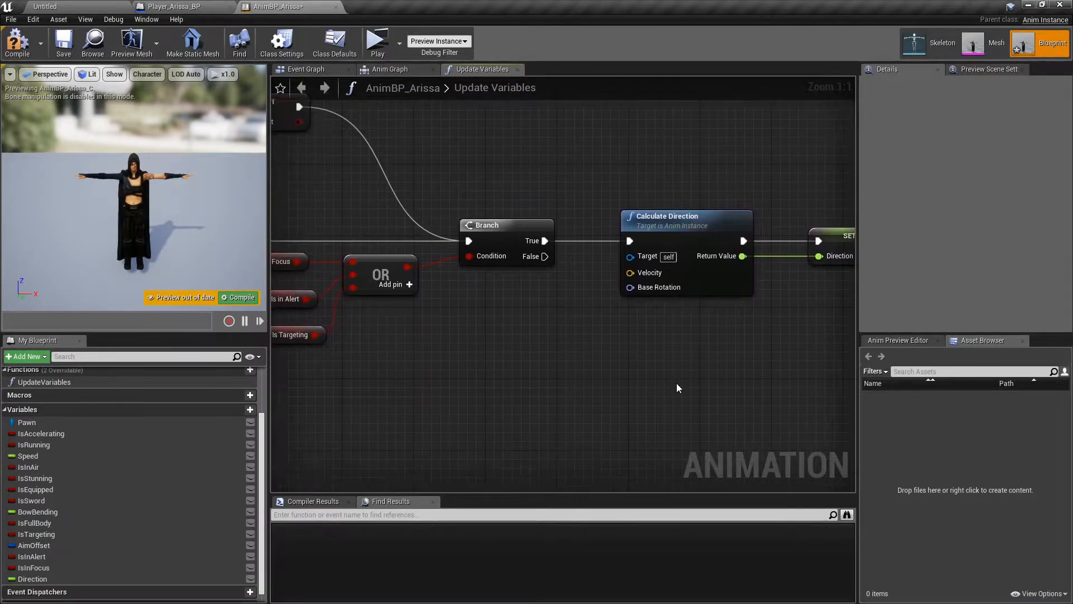
right_click_drag(468, 373, 634, 313)
right_click_drag(530, 383, 429, 402)
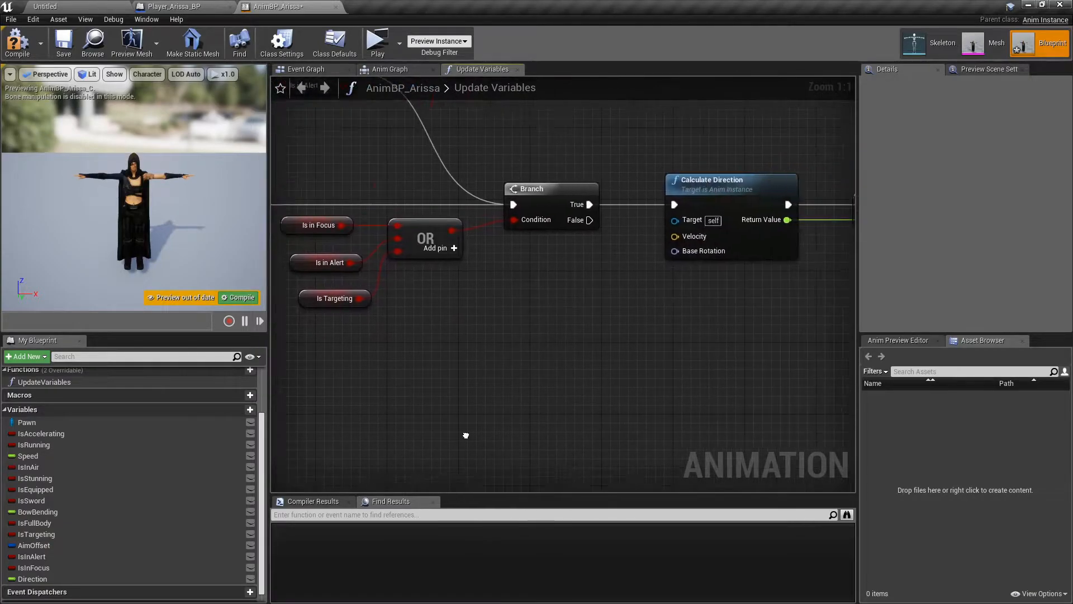
left_click_drag(67, 422, 508, 334, "ctrl")
type("get velo")
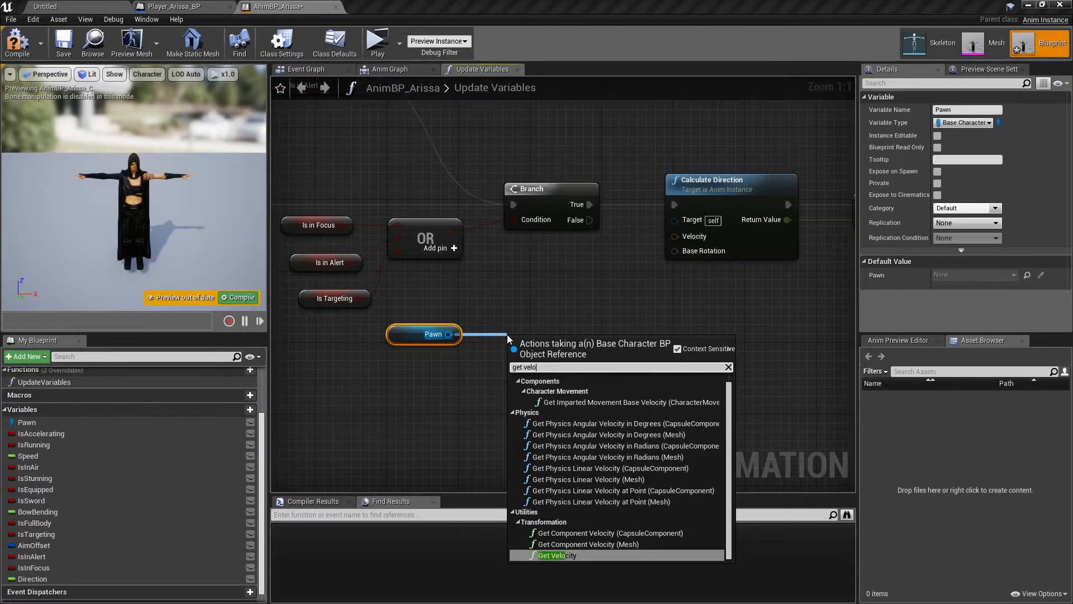
key("Return")
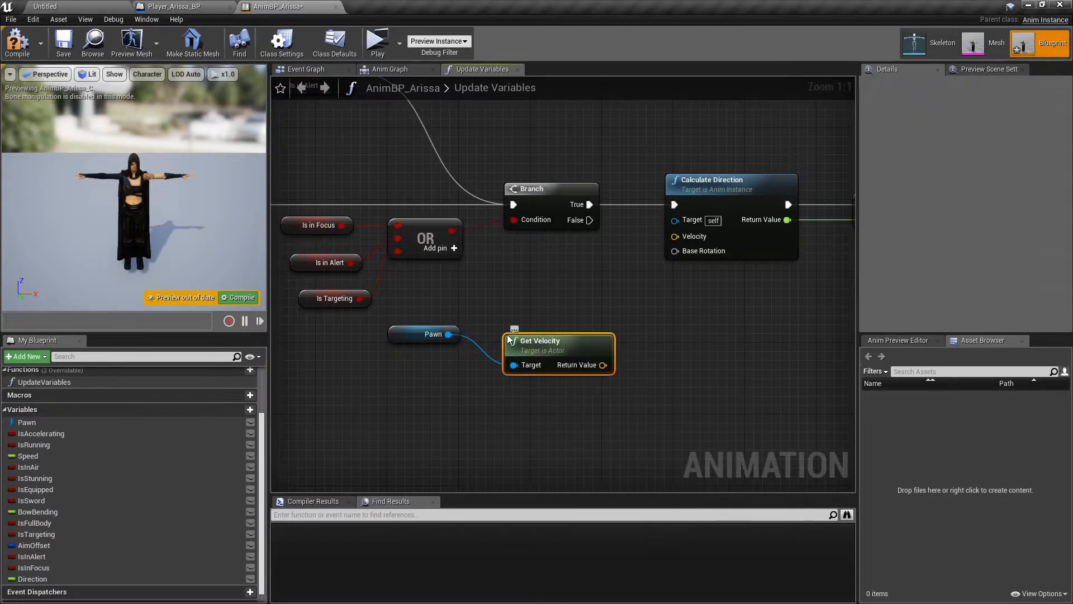
left_click_drag(604, 364, 676, 236)
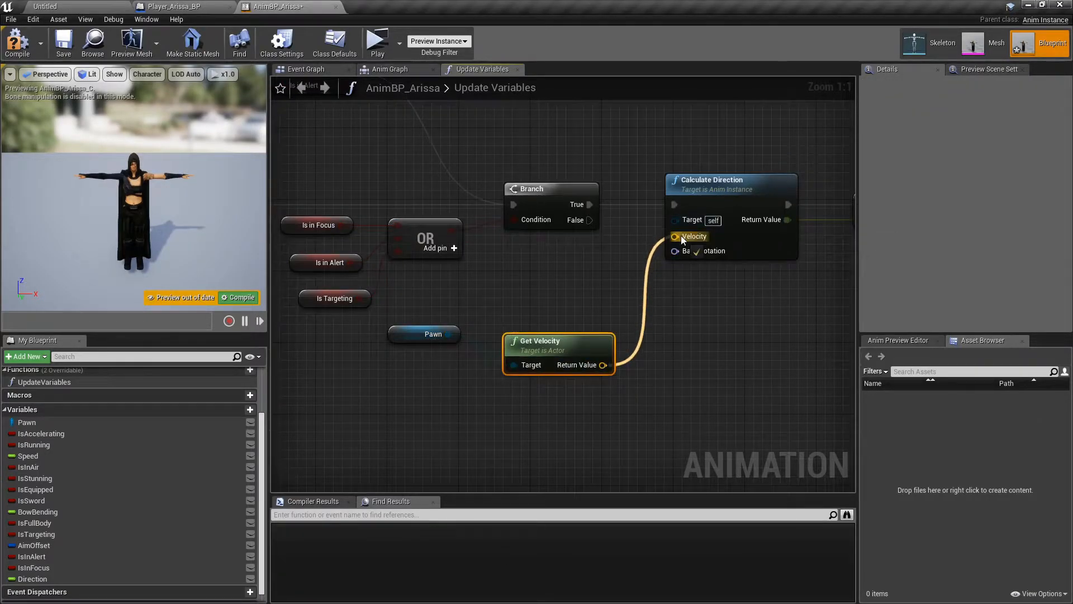
right_click(513, 366)
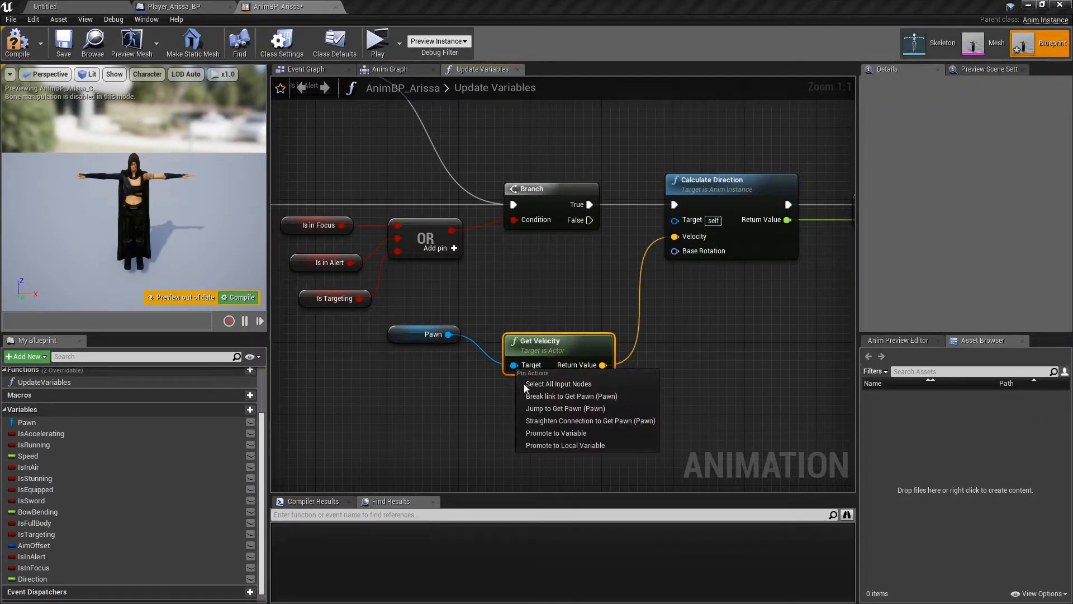
left_click(542, 421)
- Add a GetActorRotation node from the same Pawn getter below Get Velocity and connect it to Calculate Direction's Base Rotation
right_click_drag(534, 425, 509, 421)
left_click_drag(430, 349, 470, 405)
type("get actor rotation")
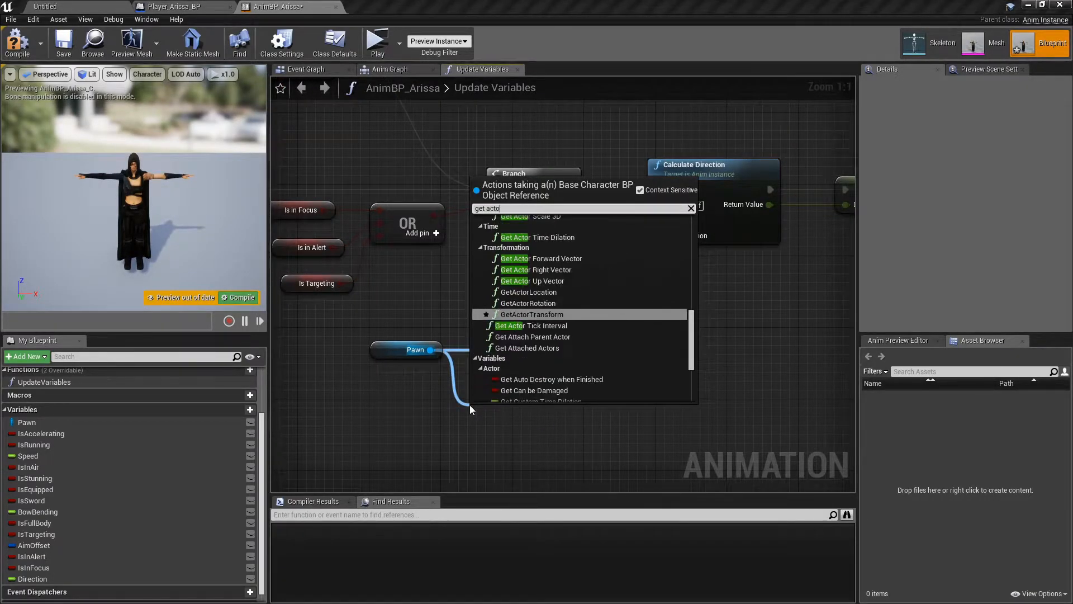
key("Return")
left_click_drag(469, 404, 487, 369)
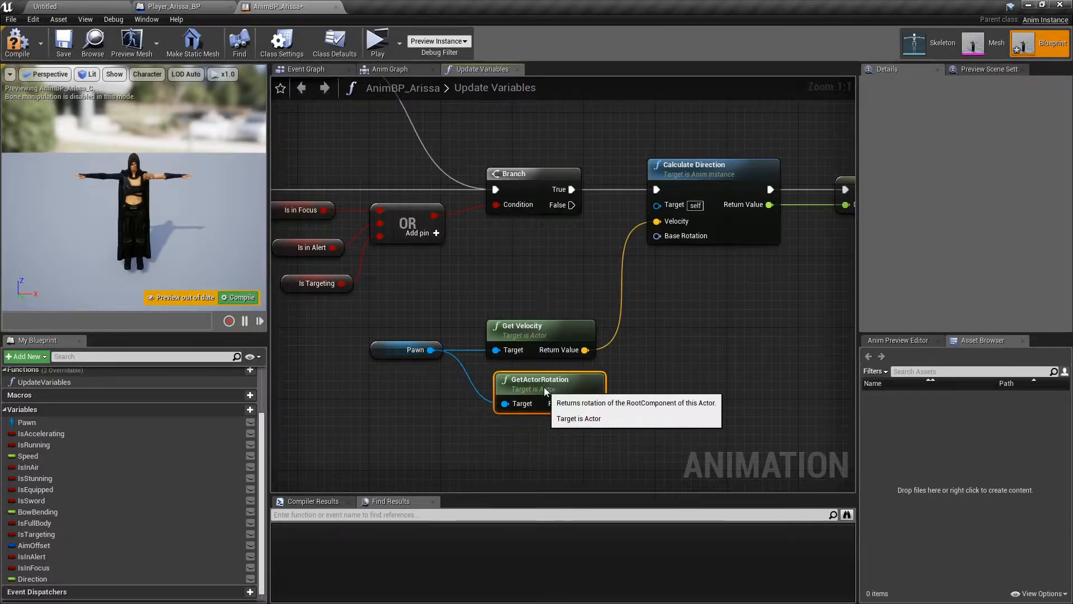
left_click_drag(584, 404, 679, 237)
- Add a SET Direction node with value 0.0 below Calculate Direction, run from the Branch's False output
right_click_drag(708, 336, 609, 332)
left_click_drag(32, 579, 558, 271)
left_click_drag(472, 201, 558, 284)
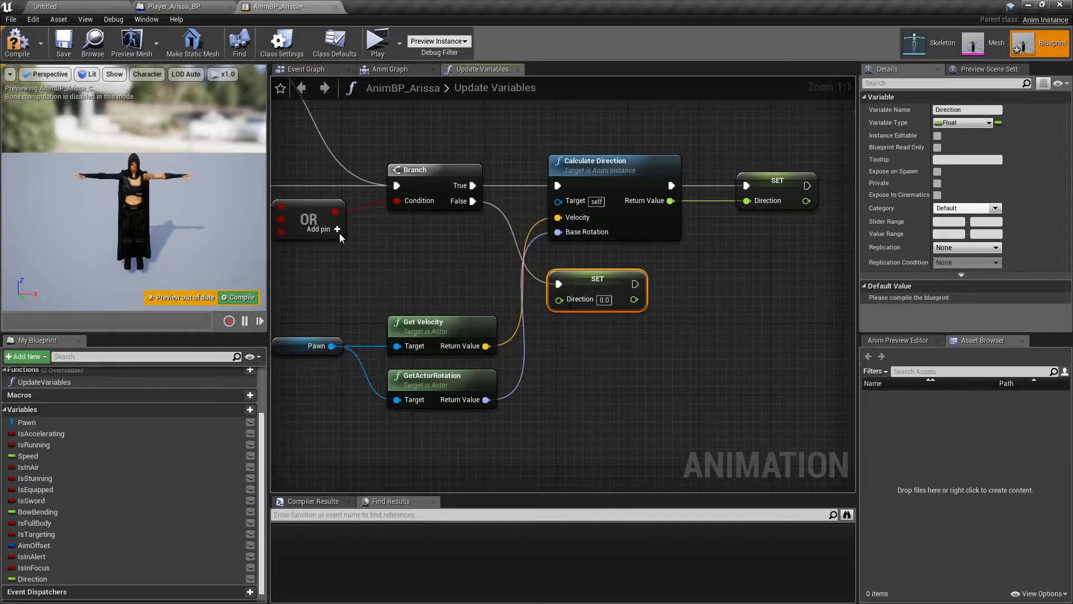
- Compile and save the AnimBP_Arissa animation Blueprint
left_click(18, 42)
left_click(64, 42)
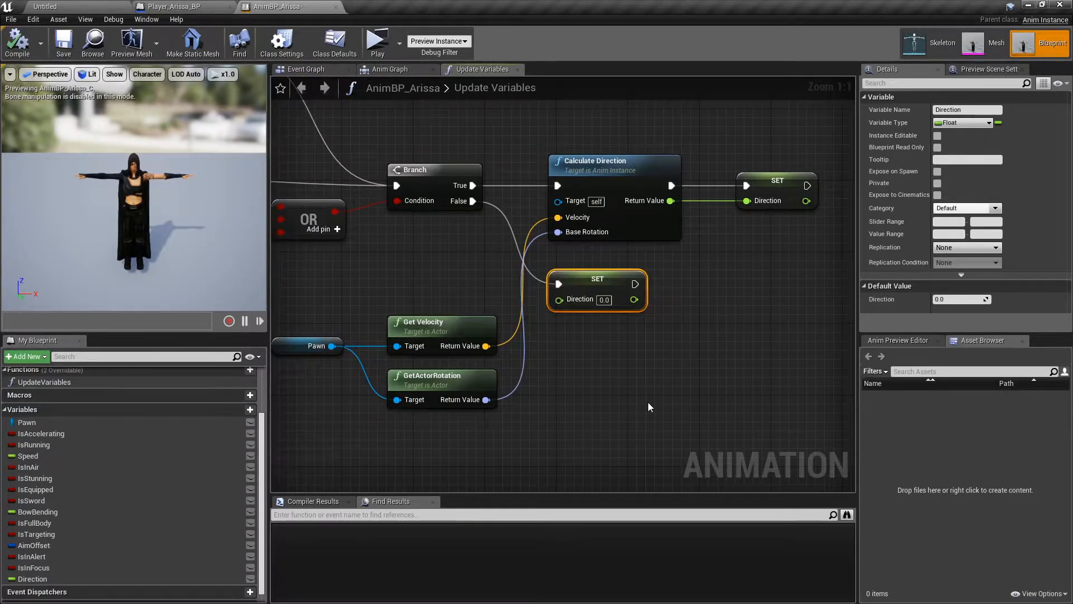
left_click(650, 407)
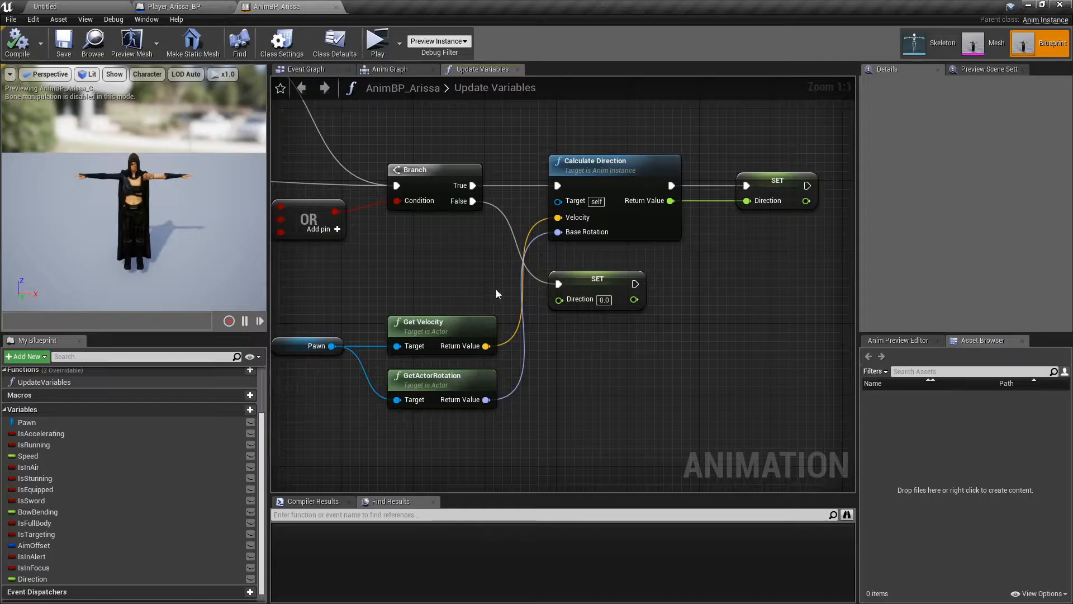
- Close the Update Variables graph, save the animation Blueprint from its Event Graph, and return to the level editor
left_click(517, 69)
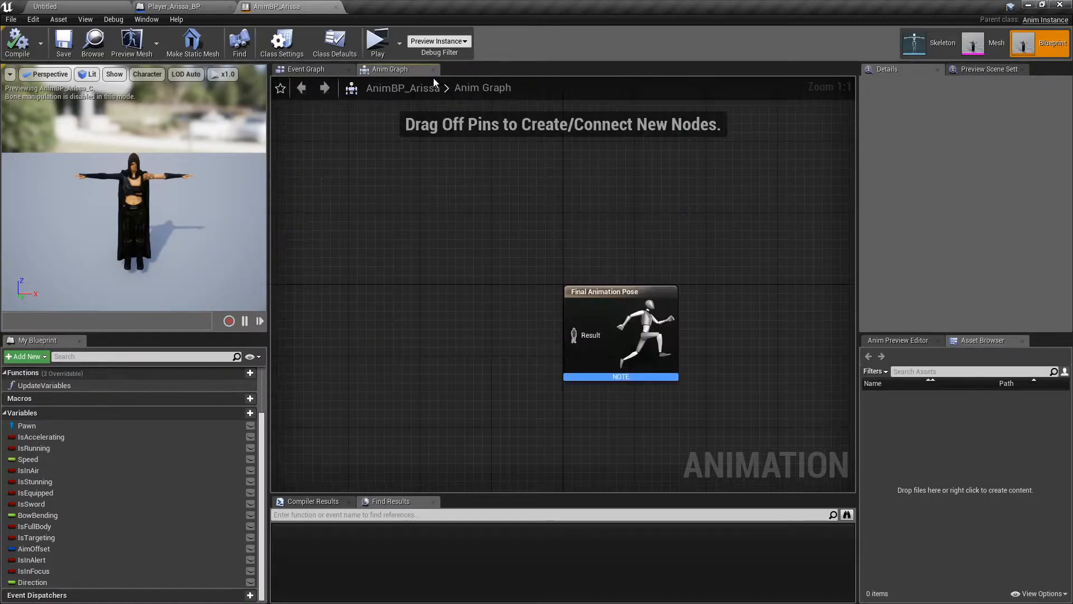
left_click(319, 69)
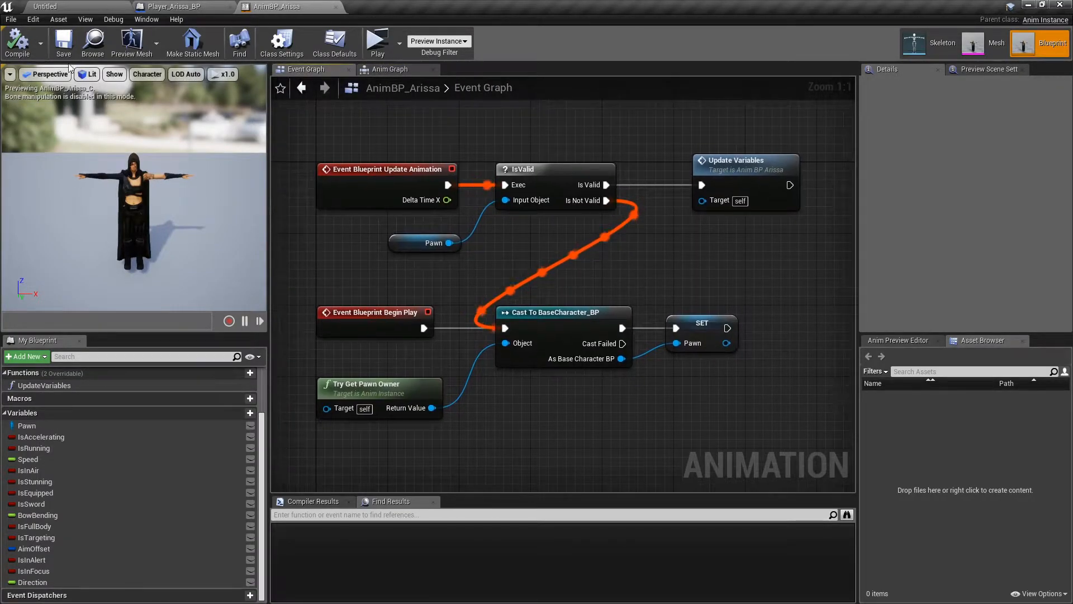
left_click(63, 43)
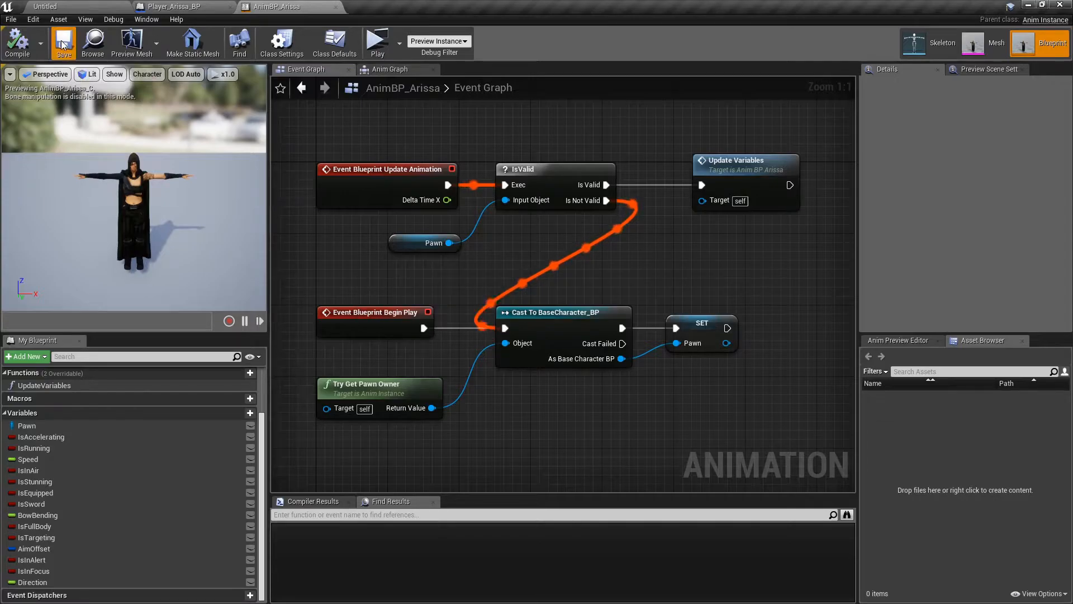
left_click(88, 6)
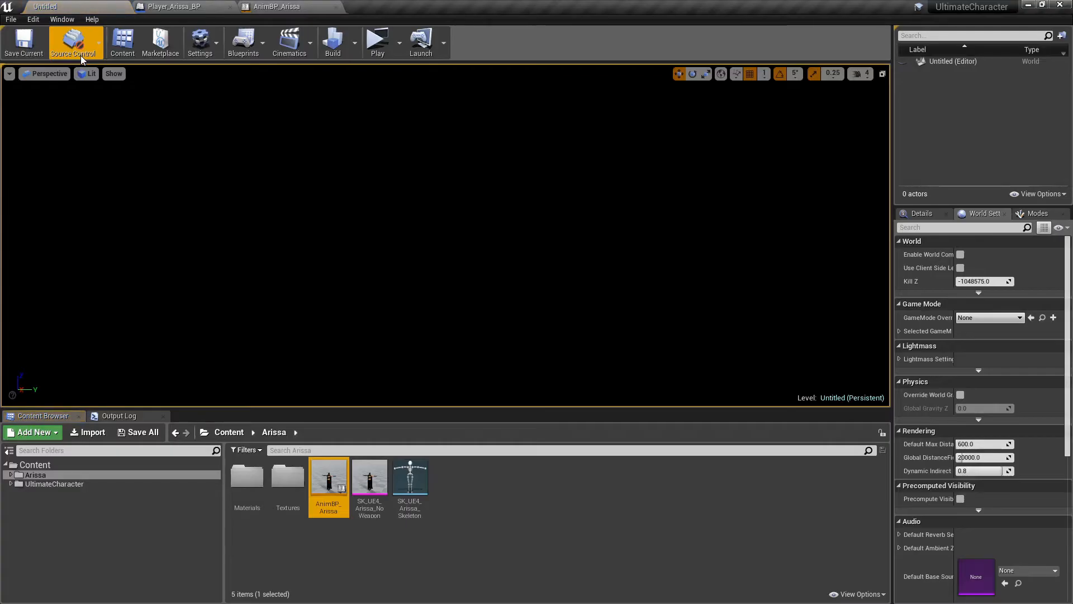
- Create a folder named BlendSpace inside the Arissa folder and open it
right_click(505, 560)
left_click(547, 244)
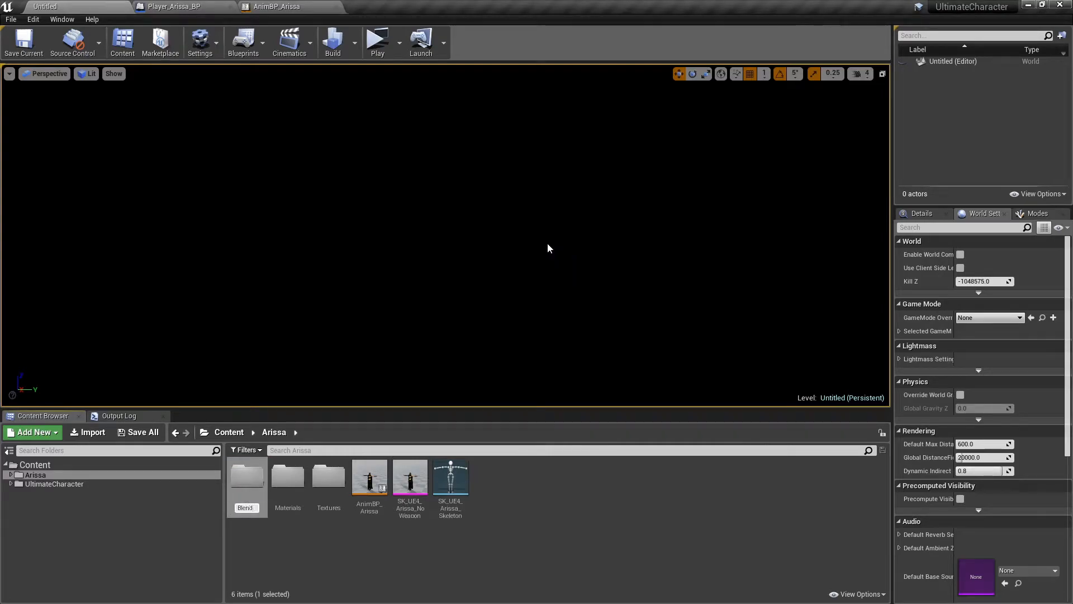
key("Return")
key("Return")
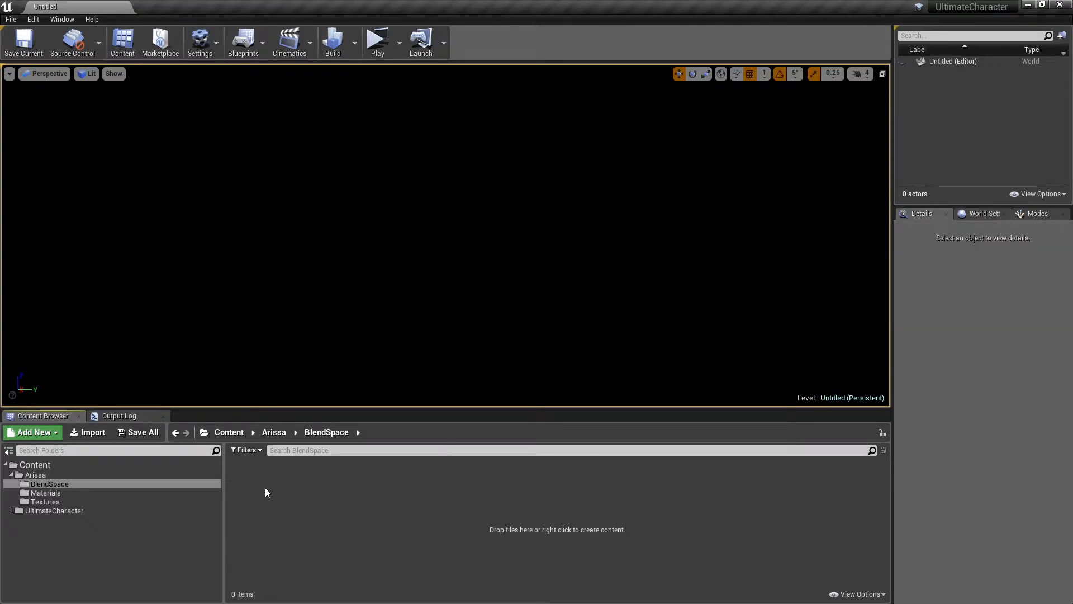
- Create a Blend Space for SK_UE4_Arissa_Skeleton in the BlendSpace folder and name it BS_NoWeapon
right_click(265, 487)
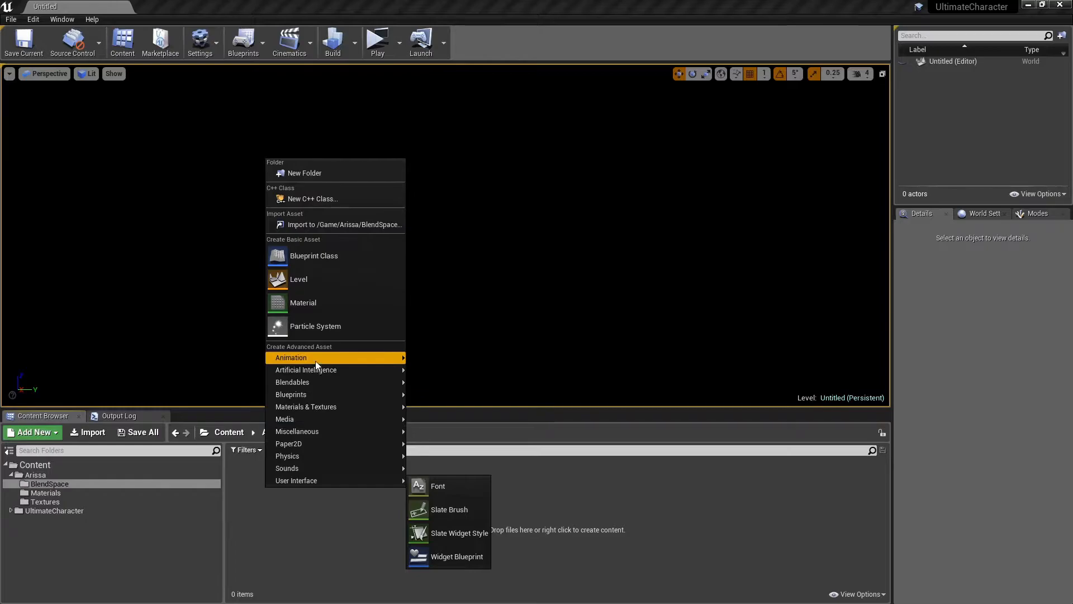
mouse_move(320, 356)
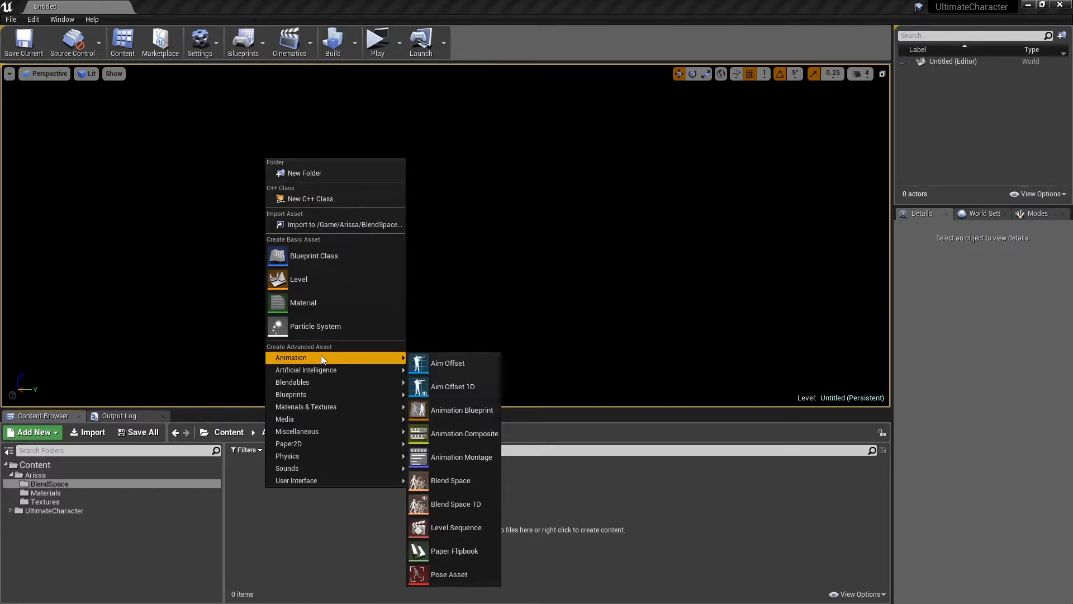
left_click(442, 475)
left_click(434, 162)
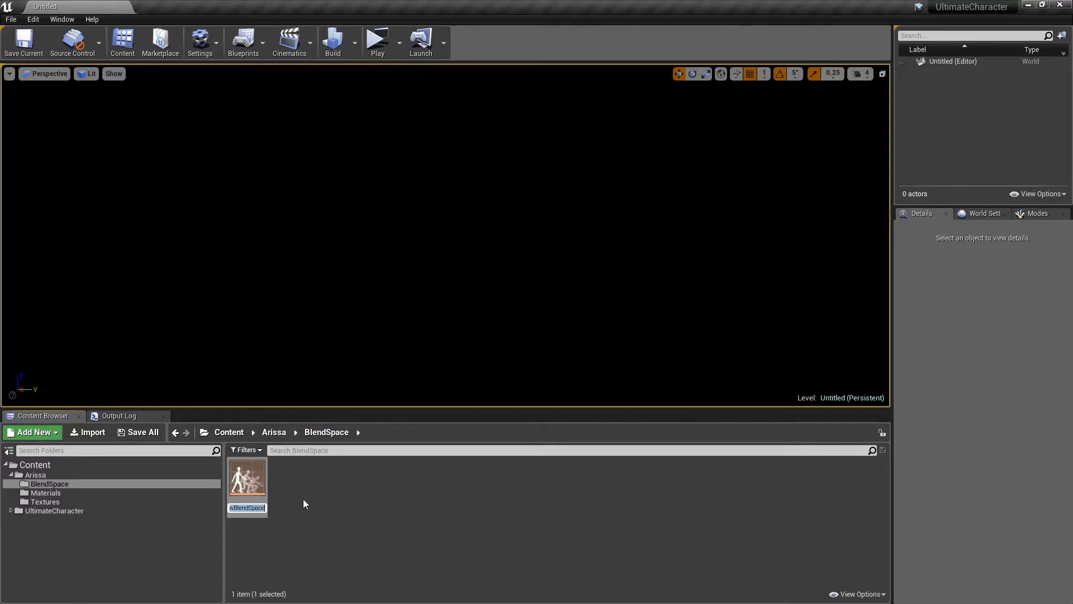
- Open BS_NoWeapon and define its horizontal axis as Direction, ranging from -180 to 180
double_click(249, 481)
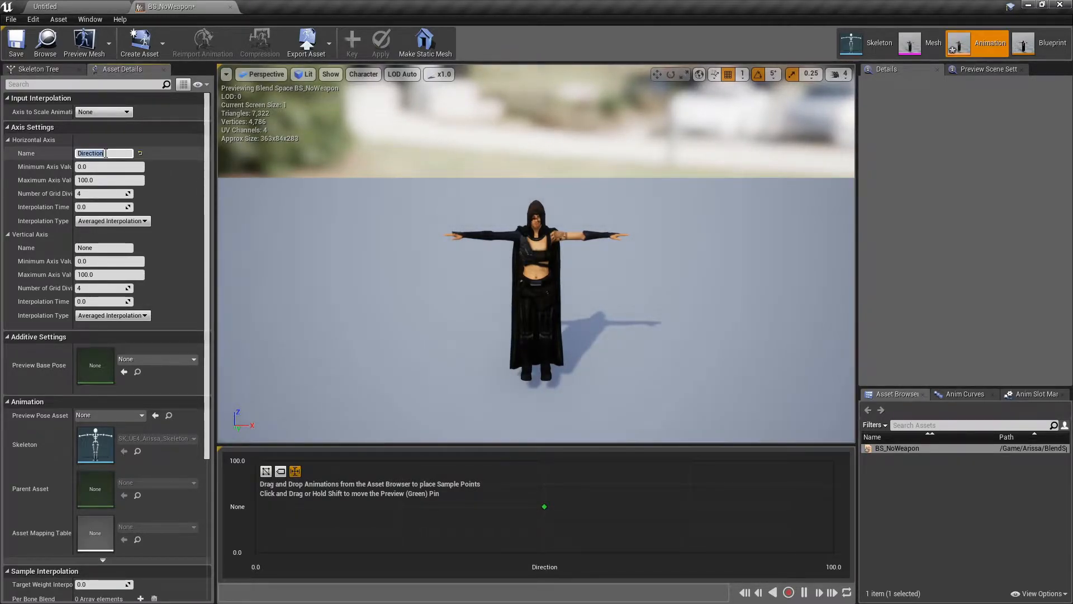
left_click(100, 167)
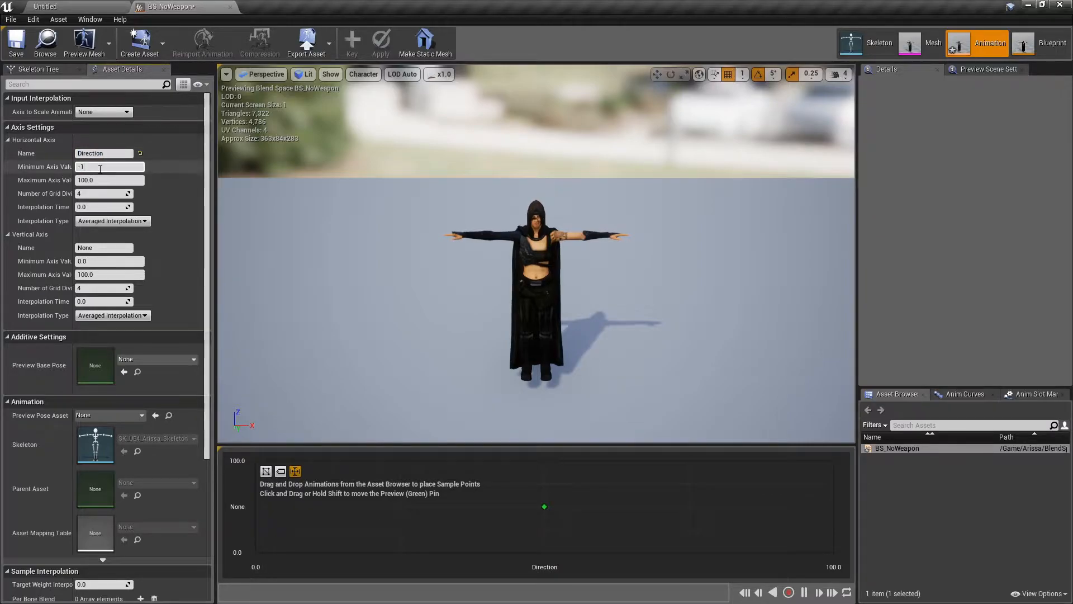
key("Tab")
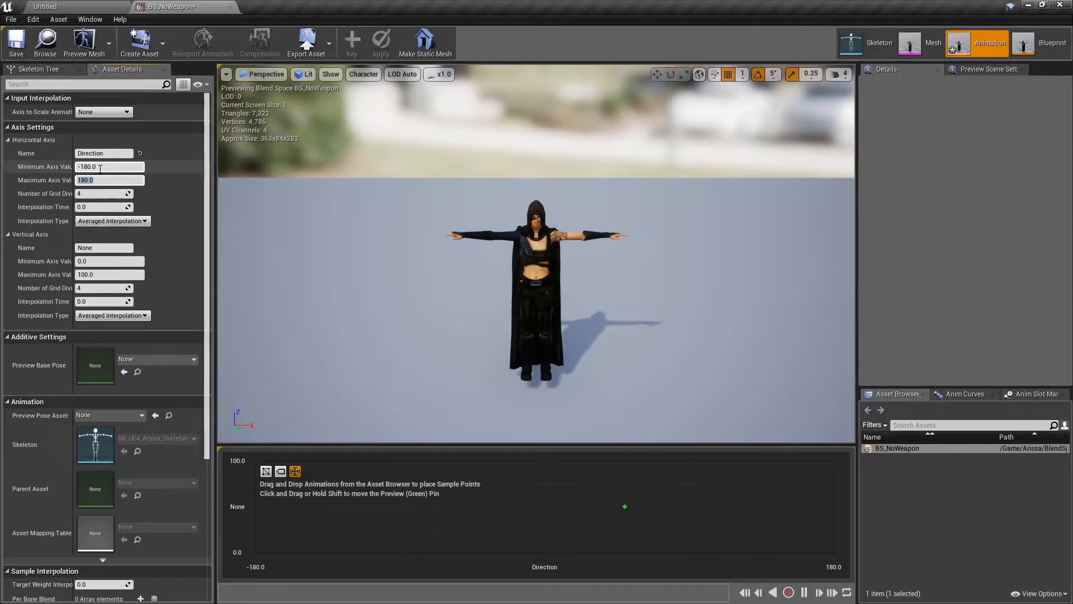
- Name the vertical axis Speed with maximum 1.0 and 2 grid divisions, and set the target weight interpolation speed to 3.0
left_click(106, 247)
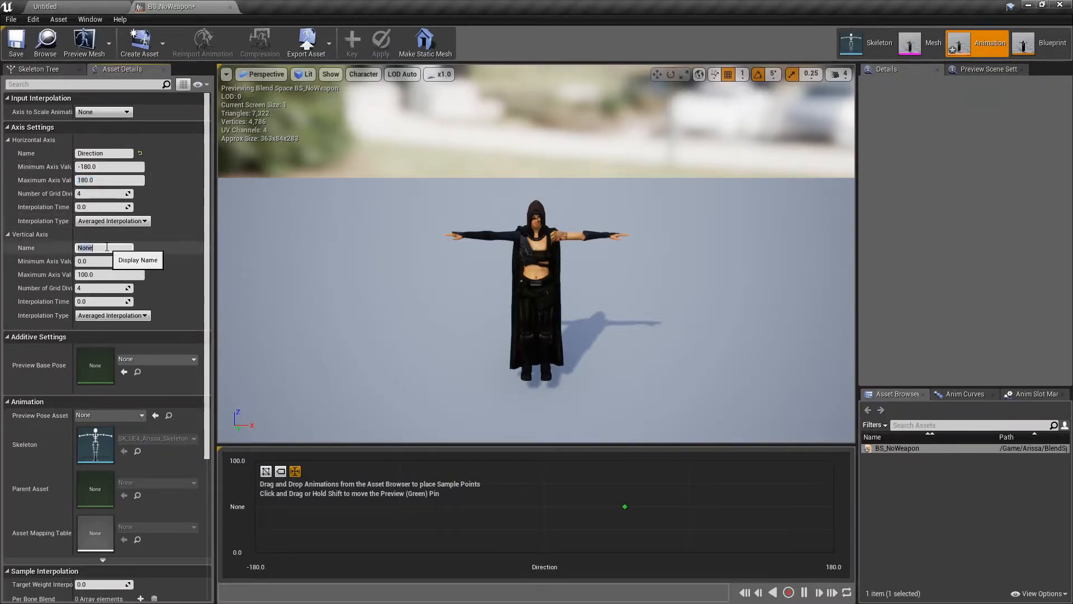
key("Return")
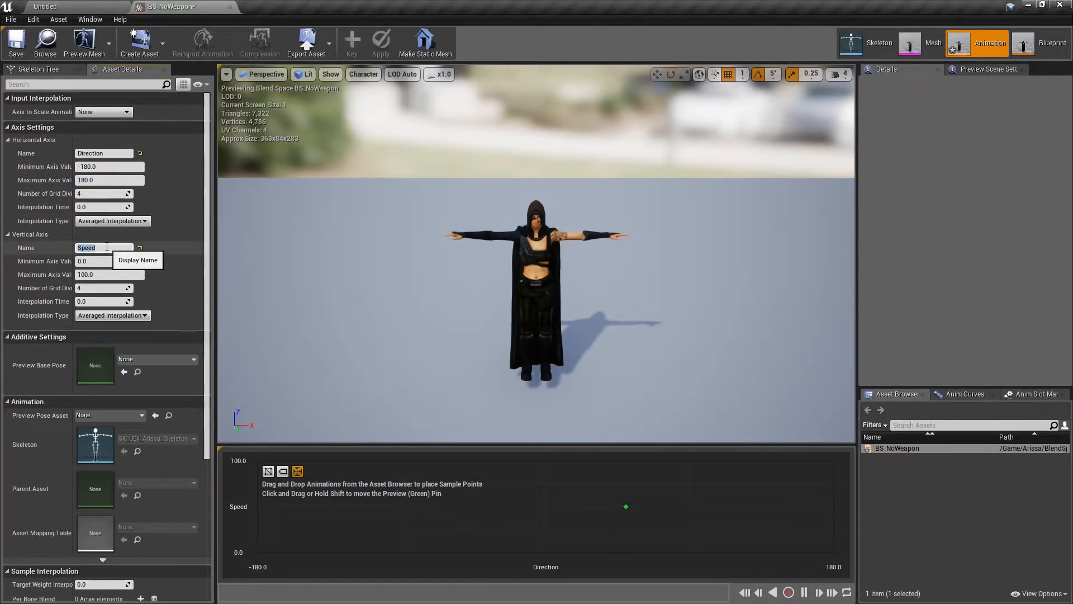
key("Tab")
type("1")
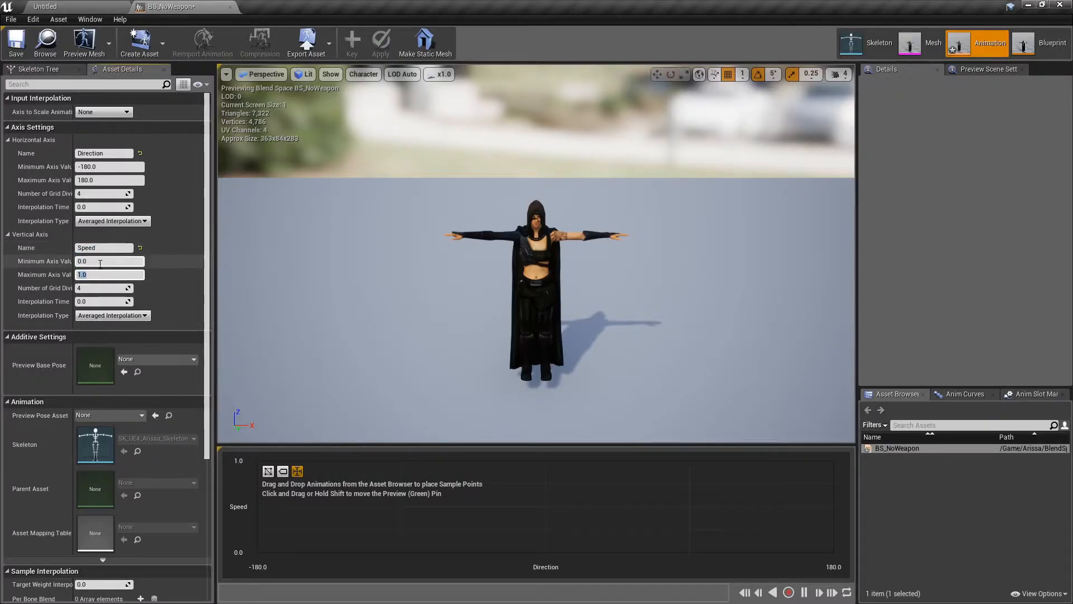
left_click(92, 288)
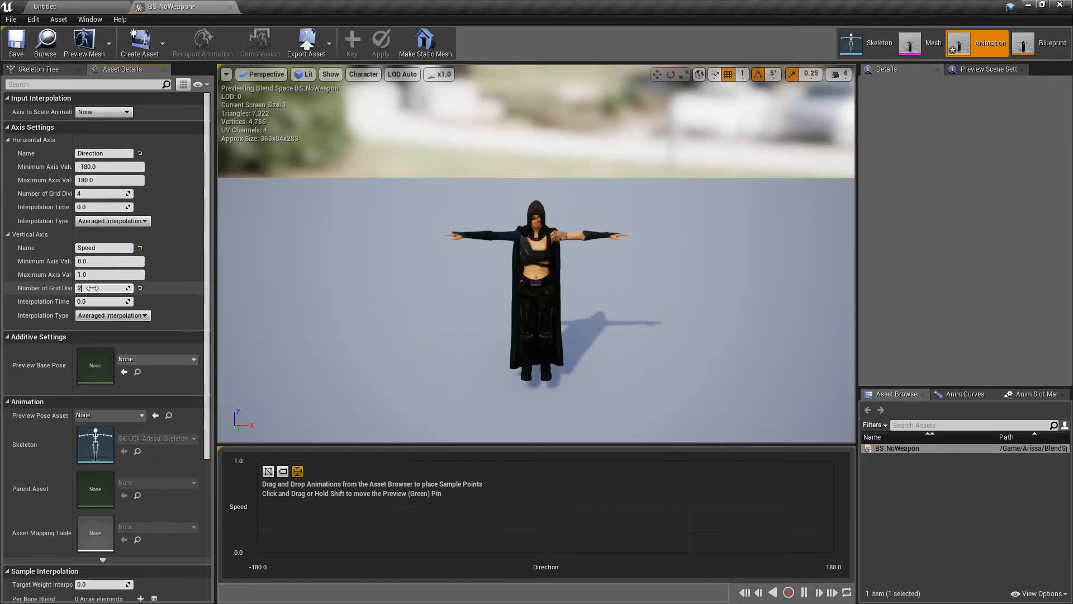
type("2")
scroll(93, 288, "down", 3)
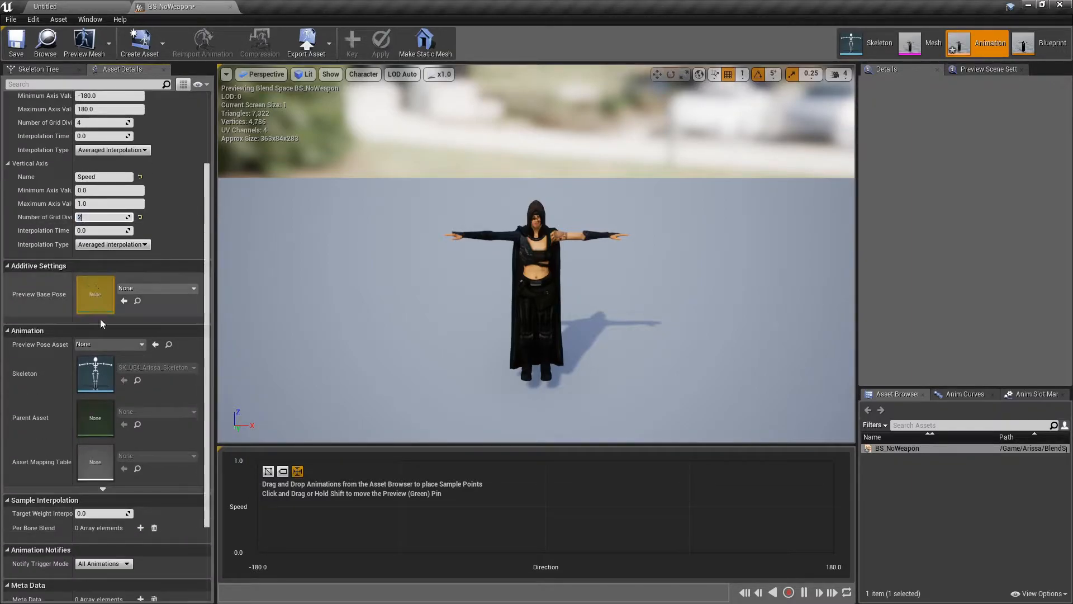
left_click(92, 512)
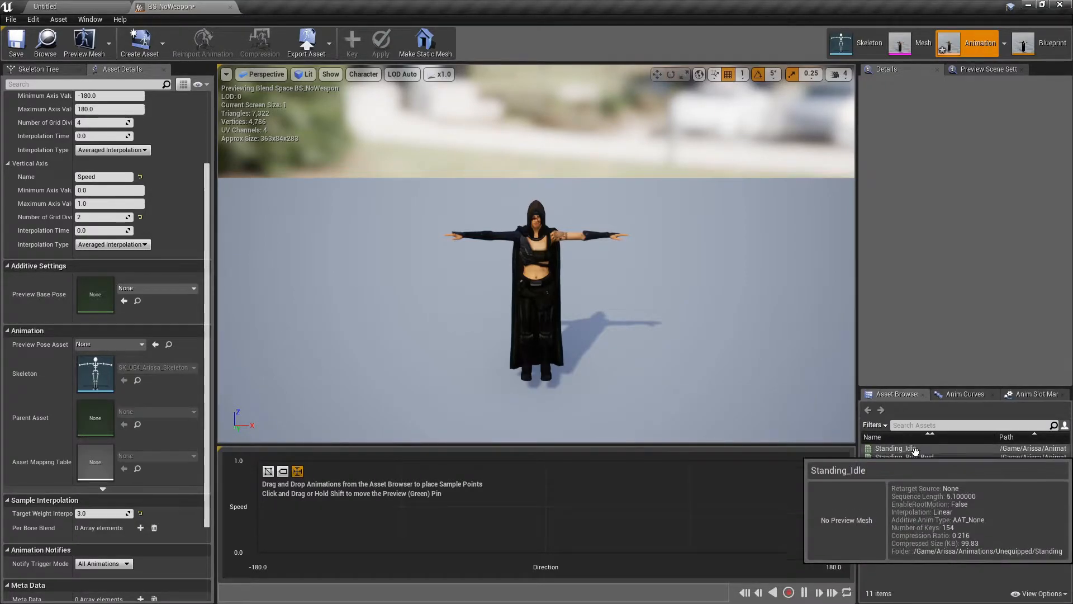
- Place Standing_Idle samples at all five Direction grid points along Speed 0, and pause the preview
left_click_drag(914, 448, 544, 552)
left_click_drag(914, 449, 833, 553)
left_click(937, 451)
left_click_drag(937, 452, 689, 553)
left_click_drag(967, 444, 401, 553)
left_click_drag(951, 448, 256, 552)
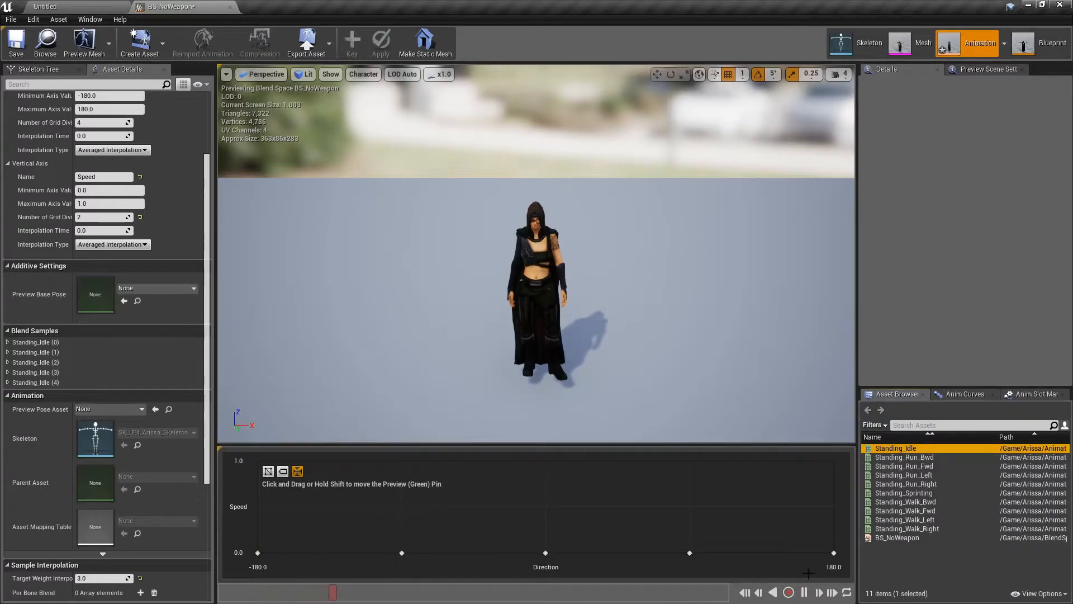
left_click(803, 592)
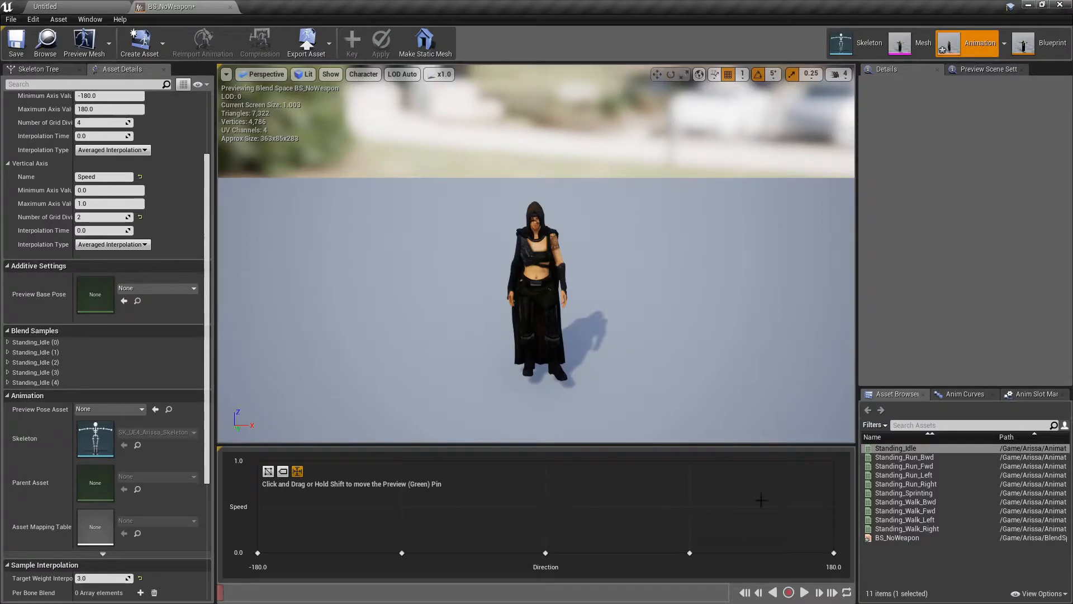
- Along Speed 0.5, place Standing_Walk_Fwd at Direction 0, Standing_Walk_Left at -90, Standing_Walk_Right at 90, and Standing_Walk_Bwd at both ends
left_click_drag(905, 510, 550, 502)
left_click_drag(915, 520, 402, 504)
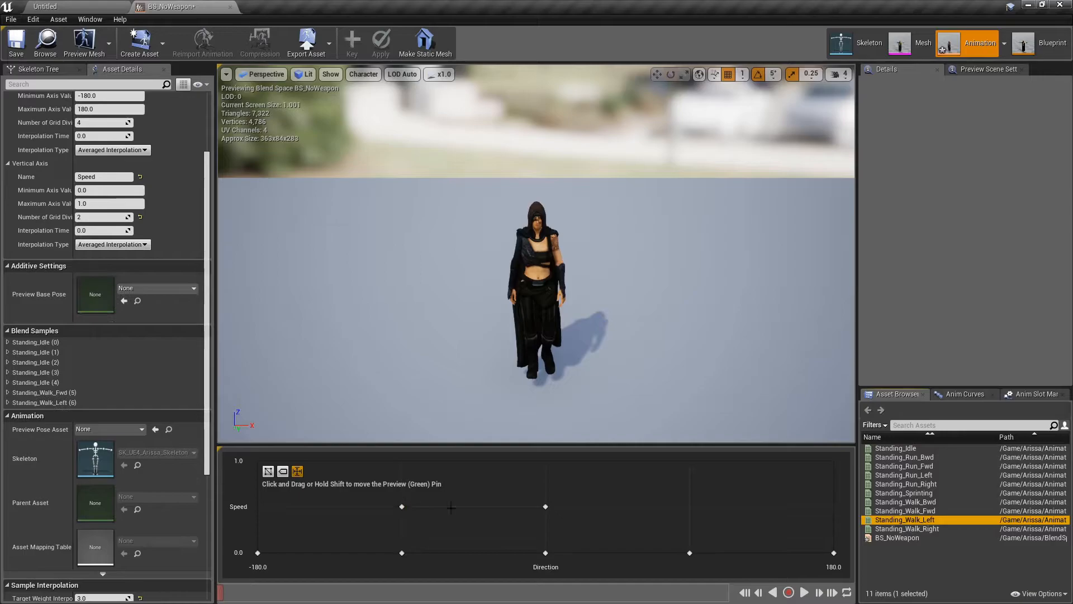
left_click_drag(905, 528, 691, 507)
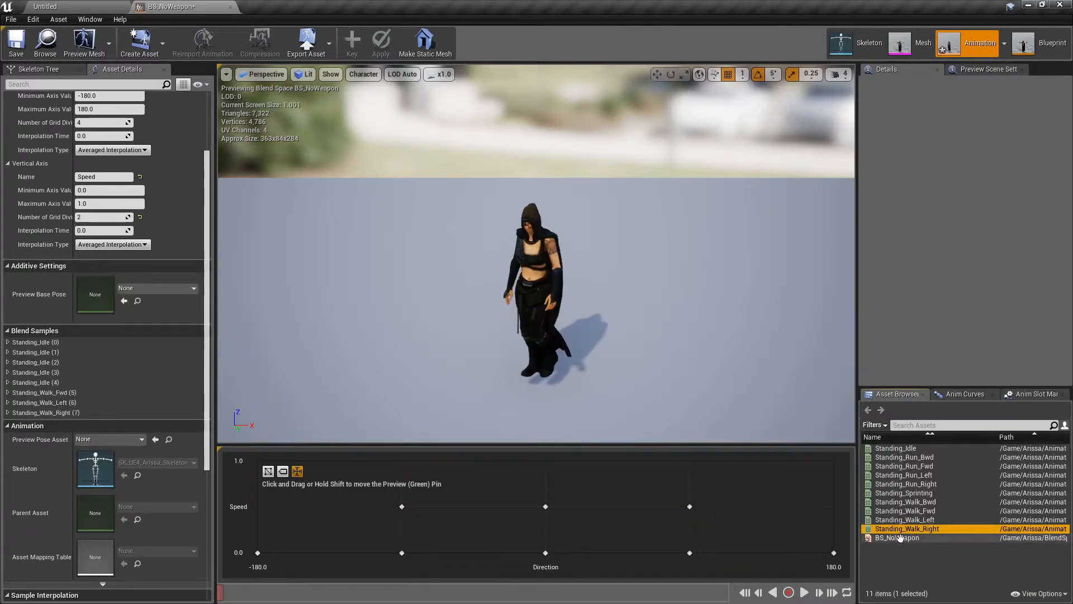
left_click_drag(932, 505, 257, 507)
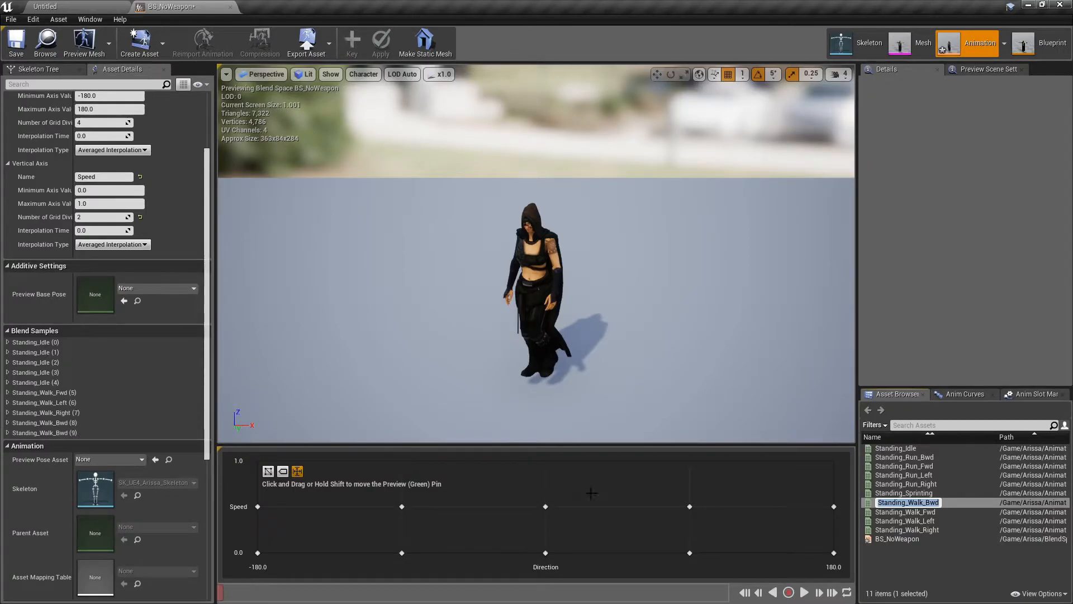
- Along Speed 1.0, place Standing_Run_Fwd at Direction 0, Run_Left at -90, Run_Right at 90, Run_Bwd at both ends, and save
left_click_drag(903, 466, 401, 460)
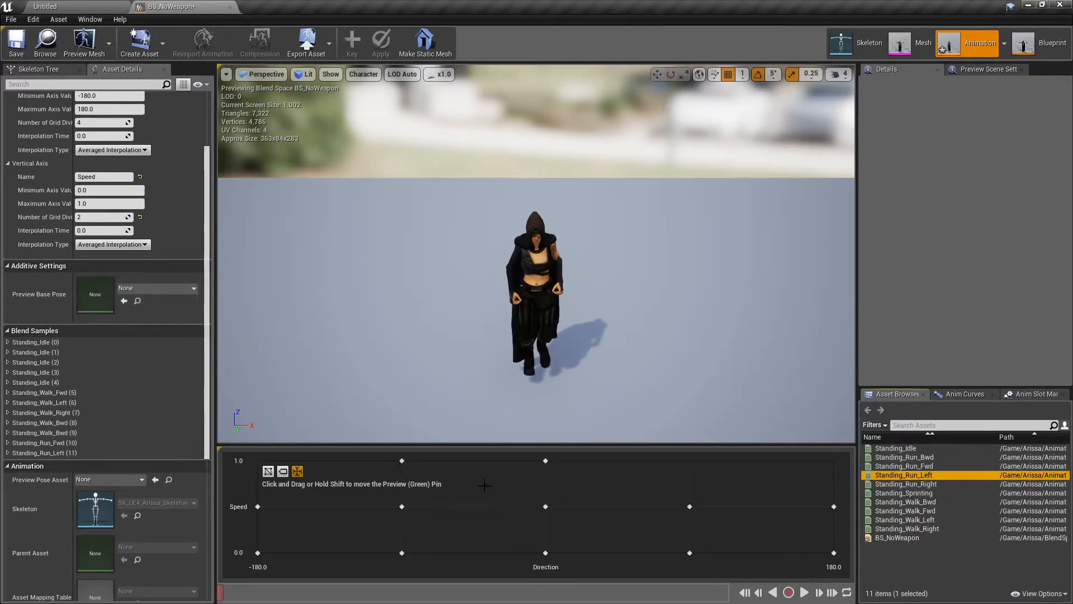
left_click_drag(919, 484, 689, 461)
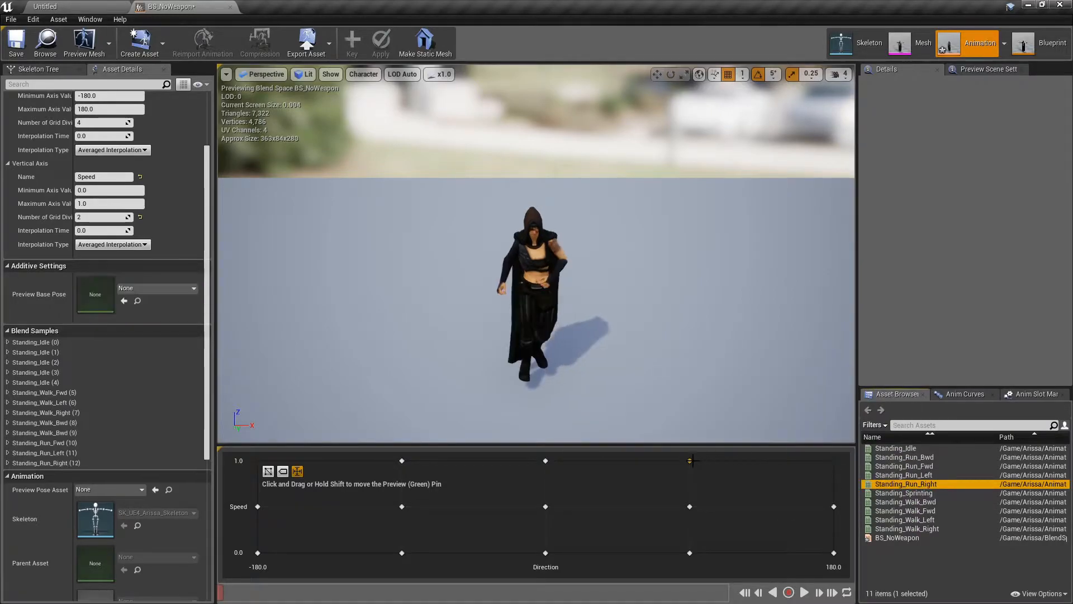
left_click_drag(911, 457, 834, 461)
left_click_drag(922, 458, 258, 460)
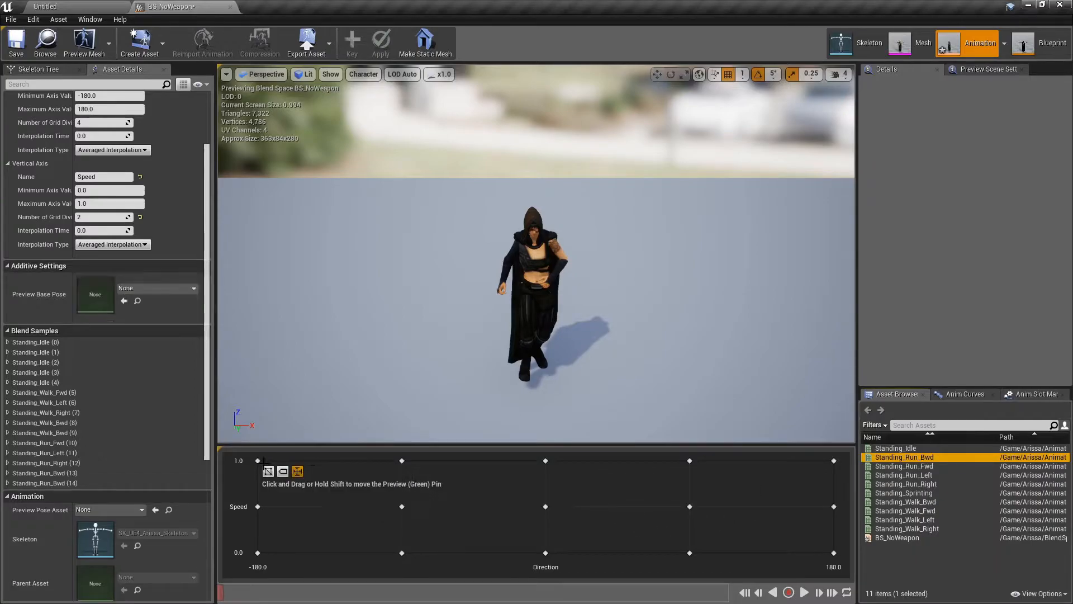
left_click(17, 52)
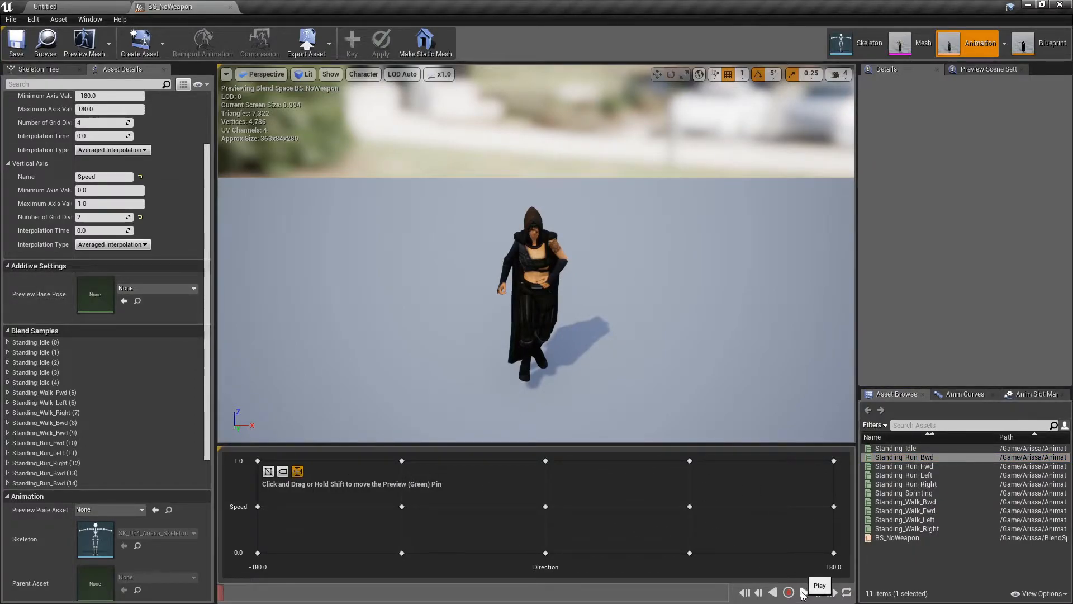
- Preview the blended animations across the BS_NoWeapon grid, finish at the forward walk, and rewind to the first frame
key("shift")
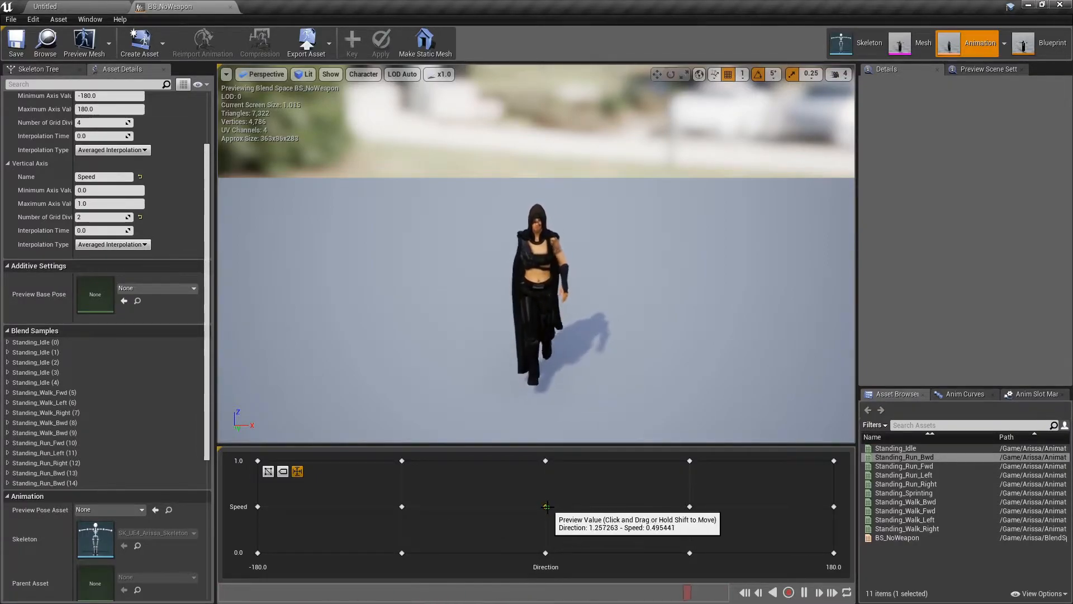
left_click(758, 592)
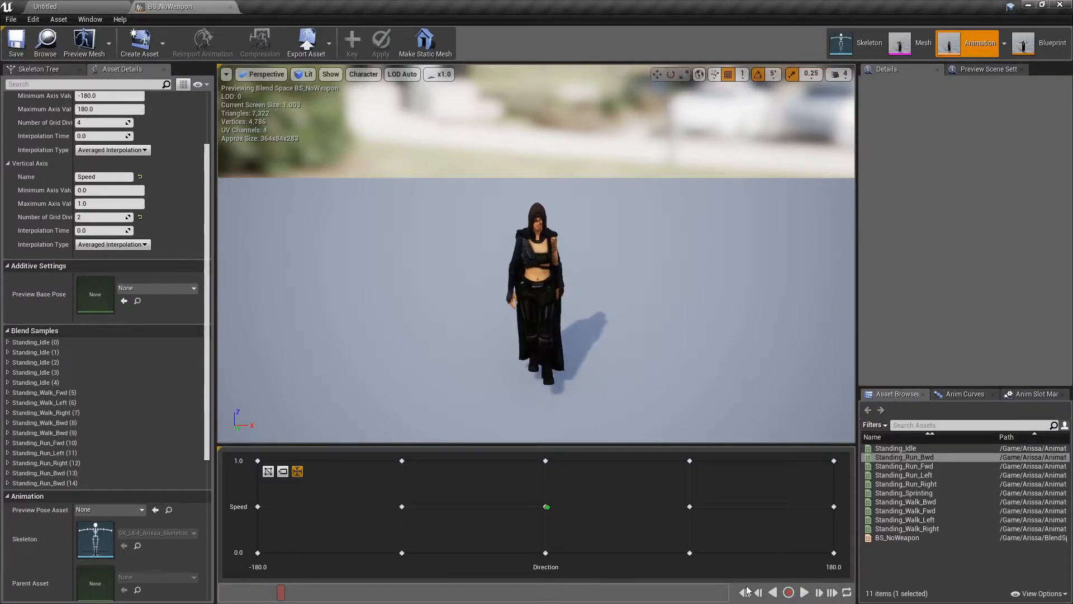
left_click(745, 593)
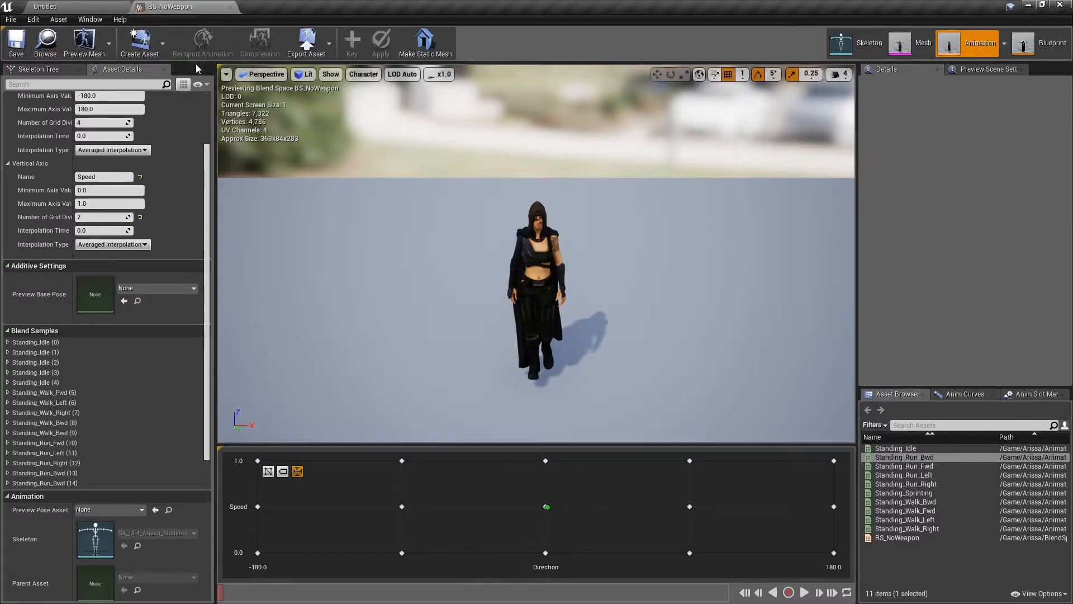
- Close BS_NoWeapon and create another Blend Space for SK_UE4_Arissa_Skeleton in the BlendSpace folder, named BS_Bow
left_click(230, 7)
left_click(318, 514)
right_click(316, 518)
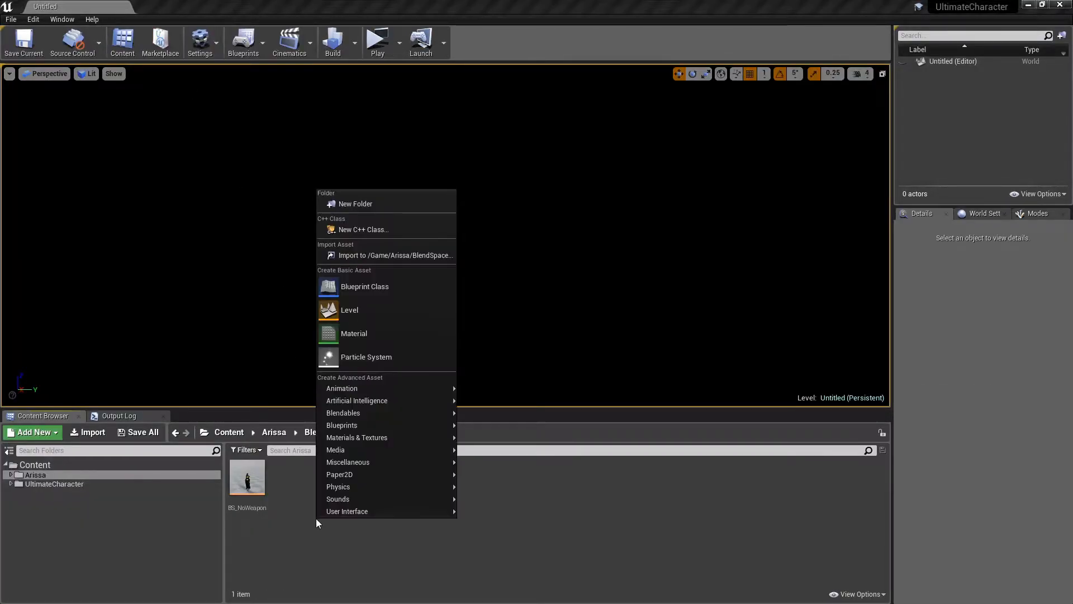
mouse_move(363, 390)
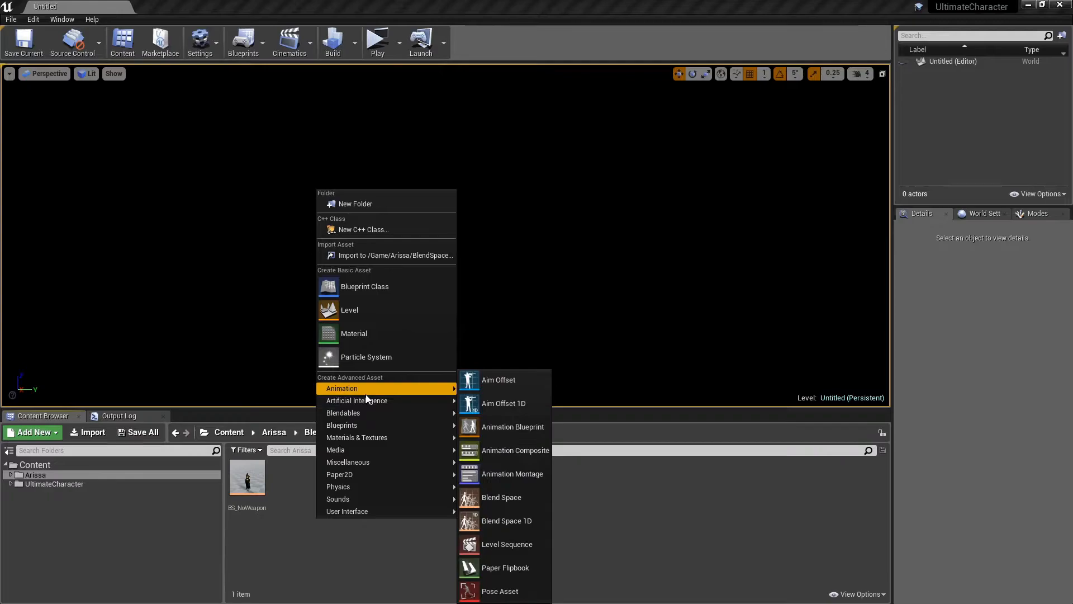
left_click(501, 495)
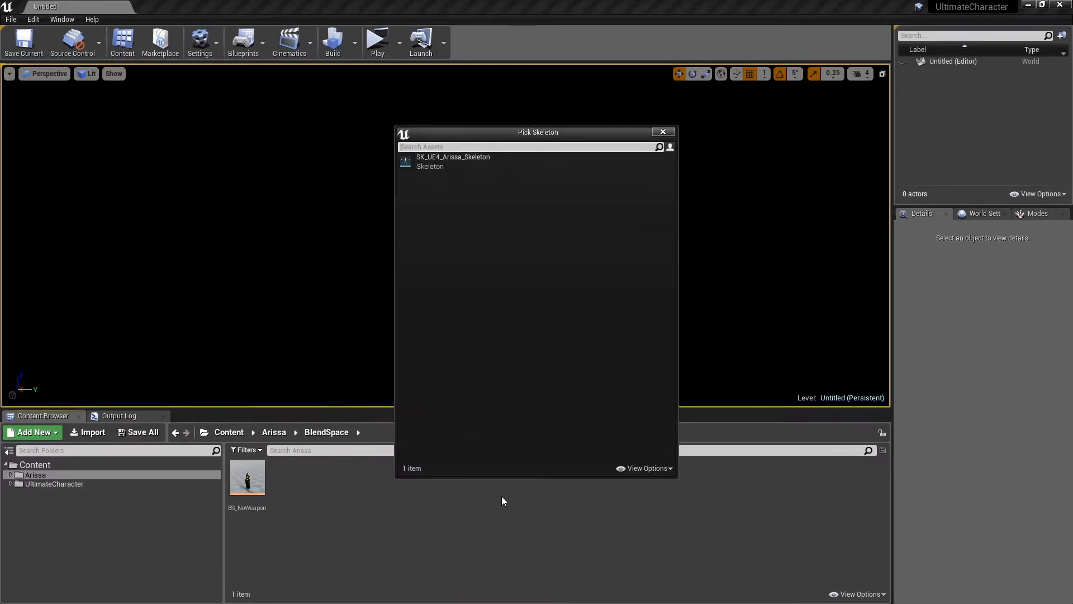
left_click(467, 163)
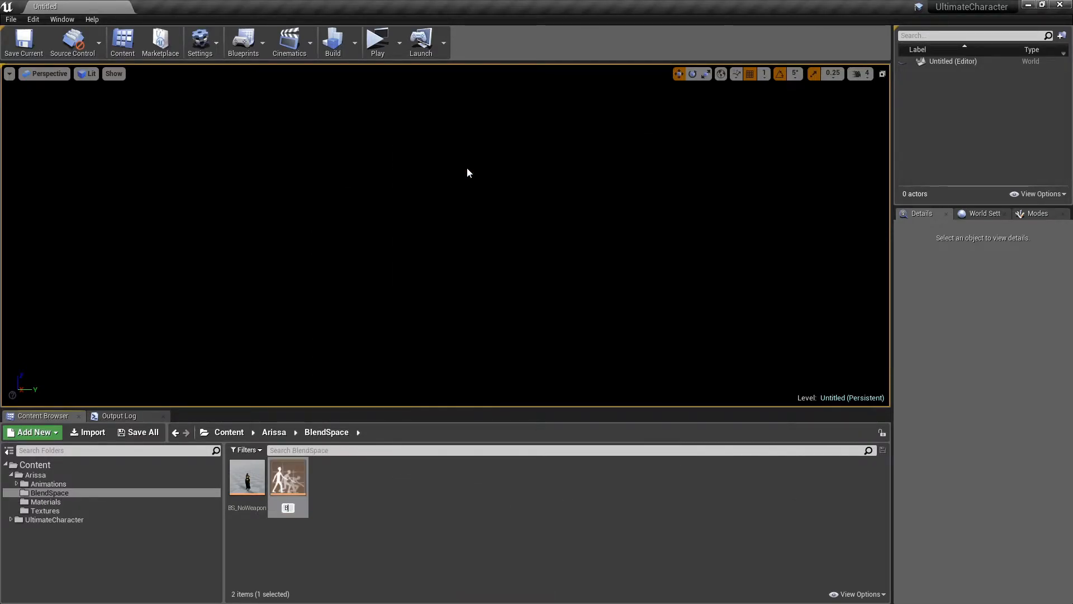
type("BS_Bow")
key("Return")
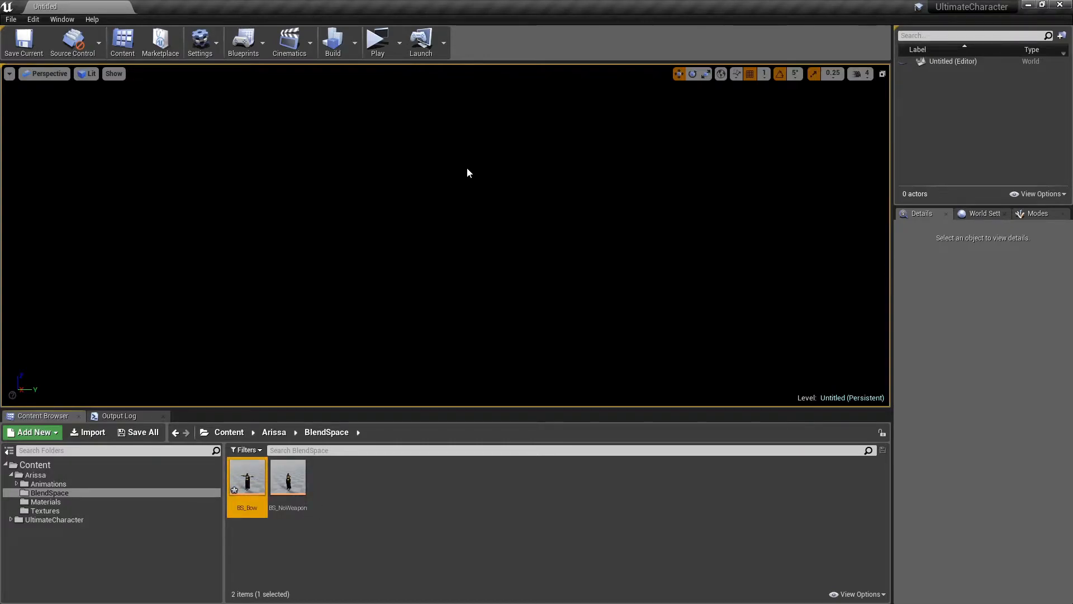
- Open BS_Bow and define its horizontal axis as Direction, ranging from -180 to 180
double_click(252, 482)
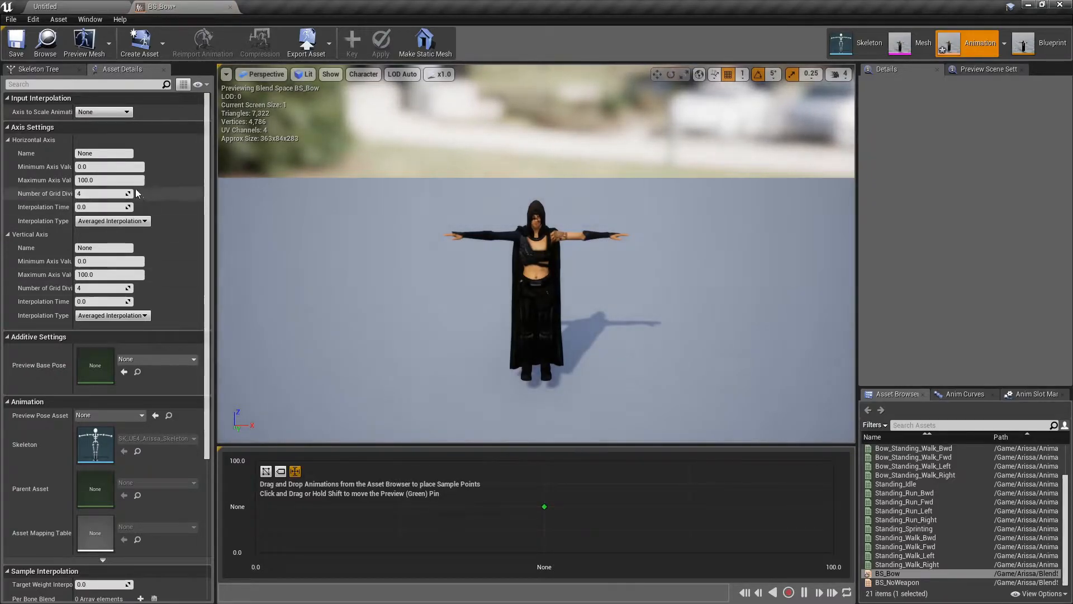
left_click(107, 154)
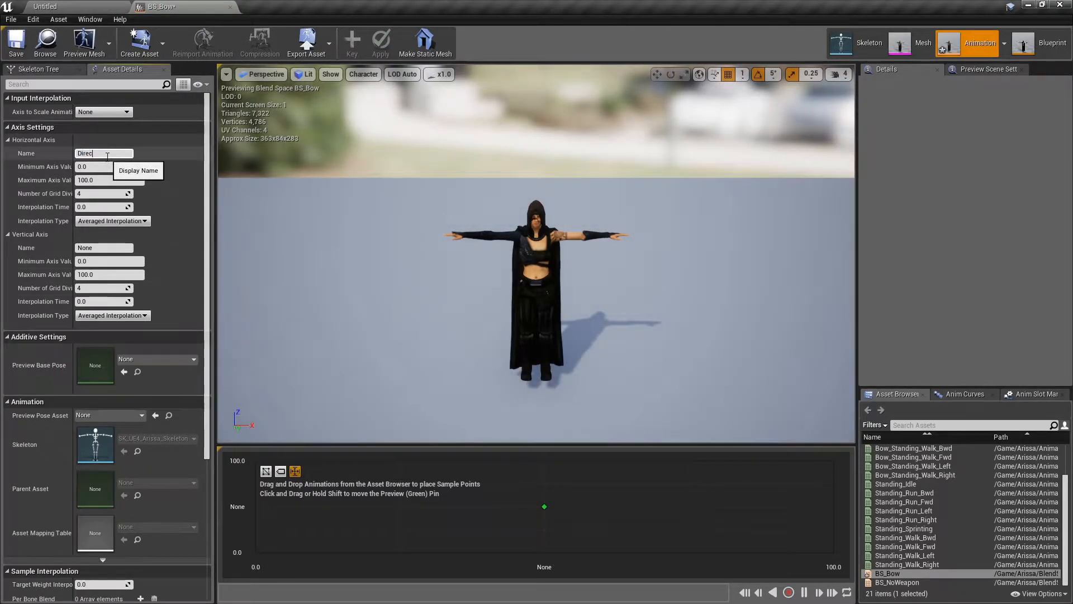
key("Return")
key("Tab")
key("Tab")
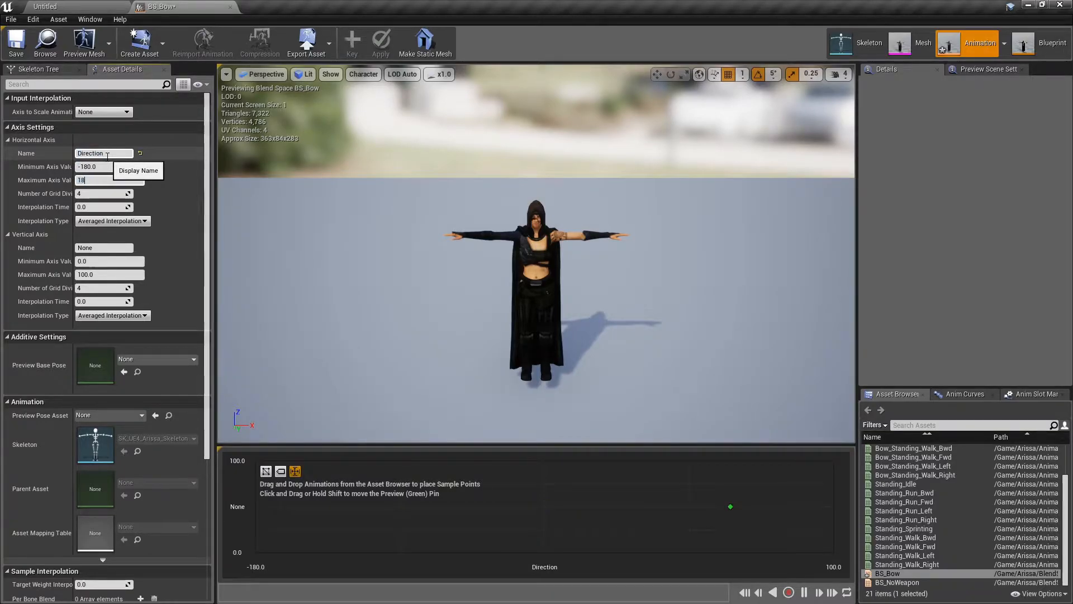
- Define BS_Bow's vertical axis as Speed from 0 to 1.0 with 2 grid divisions, and set the target weight interpolation to 3.0
left_click(110, 247)
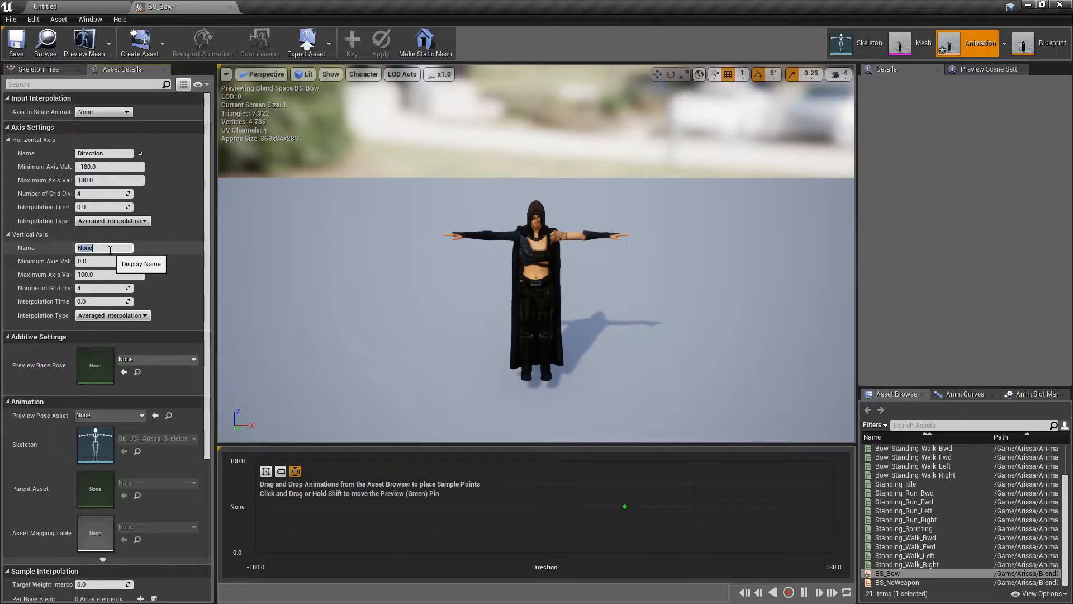
key("Tab")
key("Tab")
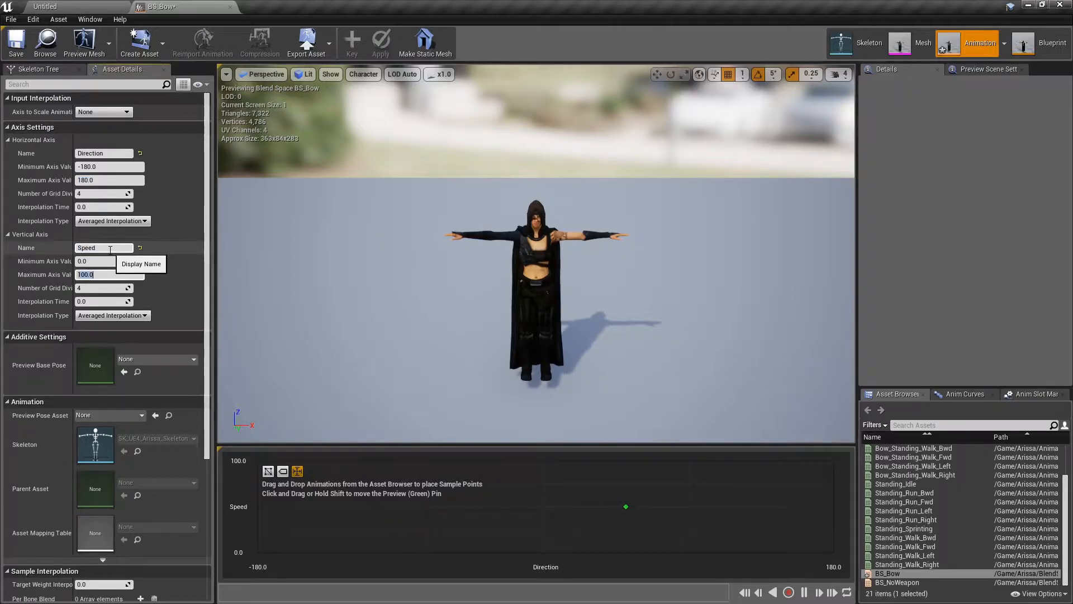
key("Tab")
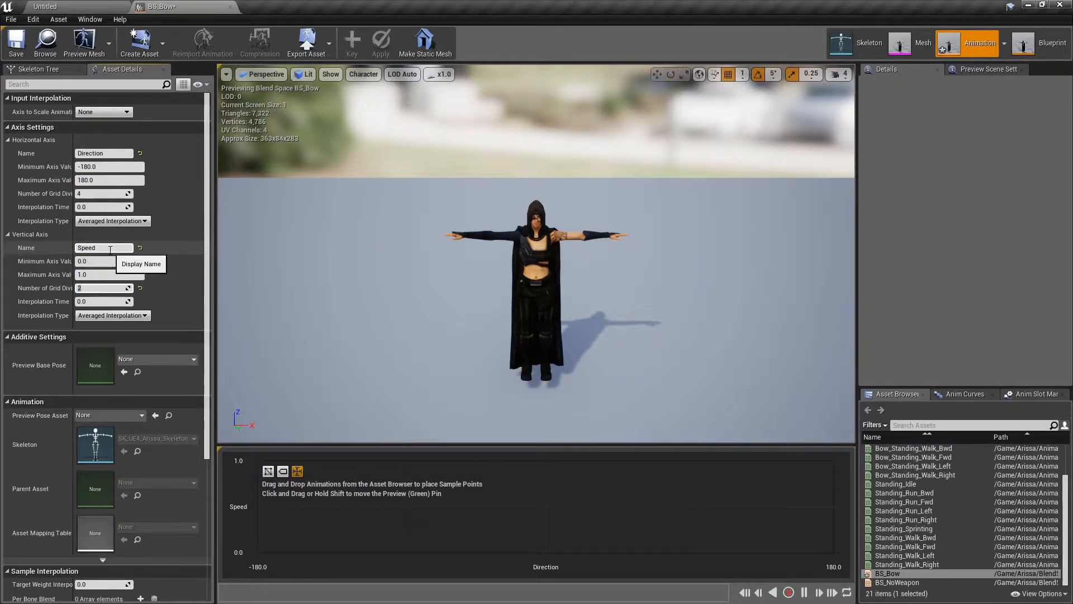
scroll(110, 249, "down", 4)
left_click(102, 439)
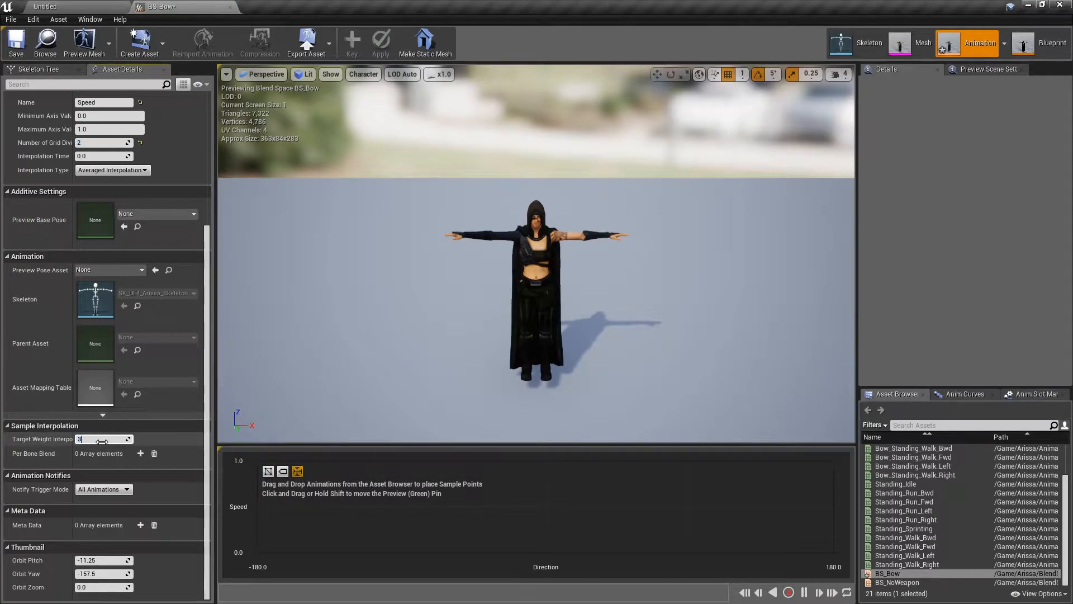
scroll(102, 441, "up", 4)
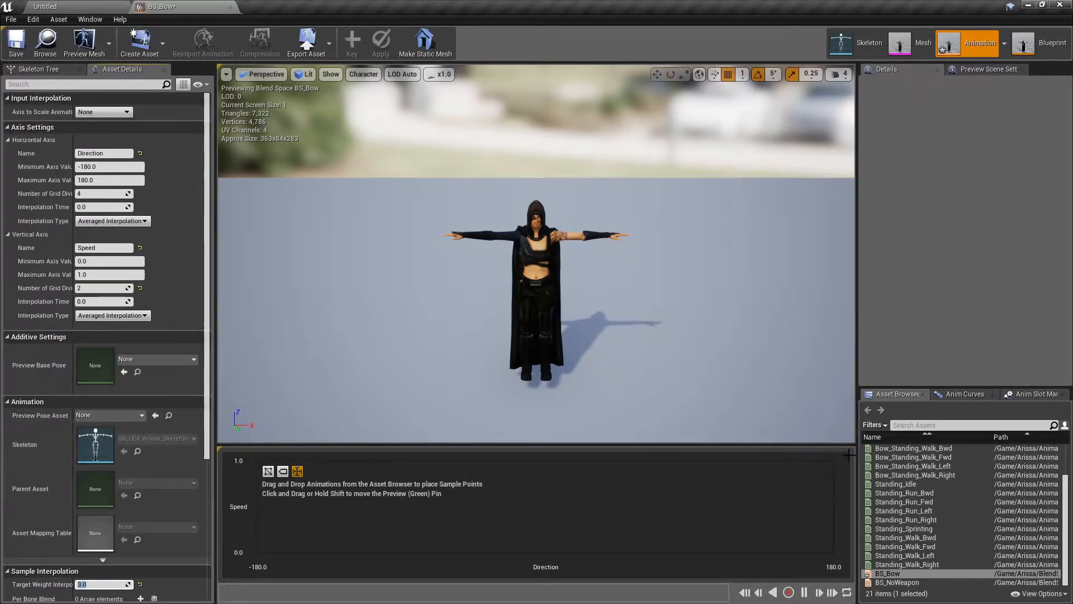
- Along Speed 0, place Bow_Standing_Idle at Direction -180, -90, 0, 90 and 180
scroll(908, 449, "up", 2)
left_click_drag(884, 460, 559, 558)
left_click_drag(899, 450, 401, 553)
left_click_drag(904, 448, 257, 553)
left_click_drag(954, 447, 690, 553)
left_click_drag(944, 448, 832, 556)
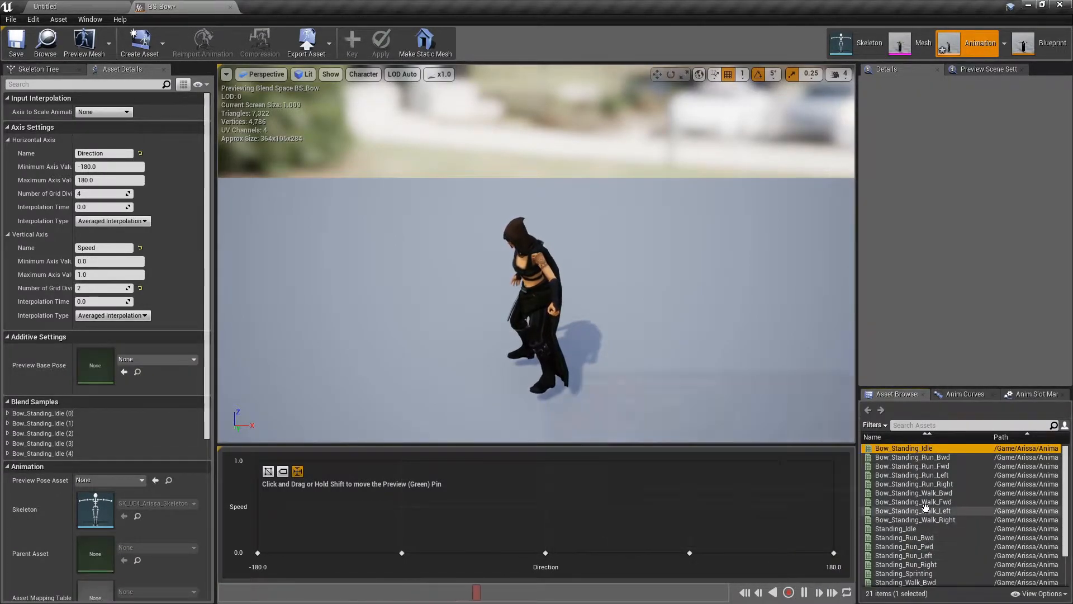
- Along Speed 0.5, place Bow_Standing_Walk_Fwd at Direction 0, Walk_Left at -90, Walk_Right at 90, and Walk_Bwd at both ends
left_click_drag(908, 501, 545, 507)
left_click_drag(930, 512, 401, 506)
left_click_drag(934, 519, 690, 508)
left_click_drag(944, 493, 258, 506)
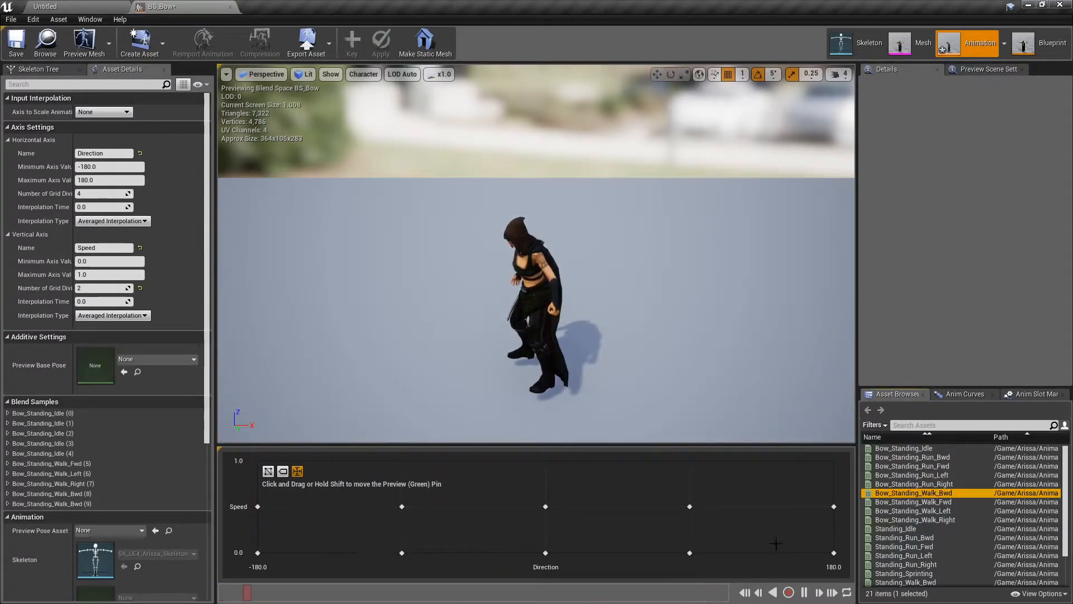
- Along Speed 1.0, place Bow_Standing_Run_Fwd at Direction 0, Run_Left at -90, Run_Right at 90, Run_Bwd at both ends, and save
left_click_drag(912, 465, 545, 461)
left_click_drag(916, 475, 401, 461)
left_click_drag(930, 484, 689, 460)
left_click_drag(939, 456, 258, 460)
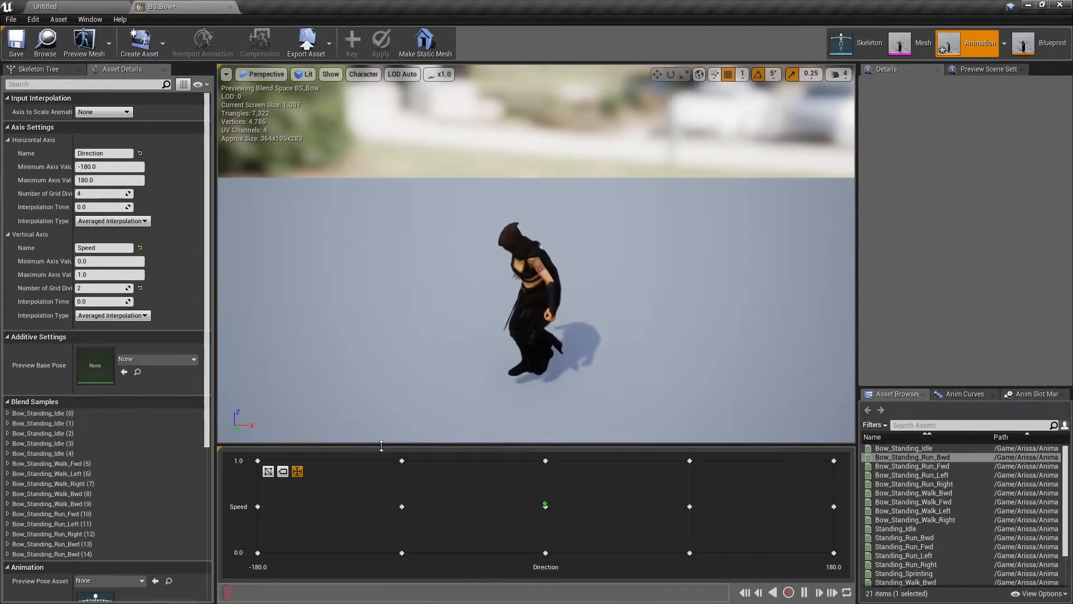
left_click(13, 54)
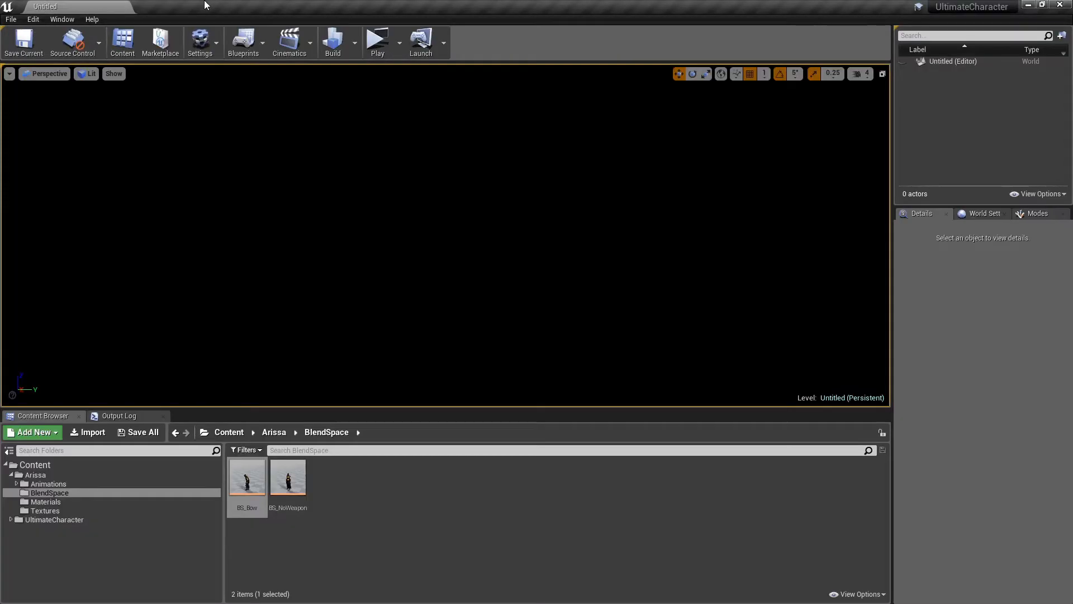
- Close BS_Bow and create another Blend Space for SK_UE4_Arissa_Skeleton in the BlendSpace folder, named BS_Sword
left_click(229, 7)
left_click(334, 501)
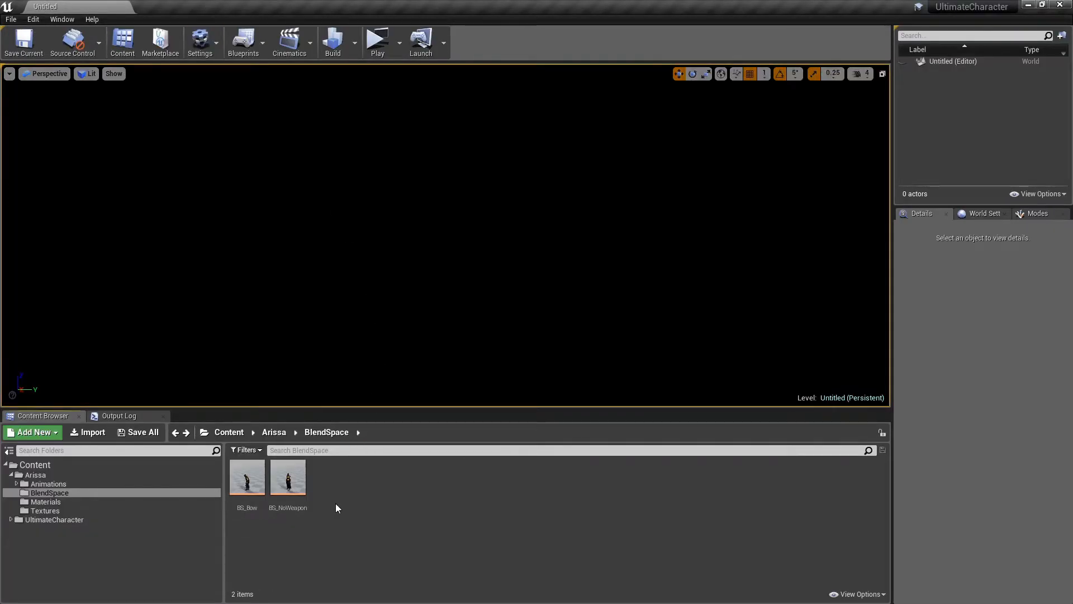
right_click(336, 504)
mouse_move(381, 375)
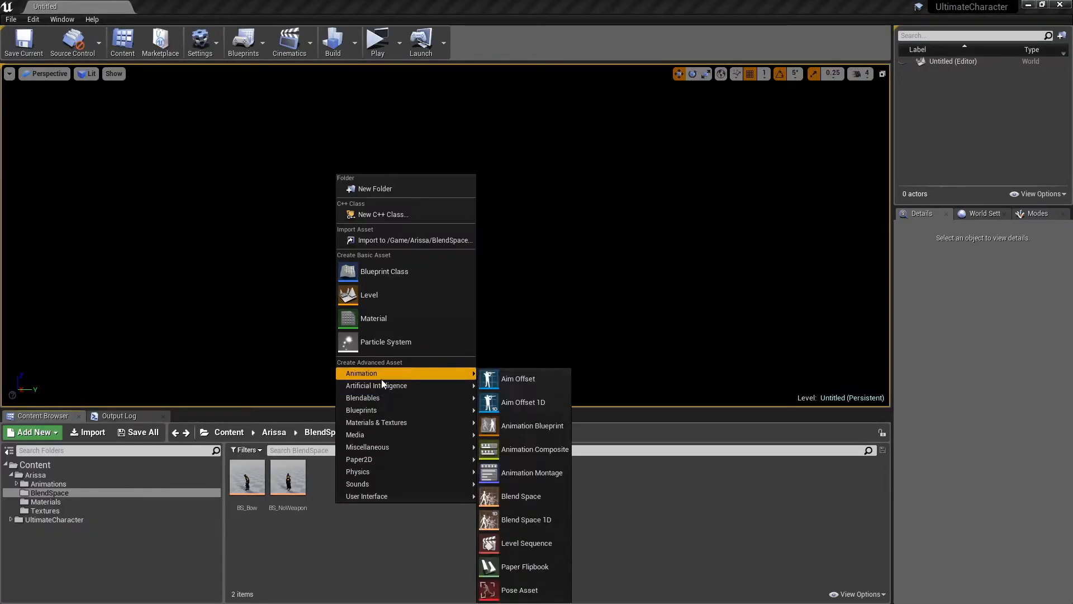
left_click(505, 497)
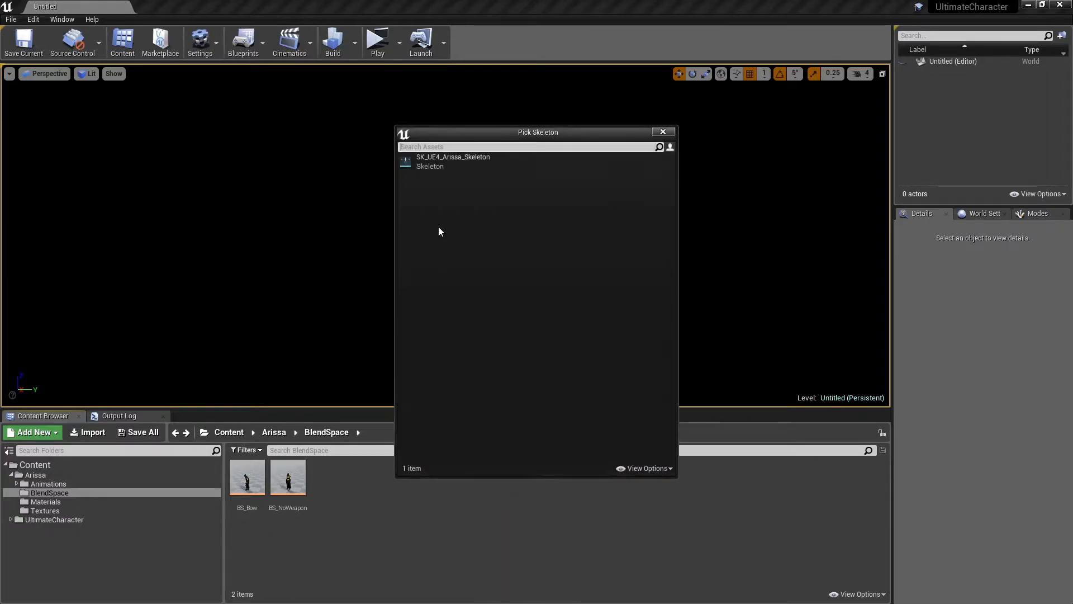
left_click(469, 165)
type("BS_Sword")
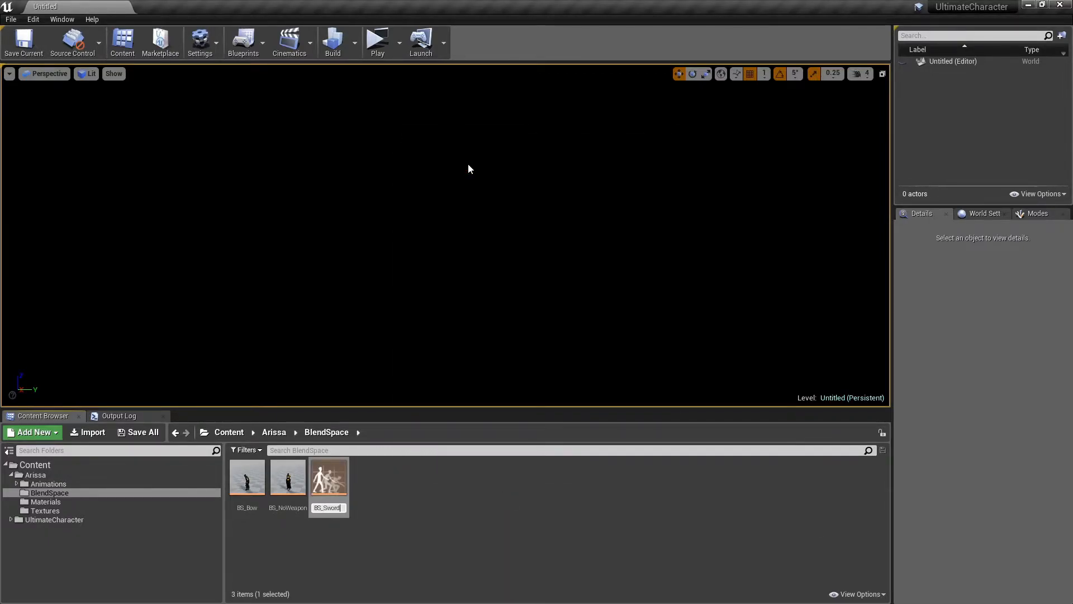
key("Return")
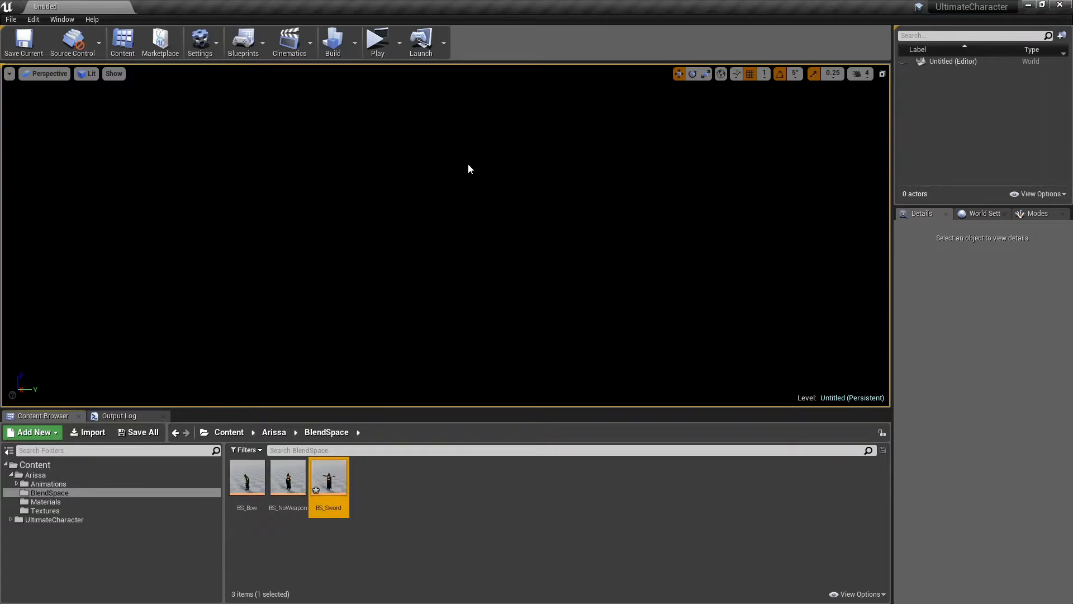
- In BS_Sword, set Direction from -180 to 180, Speed from 0 to 2.0 with 2 grid divisions, and target weight interpolation to 3.0
double_click(324, 475)
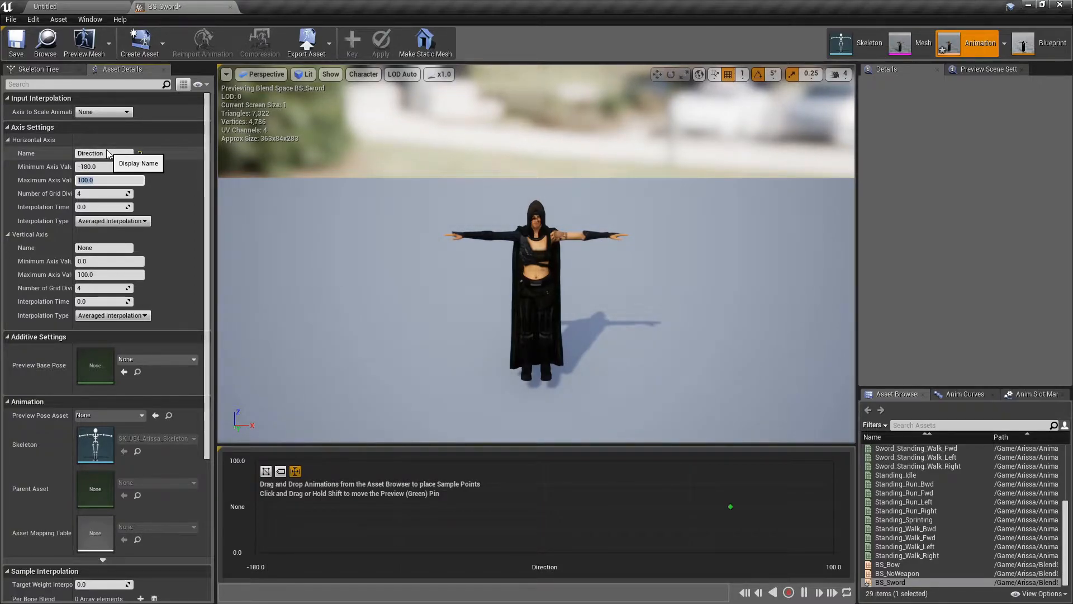
left_click(87, 249)
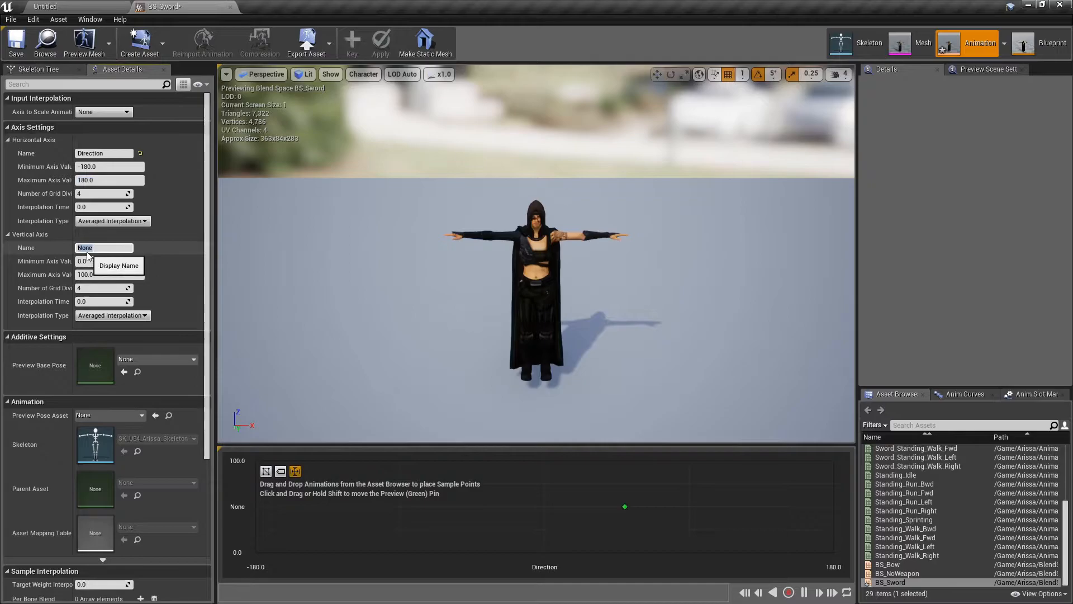
key("Tab")
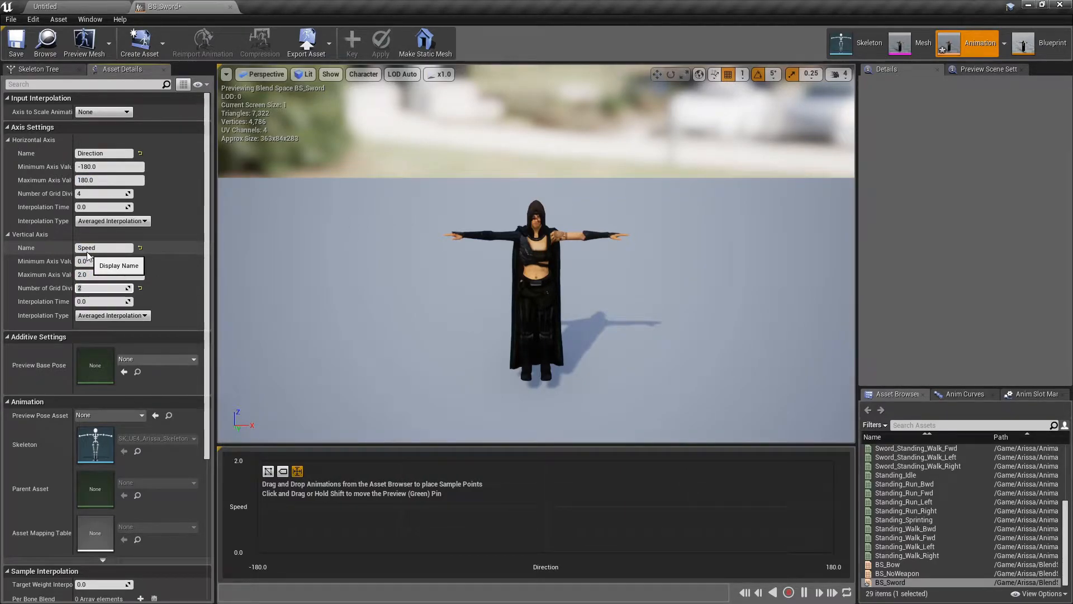
scroll(87, 255, "down", 5)
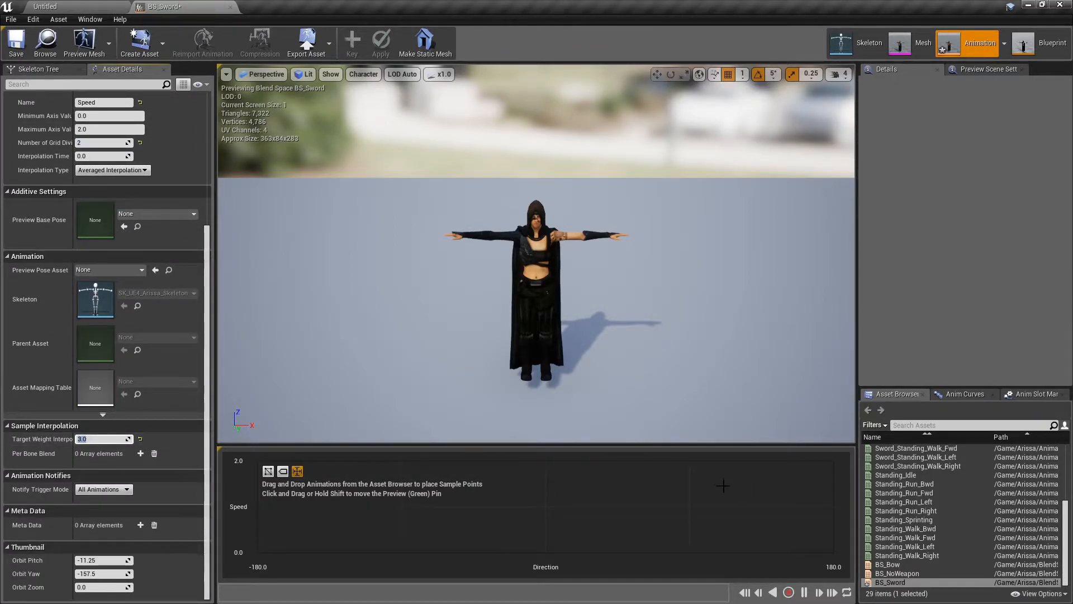
- Place Sword_Standing_Idle at all five Direction points along Speed 0, from -180 to 180
scroll(928, 503, "up", 4)
left_click_drag(922, 483, 595, 539)
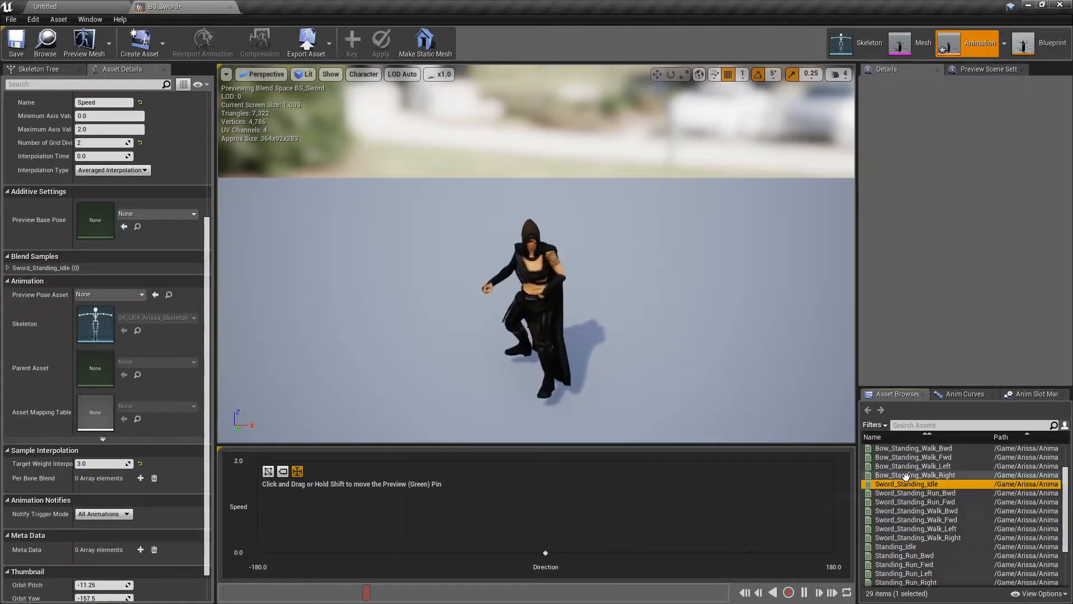
left_click_drag(908, 484, 685, 551)
left_click_drag(968, 484, 815, 556)
left_click_drag(967, 485, 396, 541)
left_click_drag(940, 485, 258, 553)
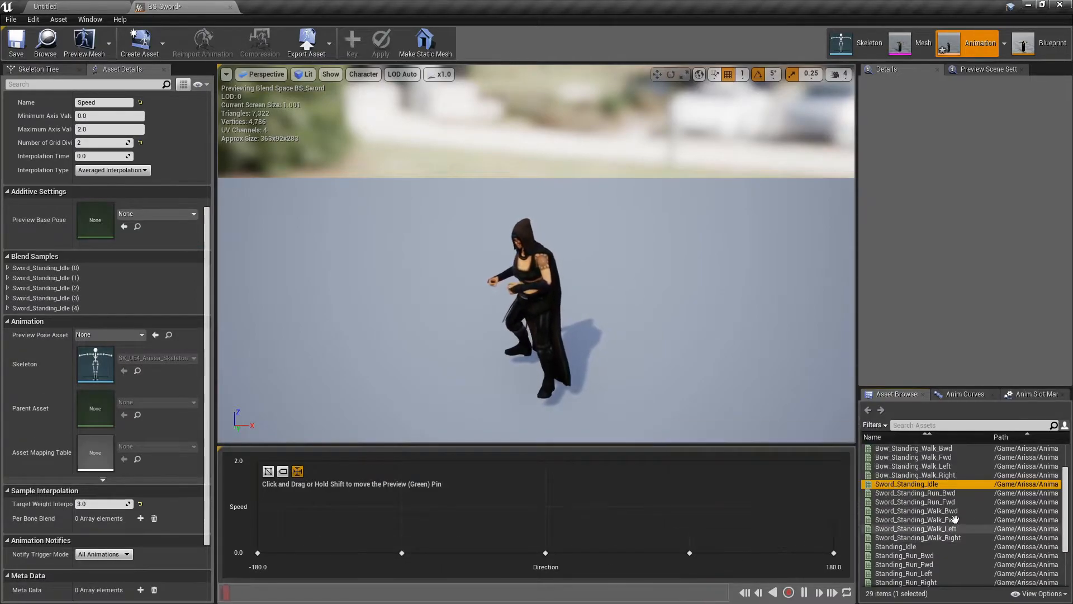
- Along Speed 1.0, place Sword_Standing_Walk_Fwd at Direction 0, Walk_Left at -90, Walk_Right at 90, and Walk_Bwd at both ends
left_click_drag(917, 519, 546, 508)
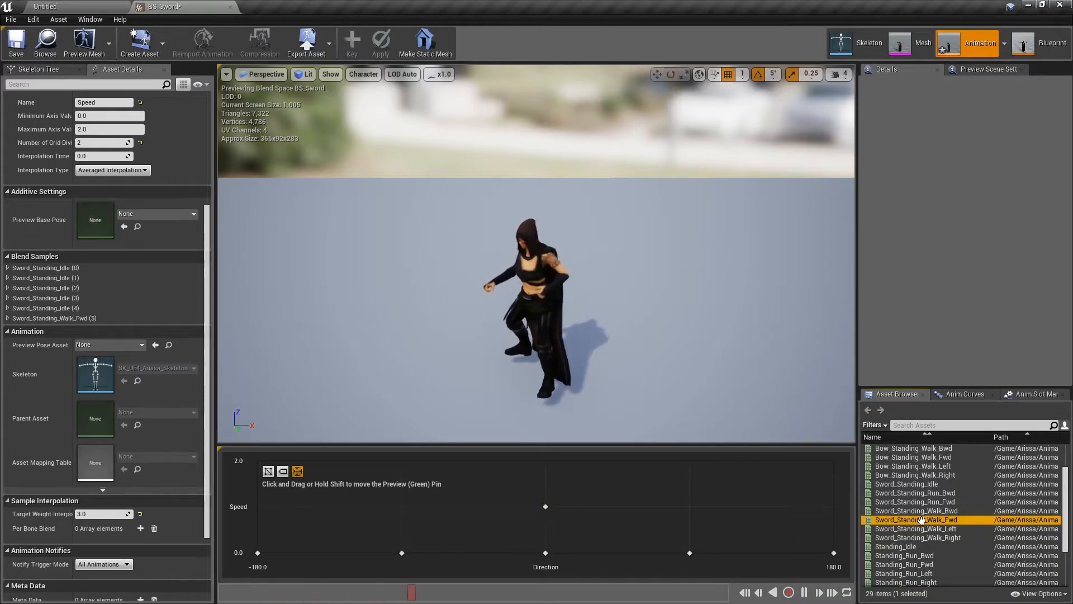
left_click_drag(922, 528, 402, 506)
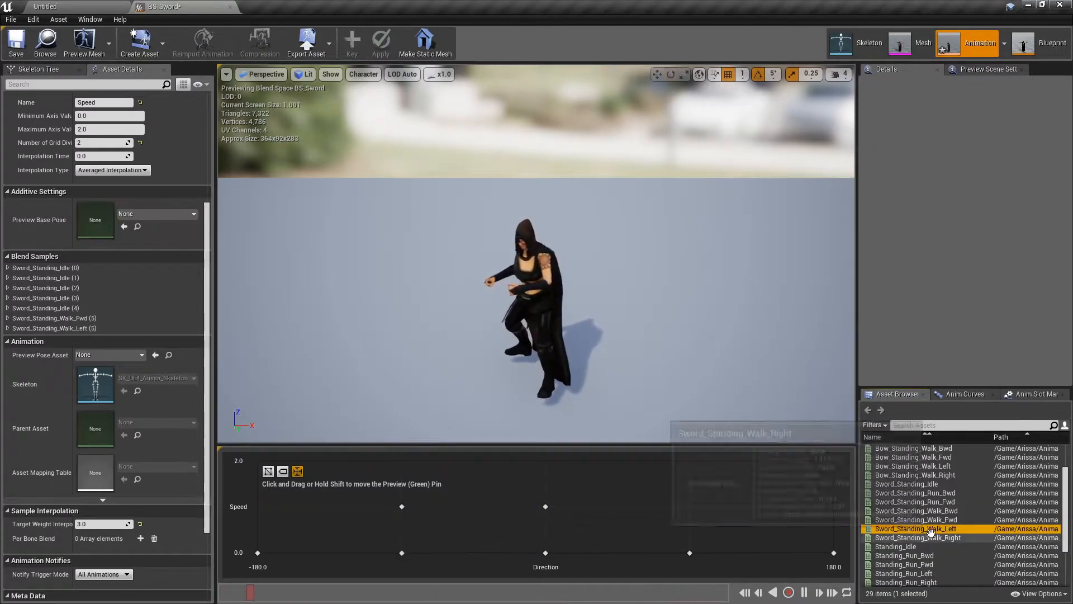
left_click_drag(929, 537, 699, 506)
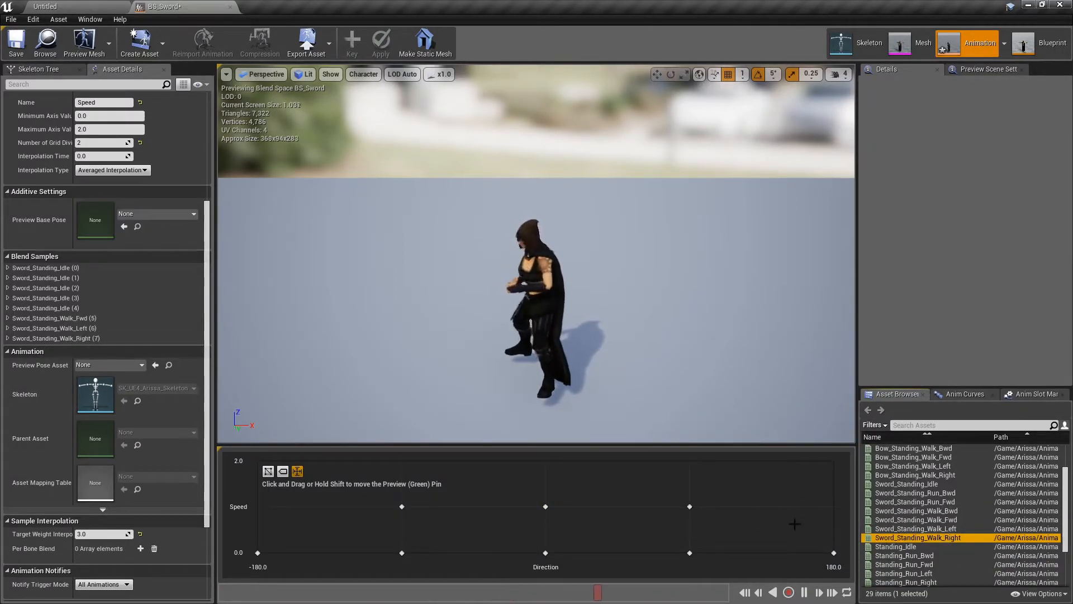
left_click_drag(952, 510, 833, 507)
left_click_drag(954, 509, 258, 507)
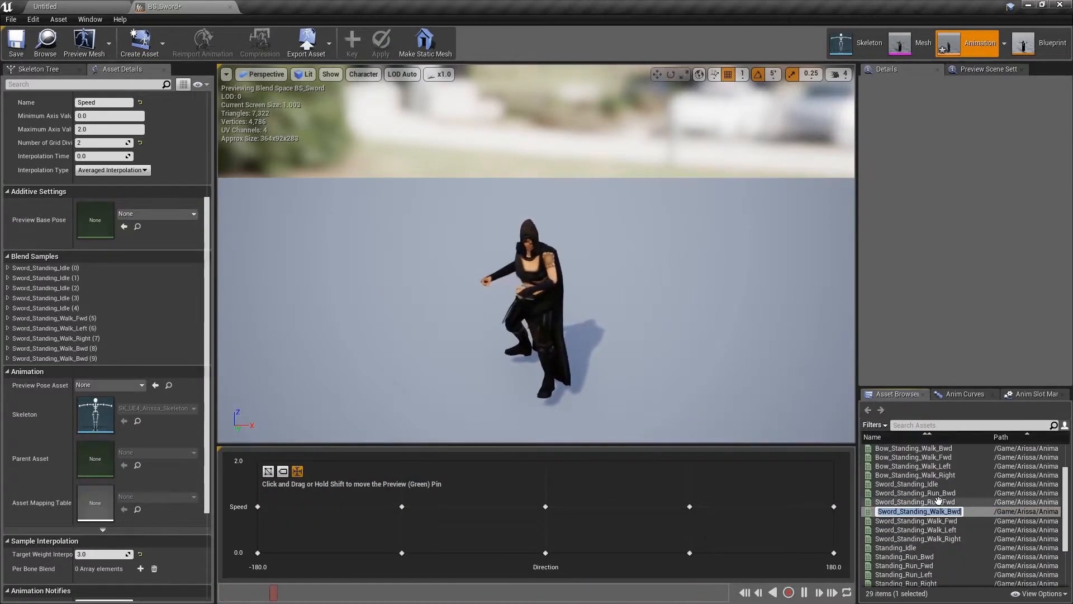
- Along Speed 2.0, place Sword_Standing_Run_Fwd at Direction 0, Walk_Left at -90, Walk_Right at 90, and Run_Bwd at both ends
left_click_drag(939, 502, 545, 460)
left_click_drag(958, 528, 401, 460)
left_click_drag(925, 537, 689, 460)
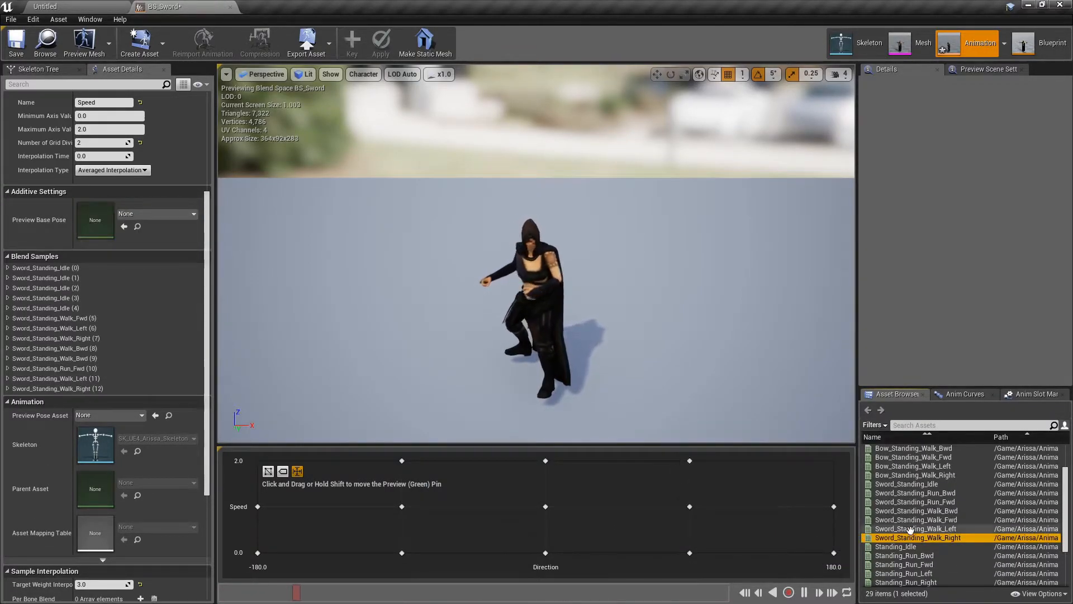
left_click_drag(914, 493, 834, 461)
left_click_drag(959, 494, 250, 460)
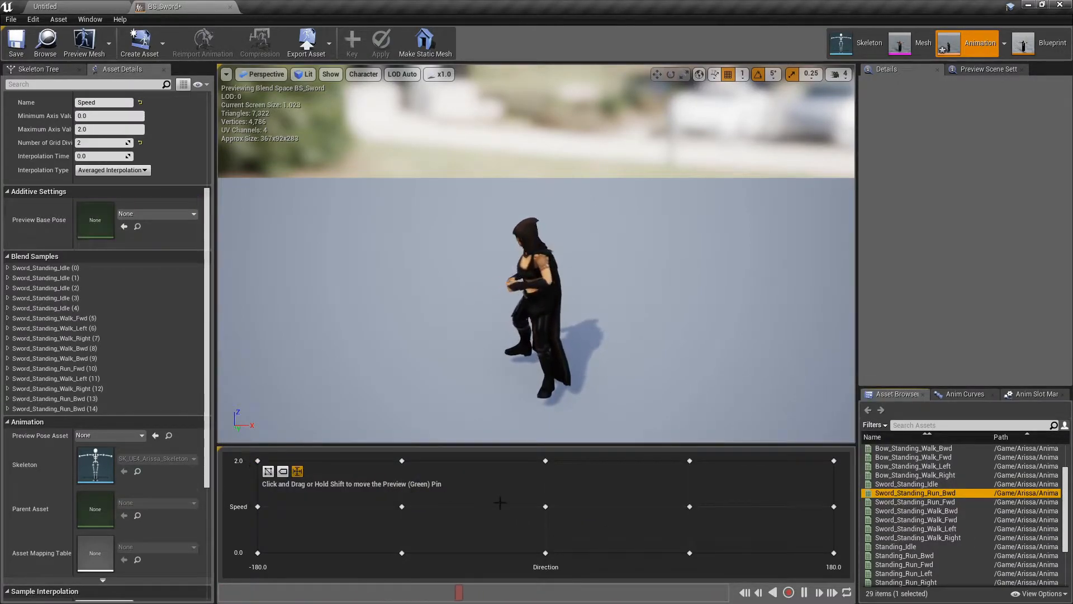
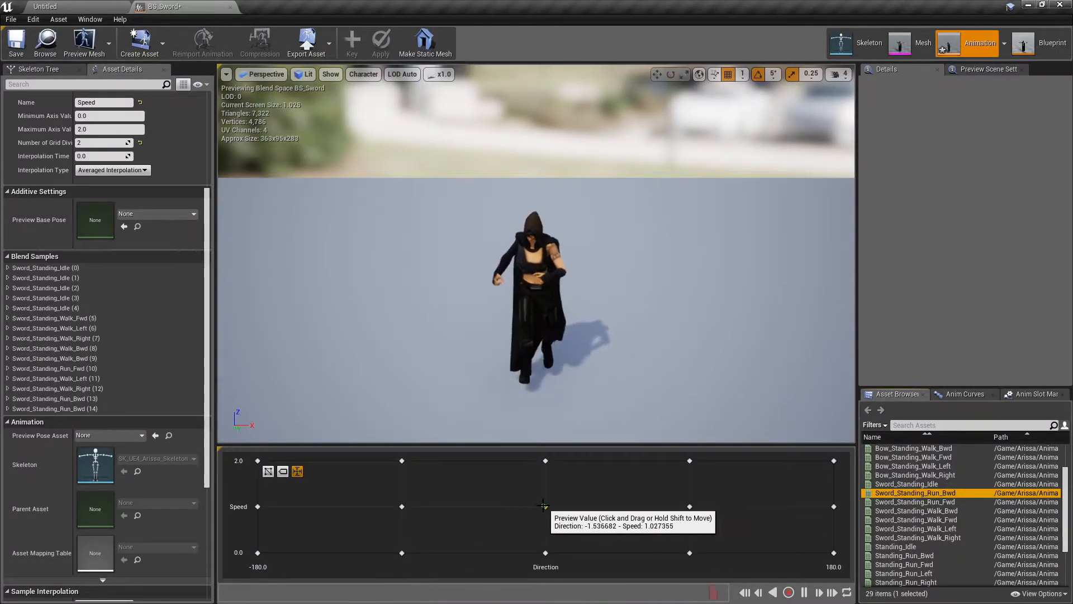
- Pause the forward sword walk preview at its first frame and close BS_Sword
left_click(804, 592)
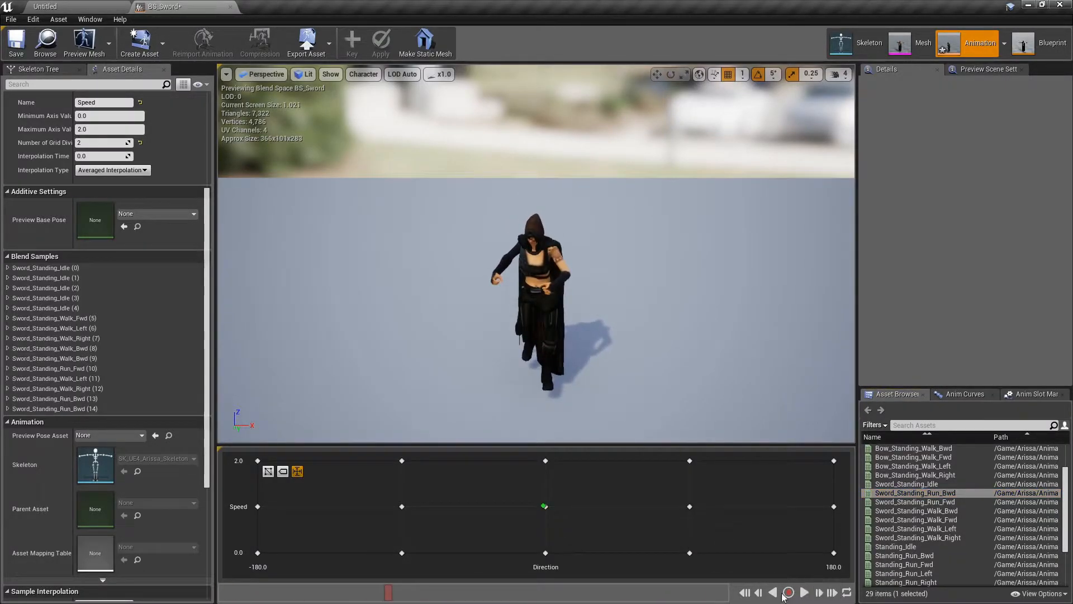
left_click(746, 592)
middle_click(167, 7)
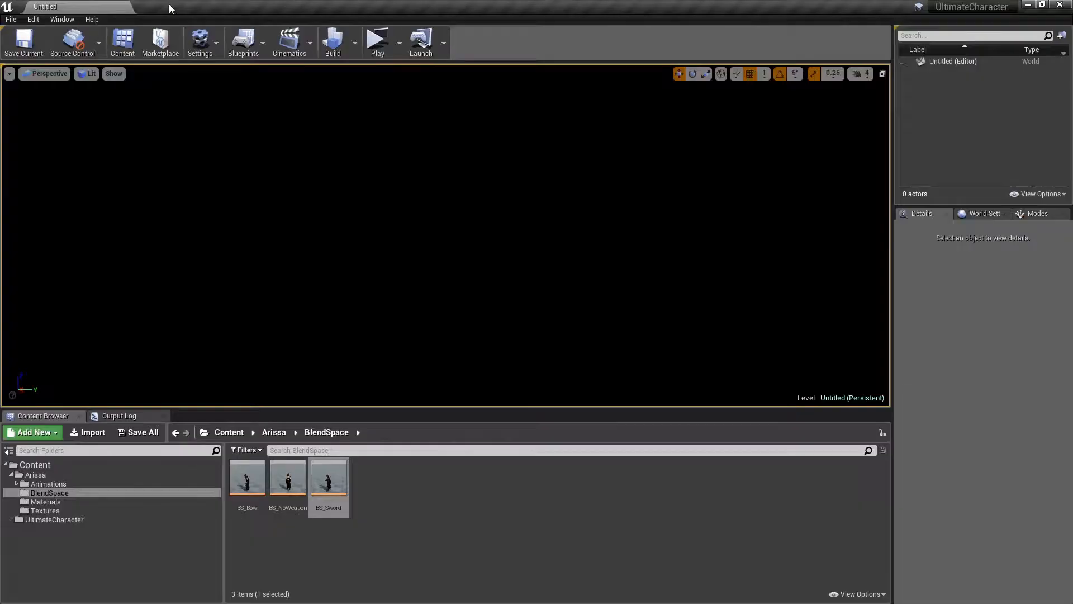
- Create a Blend Space 1D for SK_UE4_Arissa_Skeleton in the BlendSpace folder, name it BS_Aiming, and open it
left_click(397, 512)
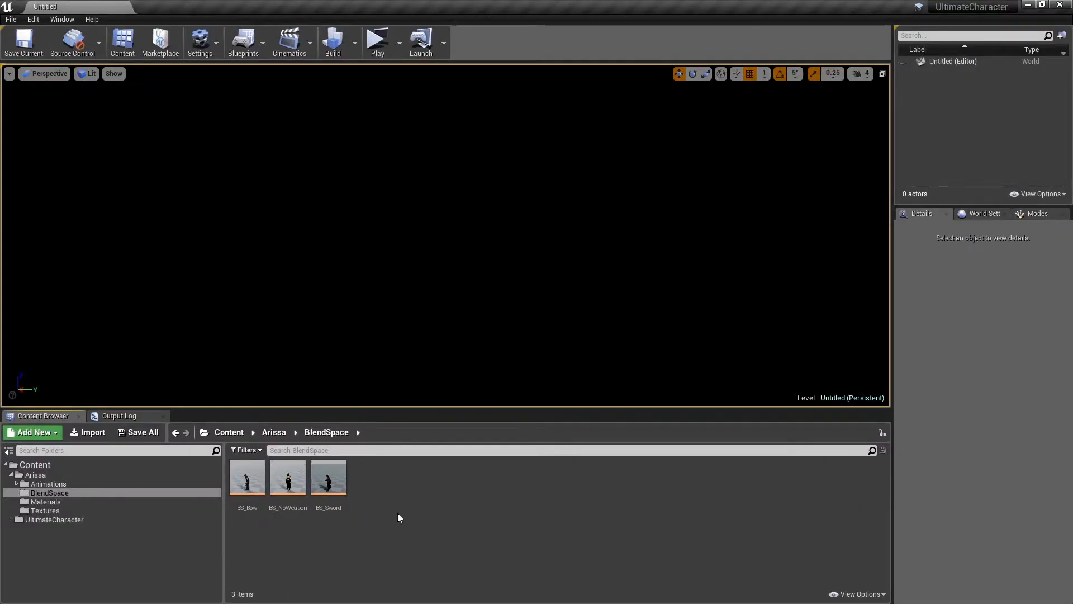
right_click(398, 511)
mouse_move(473, 386)
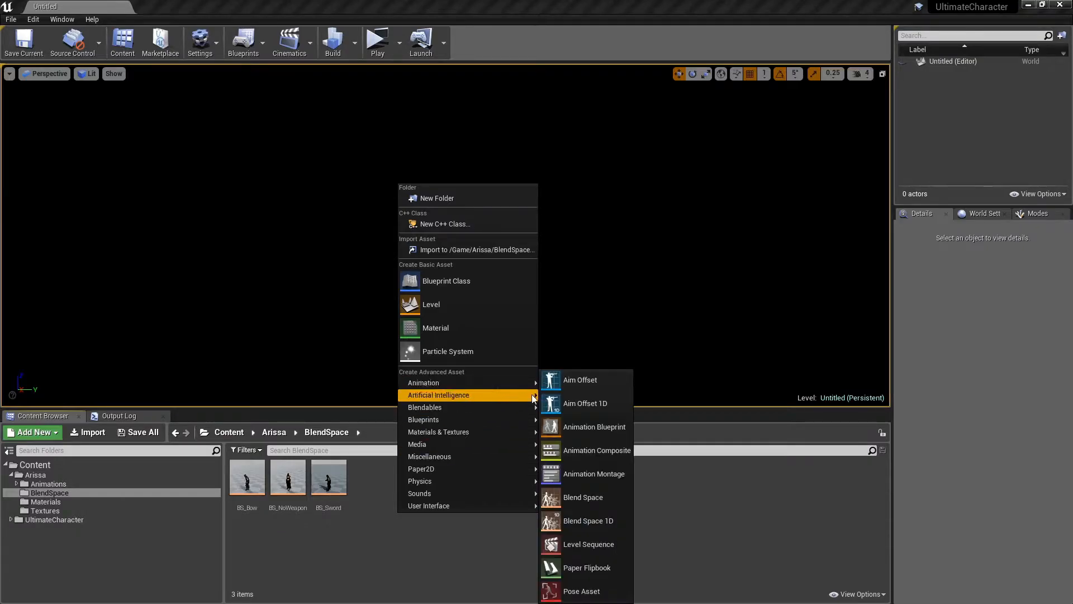
left_click(588, 519)
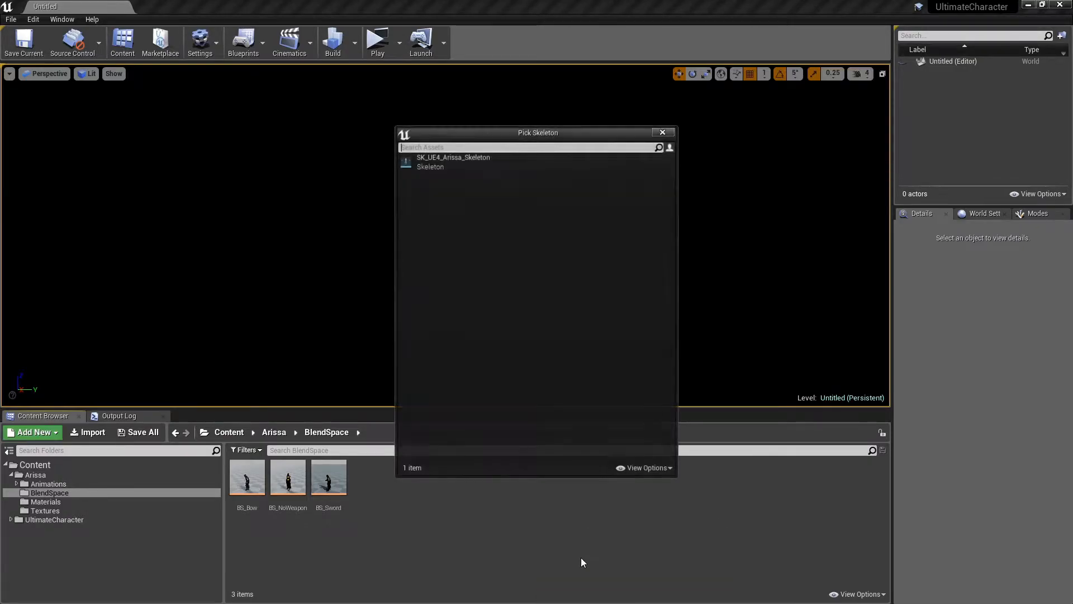
left_click(457, 162)
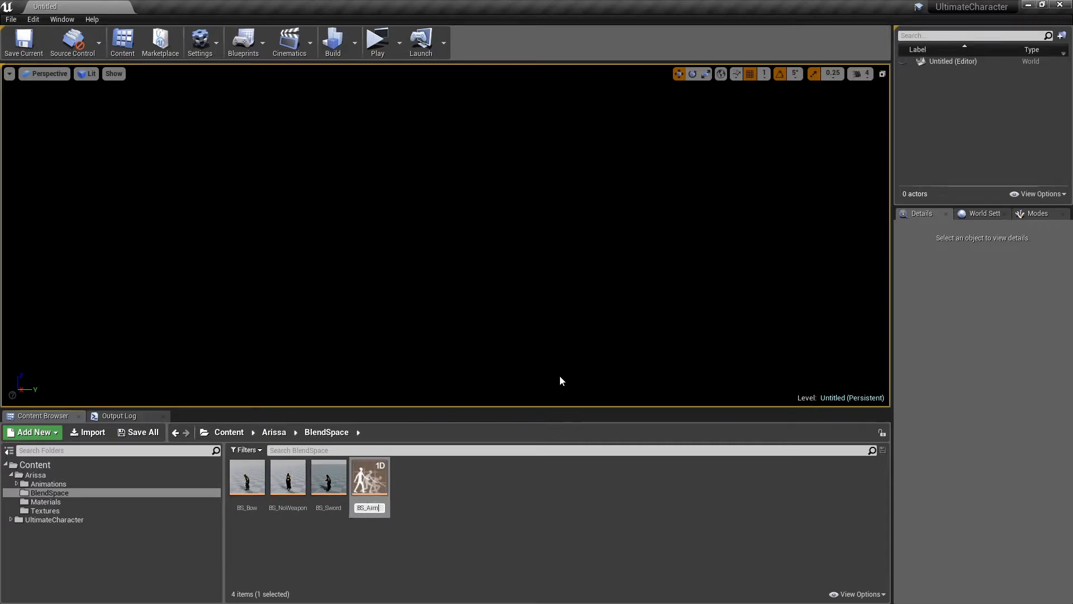
key("Return")
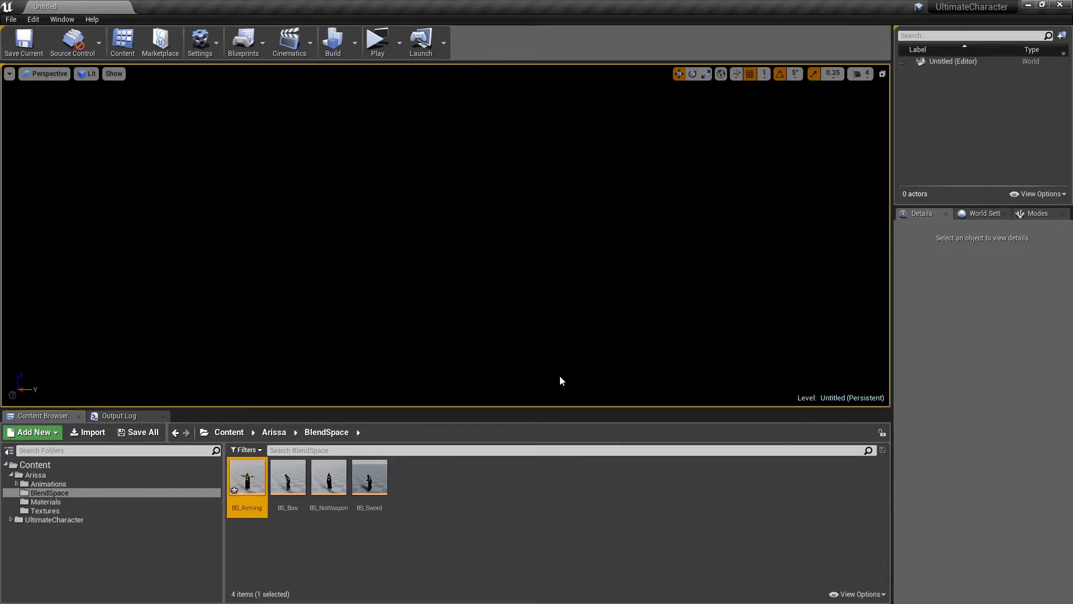
double_click(246, 481)
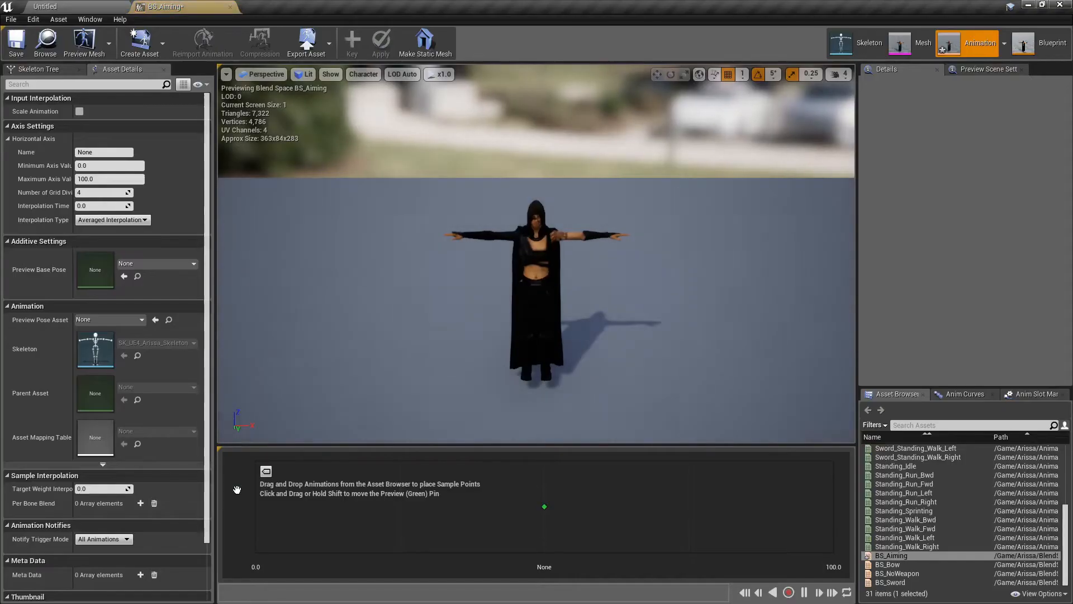
- Name the horizontal axis Bending, with a maximum value of 1.0 and 1 grid division
left_click(91, 151)
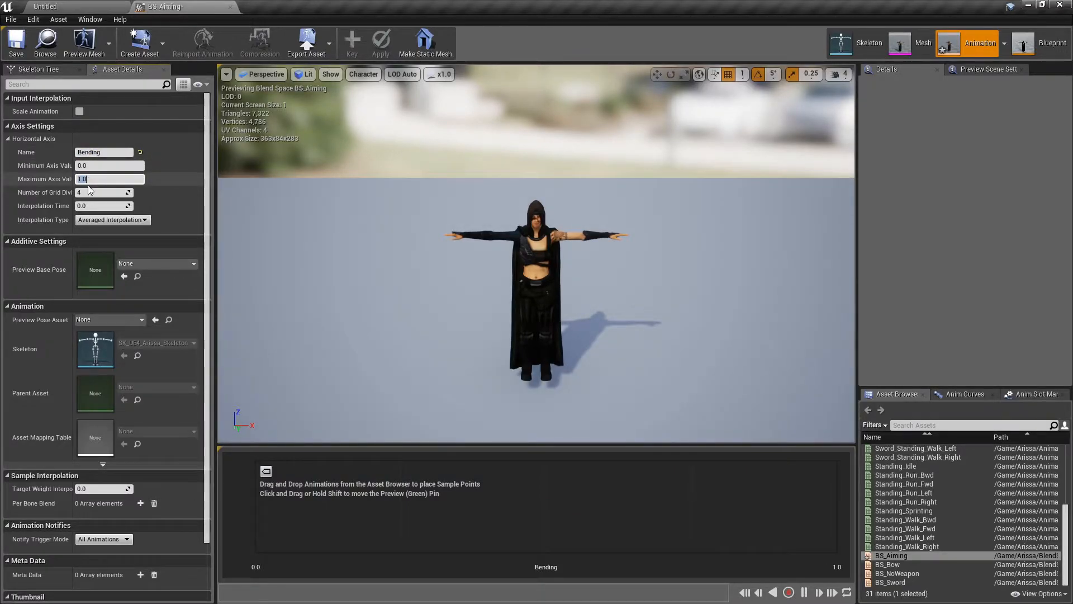
left_click(89, 191)
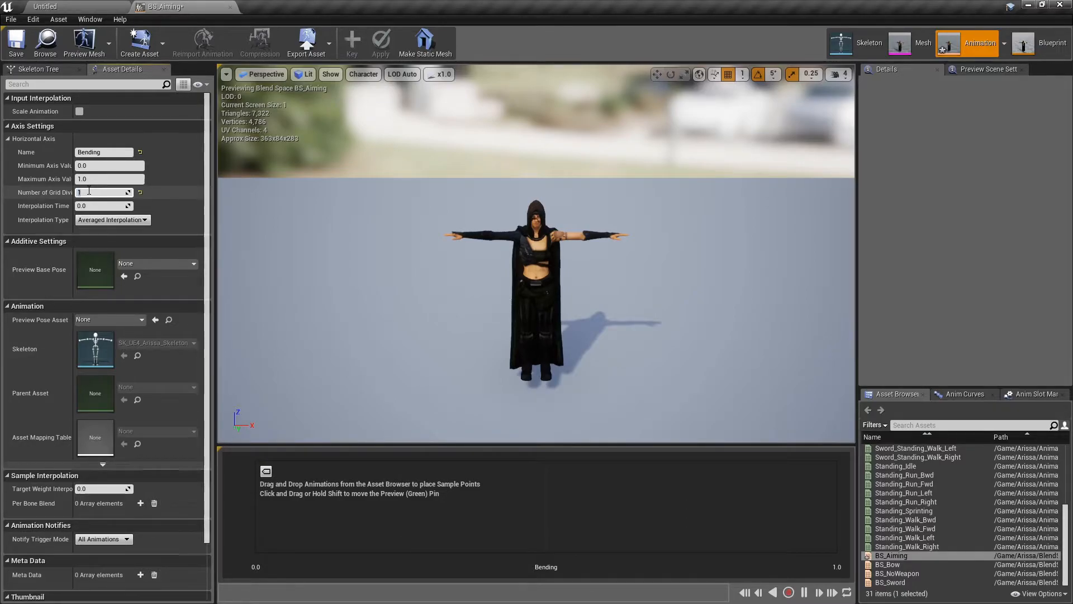
- Open the Bow_Standing_Aiming animation, play it in close view, and stop it at its first frame
scroll(957, 479, "up", 5)
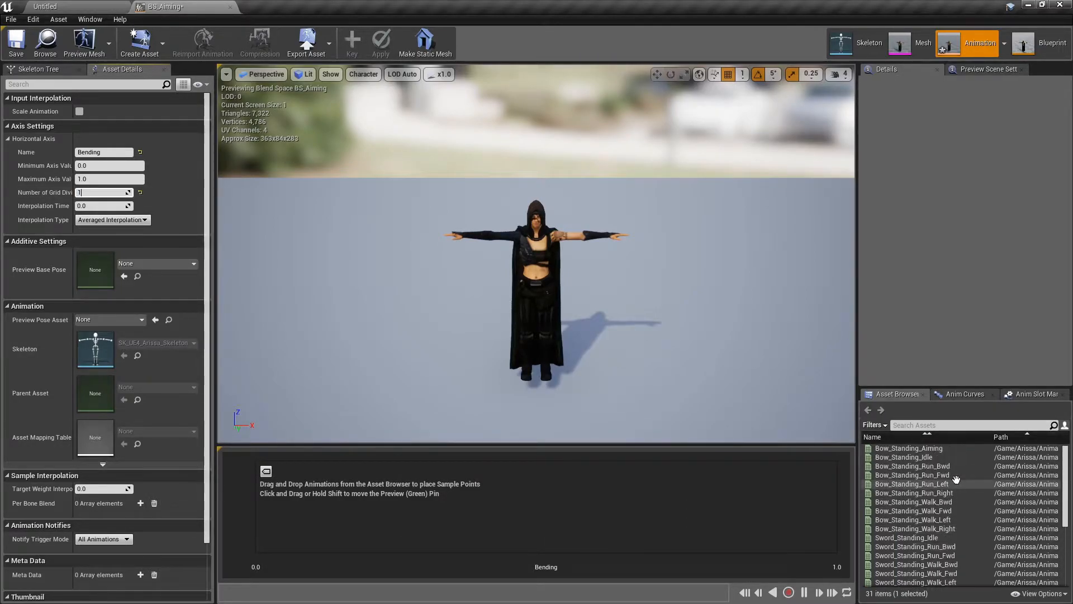
double_click(902, 447)
left_click(901, 447)
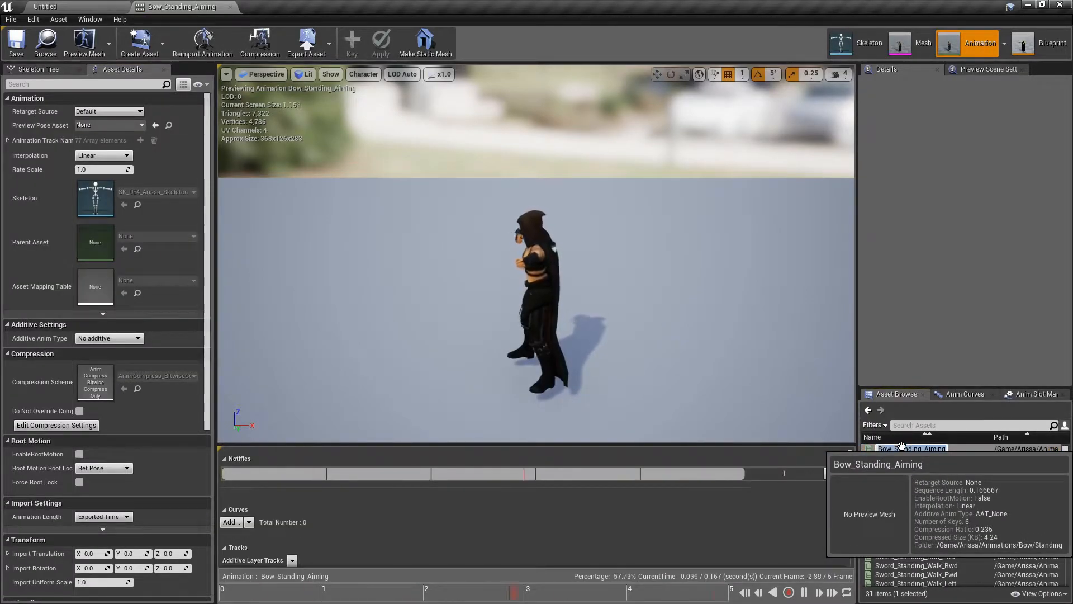
left_click(804, 592)
left_click(798, 596)
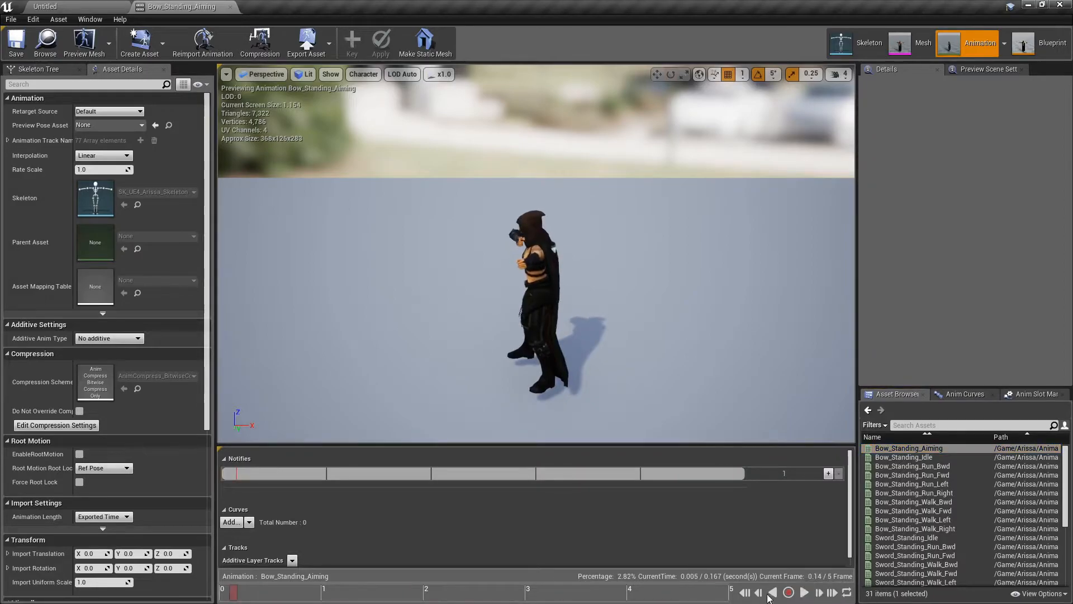
key("w")
right_click_drag(501, 272, 495, 248)
key("s")
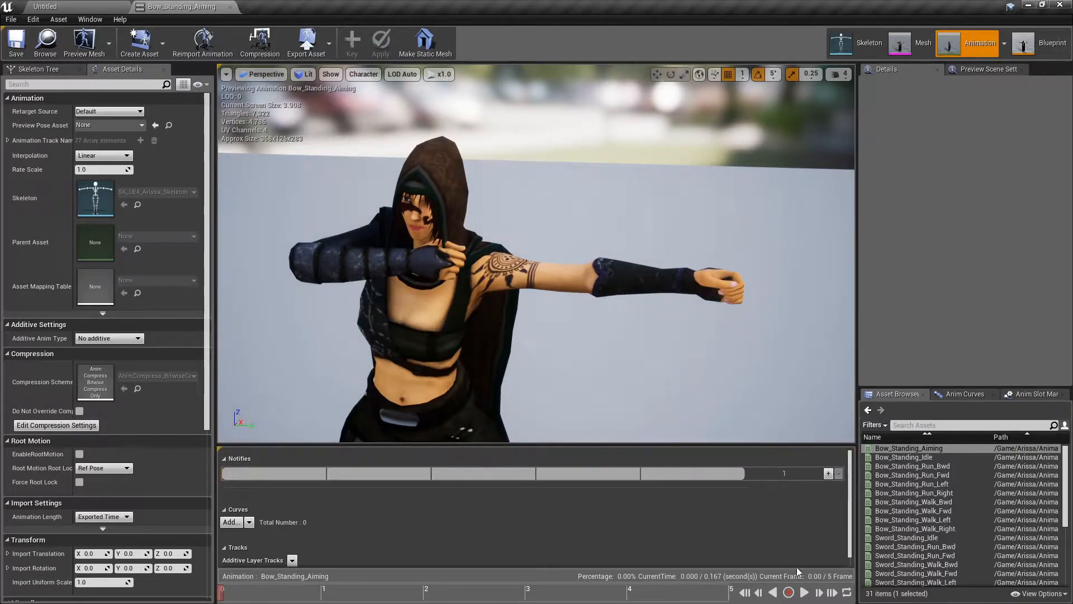
left_click(803, 592)
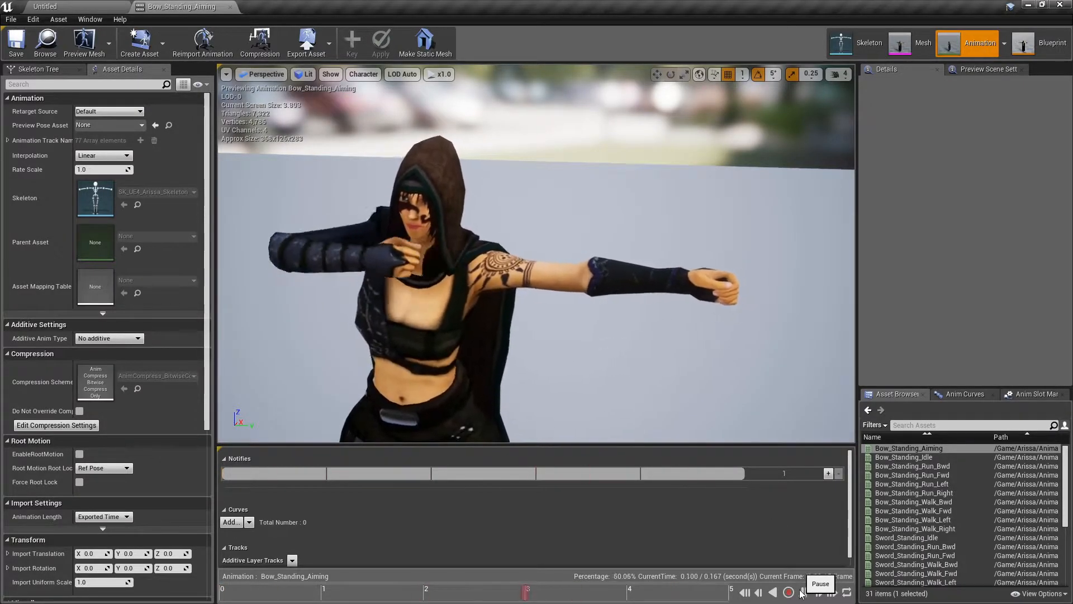
left_click(744, 592)
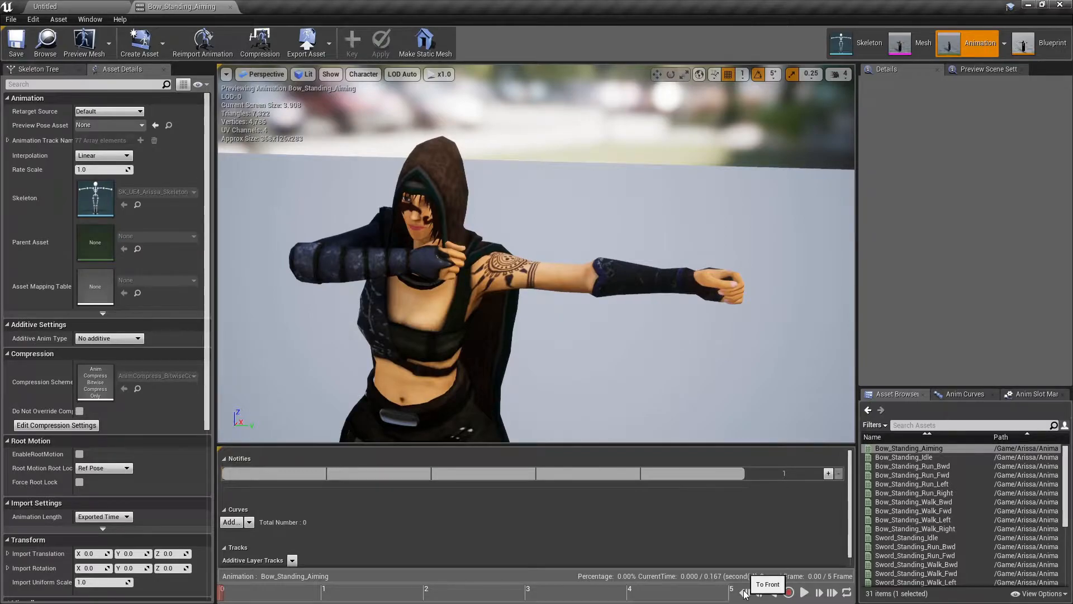
- Create an animation from the current pose in Arissa/Animations/Bow/Standing, named Bow_Standing_Aiming_1
left_click(146, 47)
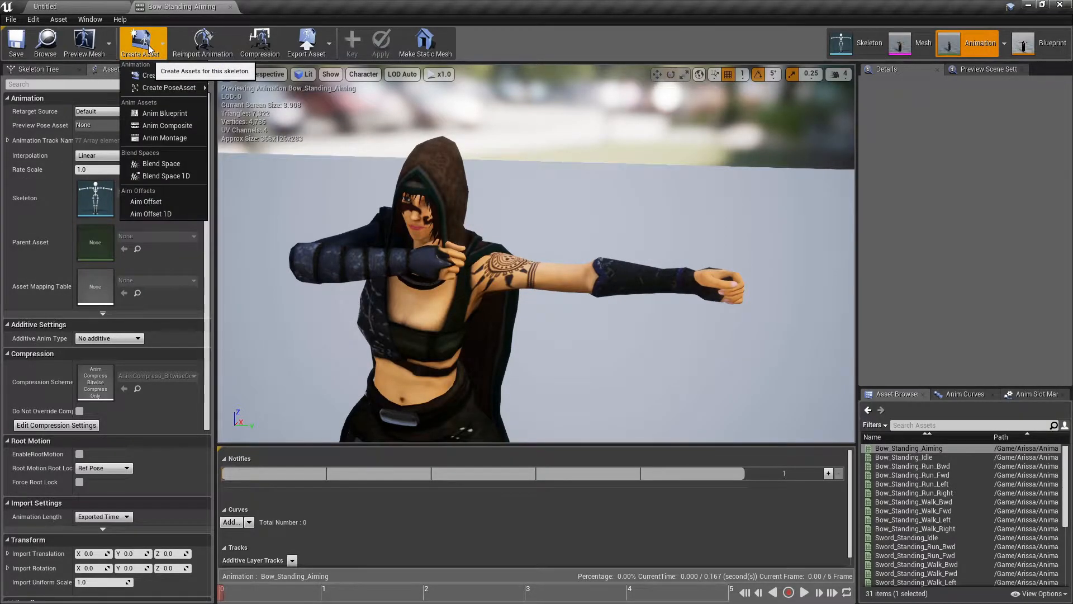
mouse_move(160, 75)
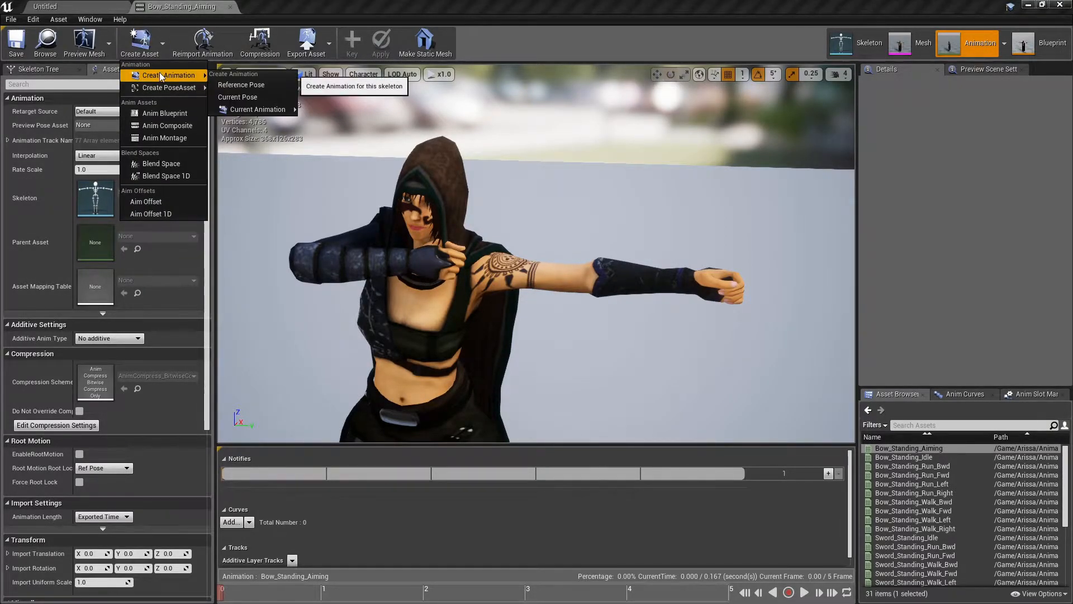
left_click(236, 97)
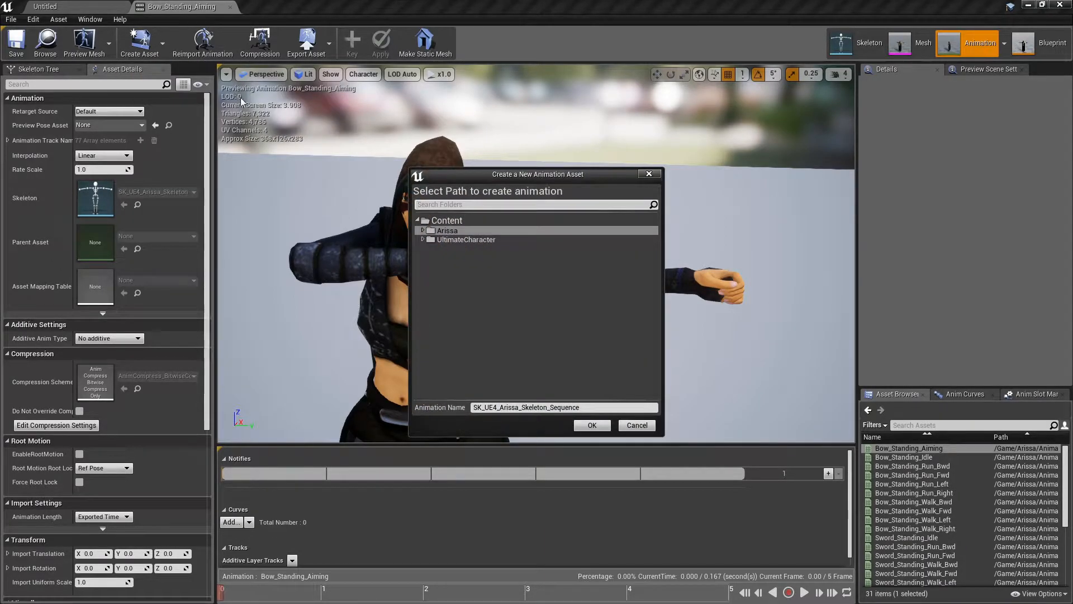
double_click(461, 230)
double_click(460, 239)
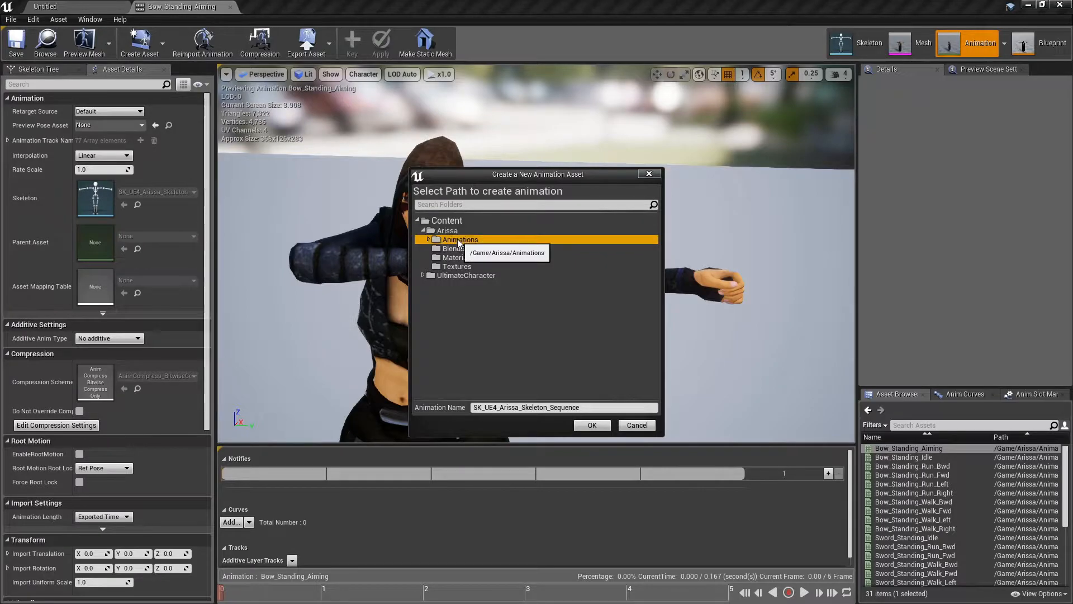
double_click(455, 248)
left_click(468, 257)
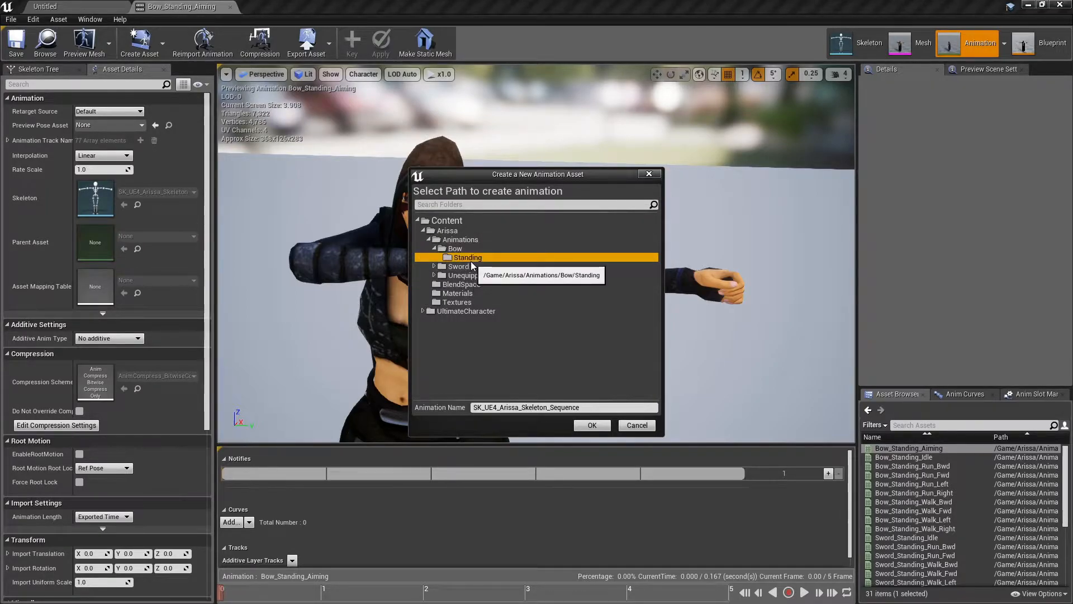
left_click(587, 407)
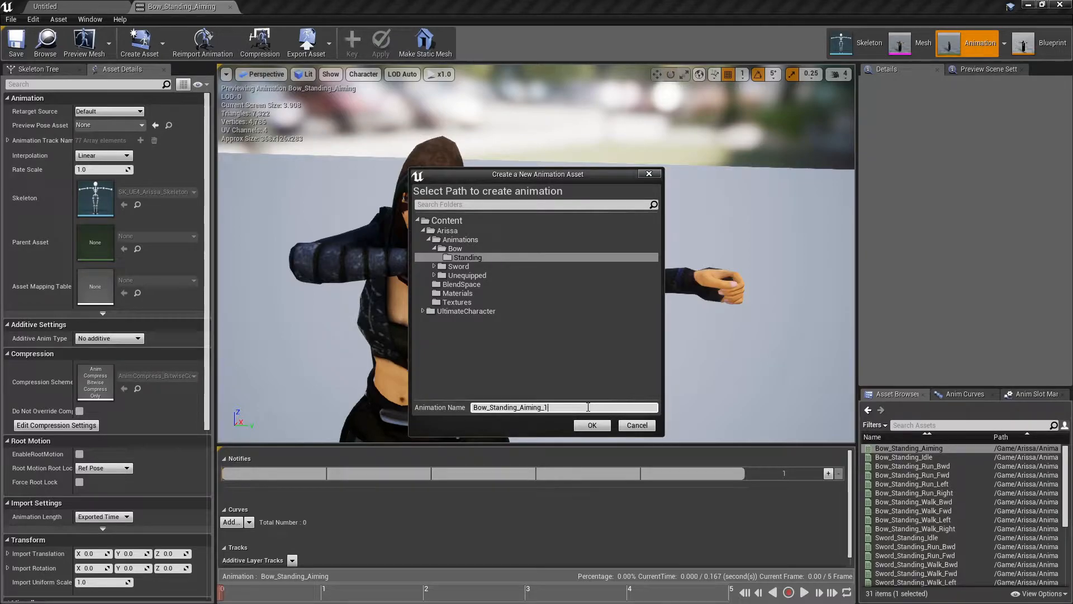
left_click(592, 425)
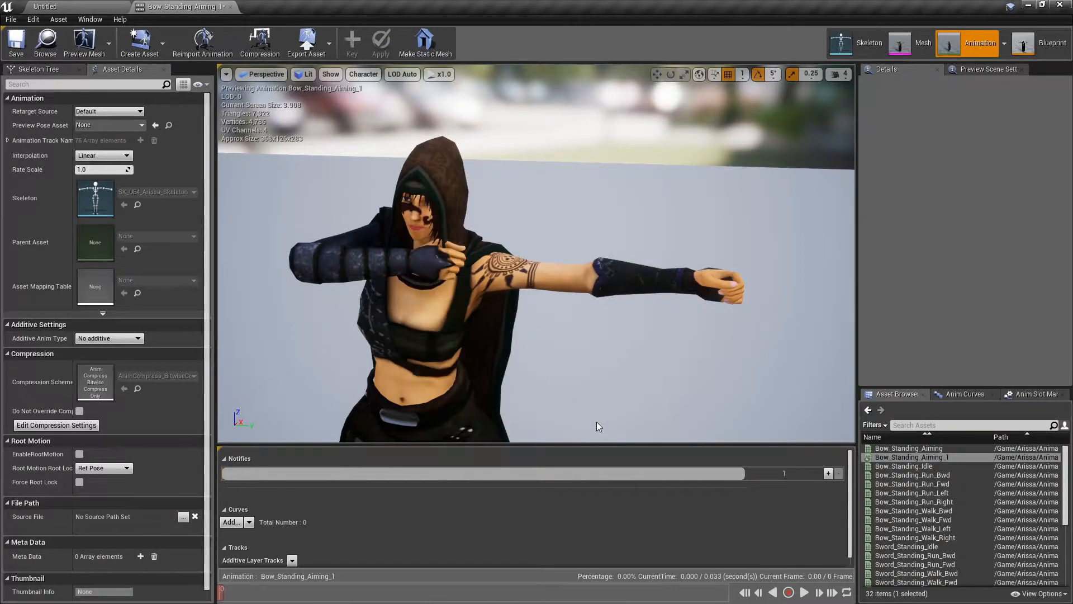
- Create an animation from the last frame of Bow_Standing_Aiming in Arissa/Animations/Bow/Standing, named Bow_Standing_Aiming_2
double_click(900, 448)
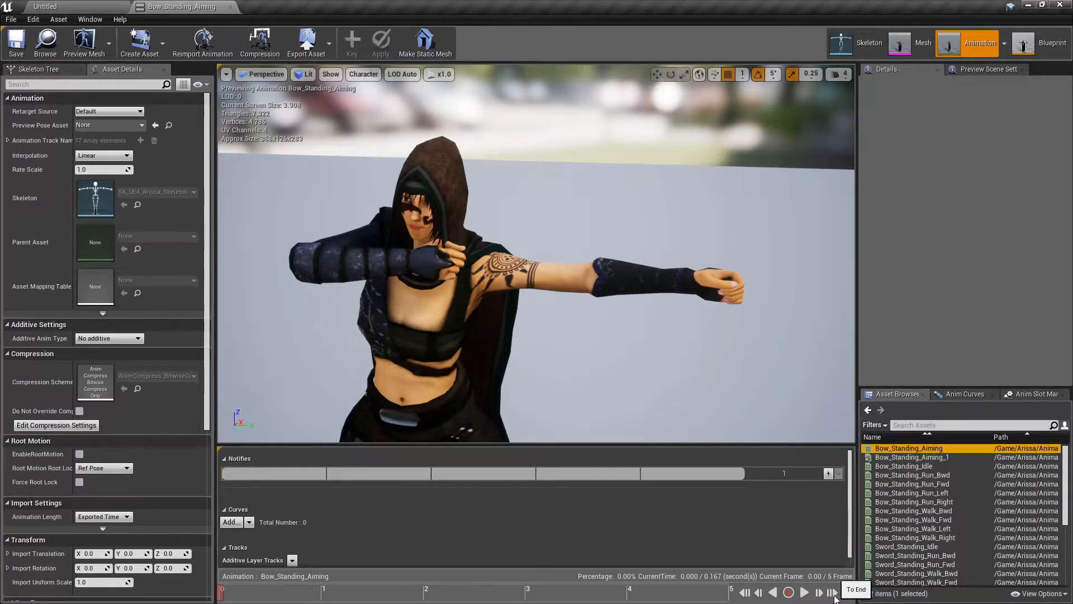
left_click(834, 594)
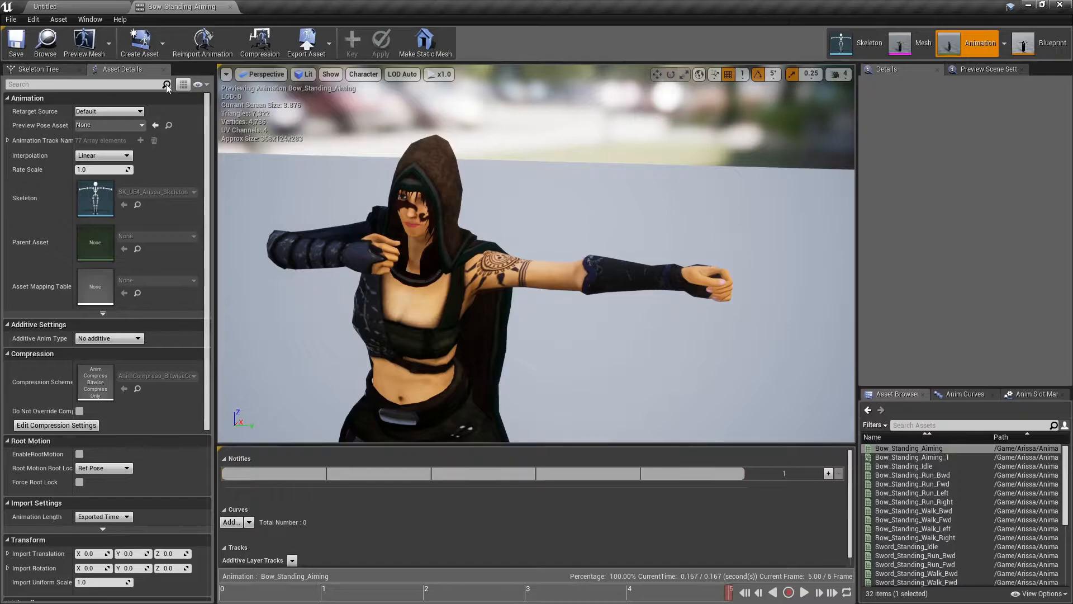
left_click(155, 44)
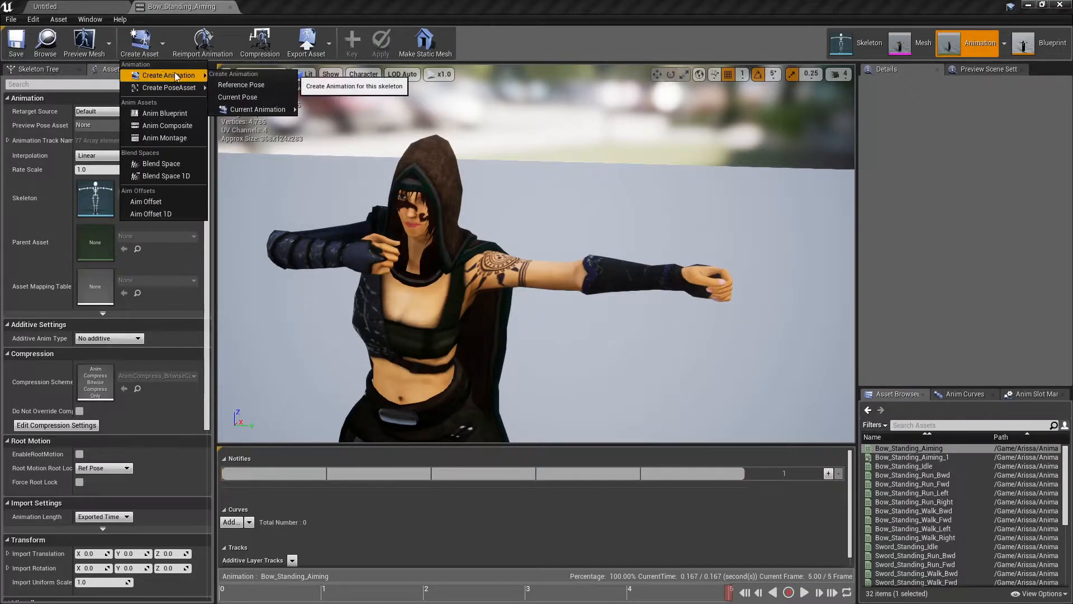
left_click(253, 93)
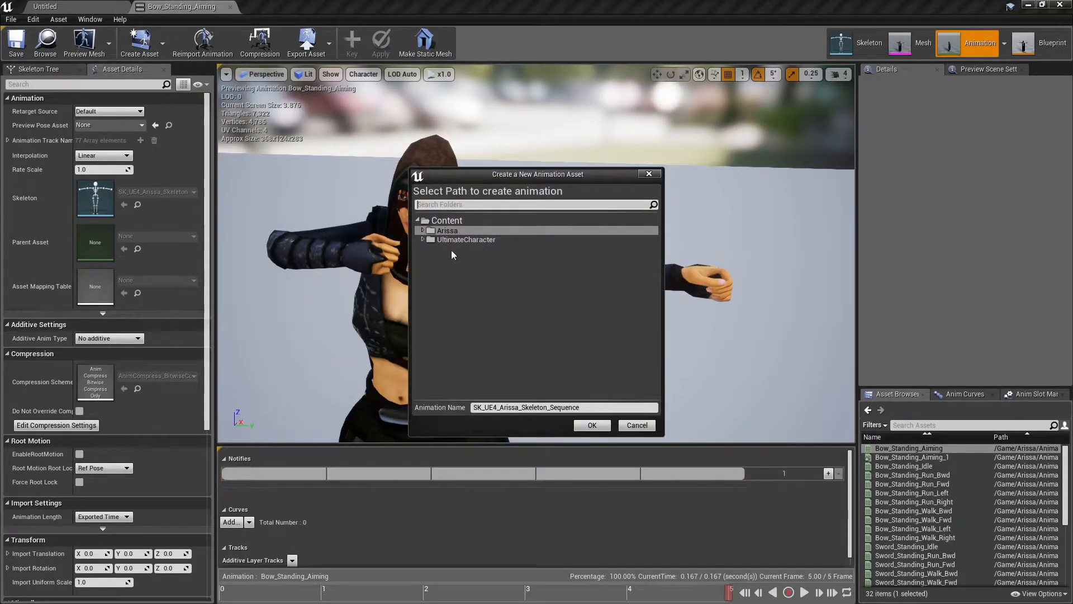
double_click(469, 231)
double_click(470, 239)
double_click(455, 248)
left_click(467, 257)
left_click(602, 407)
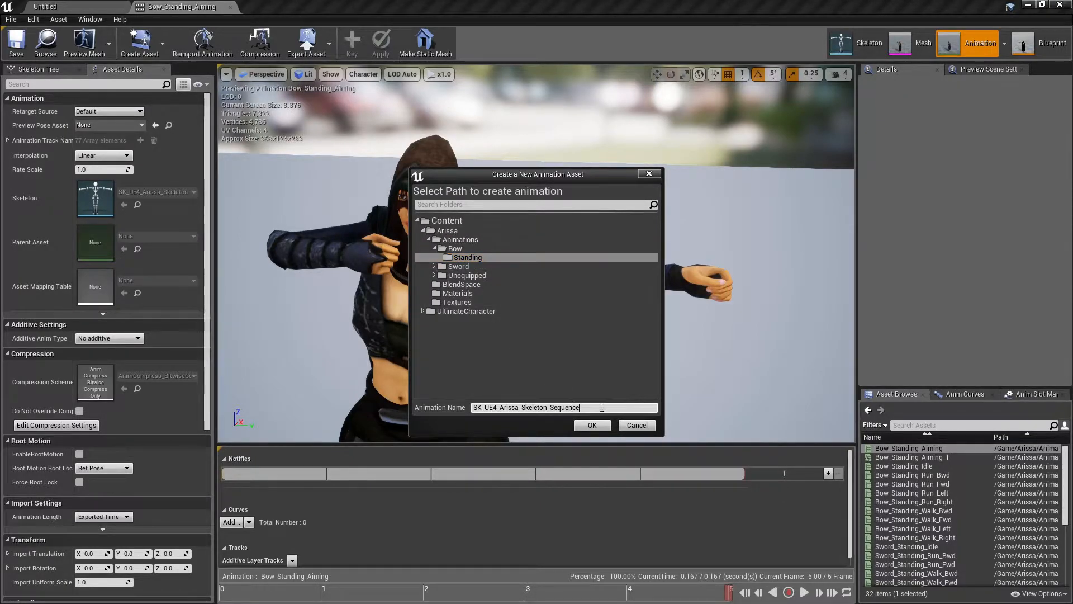
double_click(602, 407)
type("Bow_Standing_Aiming_2")
left_click(592, 425)
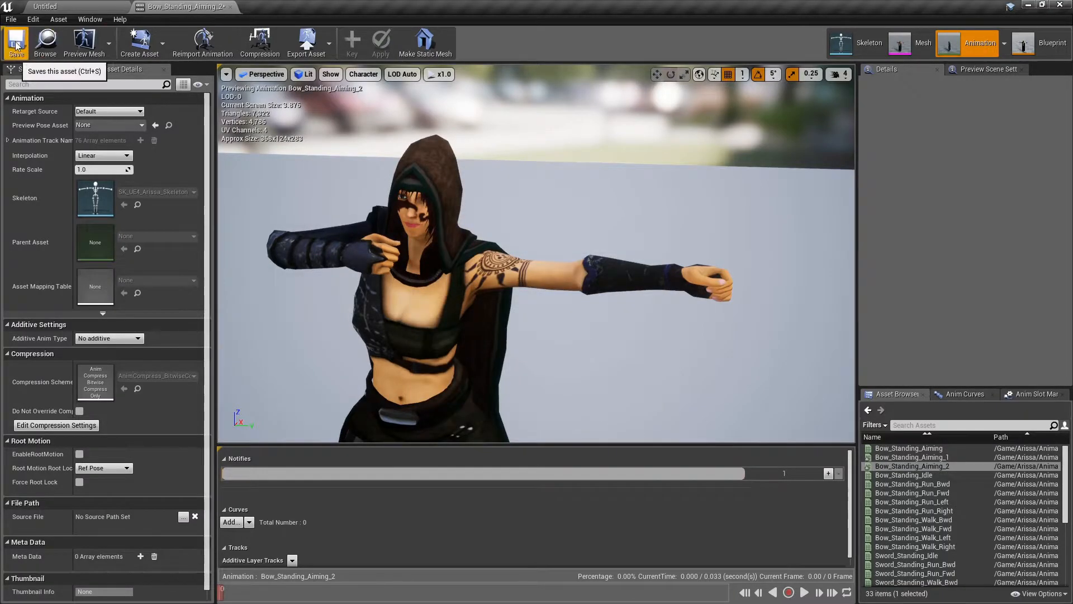
- Save the Bow_Standing_Aiming_1 animation and reopen the BS_Aiming Blend Space
left_click(911, 457)
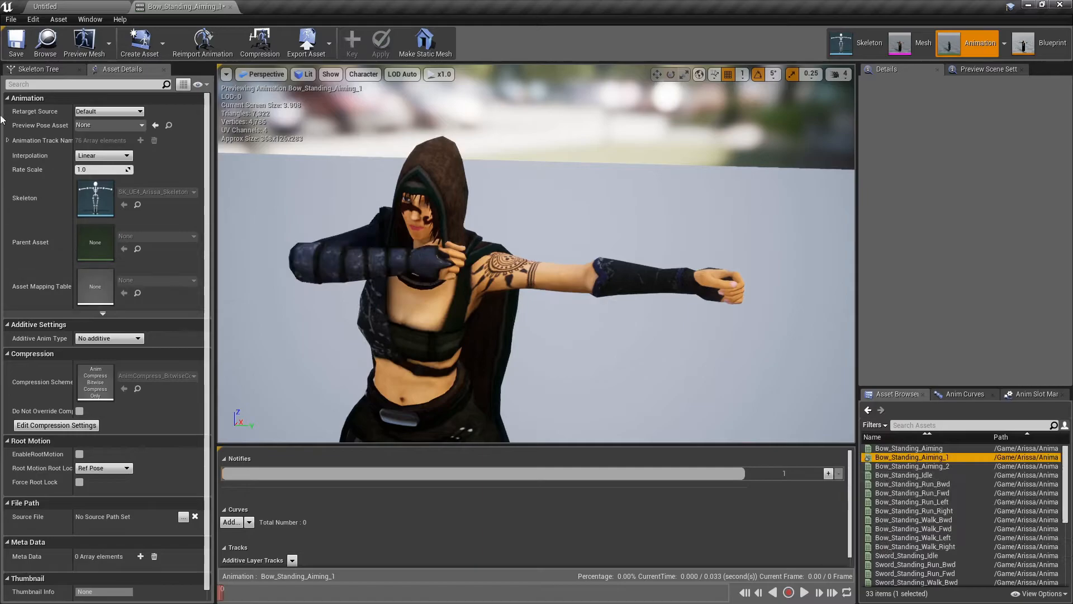
left_click(16, 52)
scroll(908, 559, "down", 6)
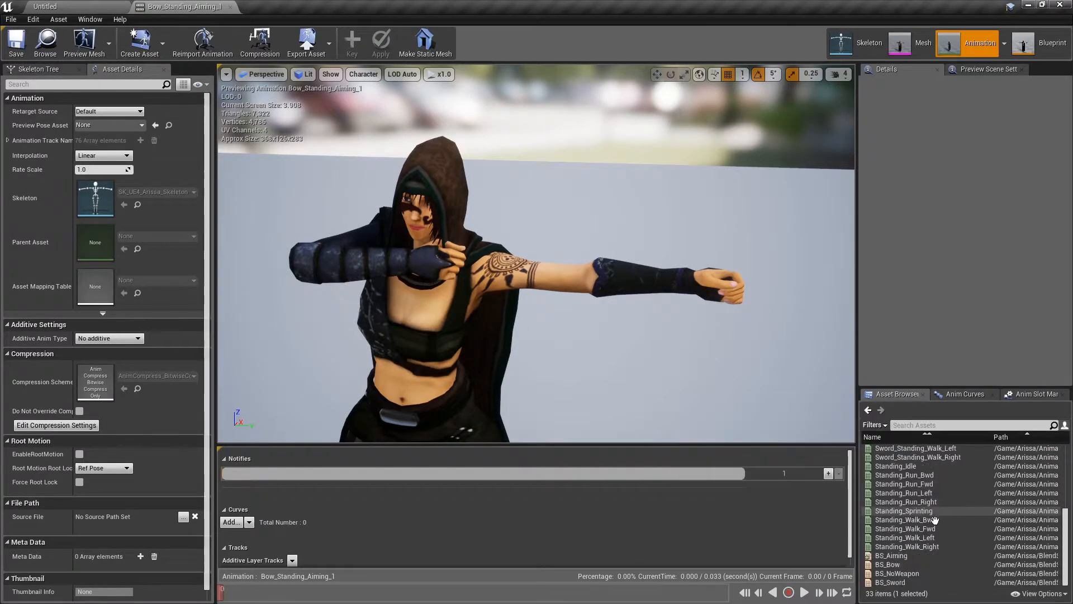
double_click(908, 556)
- Place Bow_Standing_Aiming_1 at Bending 0.0 and Bow_Standing_Aiming_2 at 1.0, preview the blend, and save BS_Aiming
scroll(939, 494, "up", 6)
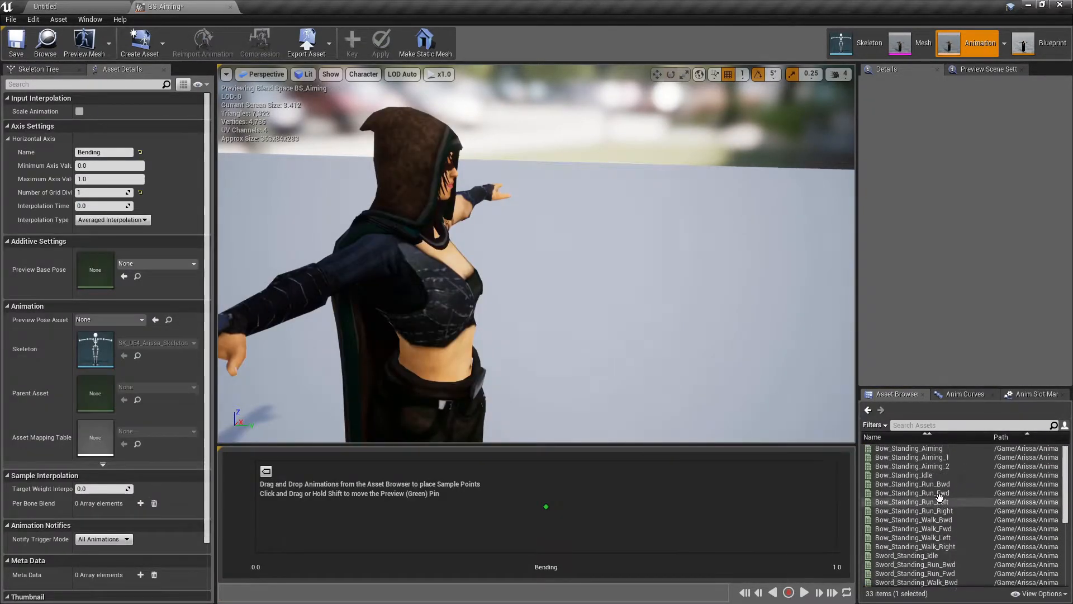
left_click_drag(928, 457, 253, 509)
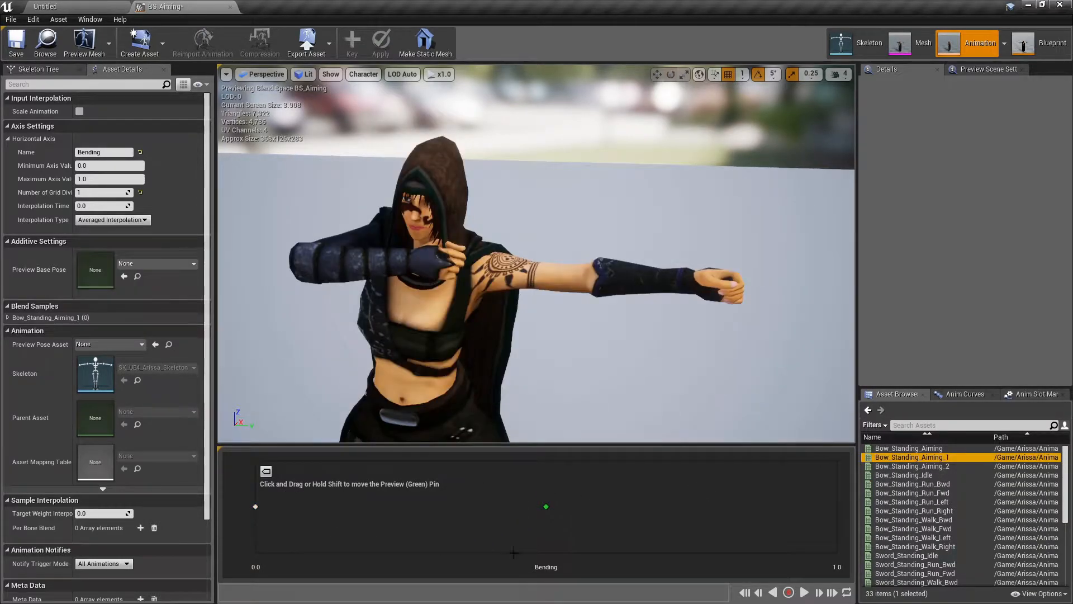
left_click(913, 466)
left_click_drag(913, 468, 838, 511)
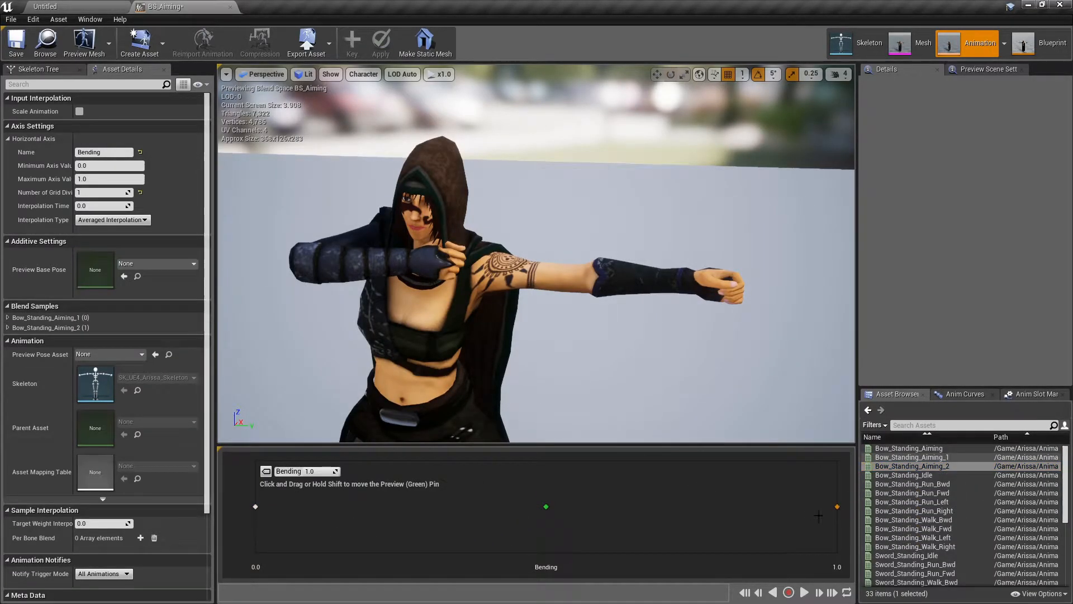
left_click_drag(525, 504, 273, 512)
left_click(17, 44)
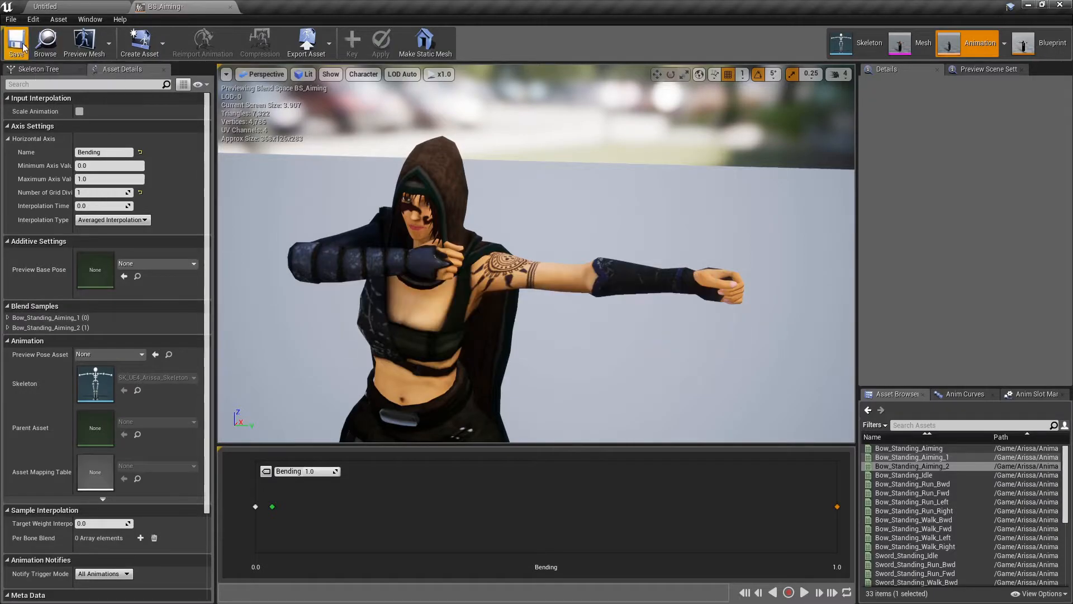
- In the Anim Graph of AnimBP_Arissa, add a new state machine and name it GroundLoco
left_click(1053, 45)
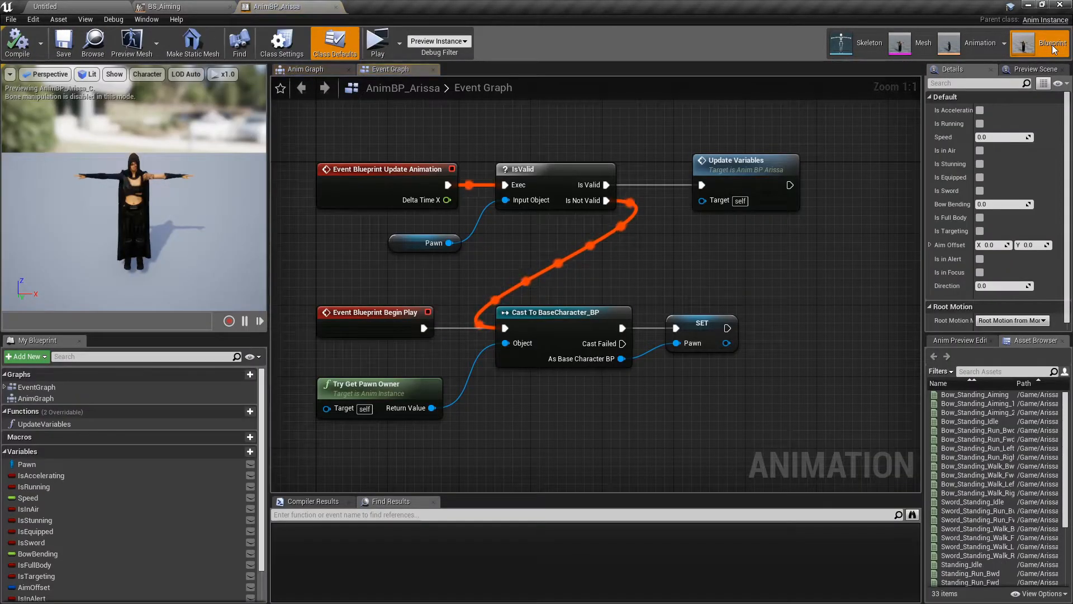
left_click(302, 69)
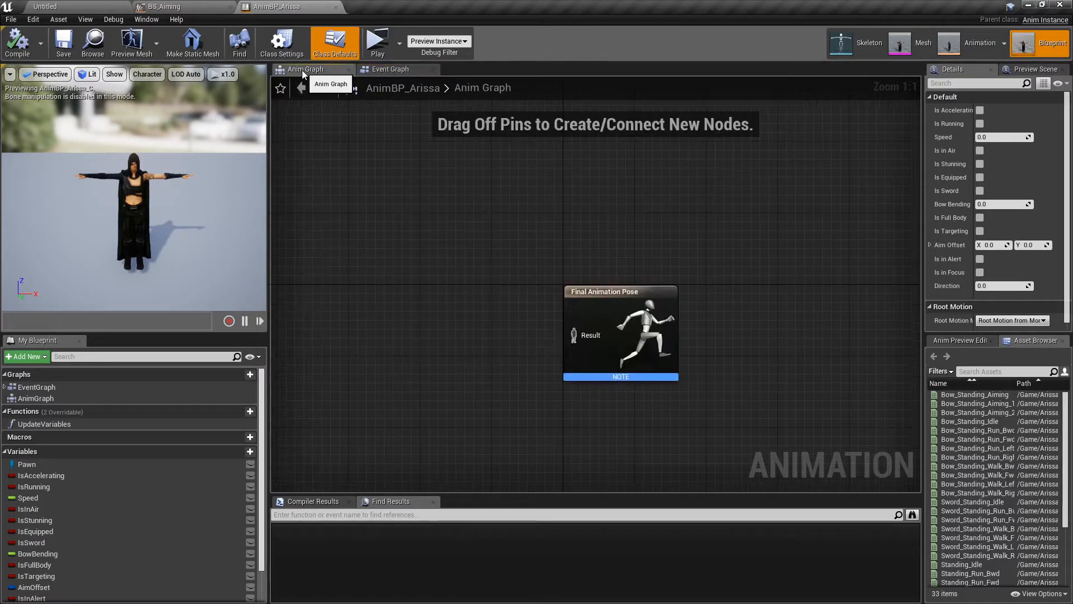
right_click_drag(369, 361, 447, 263)
right_click(447, 263)
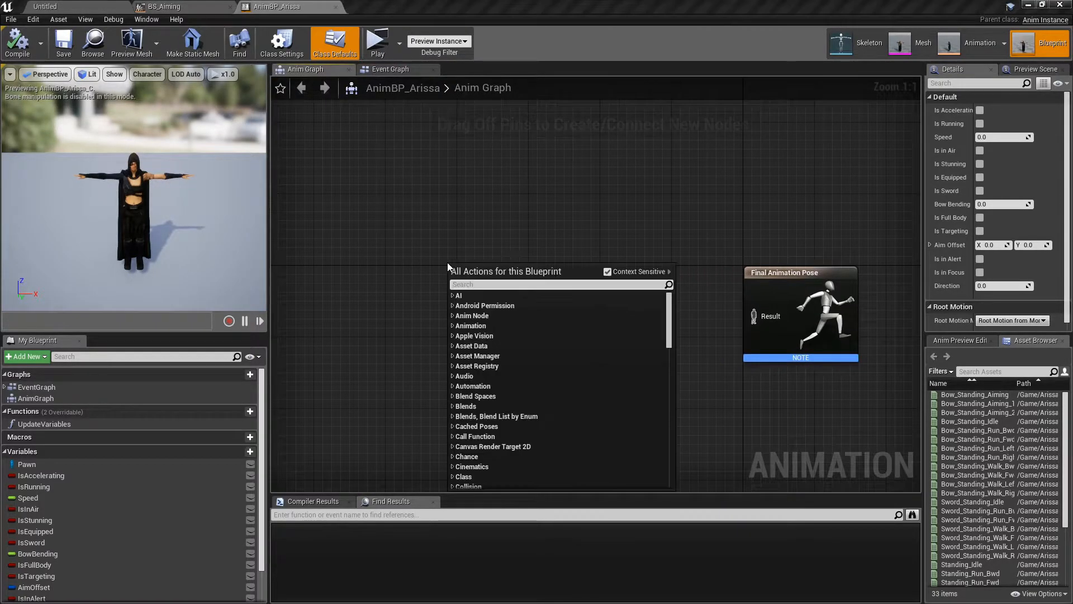
type("state machine")
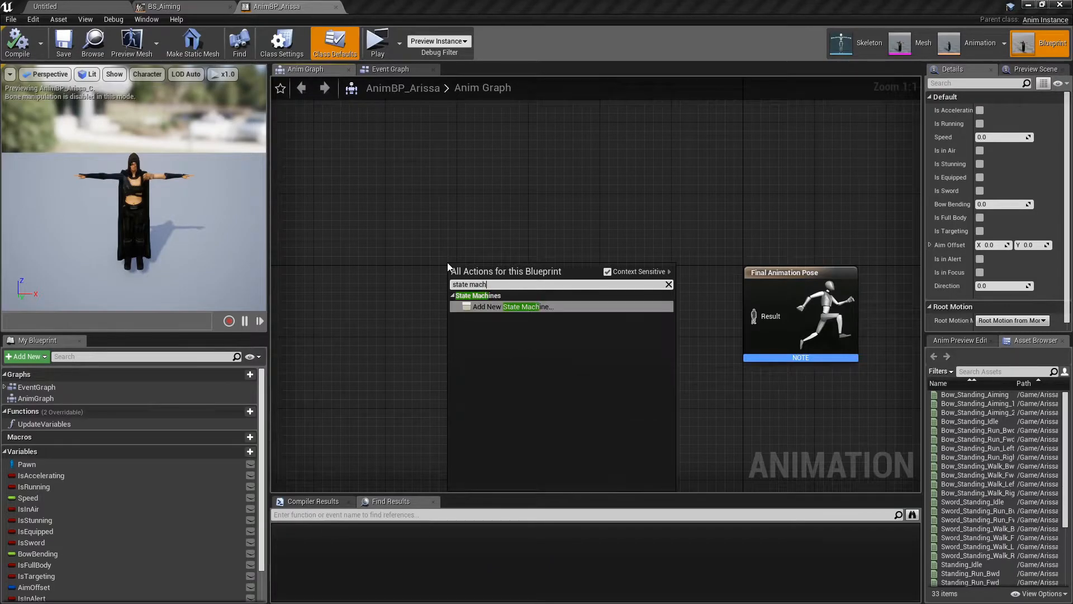
key("Return")
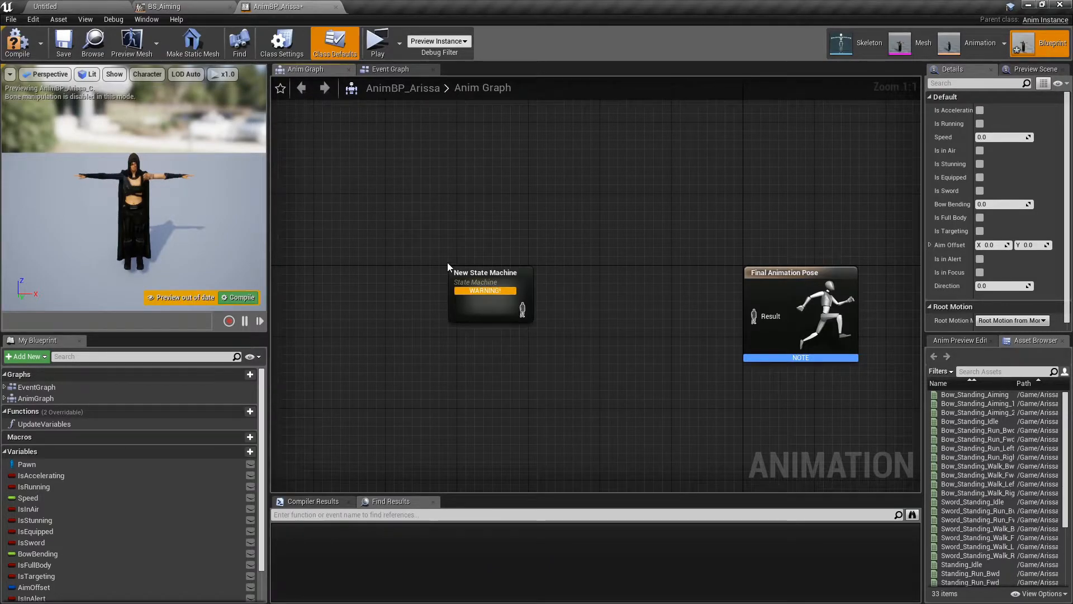
double_click(494, 272)
type("Groun")
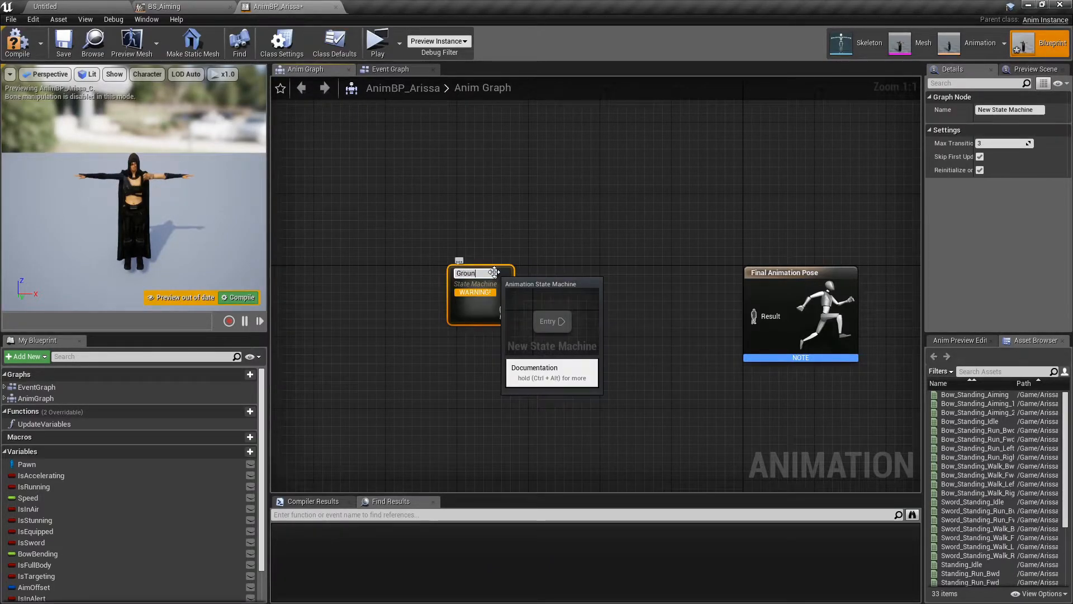
type("dLoco")
key("Return")
- Move the GroundLoco node farther up and away from the Final Animation Pose, and compile and save the Blueprint
right_click_drag(494, 272, 583, 317)
left_click_drag(582, 317, 454, 201)
left_click(18, 43)
left_click(64, 44)
- Connect the GroundLoco output to a new Save cached pose node and position that node beside it
type("ca")
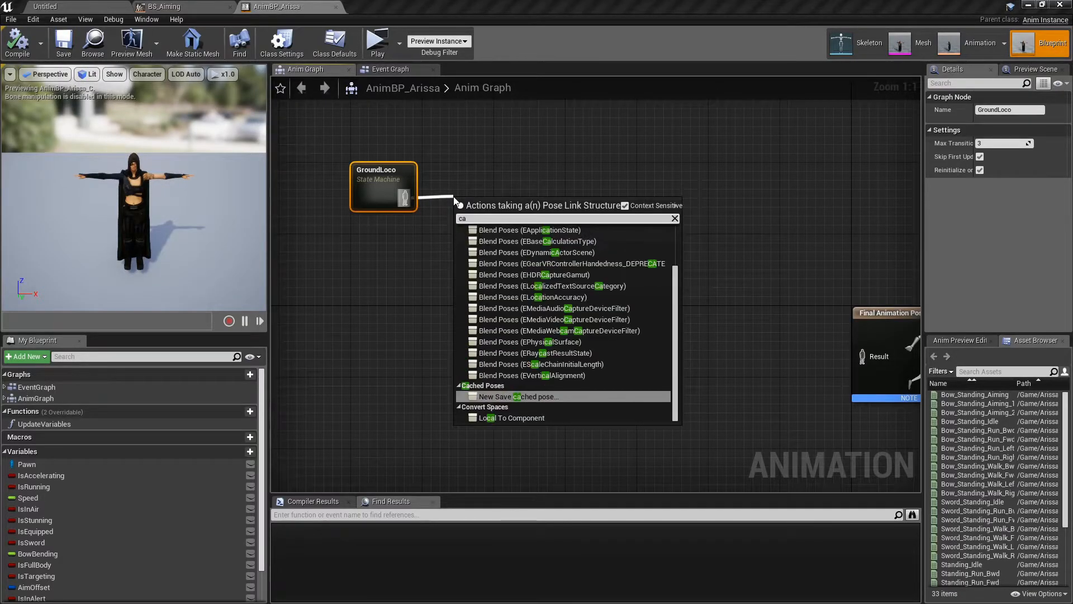
left_click(569, 397)
left_click_drag(521, 210, 529, 204)
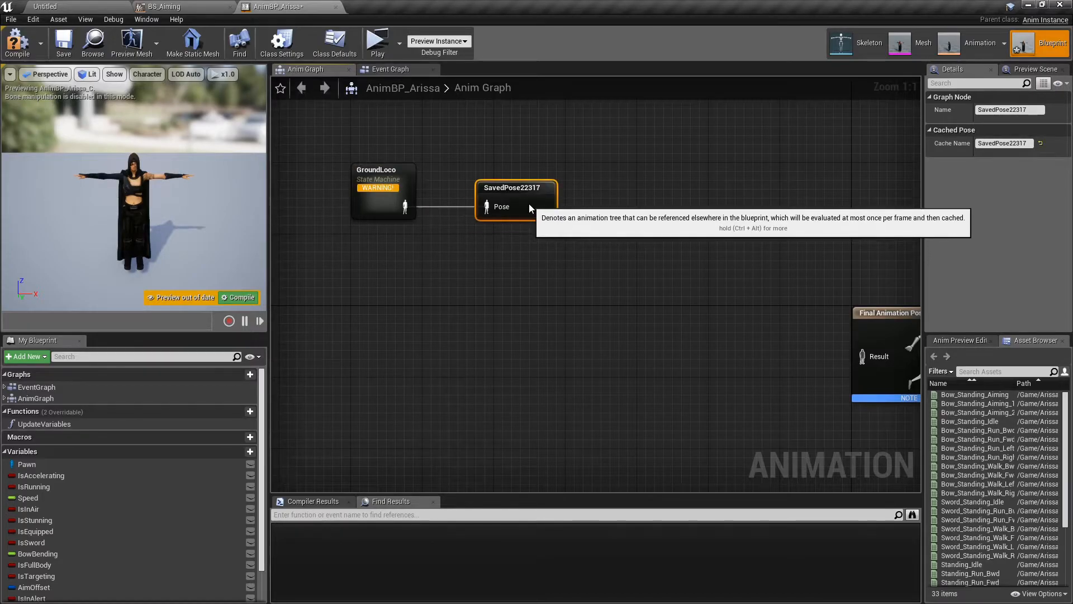
- Rename the saved cached pose GroundCache, and compile and save the Blueprint
double_click(505, 187)
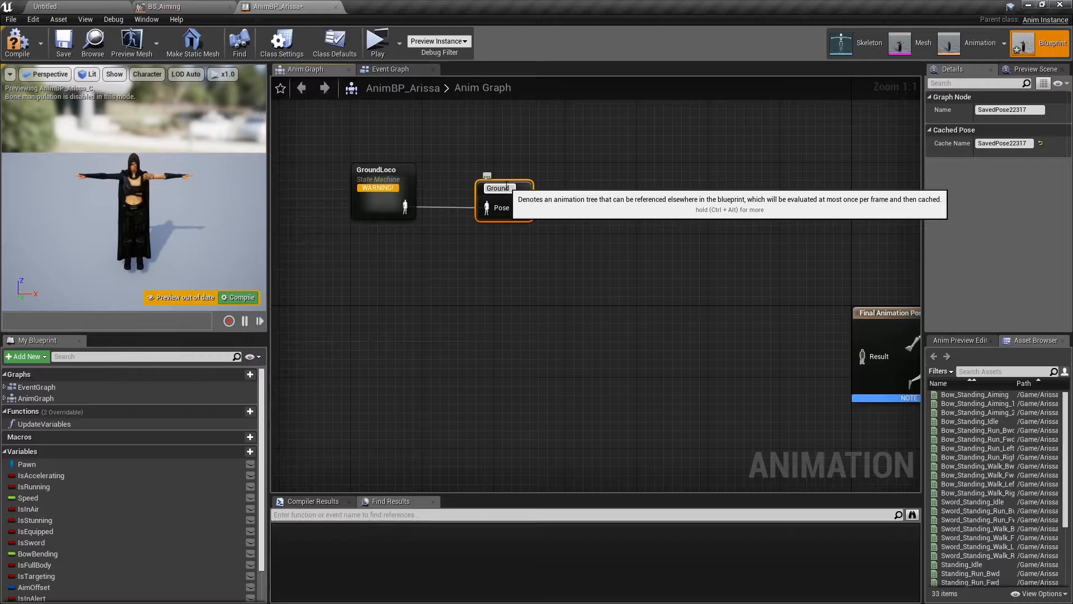
type("GroundCache")
key("Return")
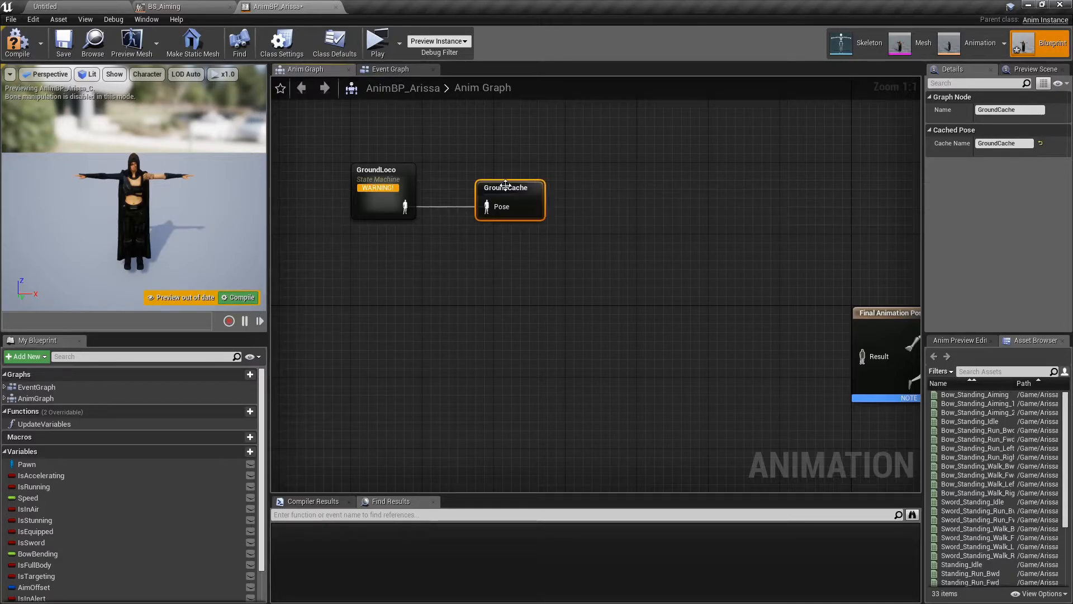
left_click(17, 42)
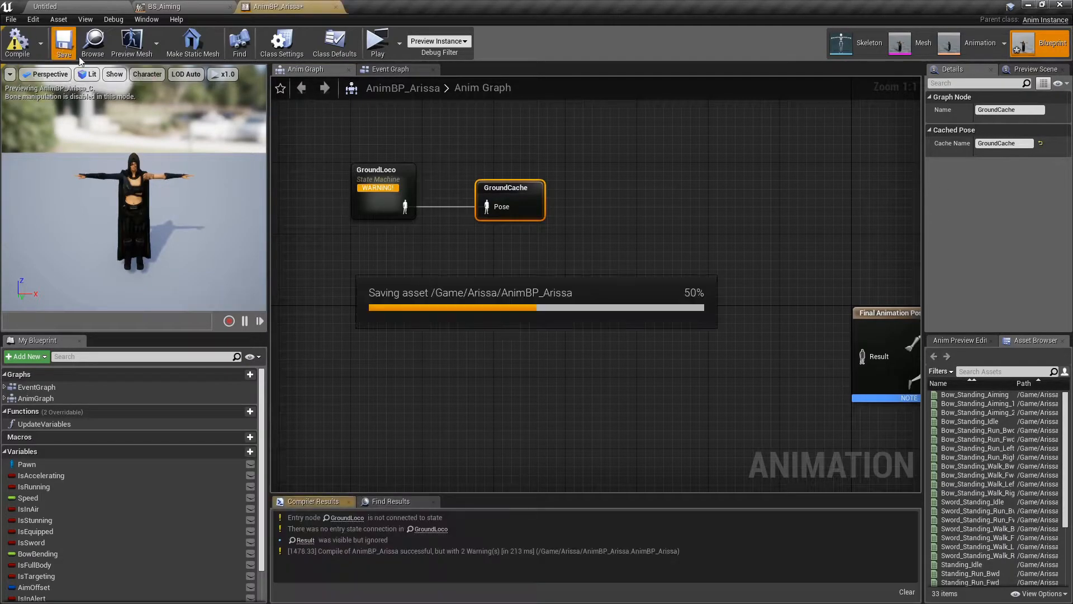
- Inside the GroundLoco state machine, add a state connected to Entry and name it Locomotion
double_click(383, 184)
right_click_drag(743, 307, 584, 265)
left_click_drag(462, 253, 545, 250)
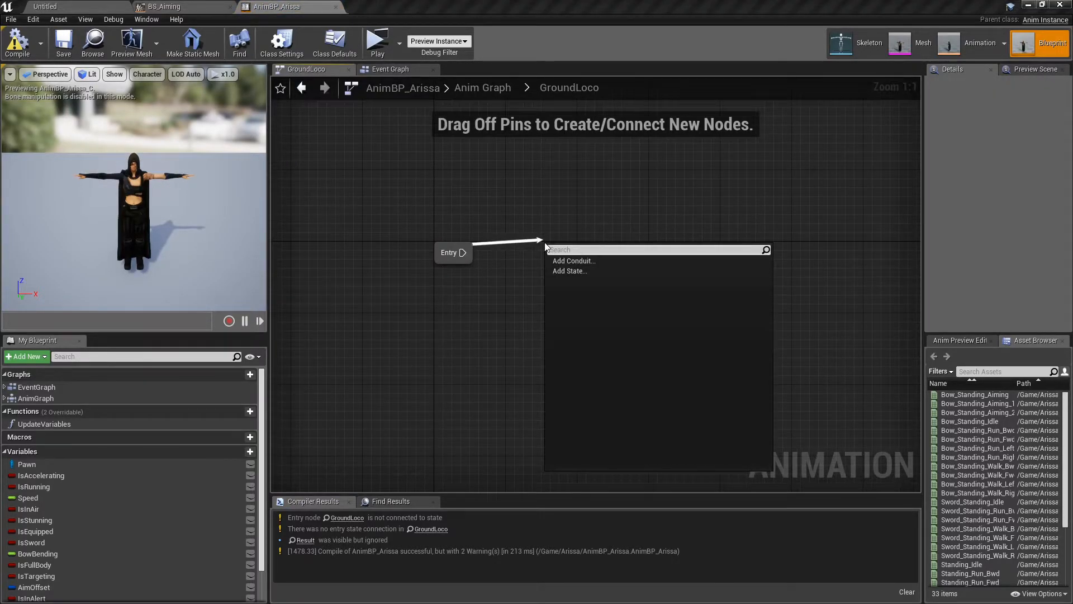
left_click(572, 268)
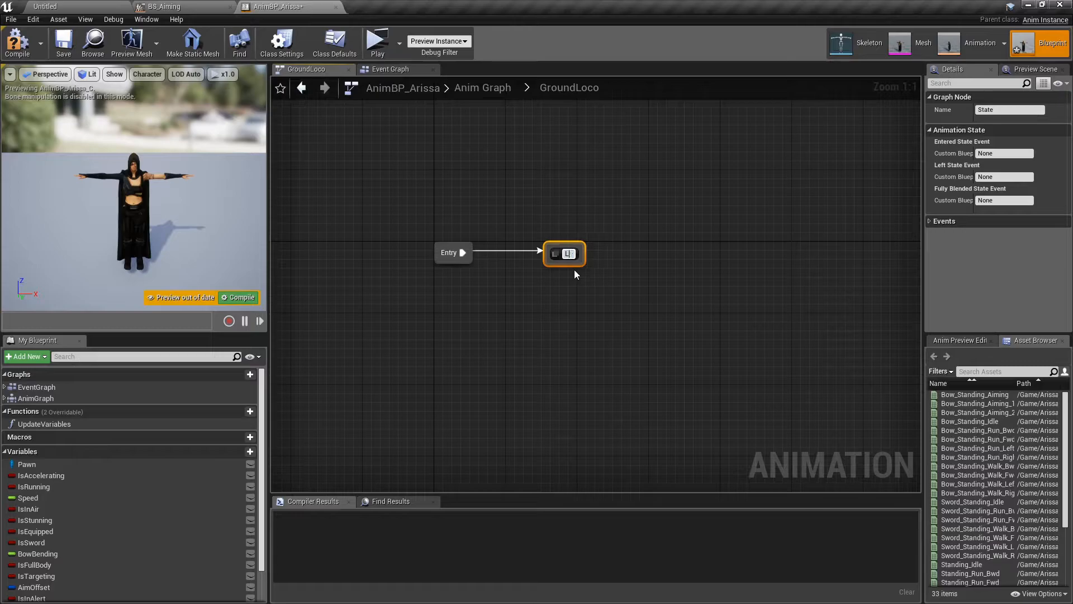
type("Locomotion")
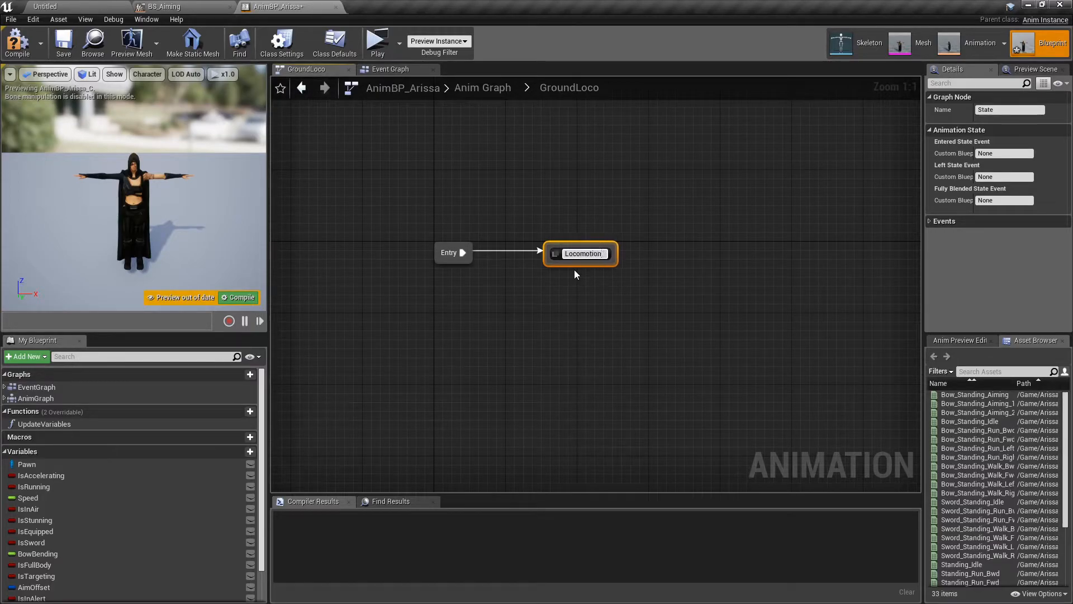
key("Return")
- Create a new state with a transition from Locomotion and name it Sprinting
right_click_drag(654, 285, 606, 281)
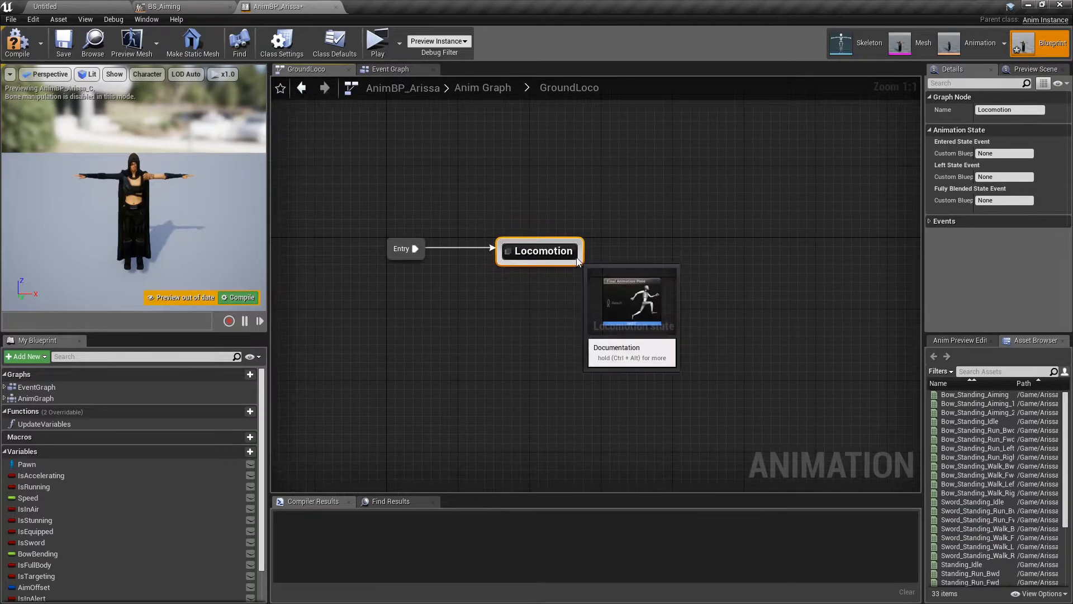
left_click_drag(582, 250, 657, 254)
left_click(699, 279)
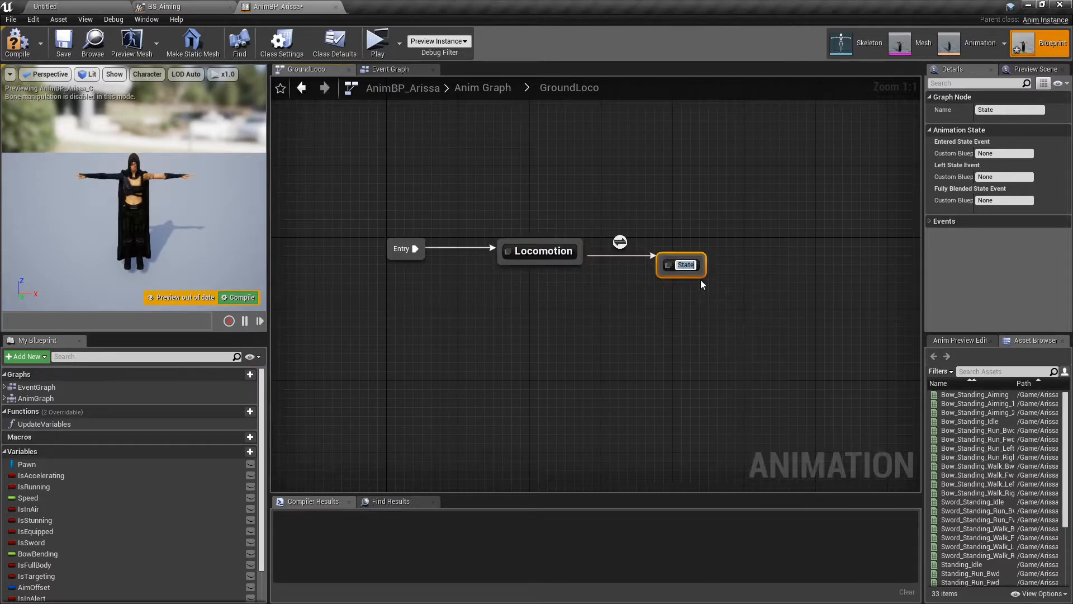
type("Sprinting")
key("Return")
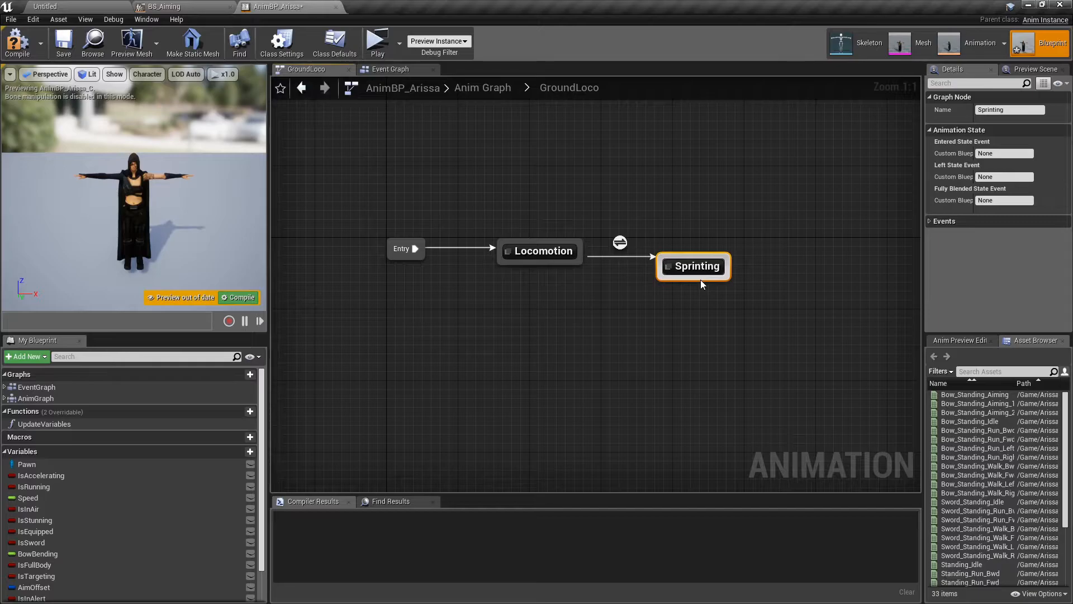
- Line up the Sprinting state level with Locomotion and add a return transition from Sprinting to Locomotion
left_click_drag(688, 263, 574, 258)
left_click(673, 277)
left_click(520, 300)
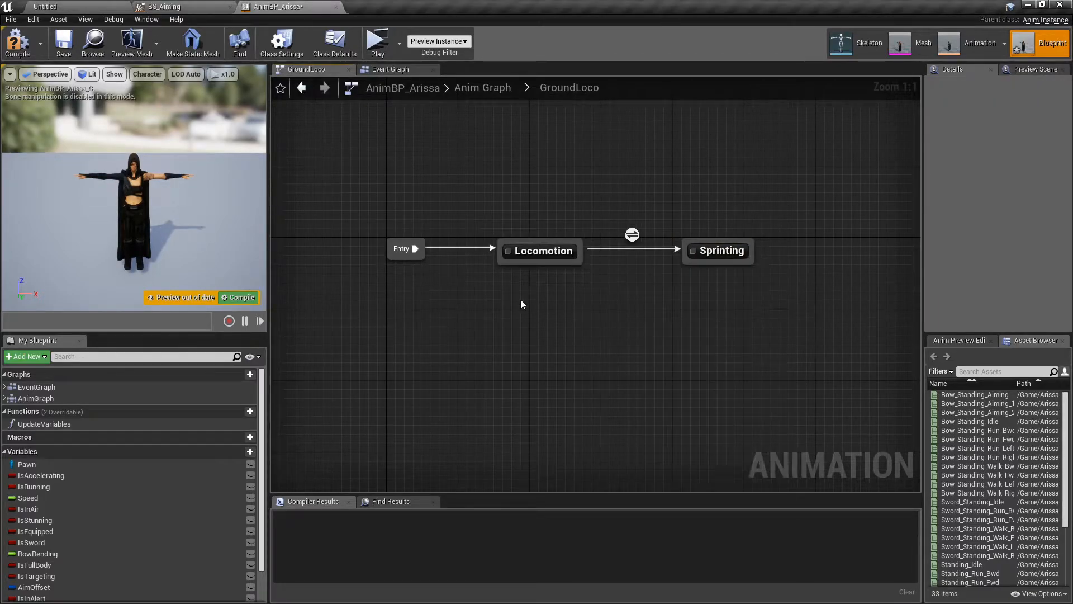
left_click_drag(680, 262, 564, 252)
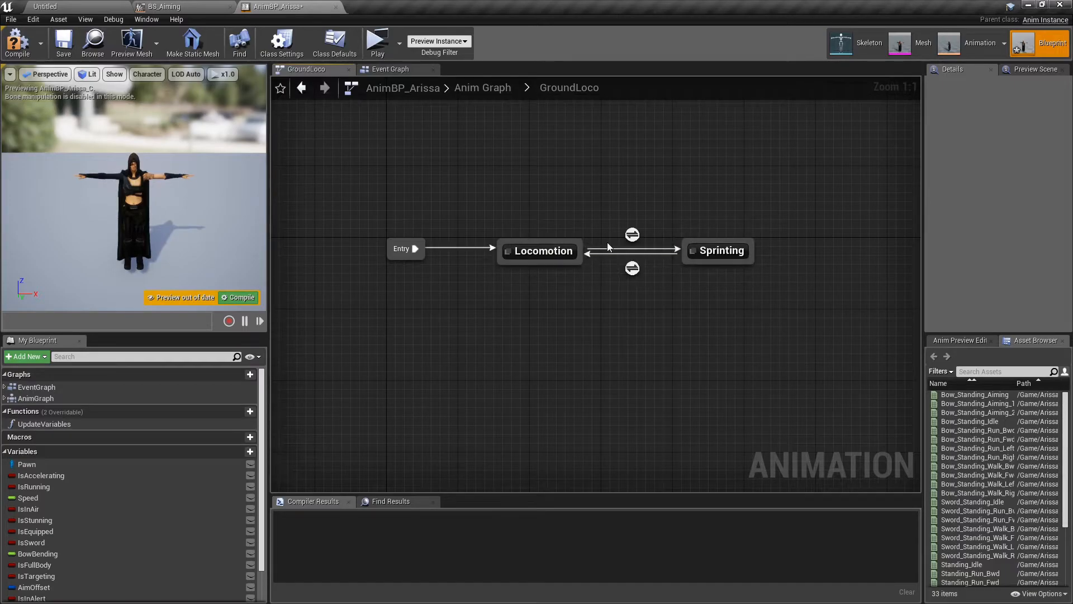
- In the Locomotion to Sprinting rule, connect the IsRunning variable to Can Enter Transition and align the nodes
left_click(632, 233)
double_click(635, 234)
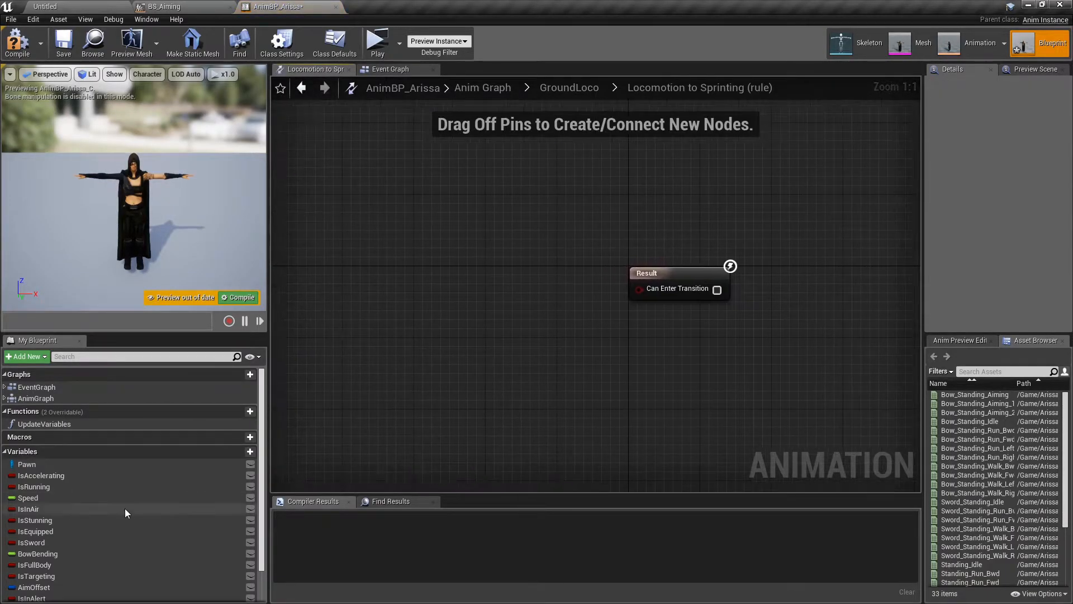
scroll(126, 508, "down", 2)
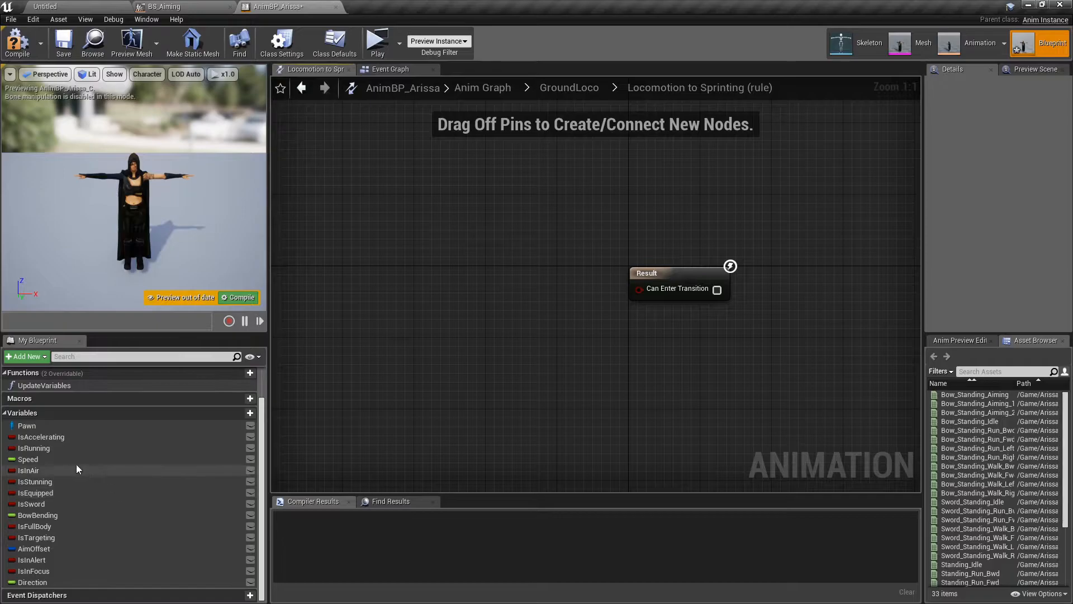
left_click_drag(55, 448, 437, 331)
left_click_drag(497, 281, 497, 279)
left_click_drag(590, 281, 637, 285)
right_click(637, 285)
left_click(659, 339)
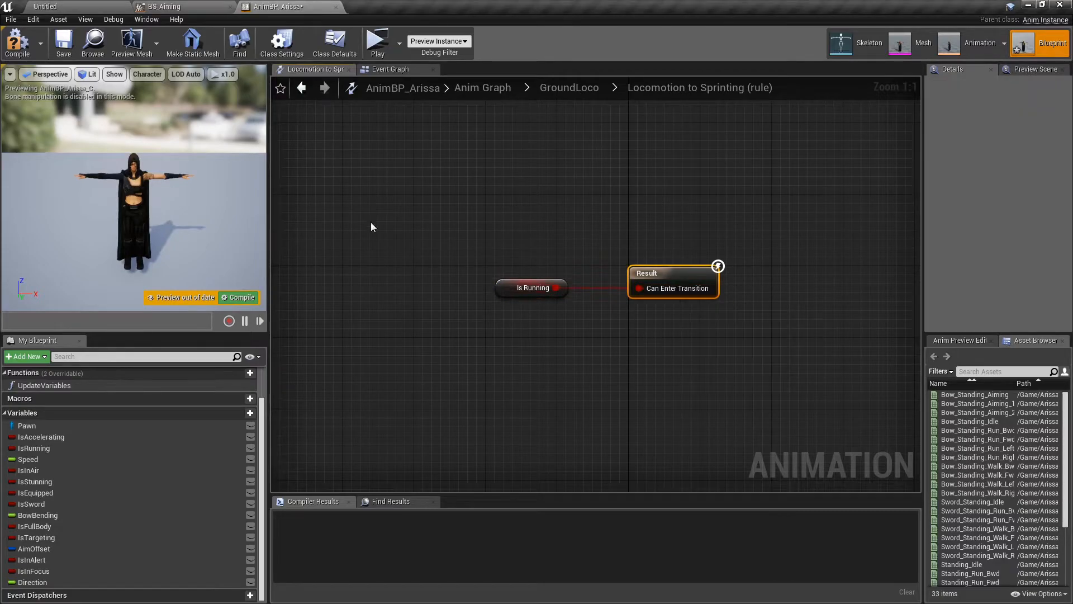
left_click(301, 88)
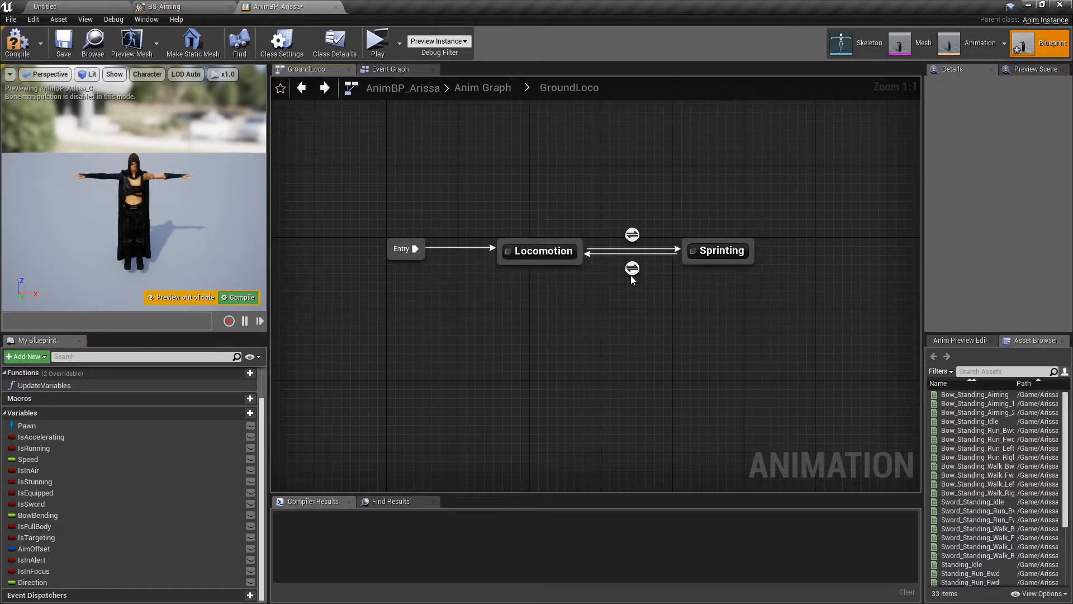
- In the Sprinting to Locomotion rule, feed IsRunning through a NOT node into Can Enter Transition
double_click(631, 274)
left_click_drag(66, 447, 444, 324)
type("not")
key("Return")
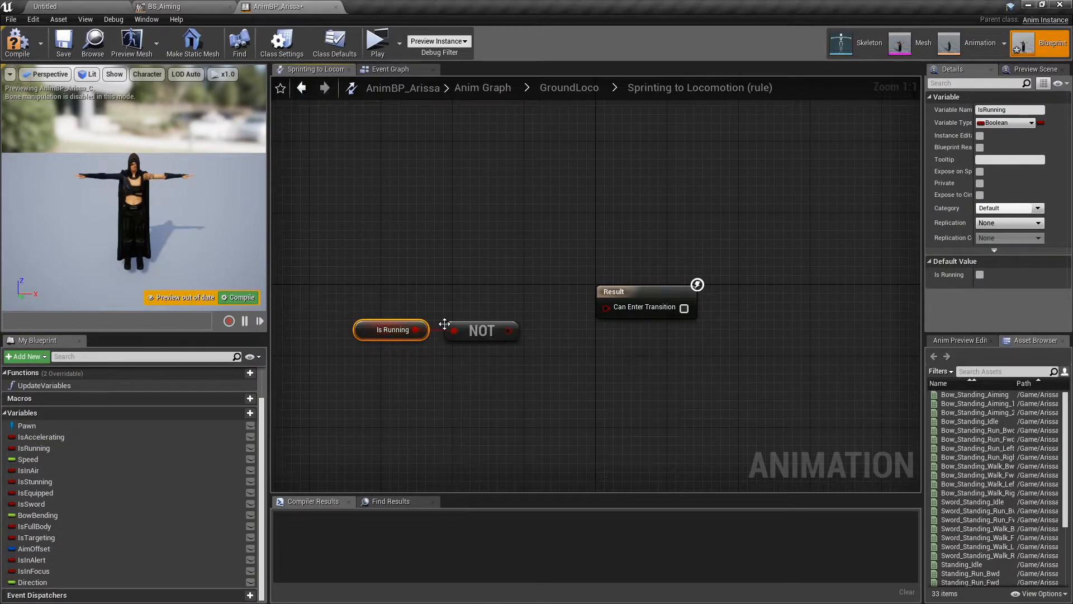
left_click_drag(507, 330, 608, 306)
- Straighten the connections between the IsRunning, NOT and Result nodes, compile and save the Blueprint, and return to GroundLoco
left_click_drag(663, 257, 428, 363)
right_click(641, 294)
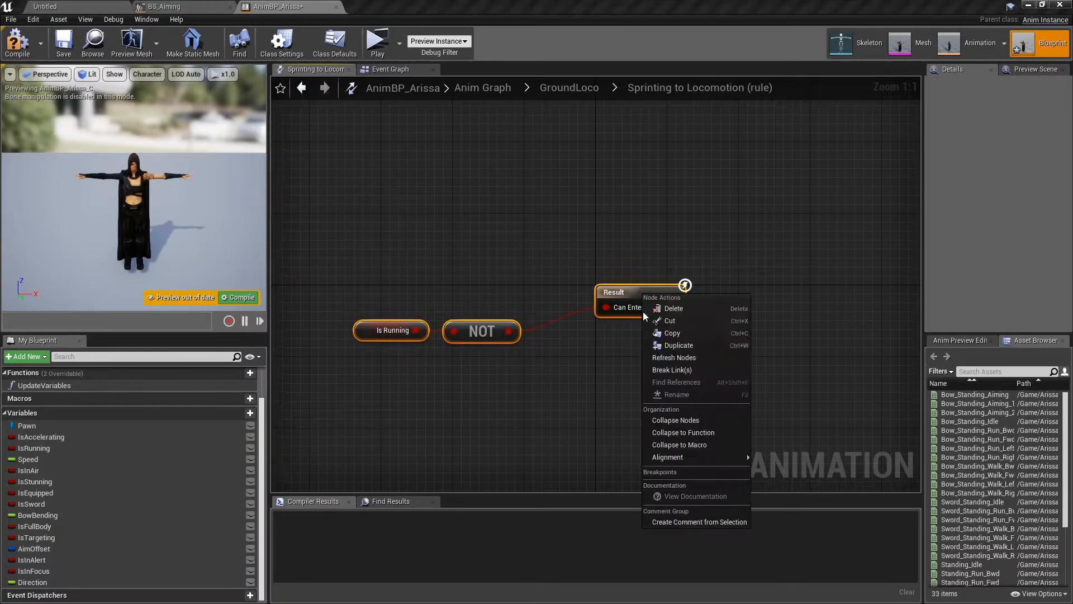
left_click(782, 533)
left_click(573, 385)
left_click(18, 43)
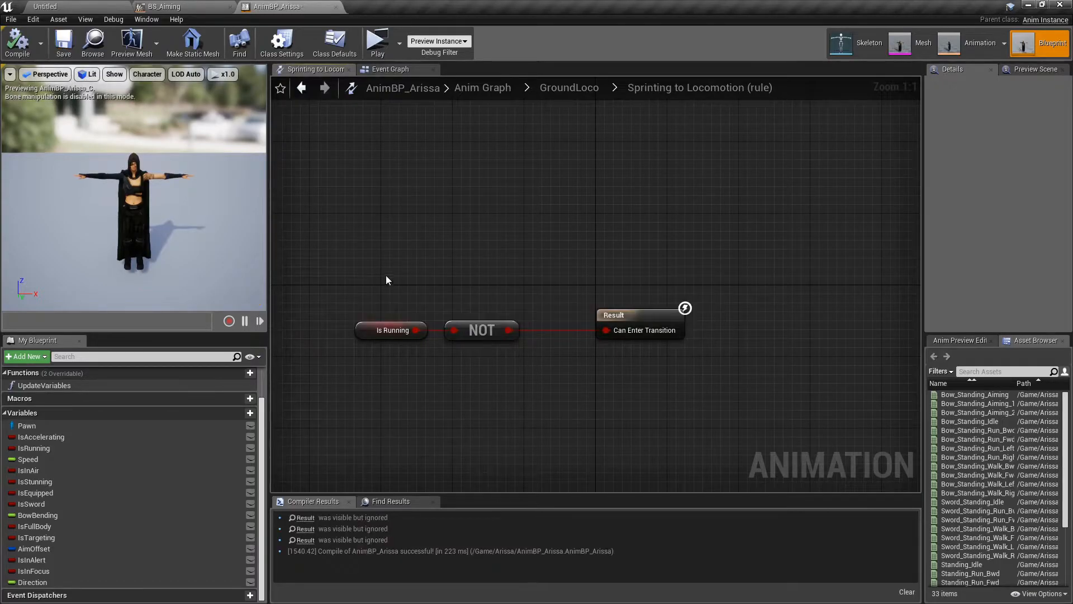
left_click(302, 88)
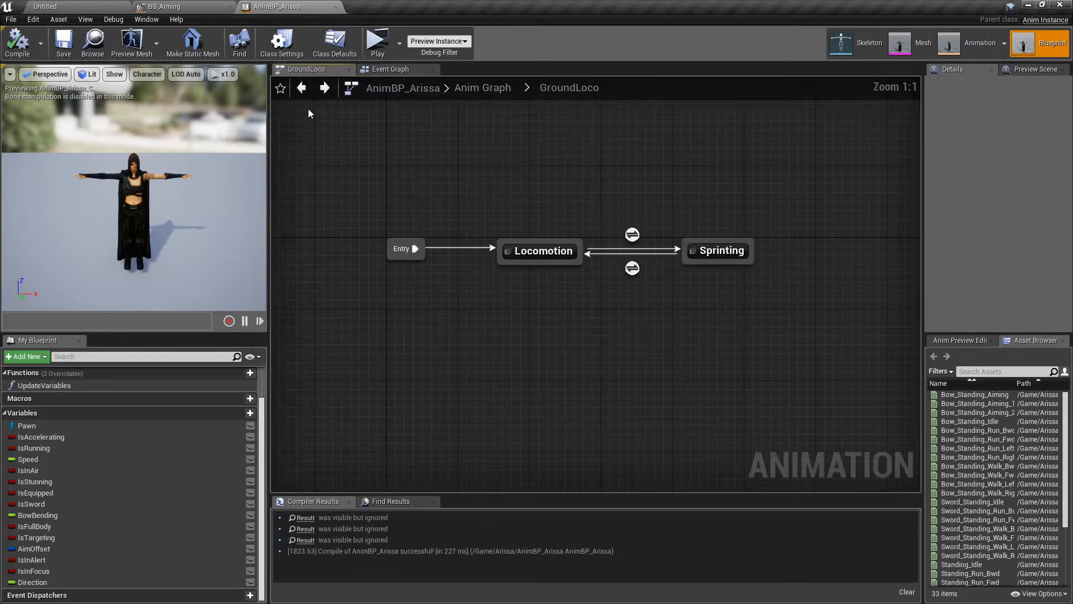
- Open the Locomotion state and add a Blend Poses by bool node feeding the Final Animation Pose result
double_click(532, 246)
right_click_drag(539, 249, 635, 245)
left_click_drag(744, 259, 665, 262)
type("blend pos")
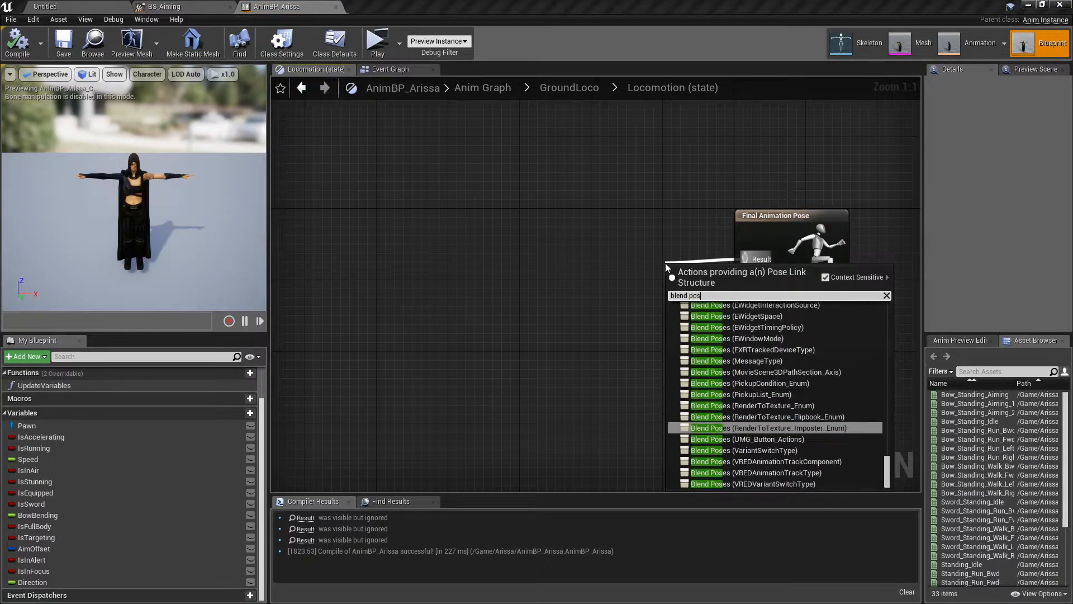
type("es by bool")
key("Return")
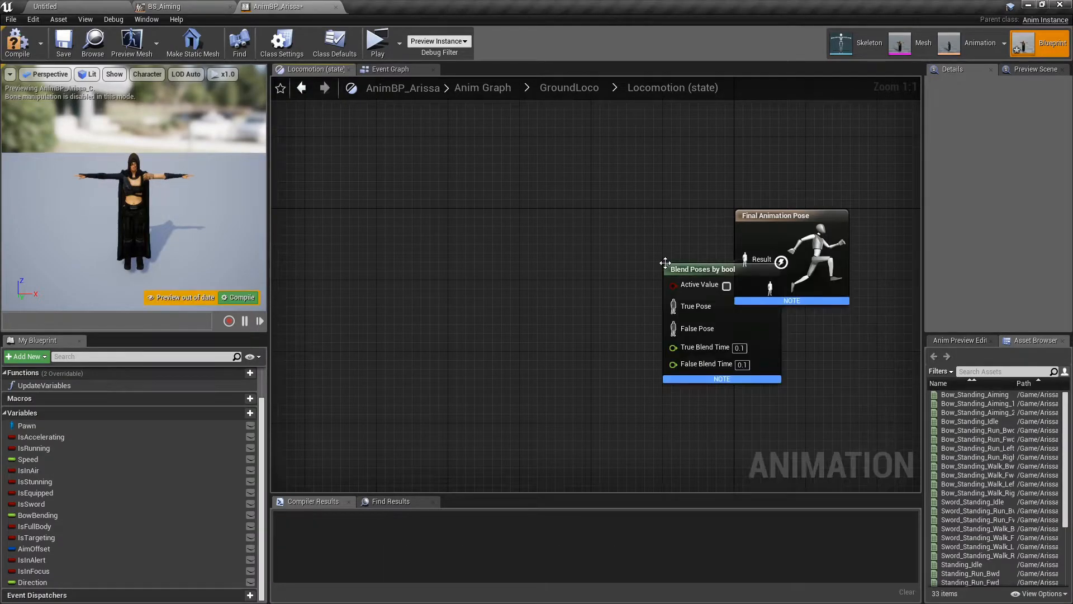
left_click_drag(695, 273, 632, 234)
right_click_drag(553, 321, 618, 304)
left_click(483, 354)
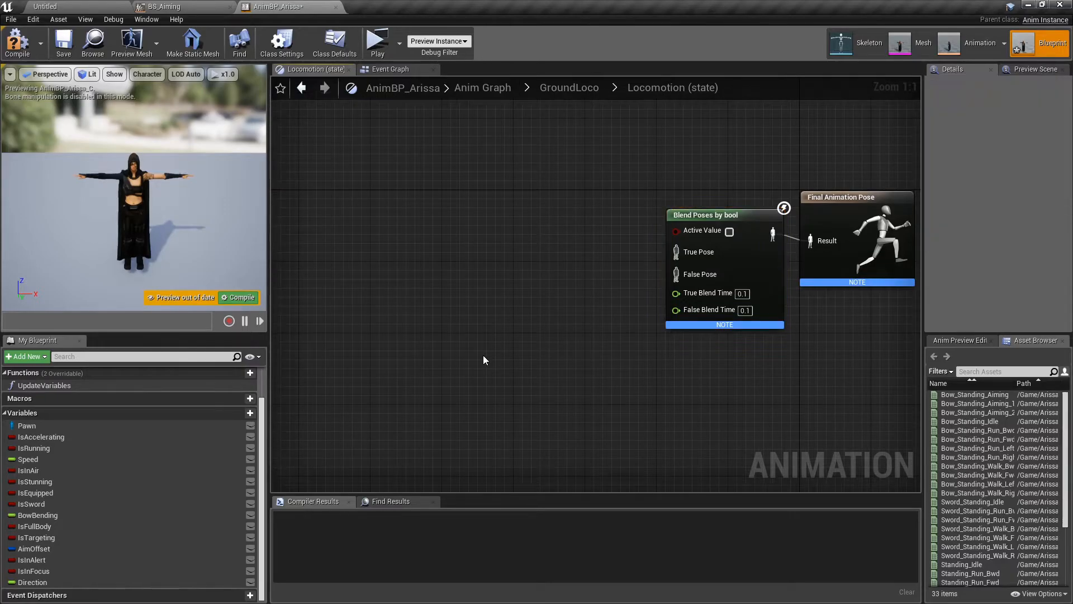
- Add a getter for the IsEquipped variable and connect it to the blend node's Active Value
left_click_drag(73, 492, 548, 242)
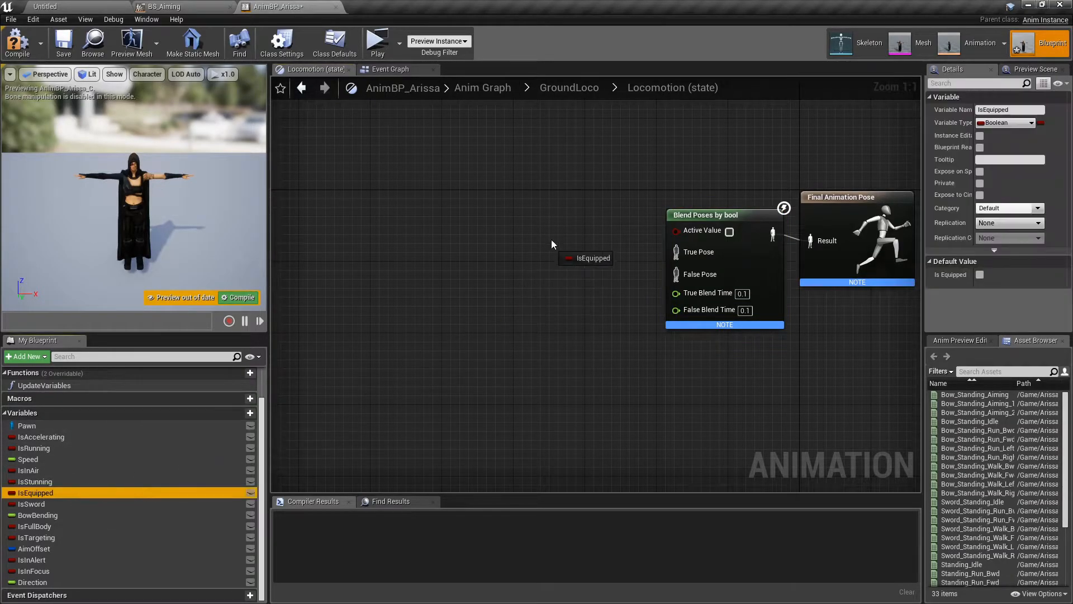
left_click_drag(669, 217, 675, 229)
left_click(560, 338)
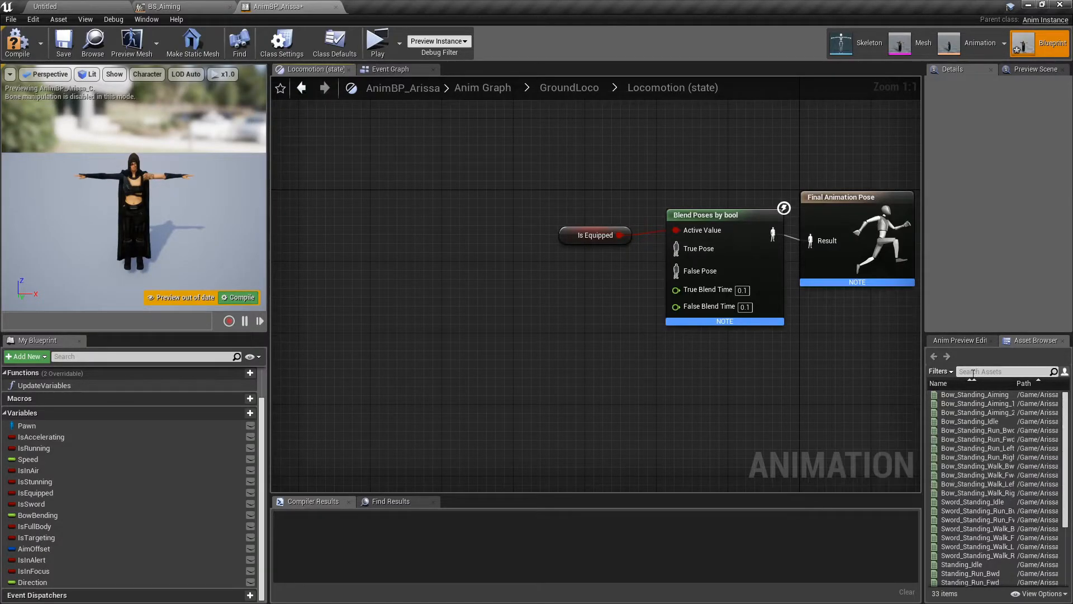
- Add the BS_NoWeapon blendspace to the graph and connect its pose to the blend node's False Pose
scroll(967, 439, "down", 5)
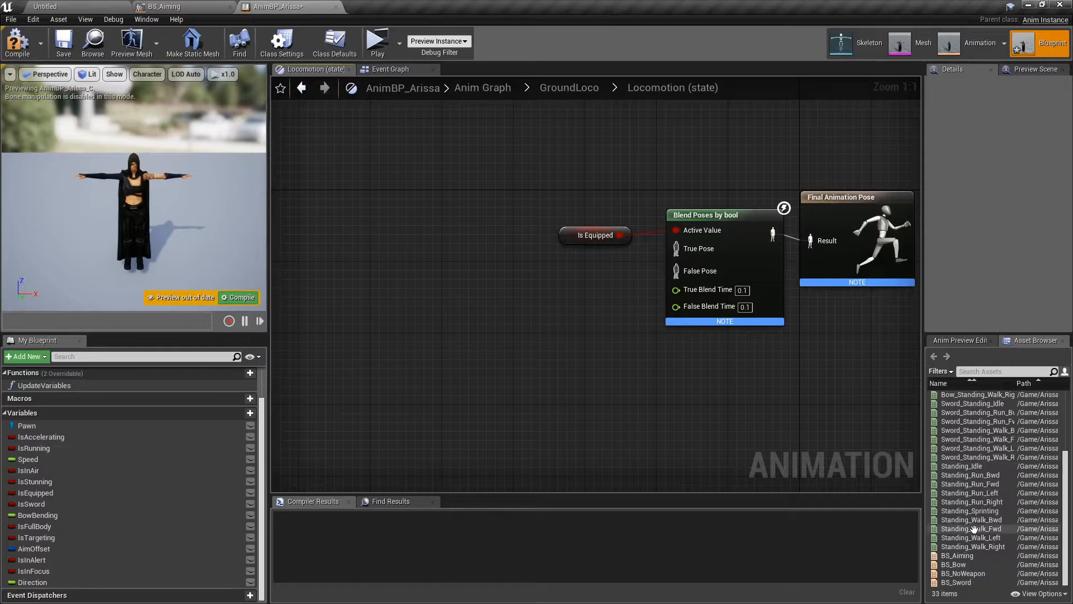
left_click_drag(962, 573, 539, 351)
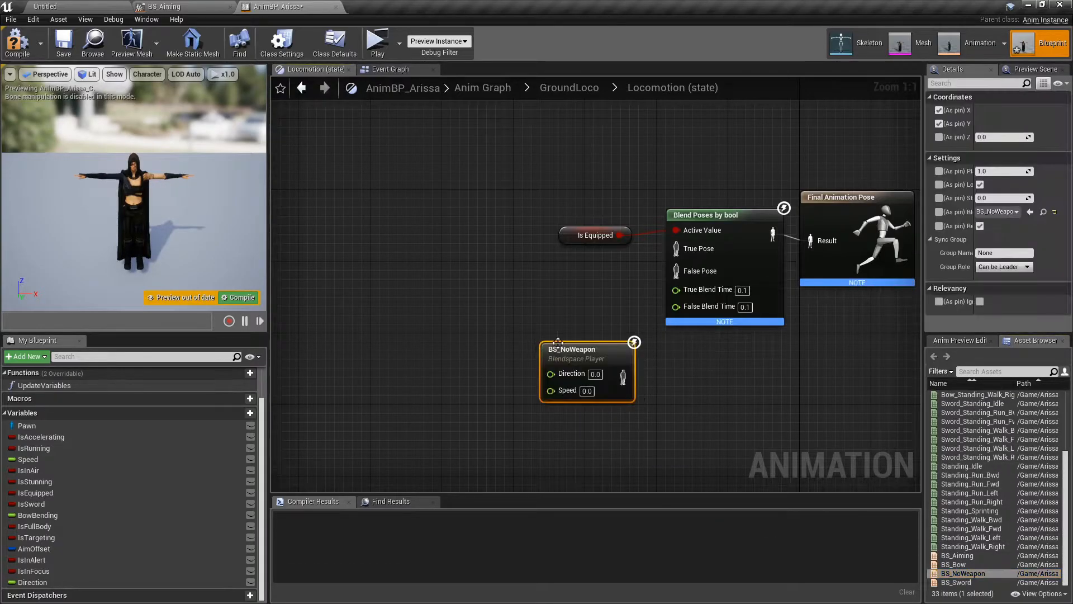
left_click_drag(618, 364, 675, 271)
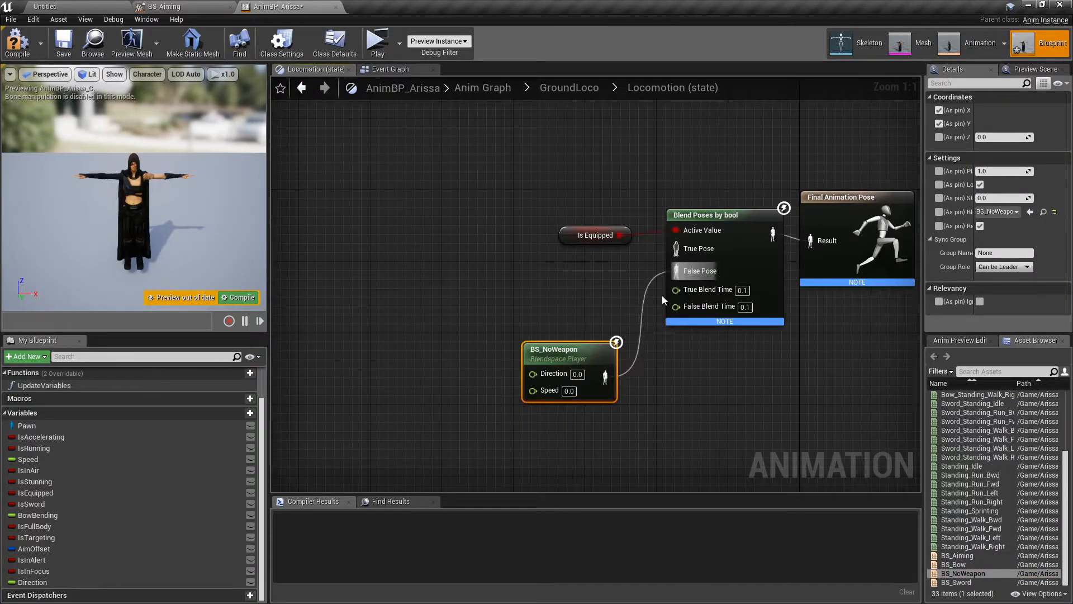
left_click_drag(584, 355, 584, 363)
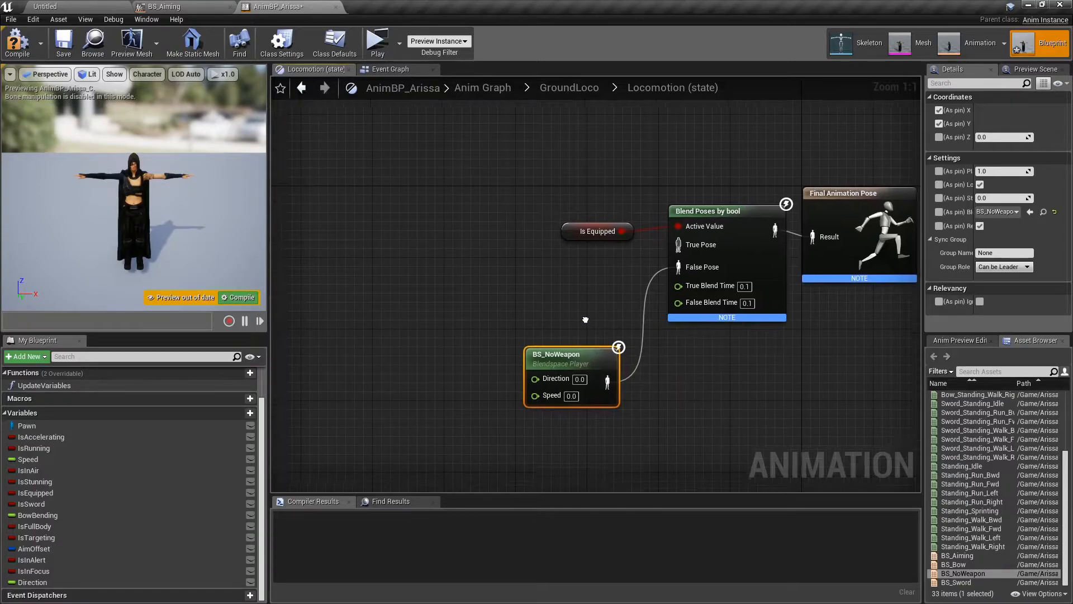
- Feed the Direction and Speed variables into the matching BS_NoWeapon inputs and straighten their connections
right_click_drag(585, 319, 604, 298)
left_click_drag(33, 582, 554, 361)
left_click_drag(36, 458, 551, 377)
right_click(556, 364)
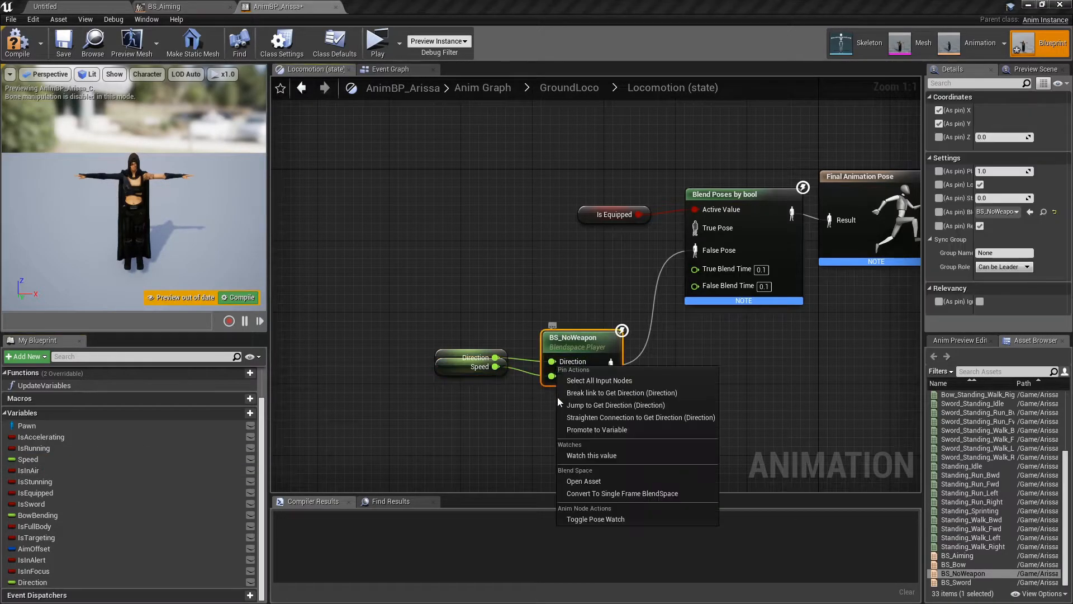
key("Escape")
right_click(557, 377)
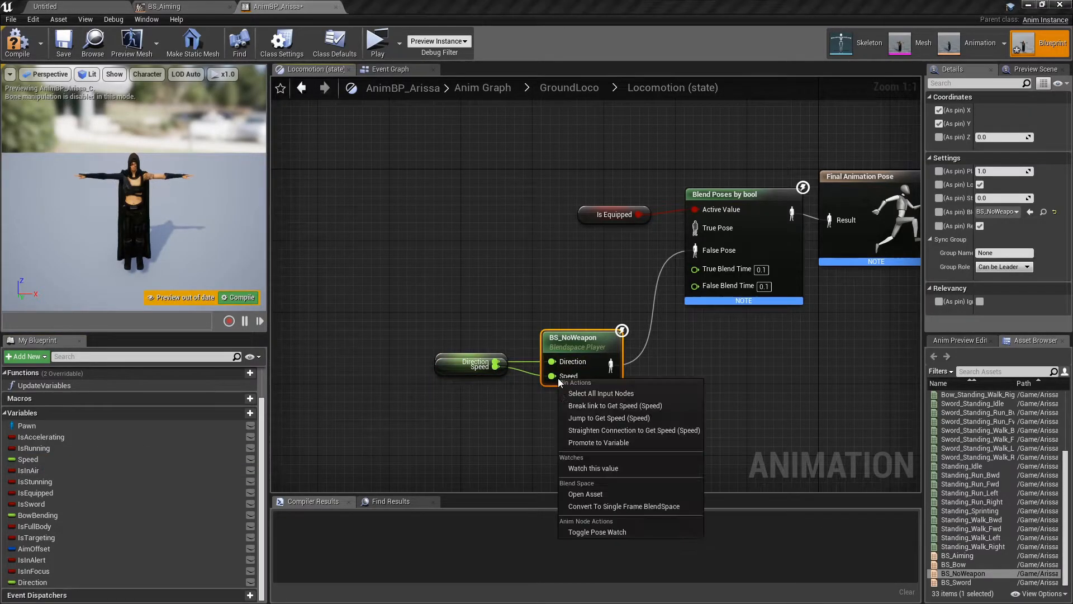
left_click(587, 430)
left_click(654, 415)
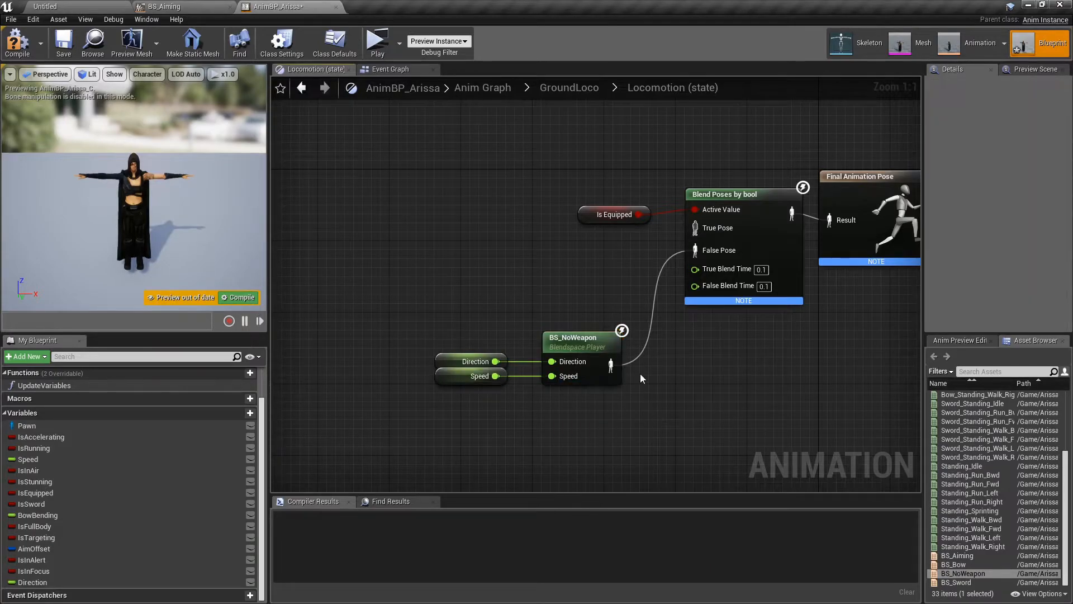
- Add a second Blend Poses by bool node feeding the first one's True Pose and line it up beside it
left_click_drag(695, 227, 327, 236)
type("by bool")
key("Return")
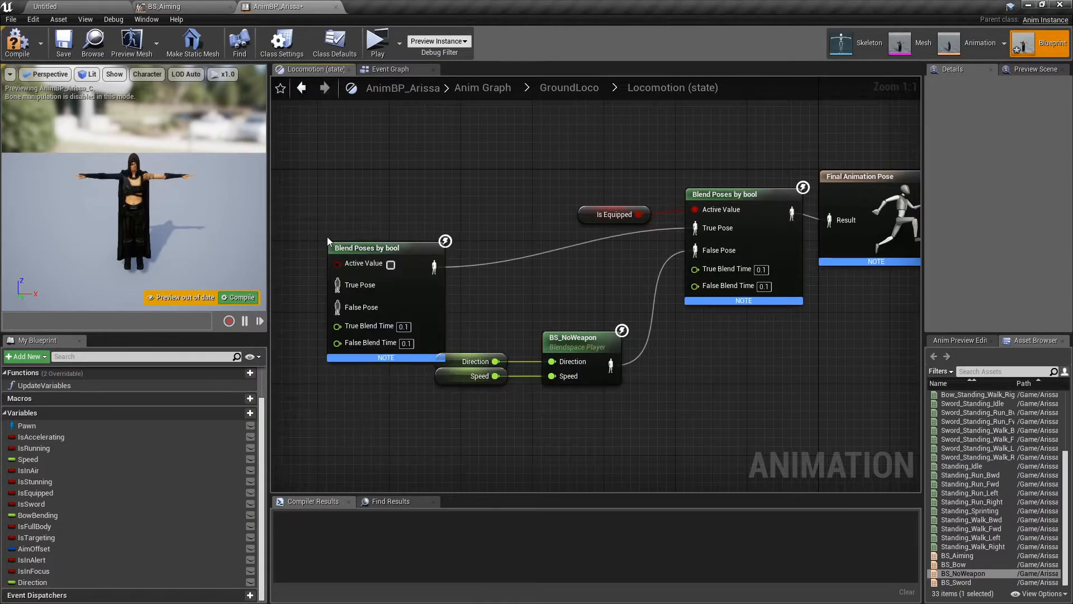
left_click(430, 260)
left_click_drag(431, 260, 448, 259)
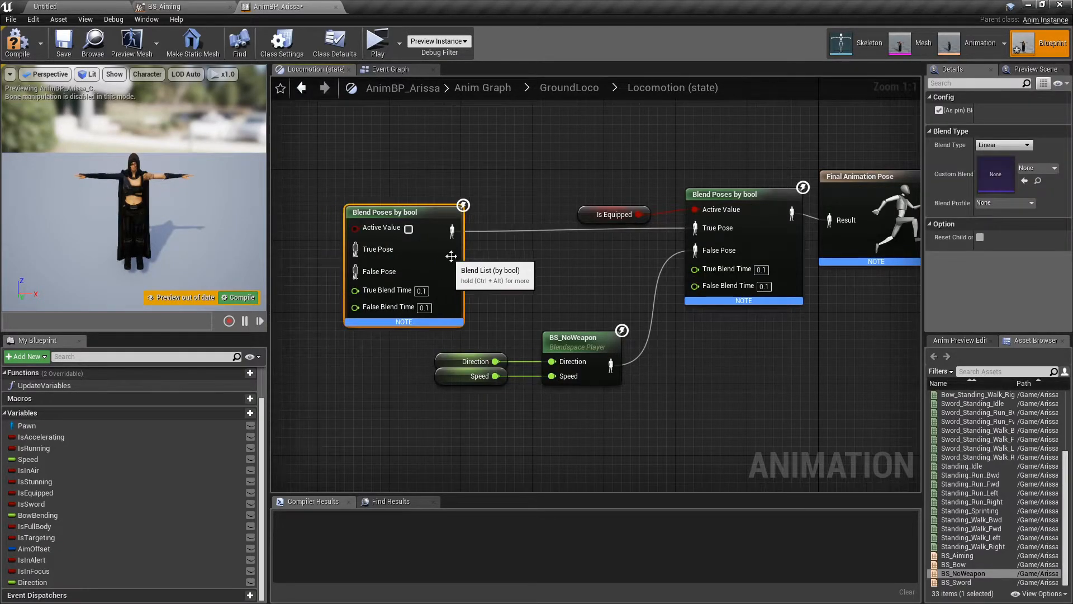
- Straighten the first blend node's Active Value, True Pose and output pose connections
right_click(706, 209)
left_click(739, 261)
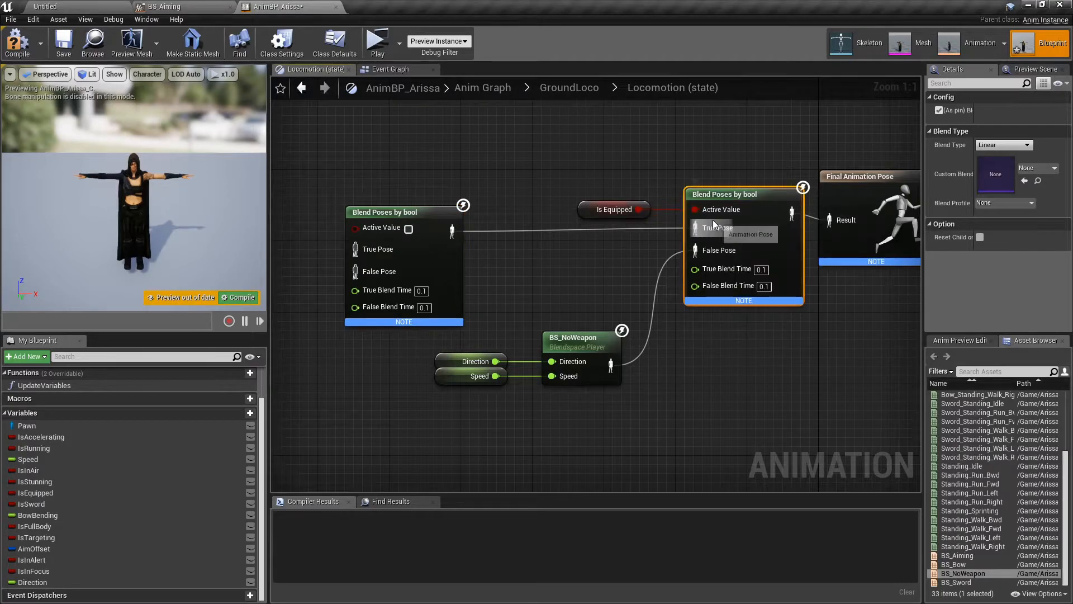
right_click(695, 226)
left_click(721, 268)
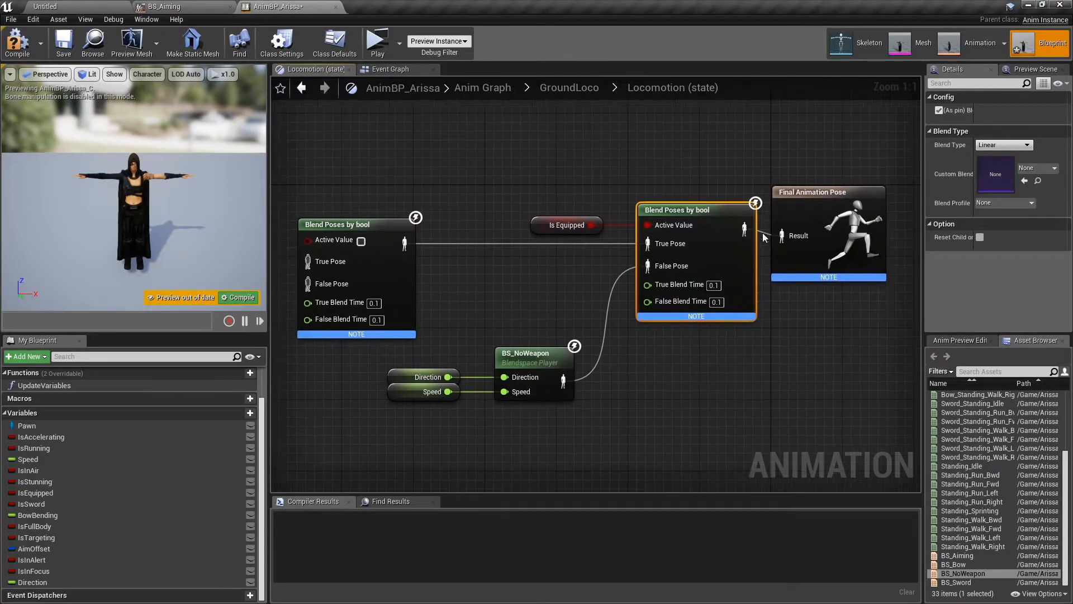
right_click(744, 232)
left_click(795, 285)
- Move the Final Animation Pose node farther right, away from the first blend node
left_click(836, 192)
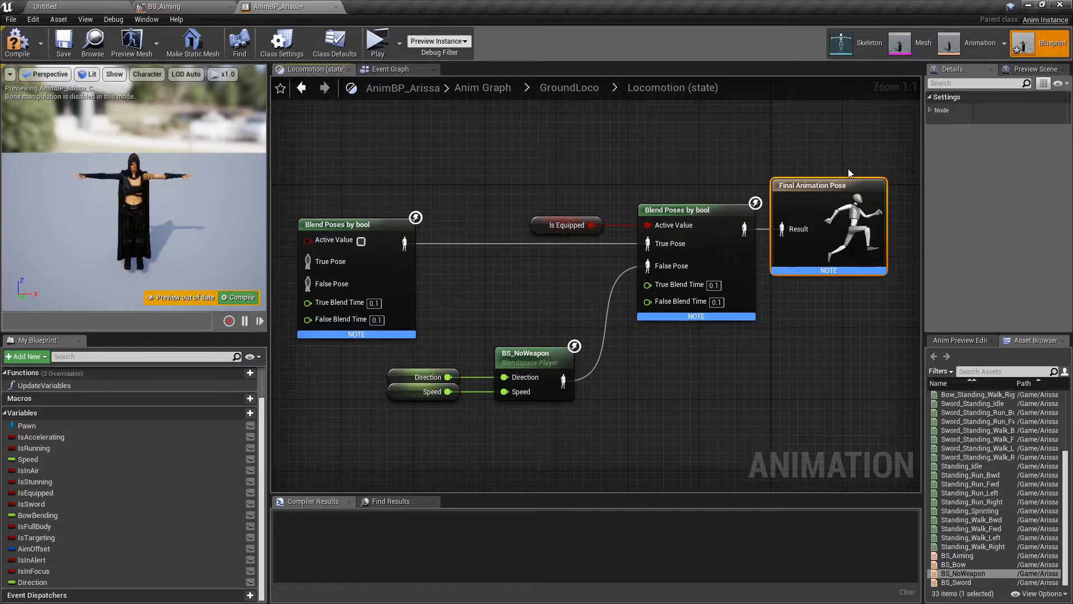
key("Right")
key("Right")
key("Right")
key("Right")
key("Right")
key("Right")
key("Right")
key("Right")
key("Right")
- Group the Is Equipped, first blend, BS_NoWeapon, Direction and Speed nodes in a comment titled "No weapon blendspace"
left_click_drag(736, 145, 450, 420)
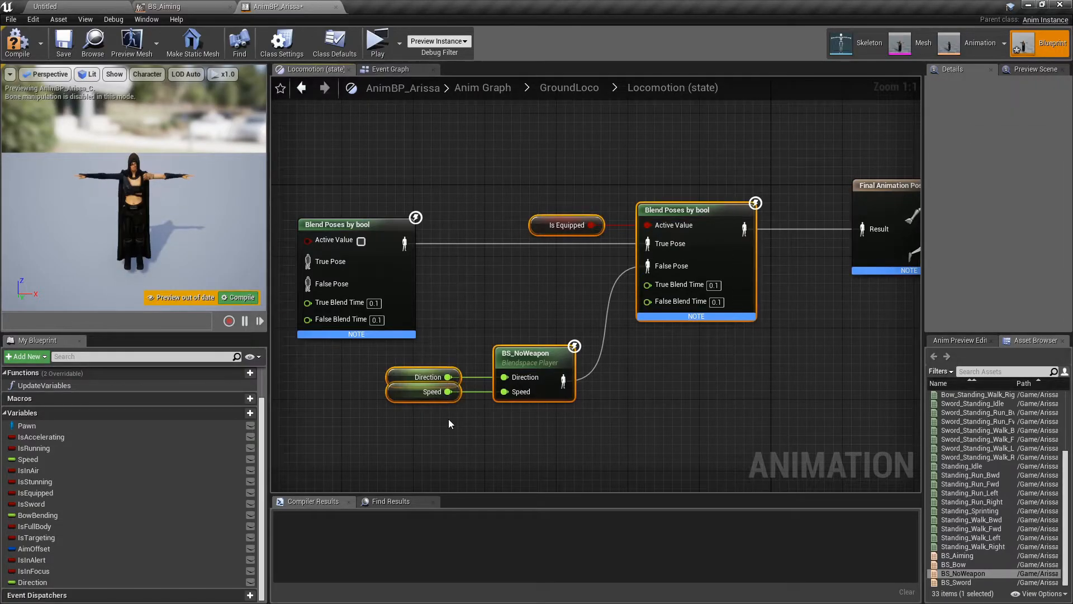
key("c")
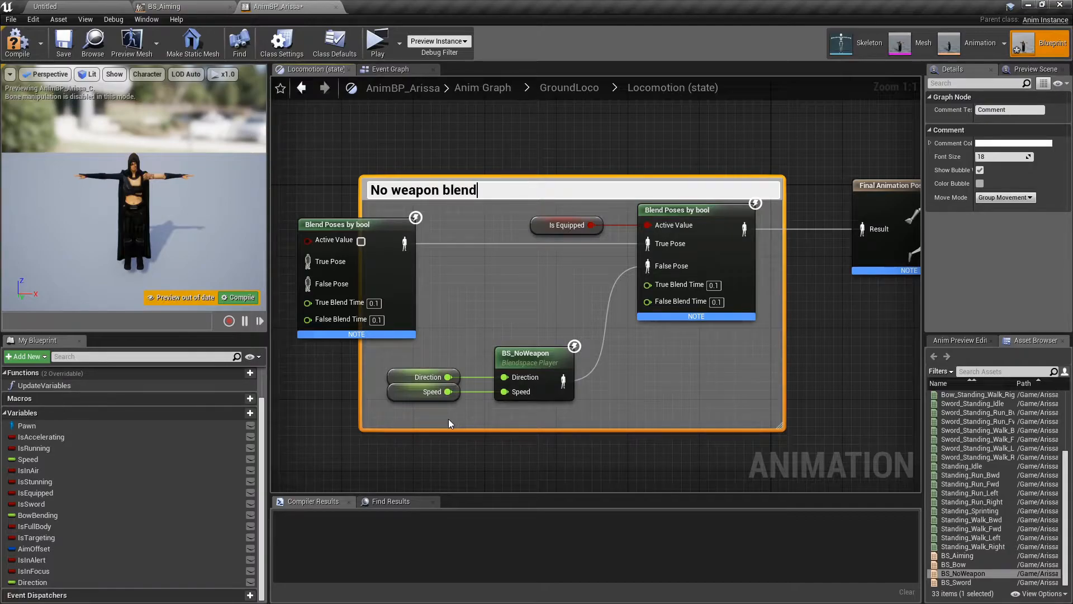
- Move the second Blend Poses by bool node left until it sits clear of the "No weapon blendspace" comment
right_click_drag(449, 418, 621, 447)
left_click(568, 302)
key("Left")
key("Left")
key("Left")
key("Left")
key("Left")
key("Left")
key("Left")
key("Left")
key("Left")
key("Left")
key("Left")
key("Left")
key("Left")
key("Left")
key("Left")
key("Left")
key("Left")
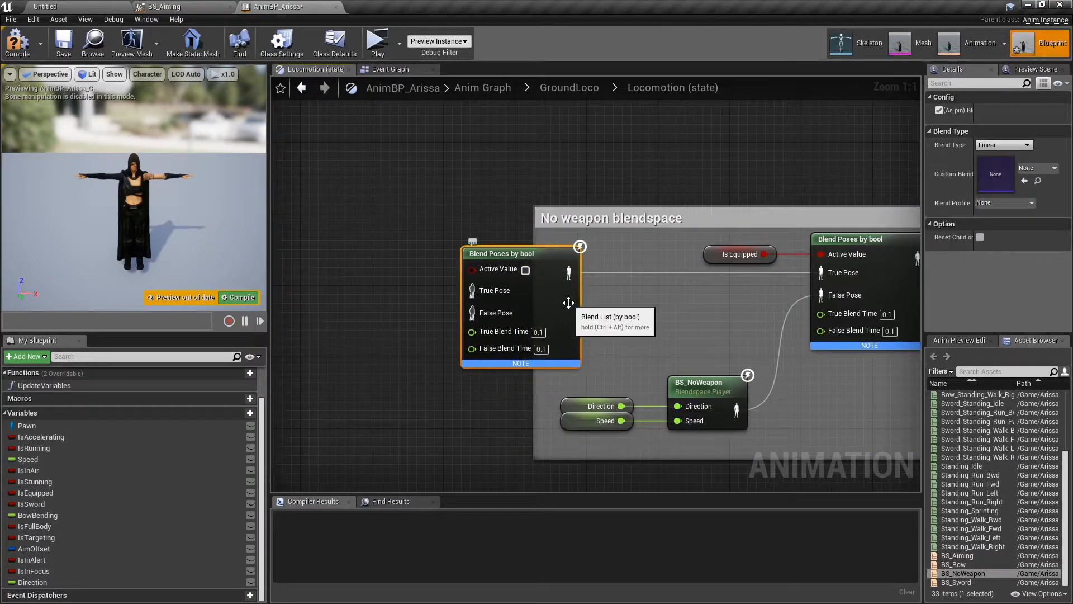
left_click(419, 392)
- Add a getter for the IsSword variable and connect it to the second blend node's Active Value
right_click_drag(419, 392, 608, 342)
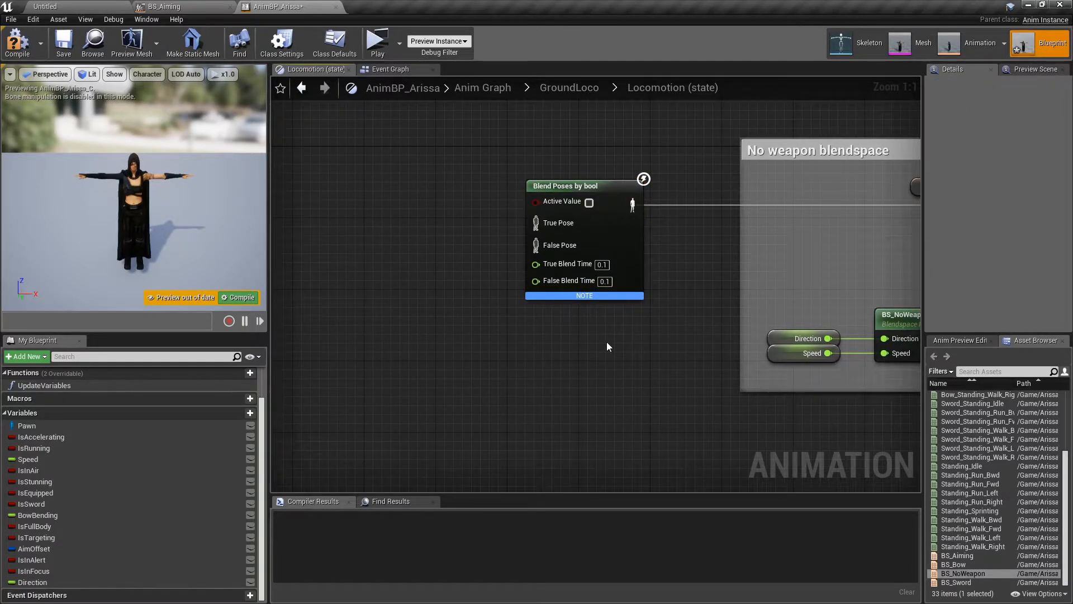
left_click_drag(98, 501, 462, 209, "ctrl")
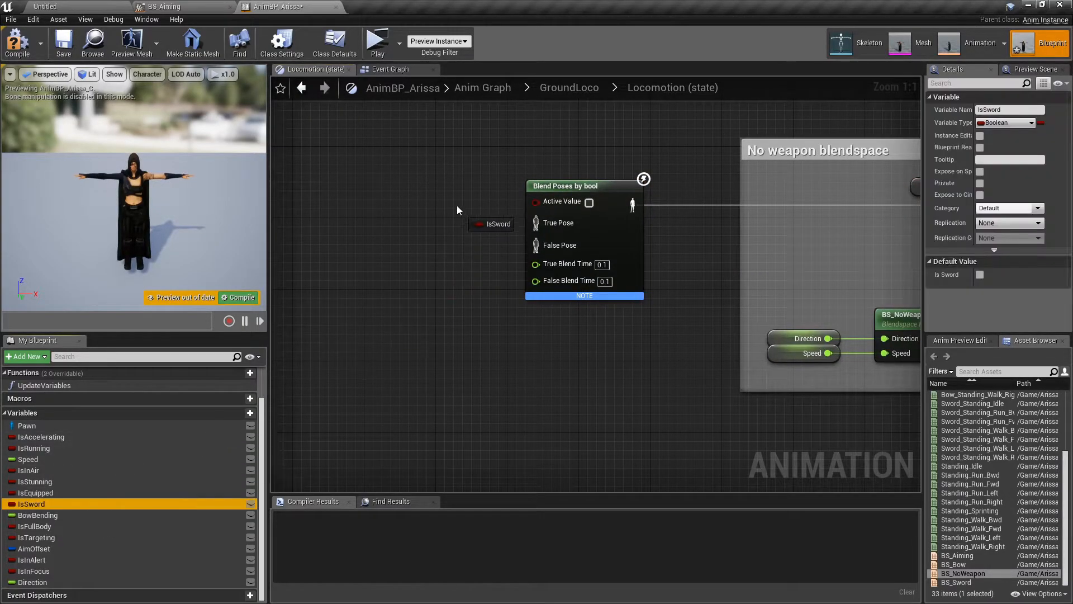
left_click_drag(521, 194, 532, 201, "ctrl")
- Place the BS_Sword blendspace below Is Sword and connect its pose to the second blend node's True Pose
right_click_drag(501, 308, 530, 306)
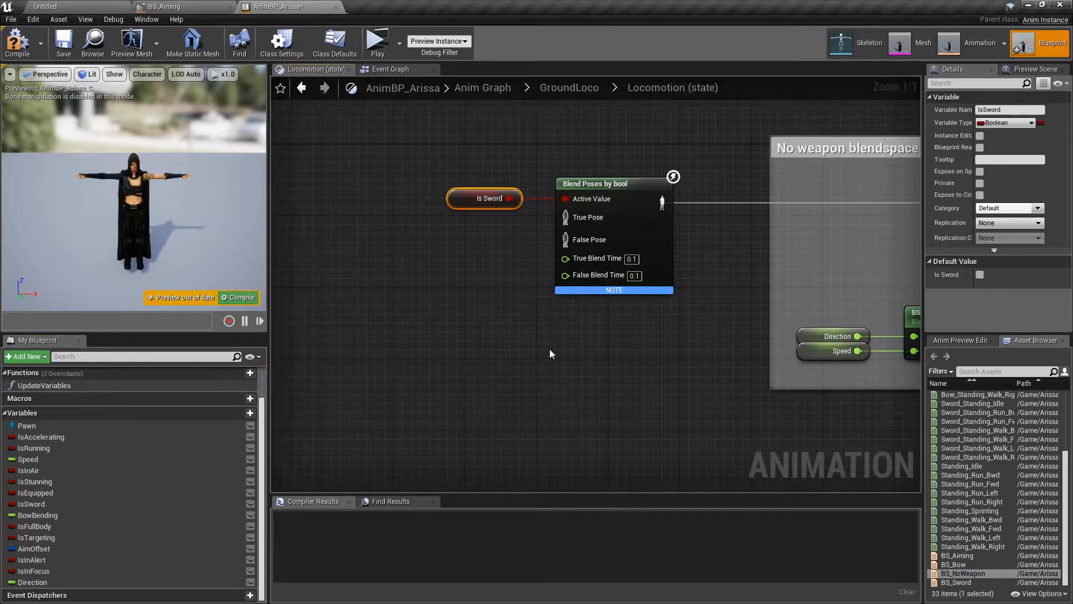
left_click_drag(956, 581, 433, 291)
left_click_drag(498, 295, 499, 252)
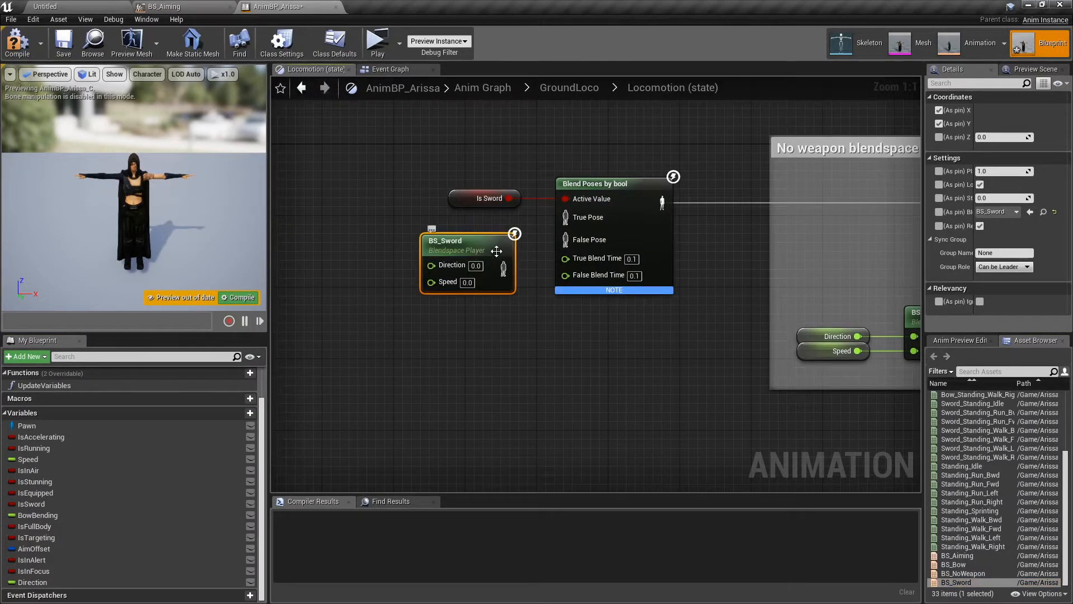
left_click_drag(503, 269, 563, 222)
- Feed the Direction and Speed variables into the matching BS_Sword inputs and straighten their connections
right_click_drag(488, 345, 541, 305)
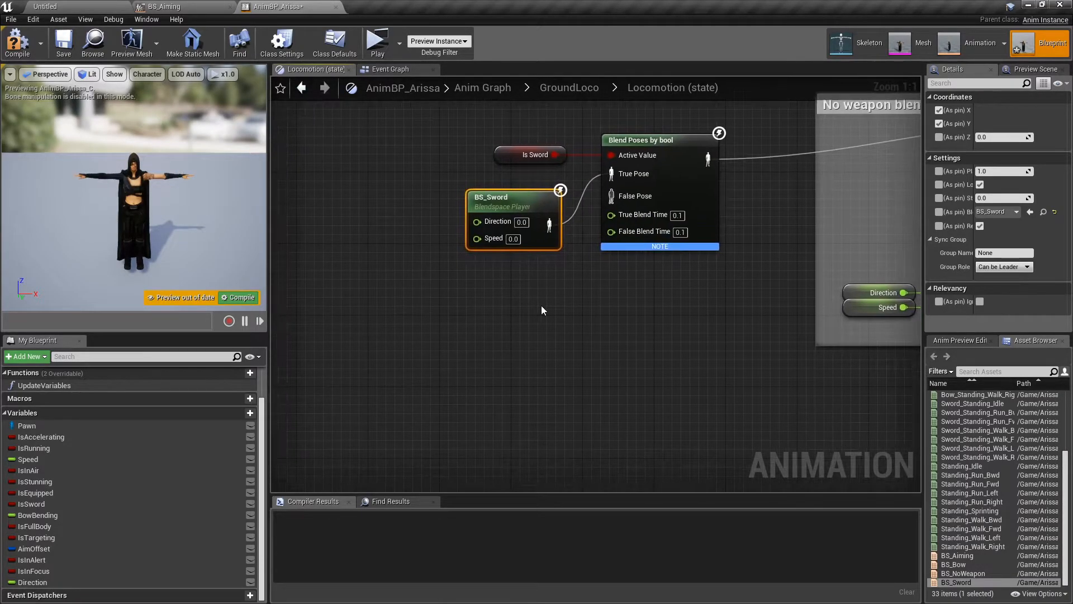
left_click_drag(32, 581, 416, 335)
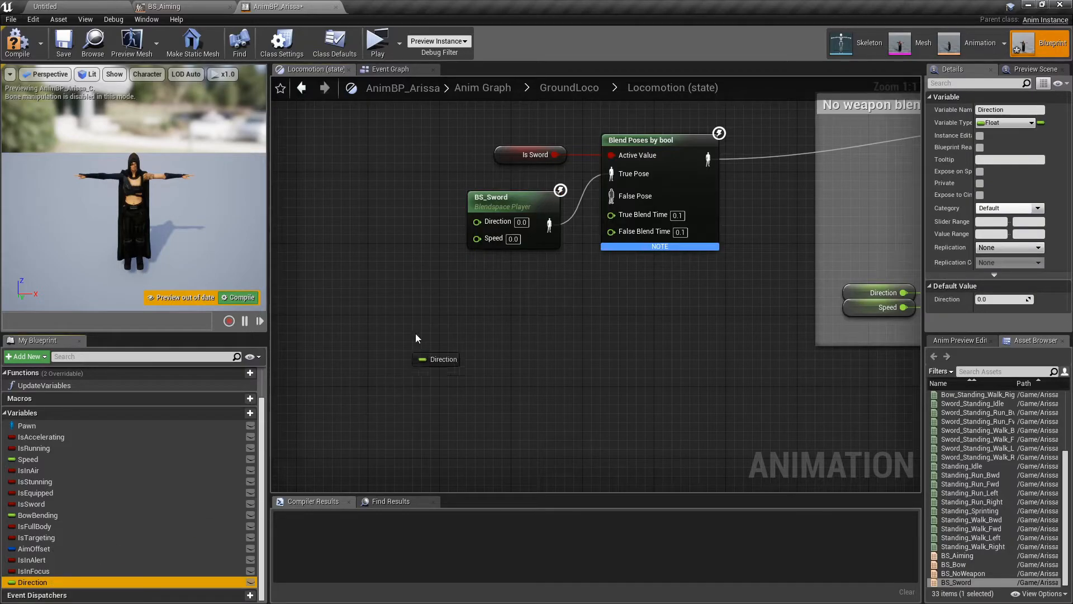
left_click_drag(477, 218, 477, 219)
left_click_drag(36, 455, 401, 367)
right_click(490, 220)
left_click(531, 273)
right_click(487, 236)
left_click(495, 289)
left_click(553, 298)
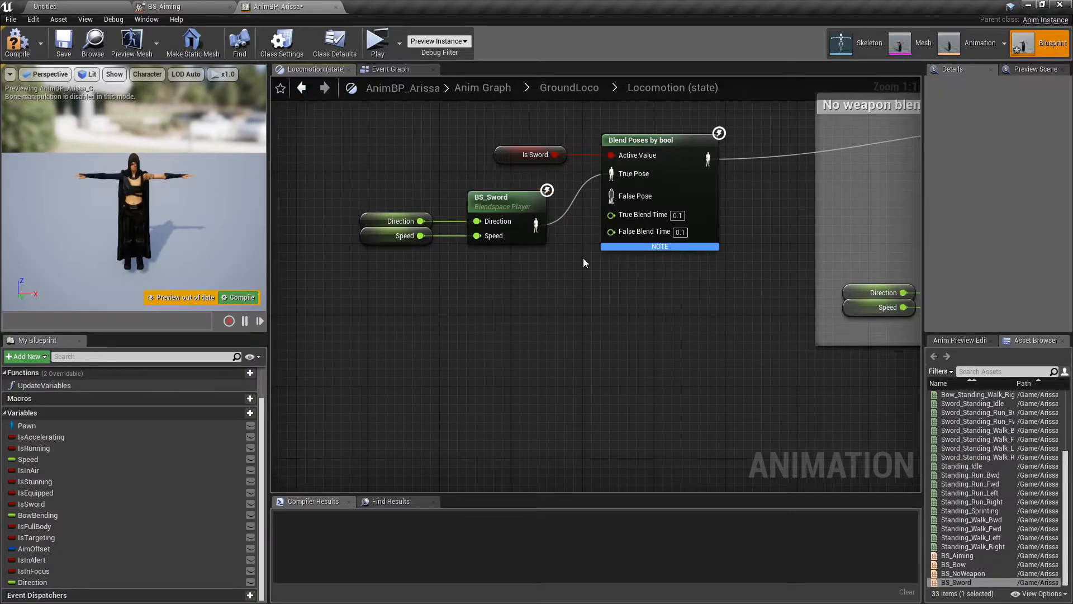
- Place the BS_Bow blendspace below the sword nodes and connect its pose to the second blend node's False Pose
right_click_drag(500, 330, 549, 334)
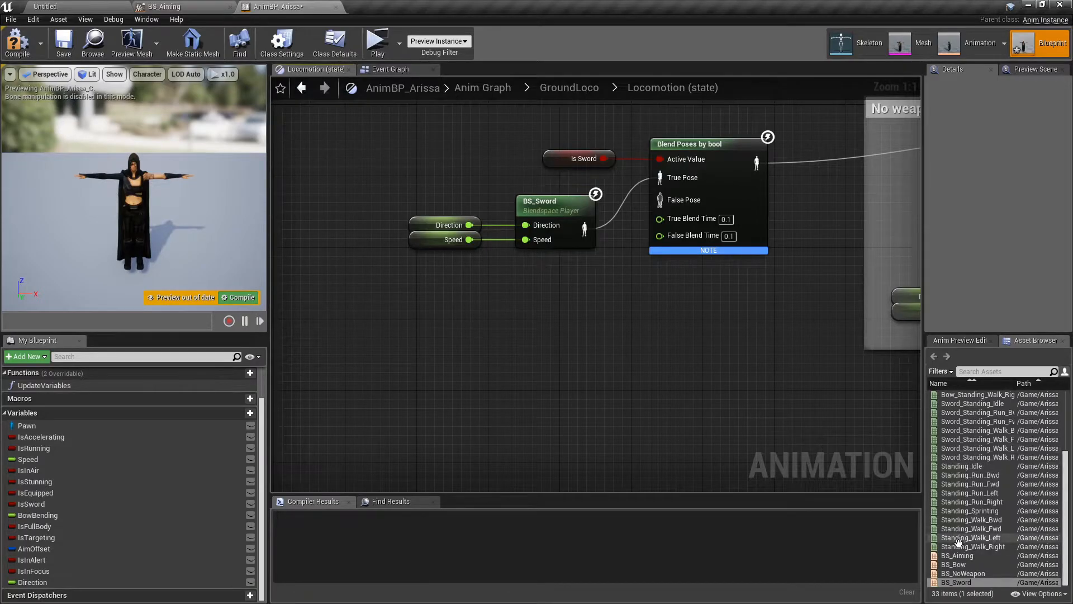
left_click_drag(961, 566, 373, 338)
left_click_drag(435, 360, 661, 201)
- Straighten the Is Sword and BS_Sword connections into the second blend node
right_click(666, 155)
left_click(689, 210)
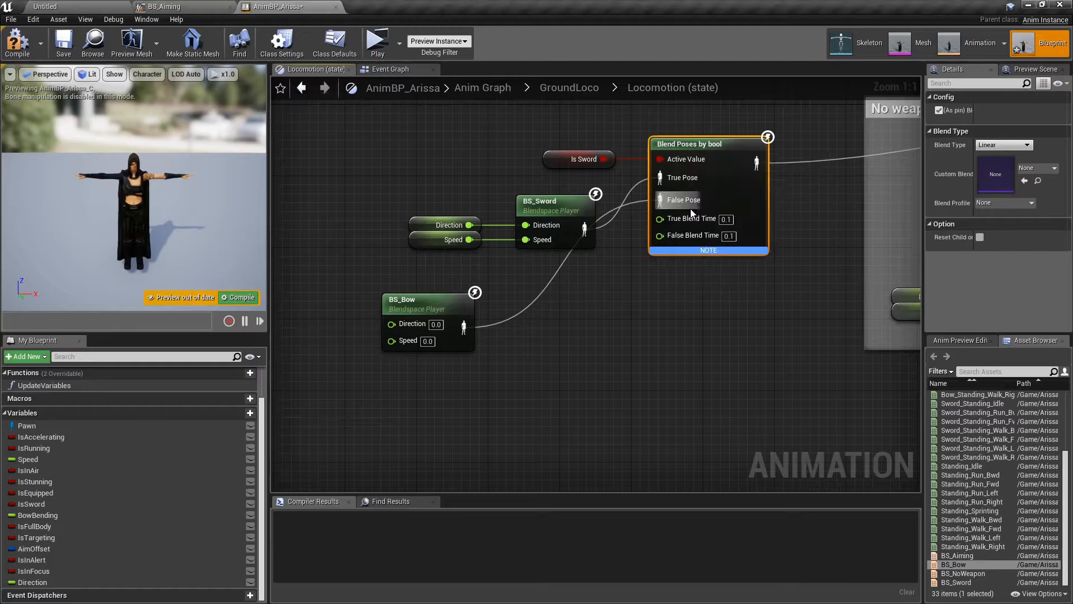
right_click(661, 177)
left_click(676, 230)
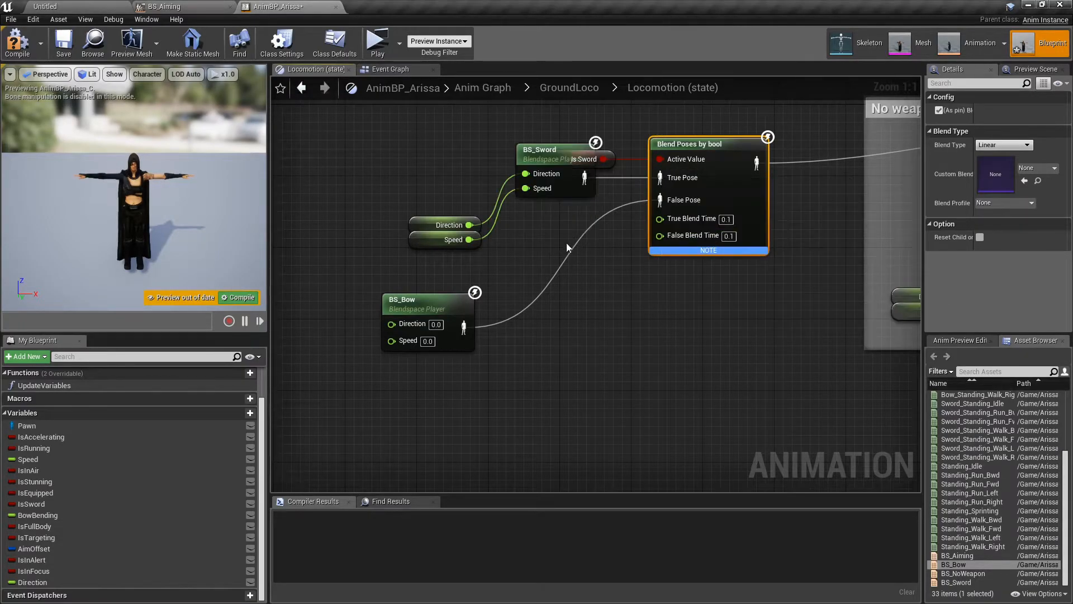
- Move BS_Sword with its Direction and Speed nodes left of Is Sword, and raise the two variable nodes level with BS_Sword's inputs
left_click_drag(422, 138, 518, 248)
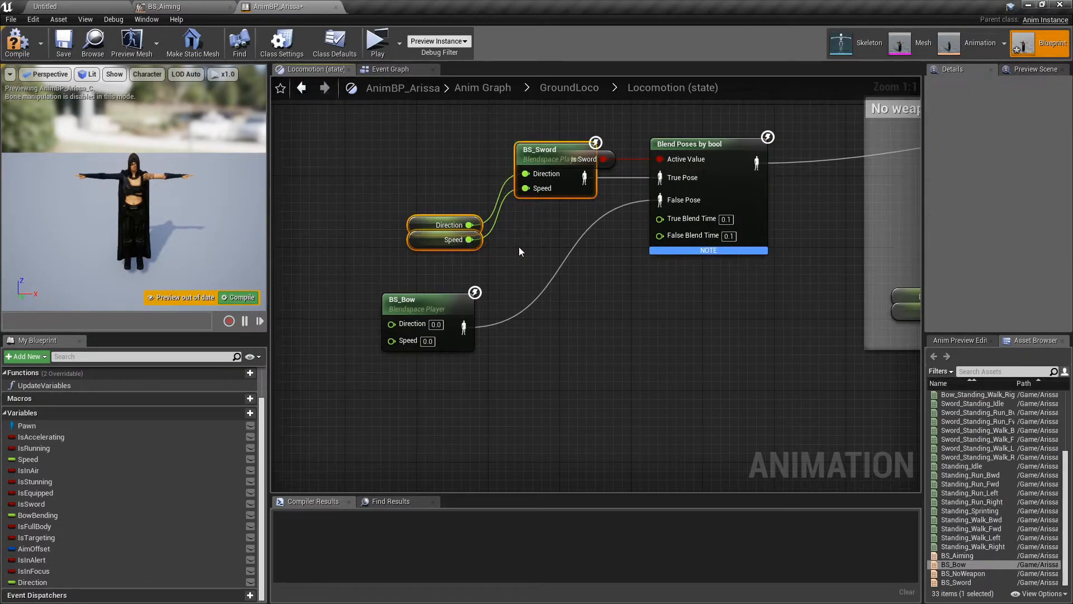
key("Left")
key("Left")
key("Left")
key("Left")
key("Left")
key("Left")
key("Left")
left_click_drag(406, 266, 359, 221)
key("Up")
key("Up")
key("Up")
key("Up")
key("Up")
key("Up")
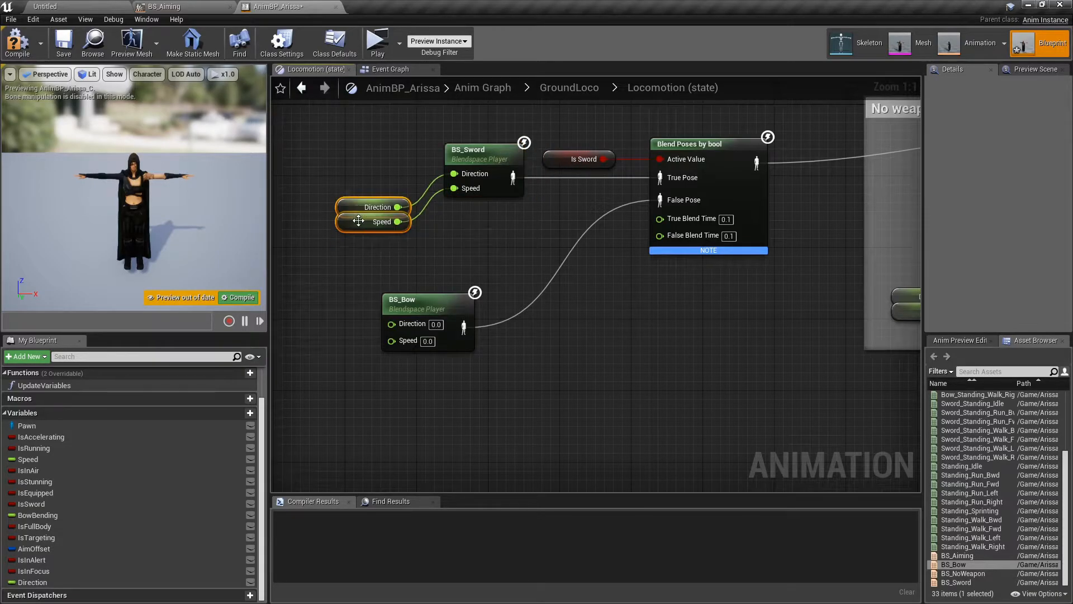
left_click(361, 259)
- Move BS_Bow farther below the sword nodes and enclose the sword nodes with their blend node in a comment titled "Sword blendspace"
right_click_drag(360, 259, 467, 254)
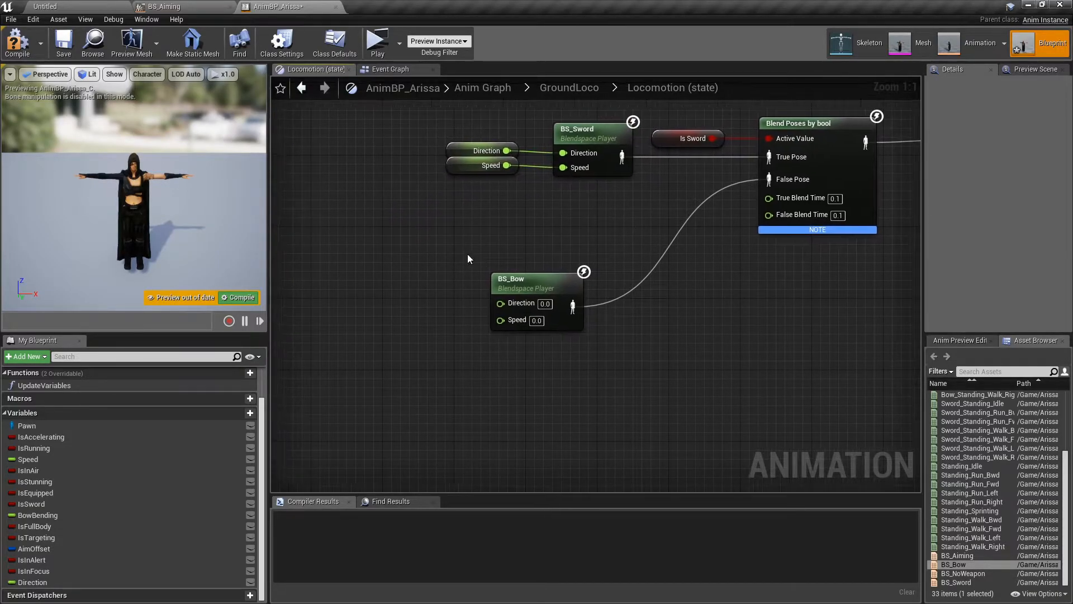
left_click_drag(532, 289, 442, 334)
right_click_drag(566, 279, 418, 379)
left_click_drag(373, 177, 656, 335)
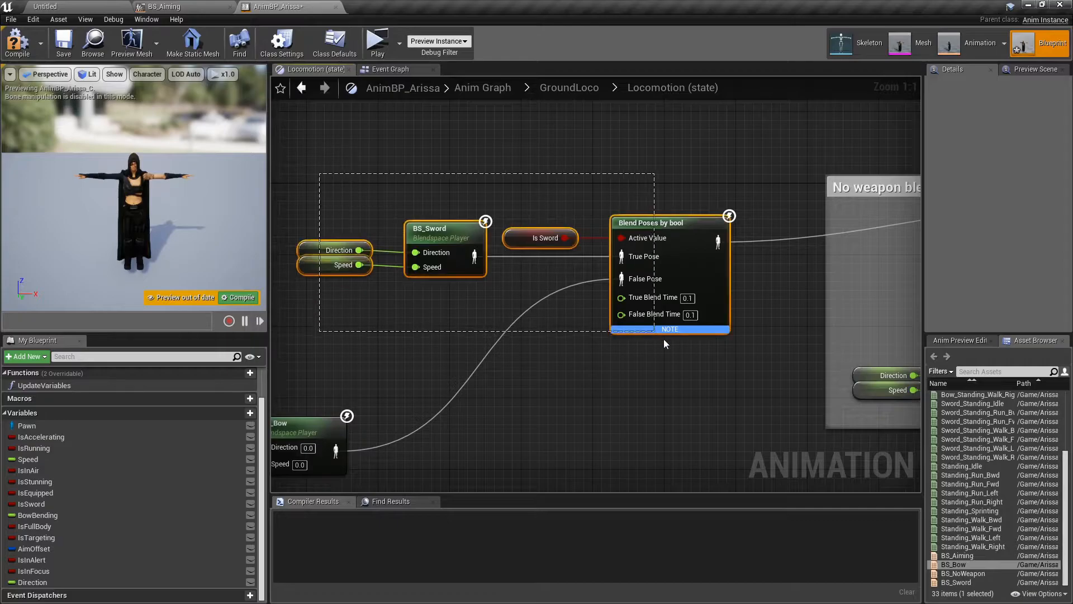
type("cSwo")
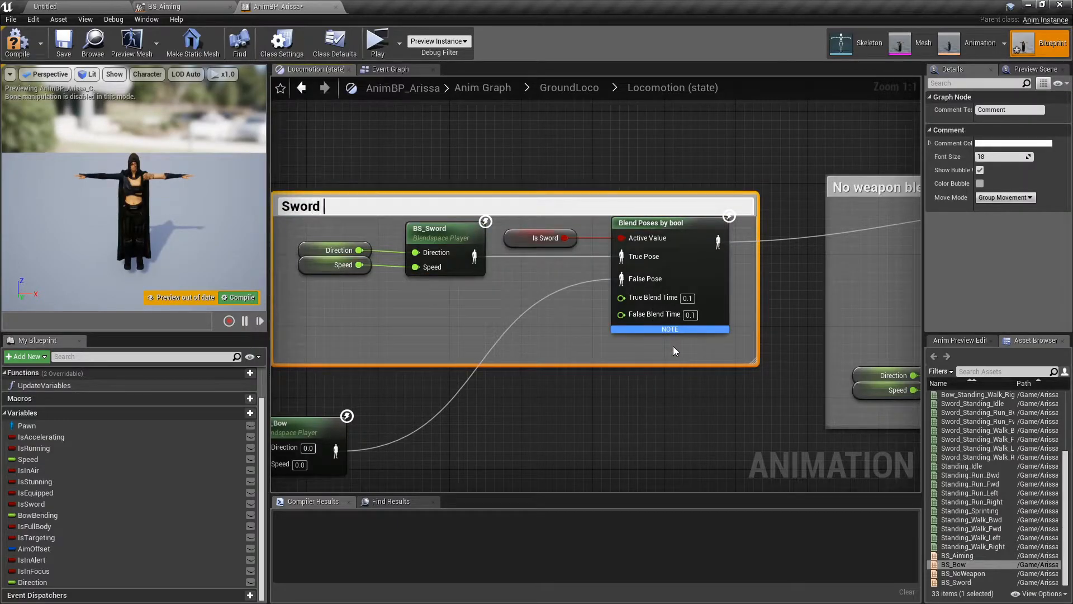
type("rd blendspace")
key("Return")
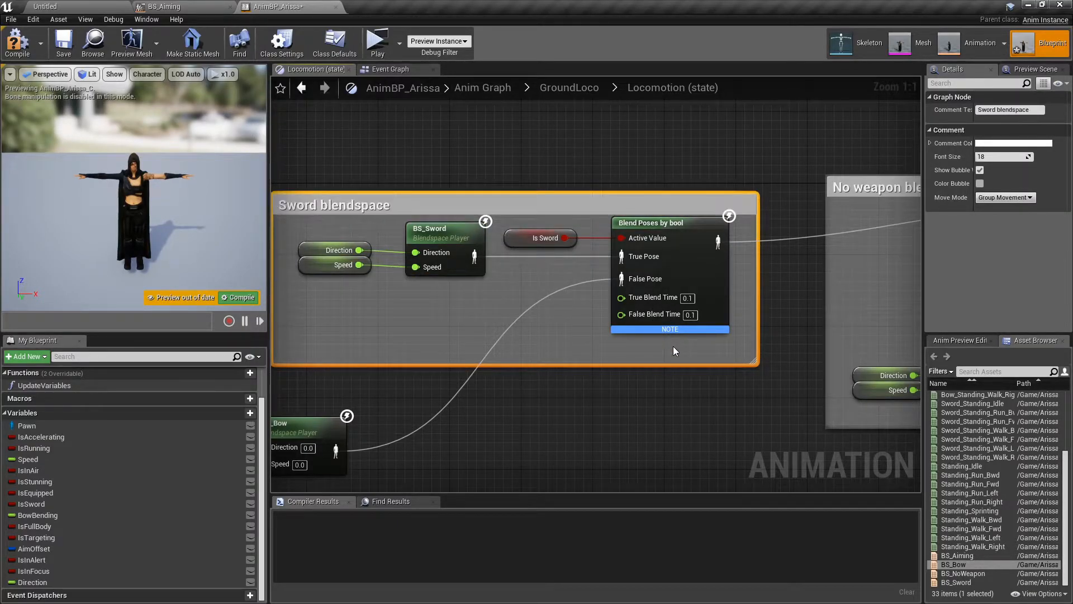
- Shift BS_Bow slightly to the right beneath the sword comment and compile the animation blueprint
right_click_drag(573, 426, 760, 324)
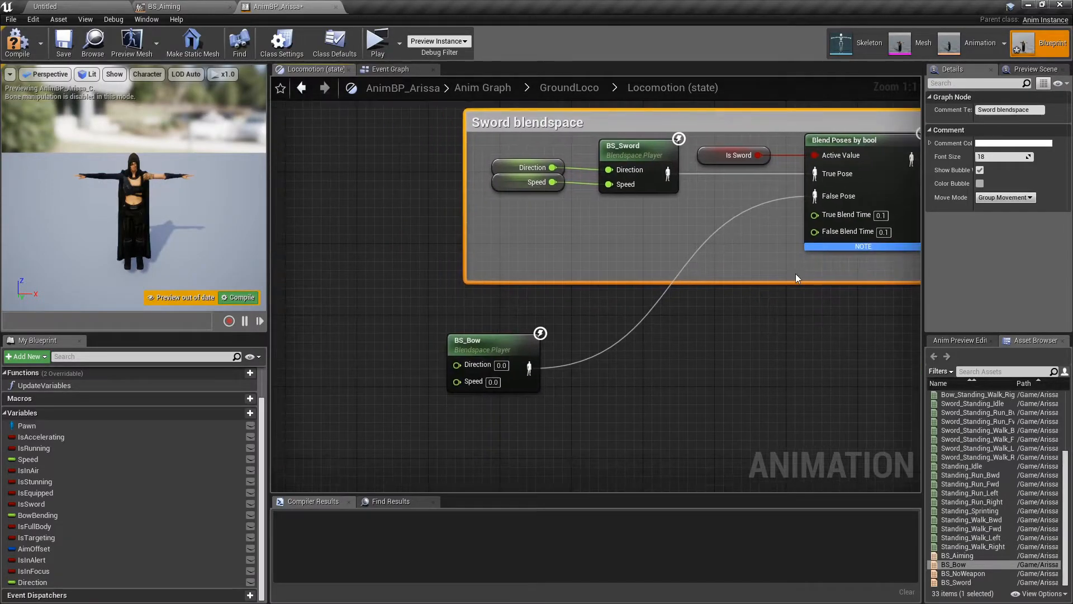
left_click_drag(491, 344, 508, 343)
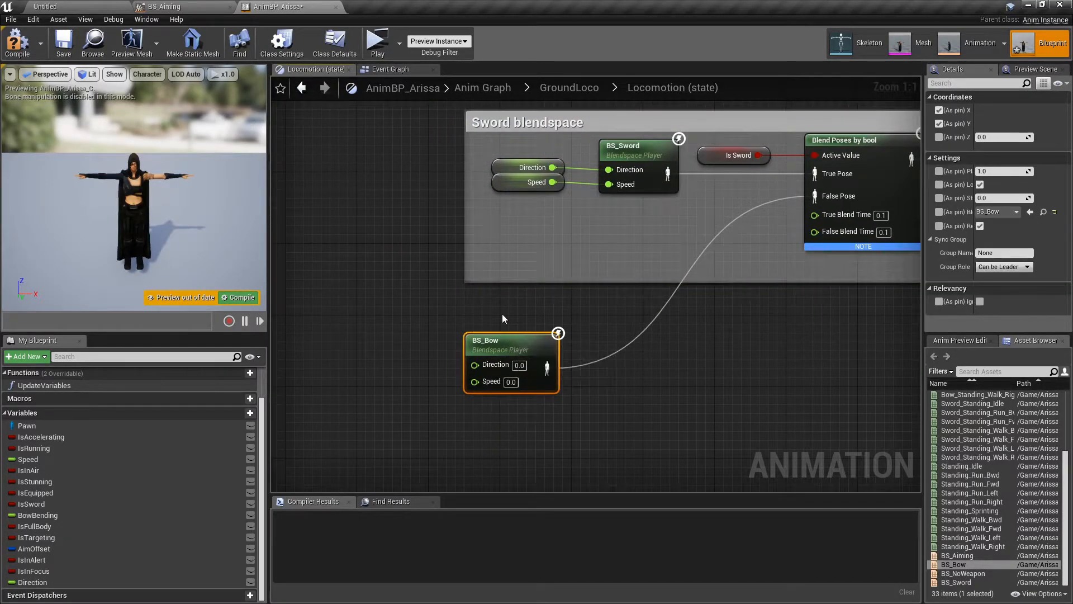
left_click(468, 313)
key("F7")
- Add a third Blend Poses by bool node below the sword comment, feeding the sword blend node's False Pose
right_click_drag(468, 313, 552, 319)
left_click_drag(898, 202, 762, 378)
type("bool")
key("Return")
left_click_drag(617, 339, 481, 421)
- Arrange BS_Bow and the third blend node below the sword comment, with BS_Bow's pose feeding that blend node's False Pose
left_click_drag(588, 349, 427, 447)
right_click_drag(662, 329, 720, 266)
left_click_drag(858, 318, 678, 338)
right_click_drag(555, 378, 635, 265)
left_click_drag(593, 291, 744, 283)
left_click_drag(584, 373, 614, 373)
left_click(637, 333)
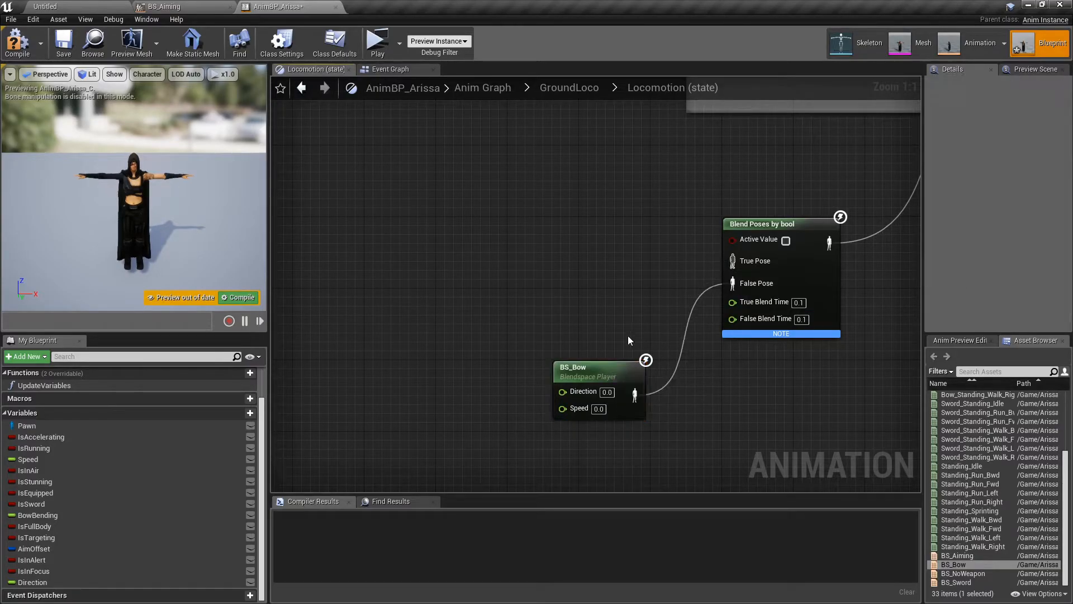
- Connect the IsTargeting variable to the third blend node's Active Value and move BS_Bow slightly lower
left_click_drag(49, 536, 577, 259)
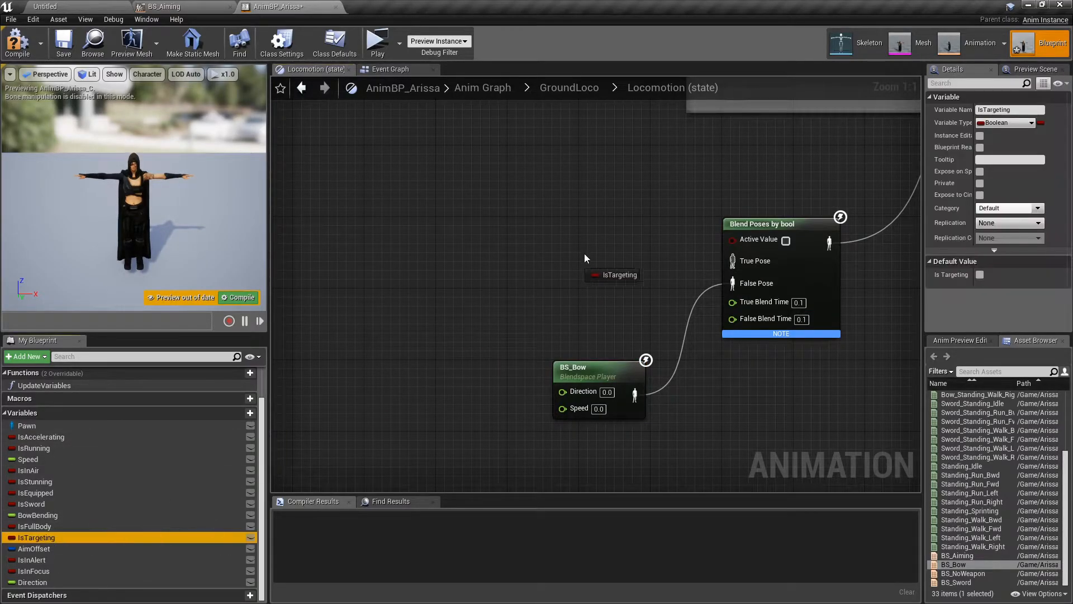
left_click_drag(732, 223, 731, 239)
left_click(494, 313)
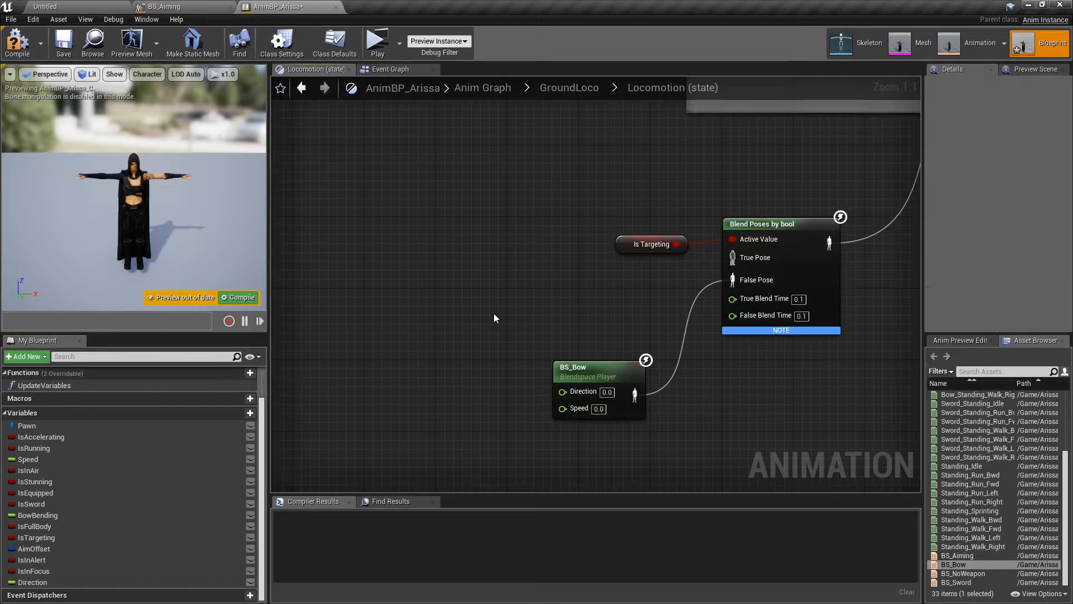
left_click_drag(602, 377, 600, 393)
left_click(542, 265)
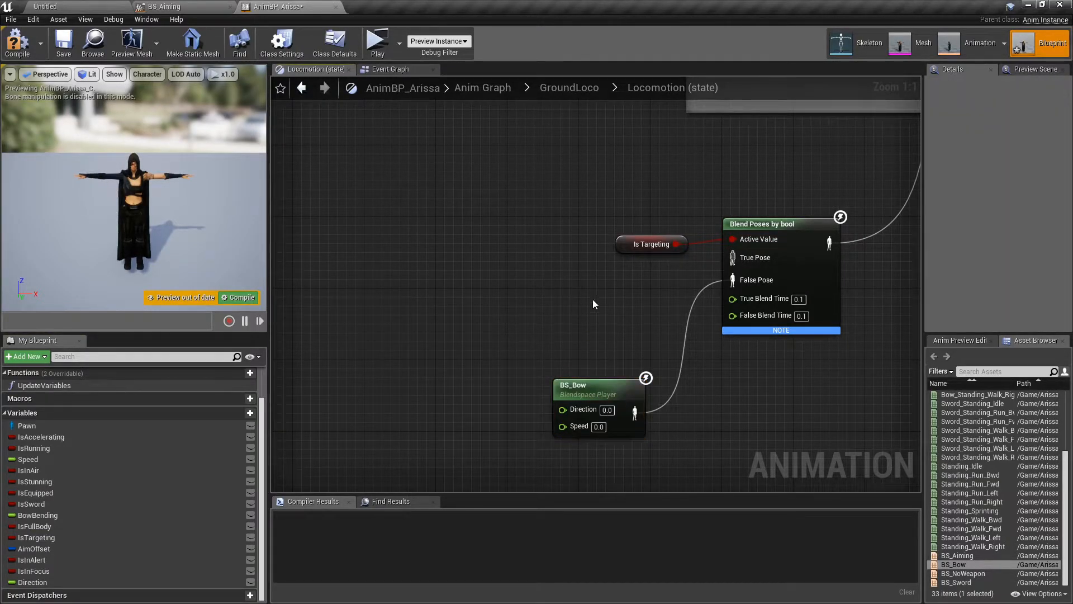
- Feed the Direction and Speed variables into the matching BS_Bow inputs and straighten their connections
right_click_drag(585, 303, 631, 282)
left_click_drag(32, 582, 609, 389)
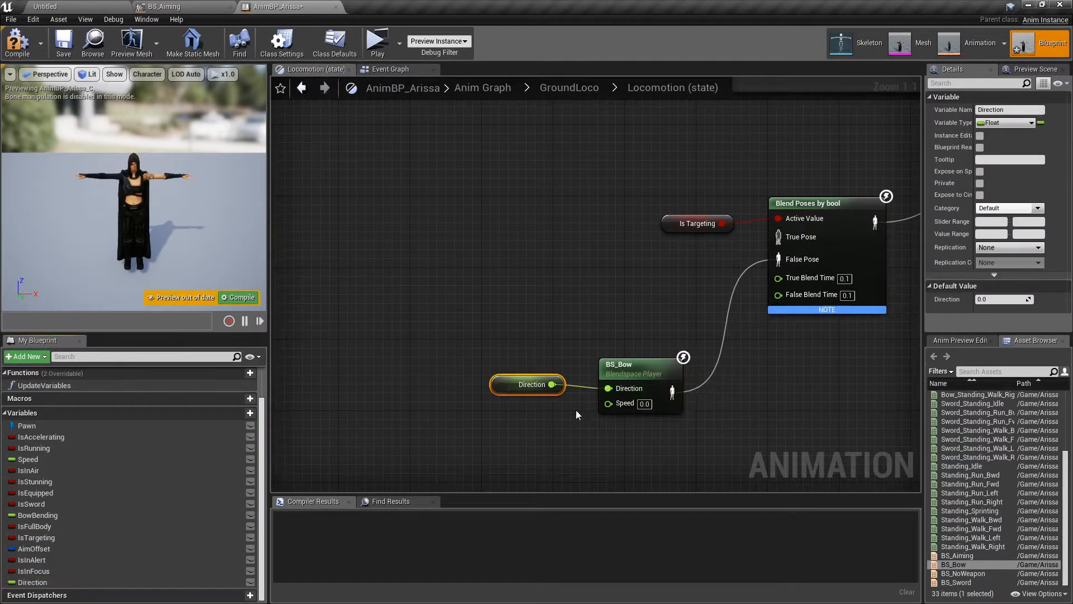
left_click_drag(28, 459, 608, 403)
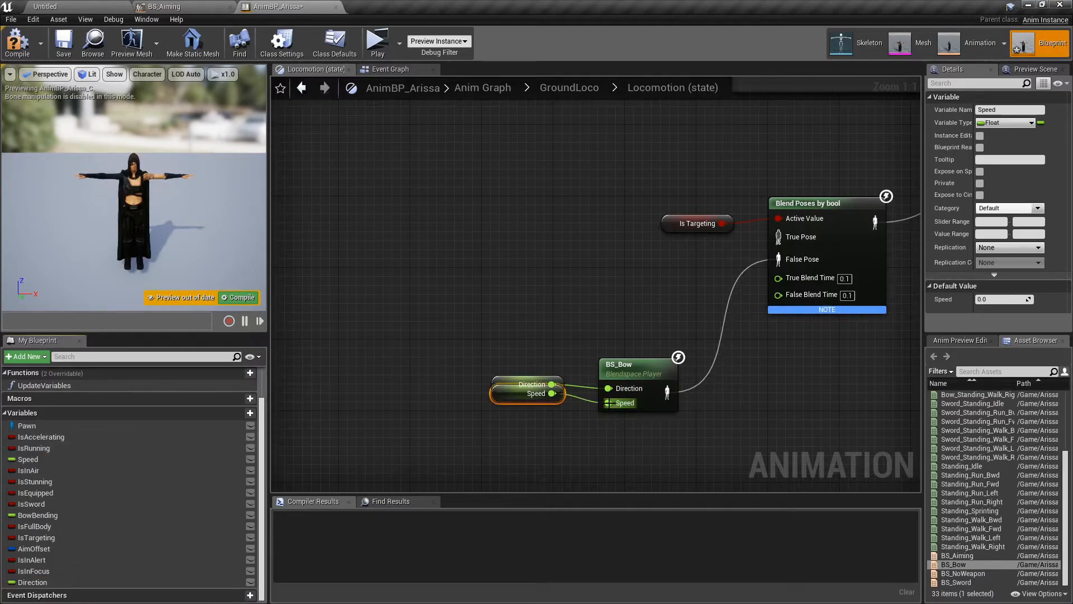
right_click(608, 403)
left_click(631, 455)
right_click(610, 389)
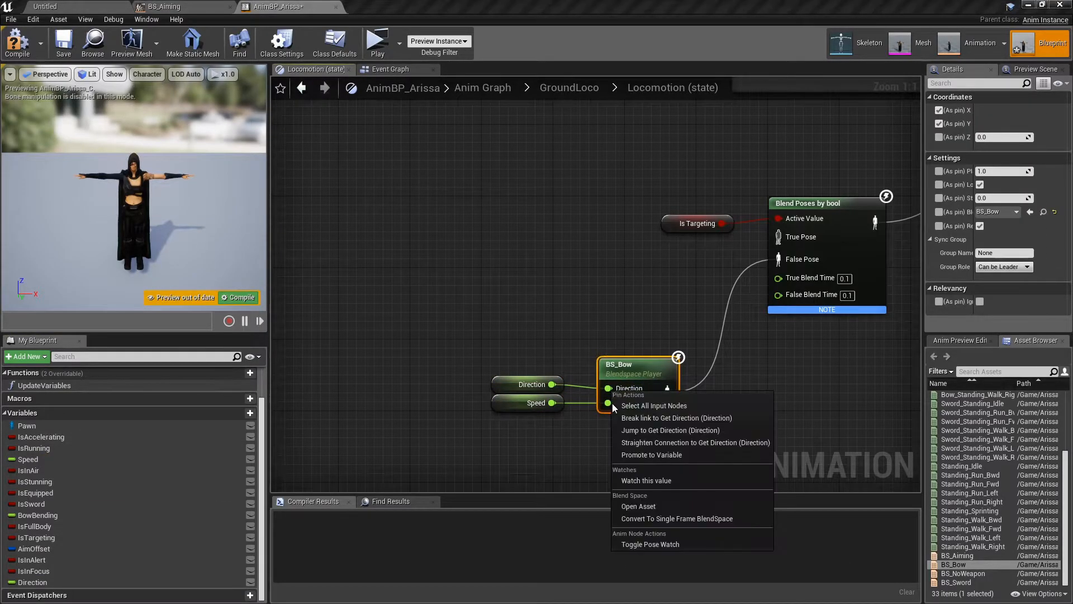
left_click(630, 443)
left_click(584, 449)
- Add a Layered blend per bone node feeding the third blend node's True Pose and place it left of Is Targeting
right_click_drag(596, 303, 664, 301)
left_click_drag(845, 234, 618, 264)
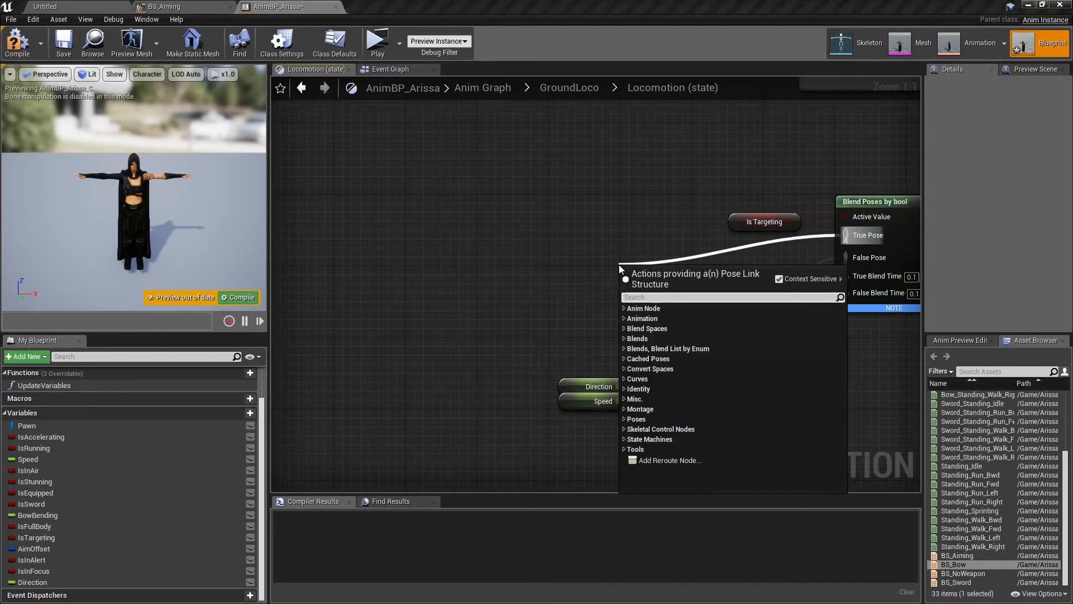
type("layer")
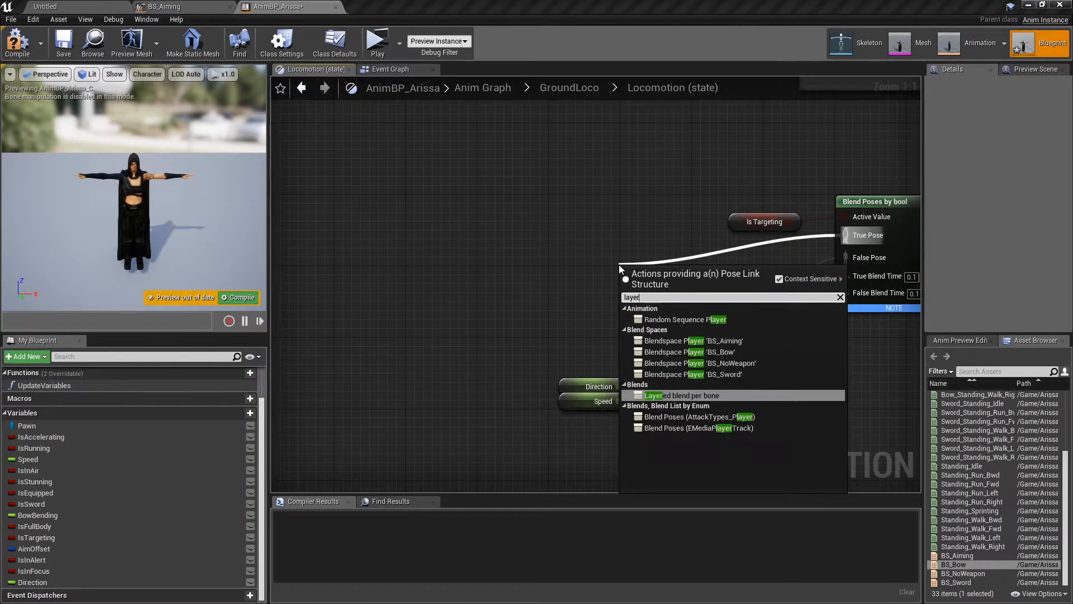
key("Return")
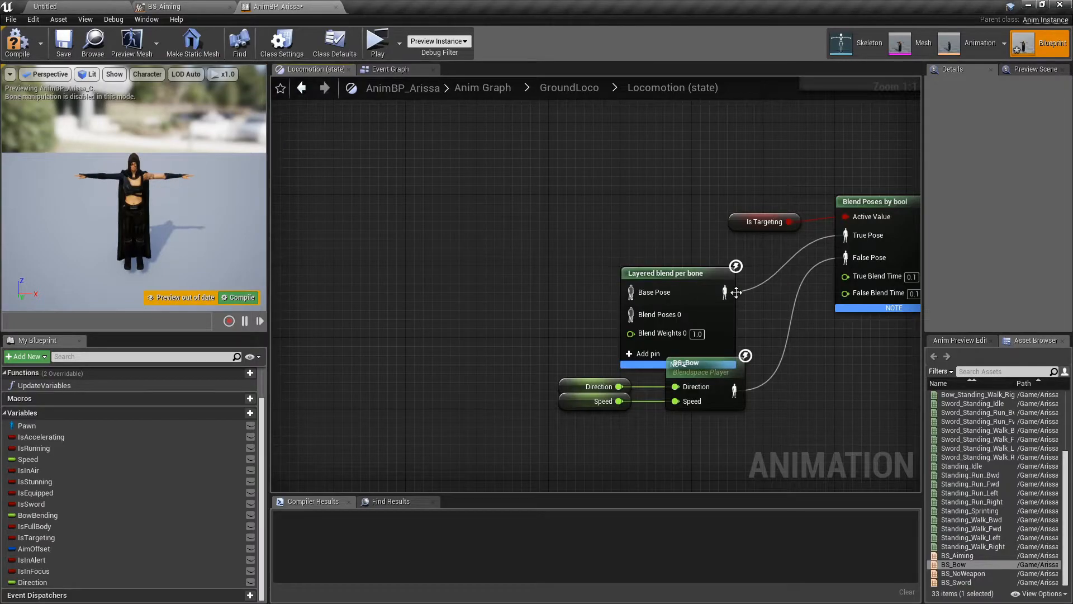
left_click_drag(707, 290, 537, 236)
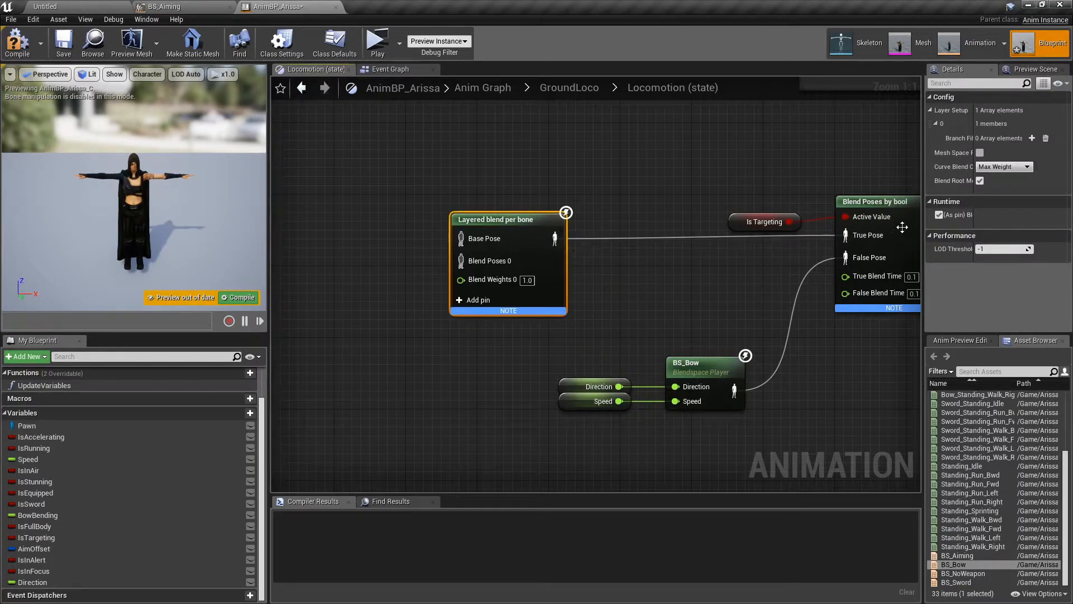
- Straighten the Is Targeting and Layered blend per bone connections into the third blend node
right_click(862, 217)
left_click(888, 270)
right_click(846, 236)
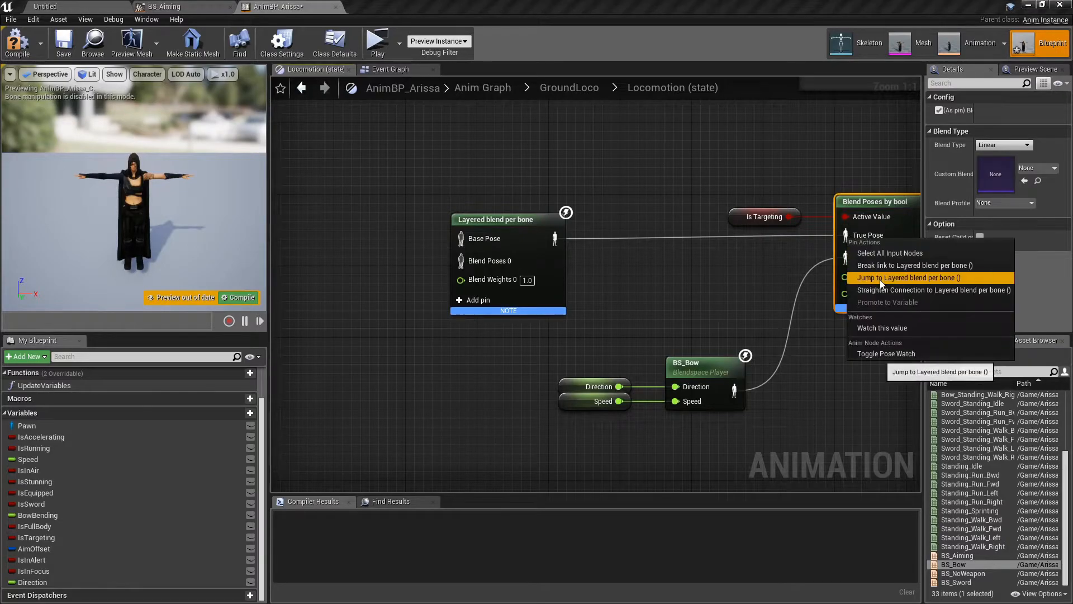
left_click(880, 279)
right_click_drag(885, 266, 806, 265)
right_click(853, 250)
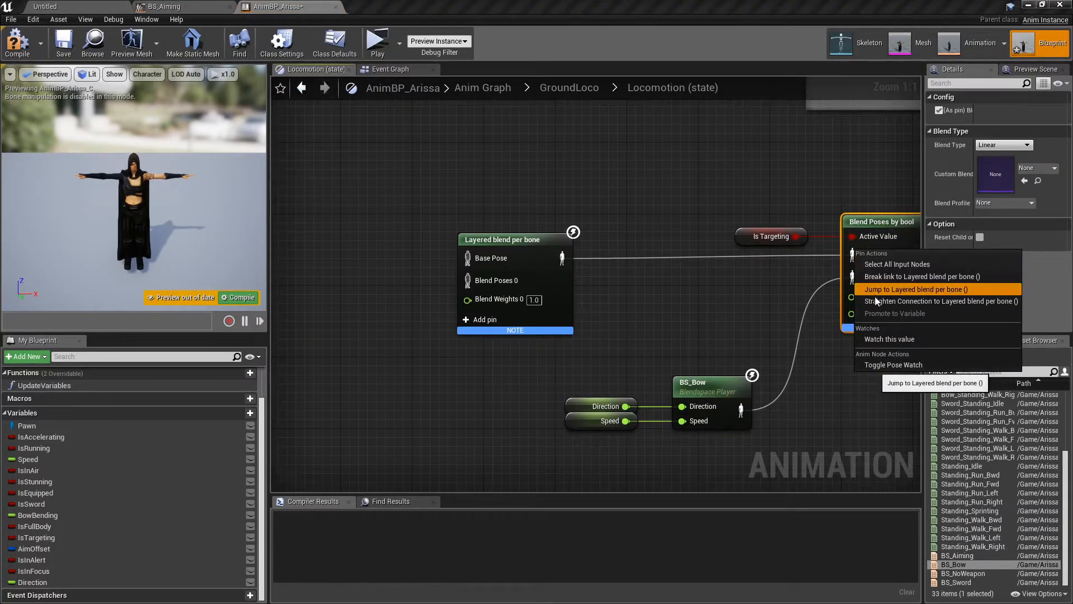
left_click(871, 300)
- Give the Layered blend per bone a branch filter on bone spine_01 with blend depth 4 and enable mesh space rotation blending
left_click(707, 271)
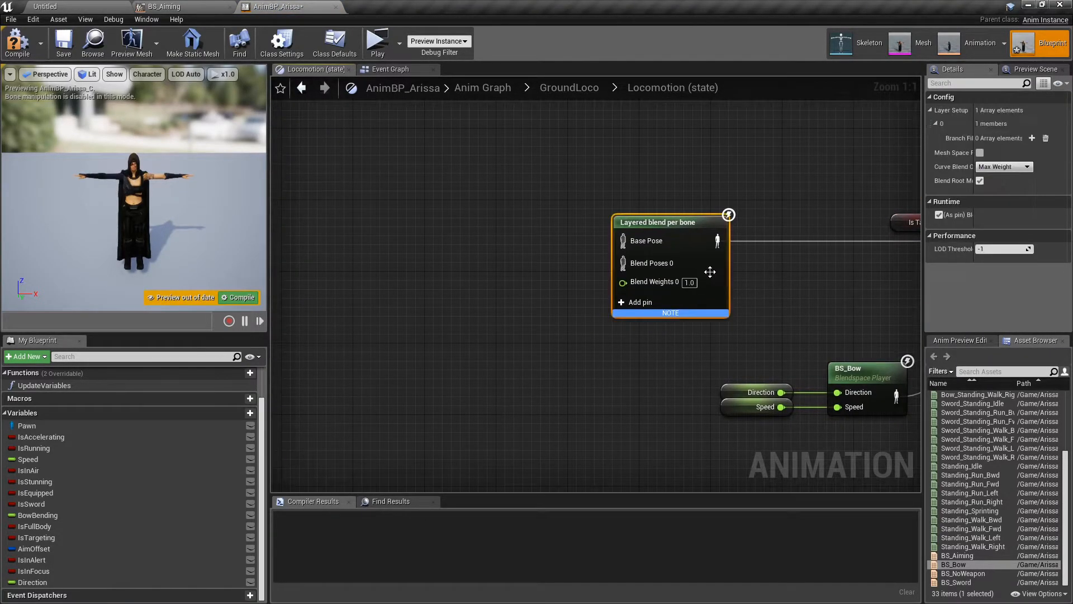
left_click(1031, 138)
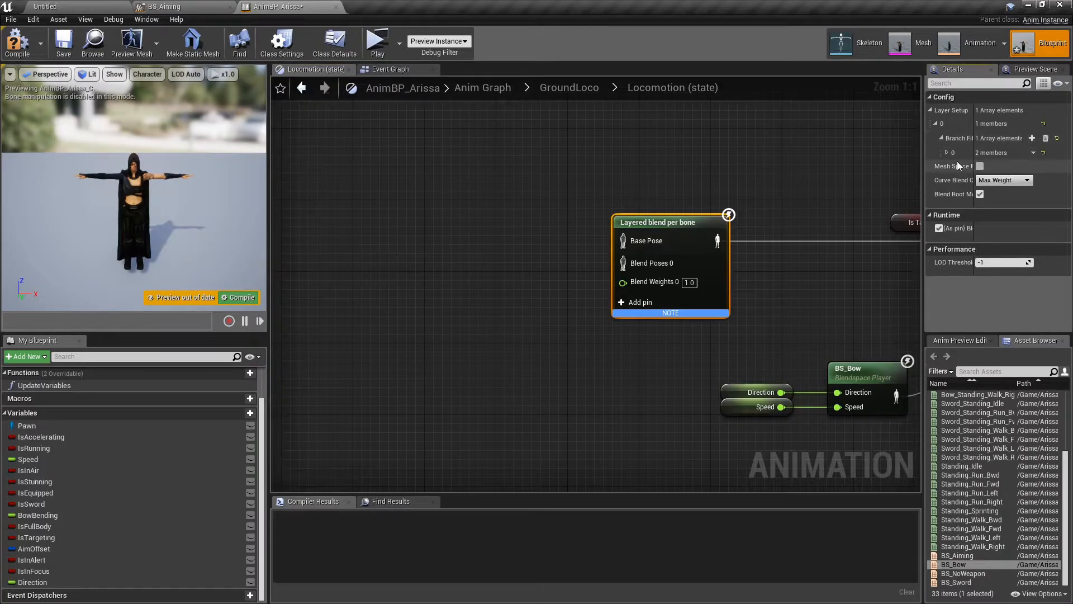
left_click(945, 153)
left_click(981, 166)
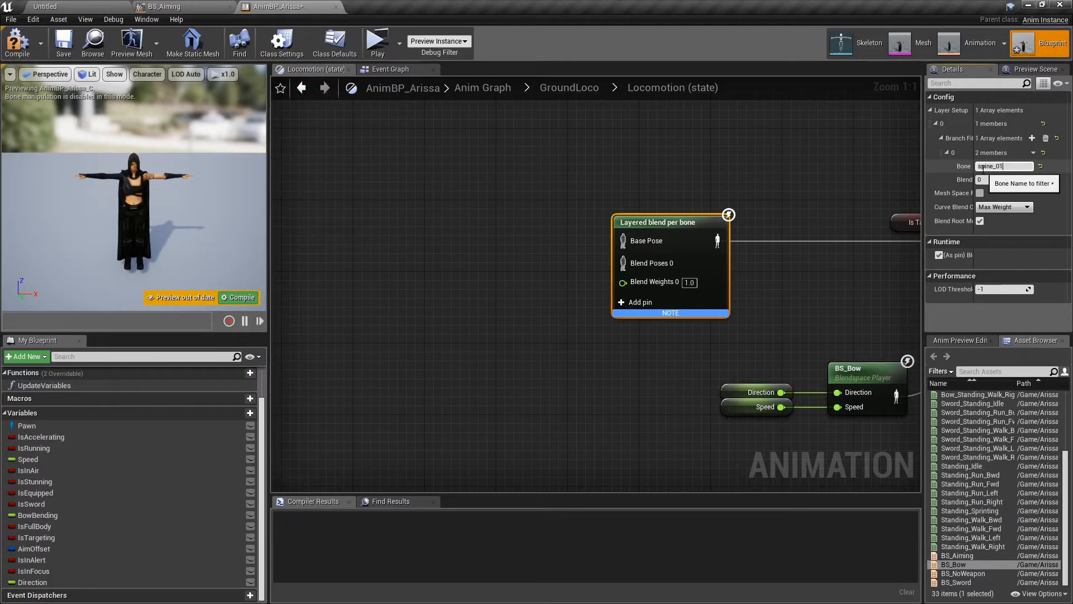
key("Return")
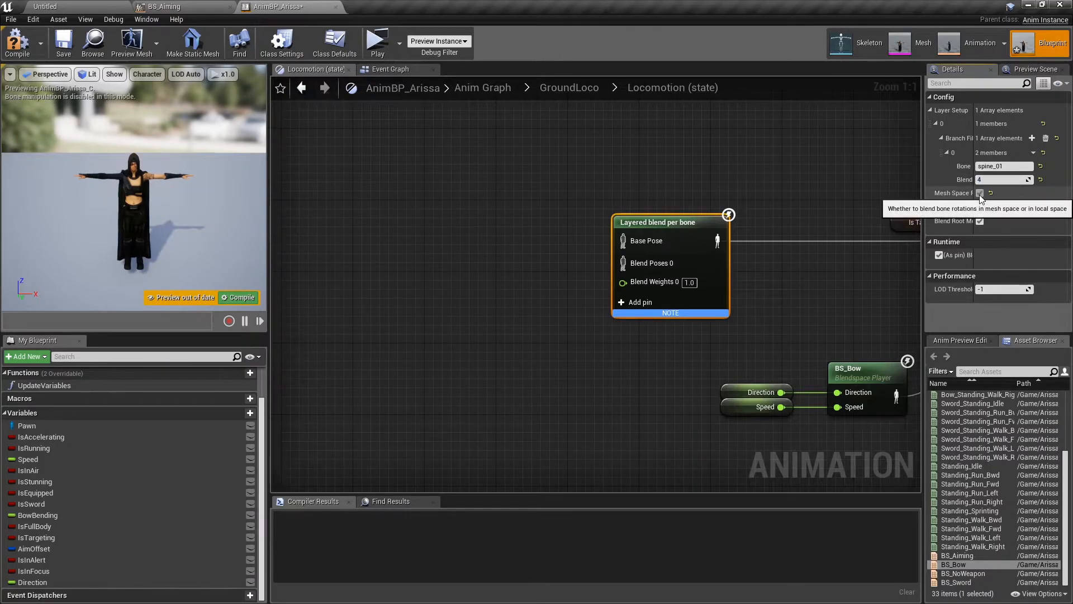
- Place another BS_Bow blendspace left of the layered blend, connect its pose to Base Pose and straighten the connection
right_click_drag(561, 291, 602, 283)
left_click(602, 283)
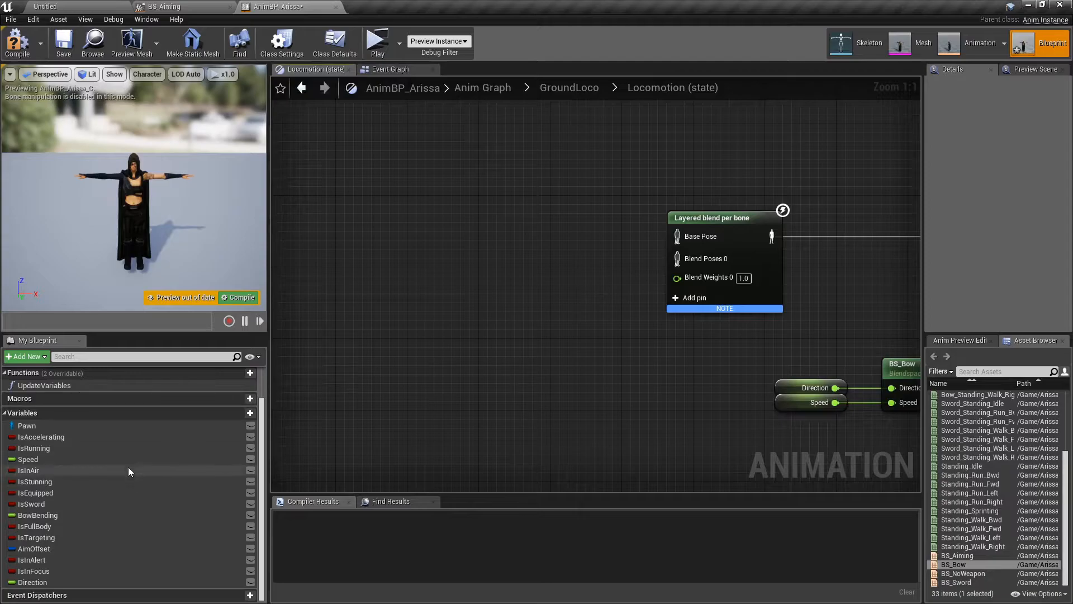
left_click_drag(954, 564, 455, 218)
left_click_drag(543, 248, 678, 236)
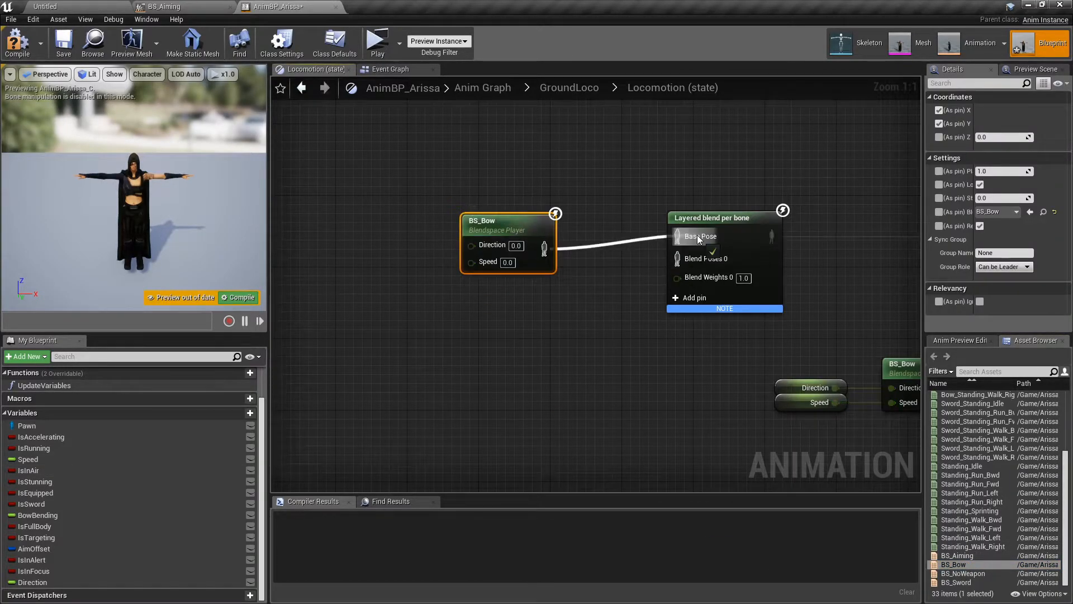
right_click(696, 235)
left_click(727, 286)
left_click(581, 323)
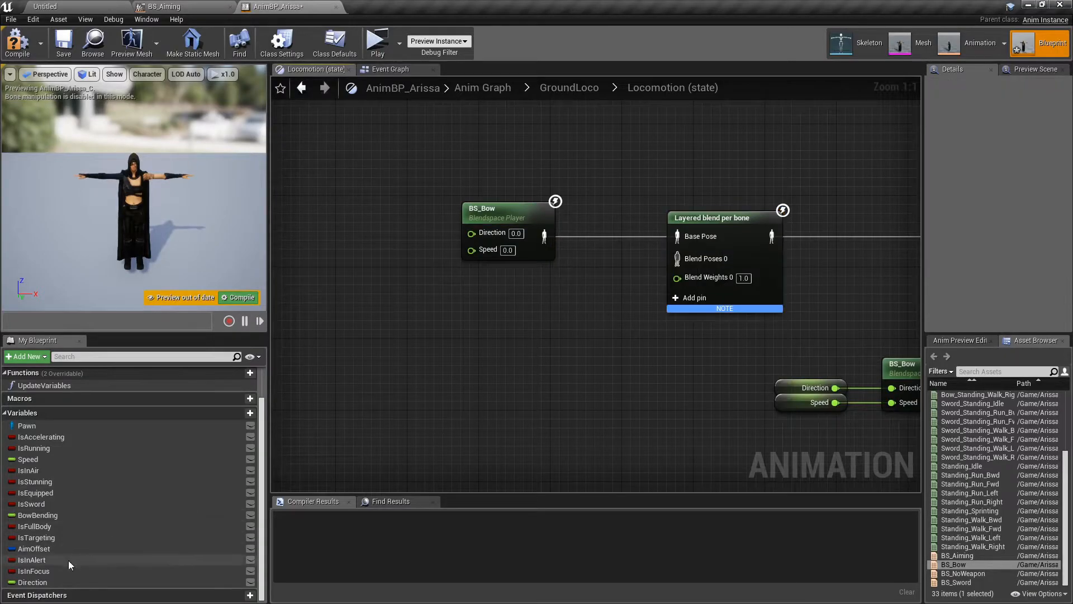
- Feed the Direction and Speed variables into the second BS_Bow node's inputs and straighten both connections
left_click_drag(32, 581, 471, 233)
left_click_drag(28, 458, 474, 247)
right_click(472, 233)
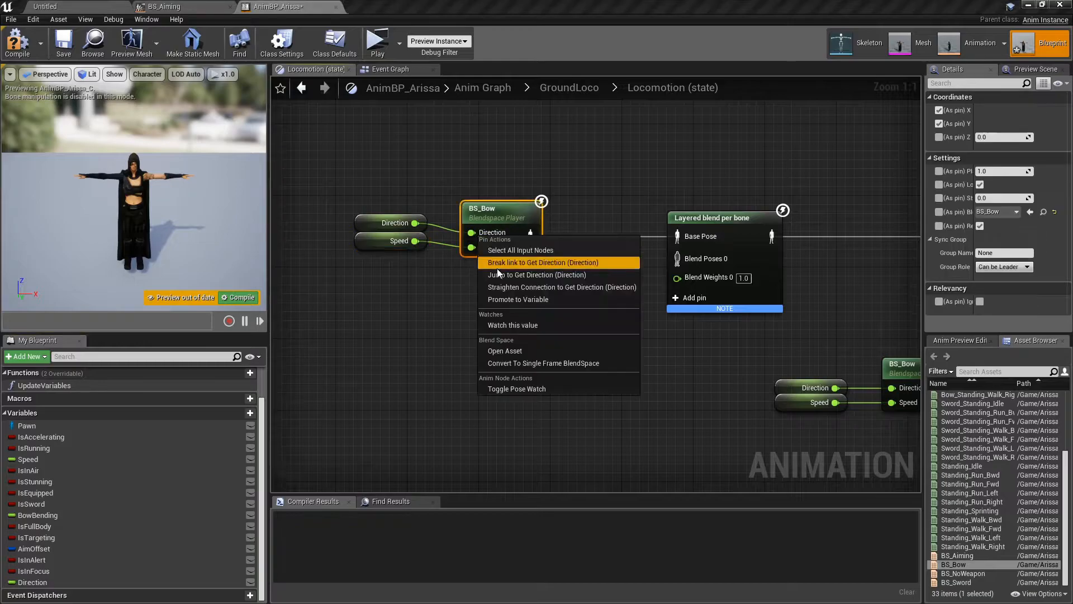
left_click(519, 284)
right_click(476, 250)
left_click(495, 303)
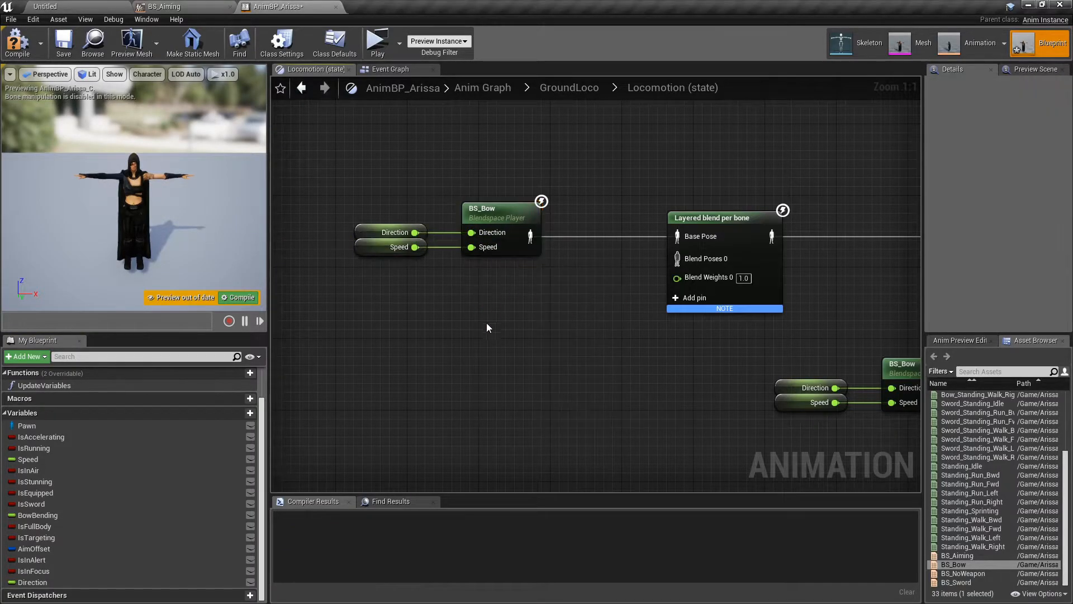
- Connect a BS_Aiming blendspace to the layered blend's Blend Poses 0 and feed its Bending input from BowBending, aligned under BS_Bow
left_click_drag(979, 556, 455, 304)
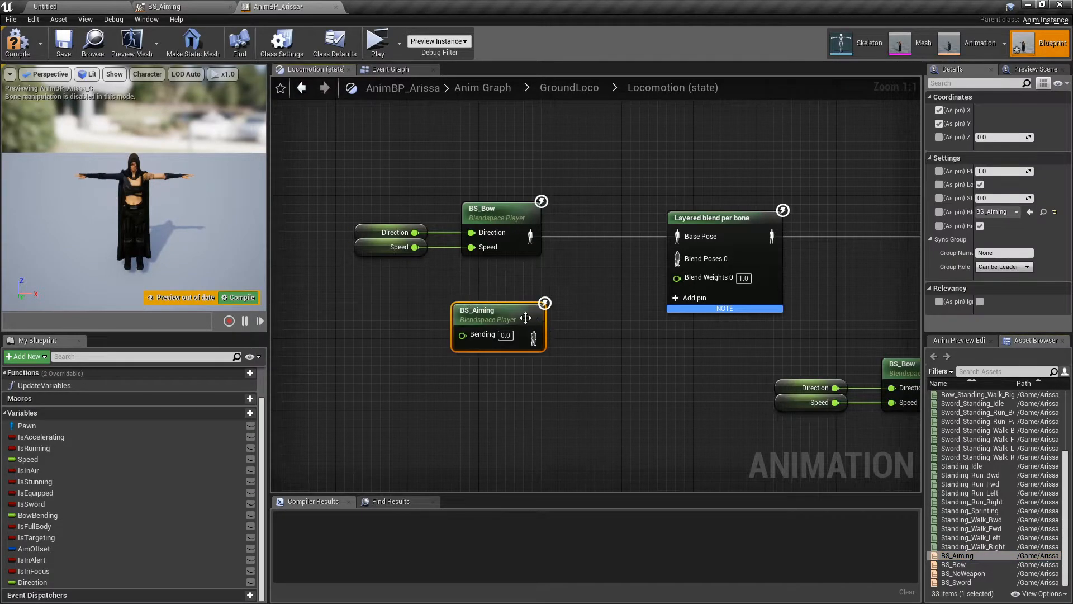
left_click_drag(524, 328, 690, 260)
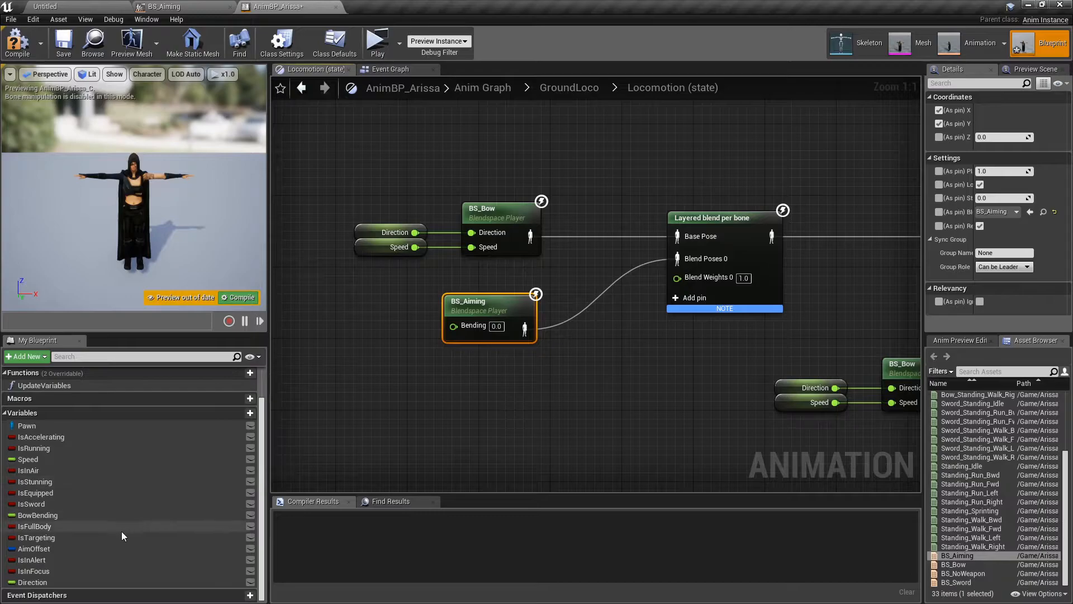
left_click_drag(68, 515, 454, 324)
right_click(454, 325)
left_click(474, 378)
left_click_drag(522, 302, 542, 302)
left_click(514, 380)
- Enclose the layered blend, its BS_Bow and BS_Aiming nodes and their variables in a comment titled "Bow aiming"
left_click_drag(389, 199, 698, 361)
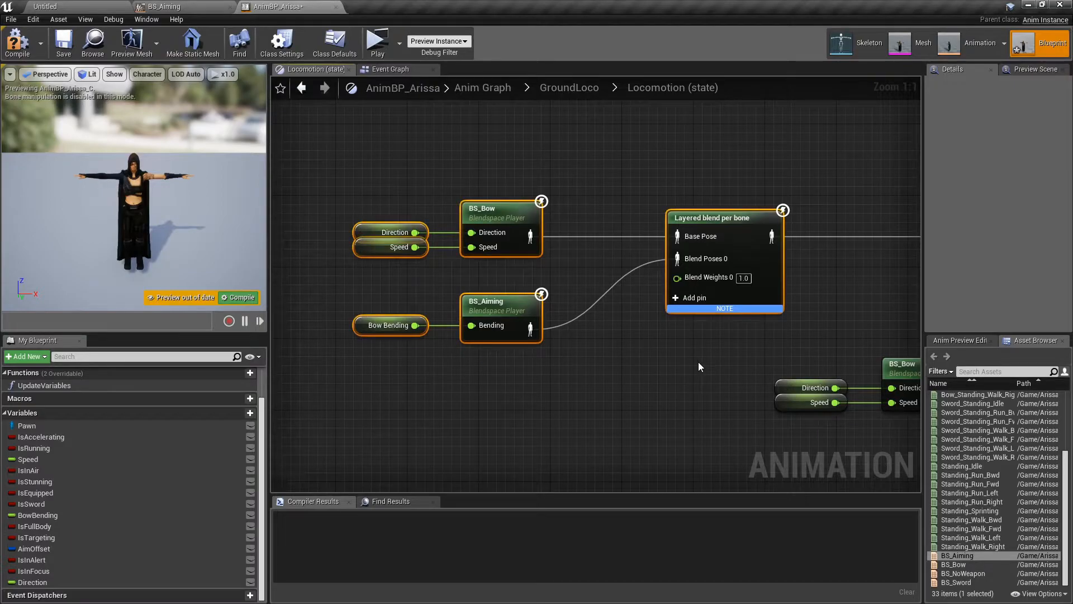
type("cBow")
type(" aimi")
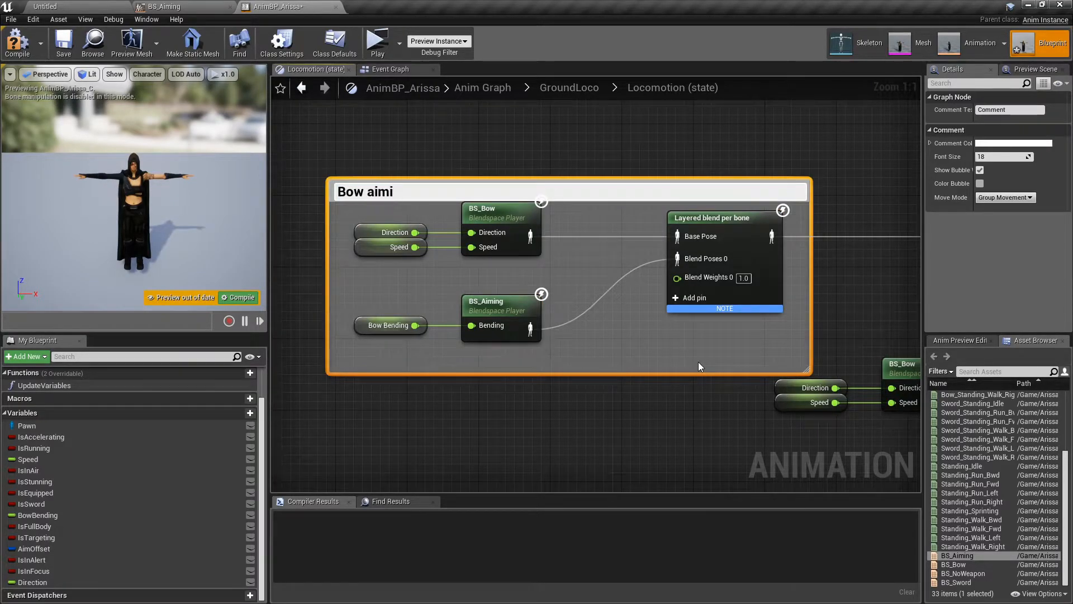
type("ng")
key("Return")
- Enclose the Bow aiming group, the lower BS_Bow nodes, Is Targeting and their blend node in a comment titled "Bow blendspace"
scroll(698, 361, "down", 5)
right_click_drag(699, 361, 538, 307)
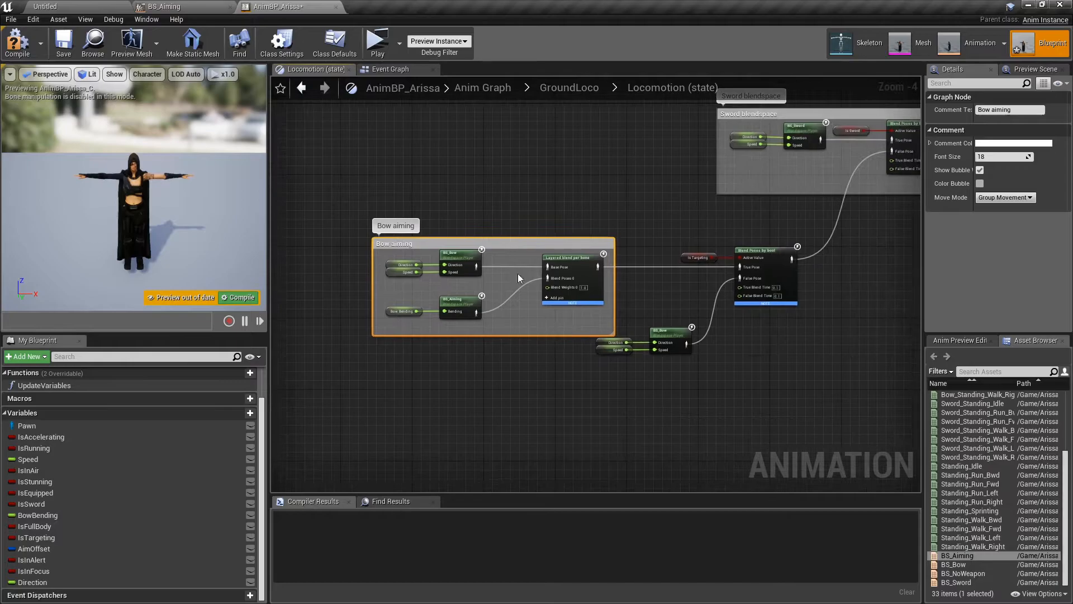
left_click_drag(364, 205, 793, 395)
key("c")
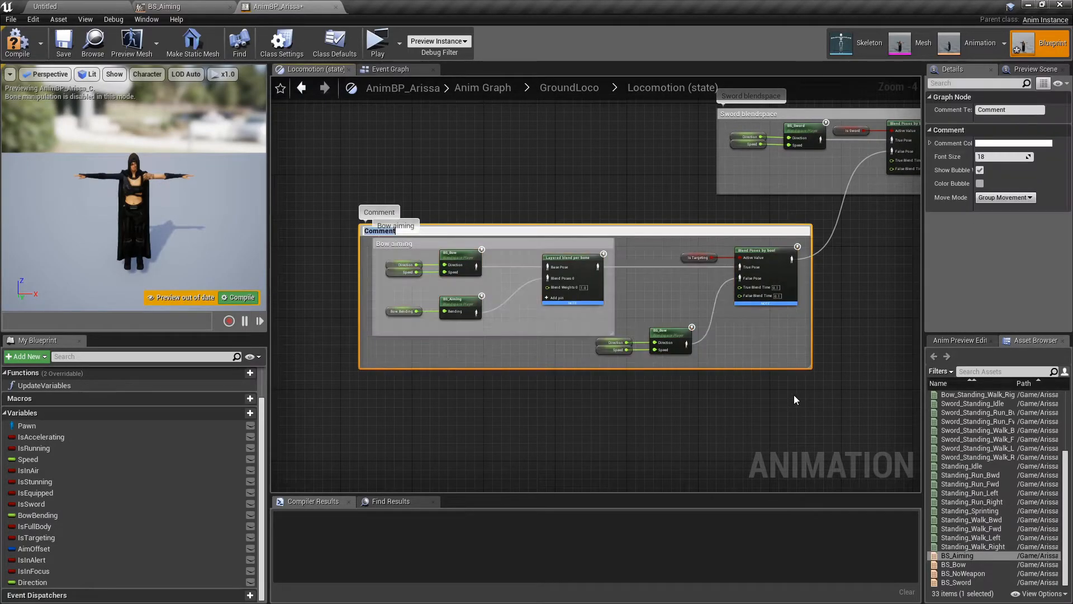
type("Bow blendspace")
key("Return")
right_click_drag(773, 327, 667, 388)
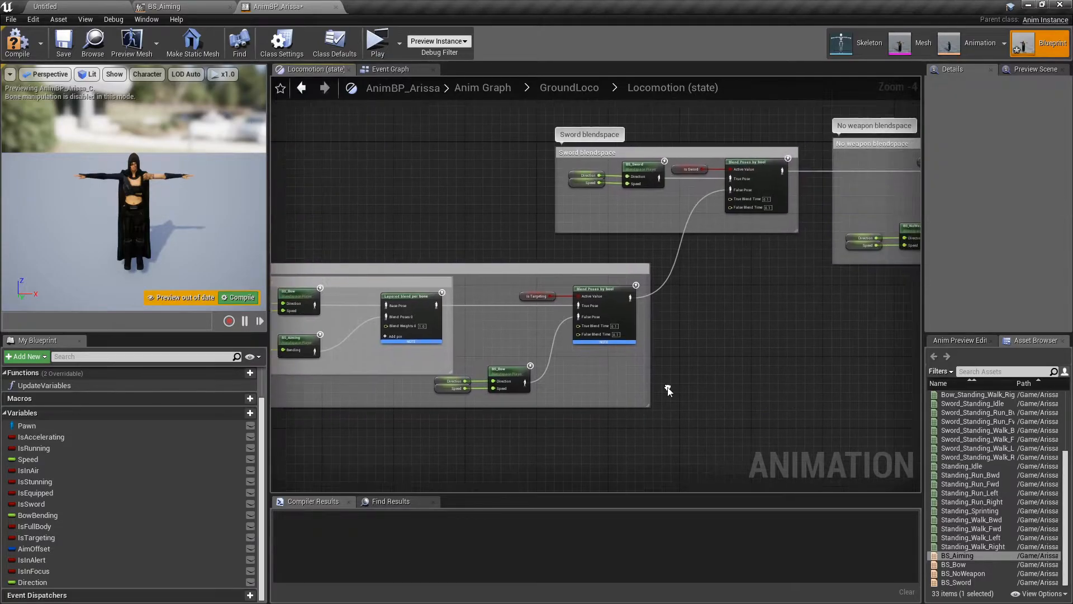
- Compile and save the animation blueprint with the finished Locomotion state
scroll(668, 387, "down", 1)
left_click(17, 42)
left_click(63, 41)
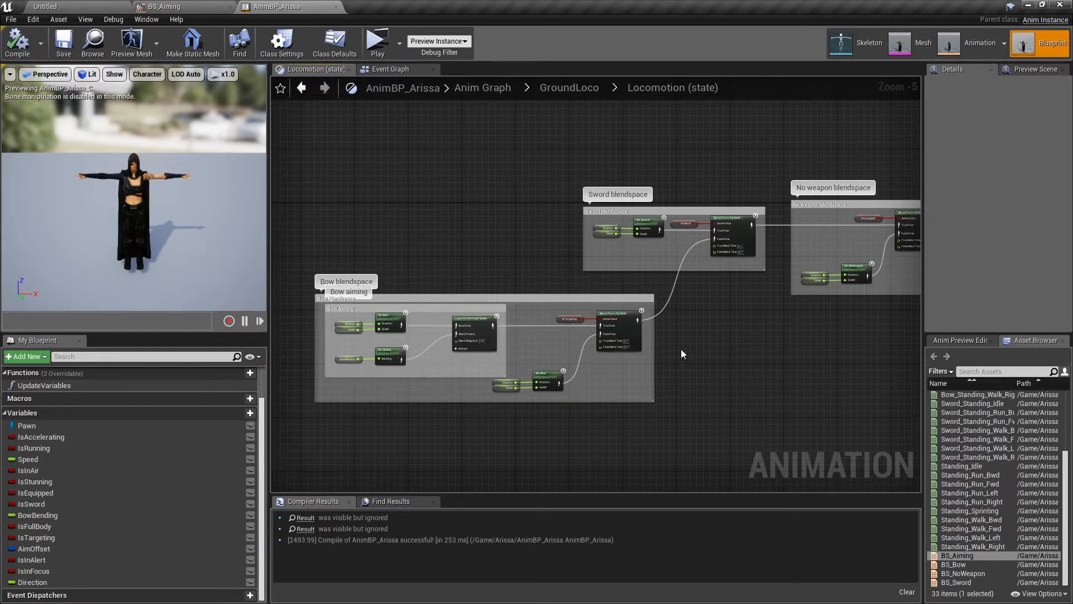
scroll(657, 341, "up", 2)
left_click(561, 282)
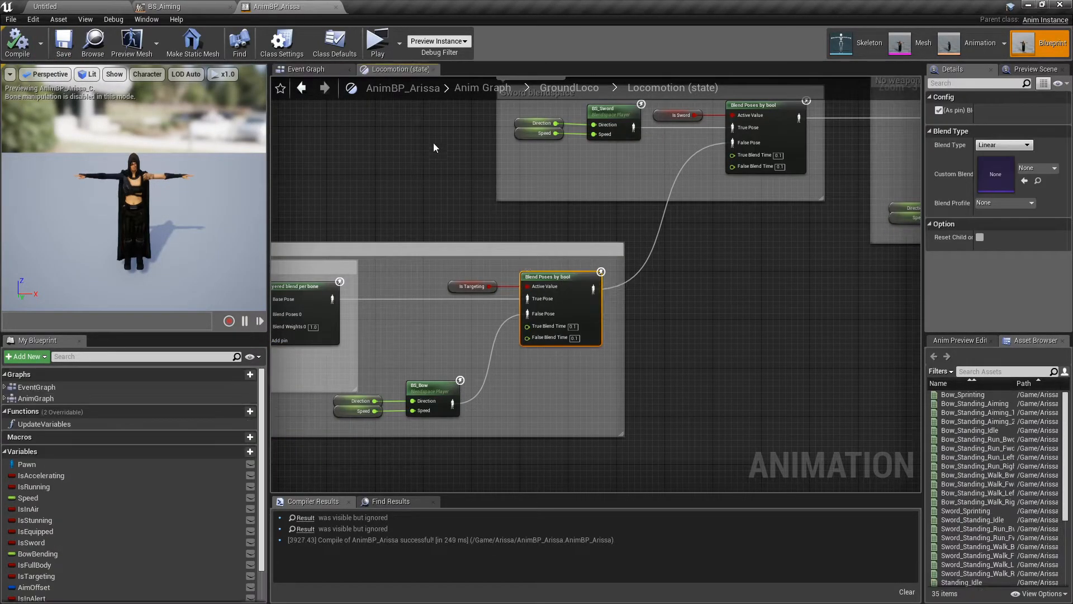
- In GroundLoco's Sprinting state, feed the final pose from a Blend Poses by bool node with IsEquipped as its Active Value
left_click(302, 88)
double_click(778, 290)
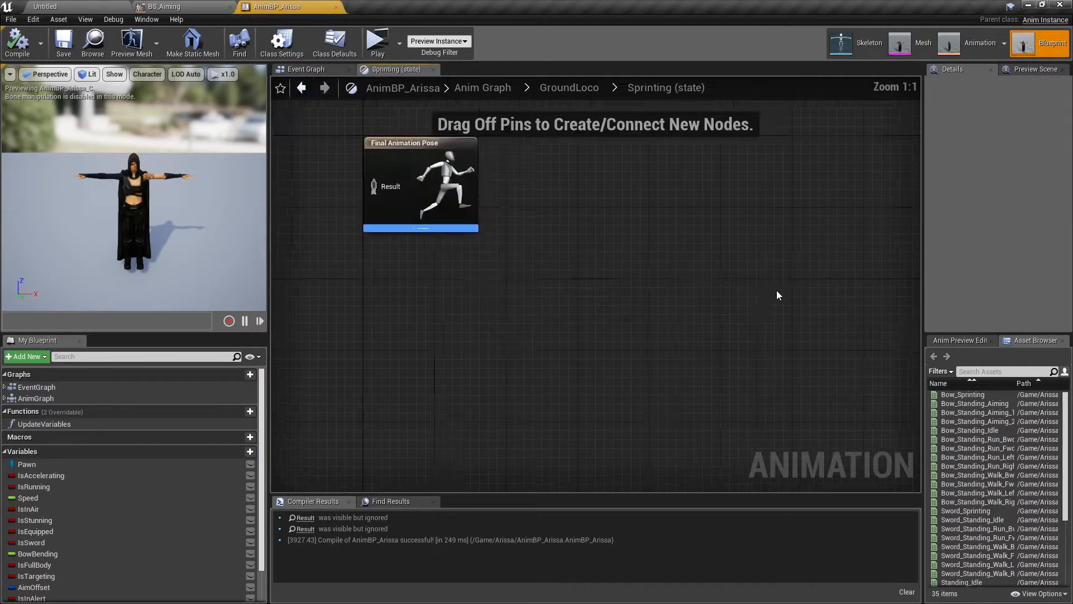
left_click_drag(667, 248, 568, 261)
type("bool")
key("Return")
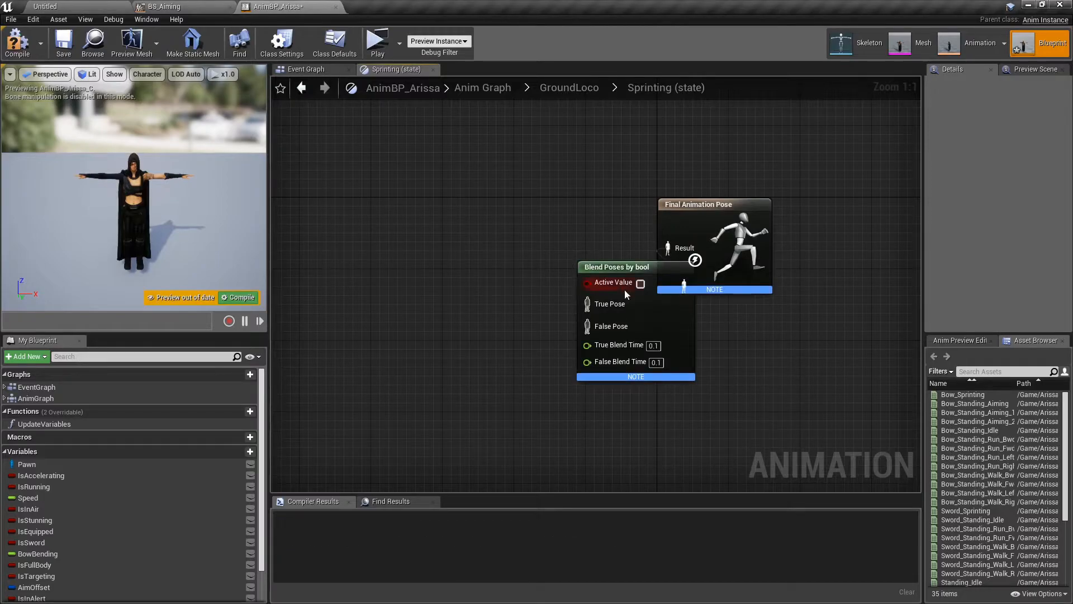
scroll(95, 458, "down", 2)
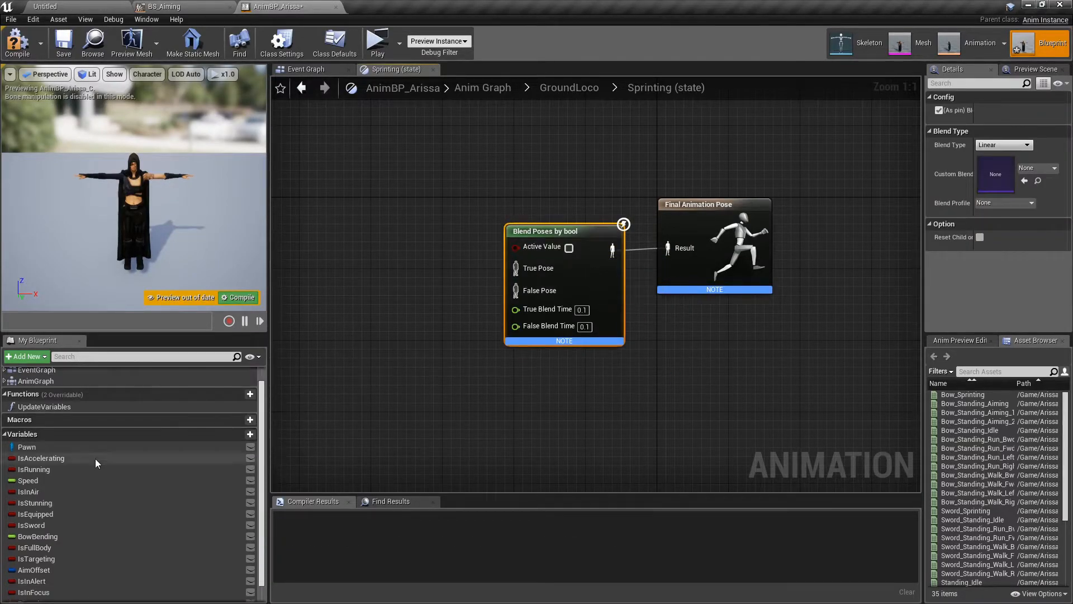
left_click_drag(62, 491, 527, 249)
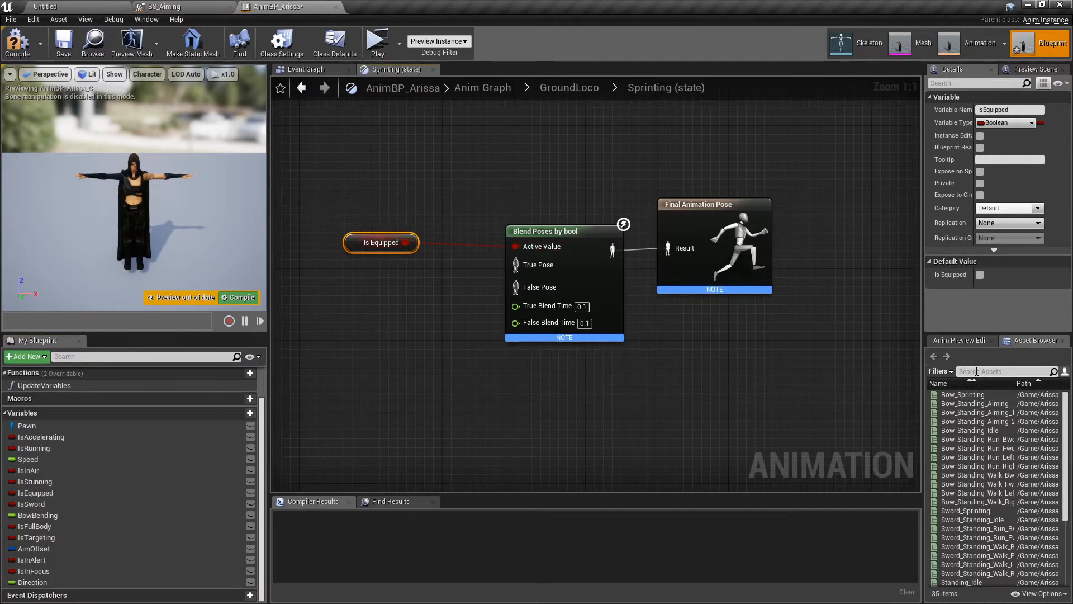
- Add the Standing_Sprinting animation and connect it to the Is Equipped blend's False Pose
scroll(983, 475, "down", 5)
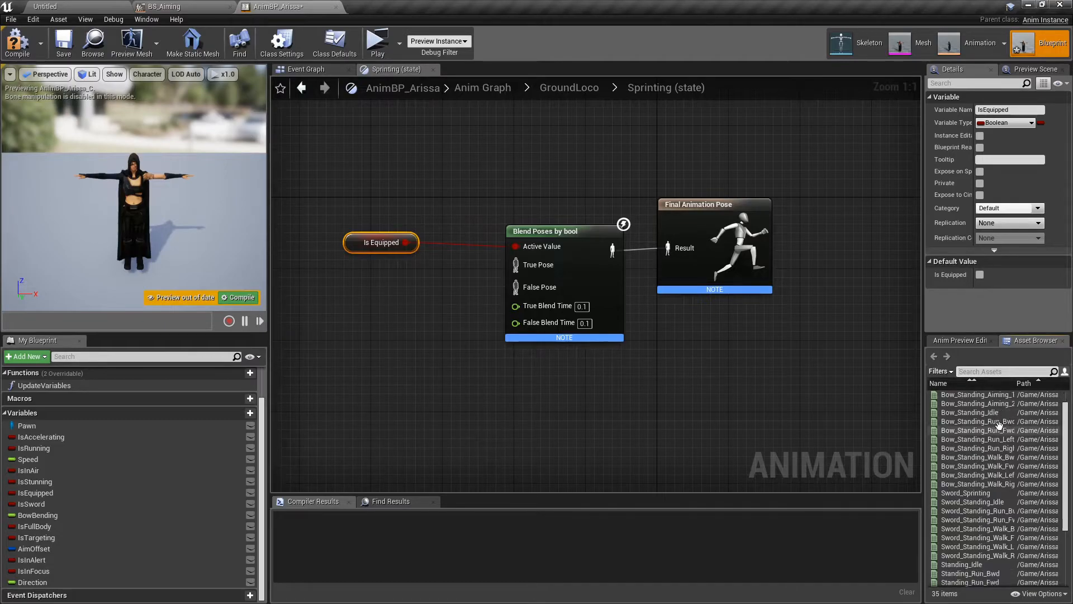
left_click_drag(981, 537, 340, 383)
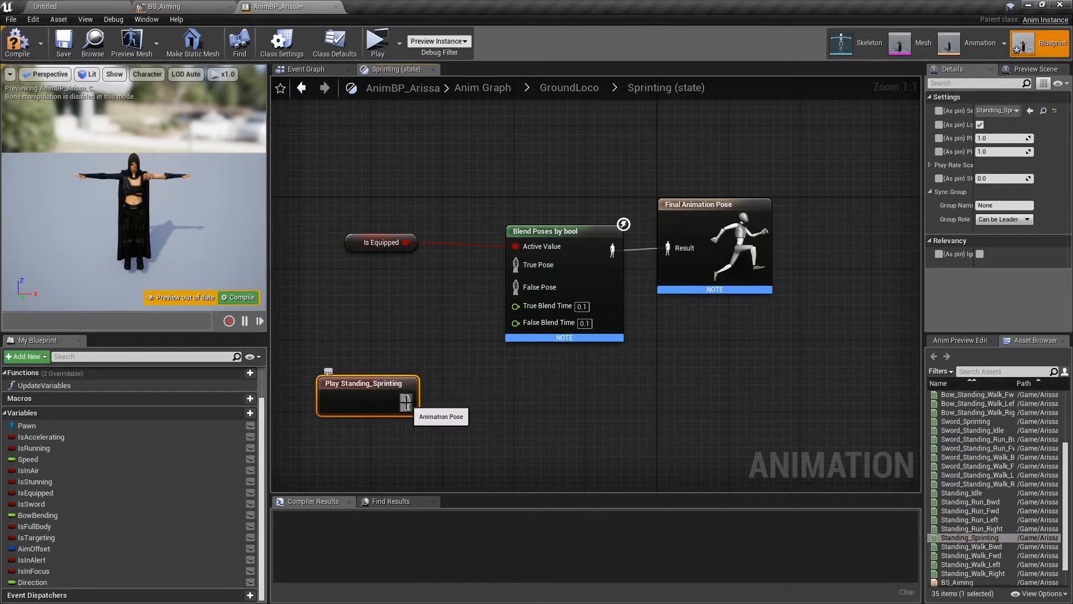
left_click_drag(407, 400, 376, 377)
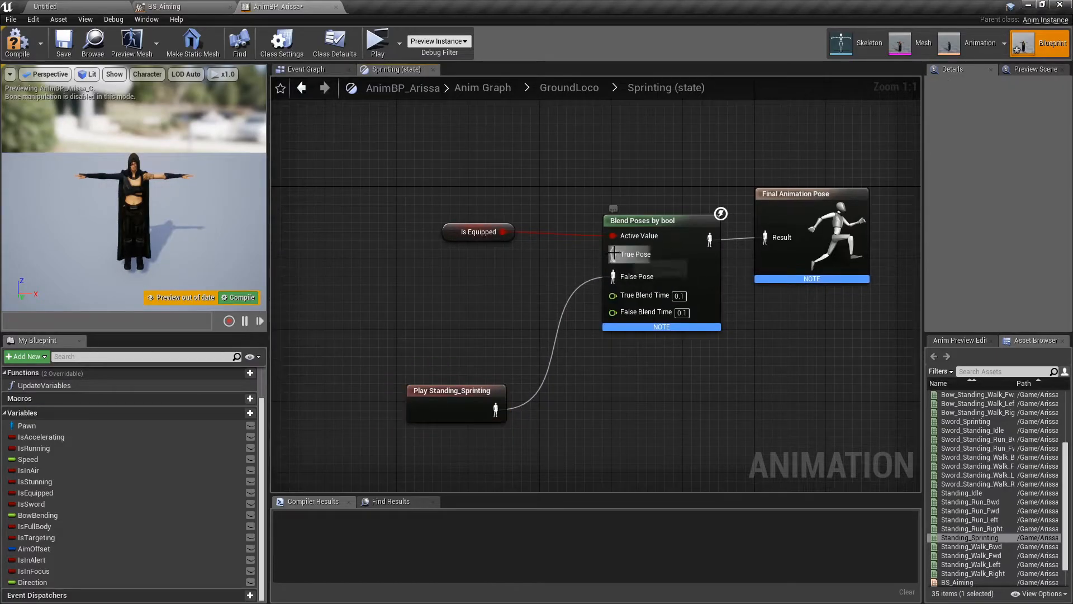
- Connect a second Blend Poses by bool node to the Is Equipped blend's True Pose and move it clear of Play Standing_Sprinting
left_click_drag(613, 253, 326, 301)
type("bool")
key("Return")
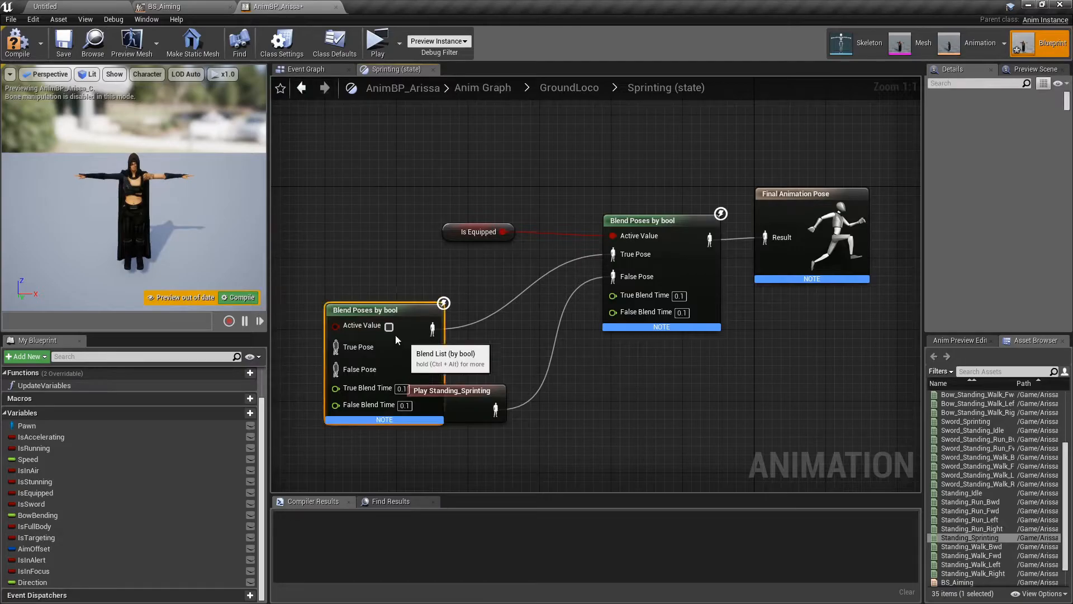
left_click_drag(399, 337, 292, 300)
- Straighten the final pose and Is Equipped connections and move Play Standing_Sprinting up beneath Is Equipped
right_click(767, 239)
left_click(786, 284)
right_click(621, 233)
left_click(672, 285)
left_click_drag(470, 391, 479, 320)
- Enclose Is Equipped, Play Standing_Sprinting and their blend node in a comment titled "No weapon sprinting"
left_click_drag(724, 149, 457, 380)
type("c")
type("No weapon s")
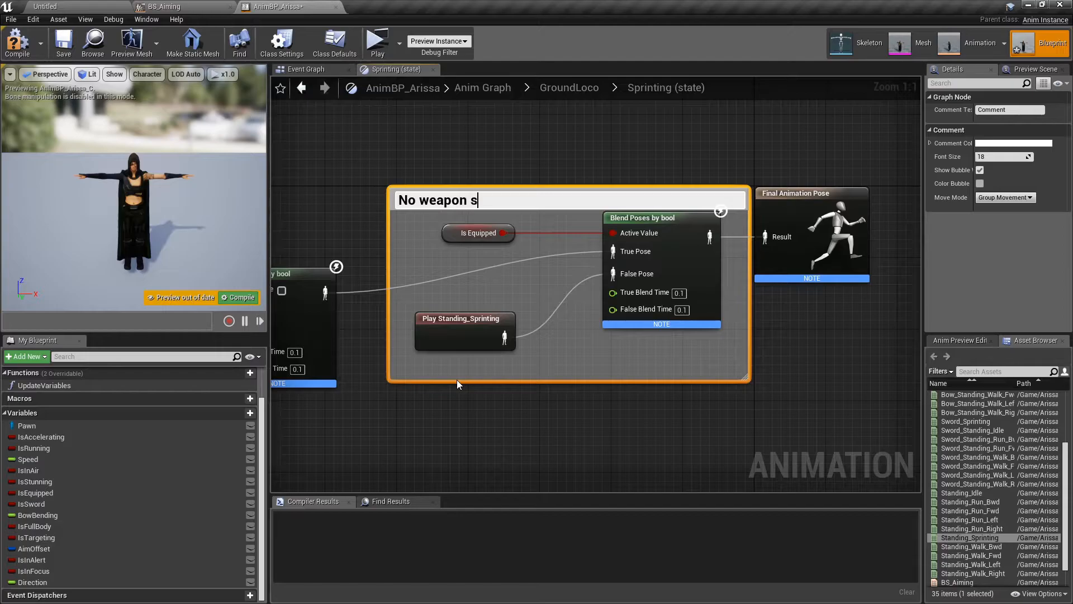
type("printing")
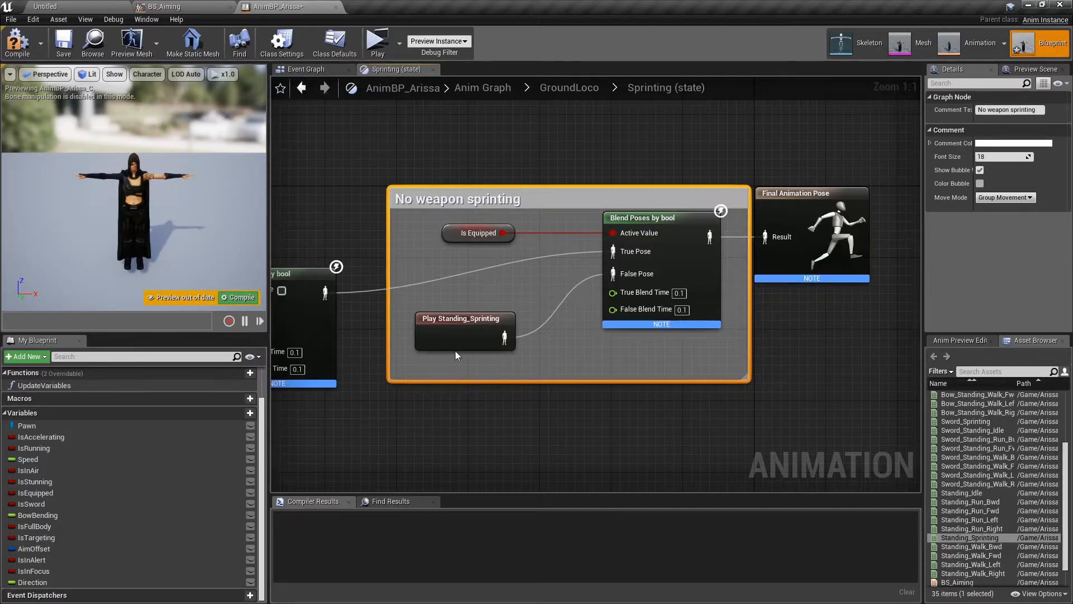
- Straighten the second blend's output connection and feed IsSword into its Active Value
right_click_drag(455, 351, 654, 326)
right_click(814, 230)
left_click(830, 284)
right_click_drag(559, 353, 675, 349)
left_click(665, 353)
left_click_drag(45, 508, 535, 224, "ctrl")
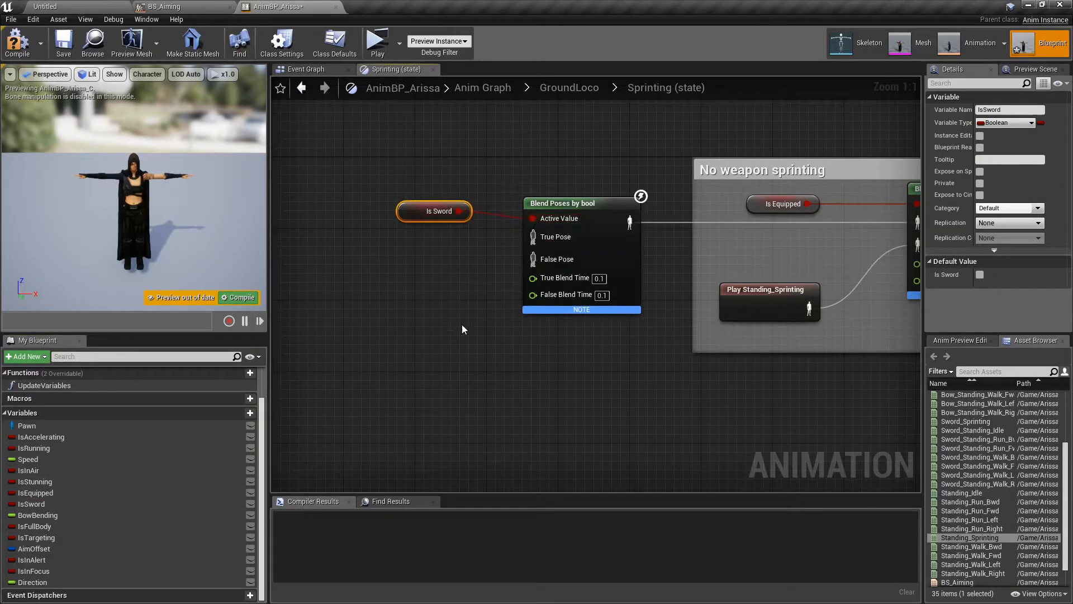
- Connect the Sword_Sprinting animation to the Is Sword blend's True Pose and Bow_Sprinting to its False Pose
right_click_drag(462, 325, 488, 330)
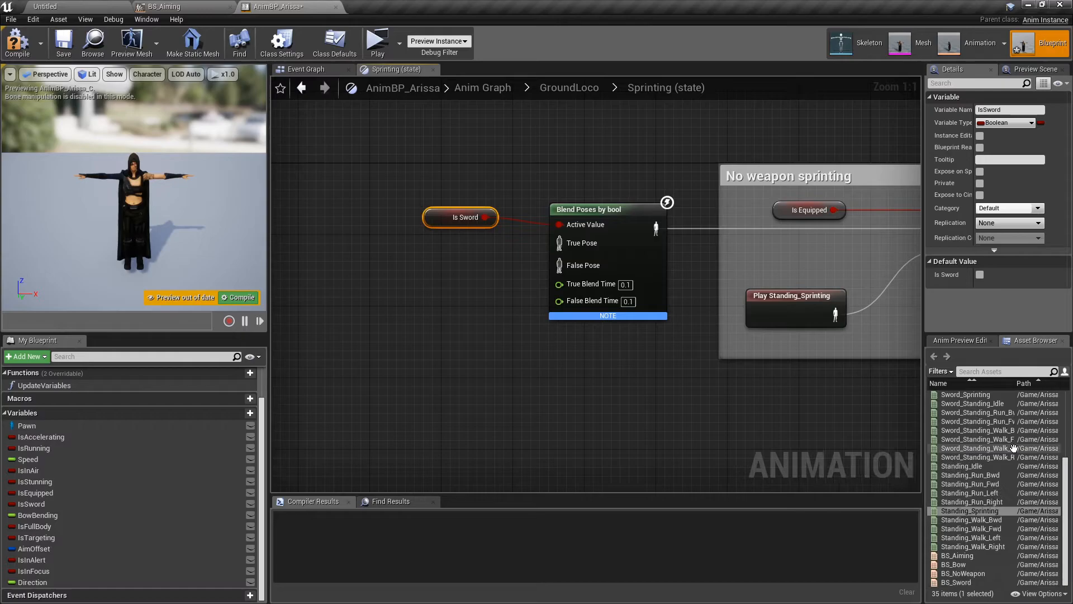
scroll(984, 426, "up", 1)
left_click_drag(985, 426, 341, 288)
left_click_drag(416, 306, 570, 242)
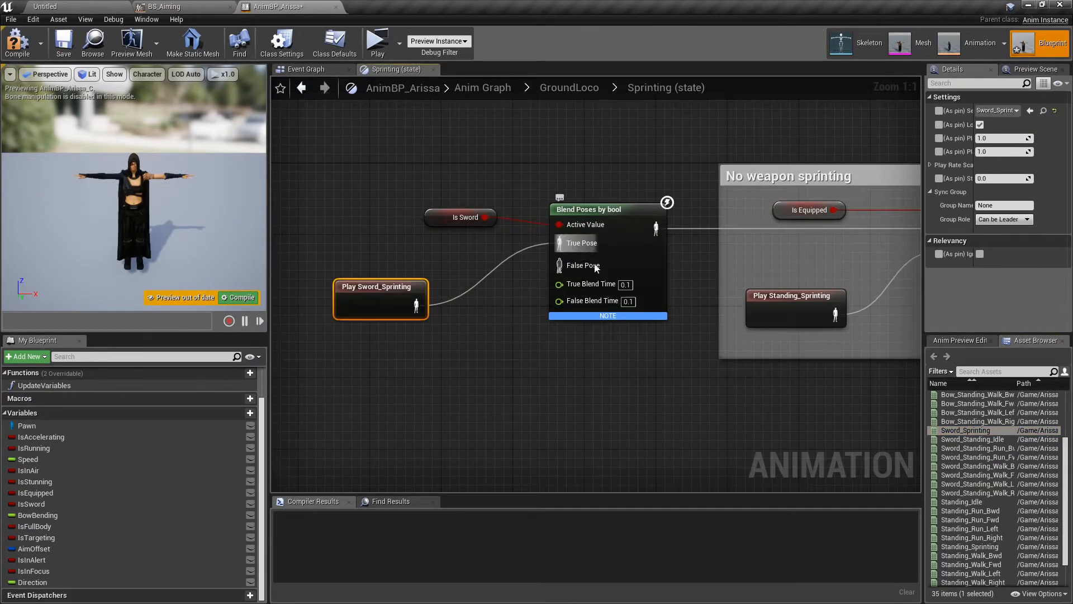
scroll(967, 464, "up", 3)
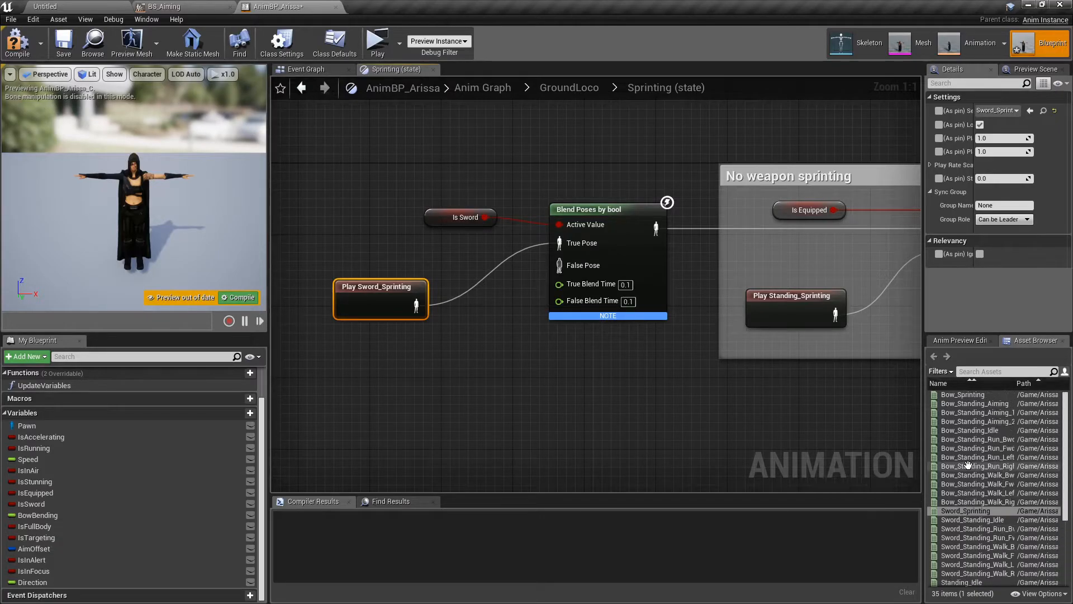
left_click_drag(962, 394, 391, 357)
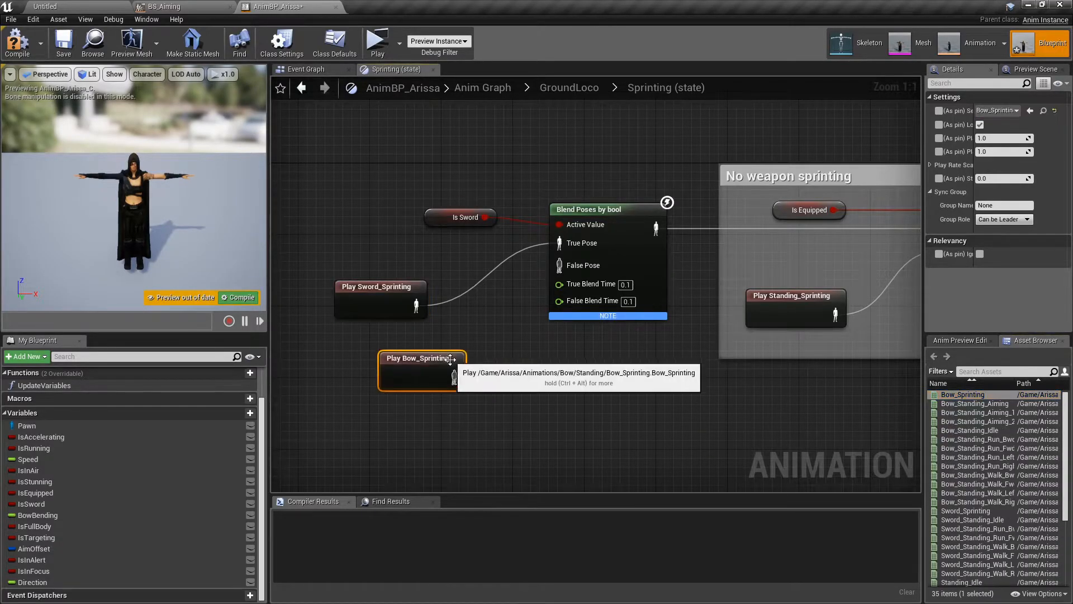
left_click_drag(454, 378, 559, 265)
- Straighten the Is Sword connection and stack the Sword_Sprinting and Bow_Sprinting nodes neatly beneath it
right_click(570, 225)
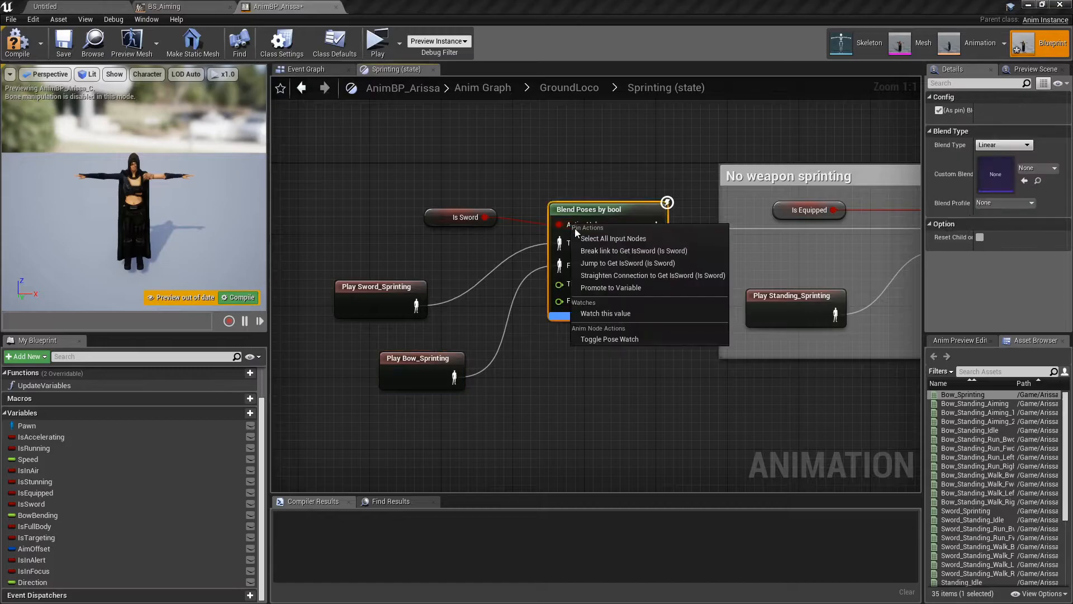
left_click(607, 275)
left_click_drag(357, 288, 420, 270)
left_click_drag(401, 358, 419, 331)
- Enclose Is Sword, both weapon sprinting animations and their blend node in a comment titled "Weapon sprinting"
left_click_drag(359, 175, 606, 404)
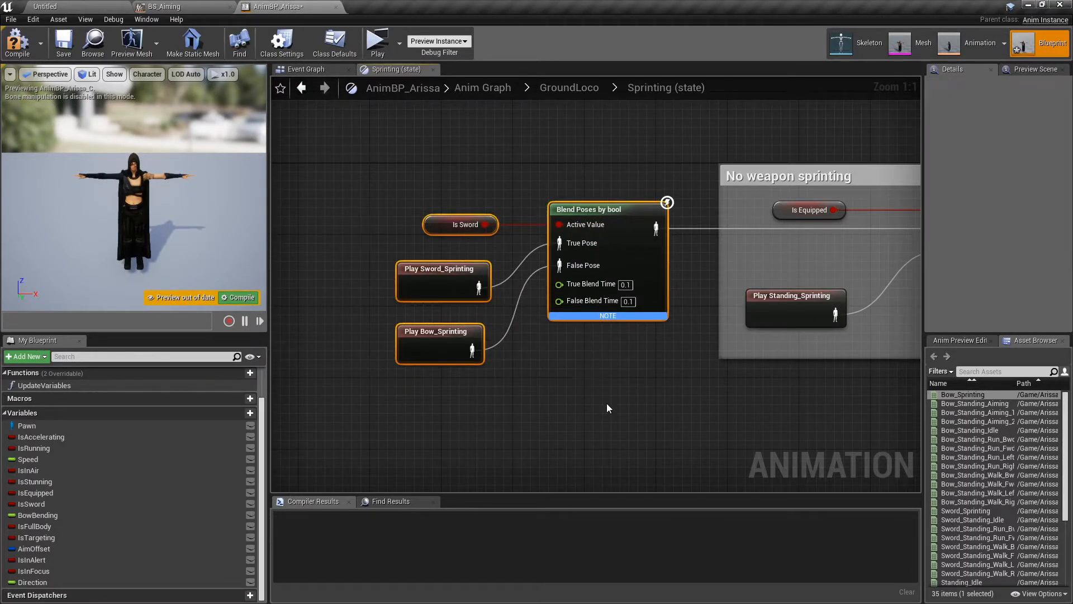
type("c")
type("Weapo")
type("n sprinting")
key("Return")
left_click(606, 403)
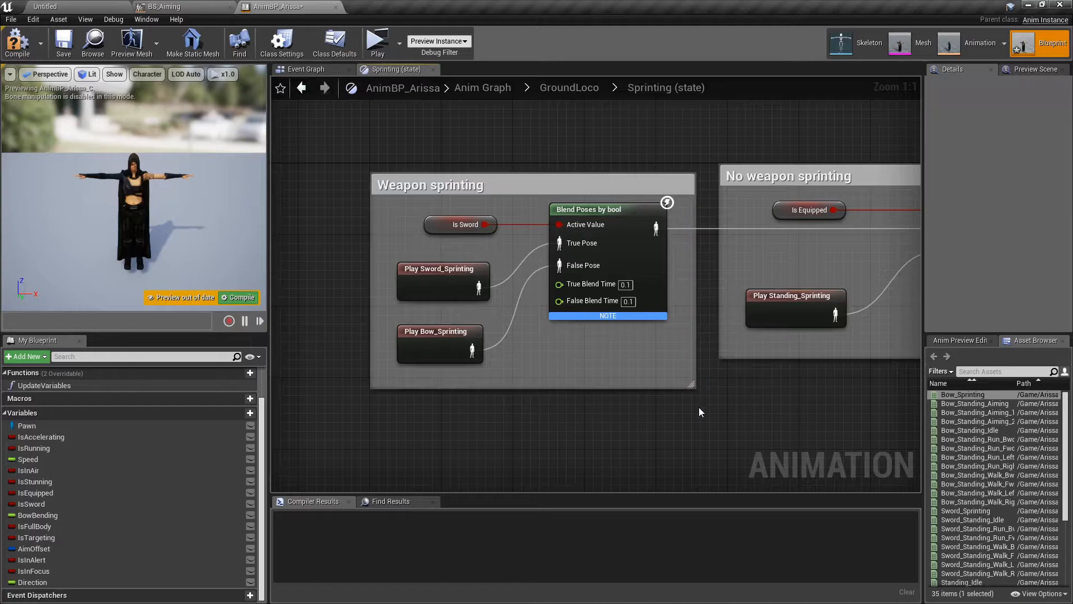
- Compile and save the animation blueprint with the finished Sprinting state
scroll(625, 398, "down", 4)
left_click(17, 45)
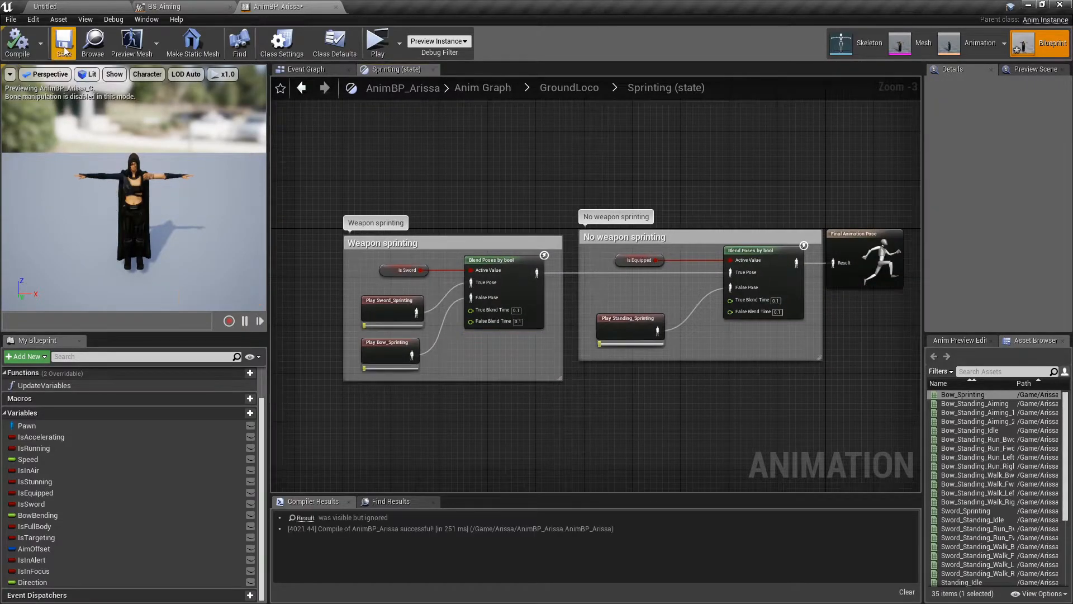
left_click(394, 269)
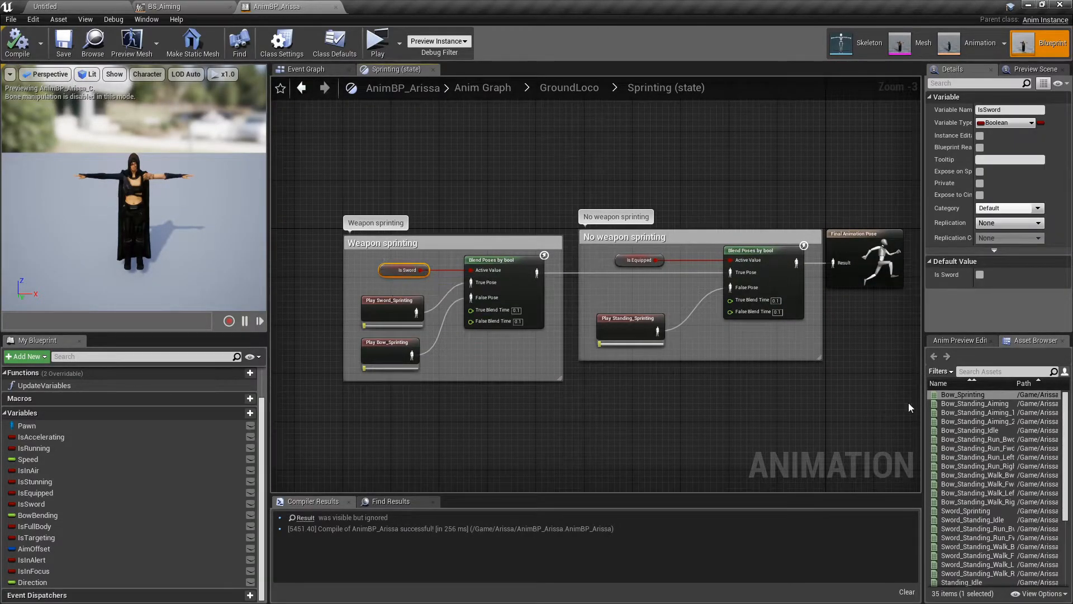
- Open the Bow_Standing_Aiming animation and add an animation slot named UpperBody in the Anim Slot Manager
double_click(967, 403)
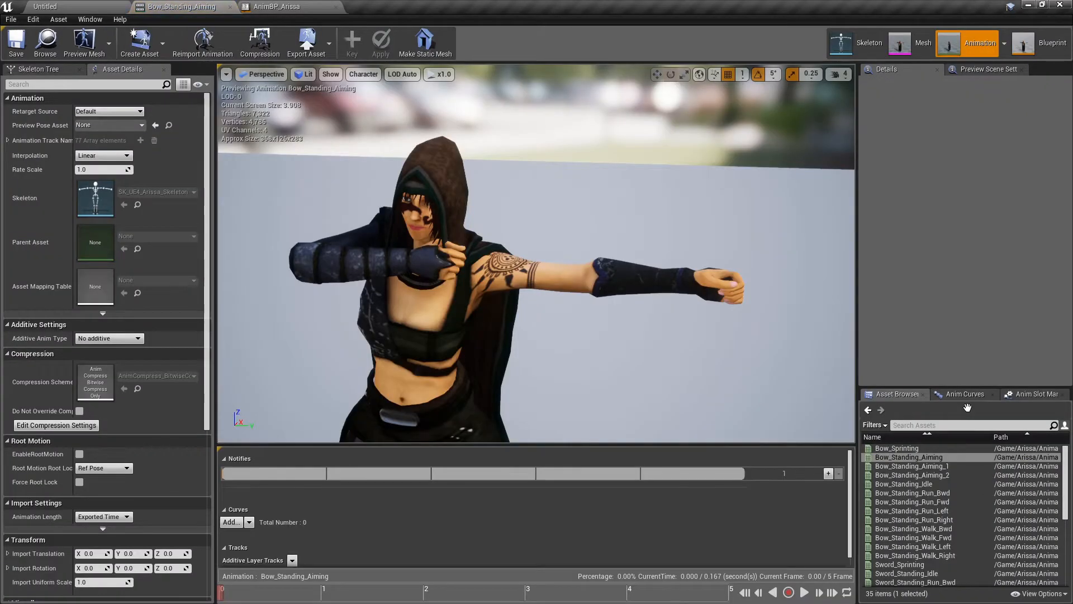
left_click(1003, 398)
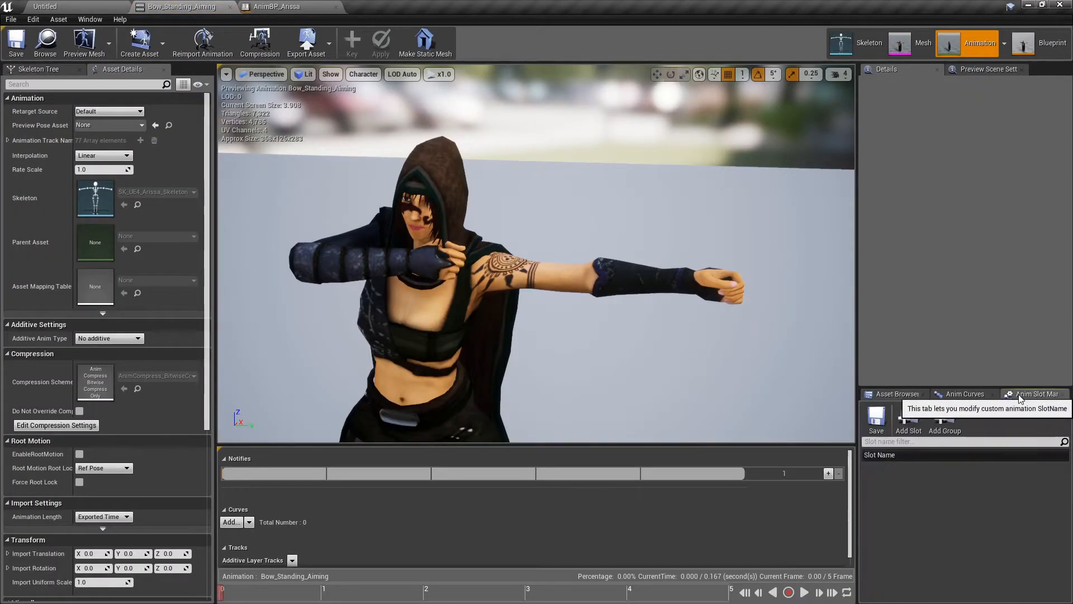
left_click(909, 422)
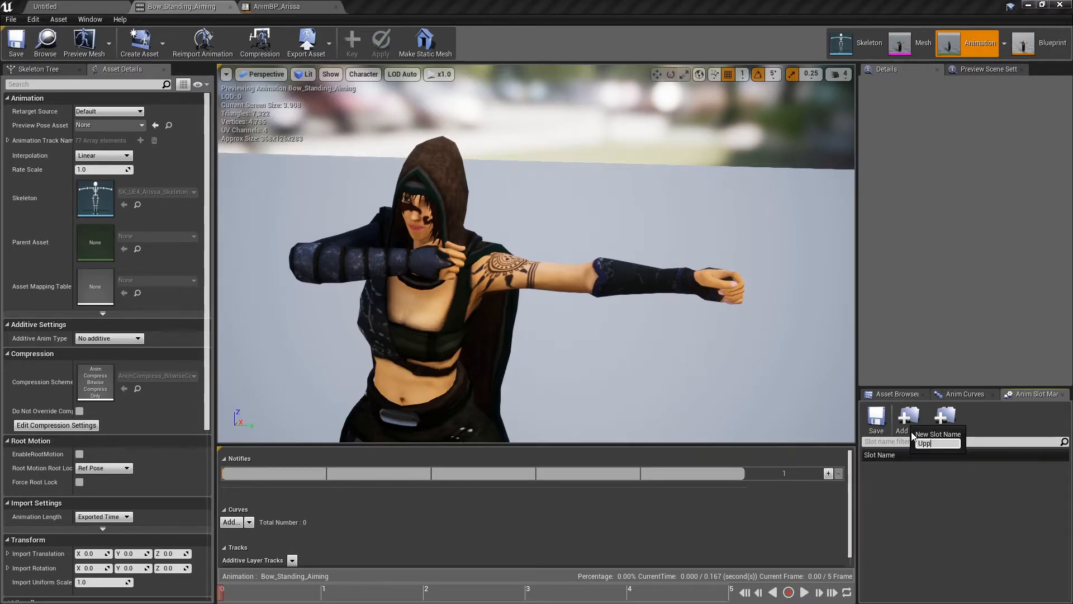
type("UpperBody")
key("Return")
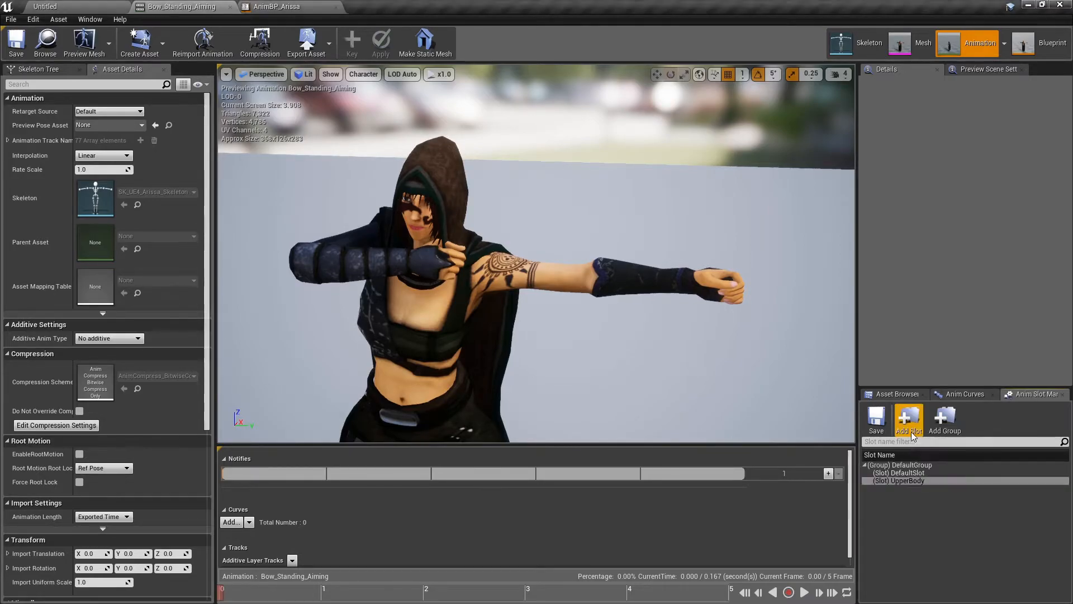
- Return to AnimBP_Arissa's top-level Anim Graph and place a Use cached pose 'GroundCache' node below GroundLoco
left_click(1049, 45)
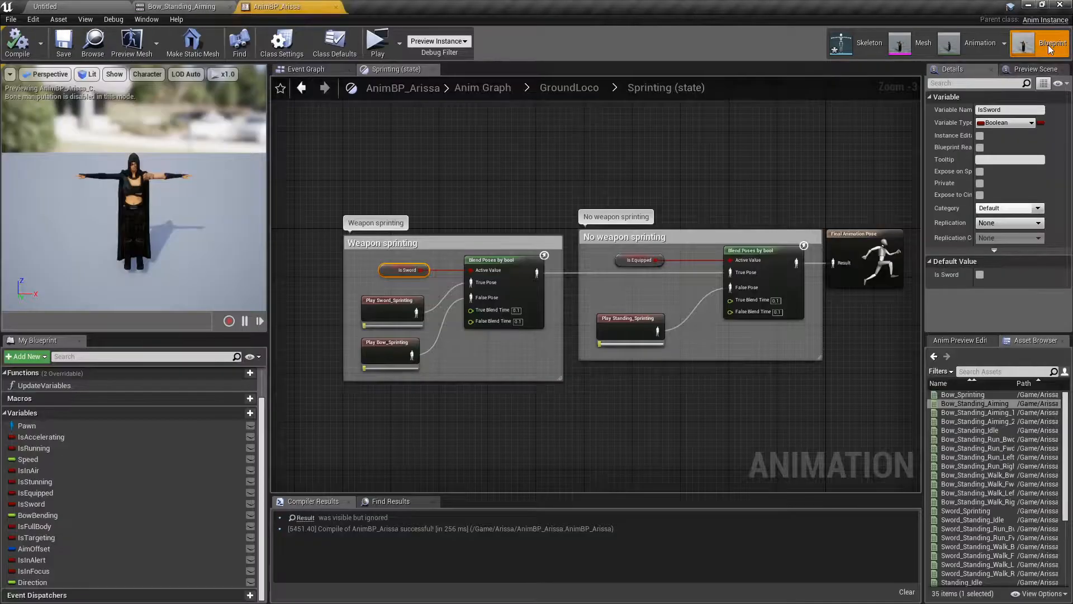
left_click(300, 89)
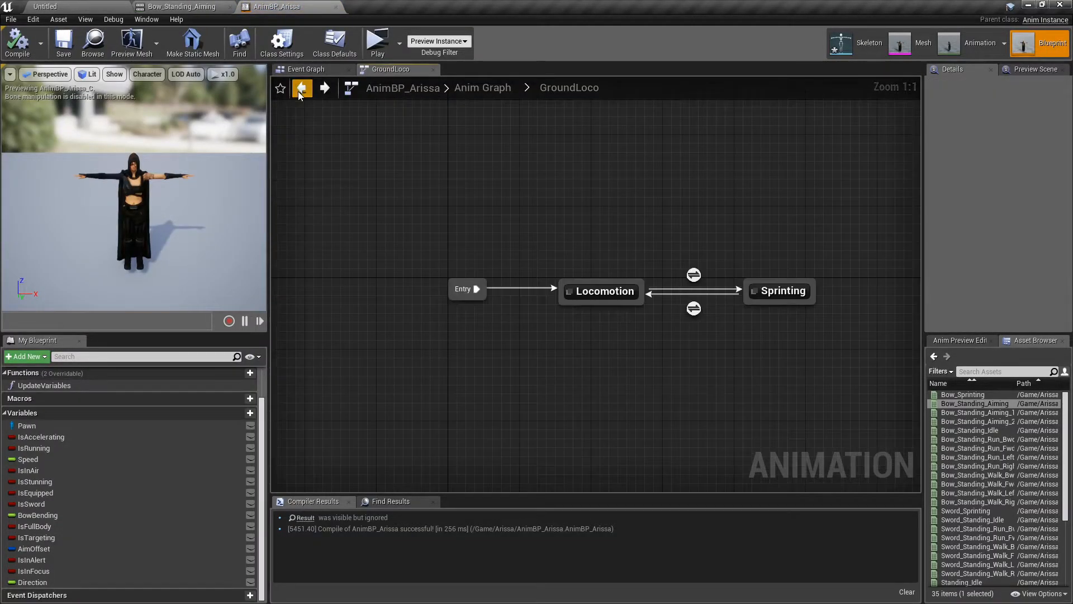
left_click(301, 89)
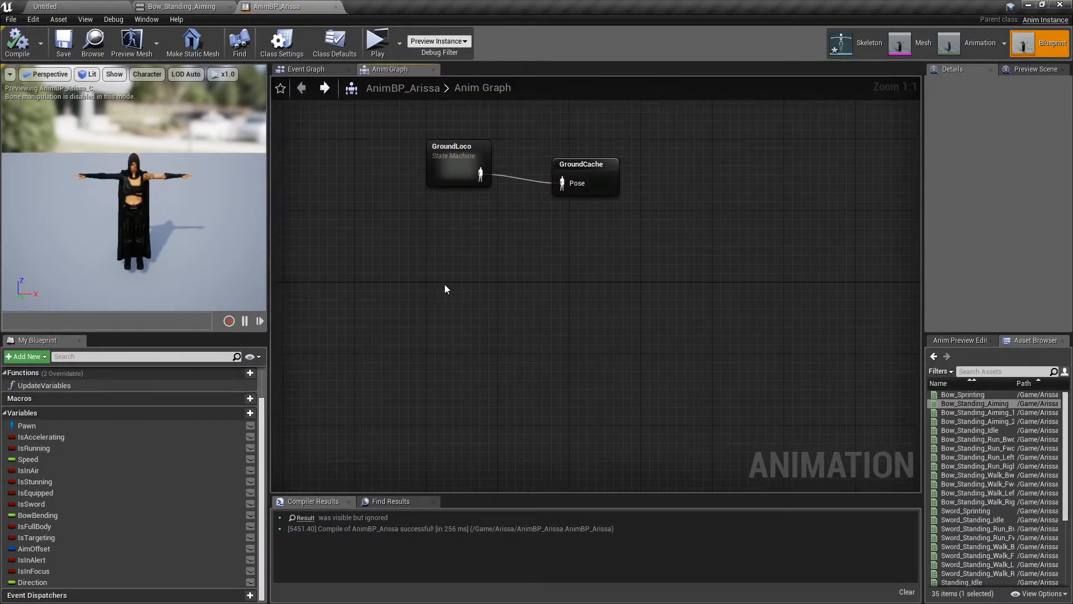
right_click(427, 282)
type("u")
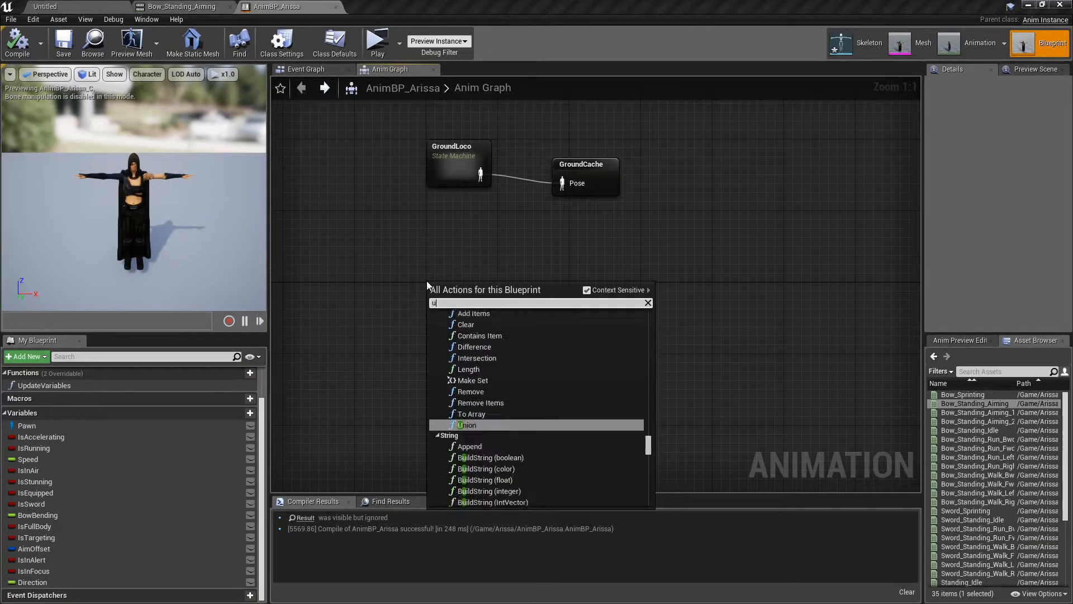
type("se cached")
key("Return")
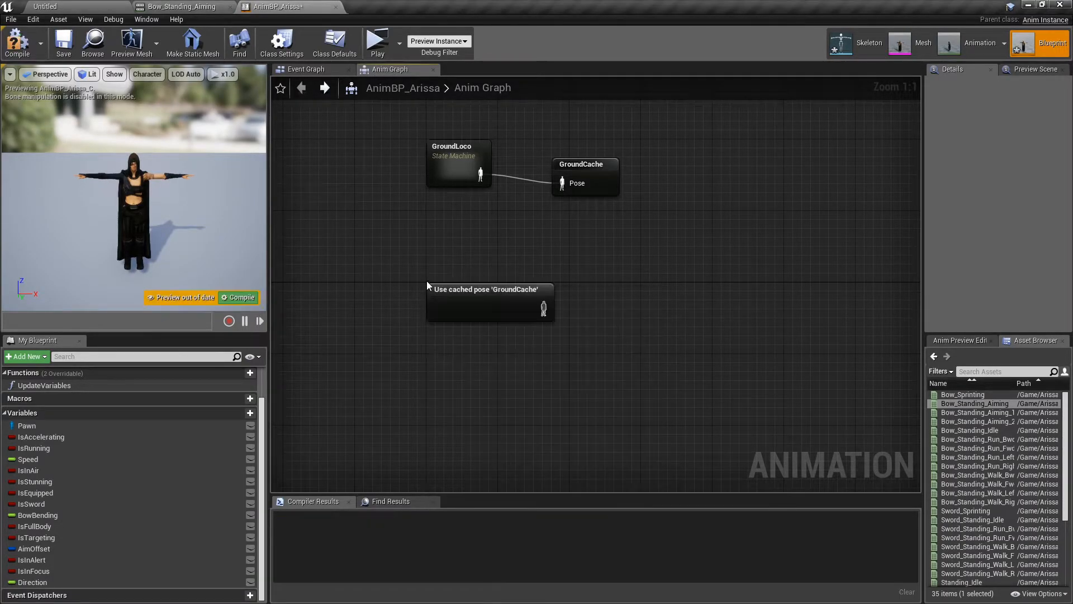
left_click_drag(463, 316, 463, 352)
right_click_drag(645, 384, 561, 361)
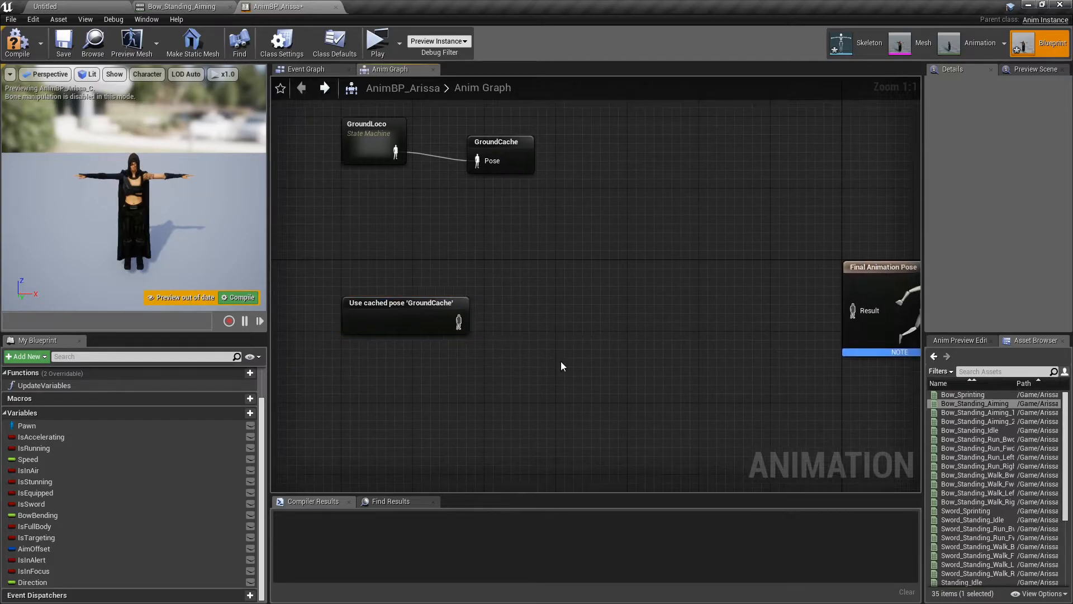
- Connect the cached GroundCache pose to a new Slot node and set its slot name to DefaultGroup.UpperBody
left_click_drag(458, 322, 536, 295)
key("Escape")
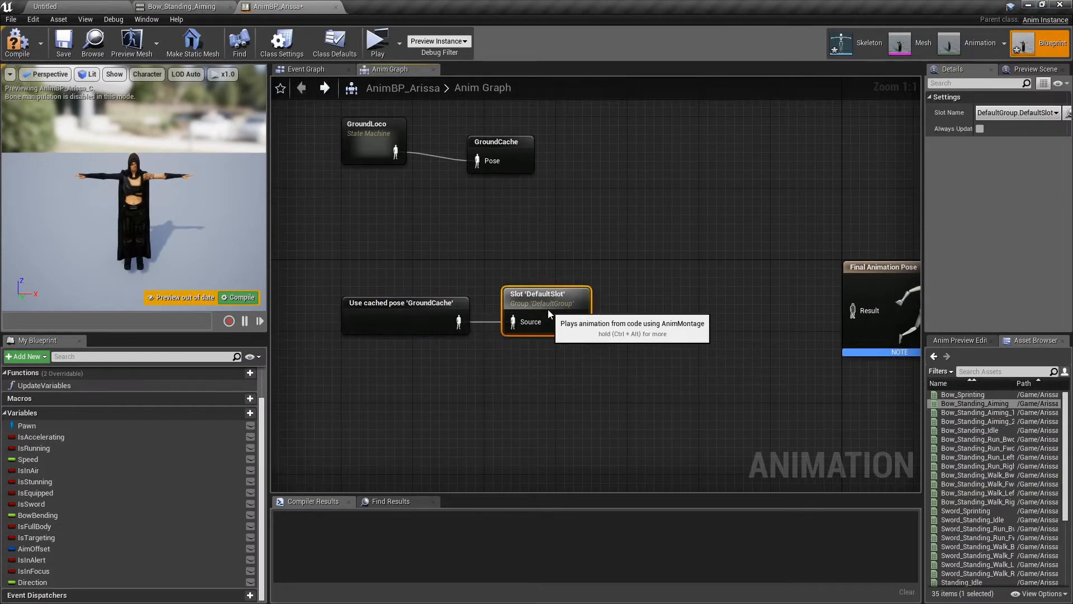
left_click(1014, 112)
left_click(1024, 132)
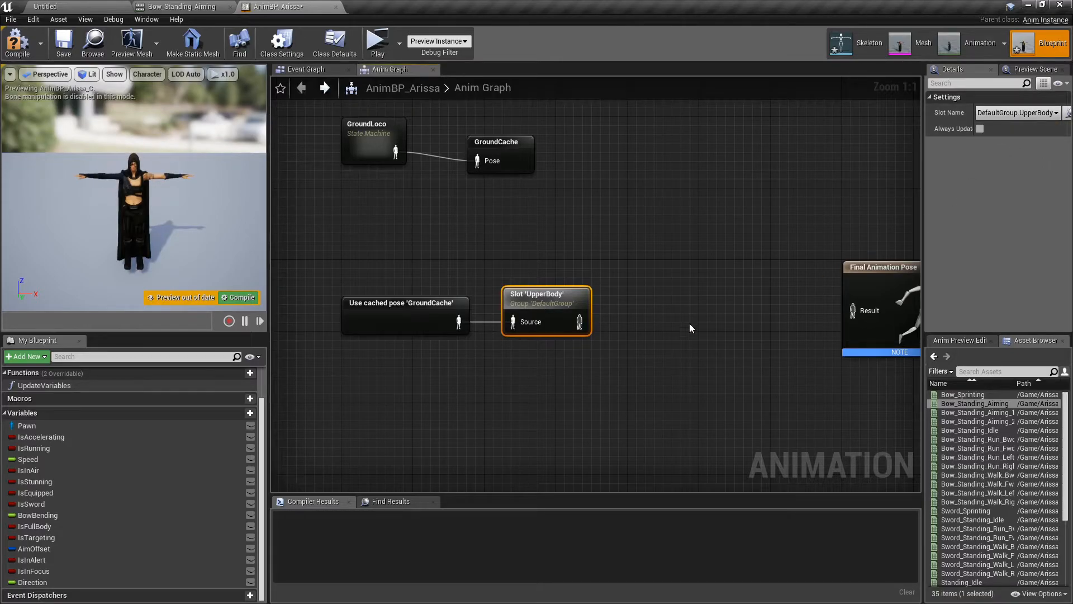
- Save the UpperBody slot's output into a new cached pose node
left_click(693, 319)
left_click_drag(589, 321, 679, 303)
type("save")
key("Return")
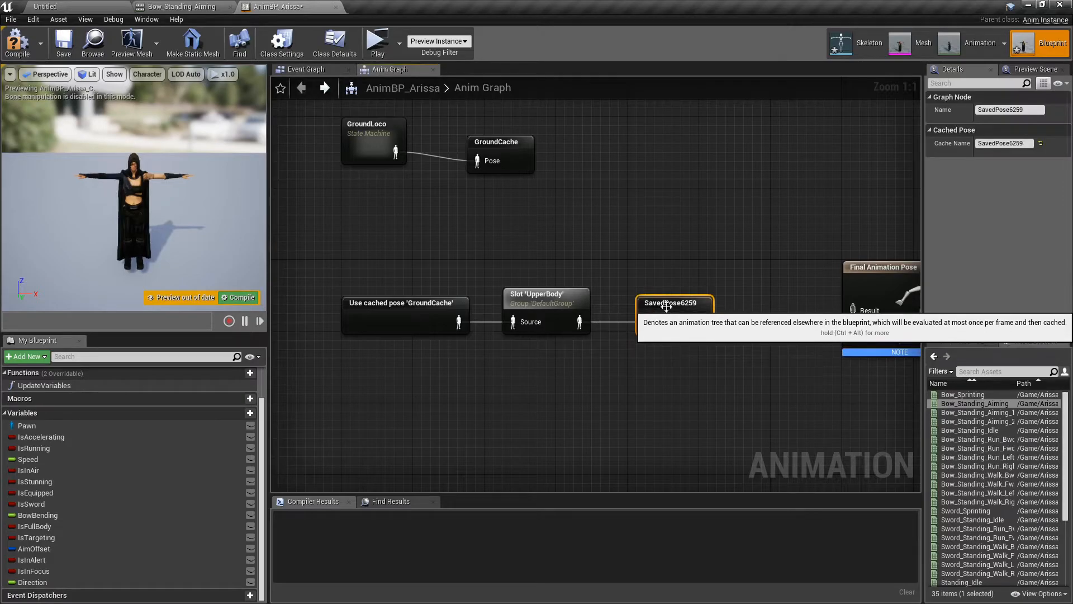
- Rename the new cached pose after the UpperBody slot to UpperBodyCache
double_click(678, 303)
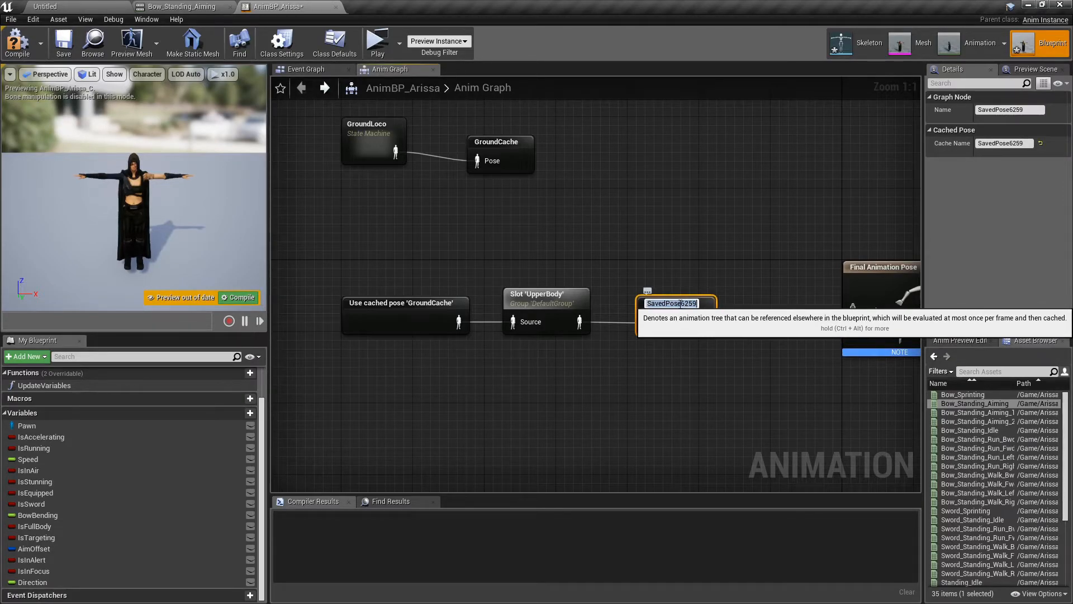
type("UpperBody")
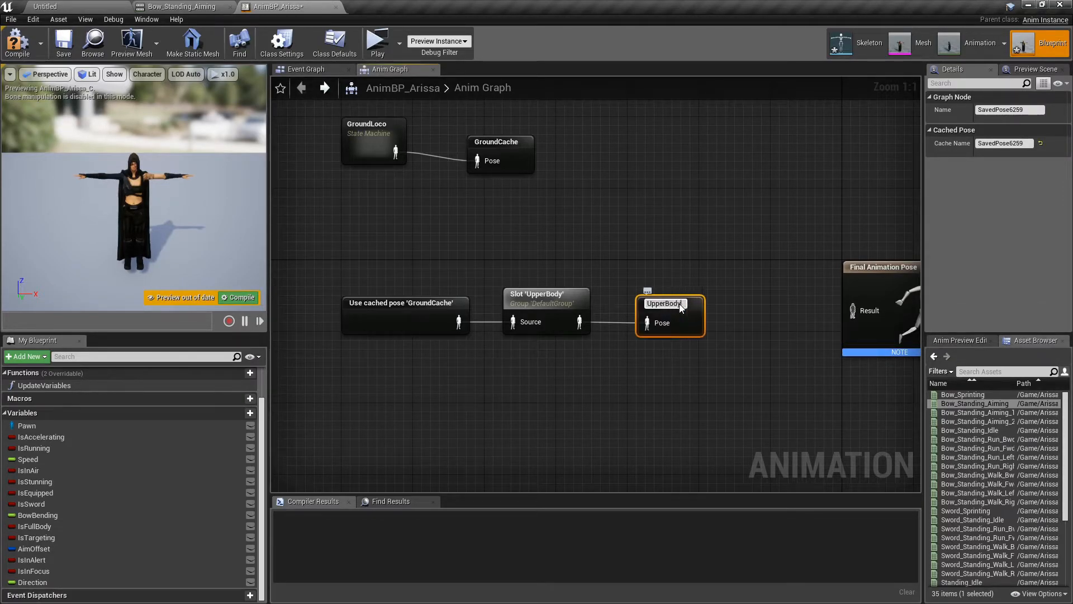
type("Cache")
key("Return")
- Wrap the GroundLoco and GroundCache nodes in a comment box titled "Ground locomotion"
left_click_drag(479, 141, 471, 133)
right_click_drag(445, 189, 523, 219)
left_click_drag(398, 127, 642, 230)
type("cG")
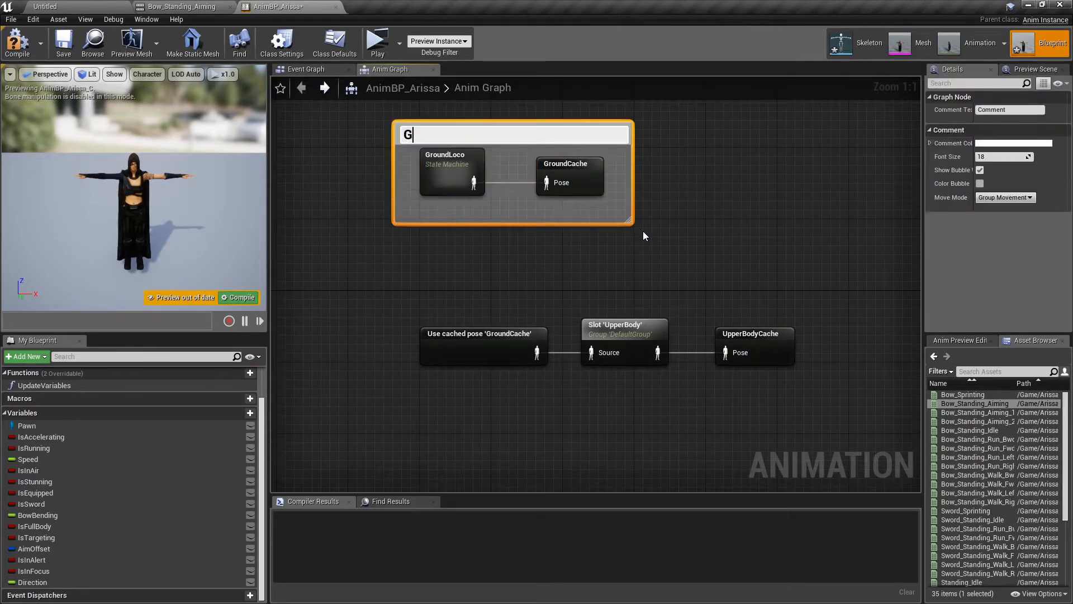
type("round locomotion")
key("Return")
left_click(649, 269)
- Add a Blend Poses by bool node below the UpperBody slot chain
right_click_drag(625, 476, 599, 306)
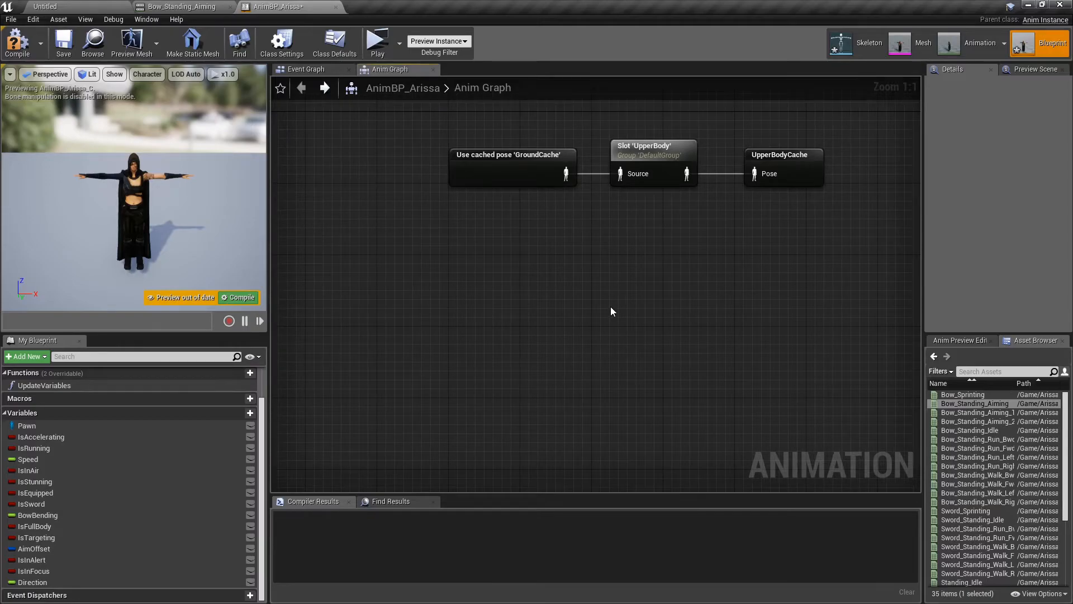
right_click(611, 312)
type("blend")
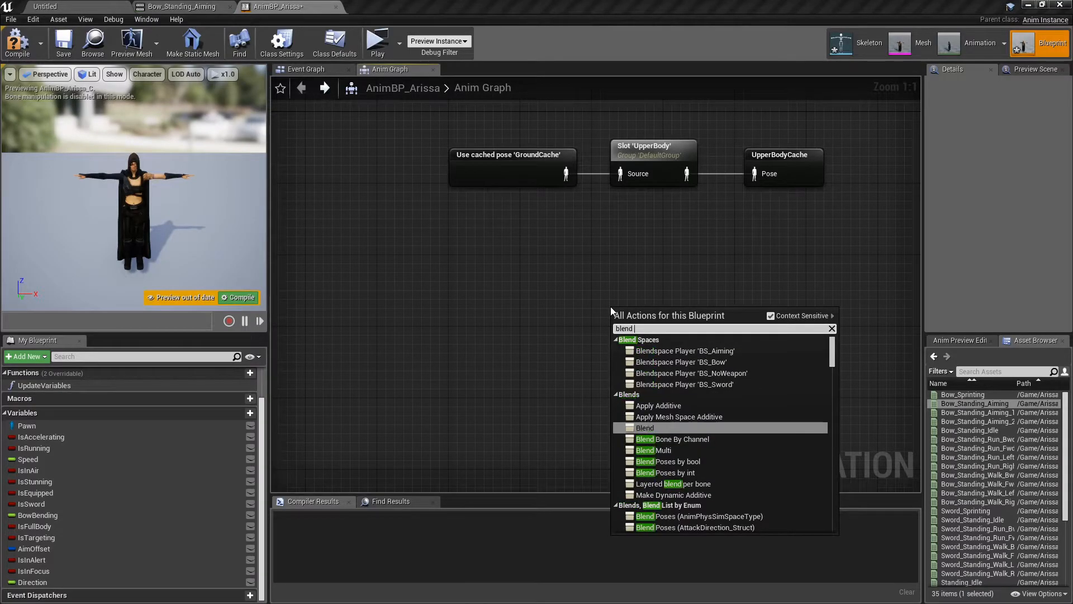
type(" bool")
key("Return")
left_click_drag(684, 314, 665, 262)
right_click_drag(530, 331, 655, 343)
left_click(655, 343)
- Place getters for IsAccelerating and IsFullBody and feed Is Accelerating into a new AND node
left_click_drag(93, 438, 392, 295)
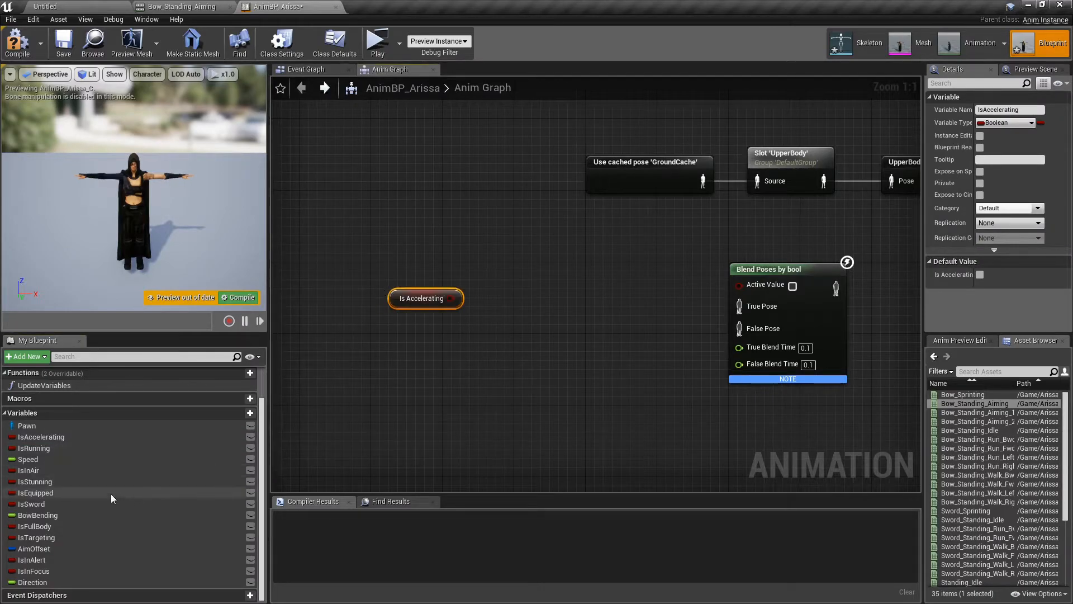
left_click_drag(66, 525, 394, 335)
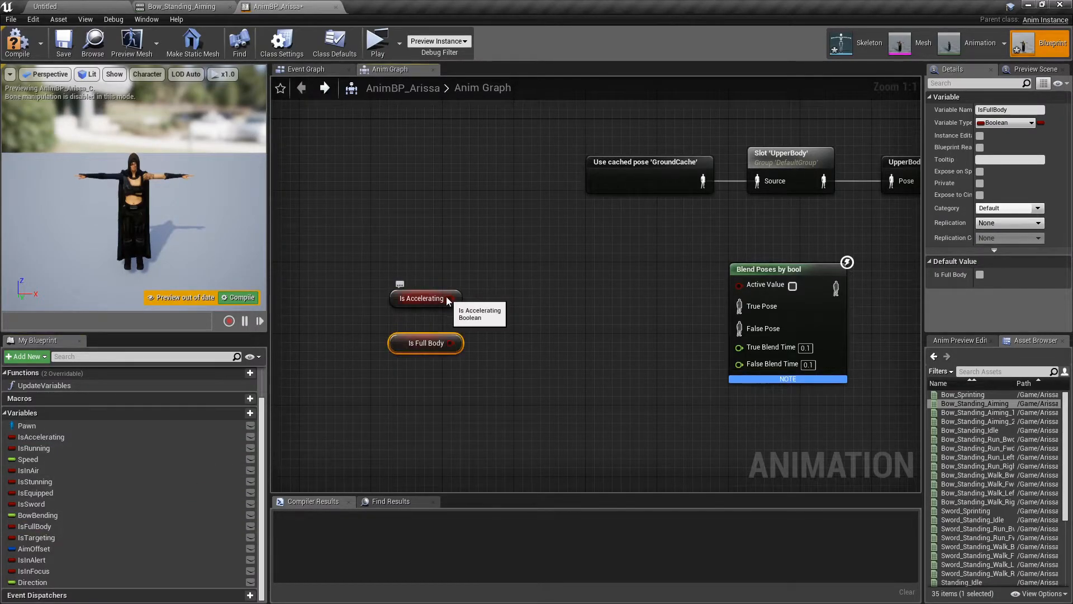
left_click_drag(447, 298, 477, 301)
type("and")
key("Return")
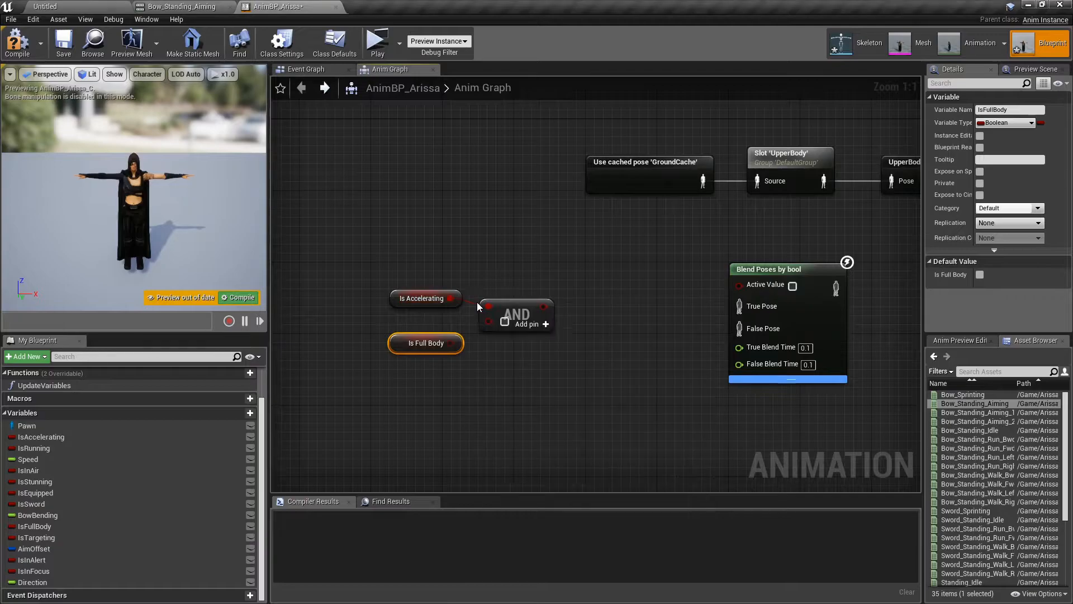
- Route Is Full Body through a new NOT node into the AND node's second input and tidy the nodes
left_click_drag(450, 342, 496, 351)
type("not")
key("Return")
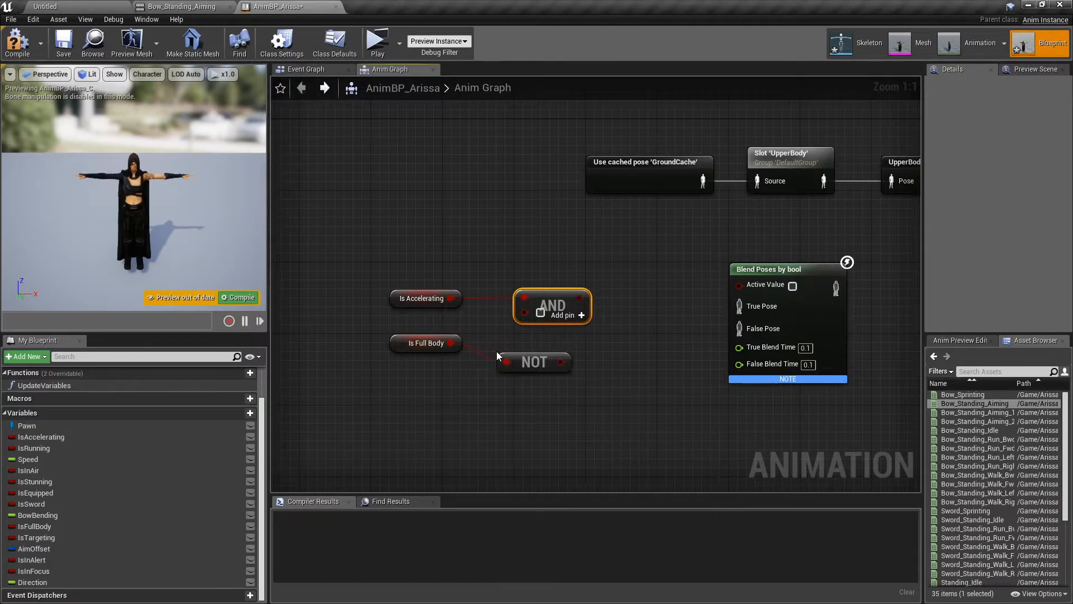
left_click_drag(434, 377, 524, 313)
right_click(523, 301)
left_click(432, 352)
right_click(399, 335)
left_click(447, 377)
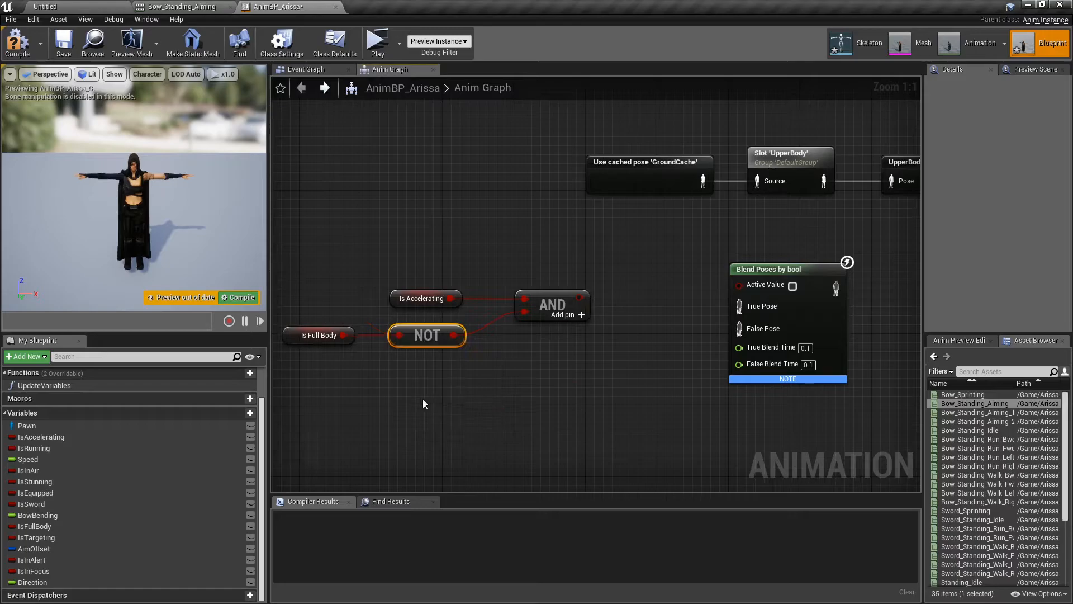
- Connect the AND result to the Blend Poses by bool node's Active Value and reposition the blend node
left_click_drag(565, 309, 750, 285)
left_click_drag(772, 274, 702, 343)
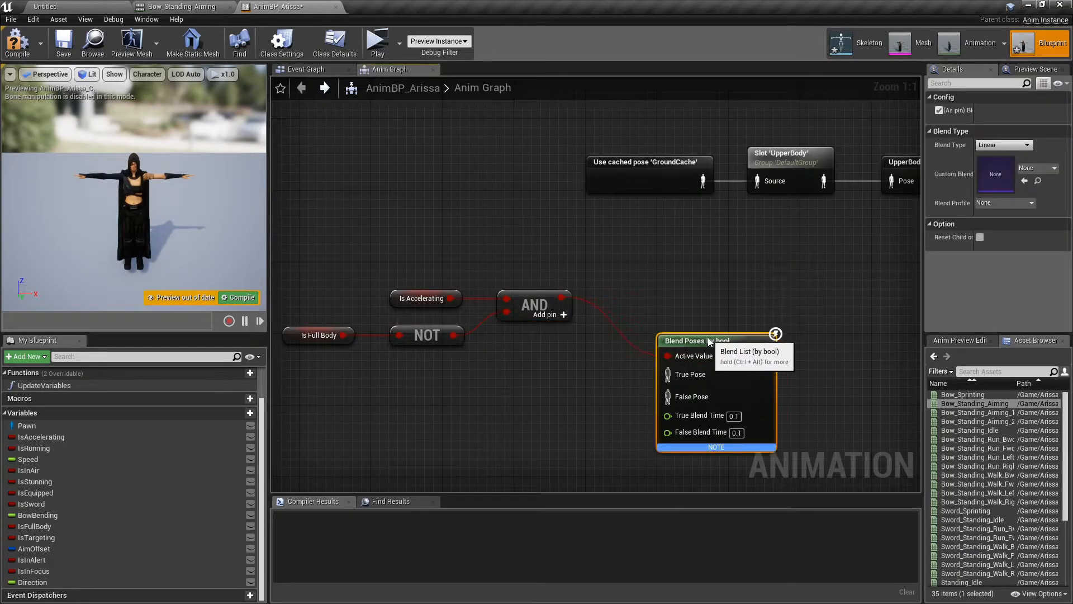
left_click(563, 402)
- Create a Layered blend per bone node feeding the True Pose of Blend Poses by bool
right_click_drag(588, 384, 651, 339)
left_click_drag(725, 322, 616, 368)
type("layer")
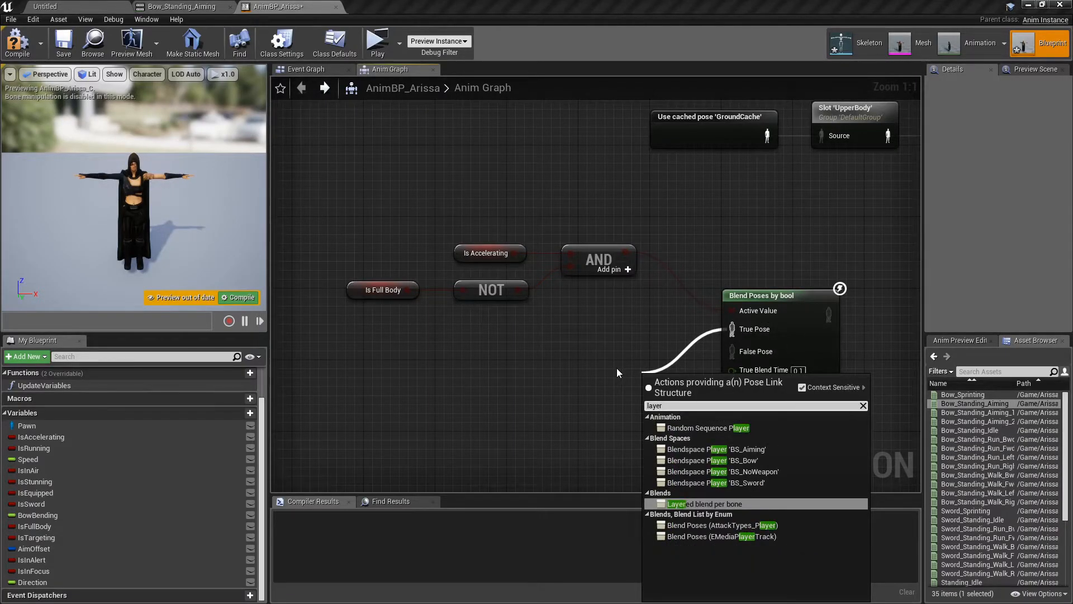
key("Return")
left_click_drag(723, 415, 601, 397)
right_click_drag(486, 395, 551, 354)
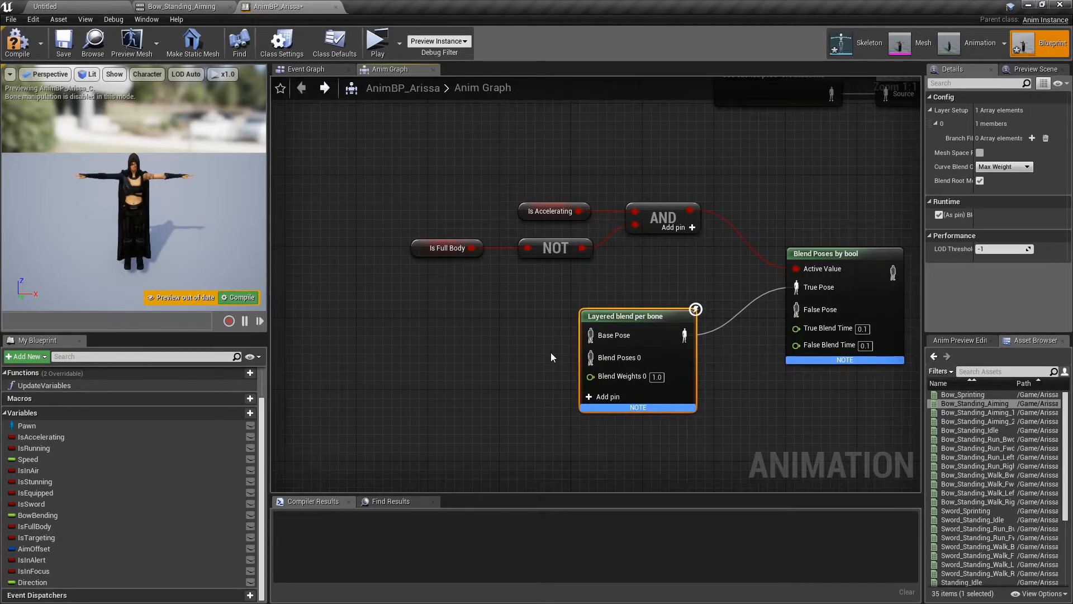
- Add a Use cached pose 'GroundCache' node and connect it to the layered blend's Base Pose
left_click(551, 353)
right_click(445, 346)
type("use cach")
key("Return")
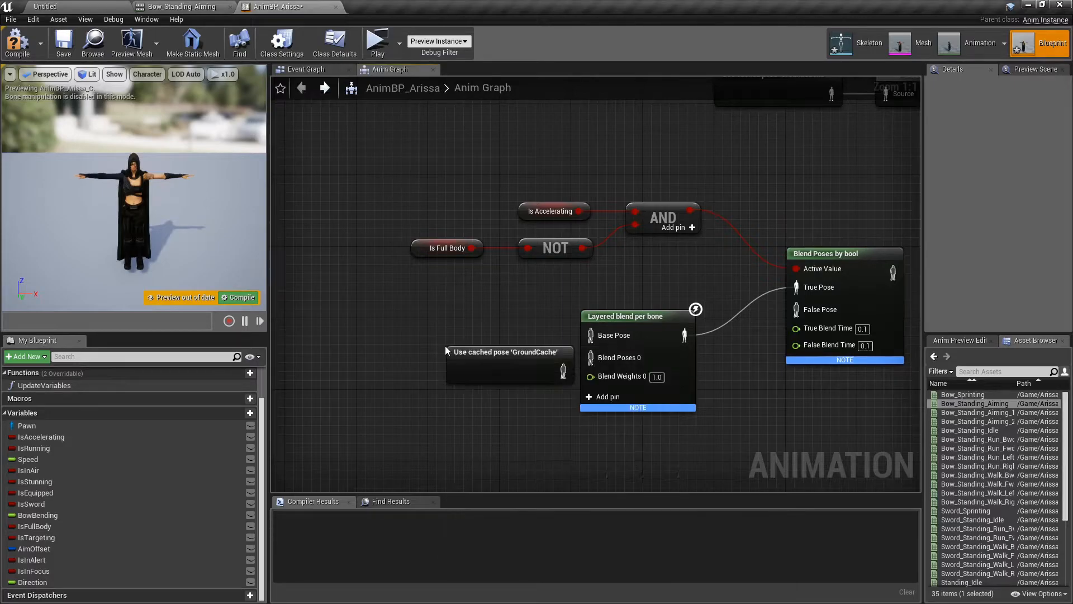
left_click_drag(471, 360, 591, 335)
left_click(515, 420)
- Connect a Use cached pose 'UpperBodyCache' node to the layered blend's Blend Poses 0 and compile the blueprint
right_click_drag(515, 420, 581, 389)
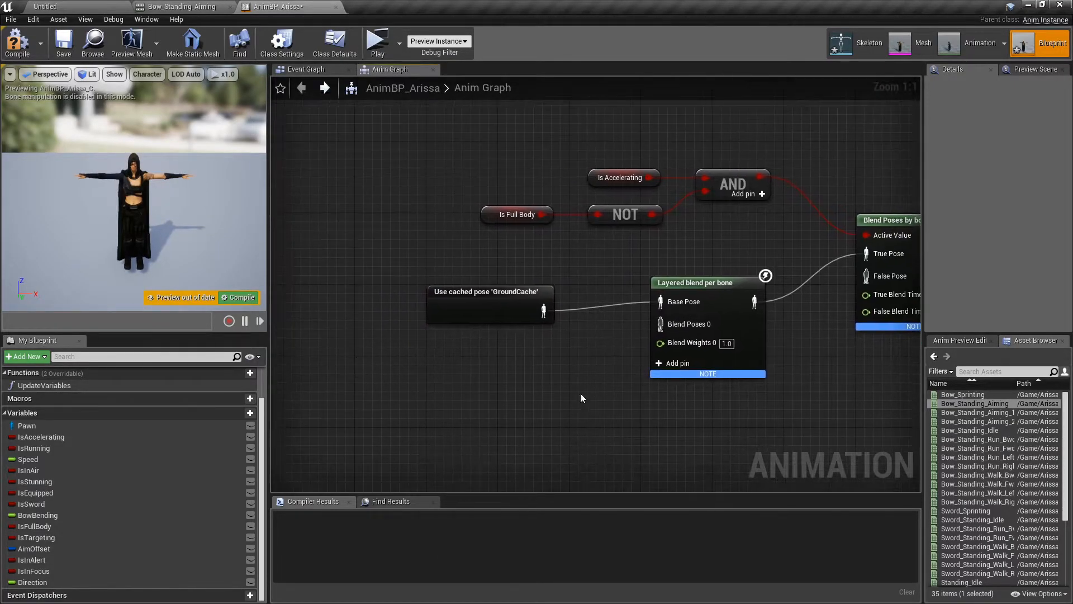
right_click(484, 396)
type("use cach")
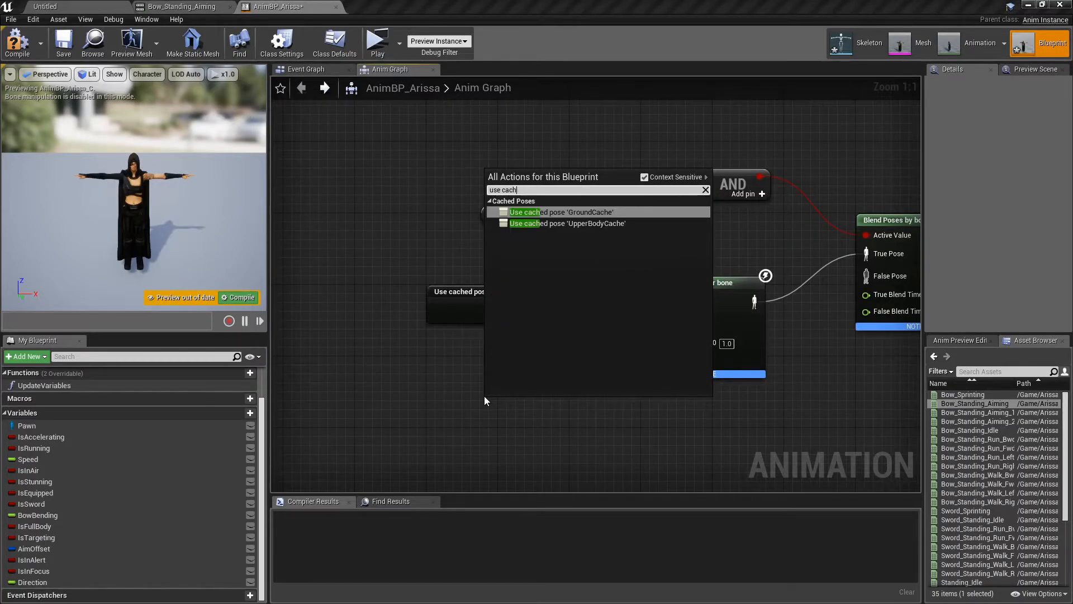
key("Down")
key("Return")
left_click_drag(548, 412, 485, 376)
left_click_drag(556, 391, 659, 324)
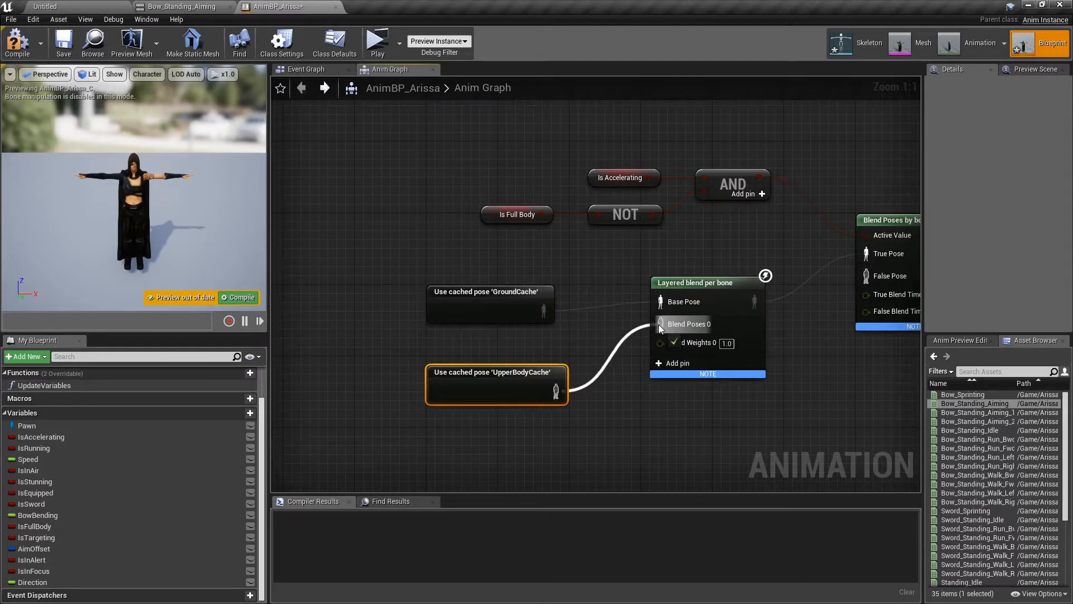
left_click(646, 338)
key("F7")
- Add three branch filters to the Layered blend per bone node and set the first to bone pelvis with blend depth 4
left_click(731, 327)
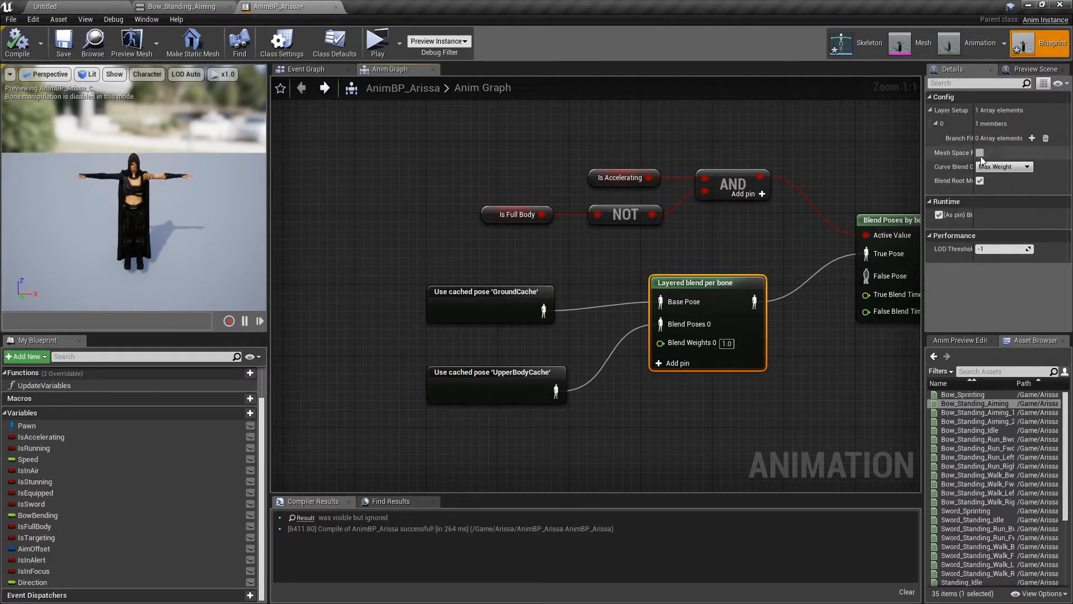
left_click(1032, 138)
left_click(1032, 138)
left_click(1031, 138)
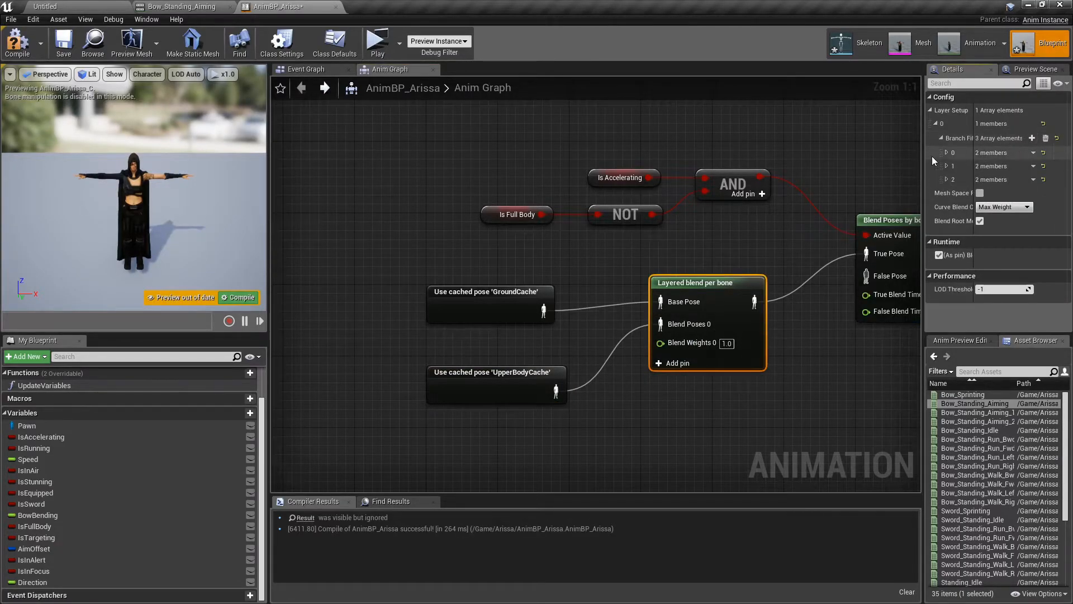
left_click(947, 152)
left_click(993, 166)
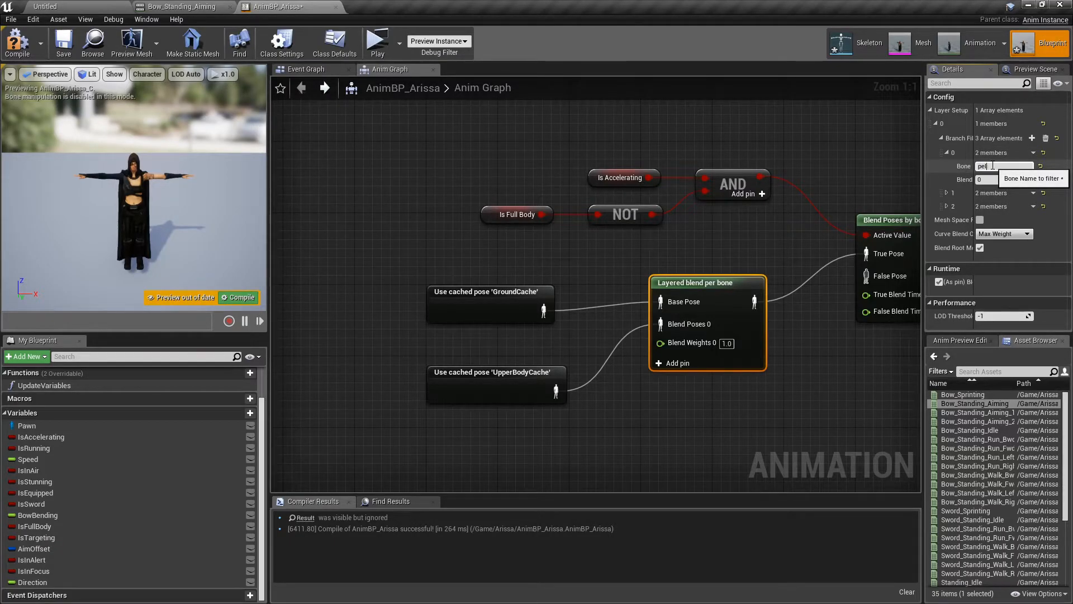
key("Return")
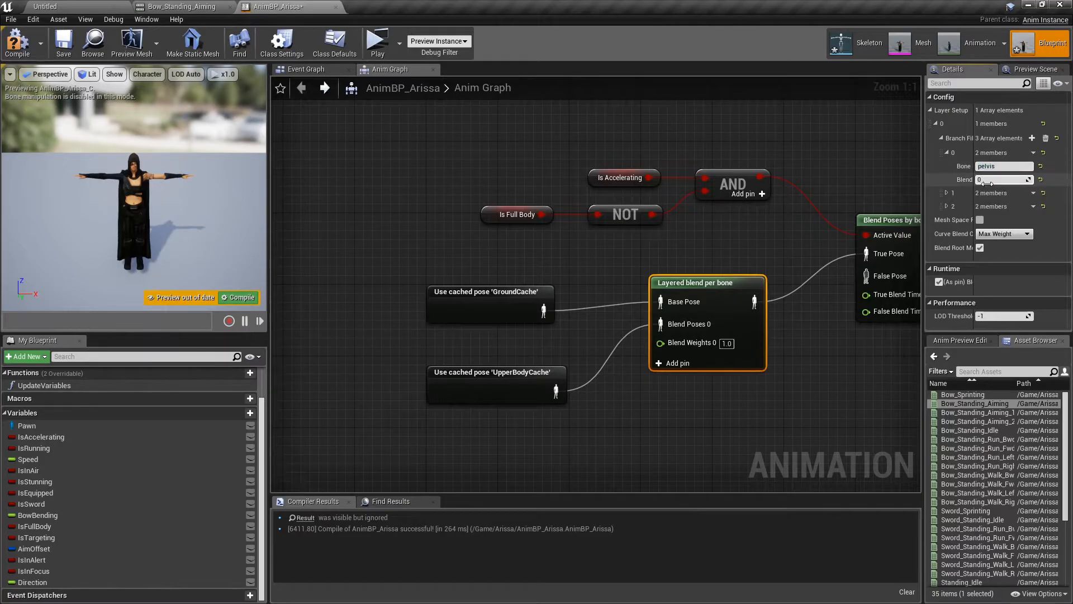
key("Return")
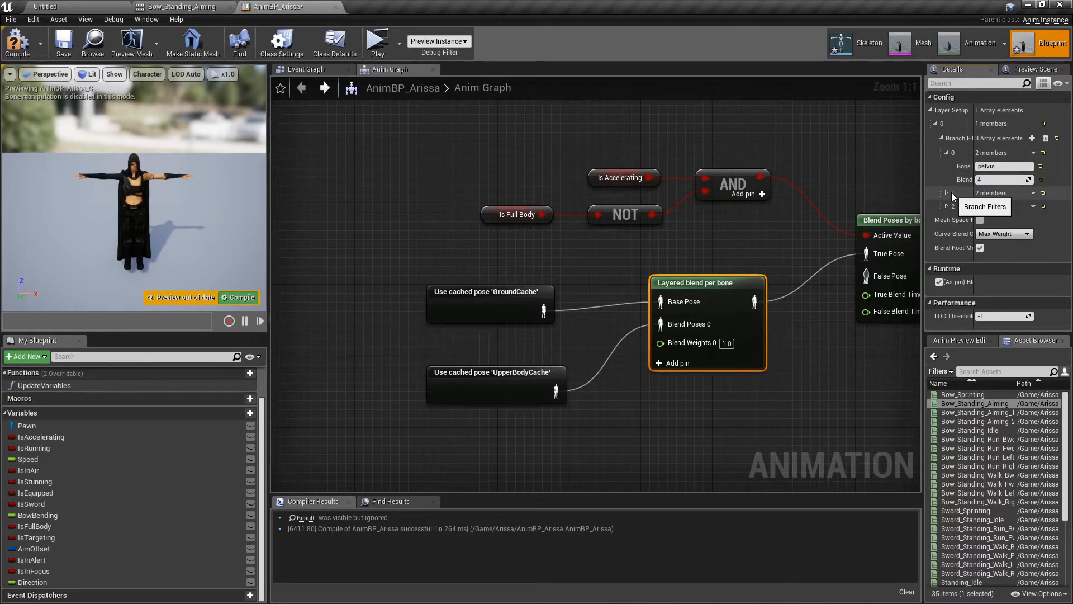
- Set the second branch filter to bone thigh_r and the third to thigh_l, both with blend depth -1
left_click(947, 193)
left_click(998, 206)
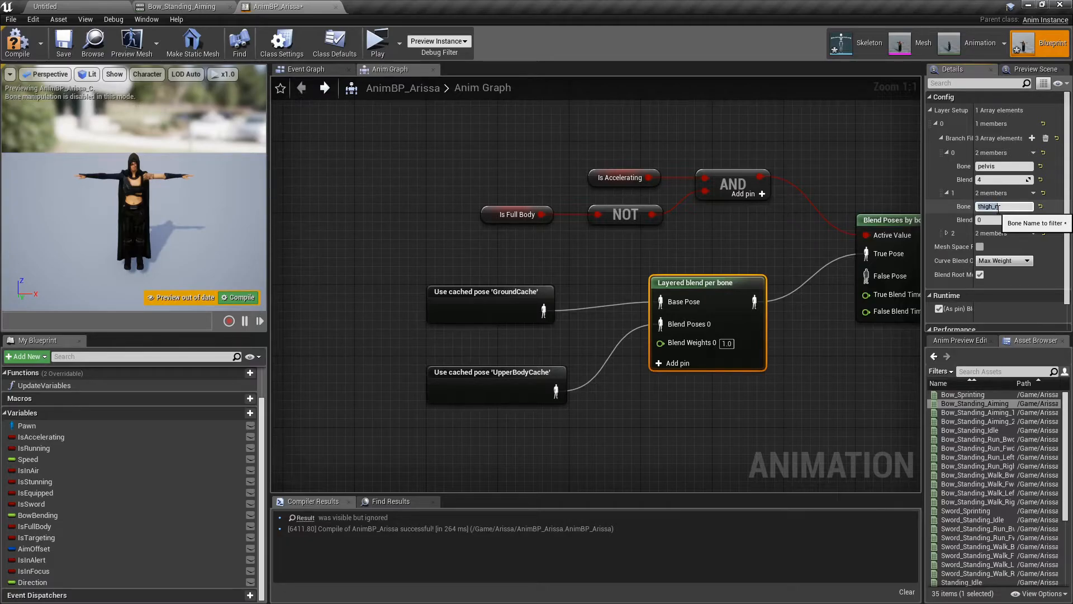
key("Return")
left_click(997, 221)
type("-1")
left_click(947, 233)
left_click(991, 246)
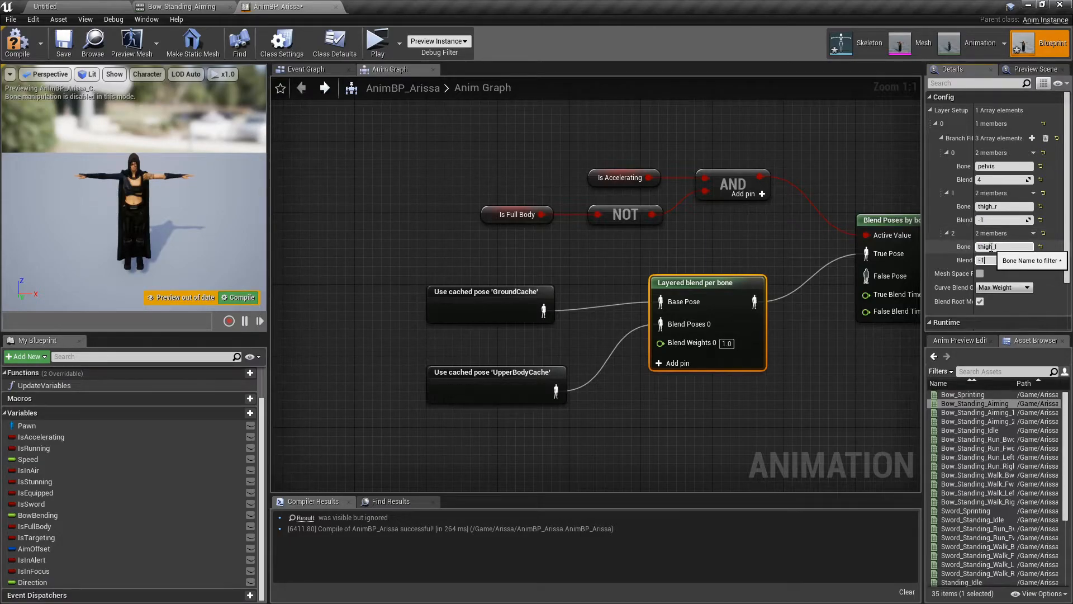
key("Return")
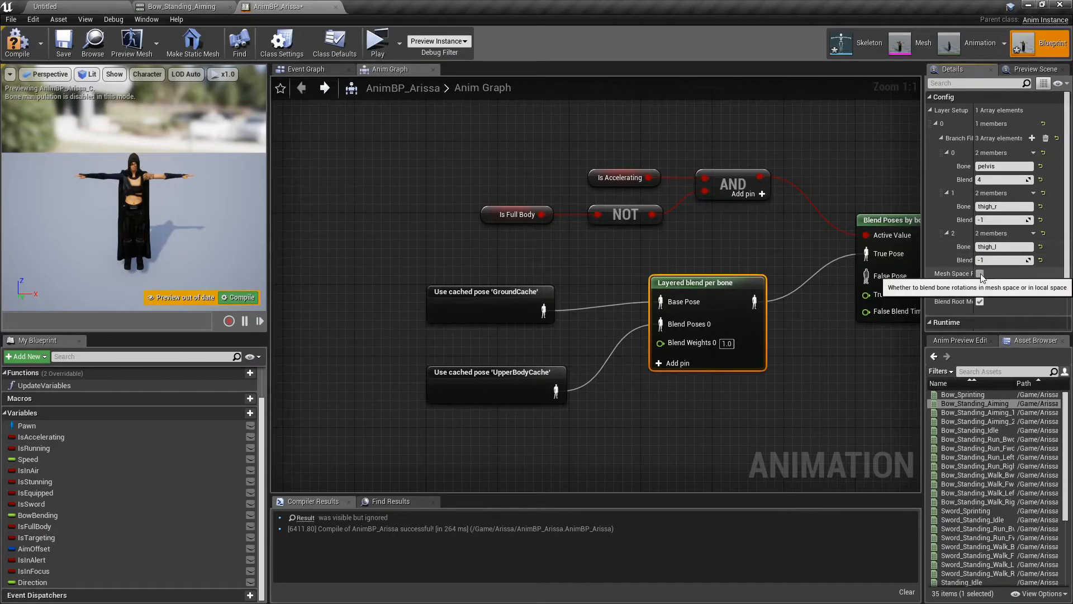
- Enable mesh space rotation blending on the layered blend, and compile and save the animation blueprint
left_click(18, 42)
left_click(63, 43)
left_click(424, 213)
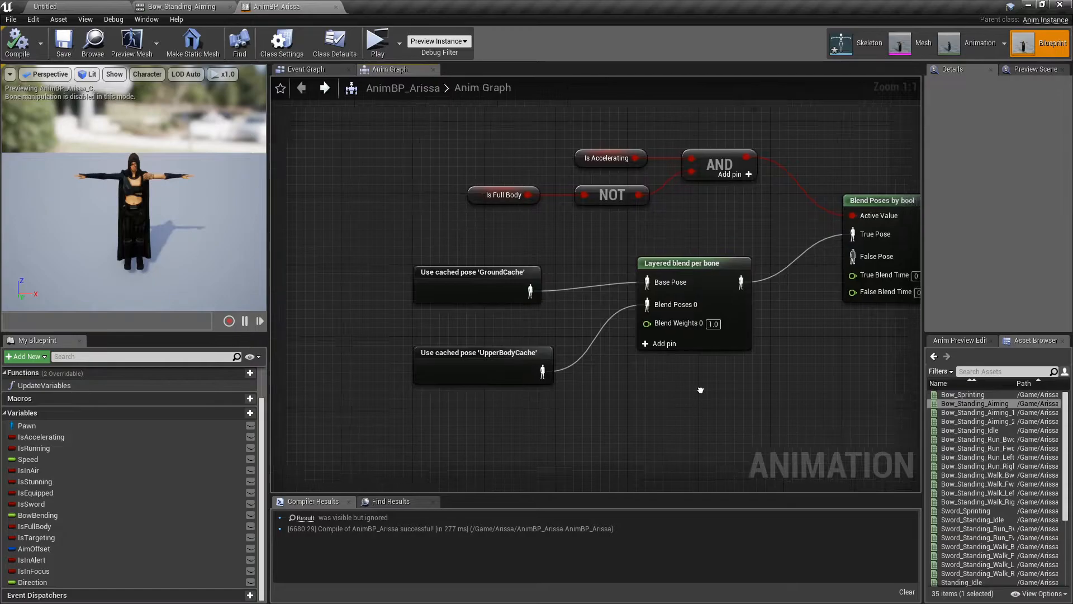
- Connect another Use cached pose 'UpperBodyCache' node to False Pose and straighten the GroundCache link into Base Pose
right_click(658, 358)
type("use upp")
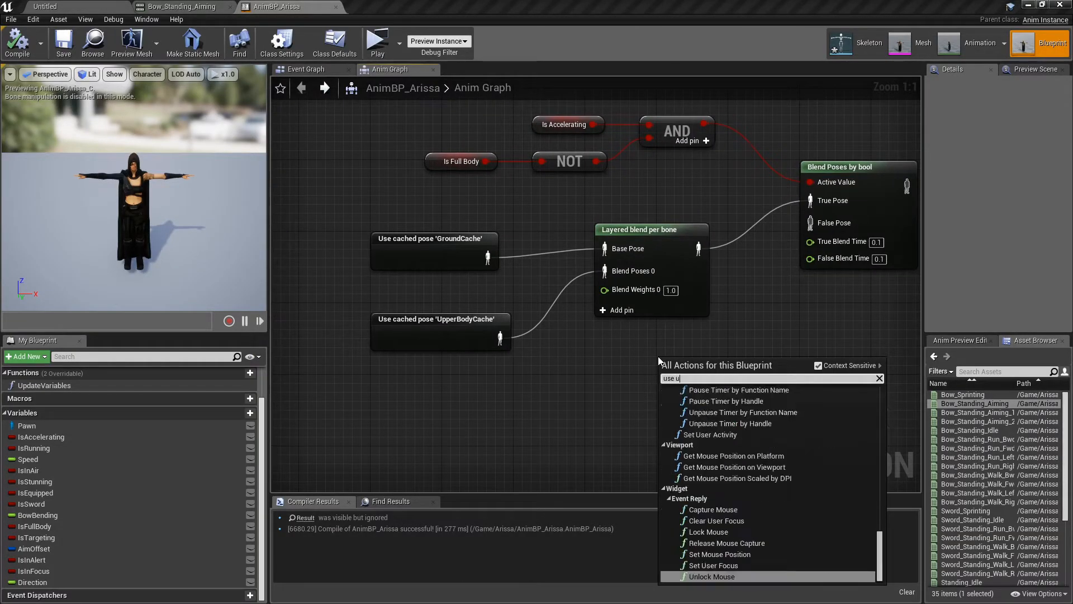
key("Return")
left_click_drag(739, 381, 809, 223)
right_click(598, 248)
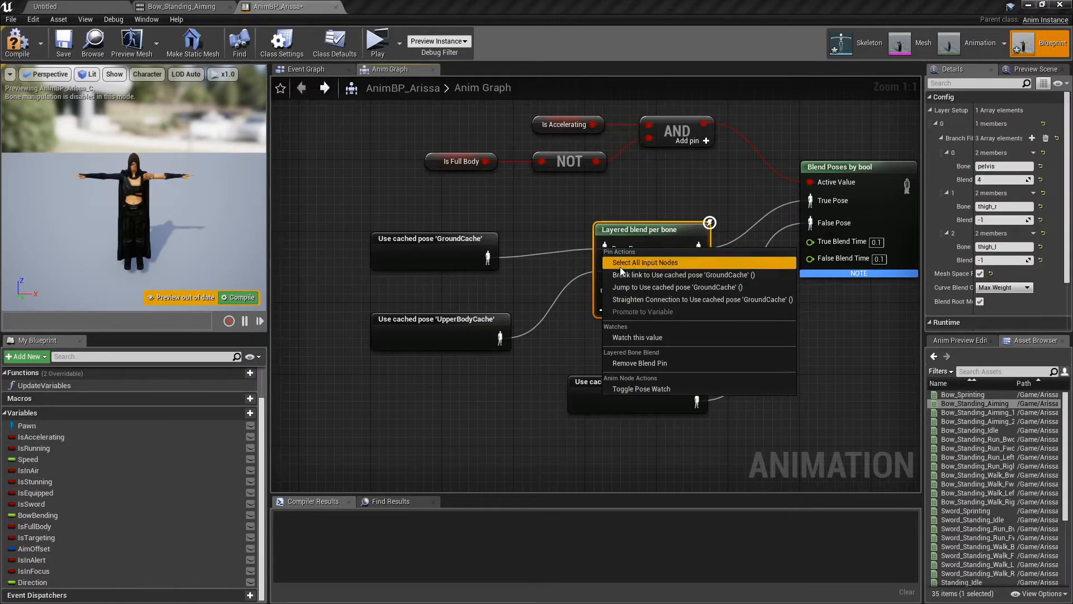
left_click(642, 304)
- Enclose the bool logic, layered blend and cached pose nodes in a comment box titled "Upper body"
scroll(642, 304, "down", 1)
left_click_drag(910, 121, 445, 428)
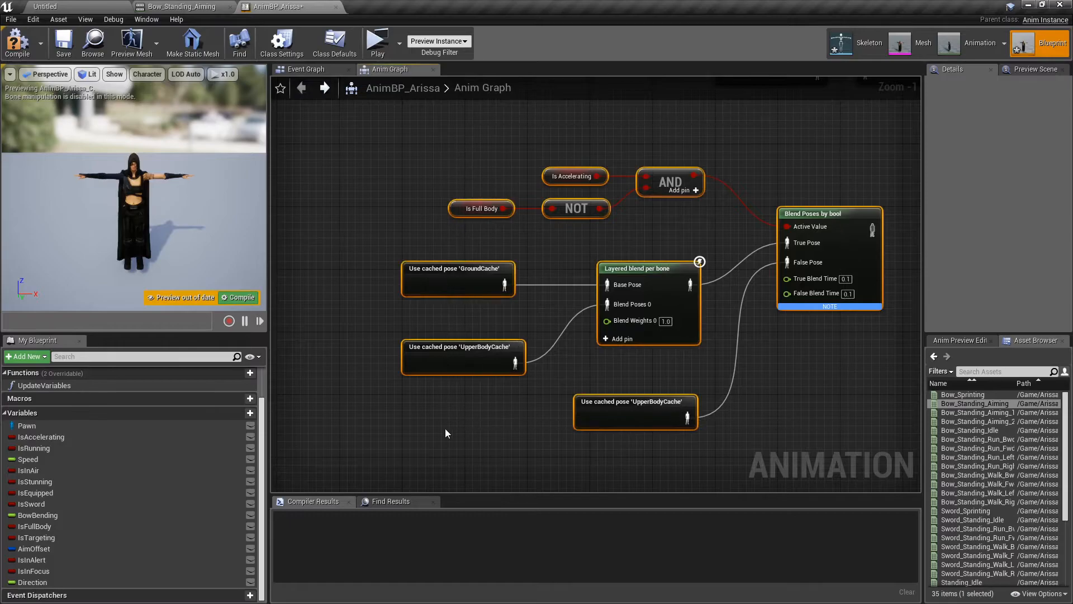
type("cUpper body")
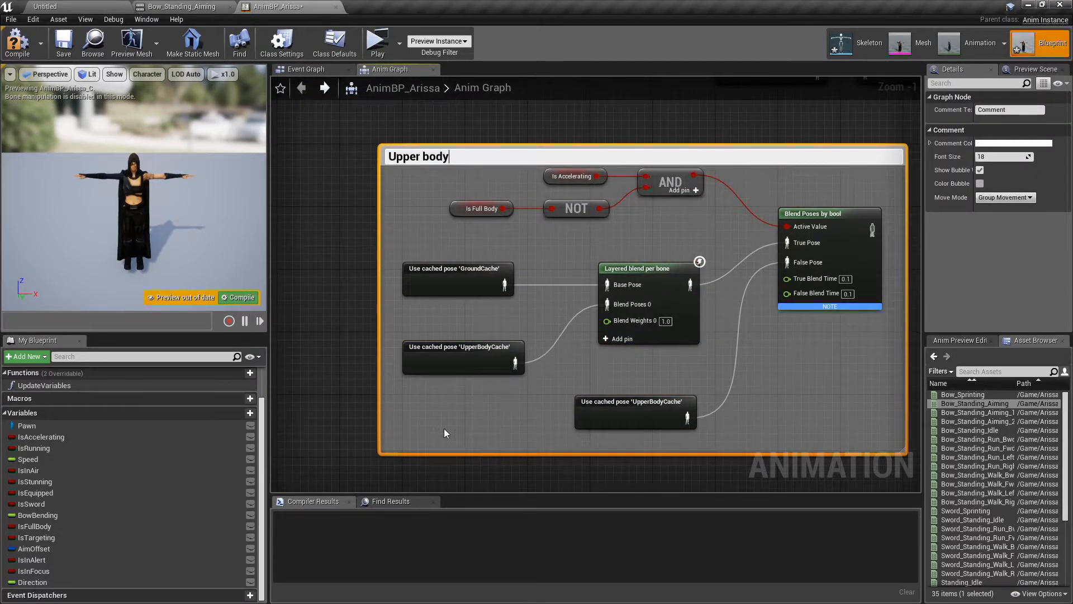
key("Return")
left_click(444, 428)
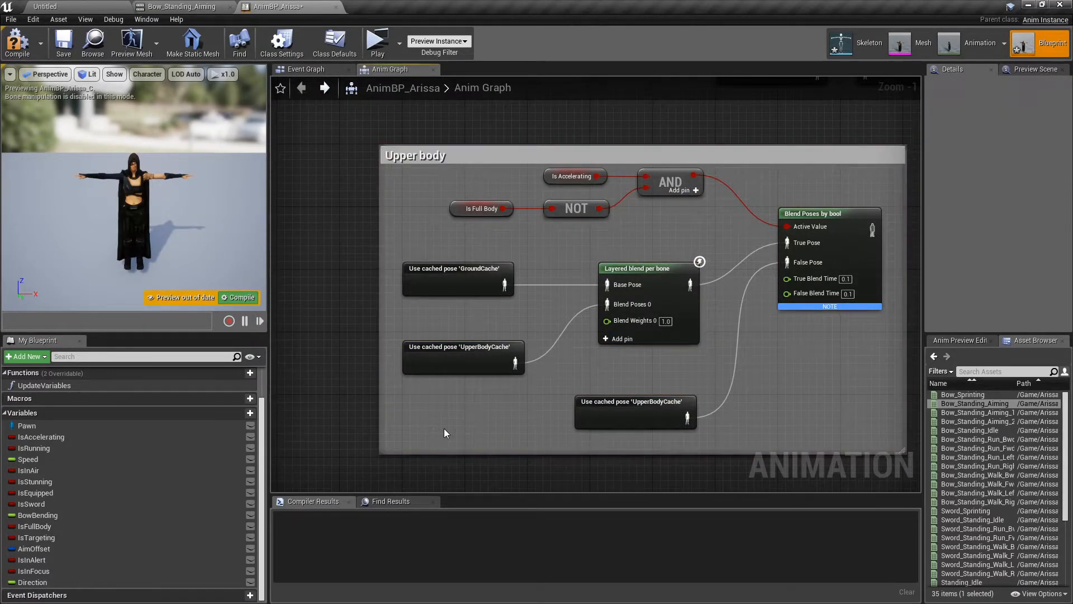
- Save the Blend Poses by bool output into a new cached pose named Fullbody
right_click_drag(842, 186, 607, 189)
scroll(671, 280, "up", 1)
left_click_drag(632, 224, 742, 223)
type("save")
key("Return")
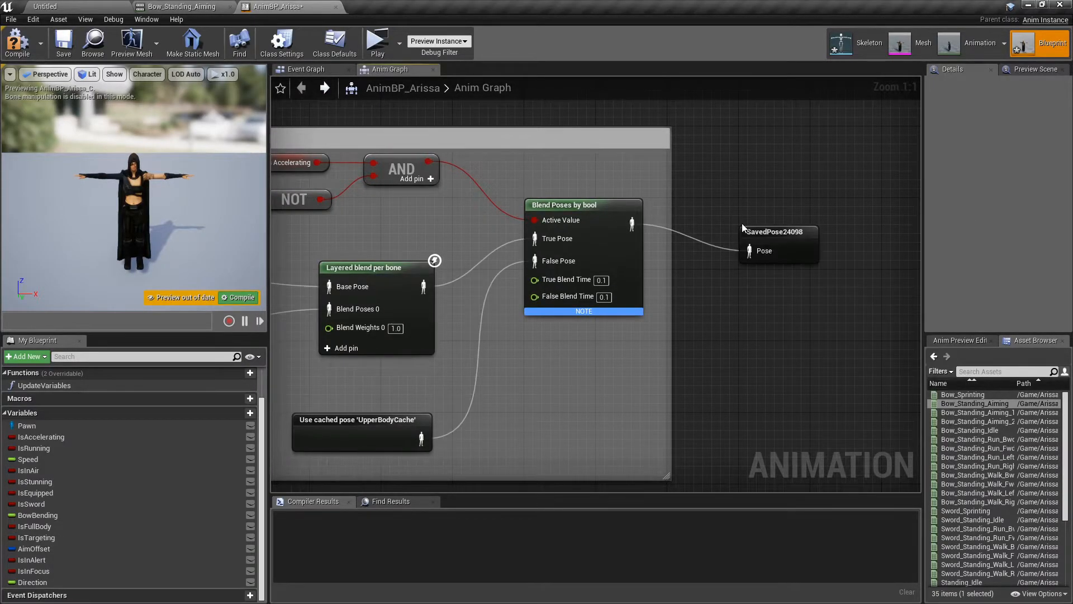
double_click(743, 205)
type("Fullbody")
key("Return")
- Connect a Use cached pose 'Fullbody' node to the Result of Final Animation Pose and straighten the link
right_click_drag(784, 198, 596, 343)
left_click_drag(783, 197, 907, 192)
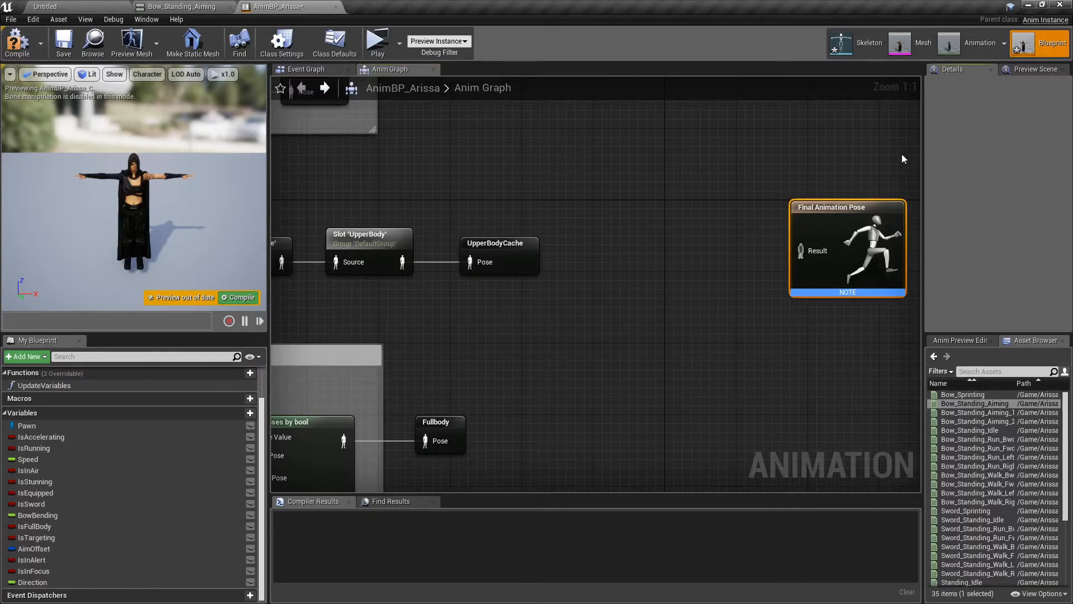
left_click(771, 187)
right_click_drag(752, 193, 650, 195)
right_click(599, 245)
type("use")
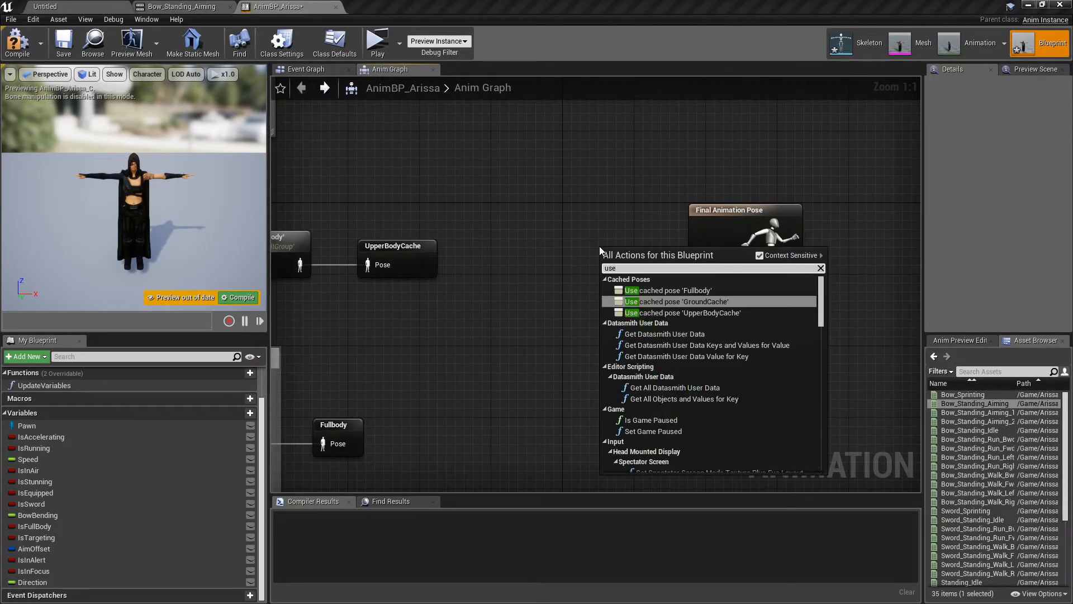
left_click(656, 290)
left_click_drag(662, 275, 700, 254)
right_click(699, 255)
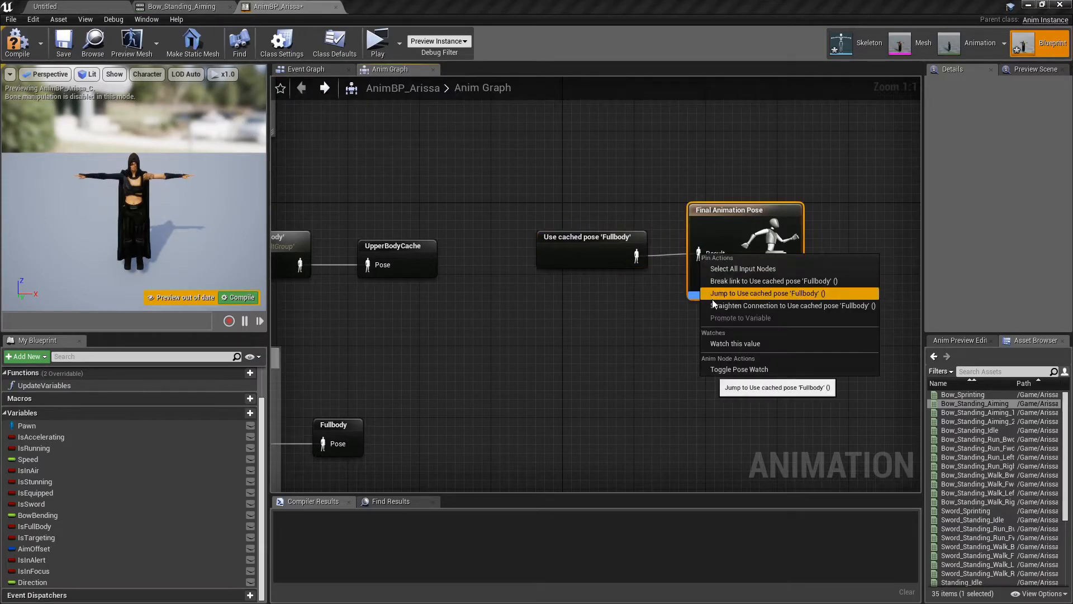
left_click(713, 302)
left_click(648, 324)
- Compile and save the animation blueprint, and close the AnimBP_Arissa and Bow_Standing_Aiming editors
right_click_drag(376, 360, 584, 328)
scroll(558, 331, "down", 3)
right_click_drag(502, 340, 577, 312)
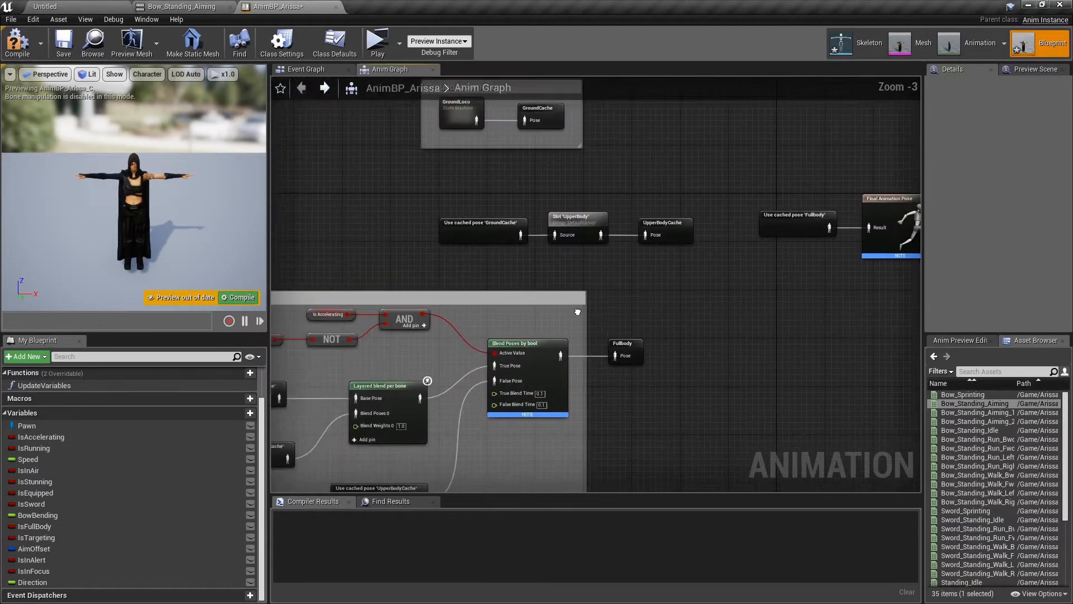
scroll(577, 311, "down", 2)
left_click(18, 42)
left_click(73, 50)
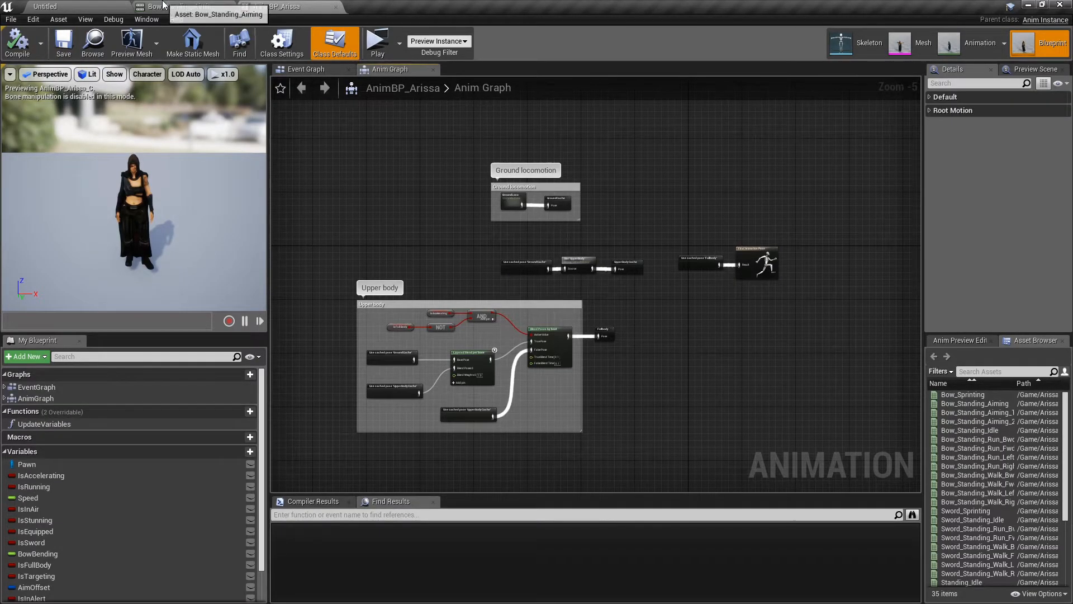
middle_click(163, 6)
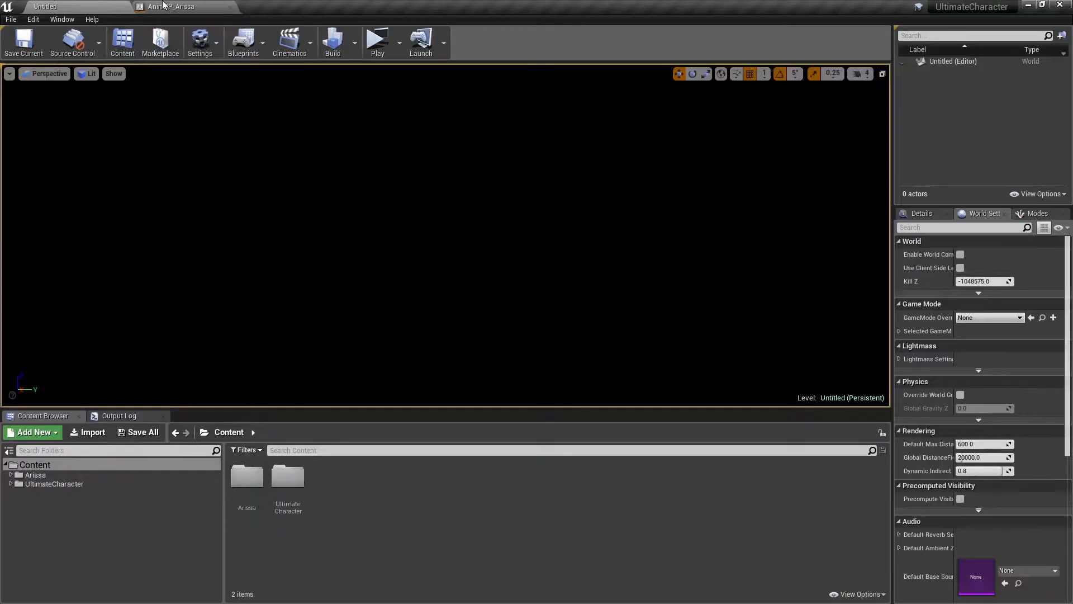
middle_click(162, 6)
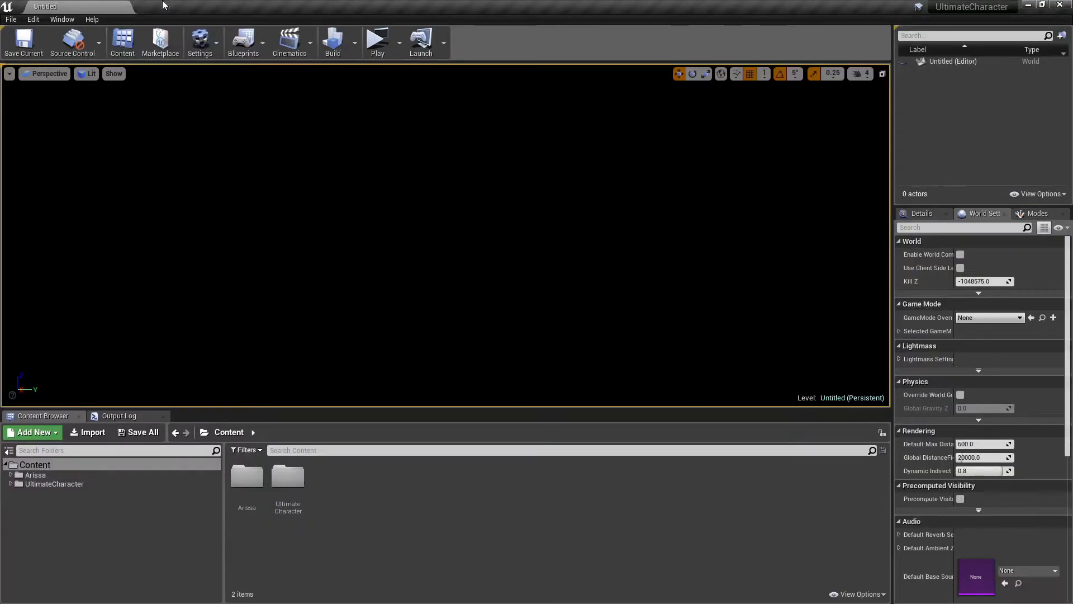
- Open the Player_Arissa_BP blueprint from the UltimateCharacter/Blueprints/Characters folder
left_click(276, 505)
double_click(276, 505)
left_click(252, 500)
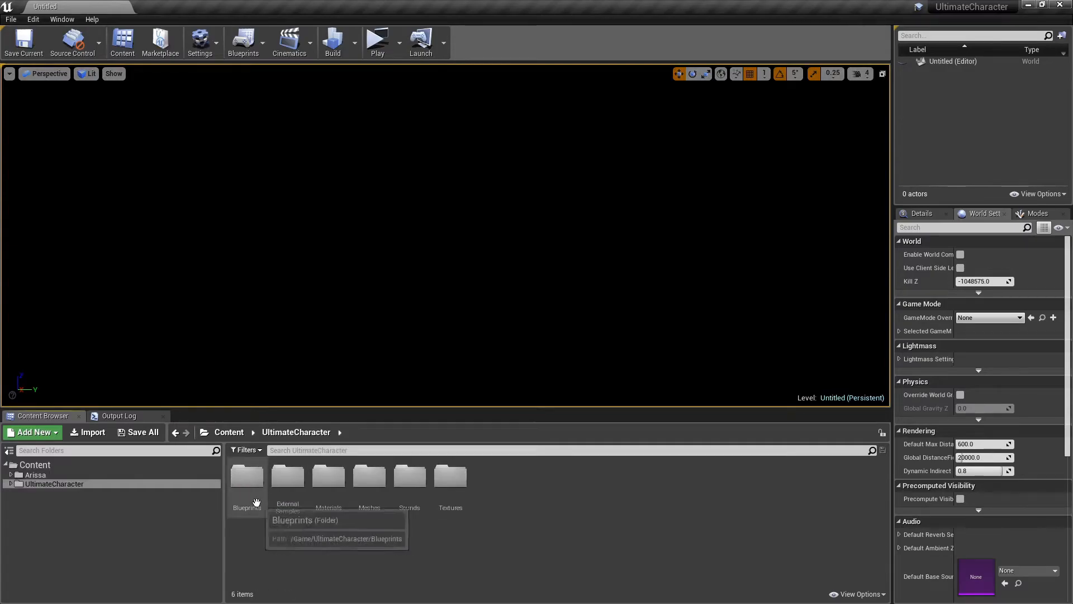
double_click(252, 501)
left_click(286, 497)
double_click(285, 496)
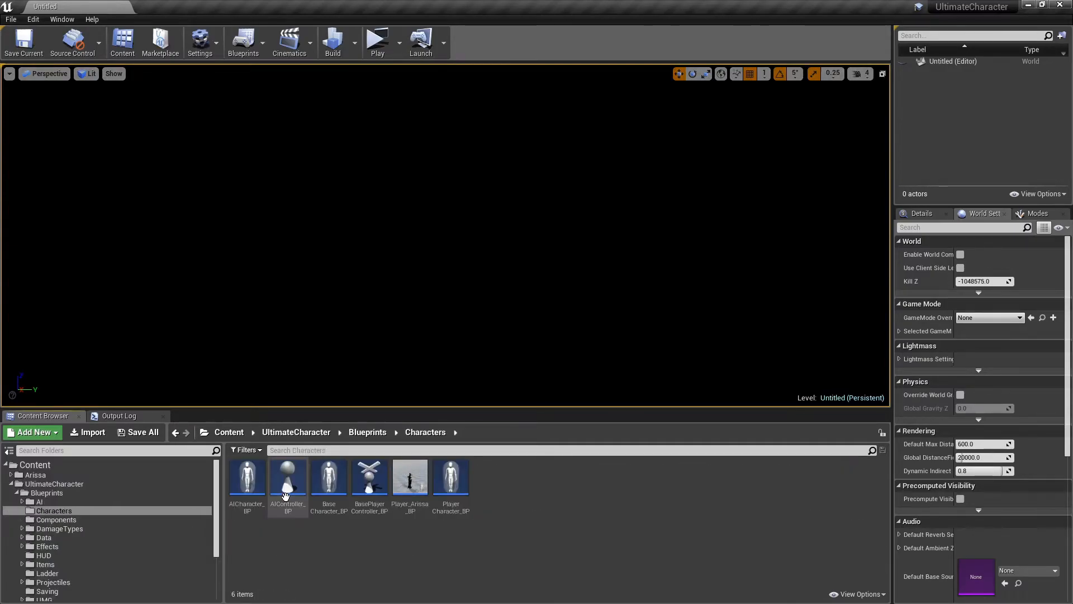
left_click(410, 485)
double_click(410, 485)
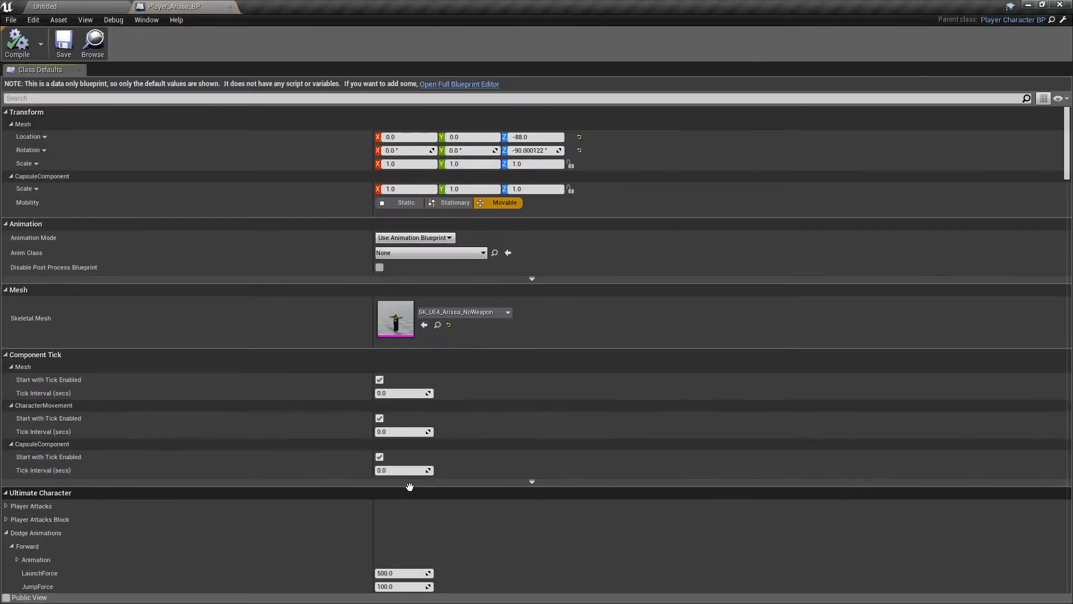
- Set the inherited Mesh's Anim Class to AnimBP_Arissa in the full blueprint editor, and compile, save and close the blueprint
left_click(389, 252)
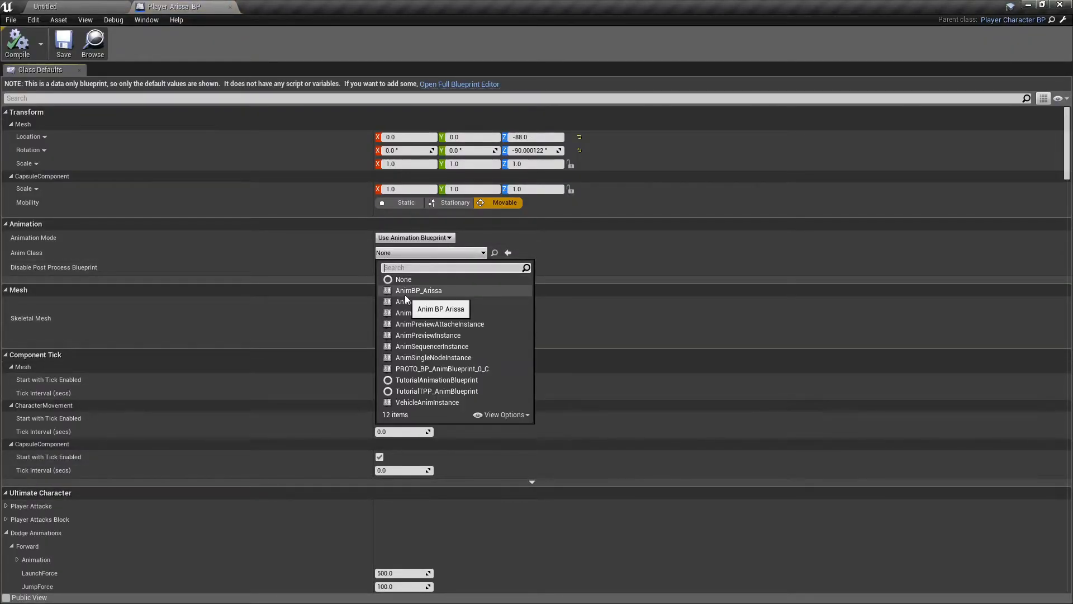
left_click(470, 85)
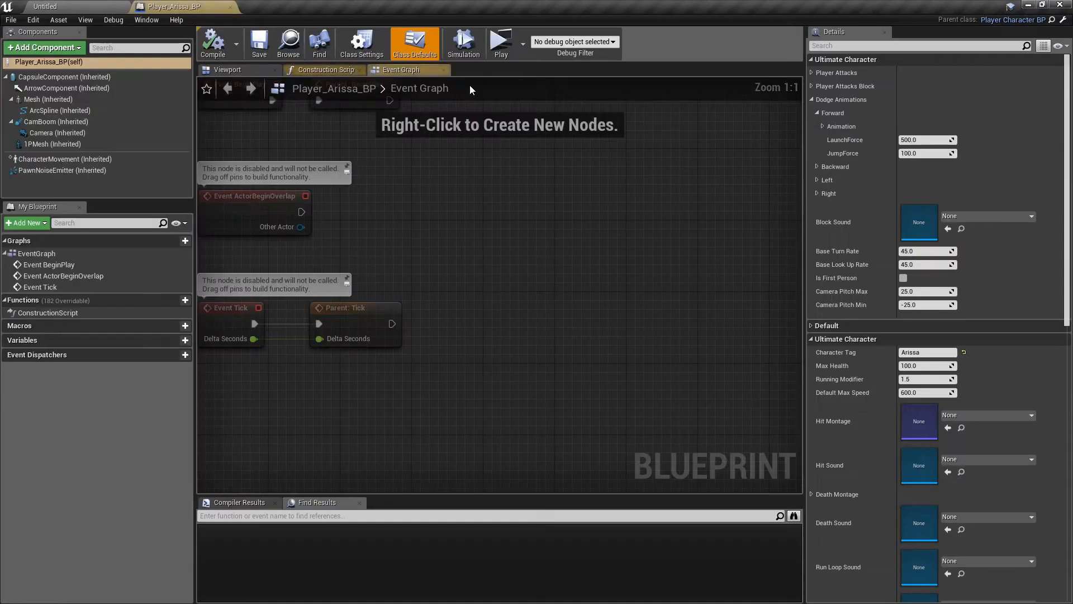
left_click(218, 70)
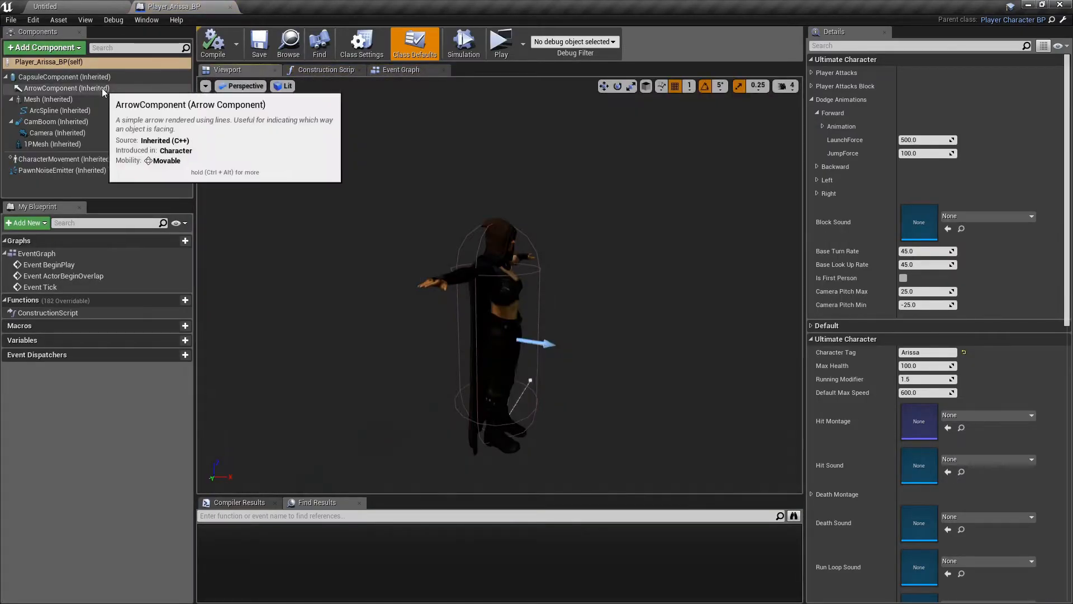
left_click(82, 98)
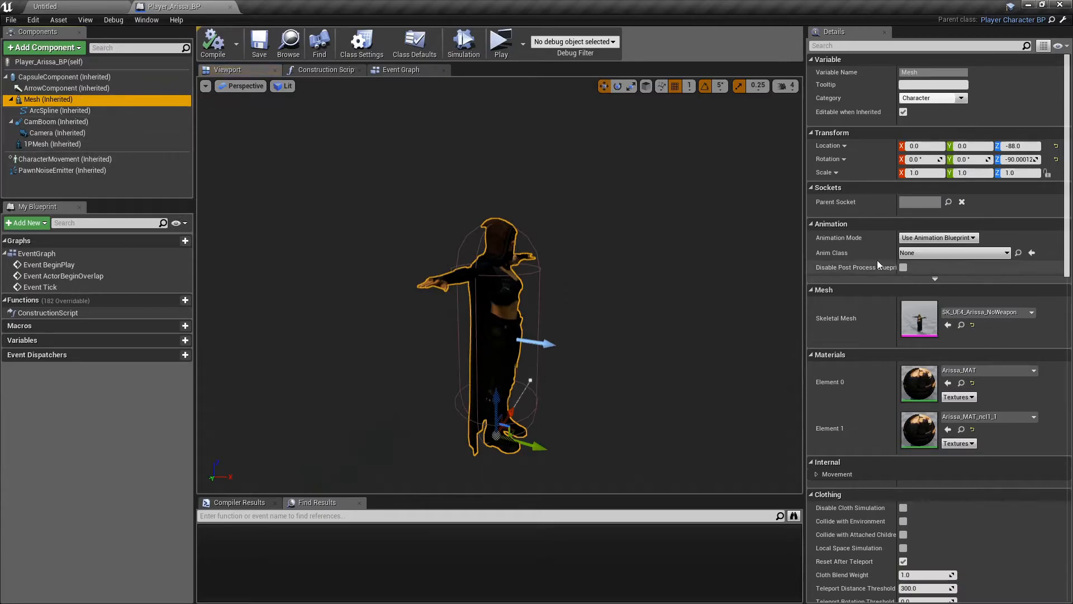
left_click(922, 253)
left_click(942, 290)
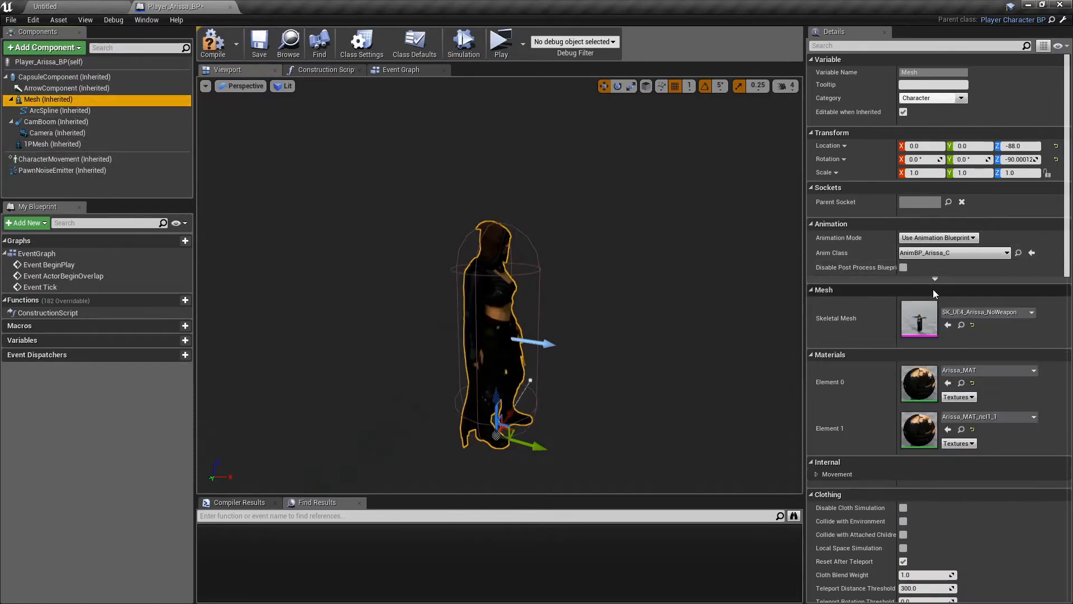
left_click(213, 45)
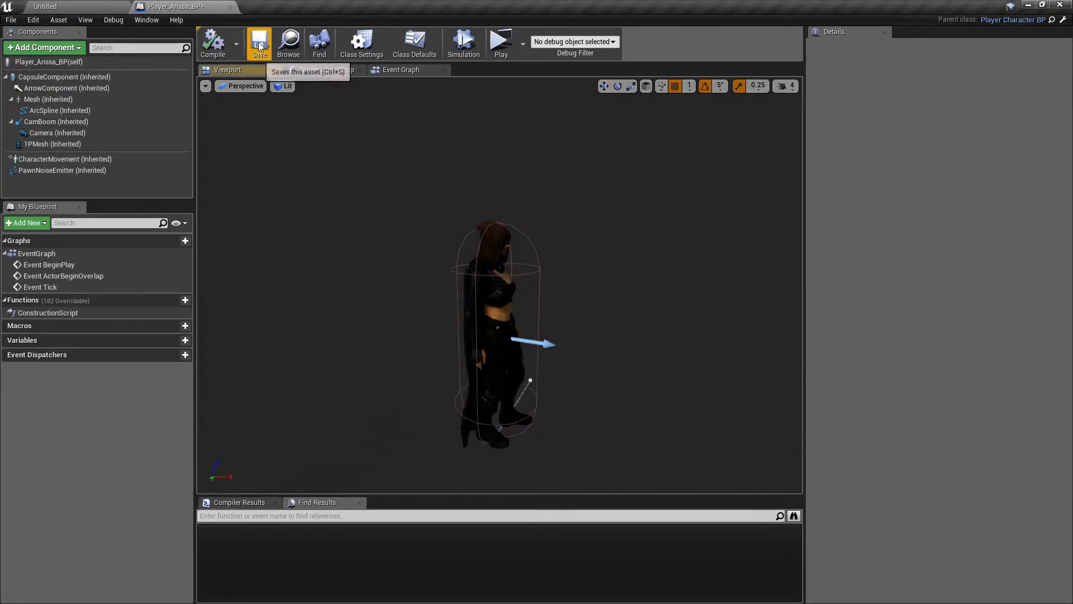
left_click(194, 5)
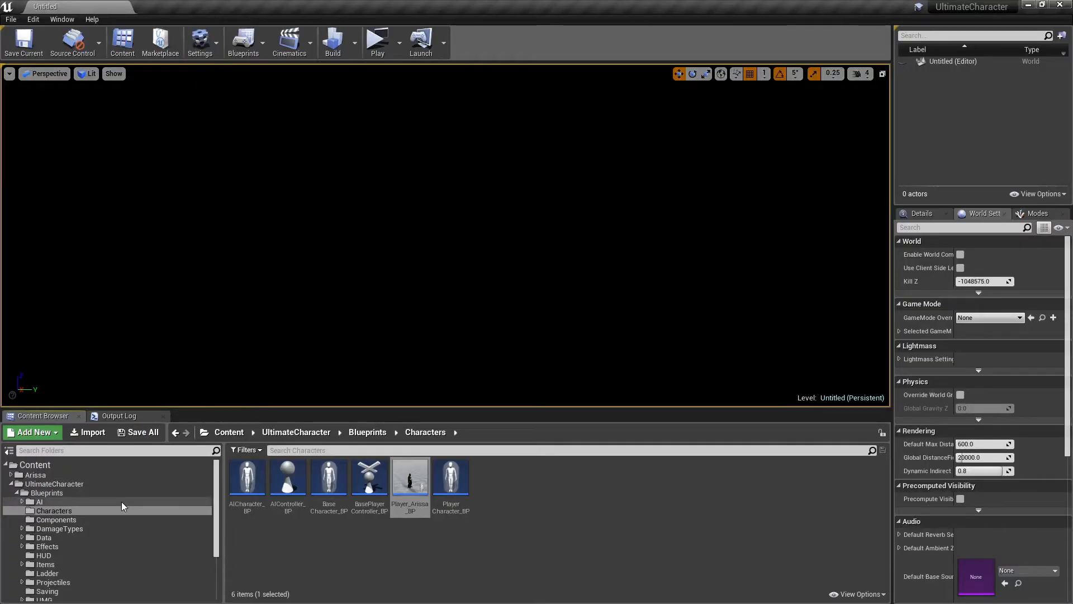
- Open SK_Bow_Skeleton from the UltimateCharacter/Meshes/Weapons/Bow folder
scroll(122, 501, "down", 5)
double_click(76, 577)
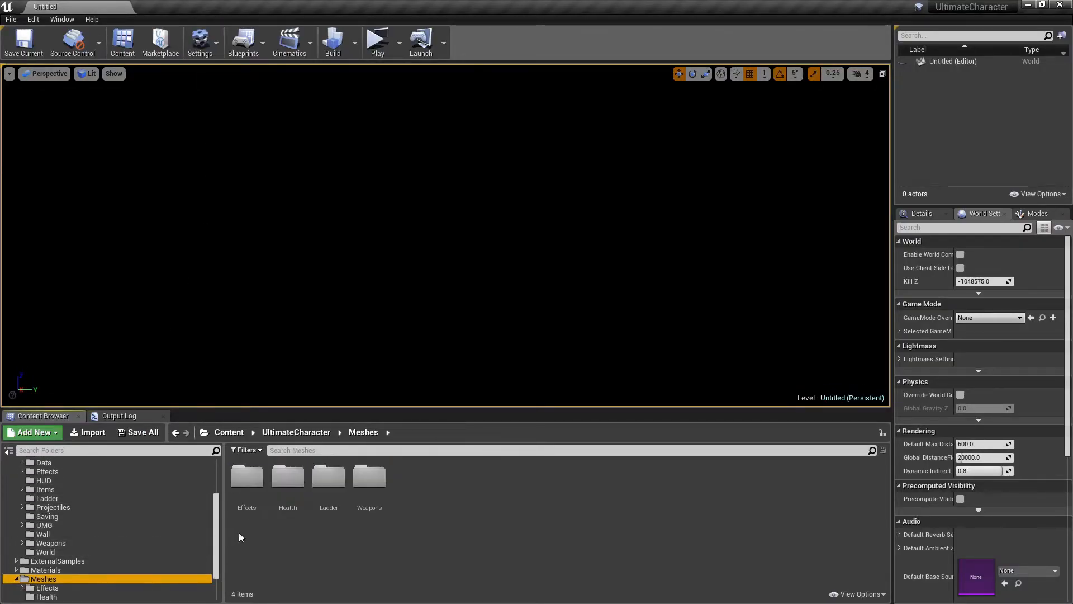
double_click(368, 475)
double_click(251, 478)
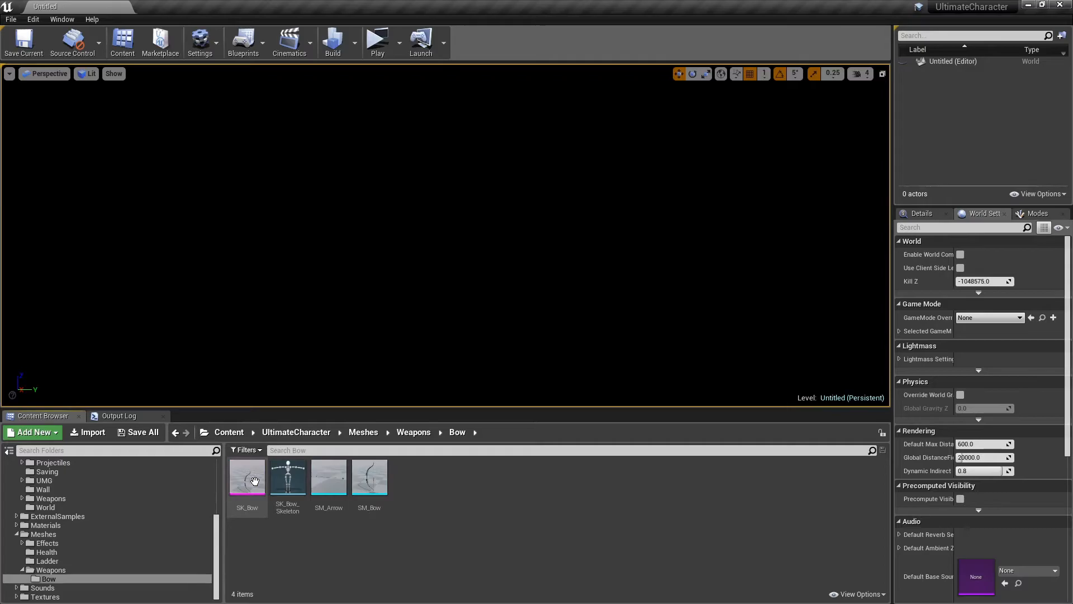
double_click(288, 478)
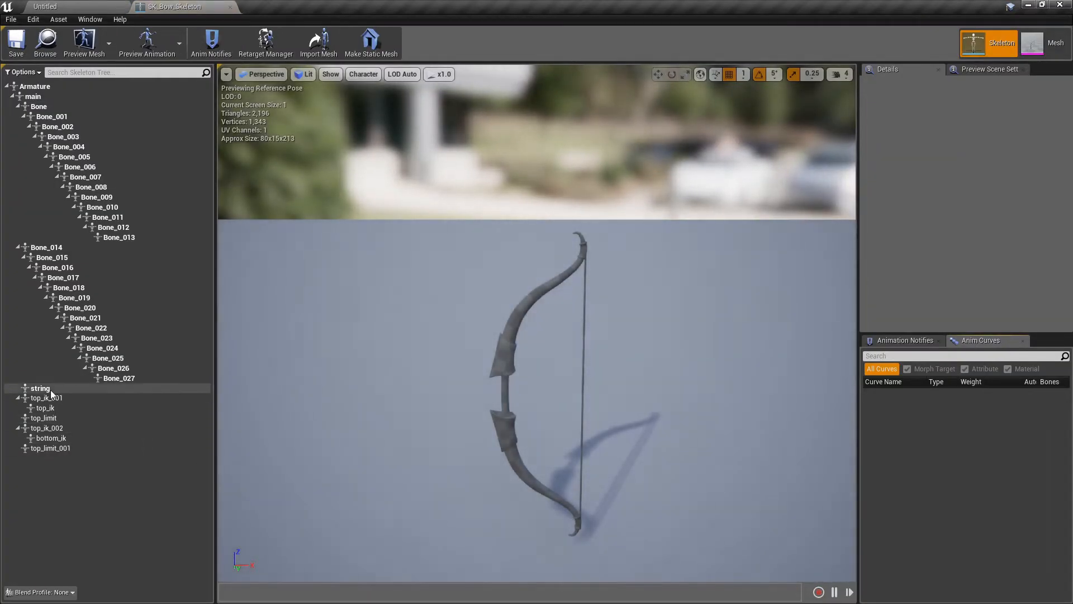
- Add a socket named ArrowSocket to the string bone of the bow skeleton
left_click(50, 392)
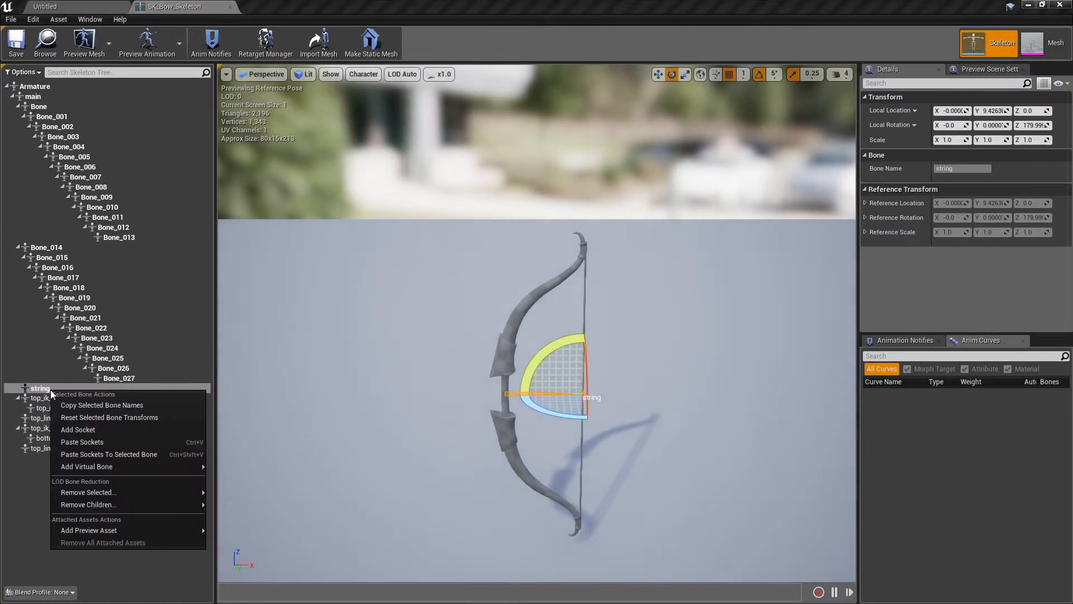
left_click(95, 433)
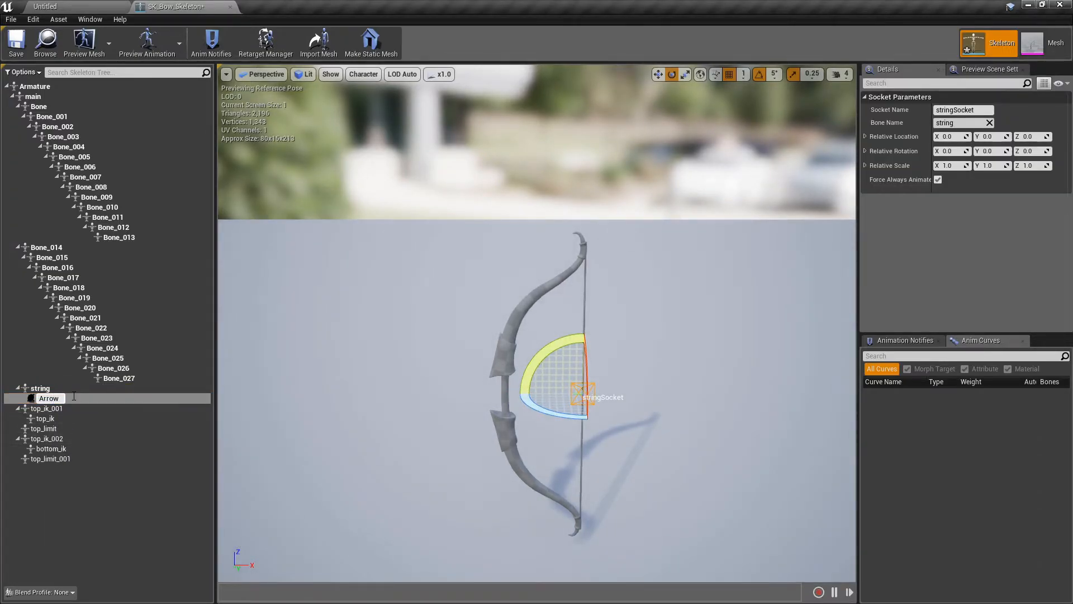
type("ArrowSocket")
key("Return")
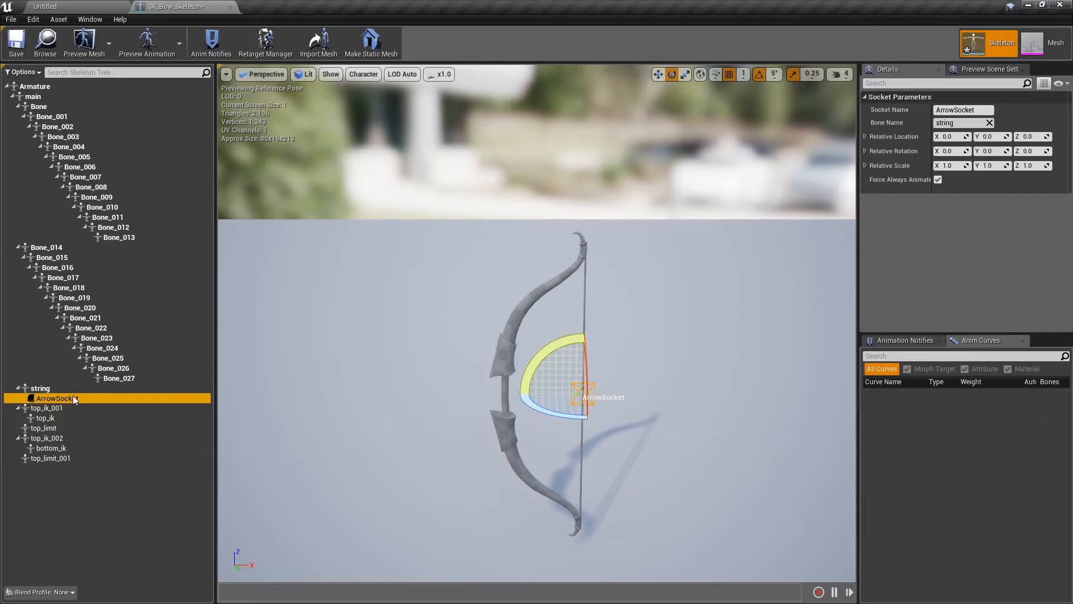
- Attach the SM_Arrow mesh to ArrowSocket as a preview asset
right_click(74, 397)
mouse_move(138, 525)
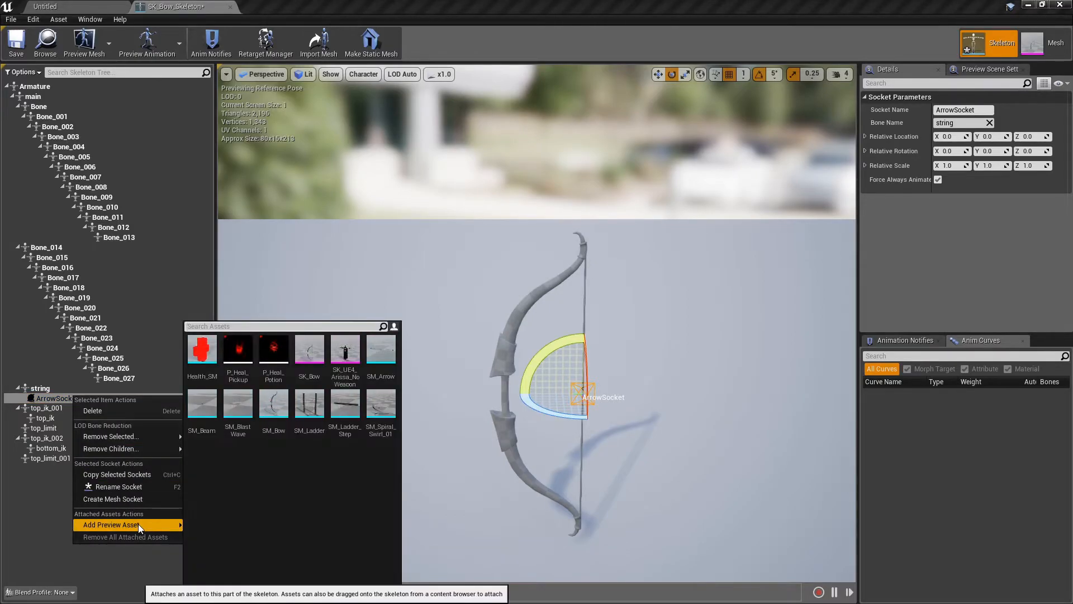
left_click(377, 350)
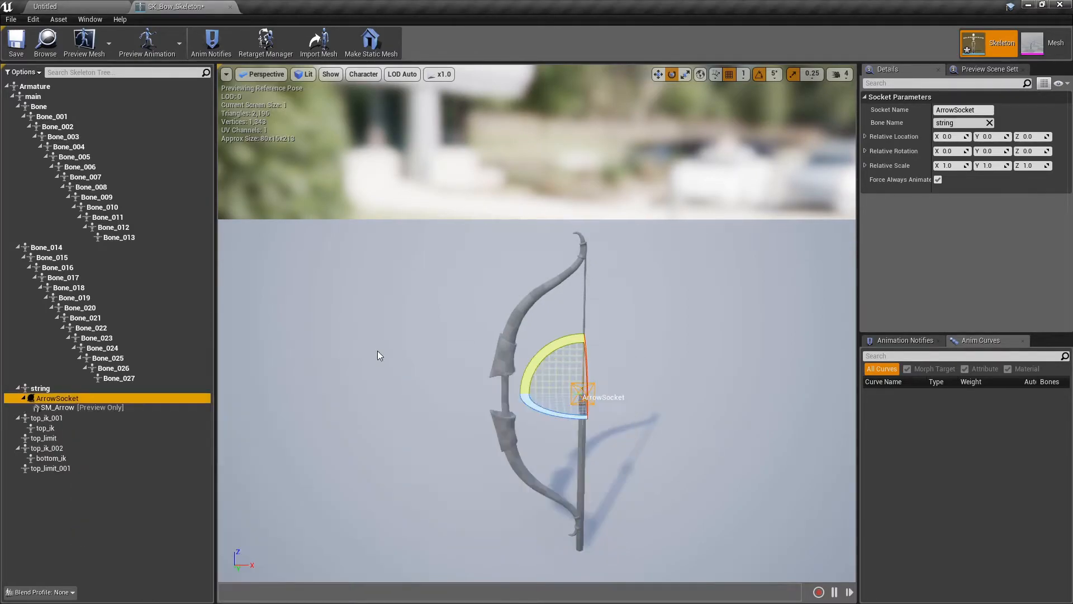
- Rotate ArrowSocket about 90 degrees around its Z axis so the preview arrow points forward through the bow
left_click(65, 409)
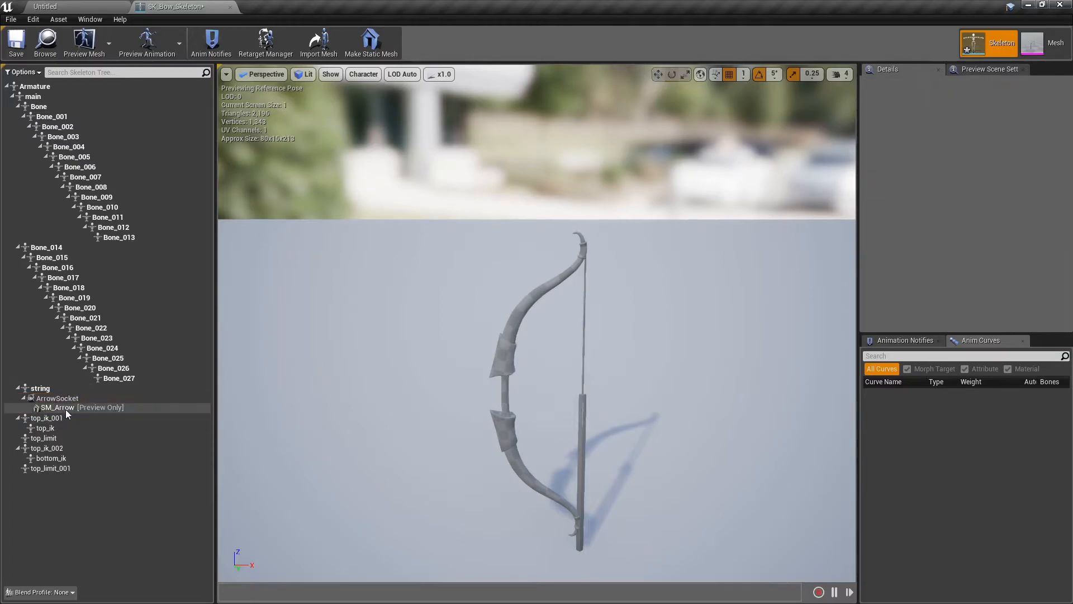
left_click(73, 397)
left_click_drag(381, 480, 391, 453)
left_click_drag(615, 418, 651, 520)
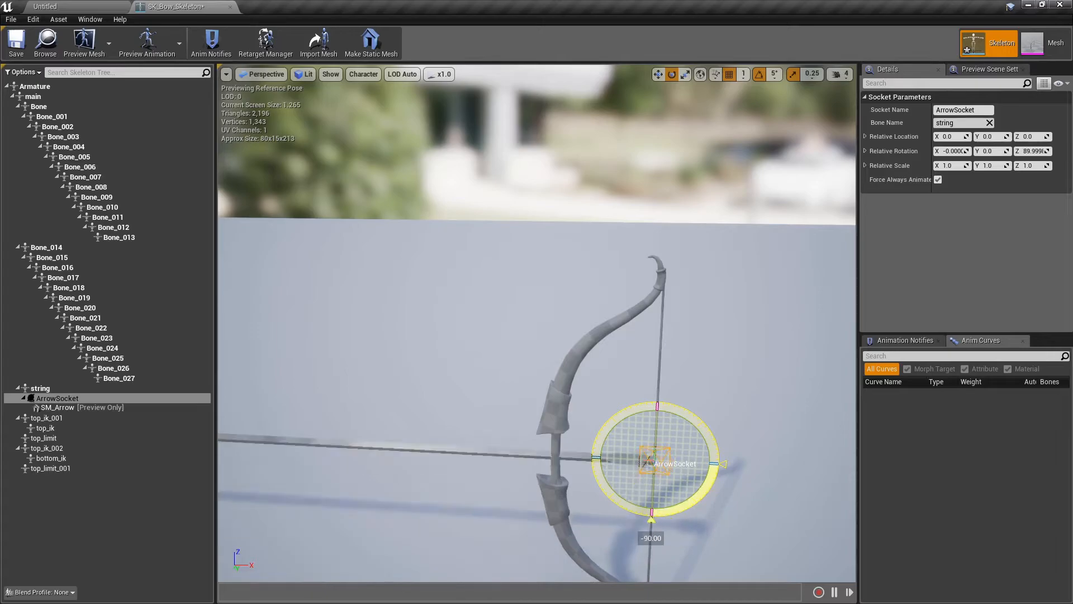
left_click_drag(503, 419, 450, 456)
- Remove the attached preview arrow, set ArrowSocket's relative Z rotation to exactly 90.0, and save the skeleton
right_click(40, 398)
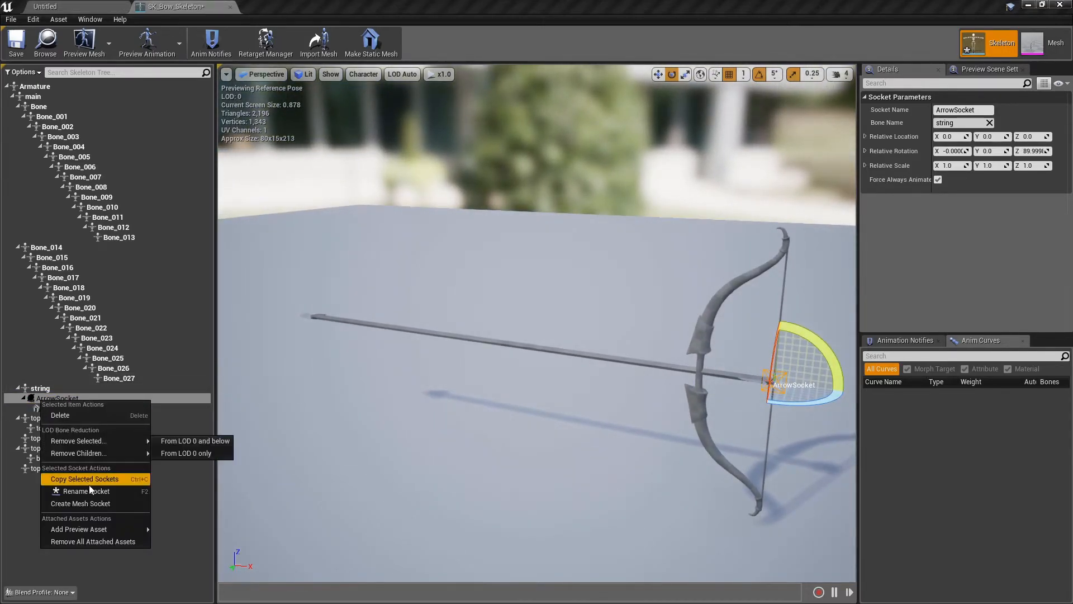
left_click(106, 538)
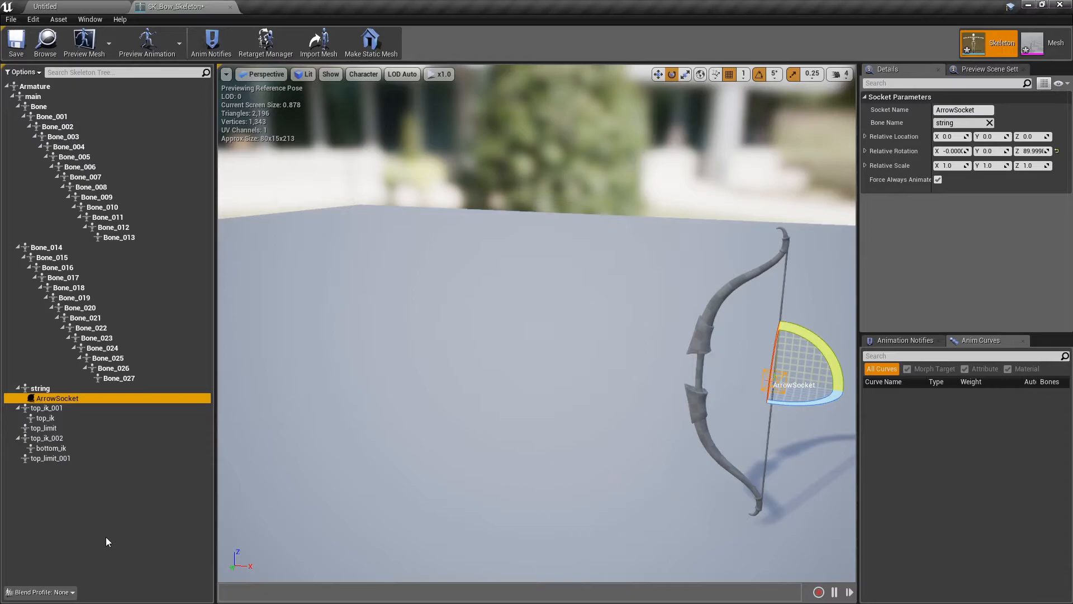
left_click(16, 42)
left_click(1034, 151)
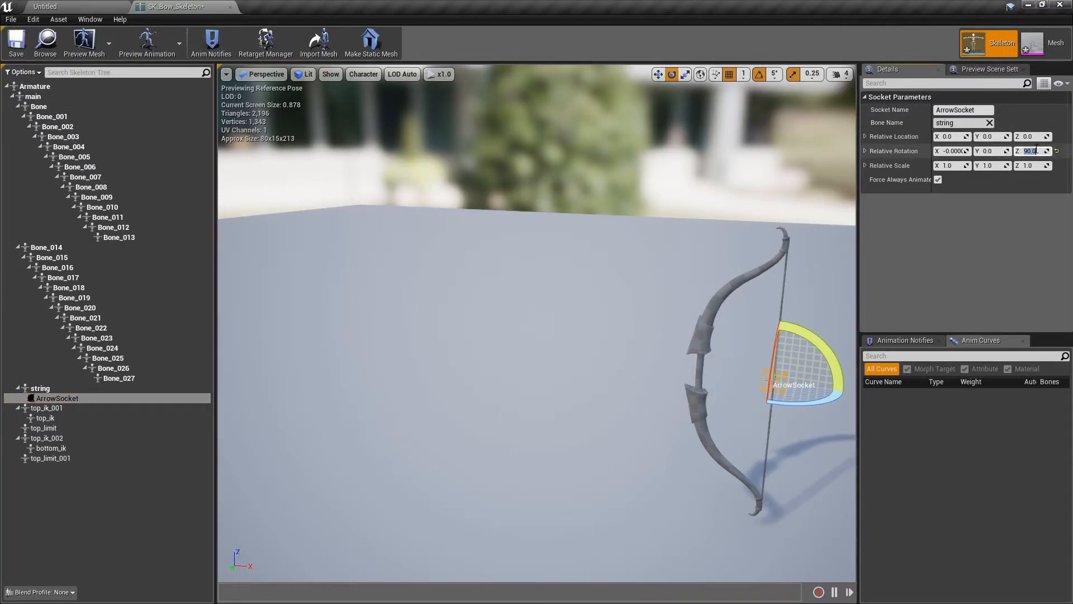
left_click(12, 41)
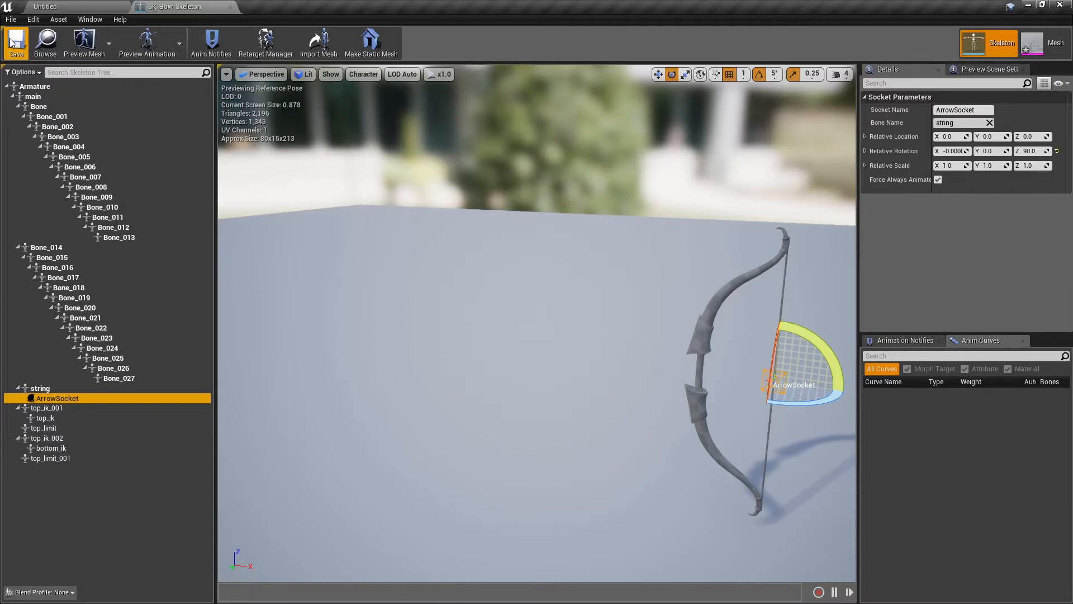
- Return to the level editor and browse to the UltimateCharacter/Blueprints/Weapons/Guns folder
left_click(56, 6)
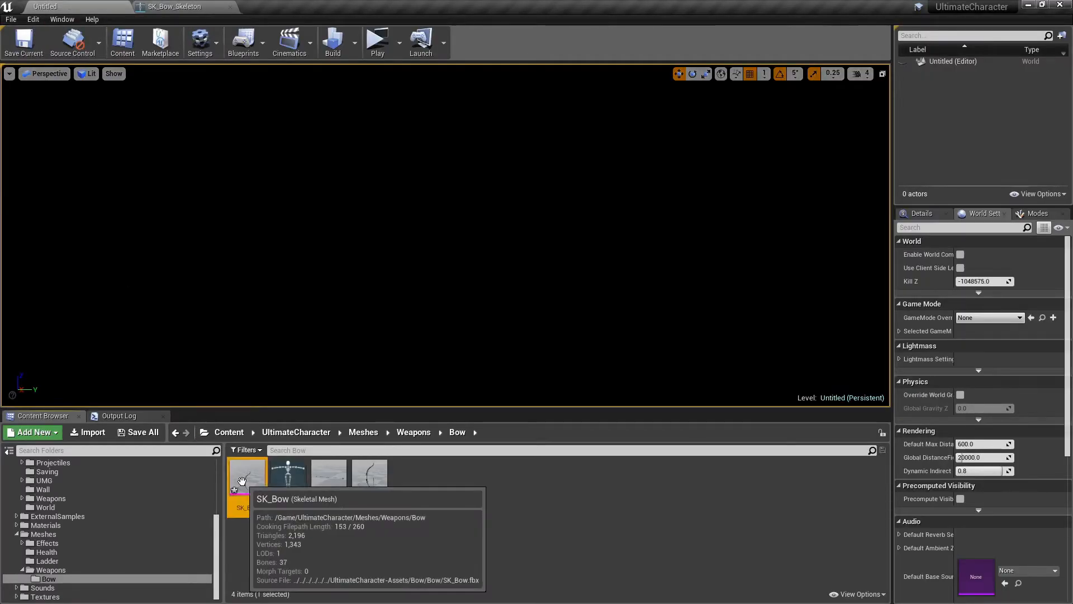
left_click(78, 533)
double_click(77, 535)
scroll(77, 535, "up", 1)
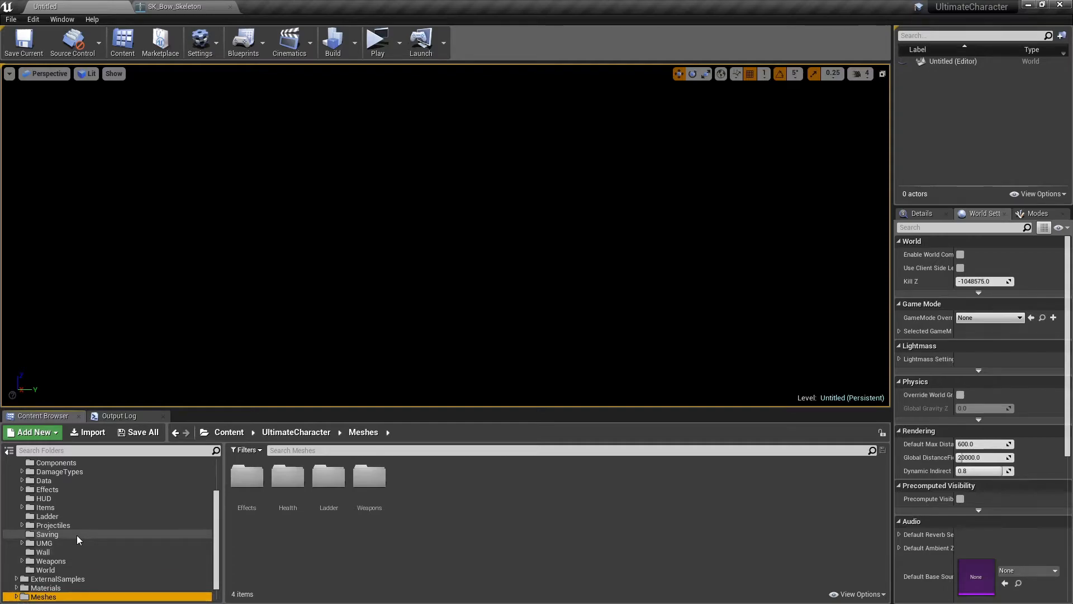
left_click(57, 561)
double_click(57, 561)
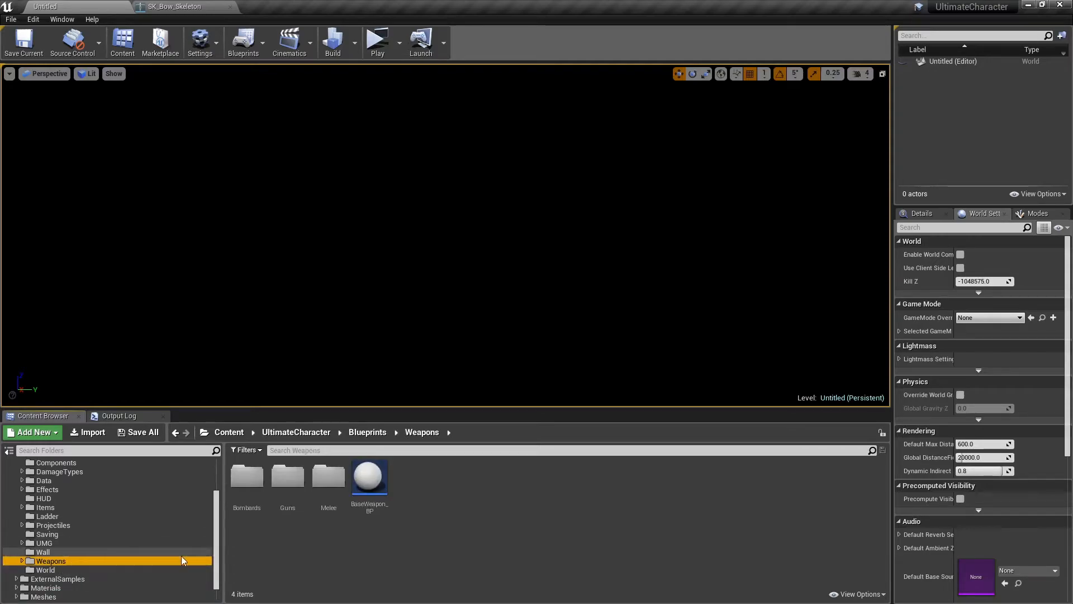
double_click(289, 486)
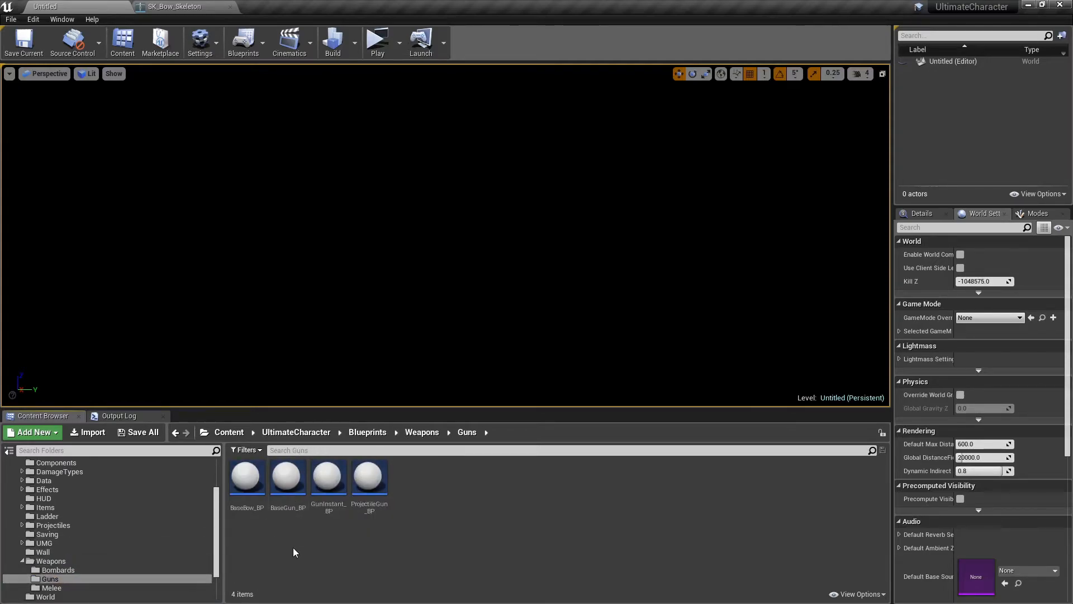
- Create a child blueprint of BaseBow_BP named Arissa_Bow_BP and open its viewport in the full blueprint editor
right_click(247, 506)
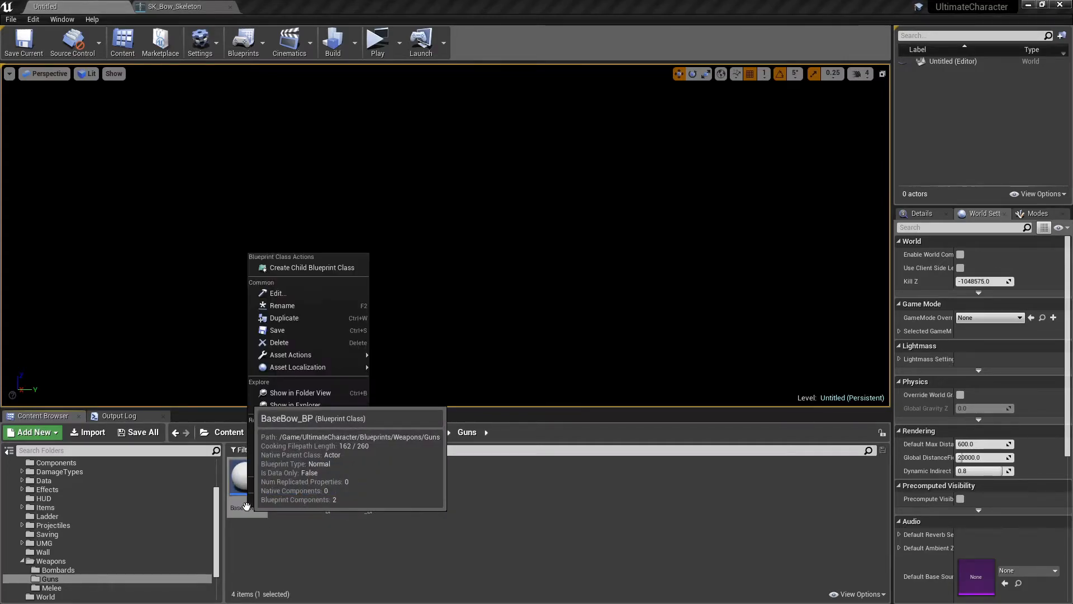
left_click(316, 268)
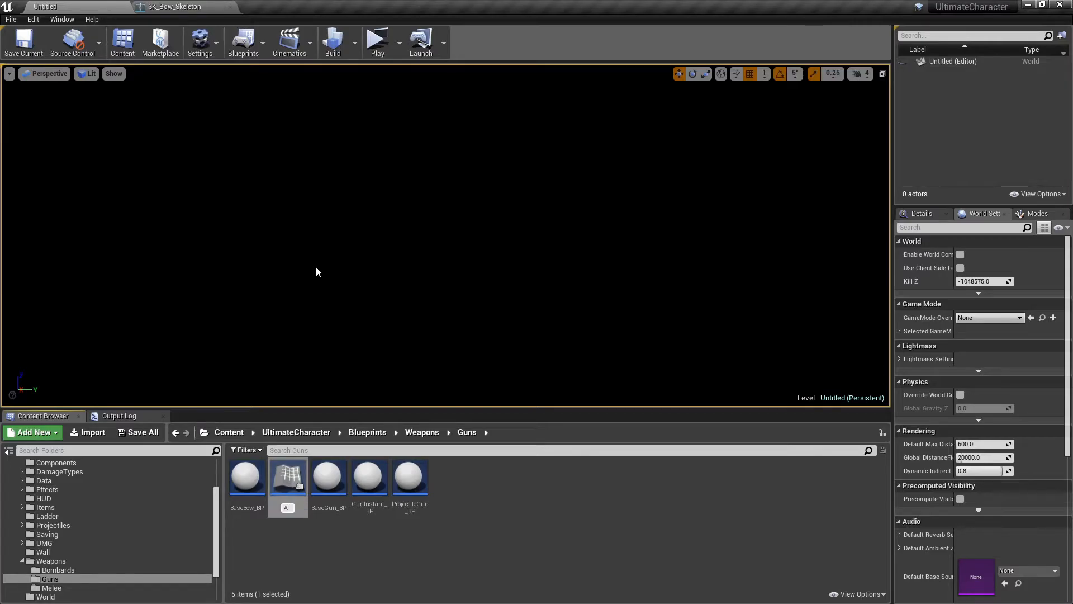
type("Arissa_Bow_BP")
key("Return")
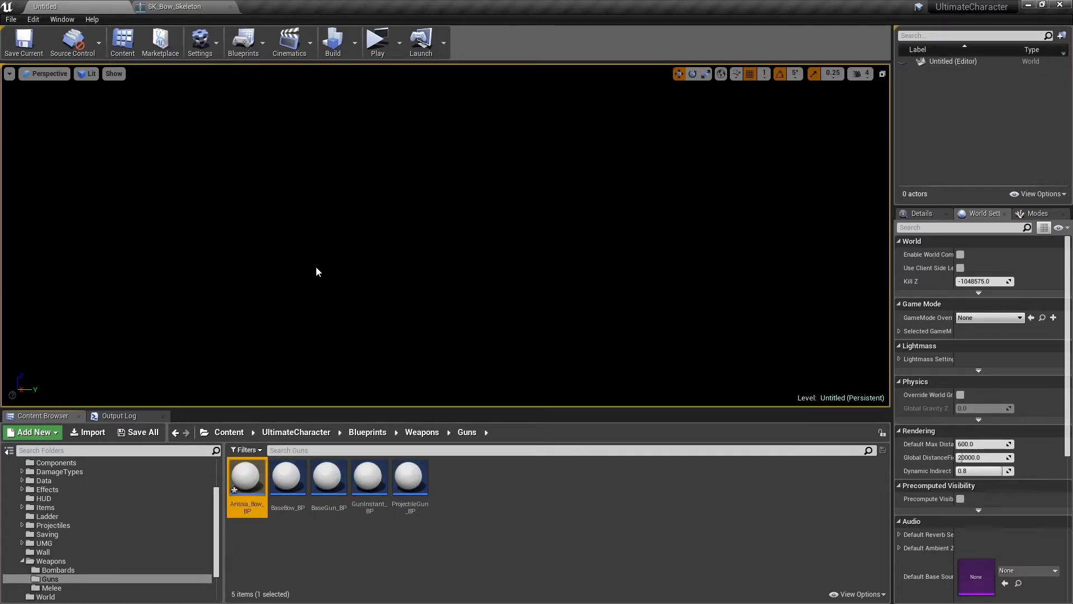
double_click(242, 478)
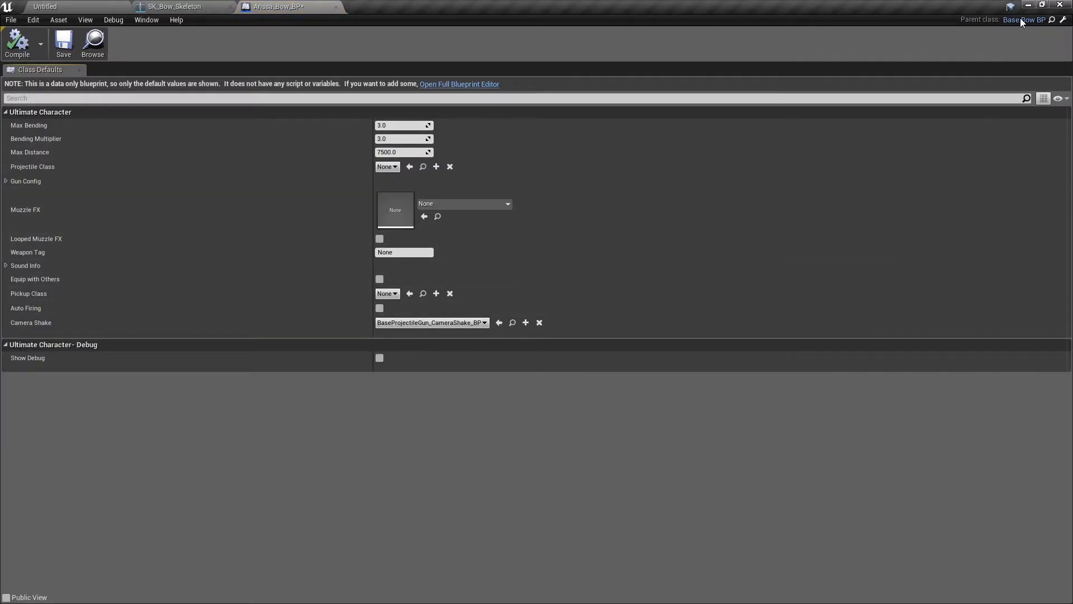
left_click(453, 83)
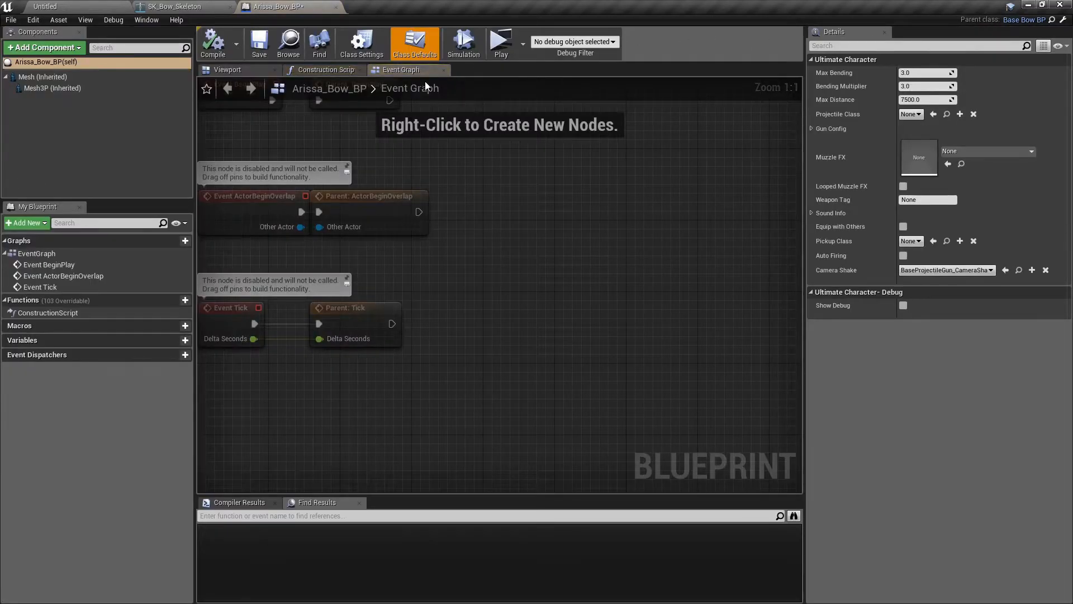
left_click(227, 69)
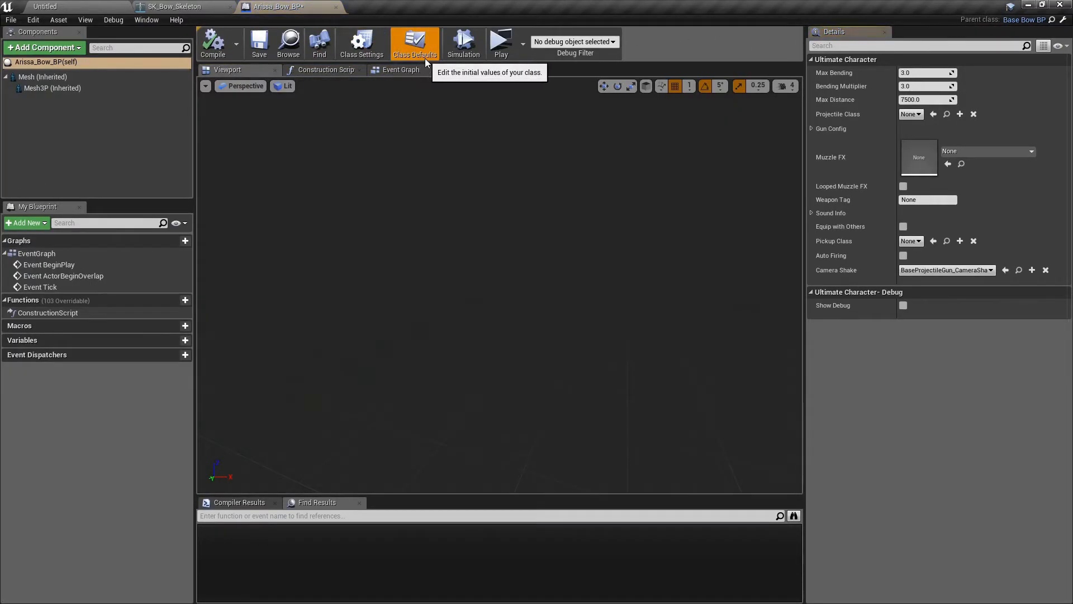
- In Arissa_Bow_BP's Gun Config, set AmmoPerClip and InitialClips to 1 and TargetingCameraFOV to 75, and set the Weapon Tag to Bow
left_click(819, 126)
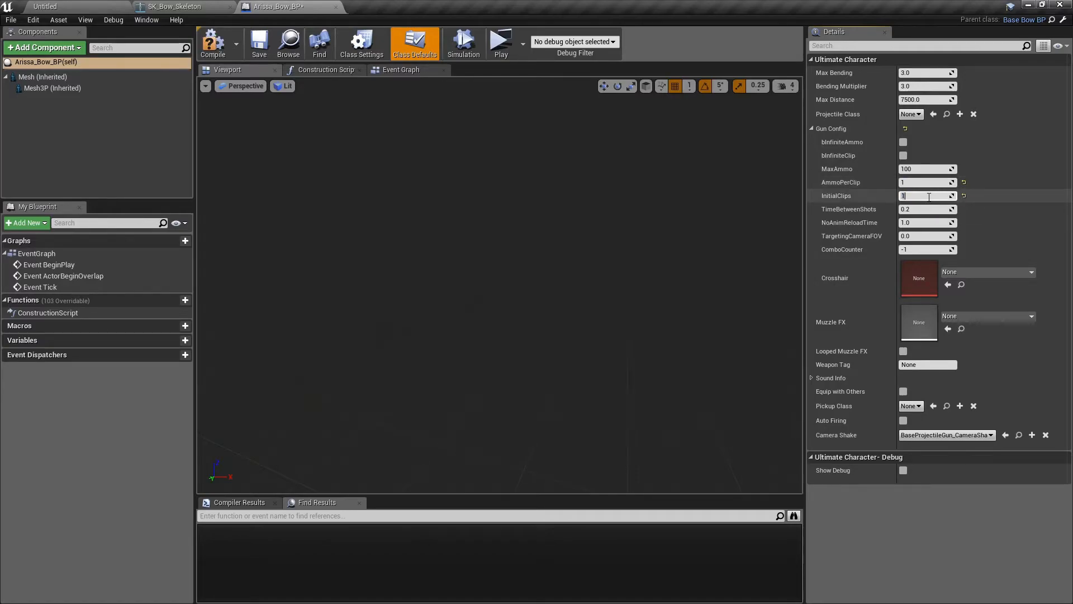
left_click(932, 234)
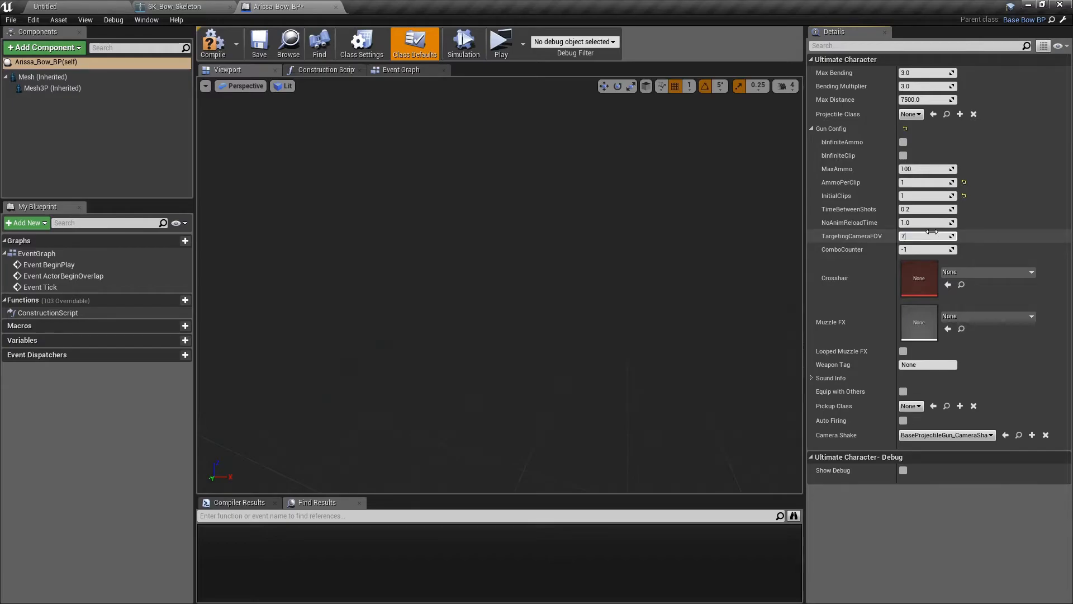
left_click(915, 365)
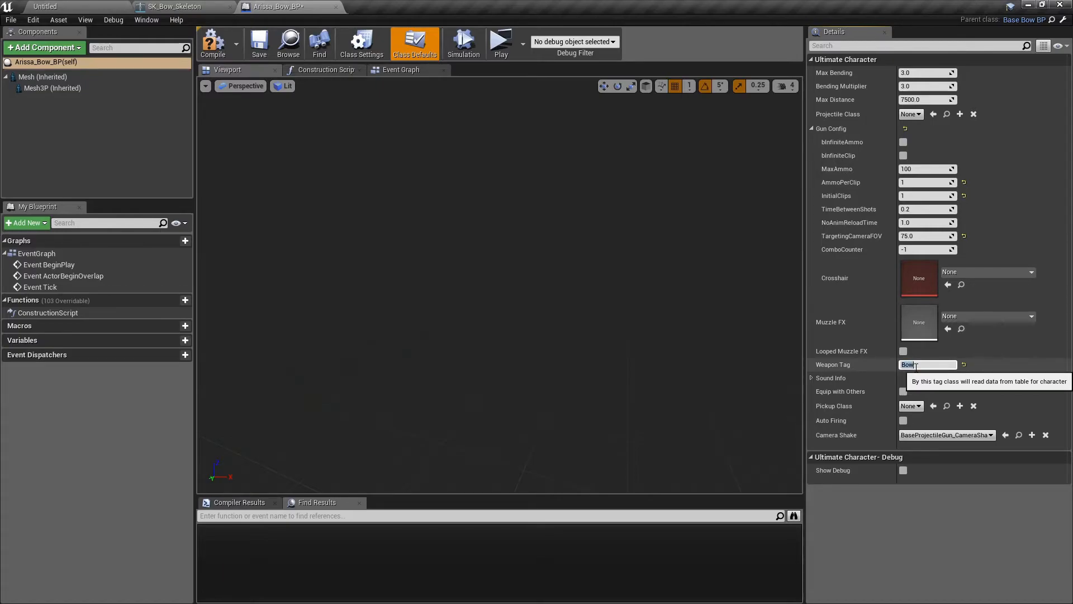
- Assign SK_Bow as the skeletal mesh of the inherited Mesh3P component, and compile and save the blueprint
left_click(111, 91)
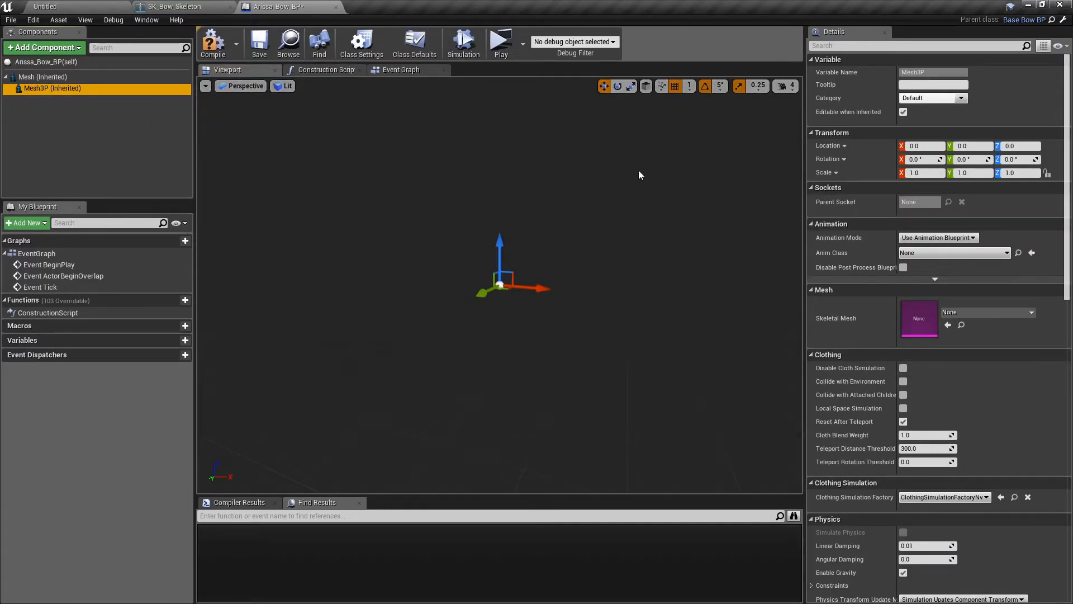
left_click(982, 313)
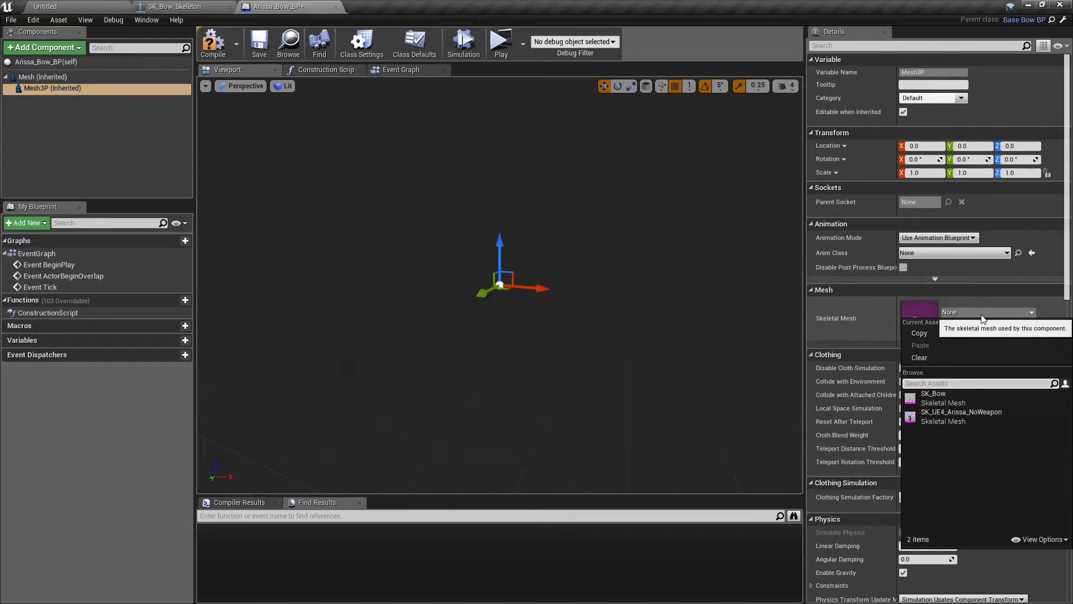
left_click(939, 397)
left_click(212, 41)
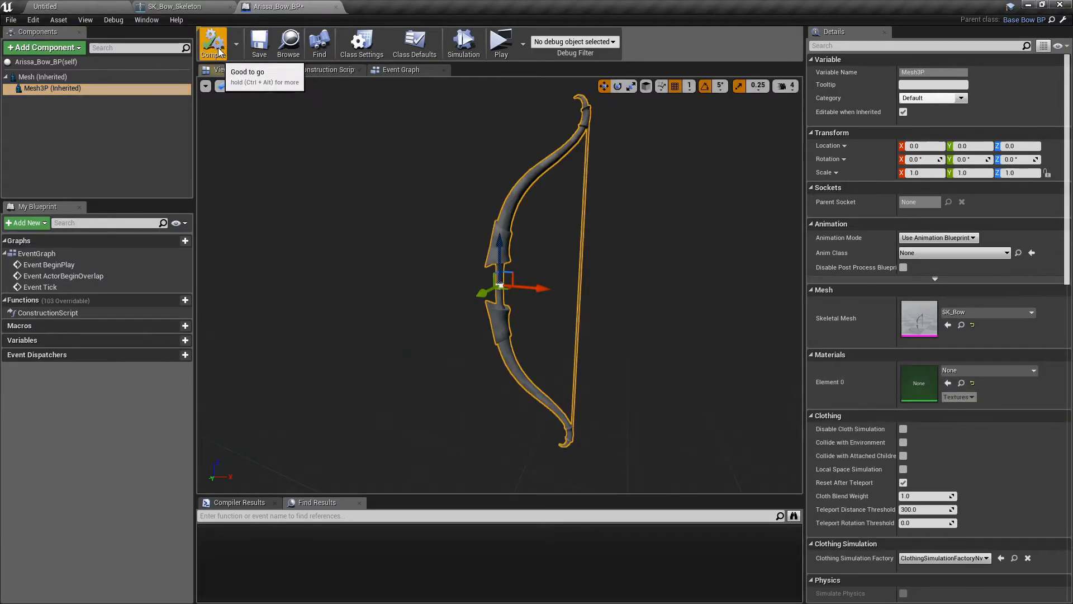
left_click(260, 51)
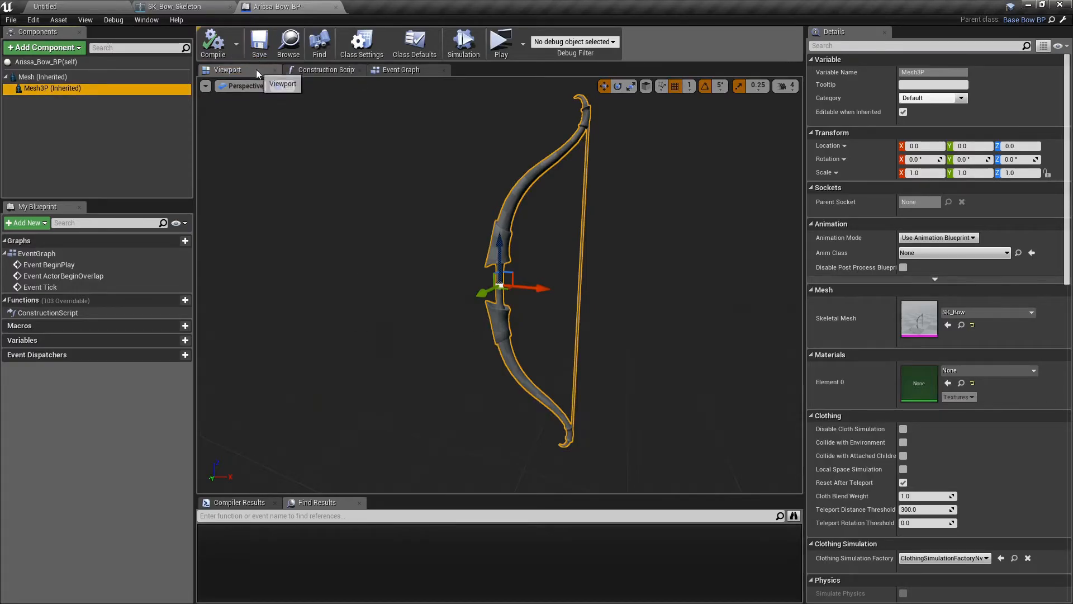
- Create an animation blueprint named Bow_AnimBP in UltimateCharacter/Animations/Bow, with AnimInstance as parent class and SK_Bow_Skeleton as target skeleton
left_click(62, 6)
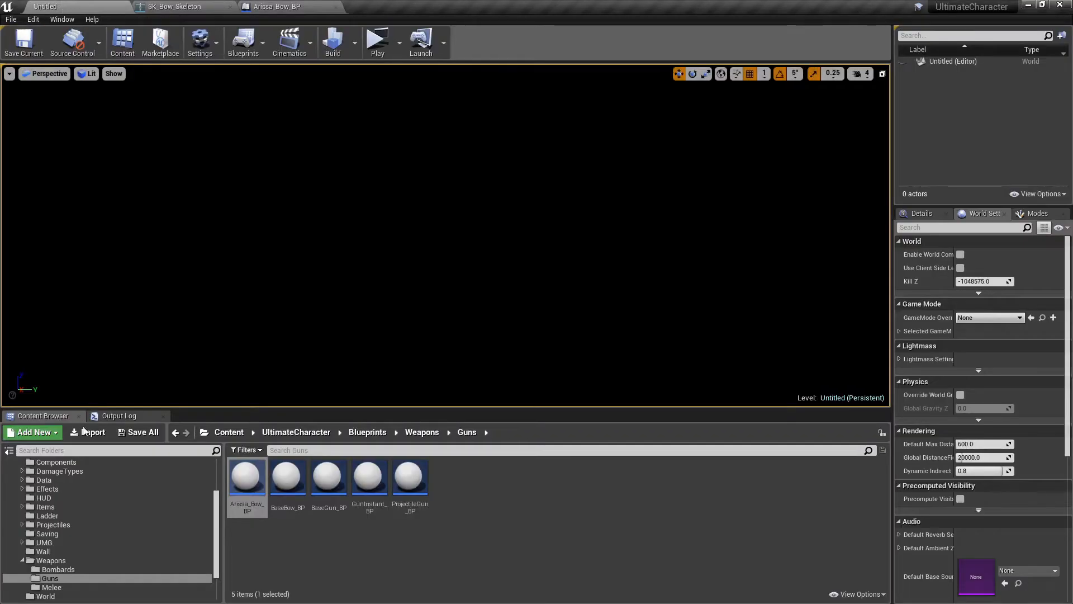
scroll(139, 567, "up", 3)
left_click(89, 479)
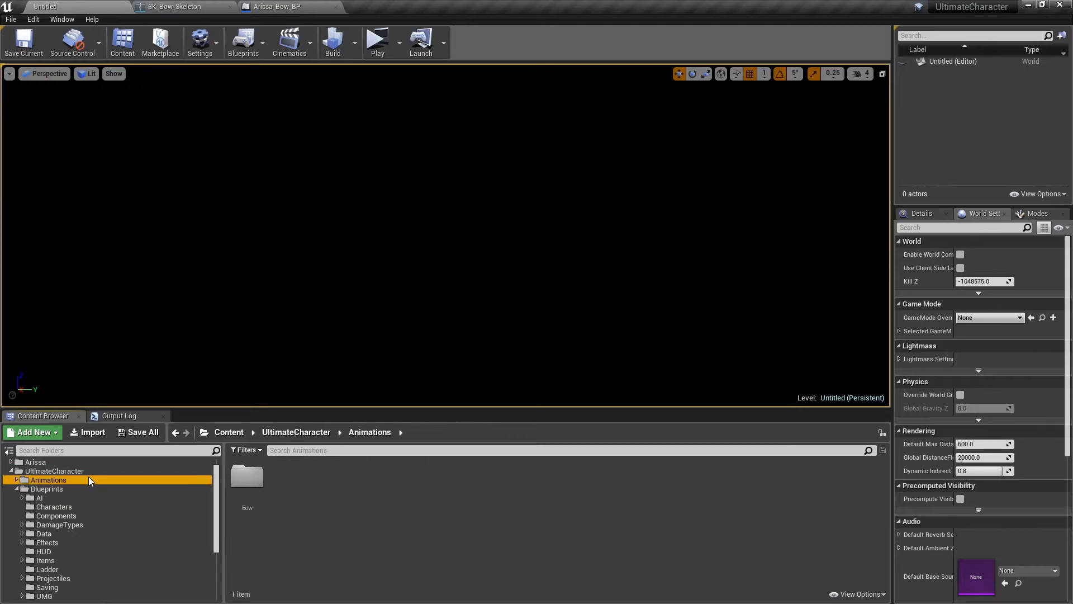
double_click(245, 475)
right_click(284, 497)
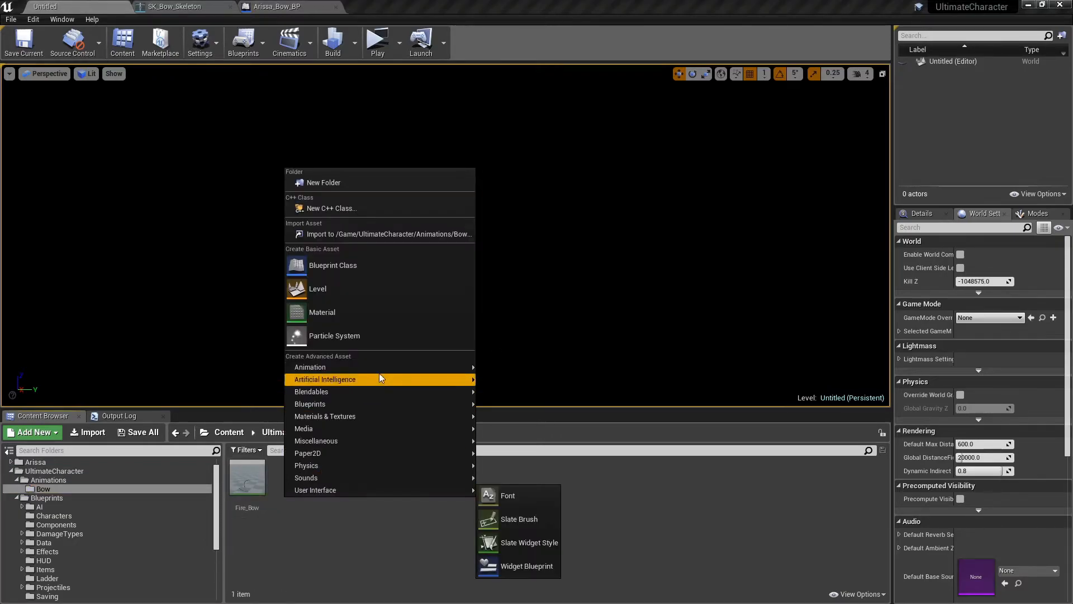
mouse_move(380, 367)
left_click(496, 418)
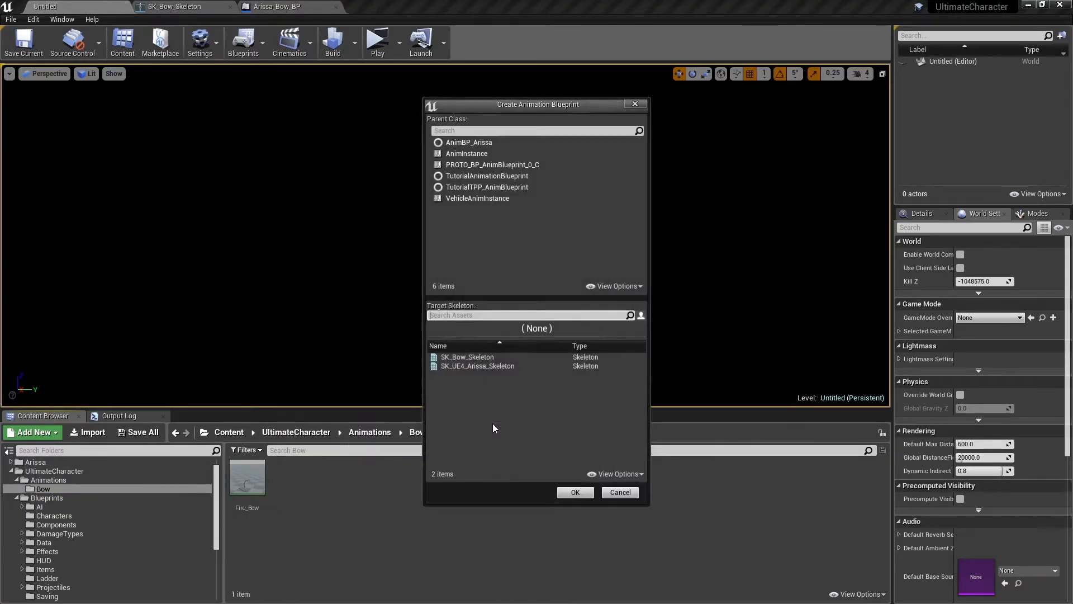
left_click(477, 154)
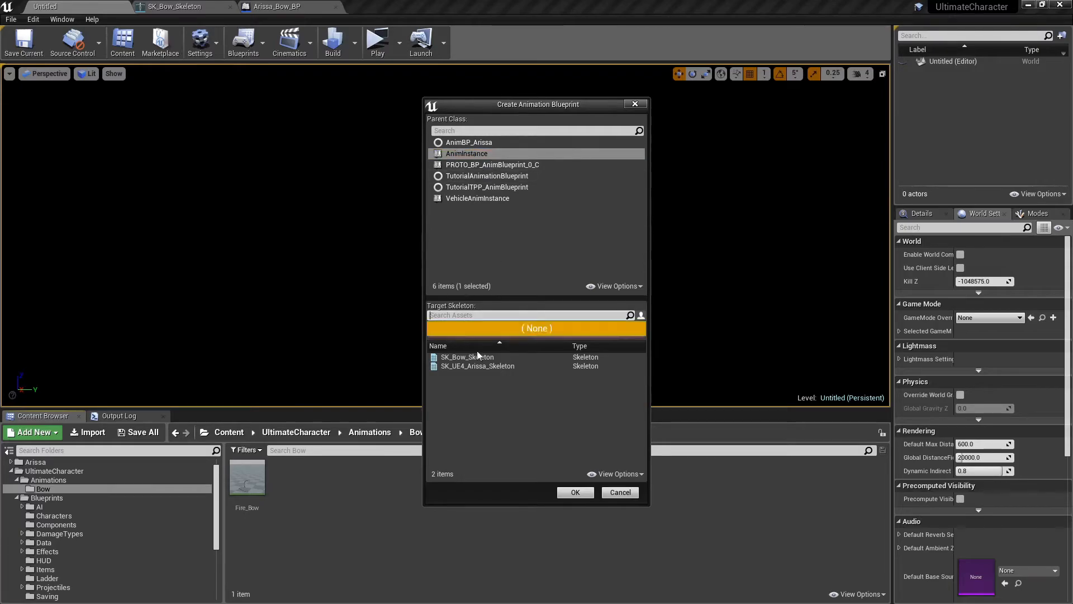
left_click(479, 357)
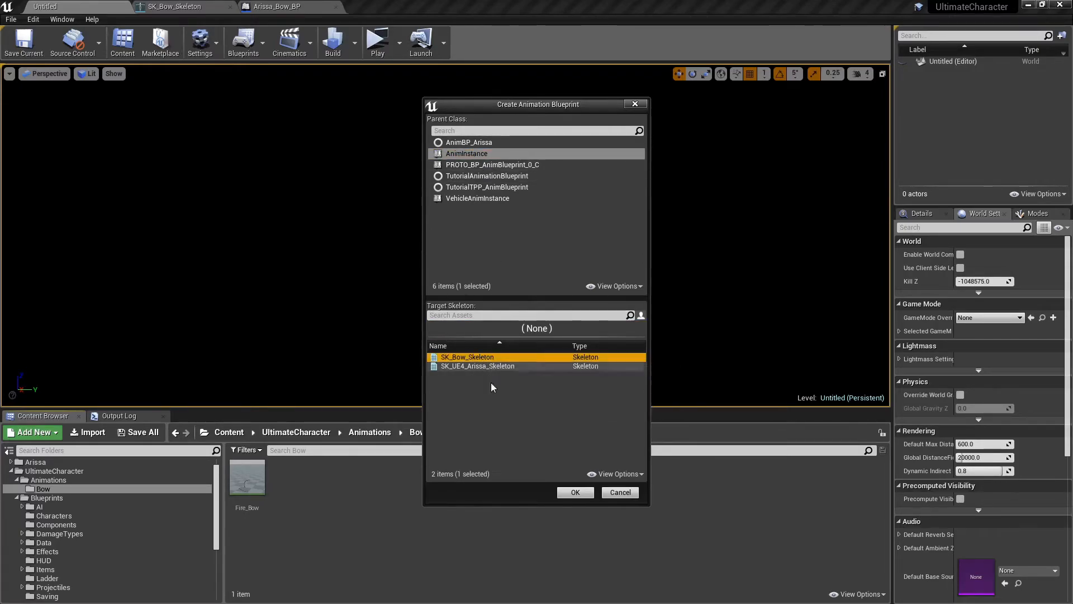
left_click(575, 491)
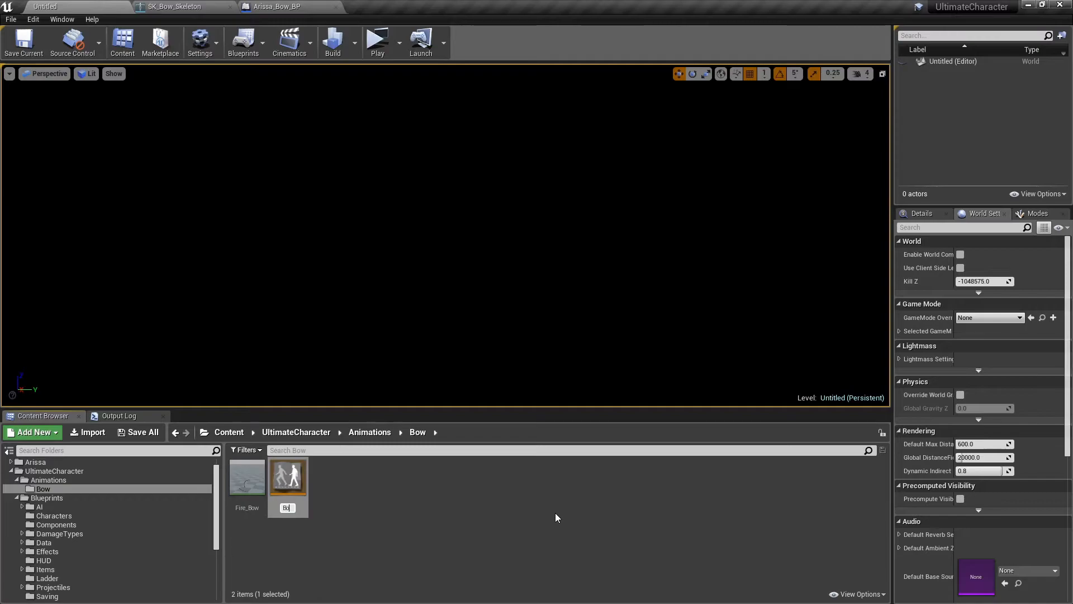
type("Bow_AnimBP")
key("Return")
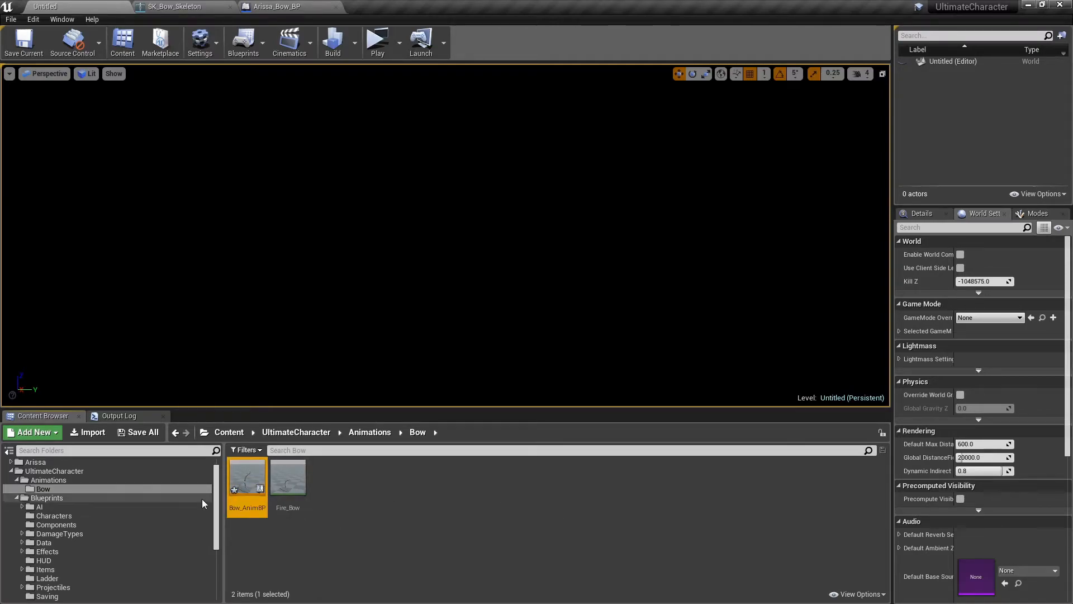
- Open Bow_AnimBP and add the Blueprint Begin Play override event to its Event Graph
double_click(248, 477)
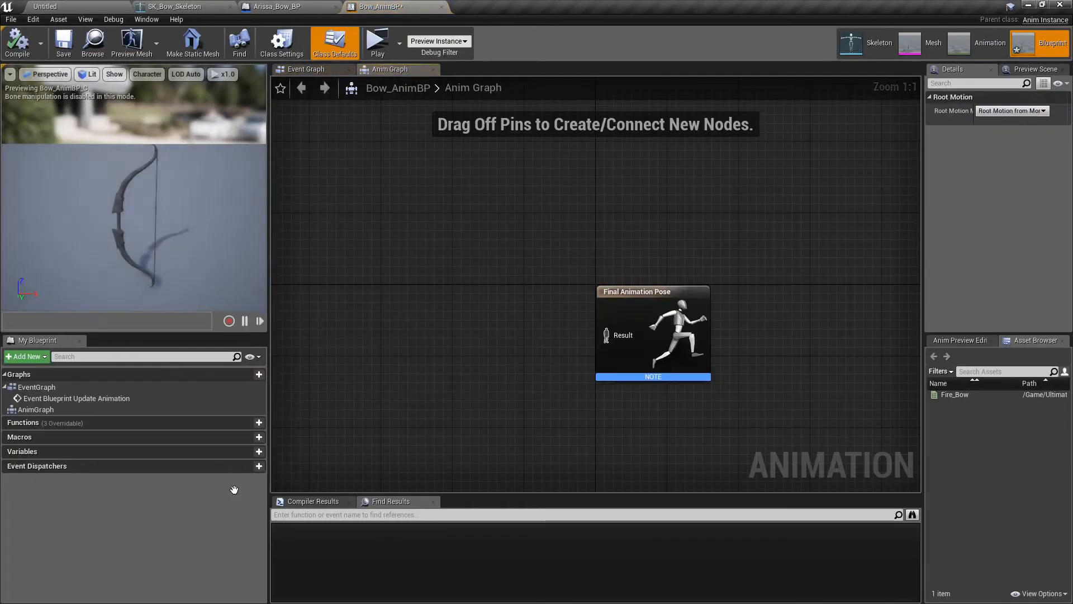
left_click(298, 69)
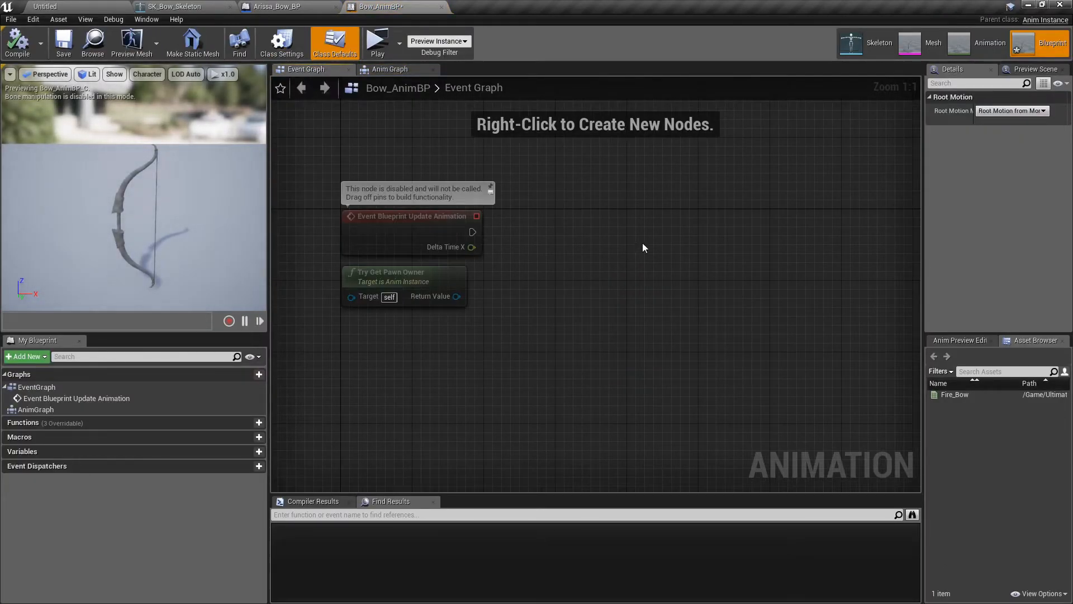
right_click_drag(647, 257, 633, 367)
left_click(193, 423)
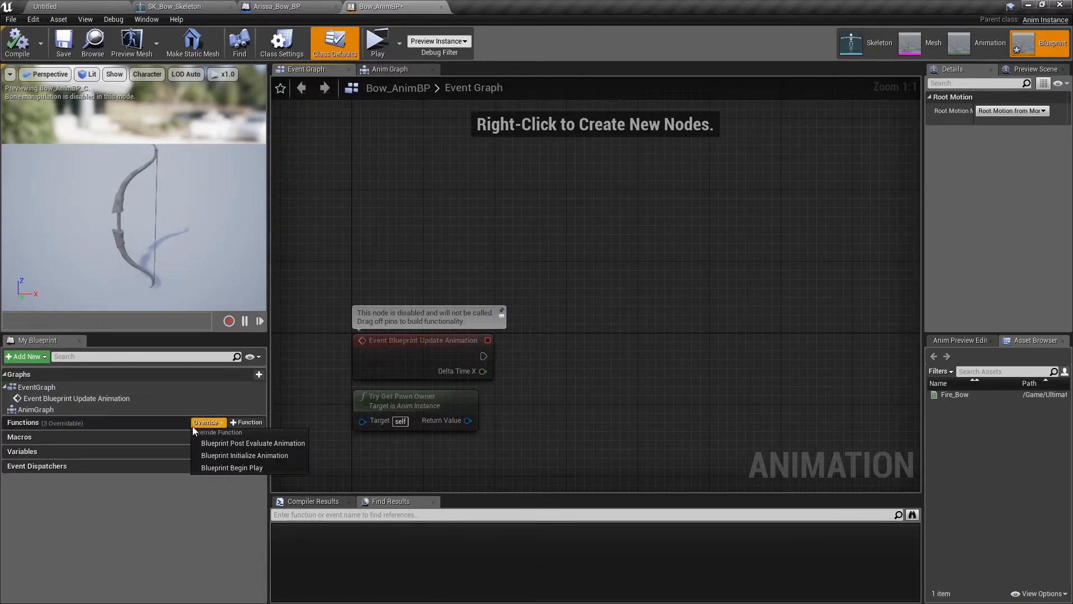
left_click(261, 467)
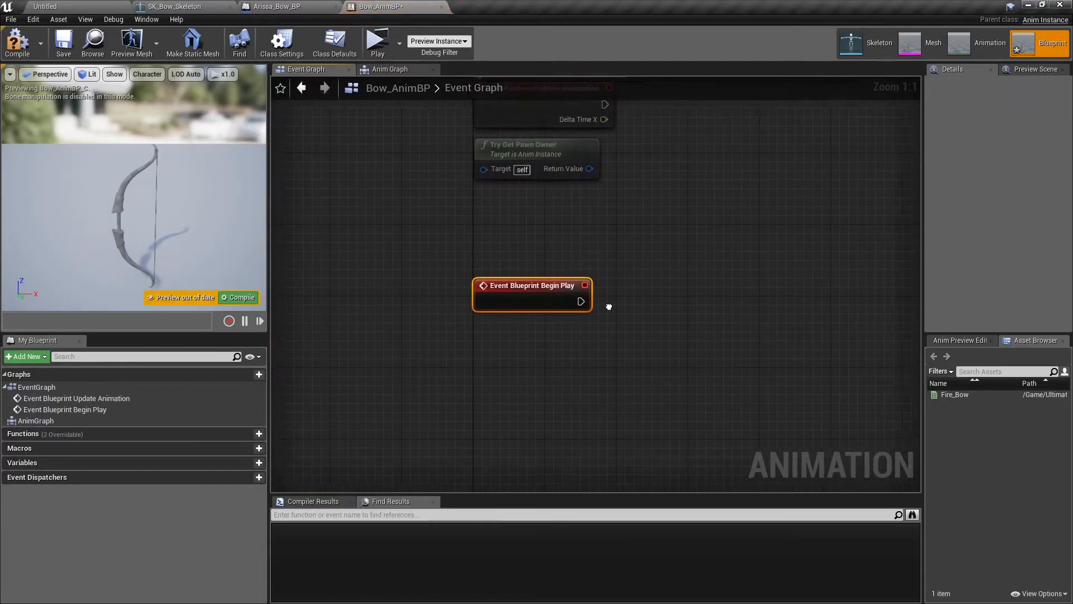
- Add a Get Owning Actor node and cast its return value to BaseBow_BP
right_click(526, 398)
type("get owning")
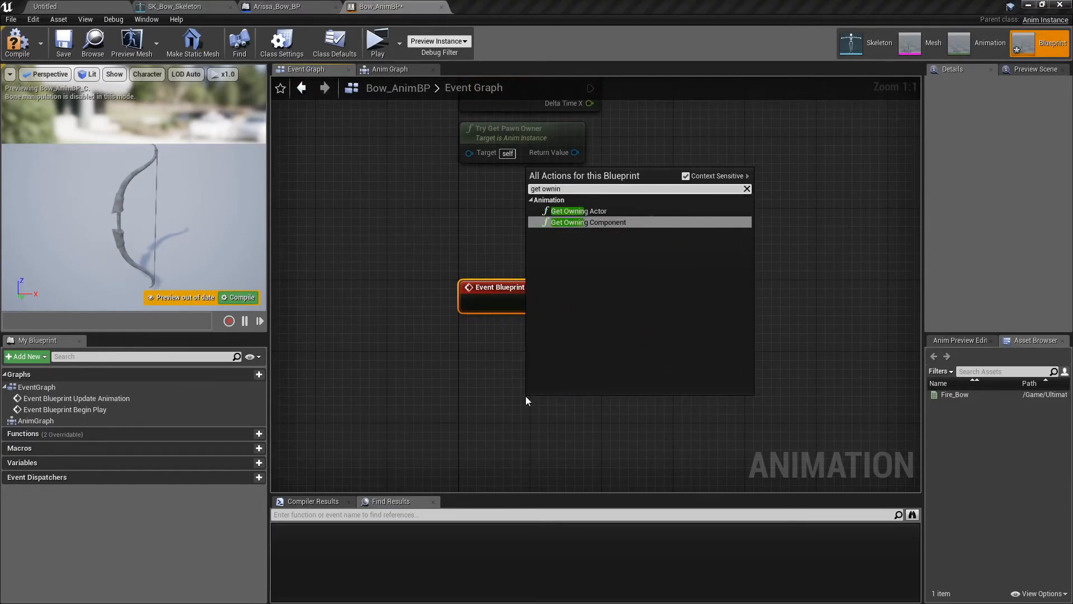
key("Up")
key("Return")
left_click_drag(604, 416, 643, 363)
type("ba")
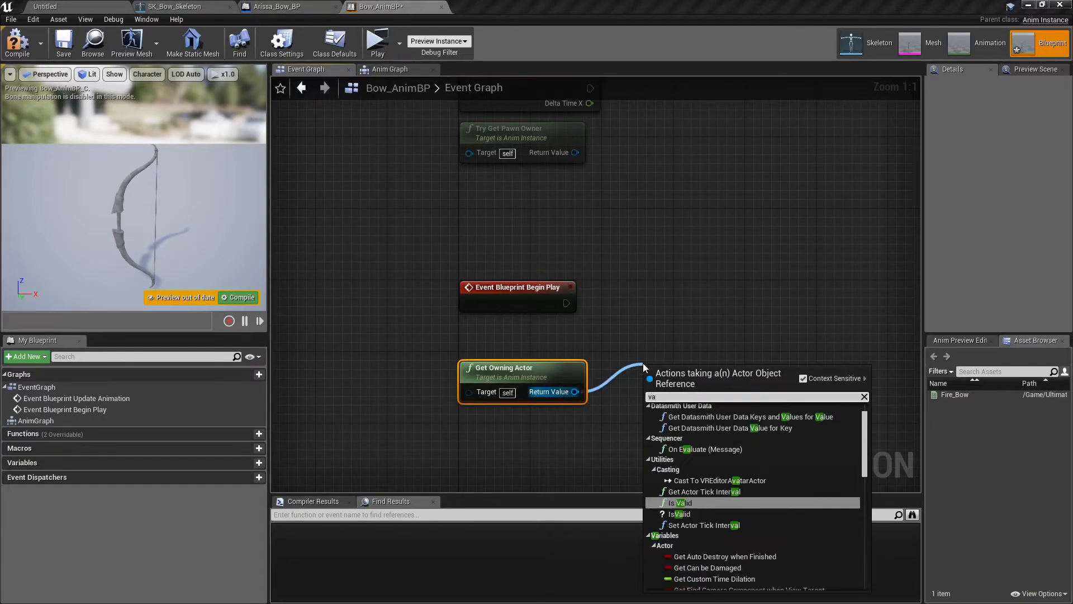
type("sebow")
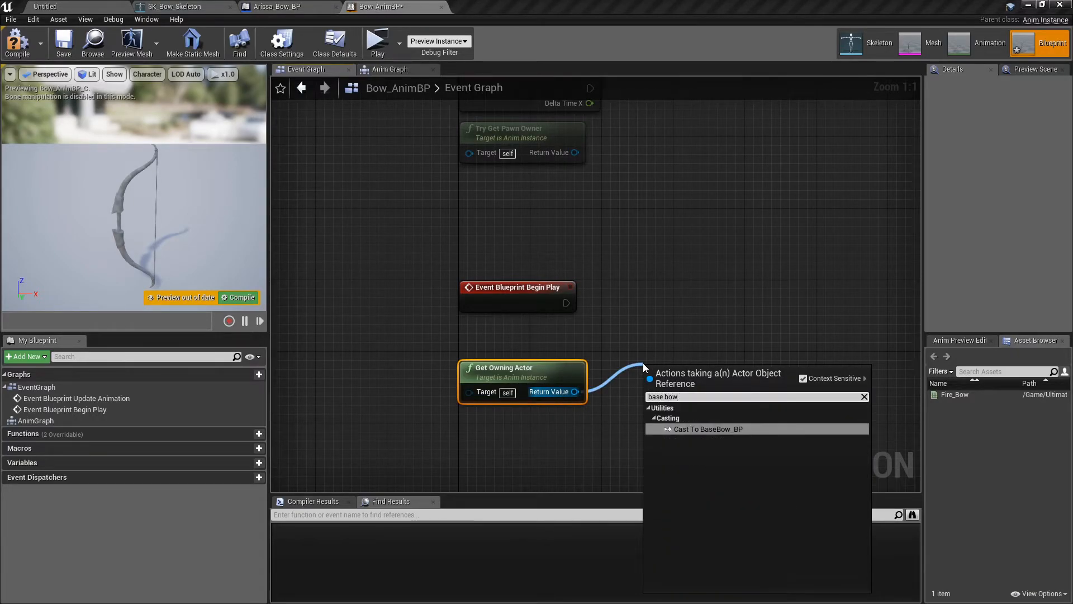
key("Return")
- Move the cast node beside Event Blueprint Begin Play, connect the event to it, and straighten the connection
left_click_drag(690, 368, 690, 297)
left_click_drag(566, 303, 660, 313)
right_click(566, 303)
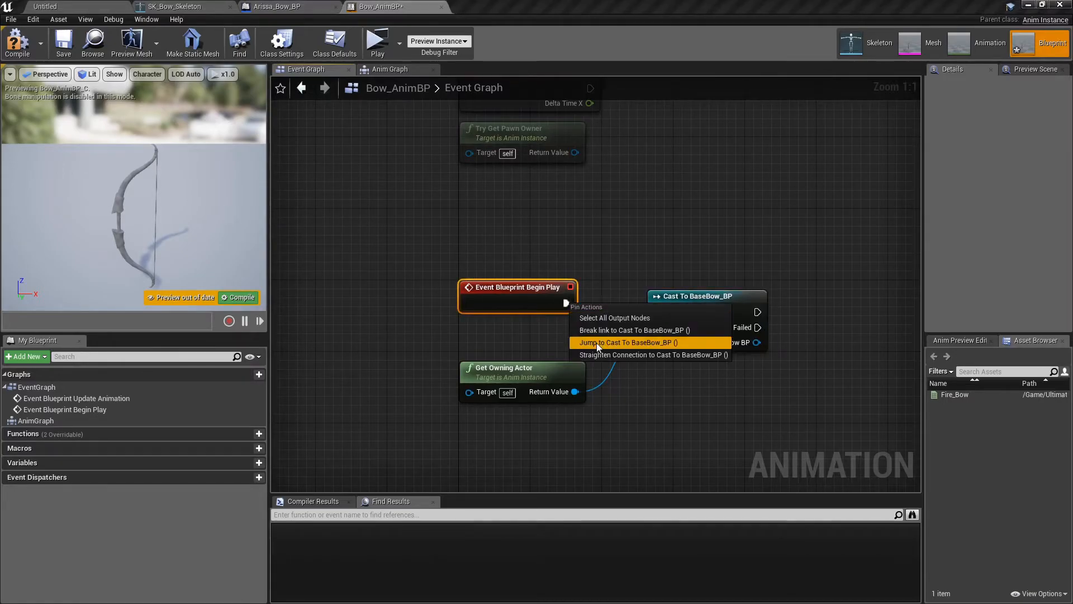
left_click(602, 356)
- Promote the cast's As Base Bow BP output to a variable named BowOwner and align its SET node with the cast
right_click_drag(796, 388, 702, 394)
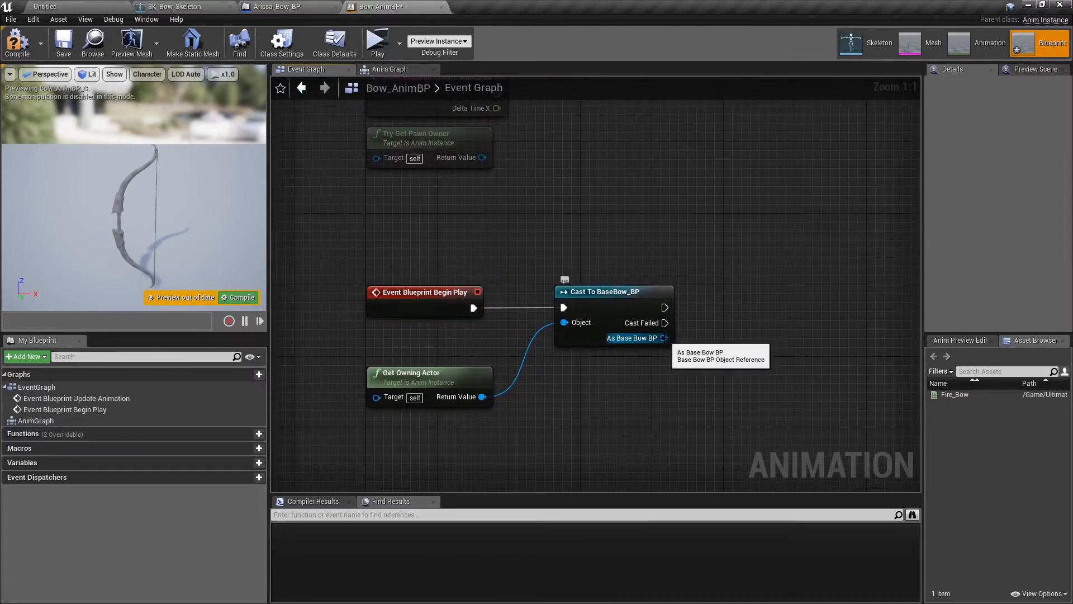
left_click_drag(664, 338, 715, 331)
left_click(785, 376)
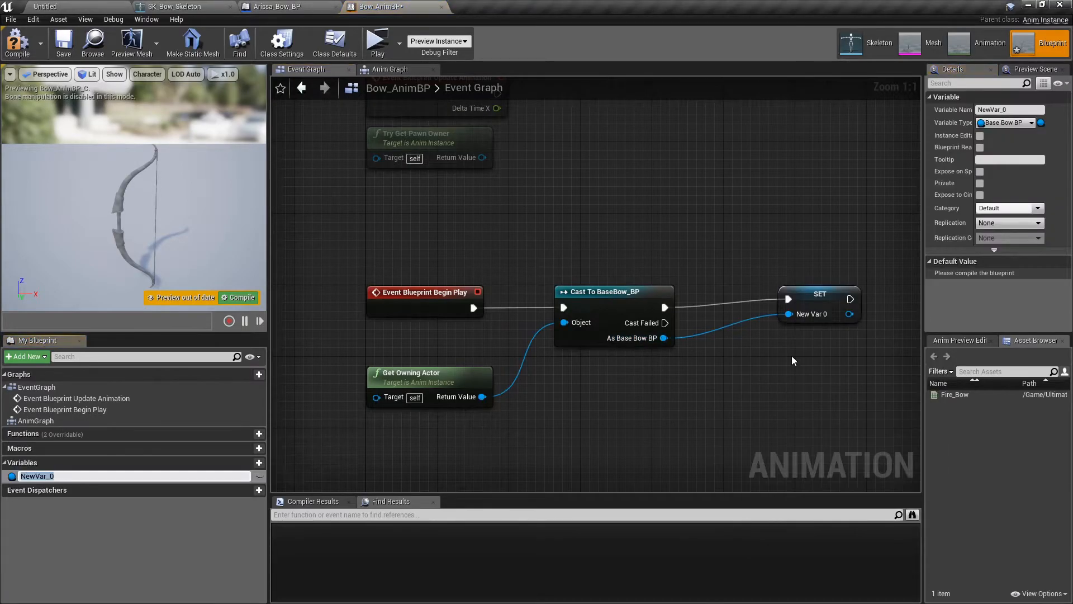
type("BowOwner")
key("Return")
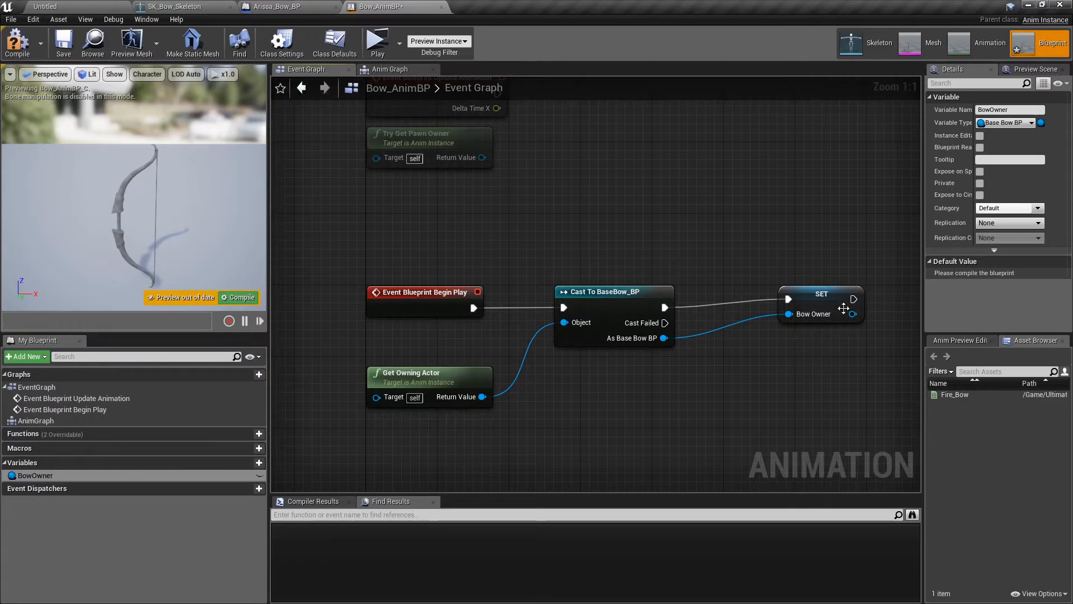
left_click_drag(835, 299, 799, 307)
left_click(821, 262)
- Add a Get My Pawn node from the Bow Owner output of the SET node
right_click_drag(821, 262, 719, 237)
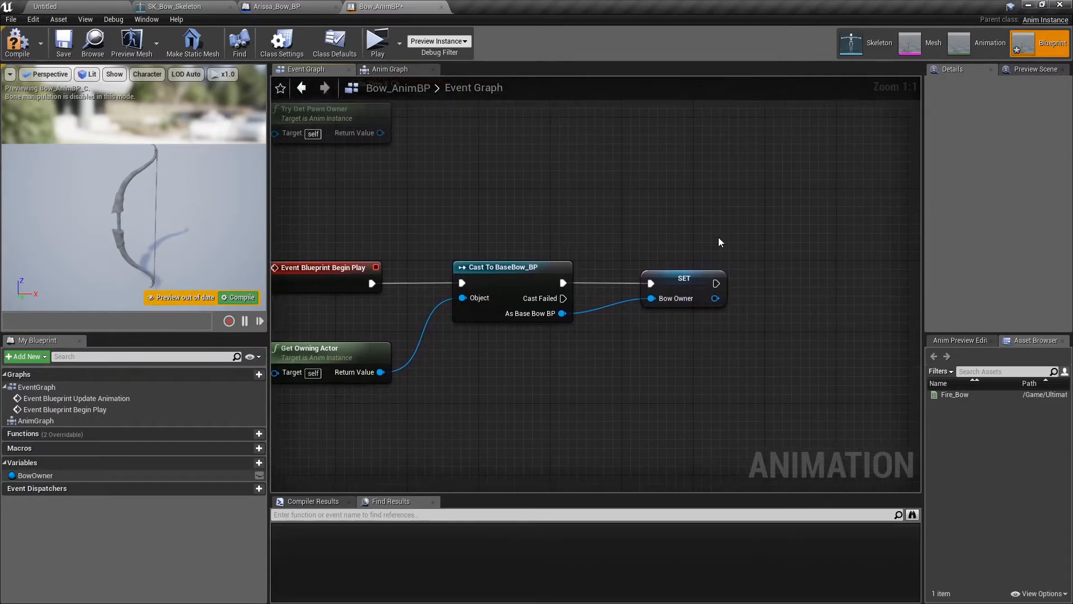
left_click_drag(715, 298, 769, 328)
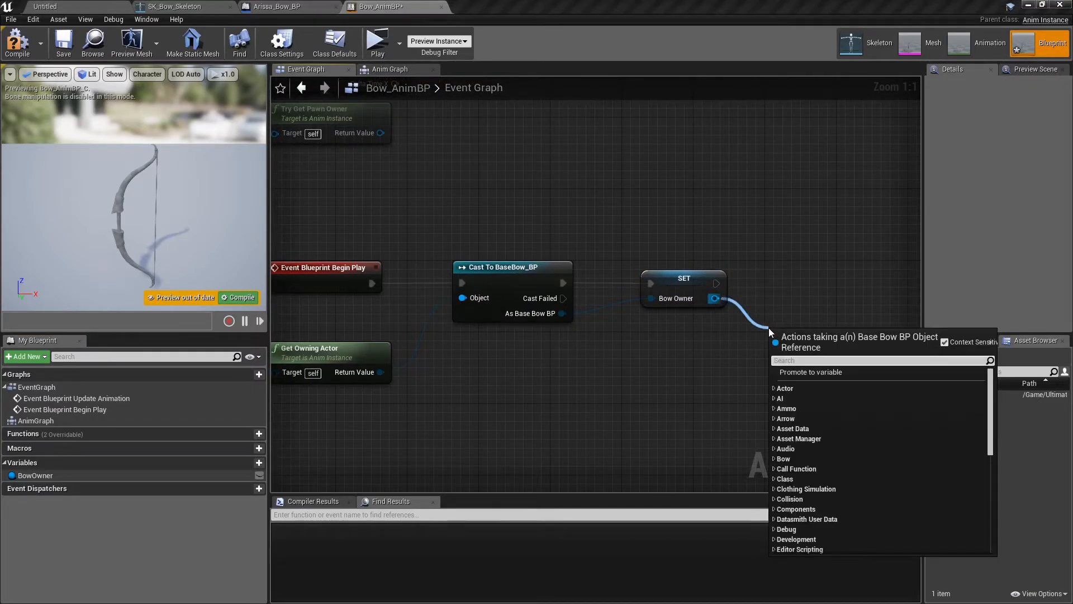
type("my")
key("Return")
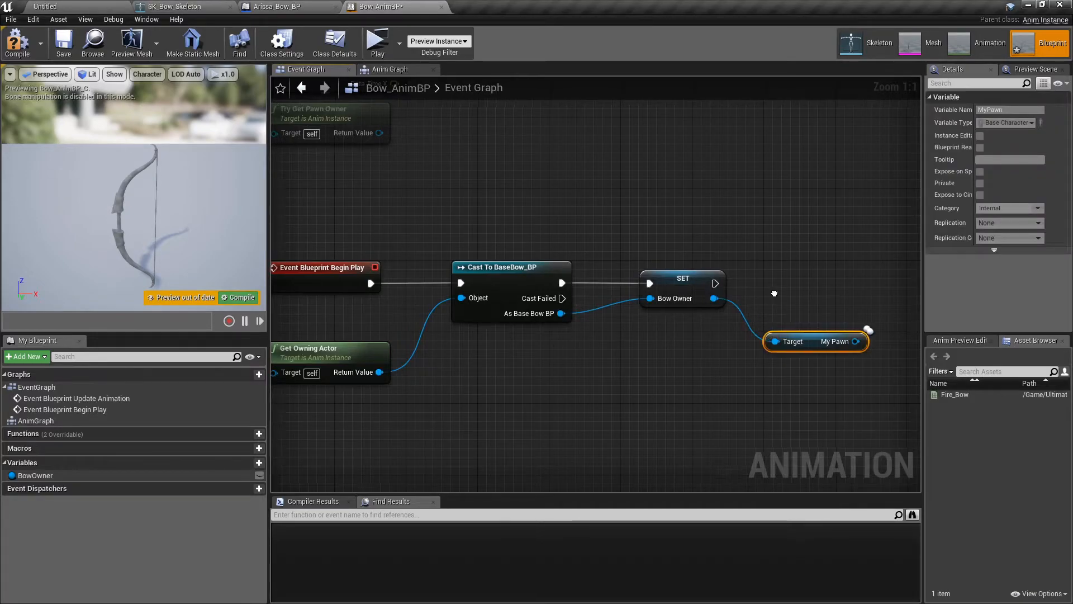
- Reposition the My Pawn node beside the Bow Owner SET node and promote its output to a variable named PawnOwner
right_click_drag(840, 338, 788, 345)
left_click_drag(767, 345, 773, 330)
right_click_drag(831, 277, 686, 247)
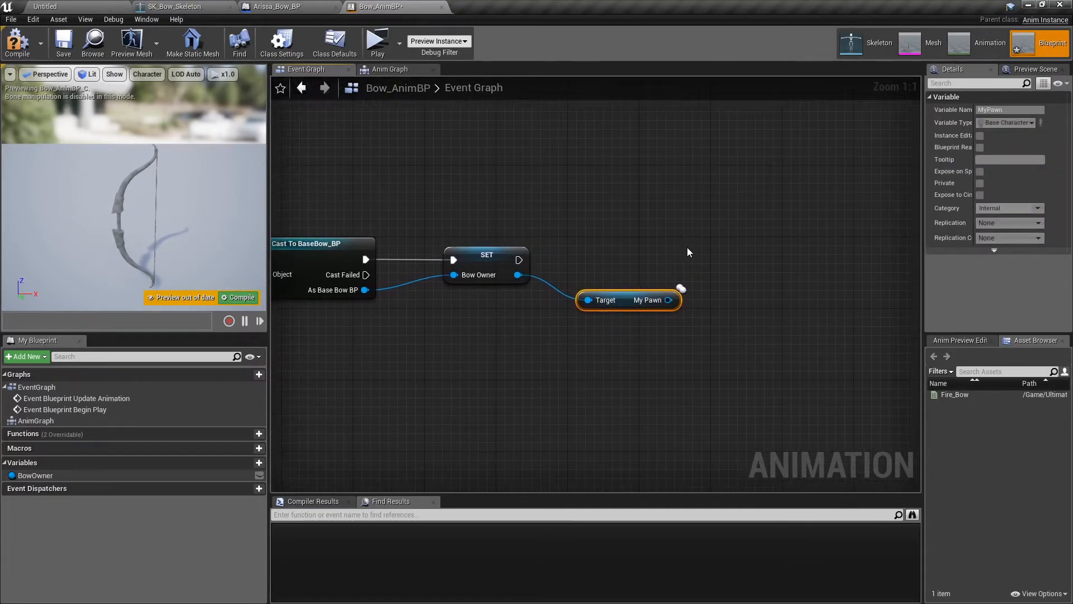
left_click(686, 248)
left_click_drag(667, 302, 729, 282)
left_click(789, 328)
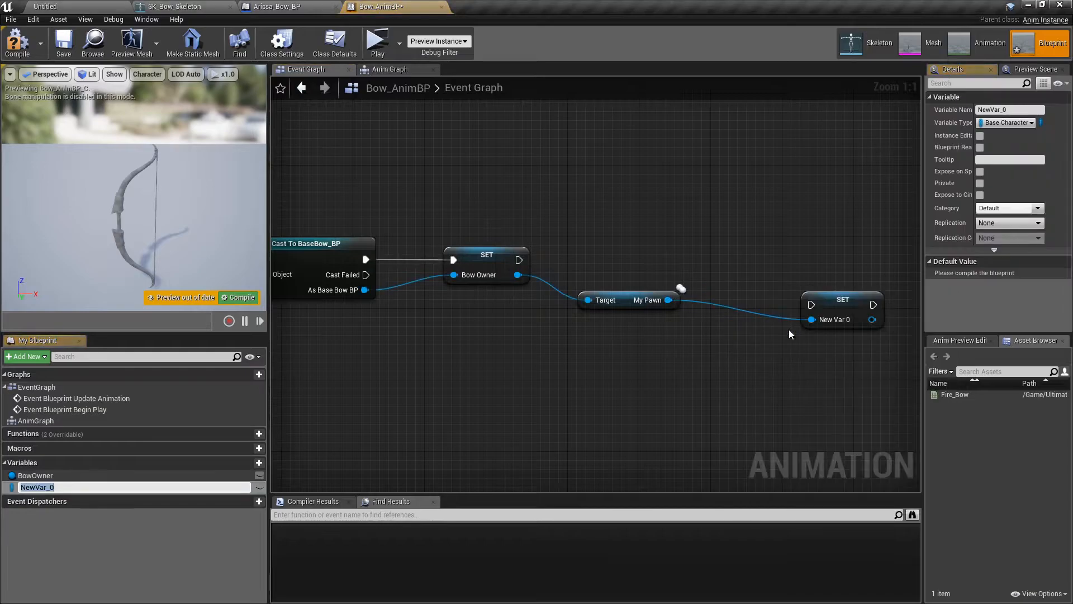
type("PawnOwner")
key("Return")
- Connect the Bow Owner SET node's execution output to the Pawn Owner SET node, straighten the connection, and tidy the node's position
left_click_drag(516, 263, 810, 304)
right_click(519, 261)
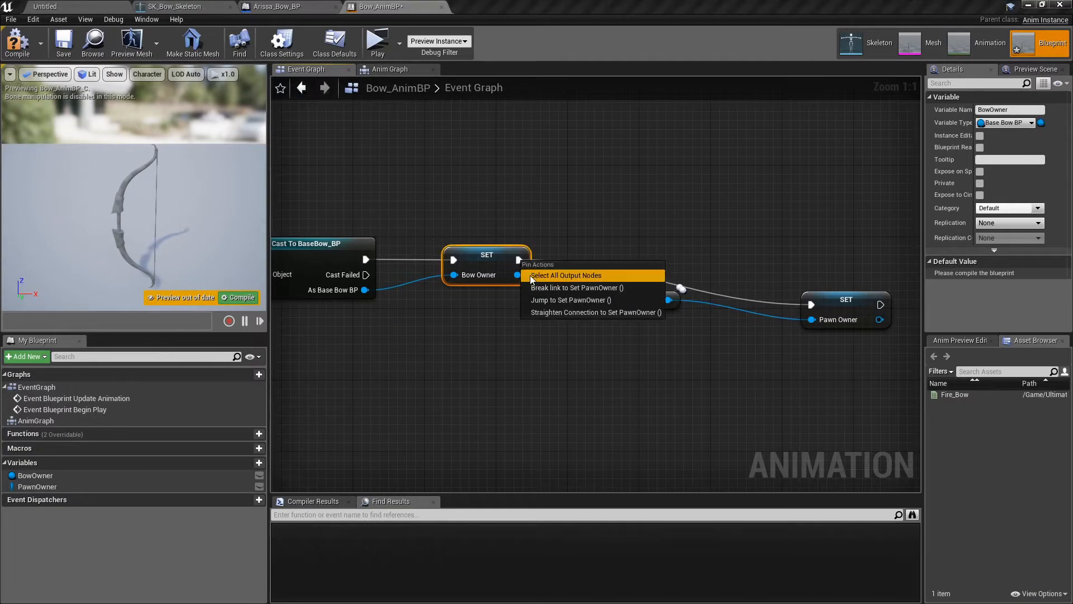
left_click(581, 312)
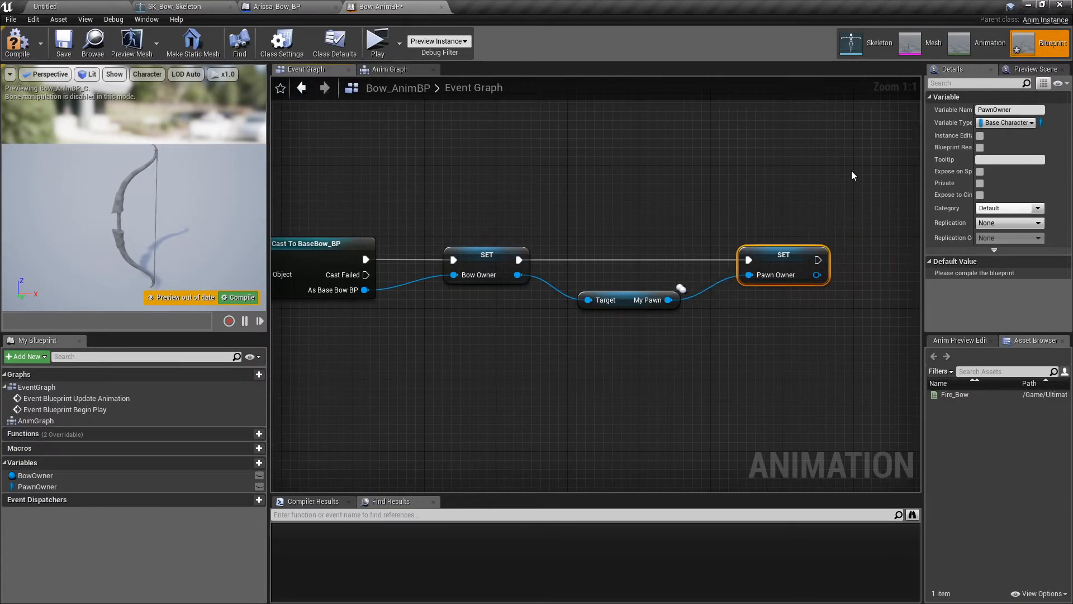
left_click_drag(783, 254, 766, 255)
left_click(642, 172)
scroll(642, 172, "down", 1)
- Move the Event Blueprint Update Animation node below the Begin Play node chain
right_click_drag(642, 172, 760, 153)
right_click_drag(545, 316, 581, 275)
scroll(537, 296, "down", 1)
right_click_drag(507, 137, 492, 205)
right_click_drag(421, 145, 424, 176)
left_click_drag(391, 119, 393, 445)
right_click_drag(561, 413, 552, 319)
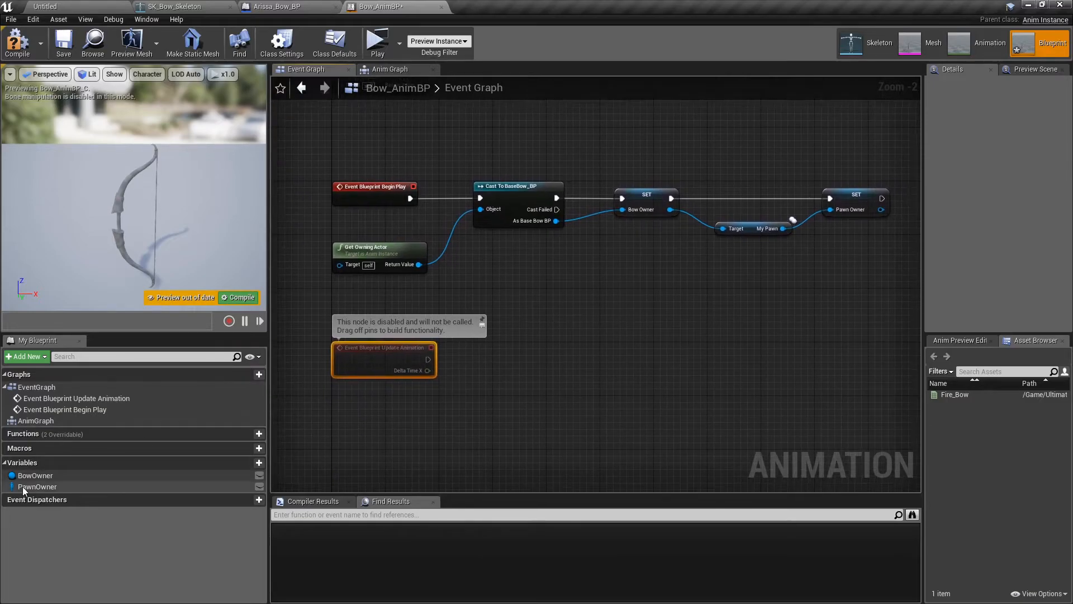
- Add a Bow Owner getter under the Update Animation event and feed it into an IsValid node placed beside the event
left_click_drag(42, 477, 495, 404, "ctrl")
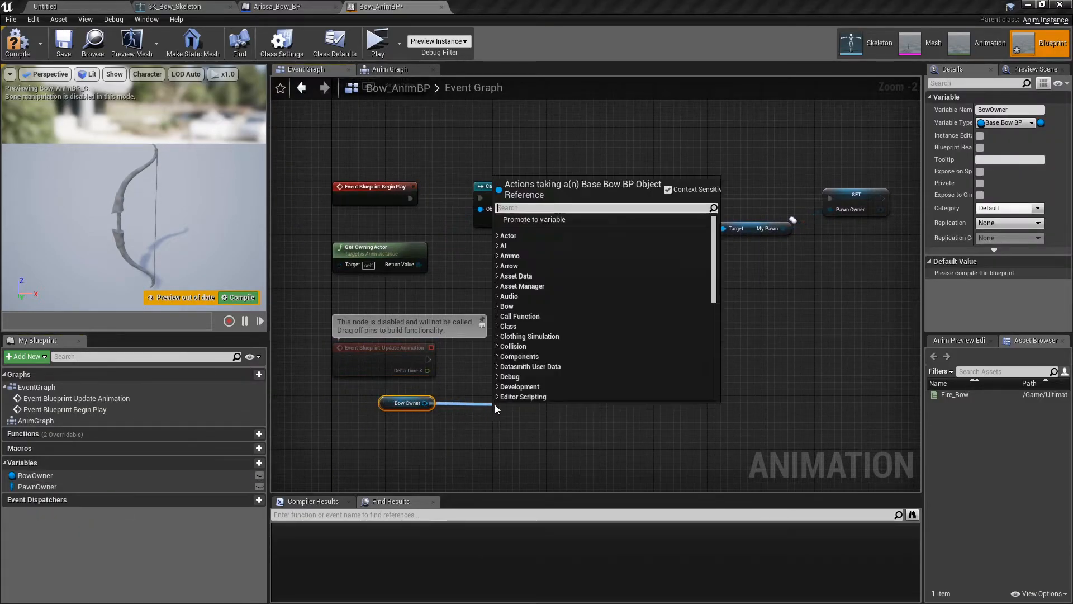
type("isvalid")
key("Return")
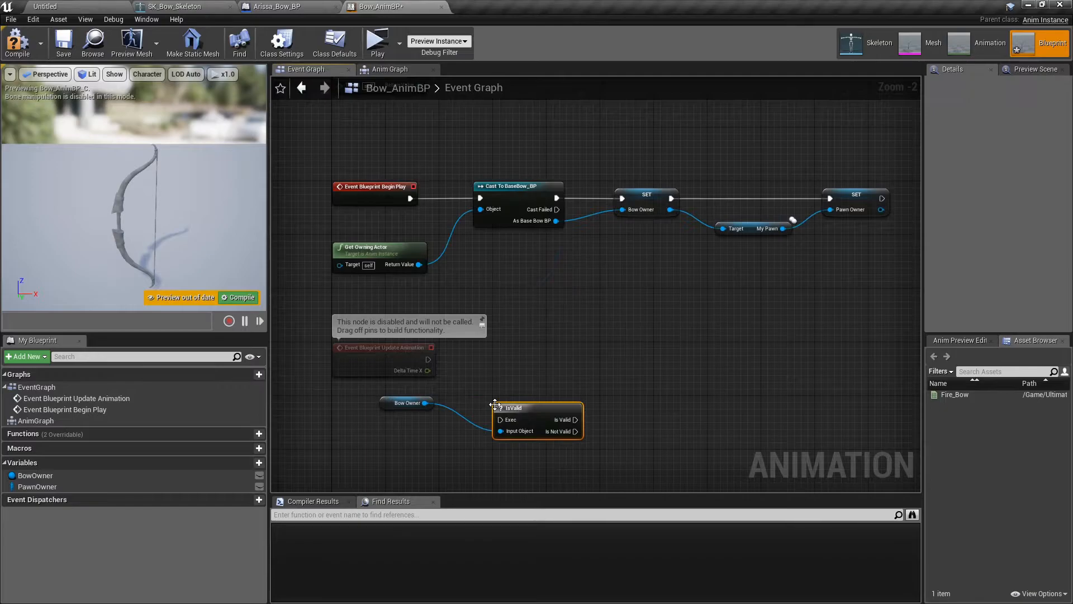
left_click_drag(495, 404, 487, 344)
- Connect Event Blueprint Update Animation to IsValid with a straight link, and connect Is Not Valid to Cast To BaseBow_BP
left_click_drag(427, 359, 494, 359)
right_click(427, 359)
left_click(480, 414)
left_click(580, 413)
left_click_drag(568, 370, 480, 198)
- Add a Get Bending Amount node from the Bow Owner getter
right_click_drag(706, 324, 616, 267)
left_click_drag(339, 345, 403, 370)
type("get ben")
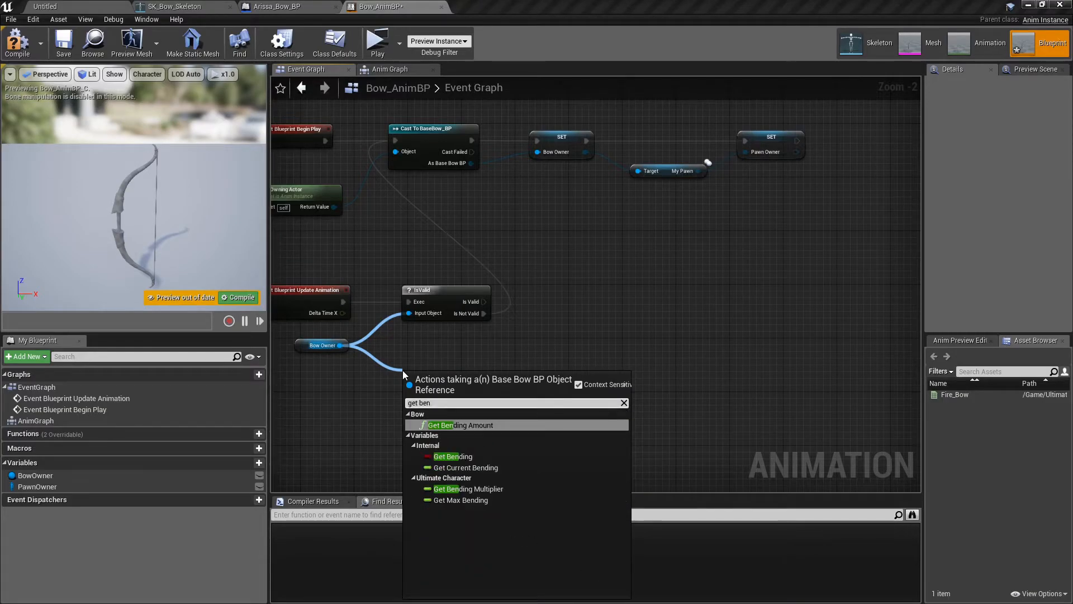
key("Return")
- Promote Out Amount to a variable named BowBending and connect the Is Valid output to its SET node
left_click_drag(462, 367, 549, 334)
left_click(602, 365)
type("Bo")
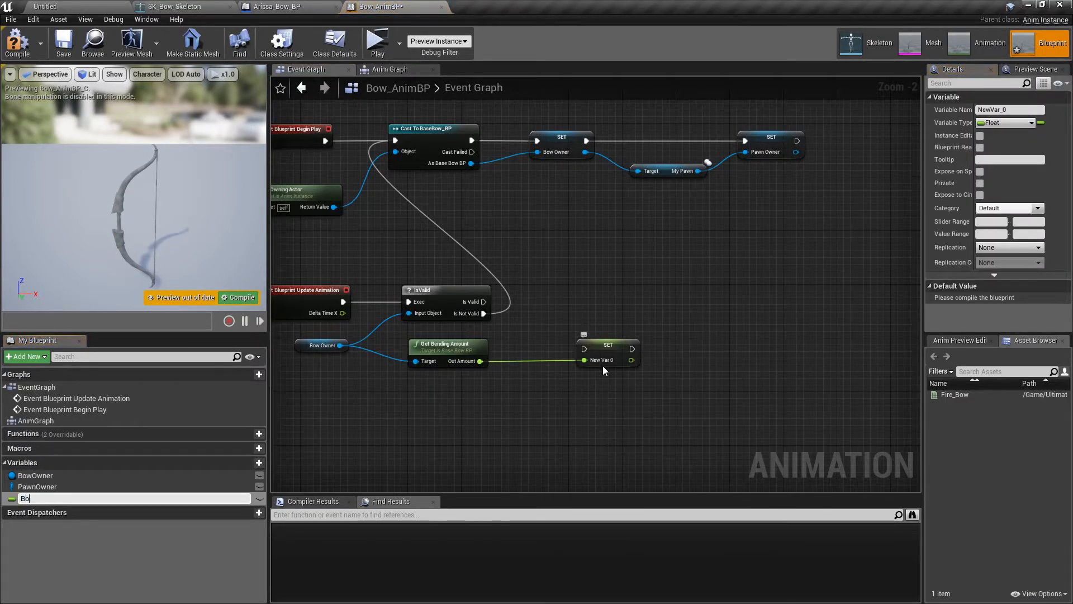
type("wBending")
key("Return")
left_click_drag(484, 302, 576, 294)
- Add a Pawn Owner getter after the Bow Bending SET node and feed it into a new IsValid node
right_click_drag(716, 339, 645, 320)
left_click(645, 319)
left_click_drag(59, 486, 233, 458)
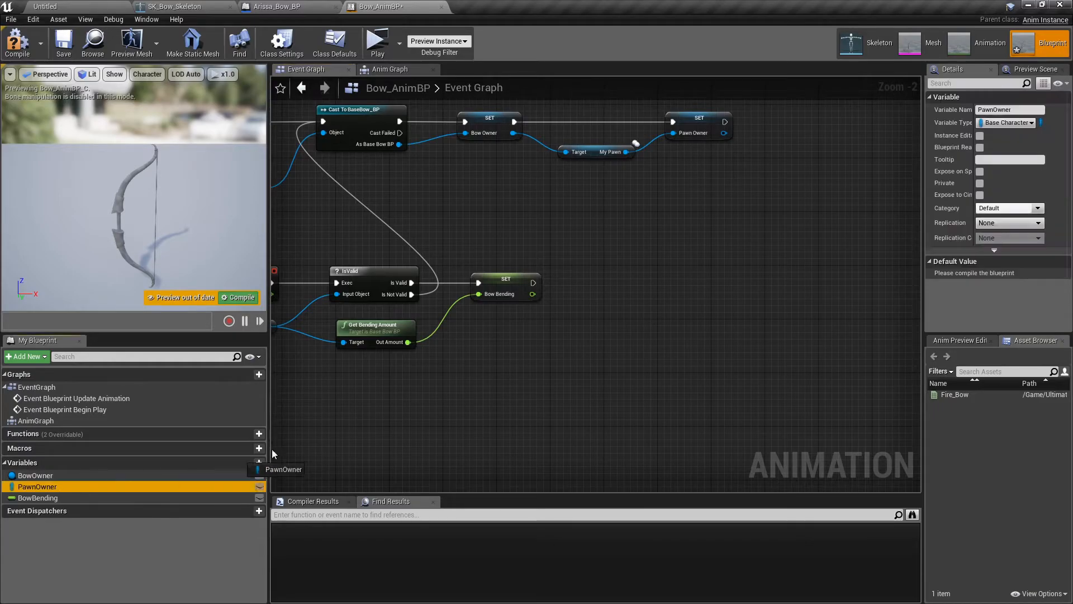
left_click_drag(490, 339, 577, 325)
type("is val")
key("Down")
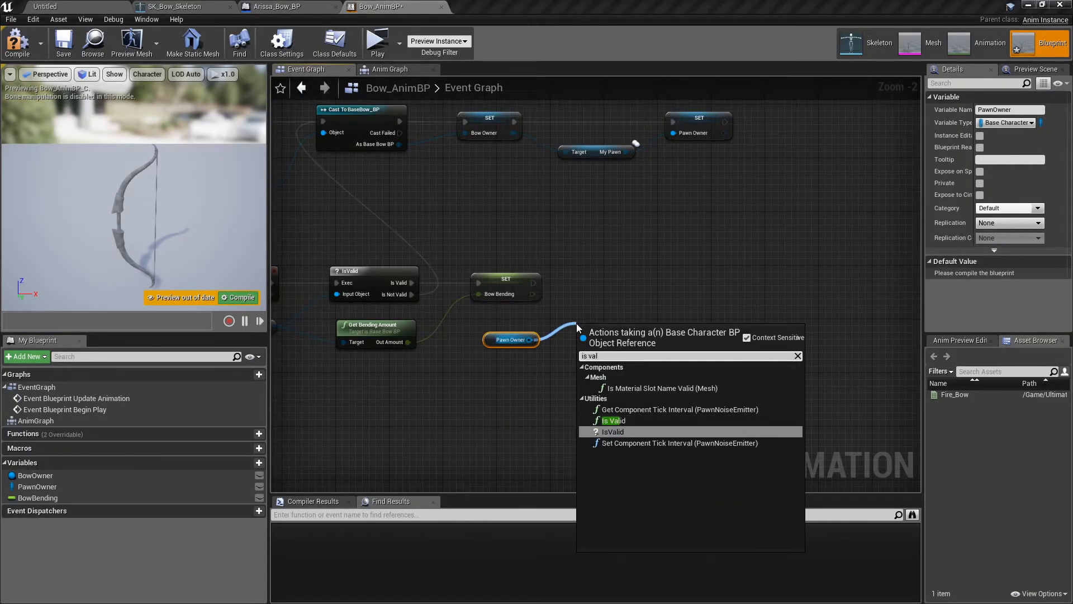
key("Return")
- Connect the Bow Bending SET node to the Pawn Owner IsValid check, and its Is Not Valid output to the Pawn Owner SET node
left_click_drag(621, 333, 614, 273)
left_click_drag(532, 282, 579, 284)
right_click_drag(624, 332, 578, 337)
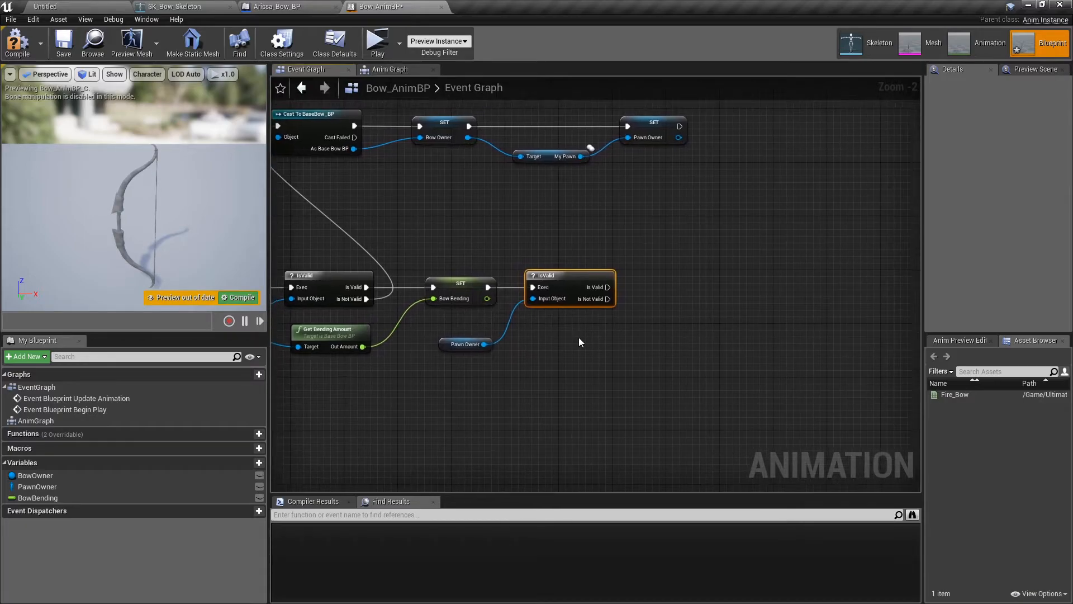
left_click_drag(442, 344, 445, 333)
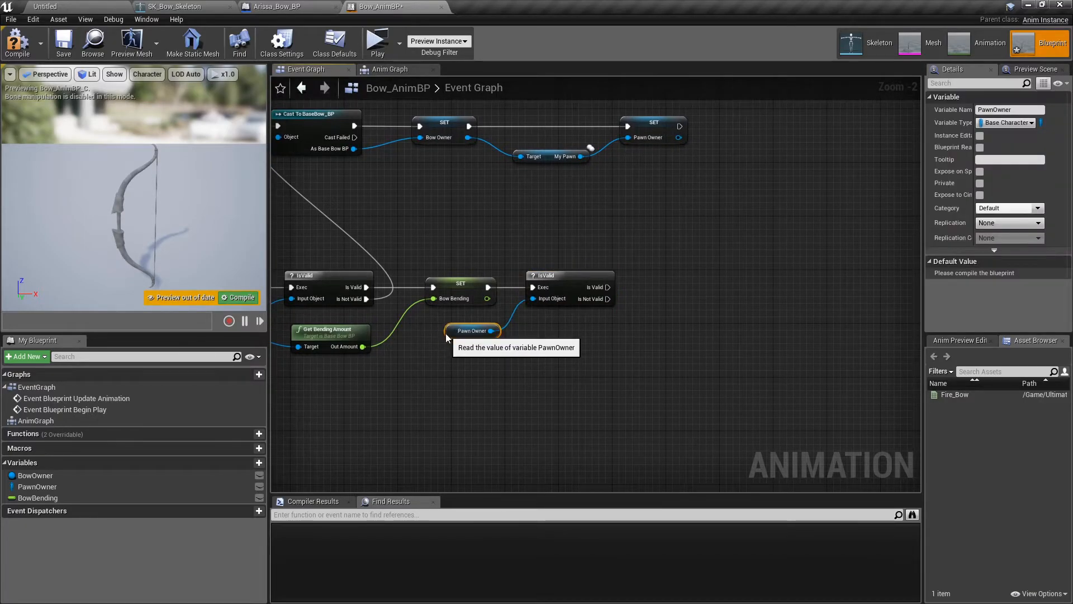
left_click(608, 333)
right_click_drag(625, 328, 588, 329)
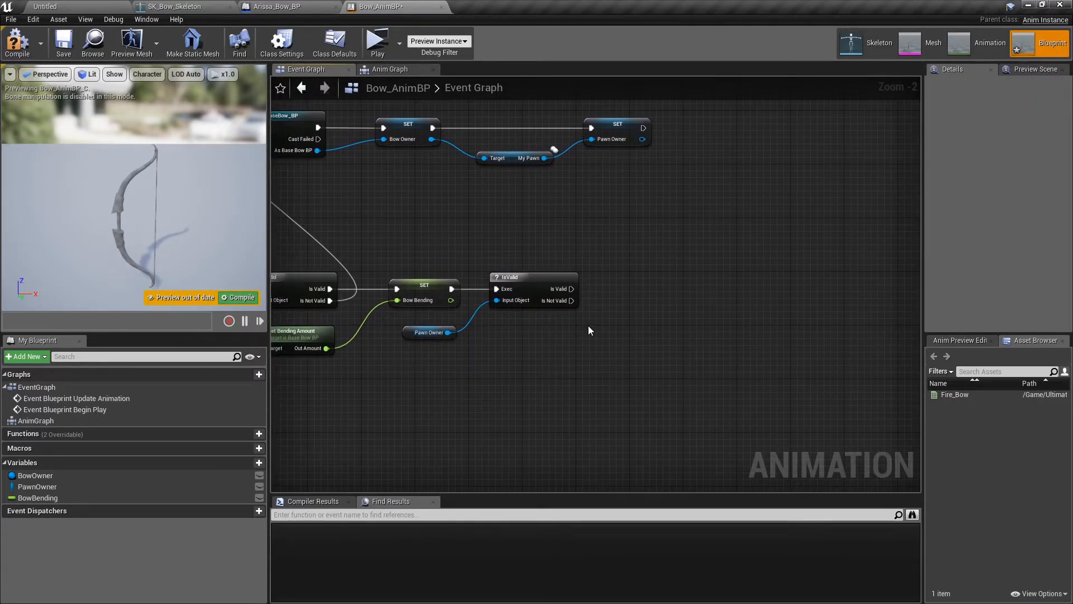
left_click_drag(571, 300, 592, 129)
- Add an Is Targeting node from the Pawn Owner getter and place it below the second IsValid node
left_click_drag(447, 333, 478, 361)
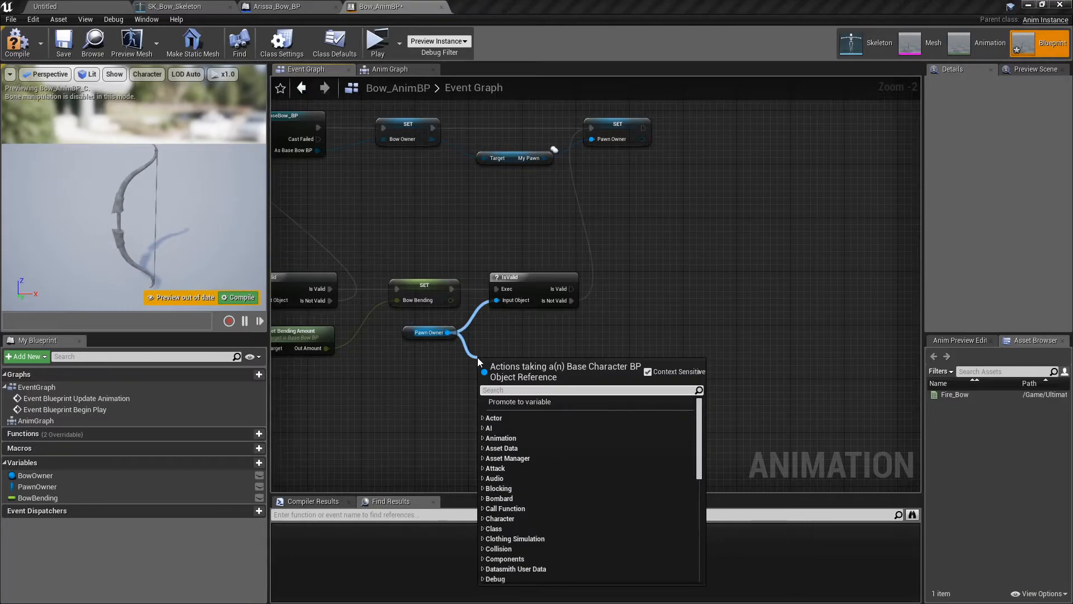
type("is targ")
key("Return")
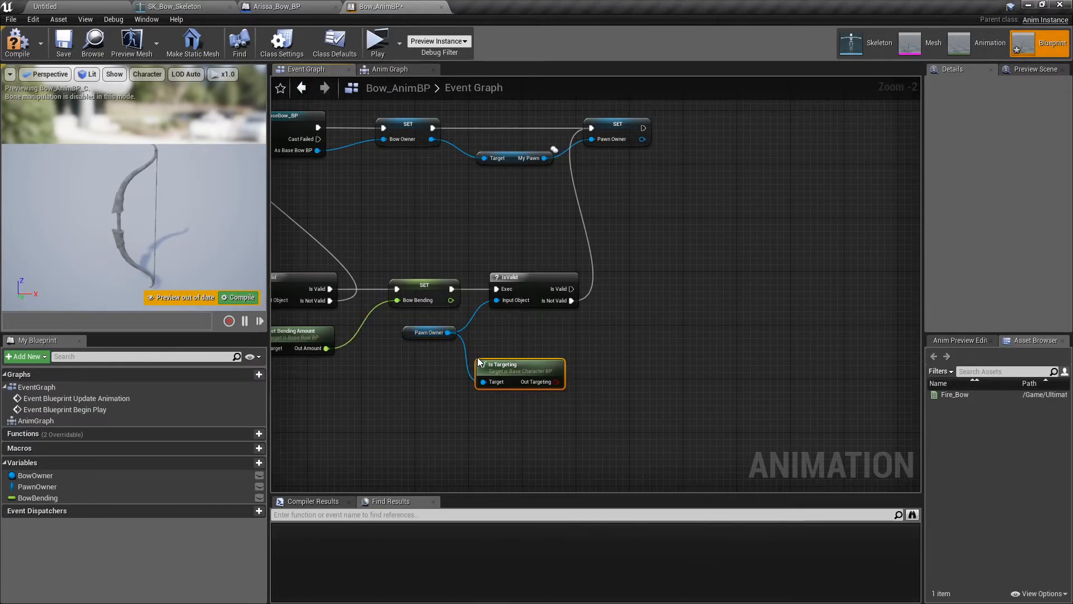
left_click_drag(517, 363, 531, 336)
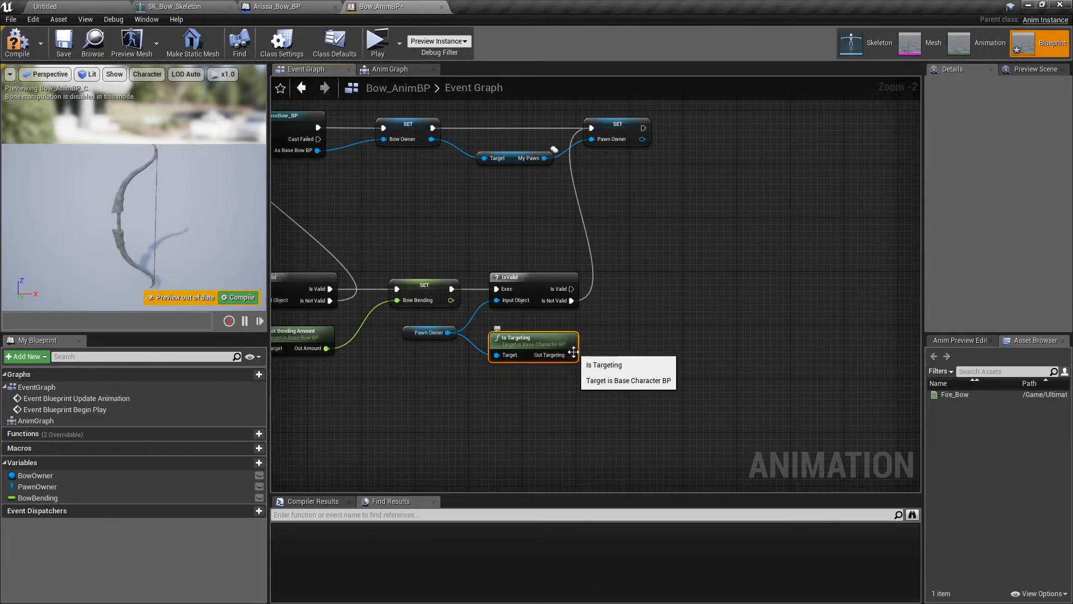
- Promote Out Targeting to a variable named IsTargeting and connect the second IsValid node's Is Valid output to its SET node
left_click_drag(569, 354, 615, 336)
left_click(683, 363)
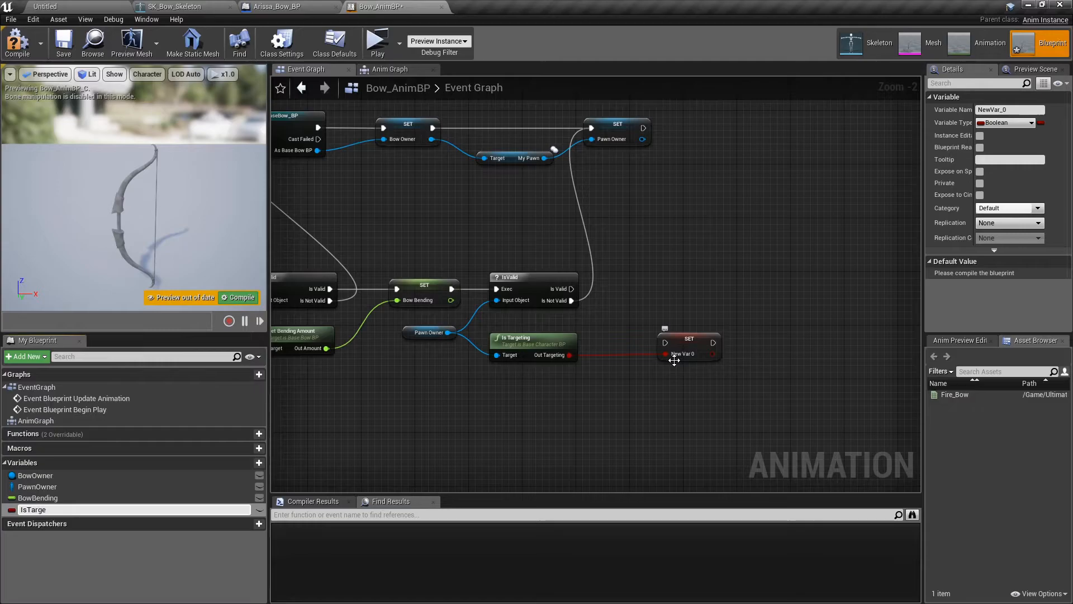
type("IsTargeting")
key("Return")
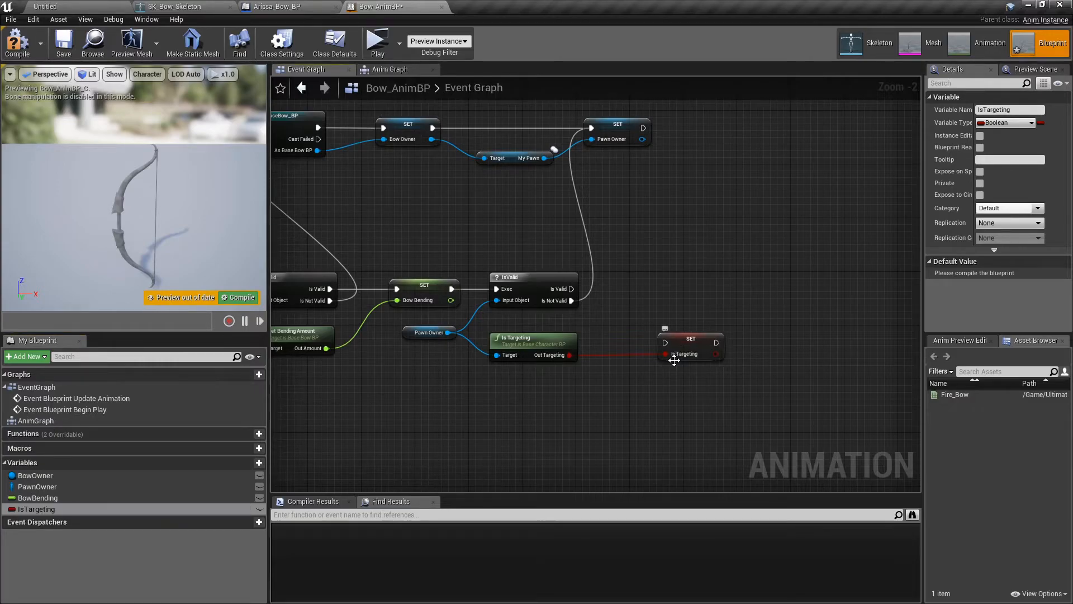
left_click_drag(676, 359, 650, 305)
left_click_drag(571, 288, 638, 288)
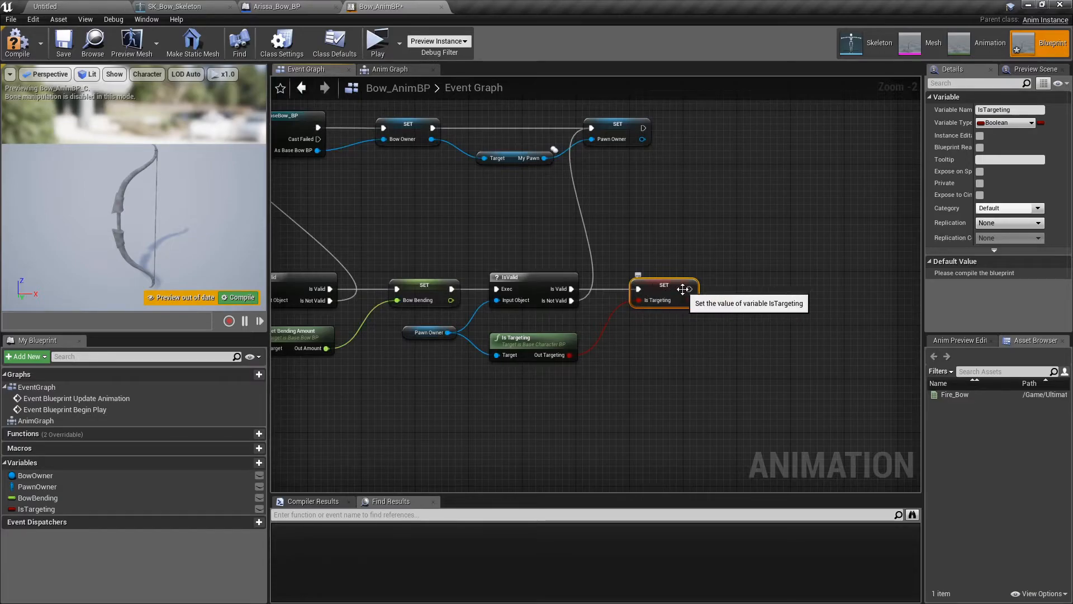
- Insert an unchecked Is Targeting SET node between the second check's Is Not Valid output and the Pawn Owner SET node, and compile
left_click_drag(36, 508, 660, 331, "alt")
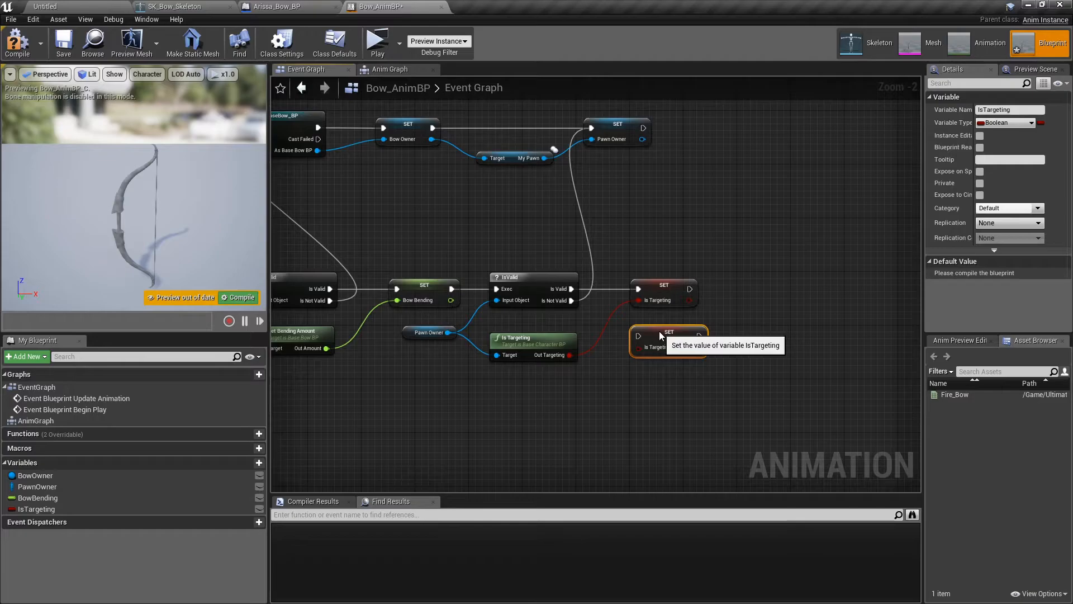
left_click_drag(572, 300, 592, 128)
left_click(779, 231)
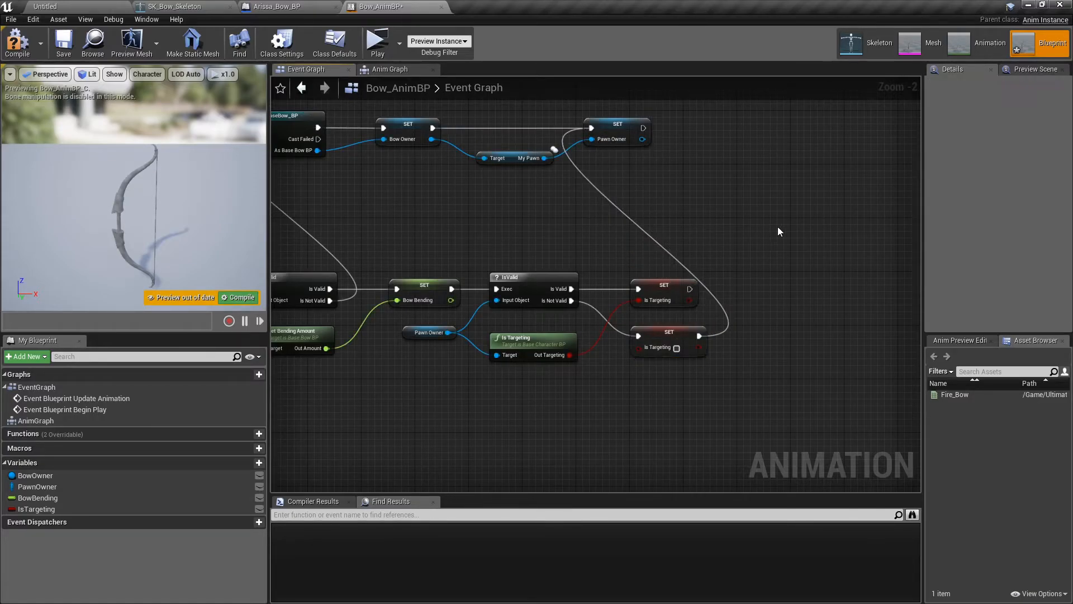
scroll(662, 234, "down", 2)
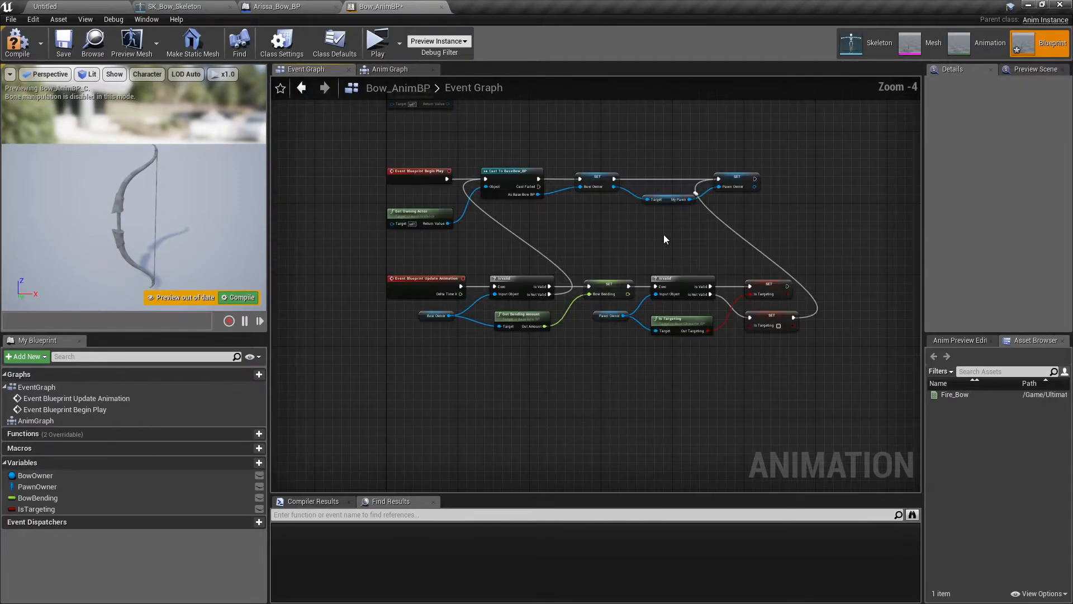
left_click(18, 42)
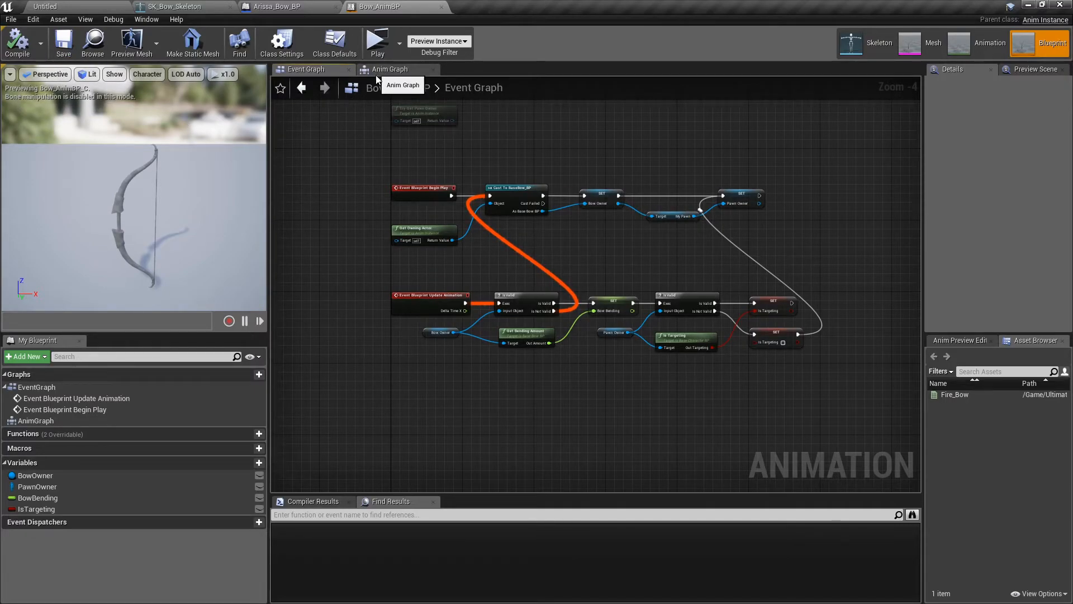
- Open the Fire_Bow animation, pause playback, and scrub to about 0.34 seconds, where the bow is partly drawn
double_click(954, 394)
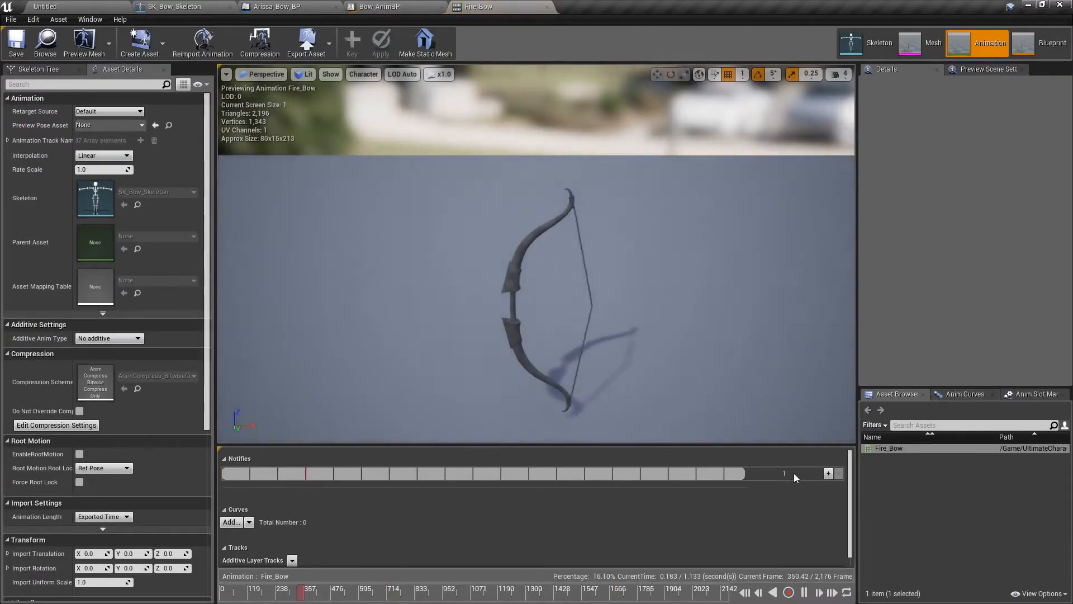
left_click(805, 592)
mouse_move(369, 597)
left_mouse_down()
mouse_move(423, 596)
mouse_move(377, 590)
left_mouse_up()
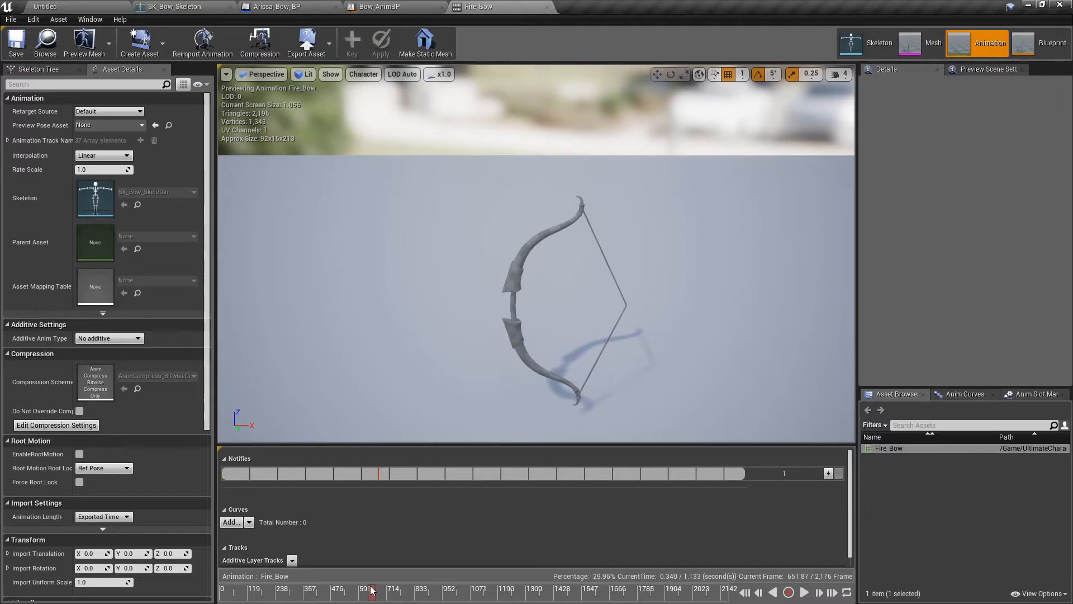
- Create an animation from the current pose, named Aim_Bow_1, in the UltimateCharacter/Animations/Bow folder
left_click(157, 56)
mouse_move(157, 76)
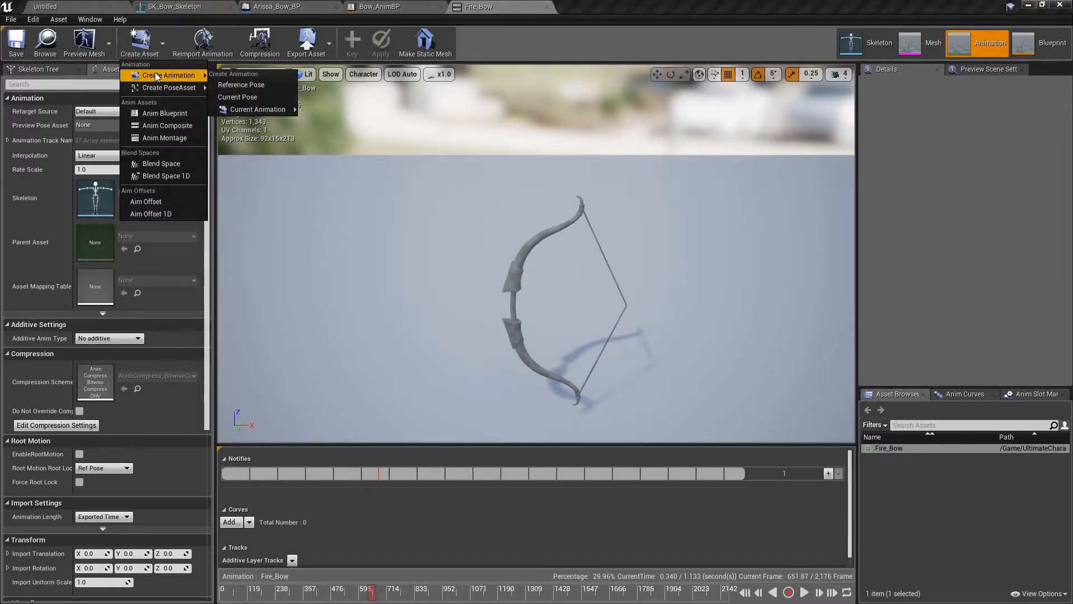
left_click(248, 98)
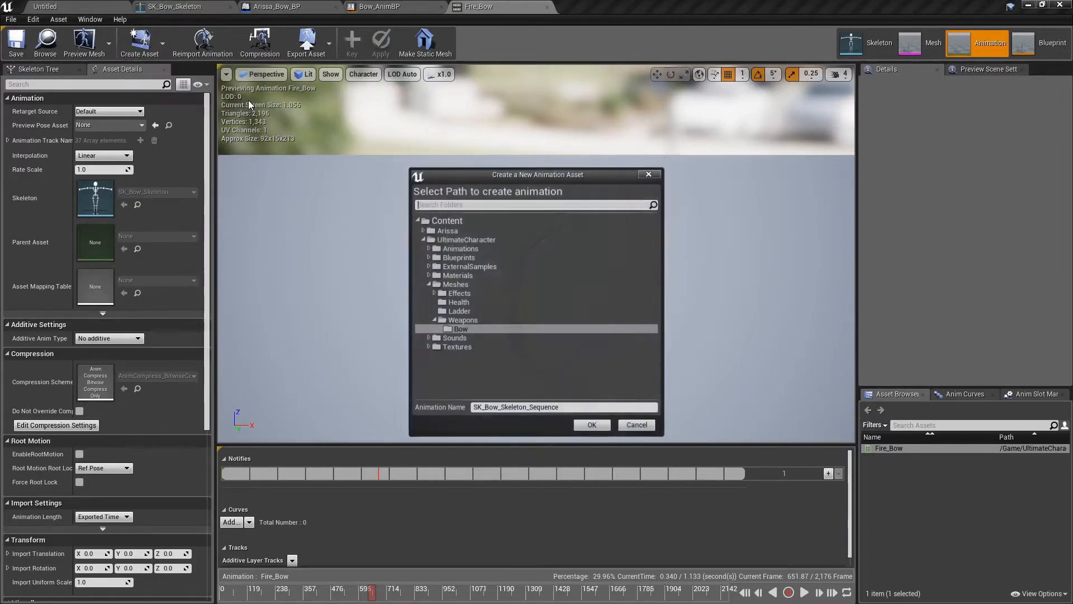
double_click(460, 248)
left_click(455, 257)
left_click(572, 408)
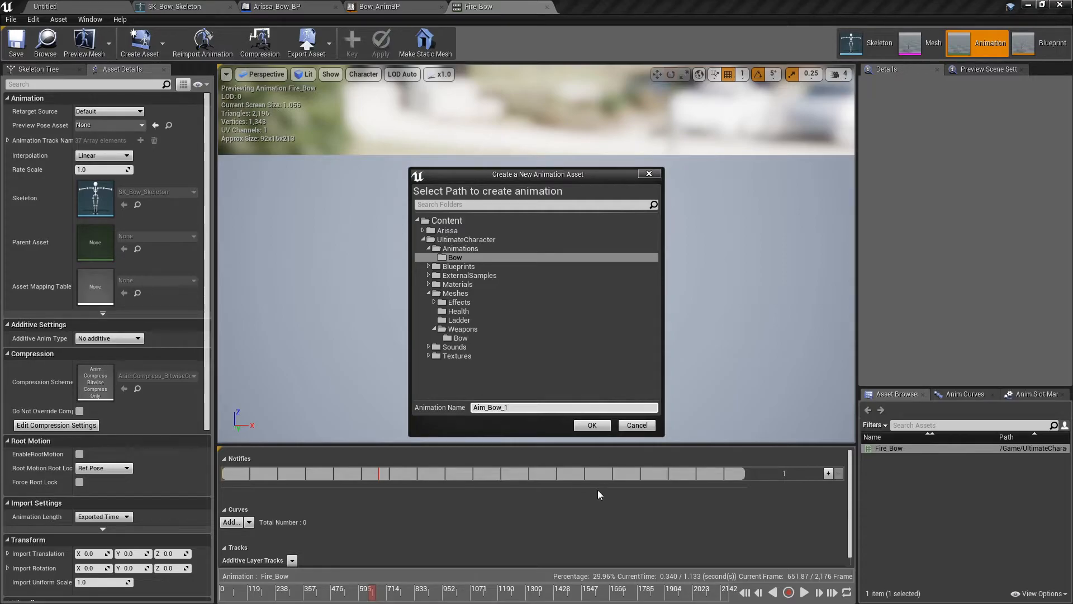
left_click(588, 424)
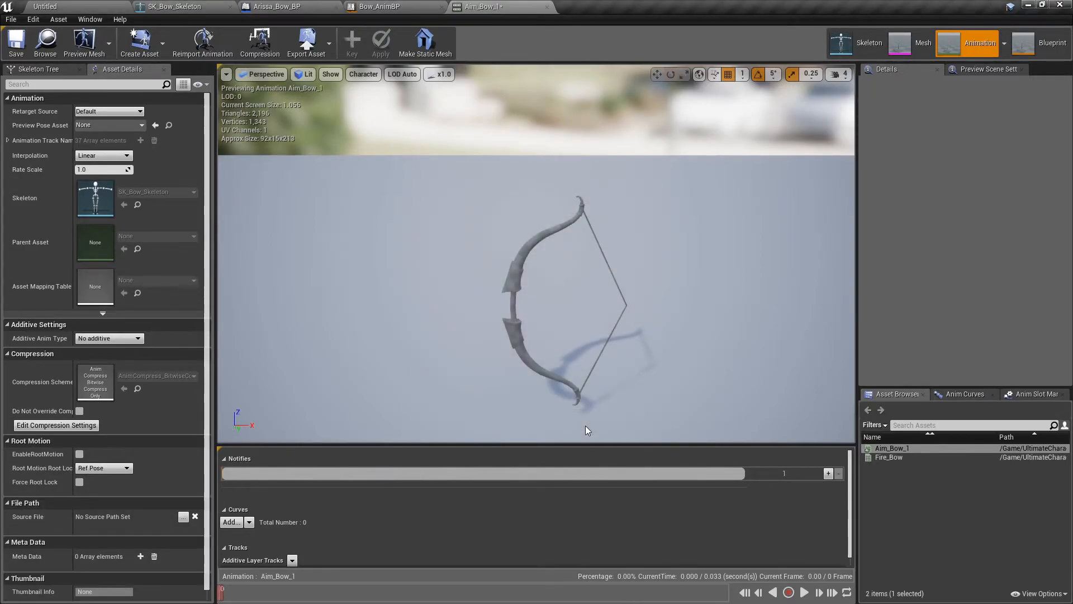
- Scrub Fire_Bow to about 0.97 seconds and create an animation from the current pose, named Aim_Bow_2, in UltimateCharacter/Animations/Bow
double_click(914, 457)
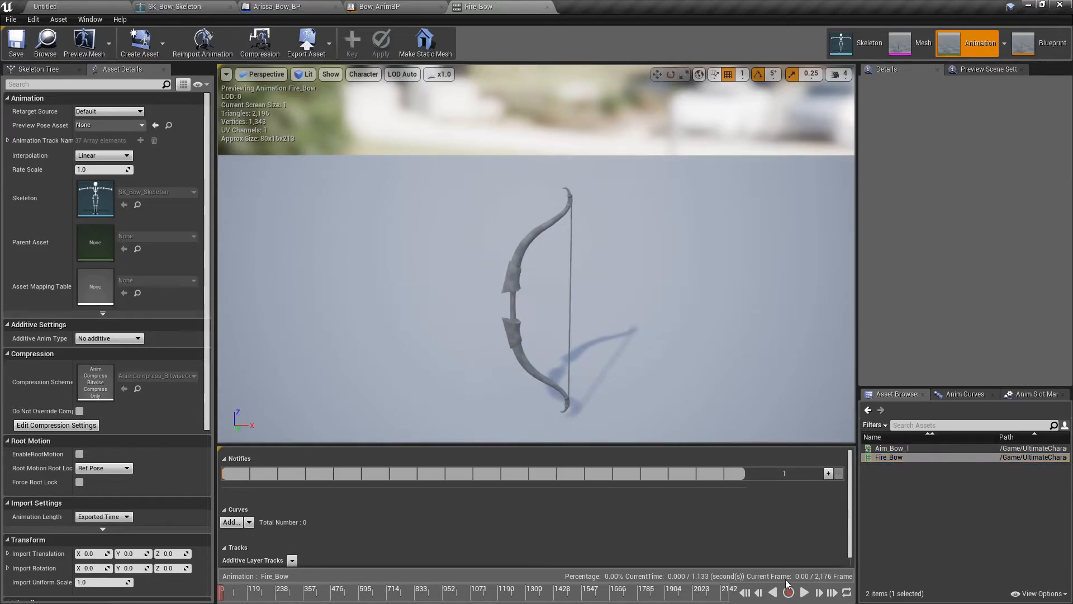
left_click_drag(223, 593, 657, 599)
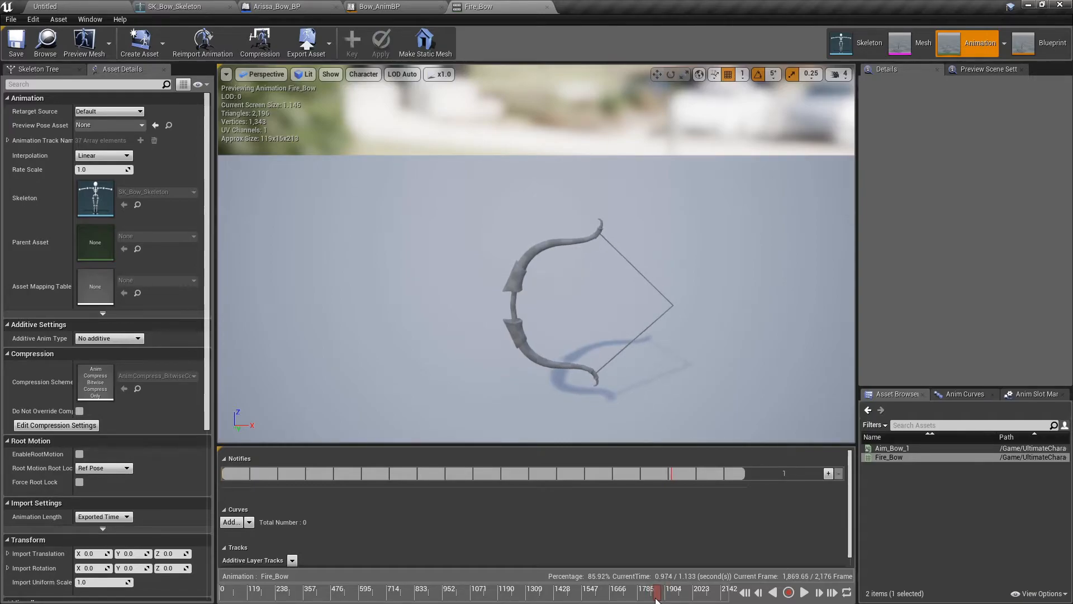
left_click(139, 44)
mouse_move(151, 77)
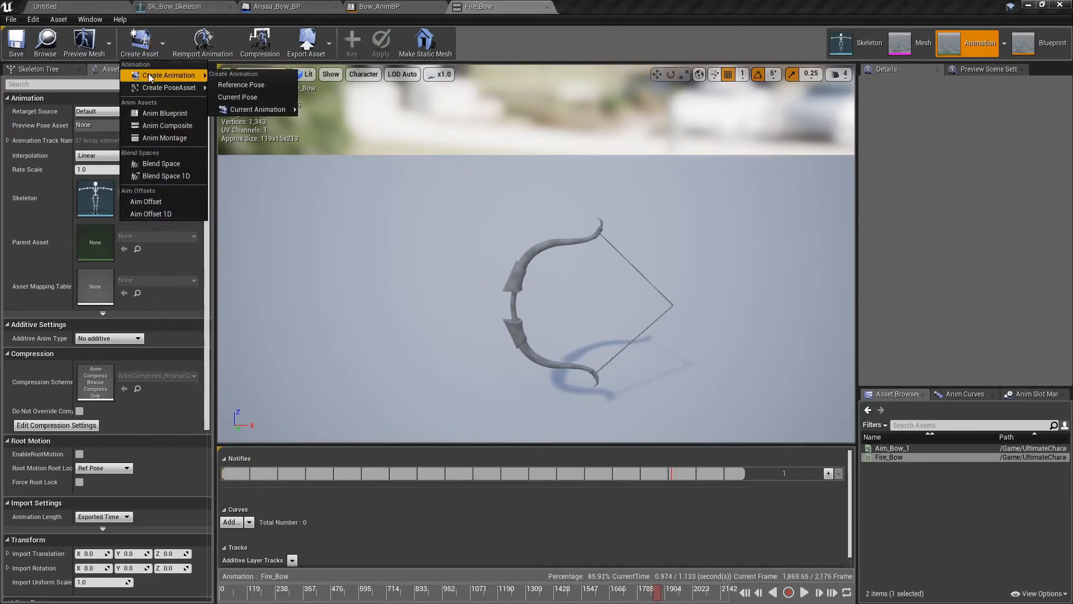
left_click(243, 94)
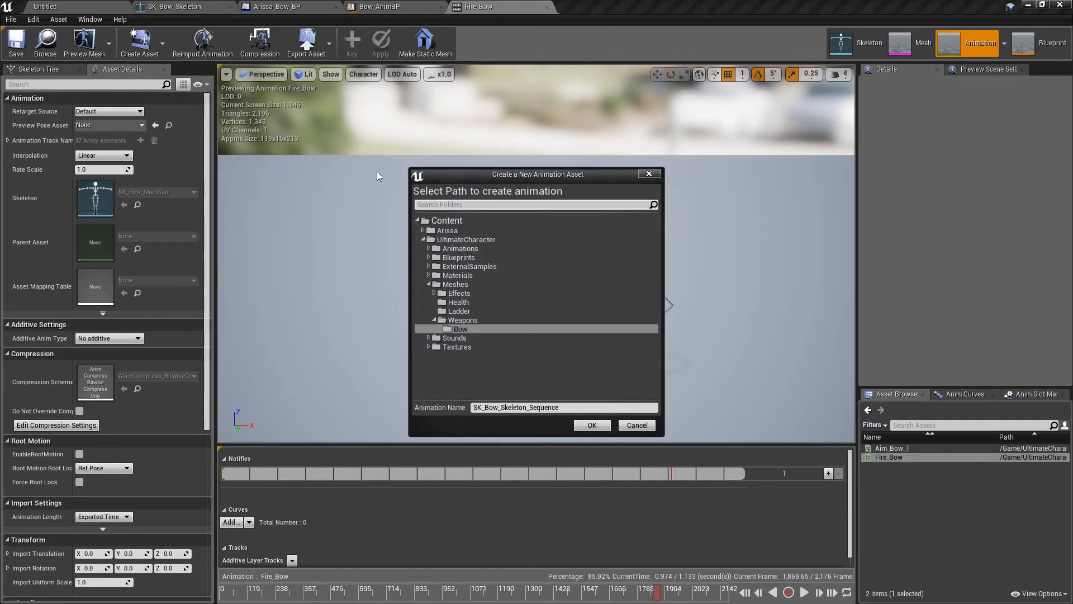
double_click(460, 248)
left_click(455, 257)
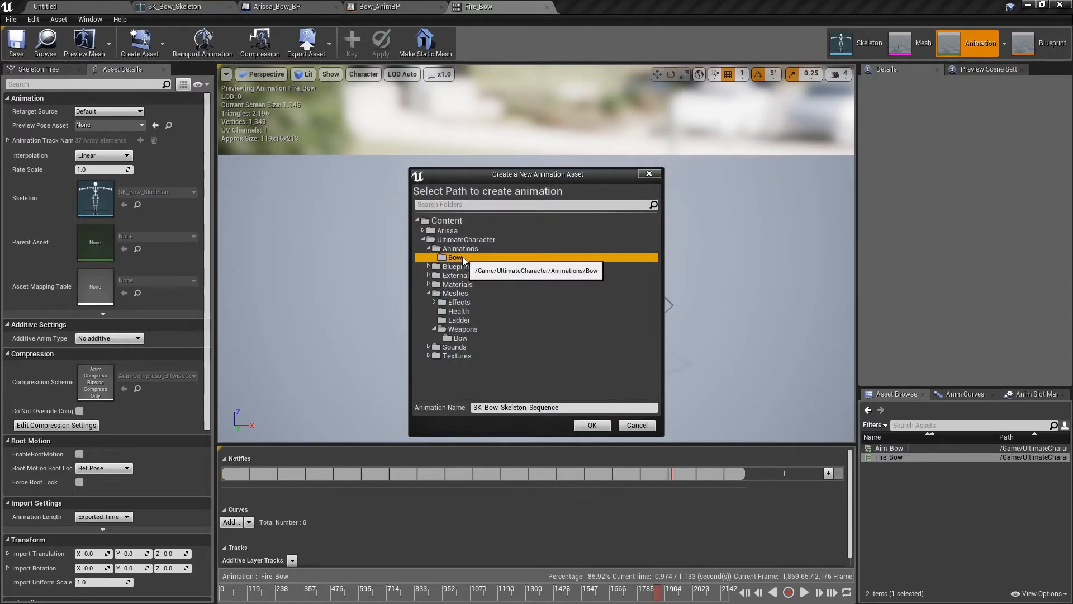
double_click(554, 407)
type("Aim_Bow_2")
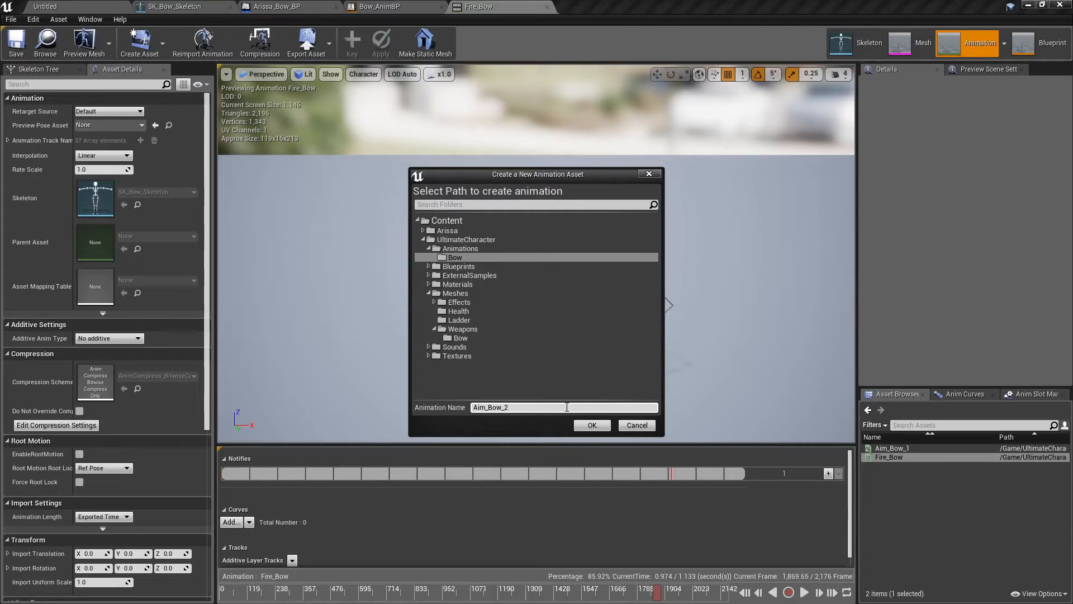
left_click(591, 426)
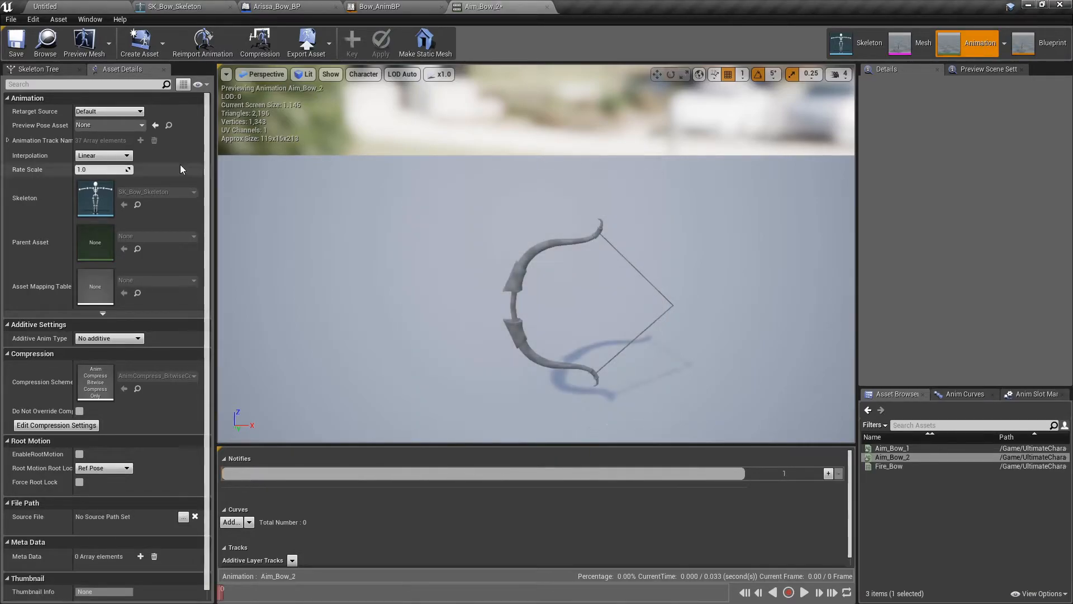
- Save the Aim_Bow_2 and Aim_Bow_1 animations and return to the level editor
left_click(904, 447)
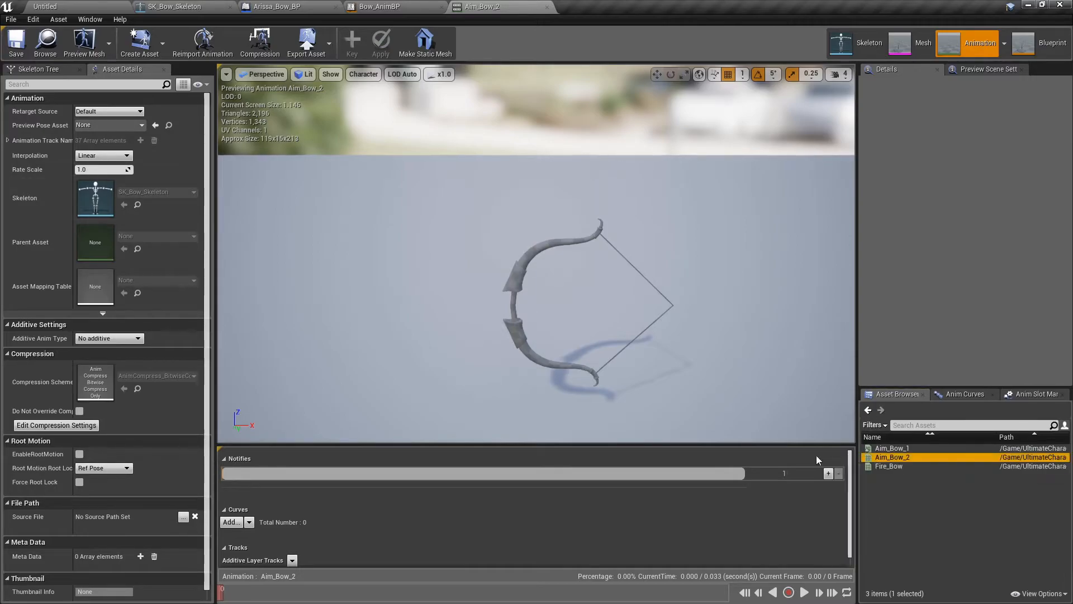
double_click(906, 447)
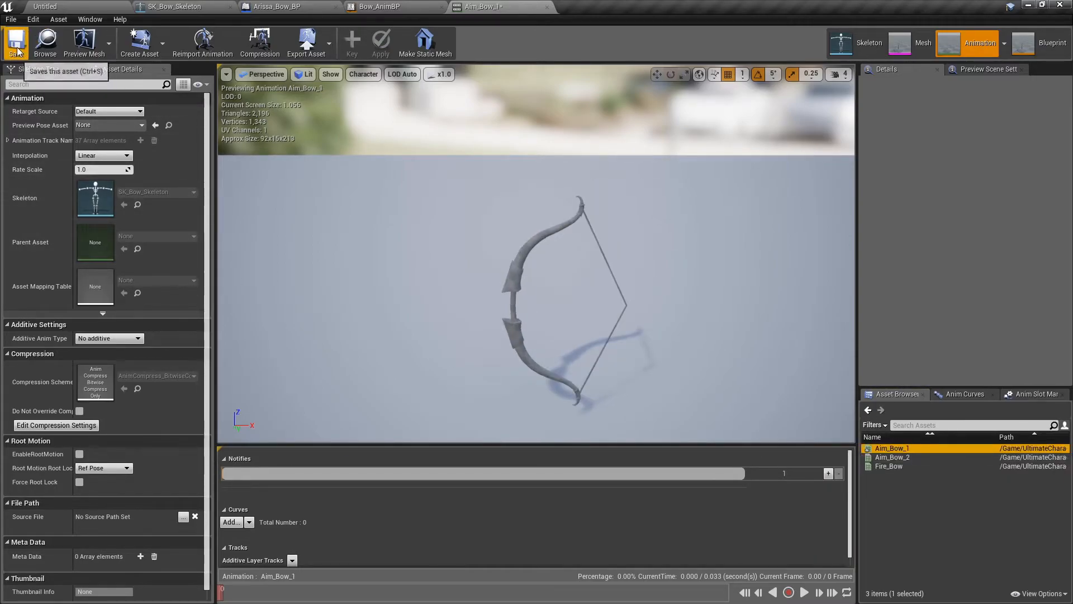
left_click(53, 6)
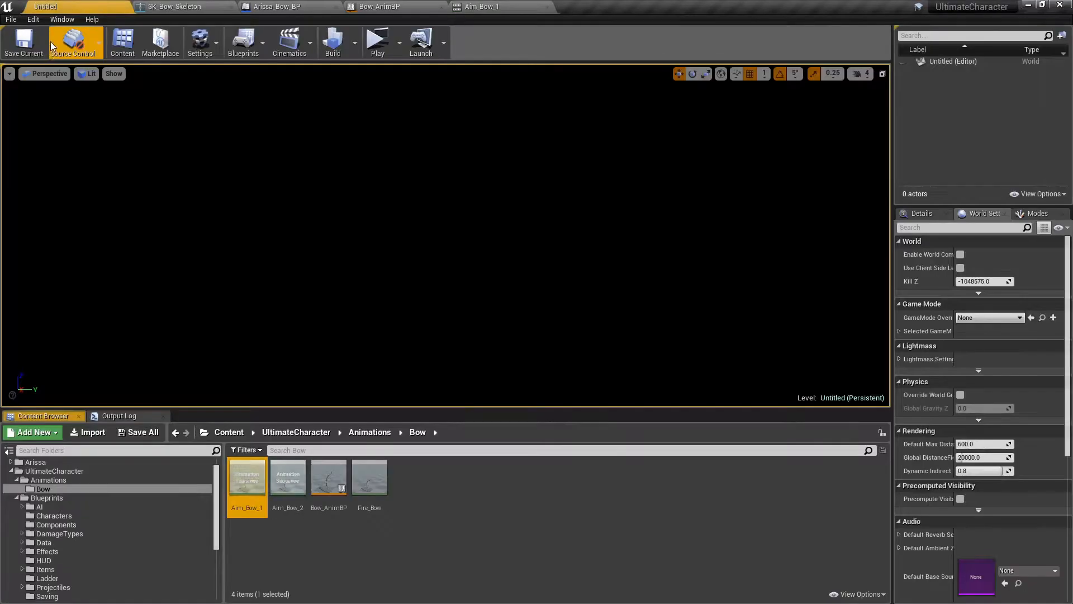
- Create a Blend Space 1D for SK_Bow_Skeleton in the Animations/Bow folder, named BS_Aim_Bow
left_click(249, 530)
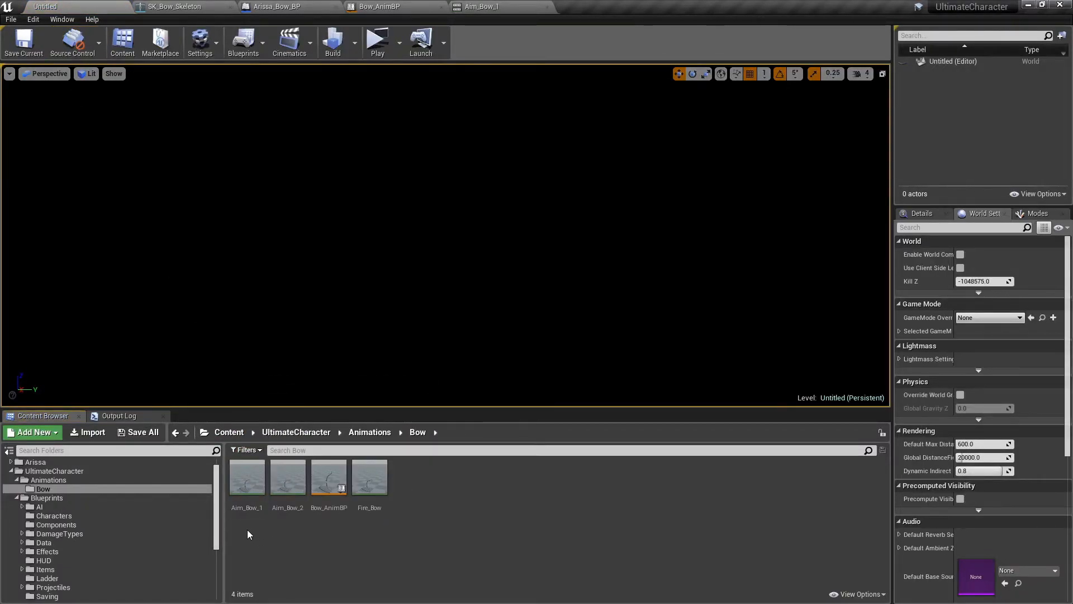
right_click(248, 529)
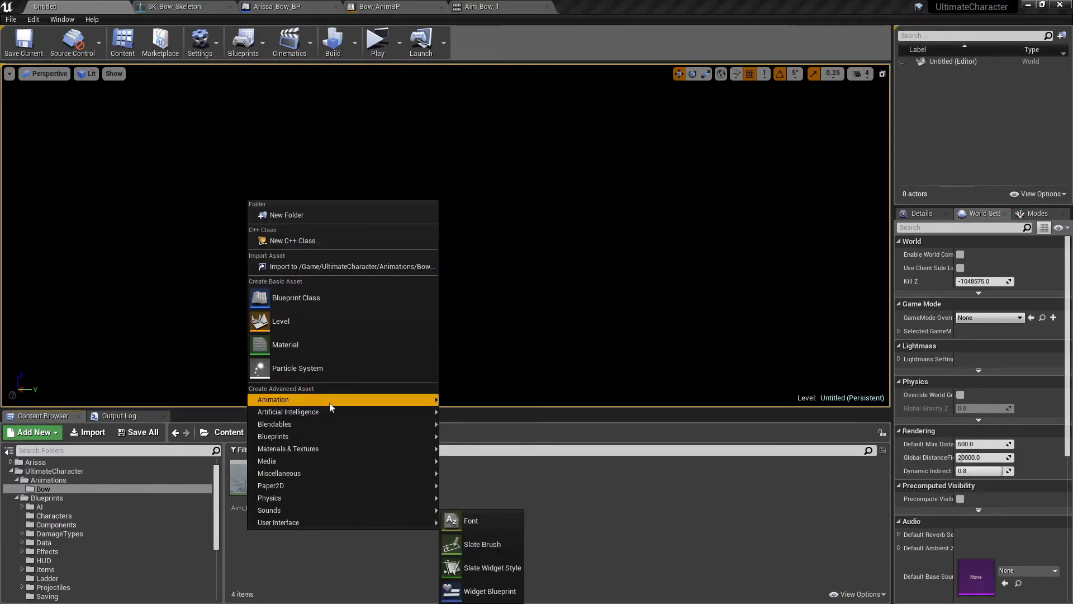
mouse_move(337, 400)
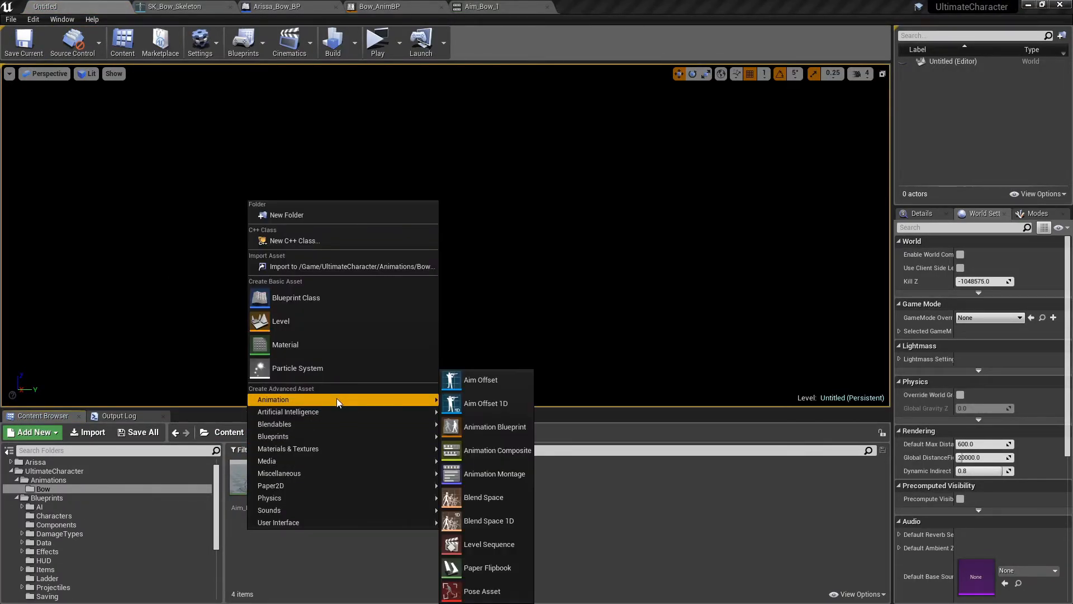
left_click(469, 515)
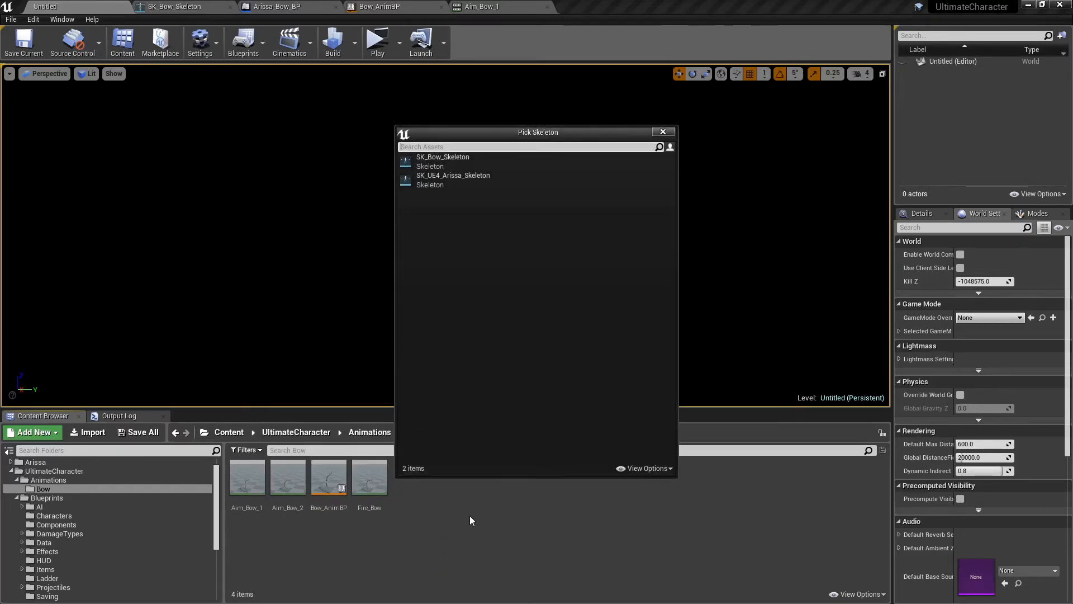
left_click(453, 163)
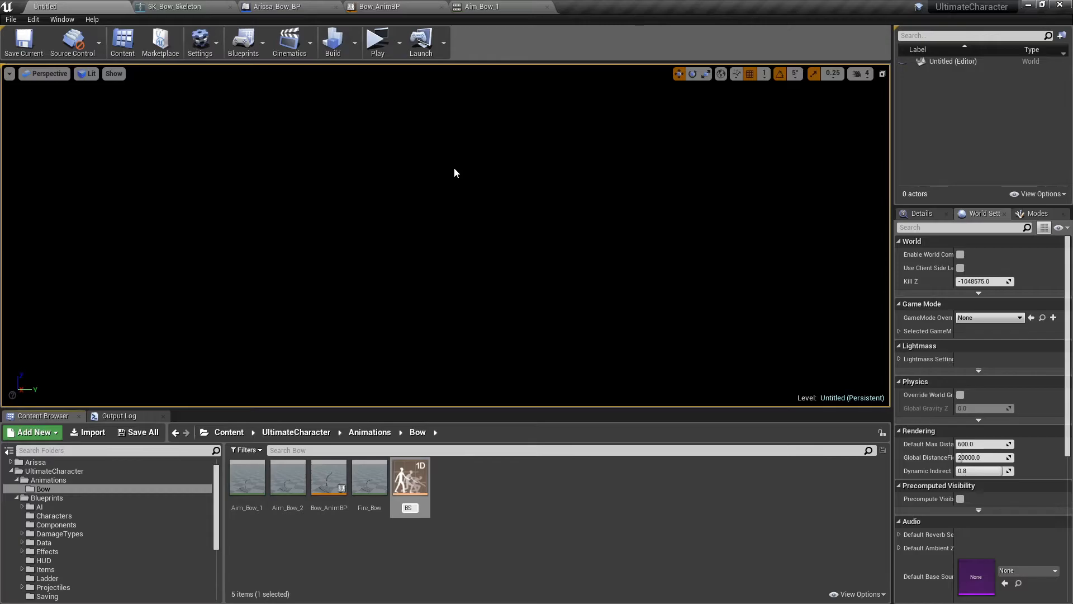
type("BS_Aim_Bow")
key("Return")
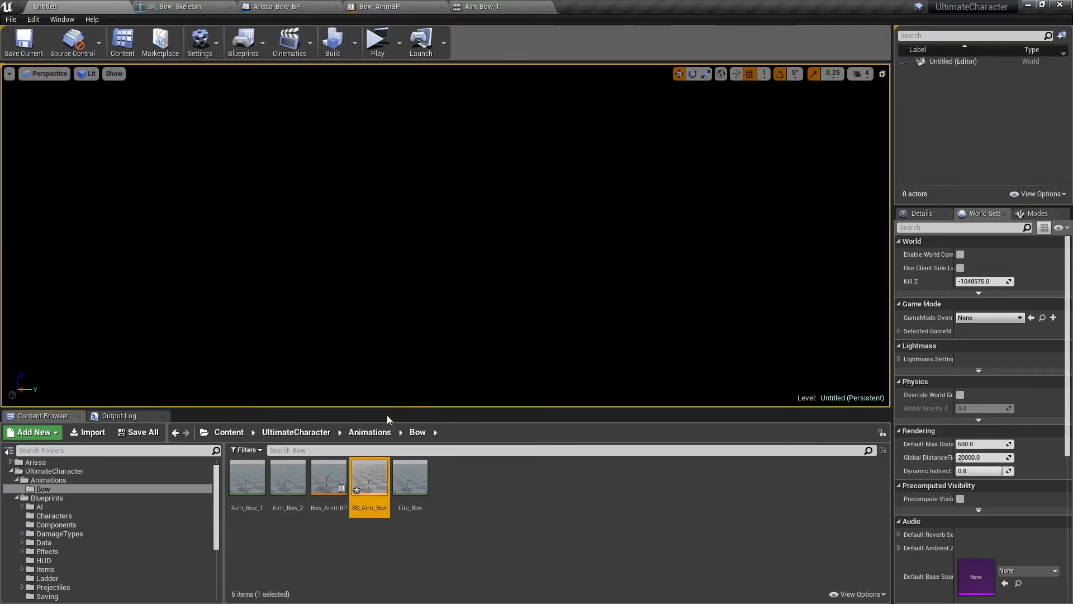
- Open BS_Aim_Bow and set its horizontal axis name to Bending, maximum value to 1.0 and number of grid divisions to 1
double_click(358, 486)
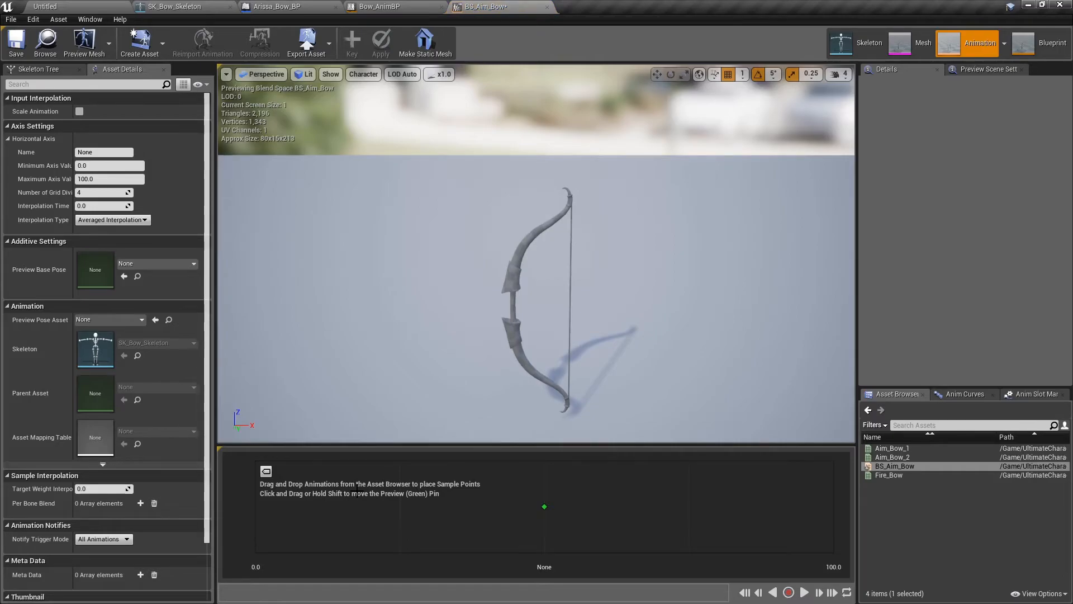
left_click(116, 151)
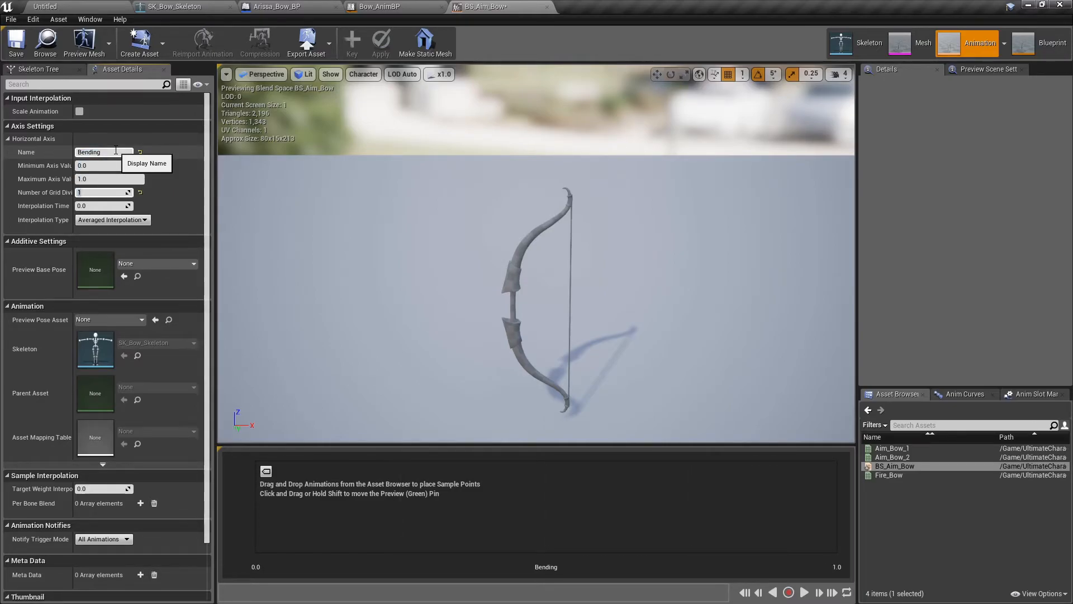
- Place Aim_Bow_1 at 0.0 and Aim_Bow_2 at 1.0 on the Bending axis and save the blend space
left_click(891, 448)
mouse_move(892, 447)
left_mouse_down()
mouse_move(342, 516)
mouse_move(268, 503)
left_mouse_up()
left_click_drag(892, 457, 836, 506)
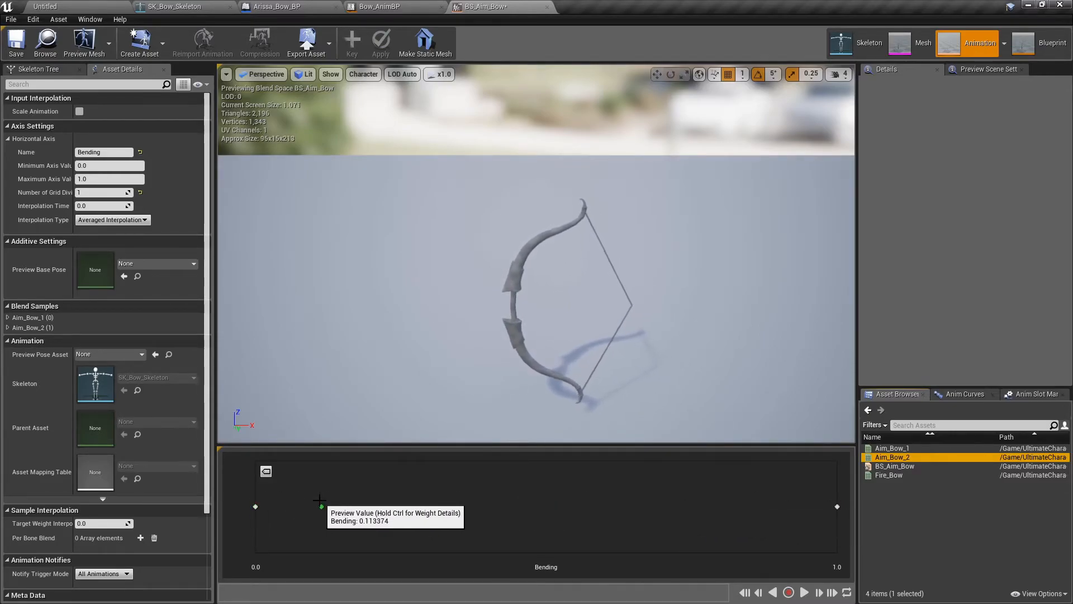
left_click(14, 49)
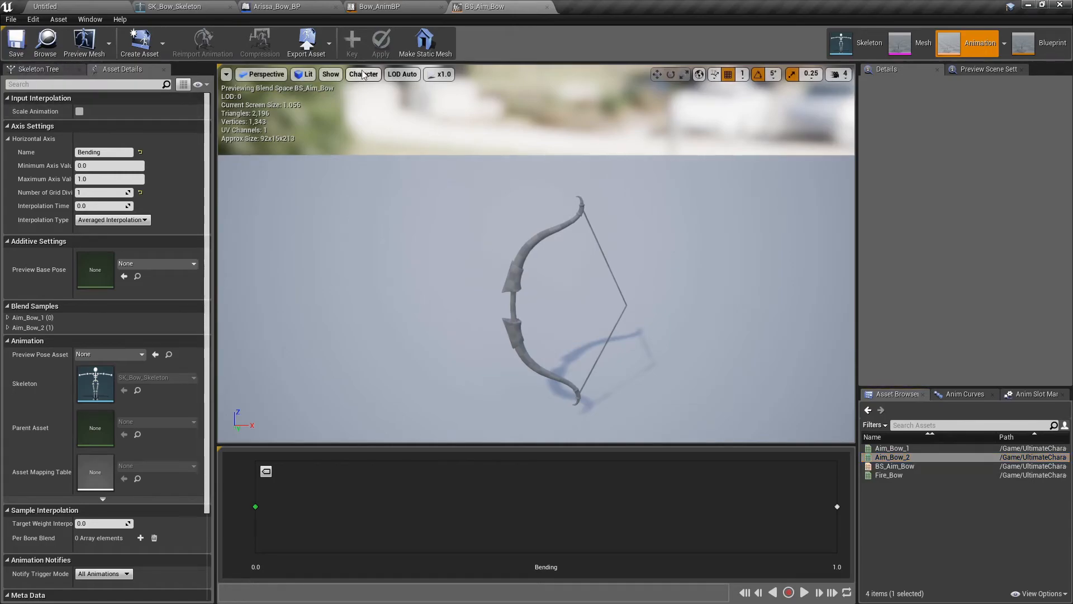
- In Bow_AnimBP's Anim Graph, add a Blend Poses by bool node feeding the Final Animation Pose's Result
left_click(380, 6)
left_click(377, 70)
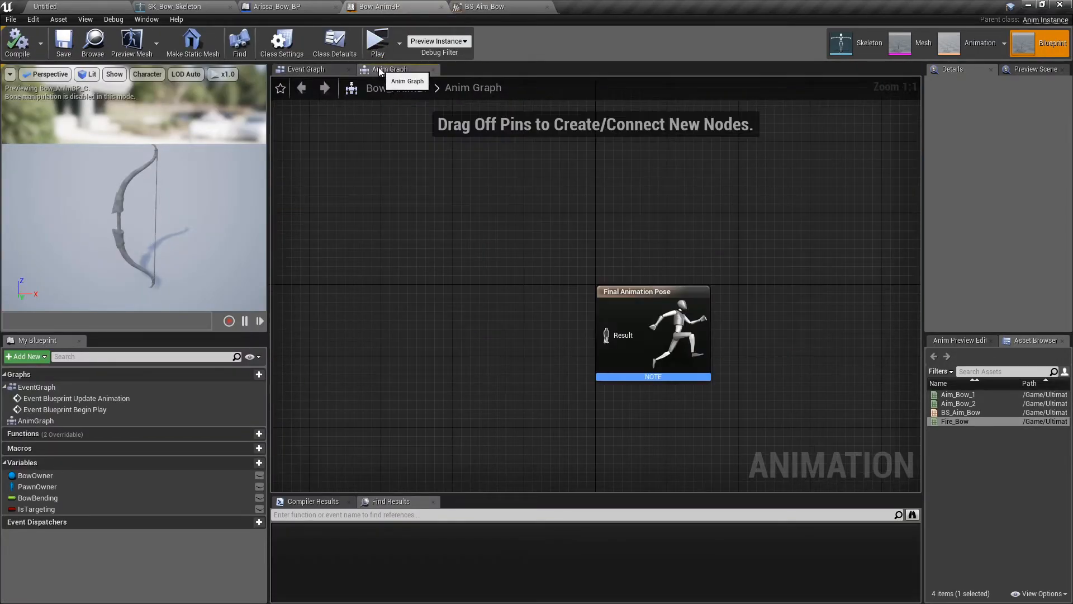
right_click_drag(525, 285, 624, 251)
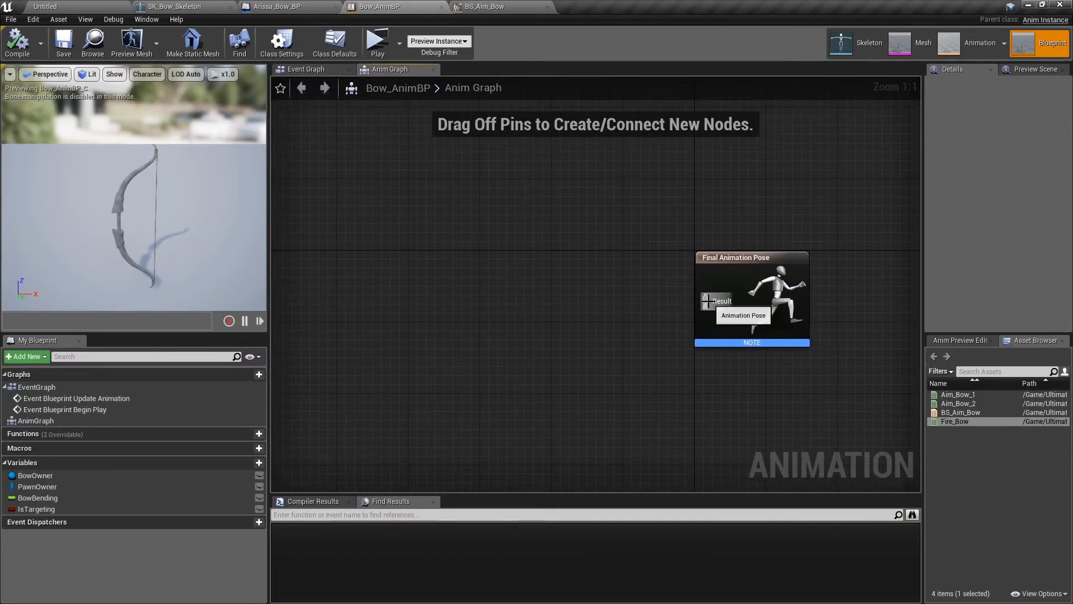
left_click_drag(705, 302, 640, 315)
type("blend")
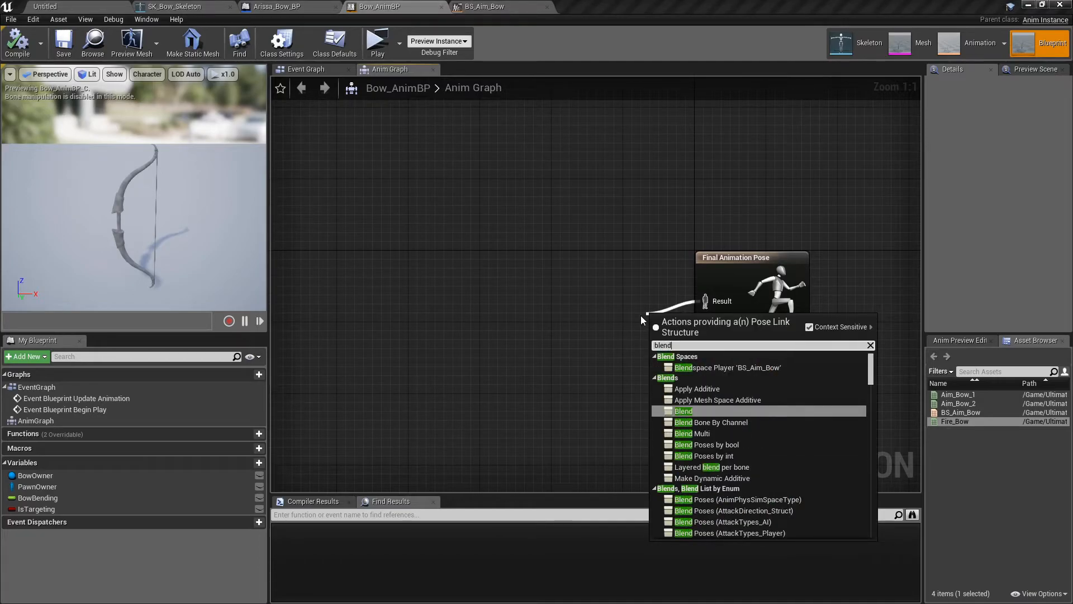
type(" poses by bool")
key("Return")
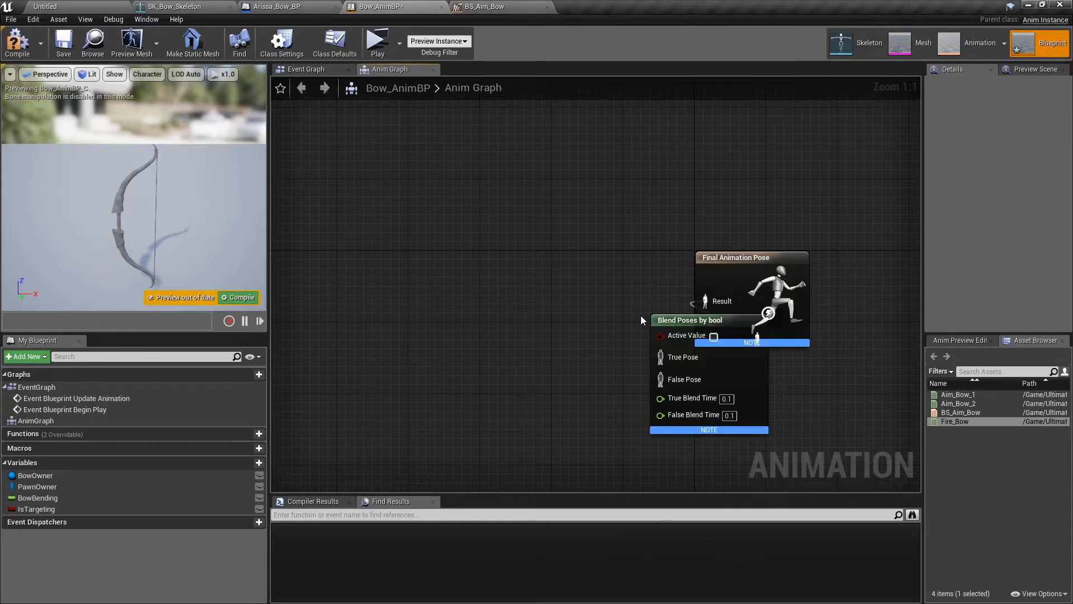
left_click_drag(746, 372, 605, 331)
- Add an Is Targeting getter and connect it to the Blend Poses node's Active Value
right_click_drag(458, 313, 480, 313)
left_click_drag(36, 508, 554, 297, "ctrl")
left_click(404, 412)
right_click_drag(433, 436, 474, 440)
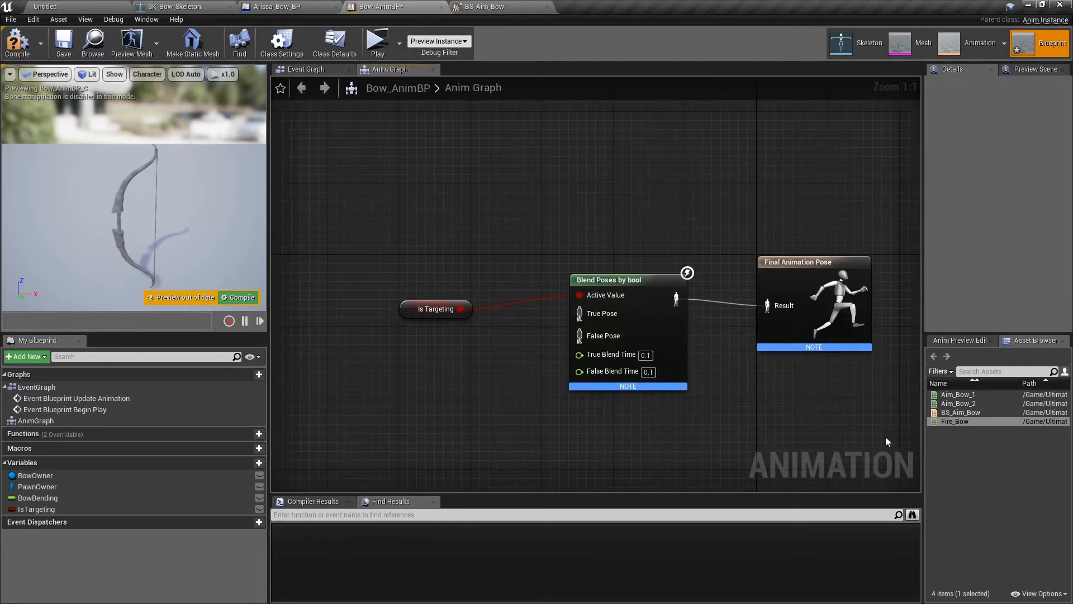
- Add a BS_Aim_Bow blendspace player, connect it to True Pose, and straighten the Is Targeting connection
left_click_drag(960, 412, 409, 361)
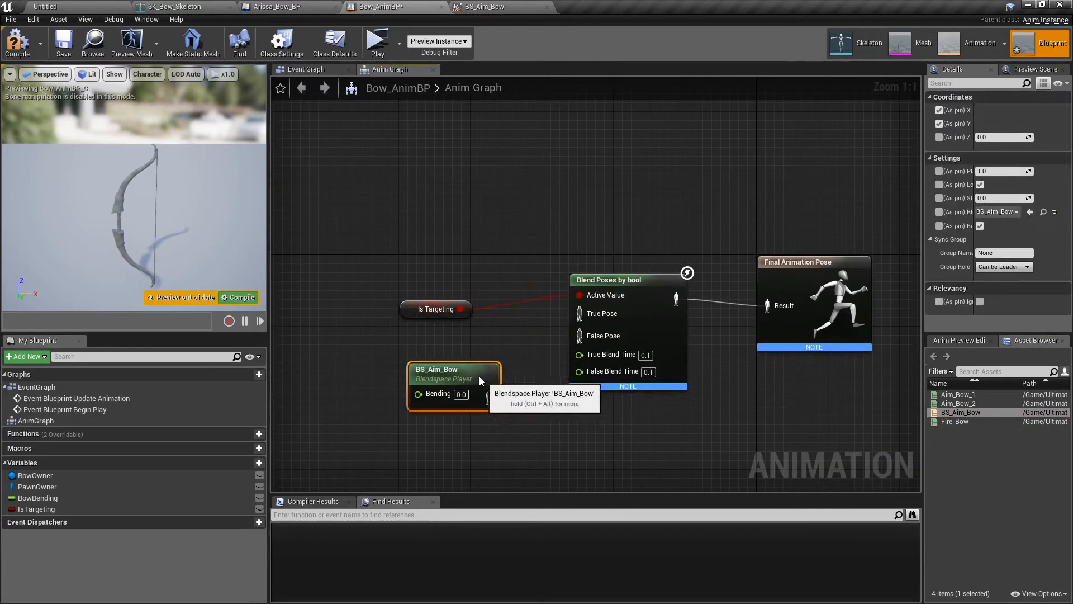
left_click_drag(482, 379, 464, 361)
left_click_drag(488, 396, 579, 313)
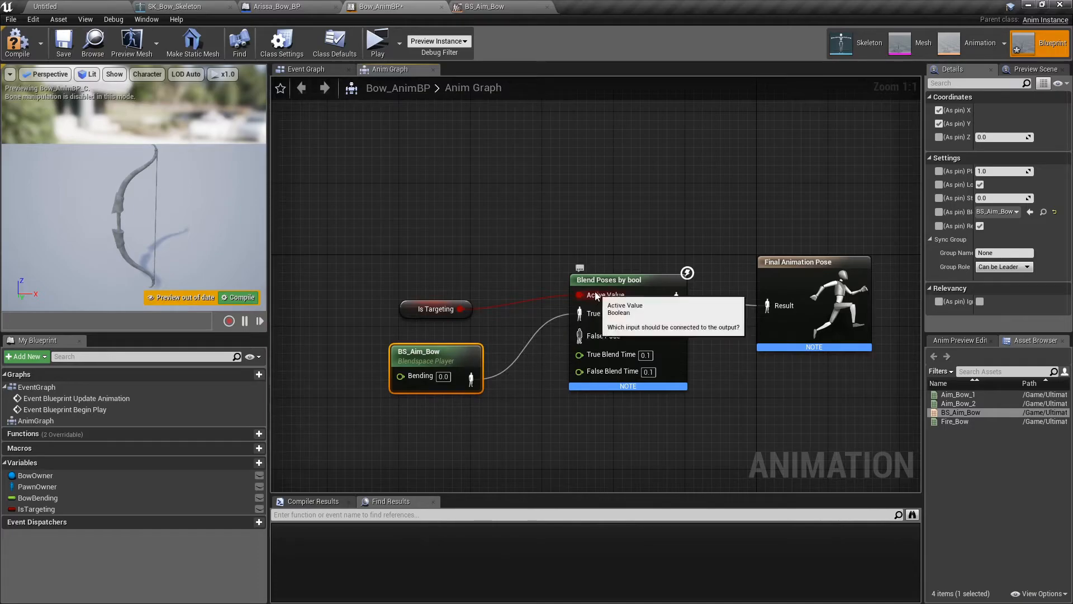
right_click(580, 295)
left_click(643, 340)
left_click_drag(456, 348, 438, 321)
- Connect a Bow Bending getter to the BS_Aim_Bow player's Bending input and straighten the connection
right_click_drag(407, 427, 521, 429)
left_click(521, 429)
left_click_drag(99, 497, 507, 352)
right_click(506, 353)
left_click(576, 390)
left_click(577, 408)
- Straighten the connection from Blend Poses by bool to the Final Animation Pose, and compile and save Bow_AnimBP
right_click_drag(752, 442, 643, 435)
right_click(681, 292)
left_click(706, 342)
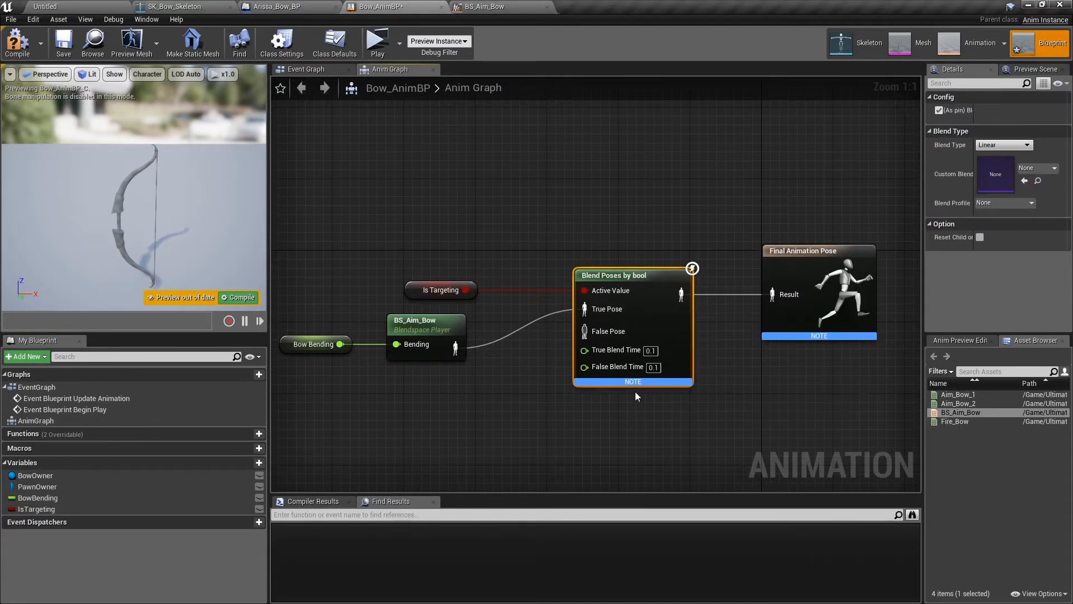
left_click(492, 352)
right_click_drag(472, 406, 579, 406)
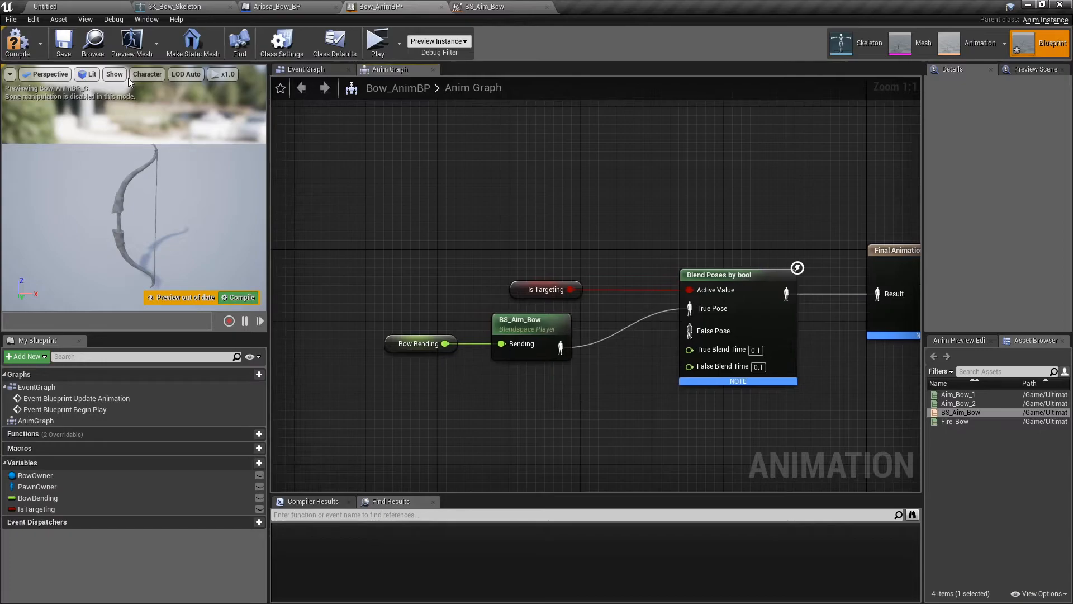
left_click(17, 42)
left_click(65, 42)
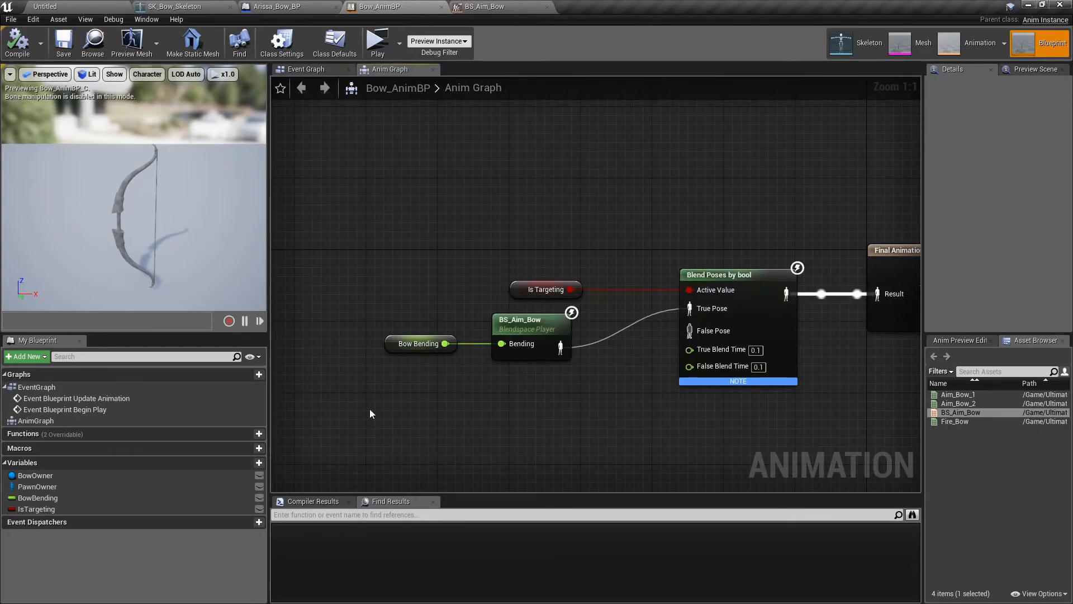
- Set Mesh3P's Anim Class in Arissa_Bow_BP to Bow_AnimBP, and compile and save the blueprint
left_click(274, 6)
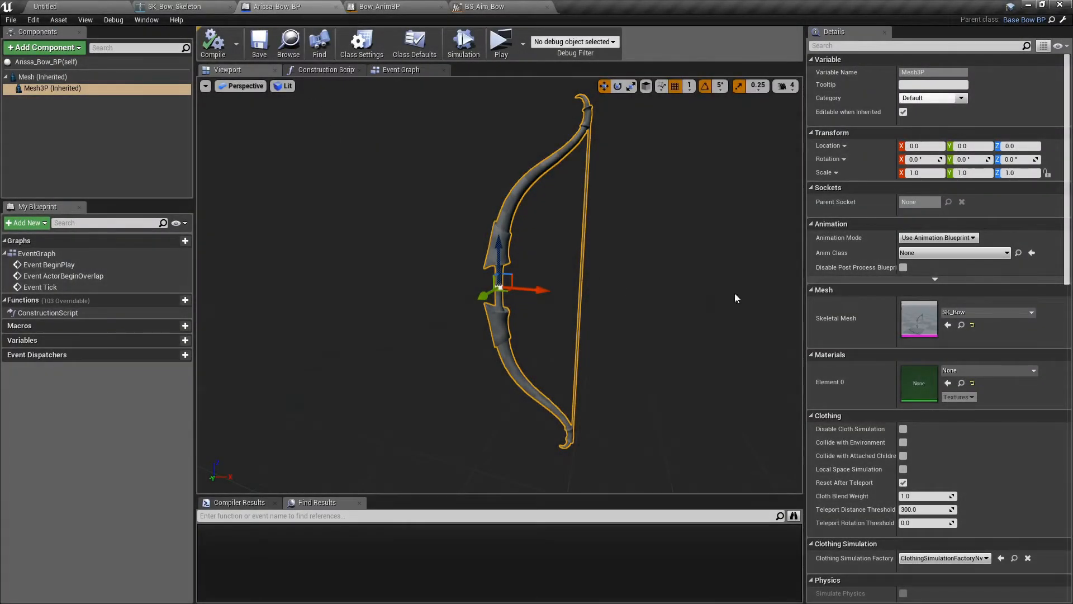
left_click(938, 254)
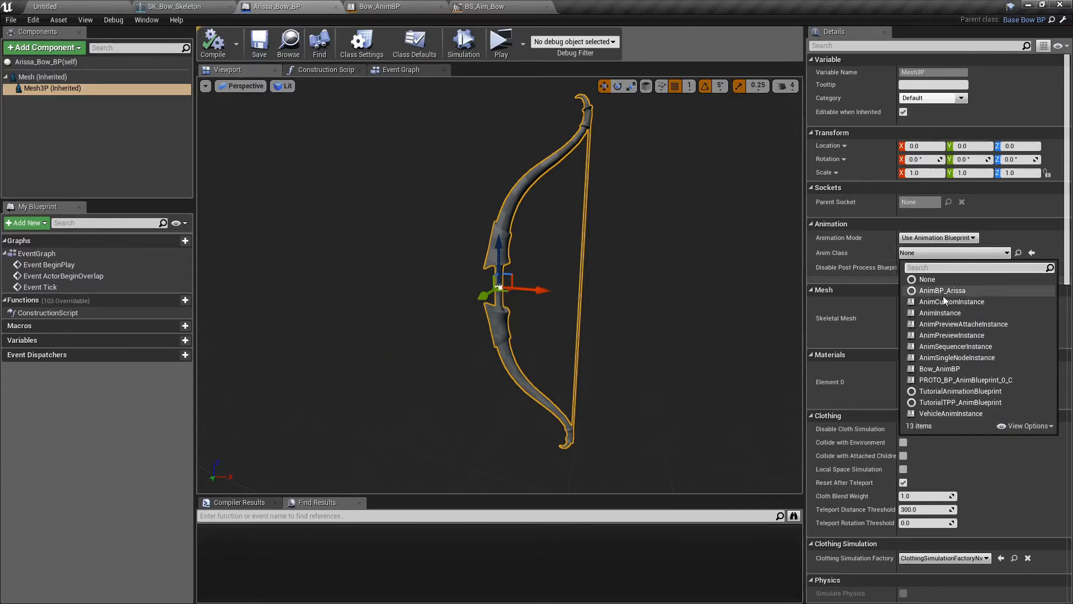
left_click(952, 369)
left_click(212, 43)
left_click(260, 49)
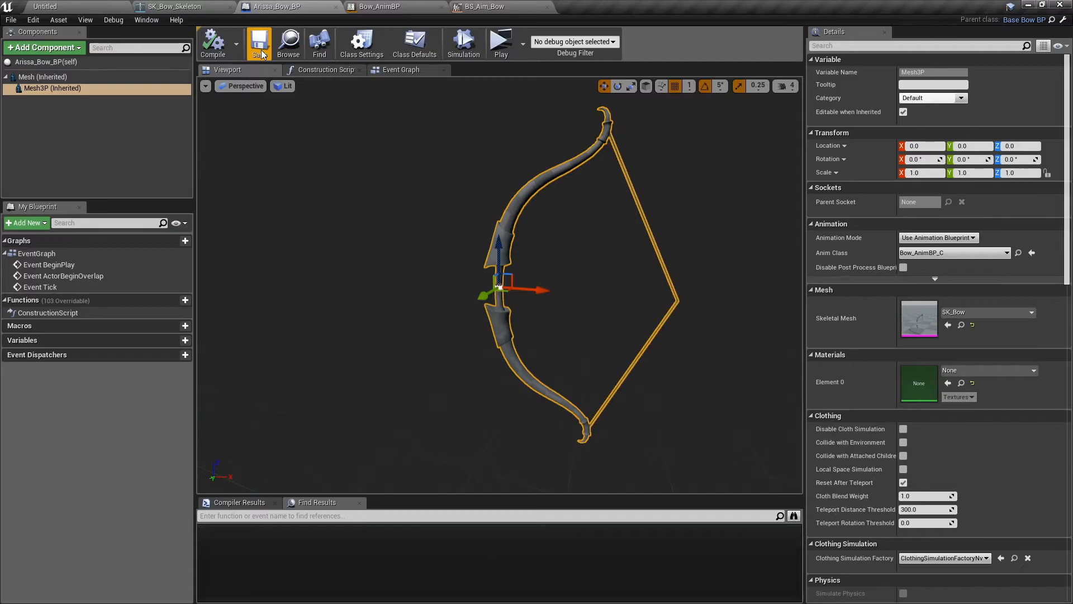
- Review Arissa_Bow_BP's class defaults and return to the level editor
left_click(400, 56)
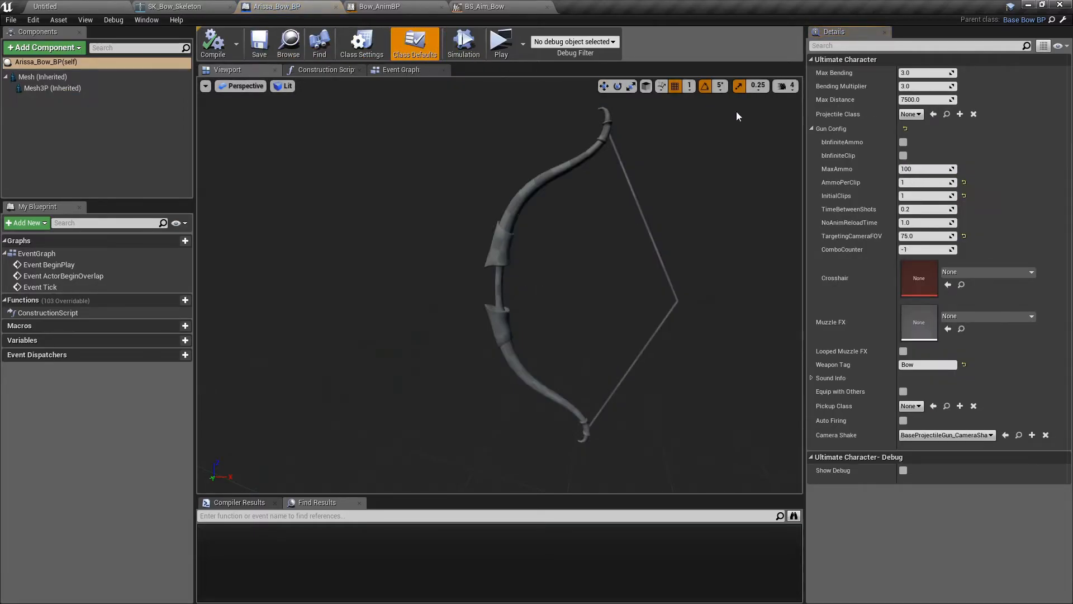
left_click(84, 4)
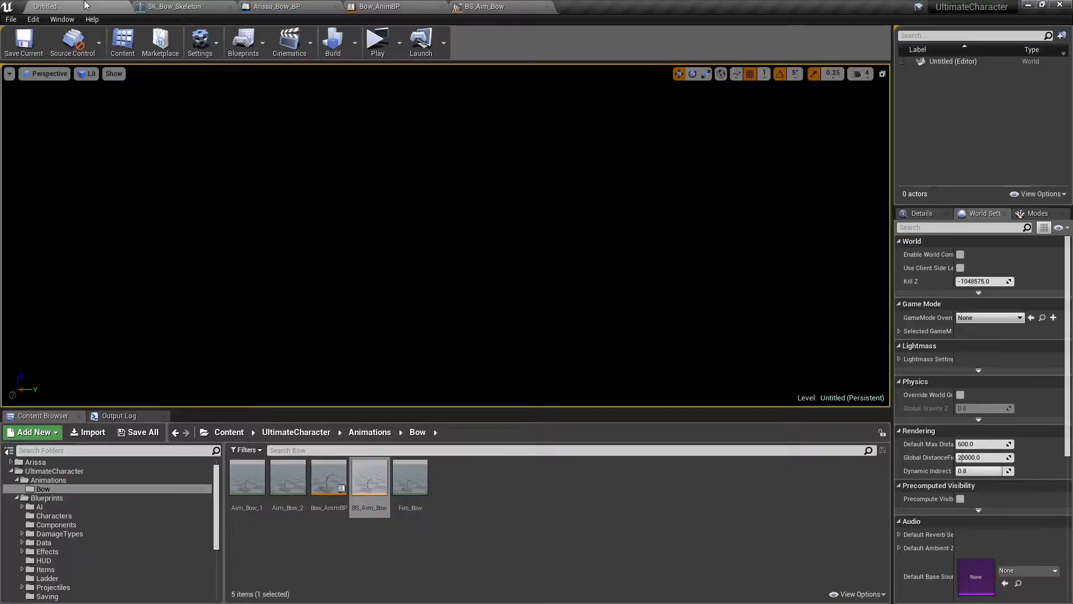
- Create a child blueprint of Base_Arrow_ProjectileBP in the Projectiles/Arrow folder, named Arrow_BP
scroll(106, 494, "down", 2)
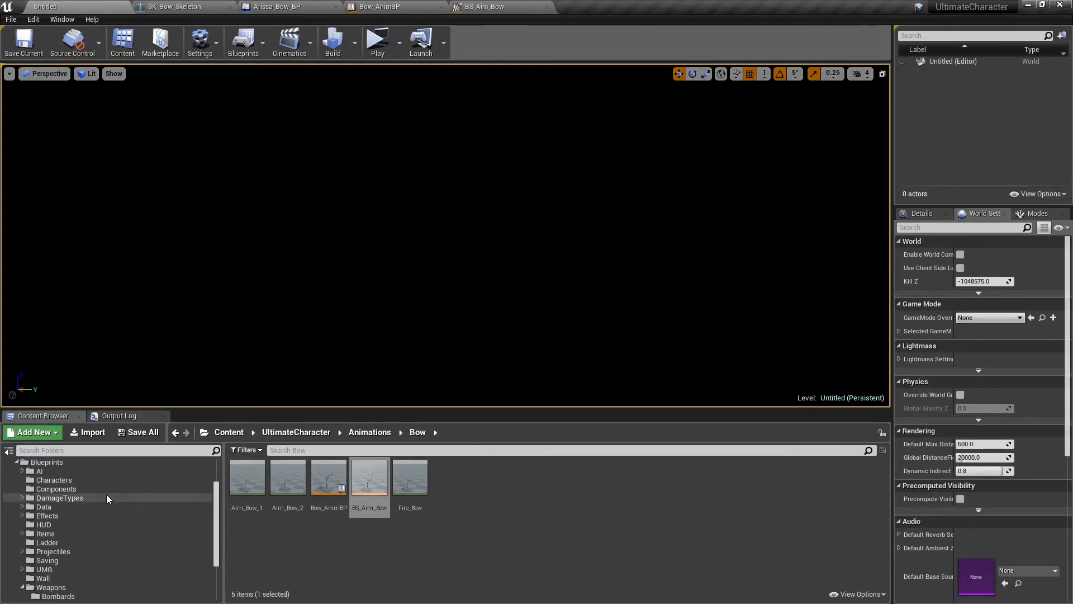
left_click(74, 552)
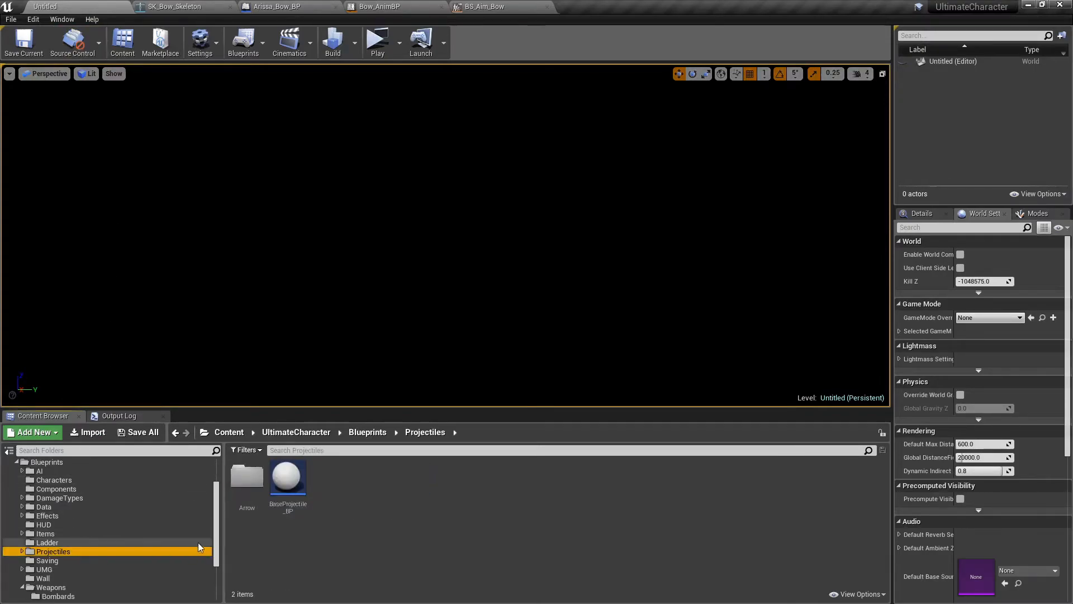
double_click(246, 502)
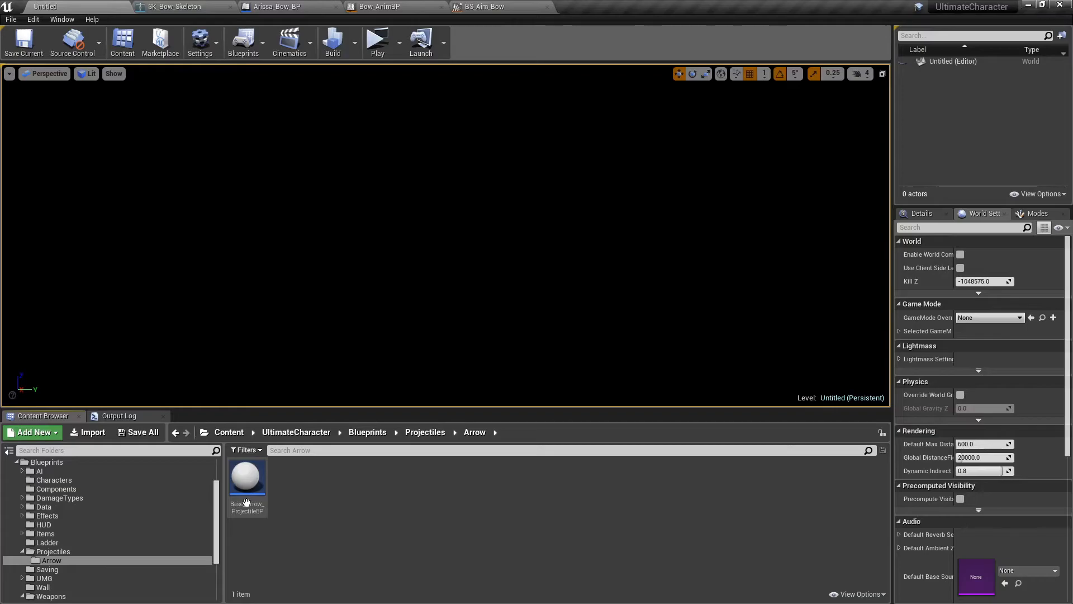
right_click(247, 502)
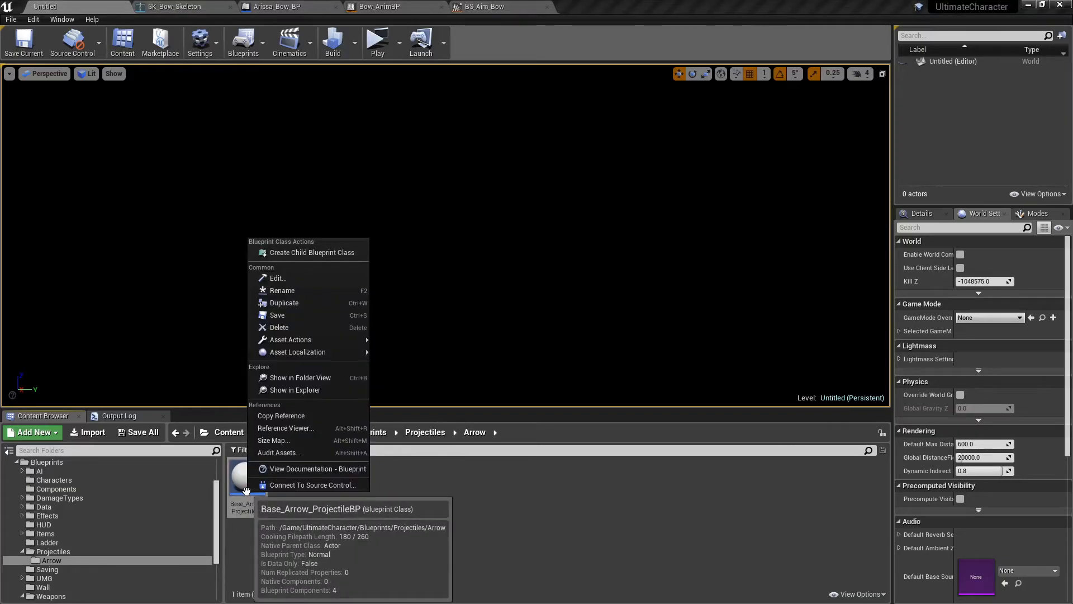
left_click(285, 258)
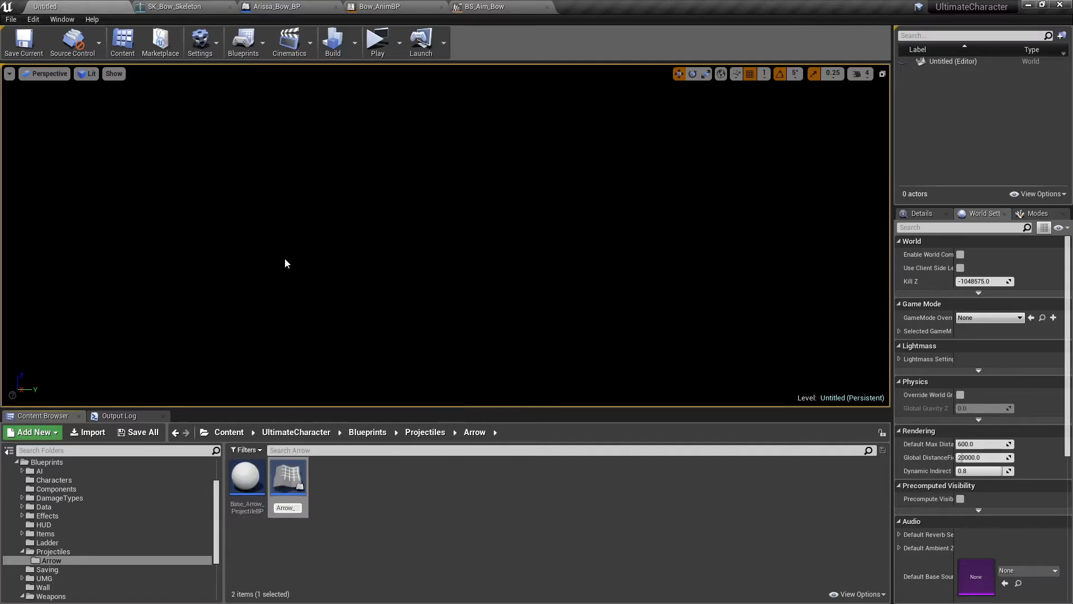
key("Return")
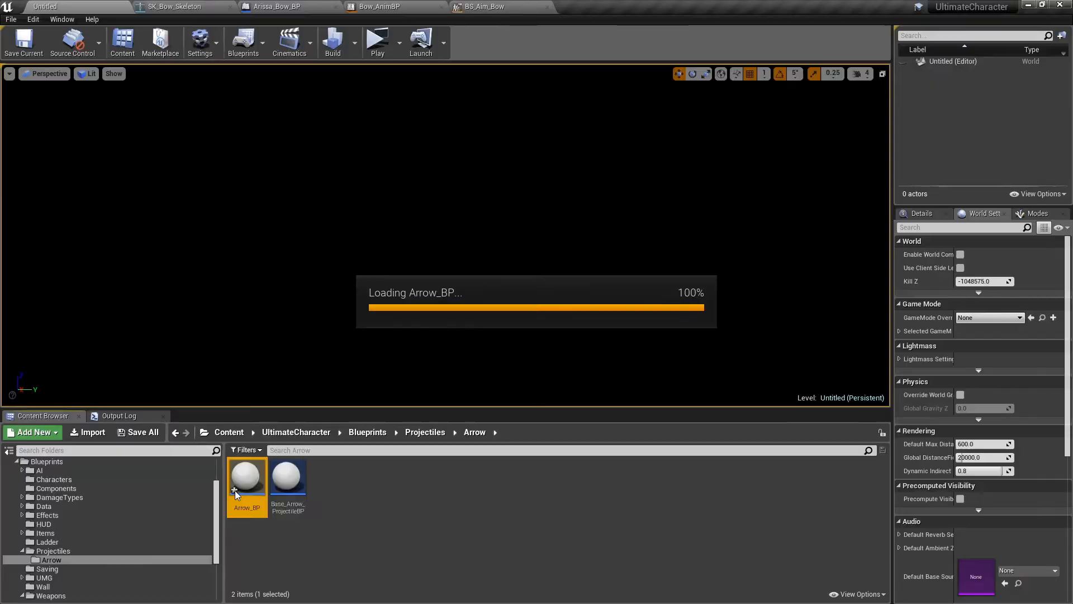
- Open Arrow_BP in the full blueprint editor and set the Collision component's sphere radius to 3
left_click(466, 84)
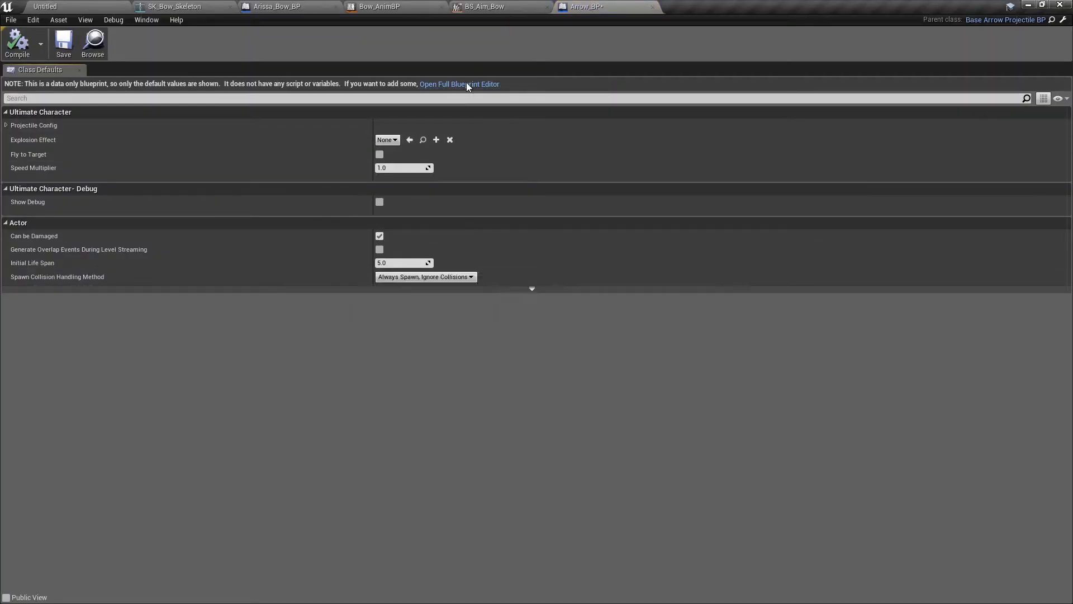
left_click(256, 74)
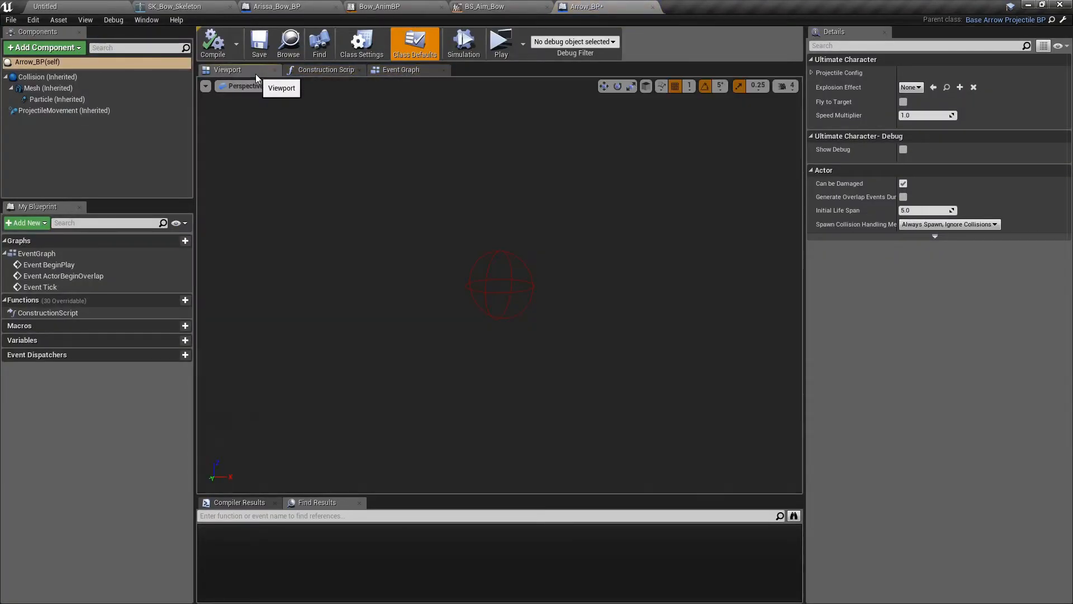
left_click(98, 76)
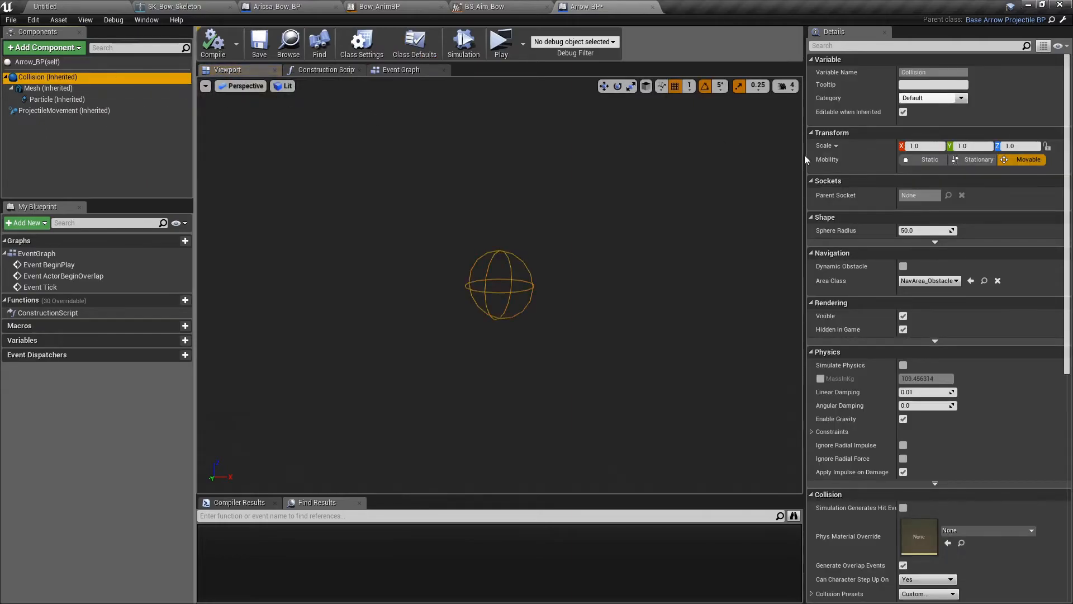
left_click(905, 230)
type("3")
key("Return")
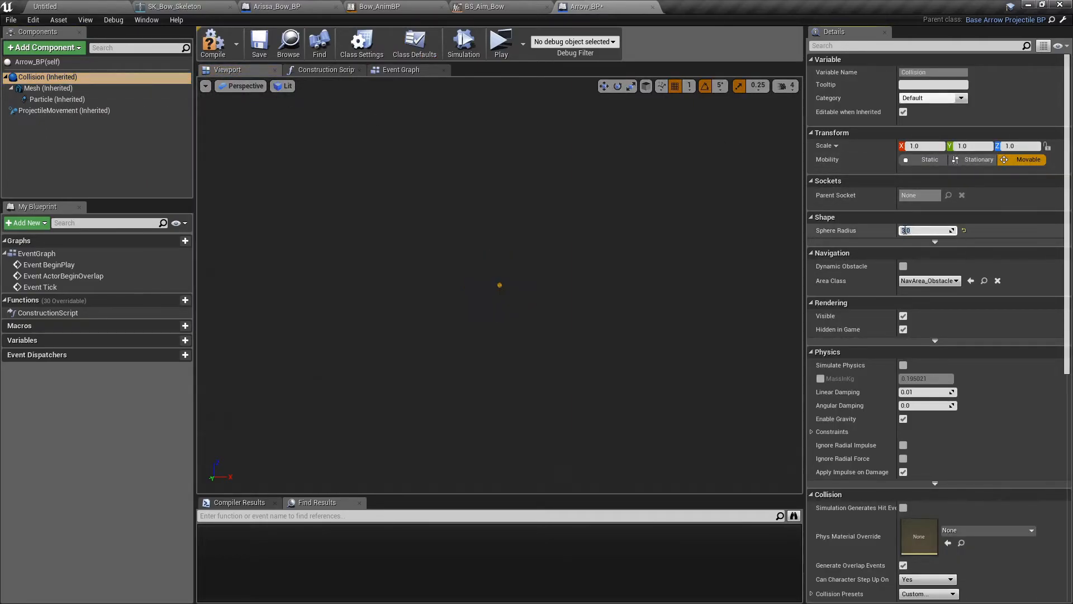
- Assign the SM_Arrow static mesh to Arrow_BP's inherited Mesh component
left_click(48, 88)
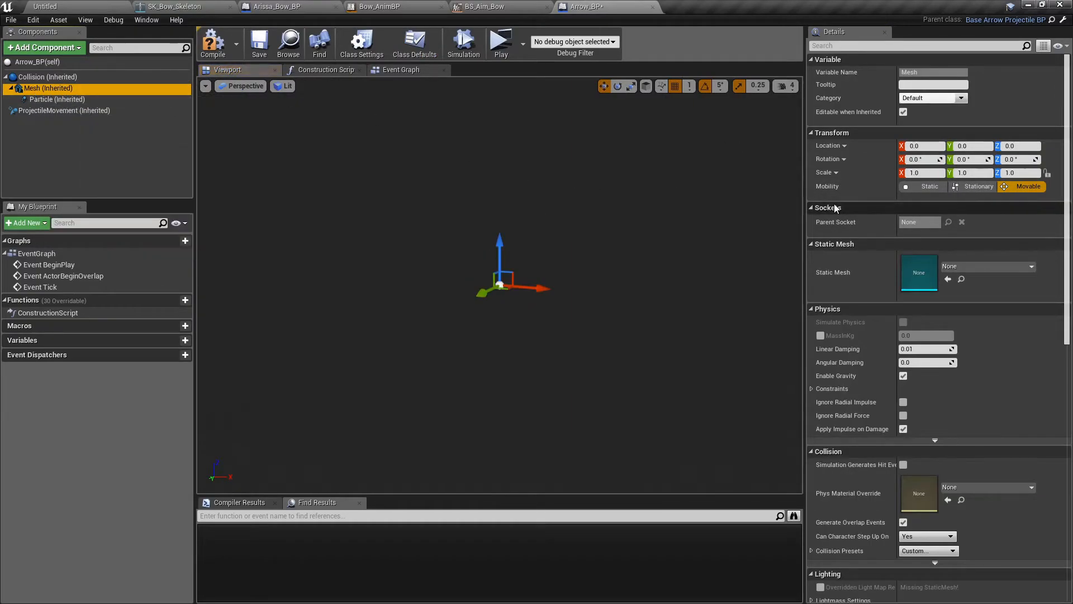
left_click(966, 266)
left_click(954, 370)
key("w")
right_click_drag(669, 369, 643, 344)
key("w")
key("s")
- Open the SM_Arrow mesh asset, display its simple collision, review the available collision shapes, and close the asset
left_click(961, 279)
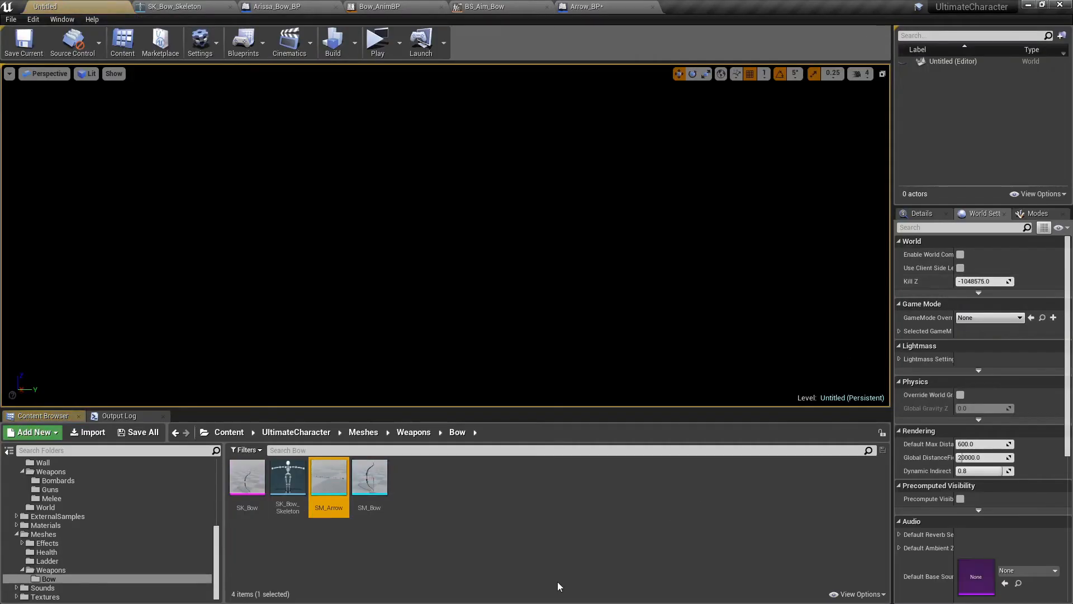
double_click(326, 490)
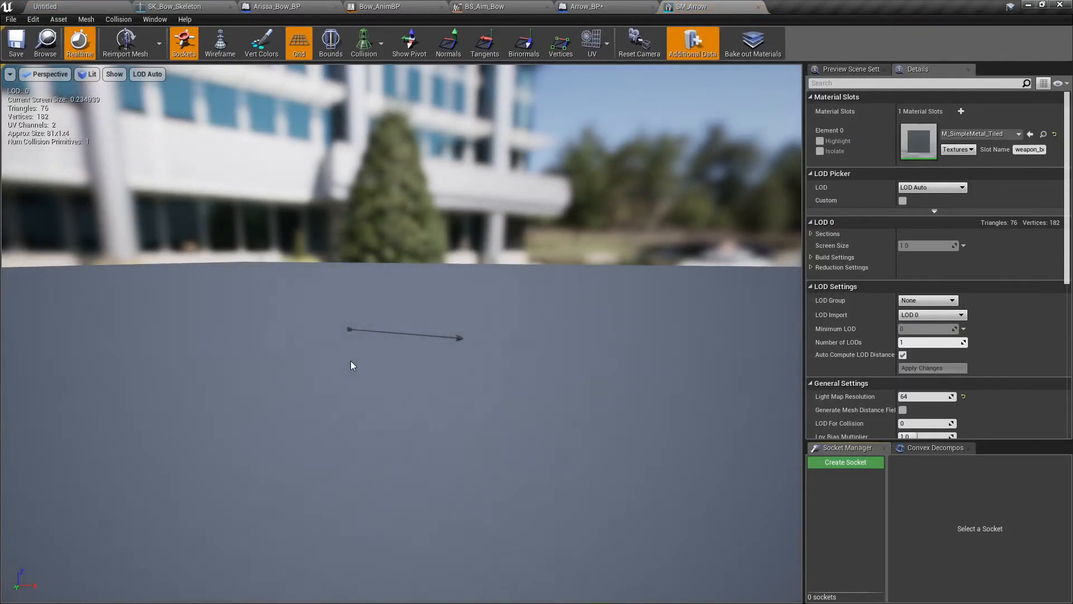
left_click(365, 51)
left_click(368, 74)
left_click_drag(403, 377, 394, 342)
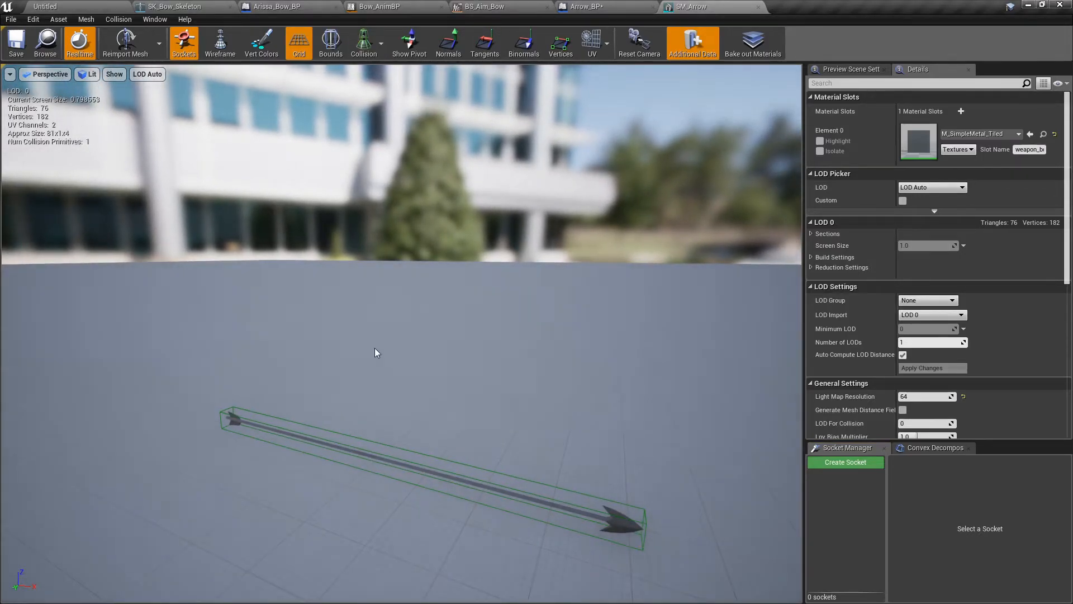
left_click(119, 19)
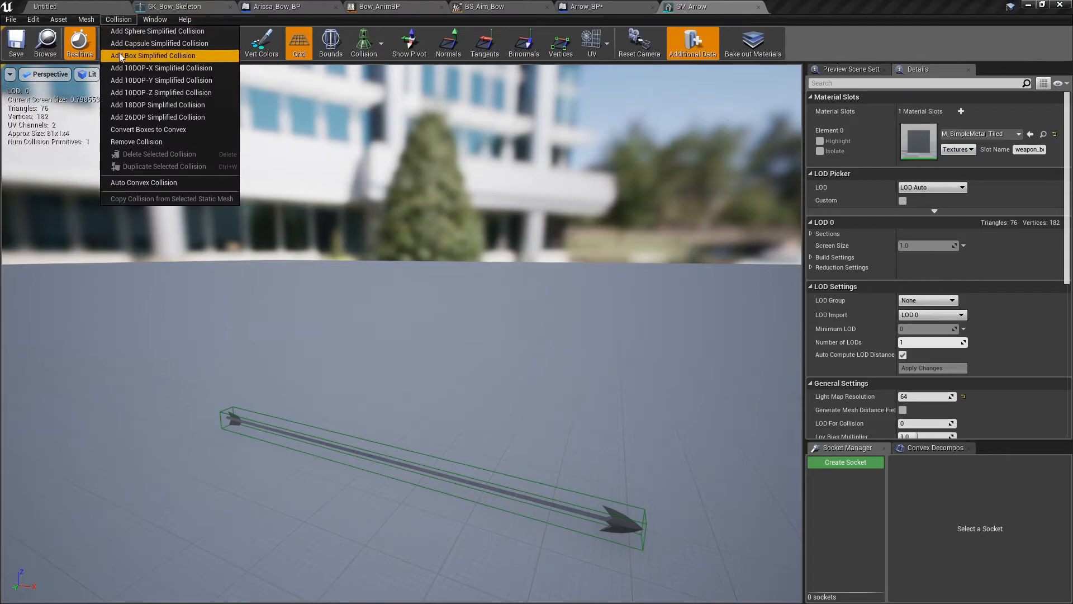
left_click(492, 318)
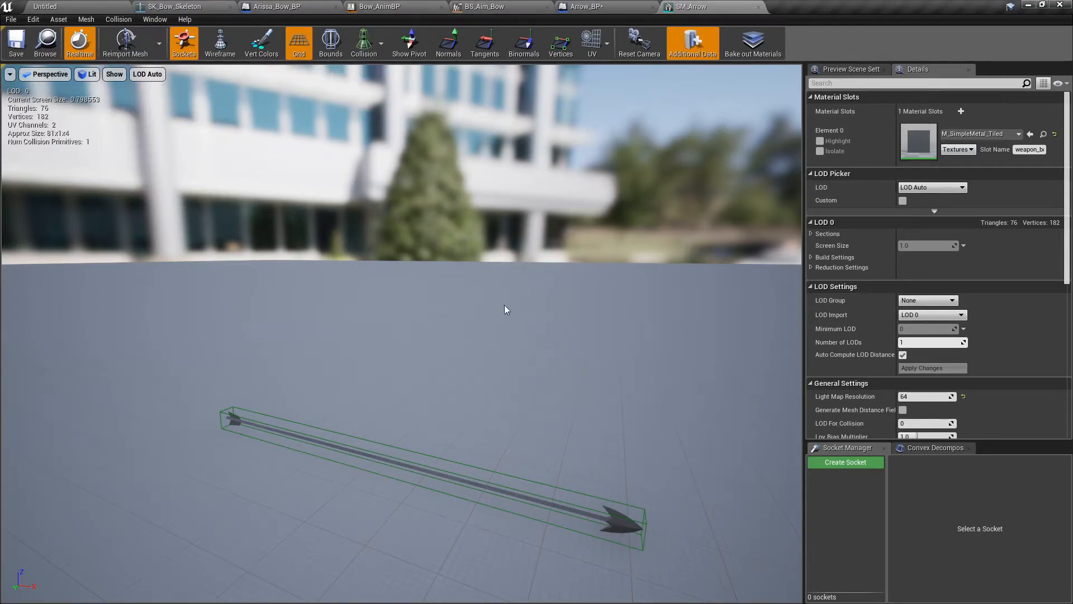
middle_click(707, 5)
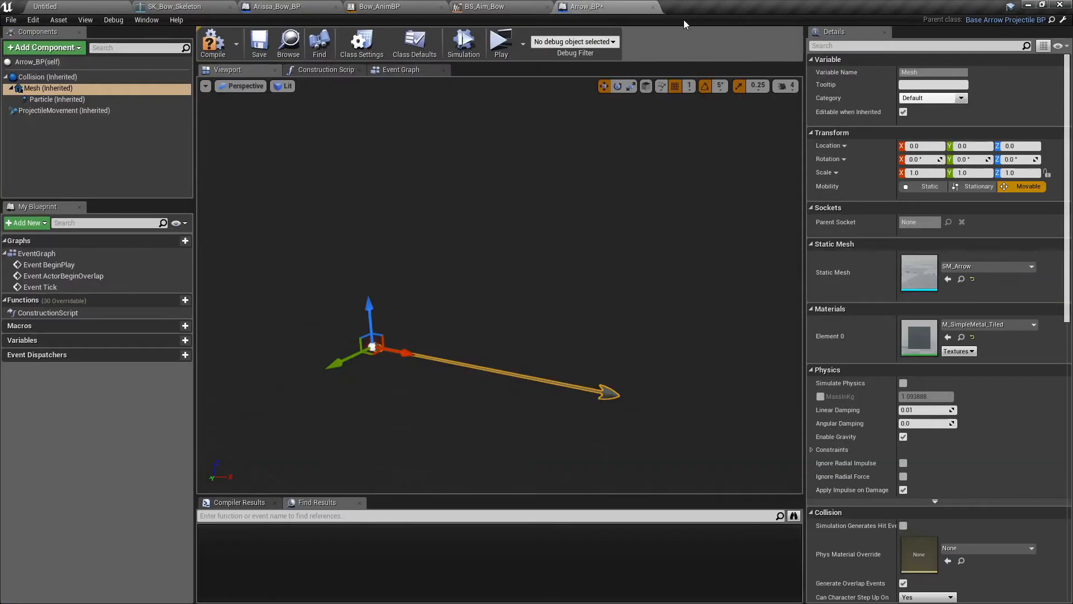
- Set the Particle component's template to P_Arrow, and compile and save Arrow_BP
left_click(70, 99)
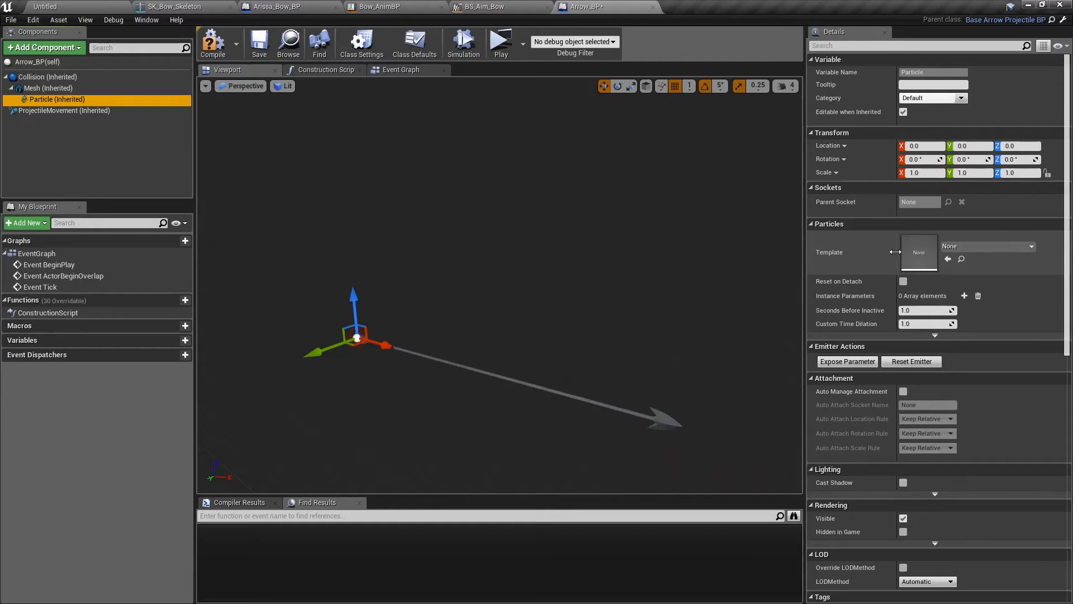
left_click(956, 246)
left_click(957, 353)
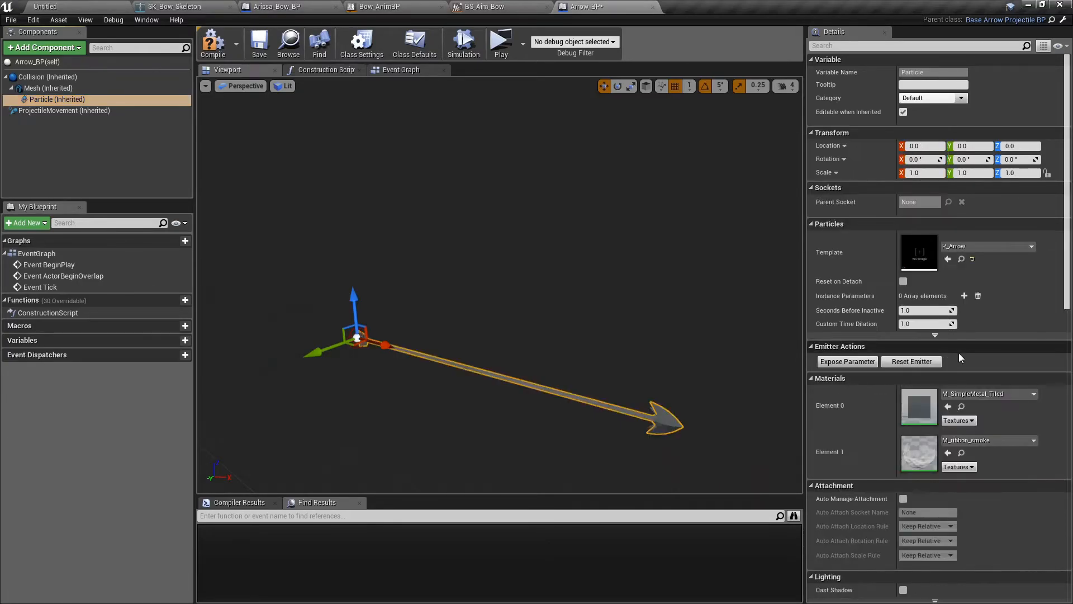
left_click(212, 47)
left_click(259, 44)
- Set Arissa_Bow_BP's Projectile Class to Arrow_BP, compile and save the blueprint, and return to the level editor
left_click(285, 6)
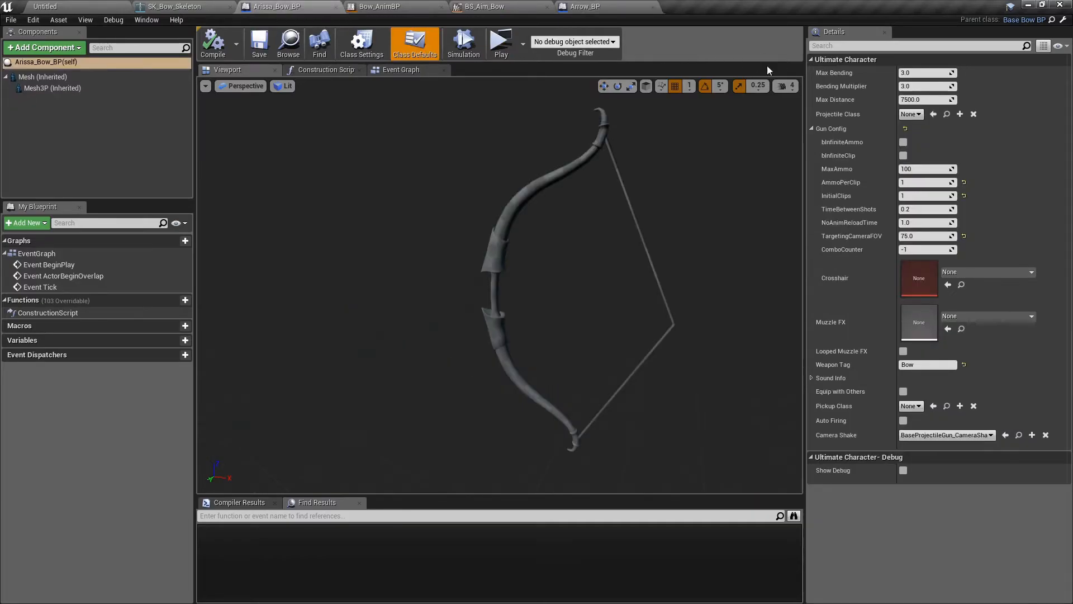
left_click(910, 114)
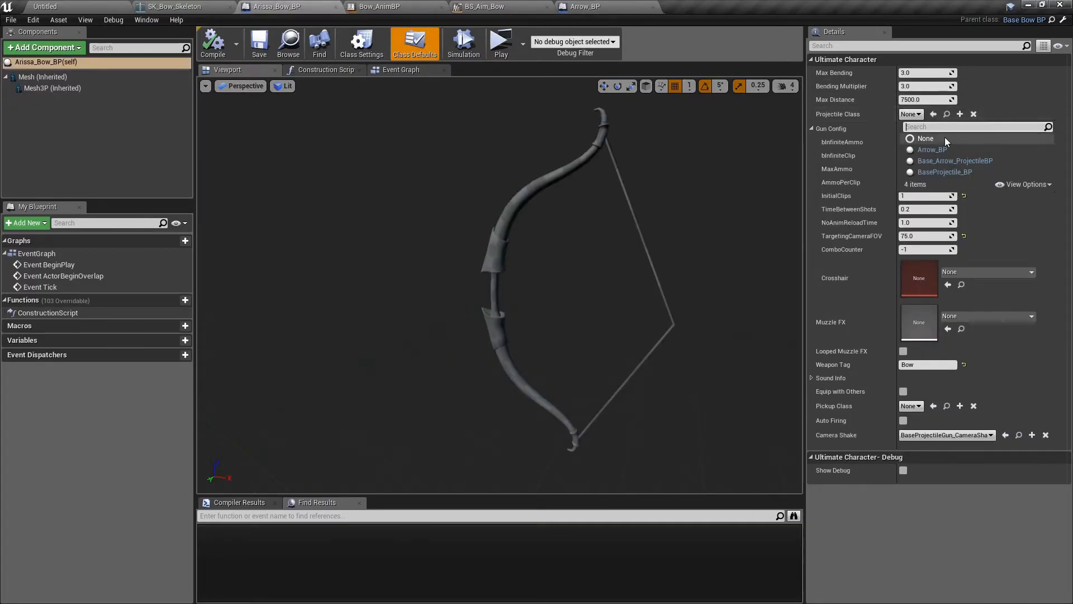
left_click(950, 151)
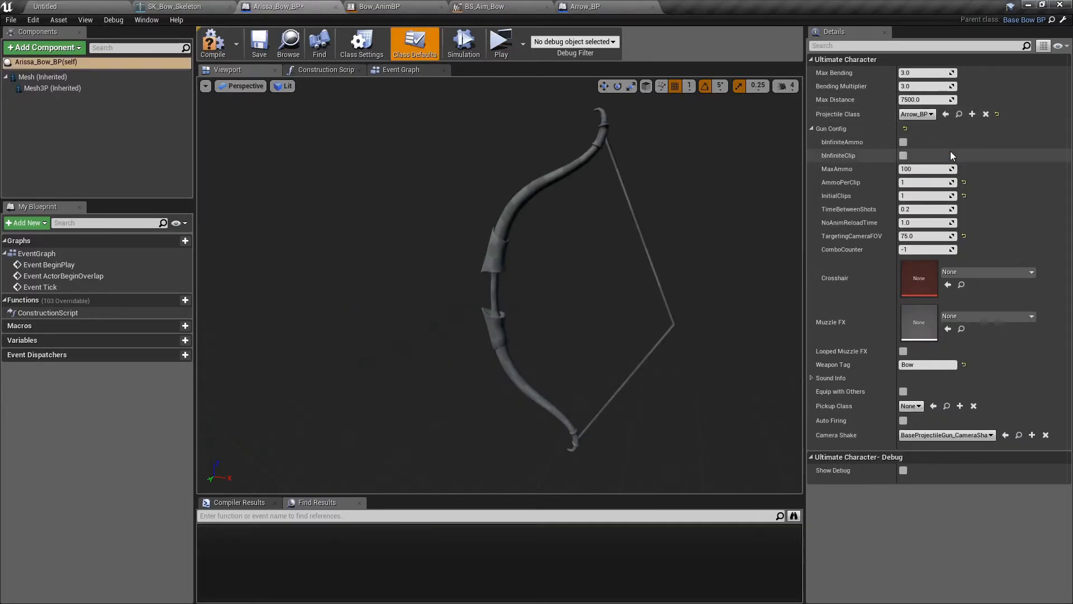
left_click(224, 55)
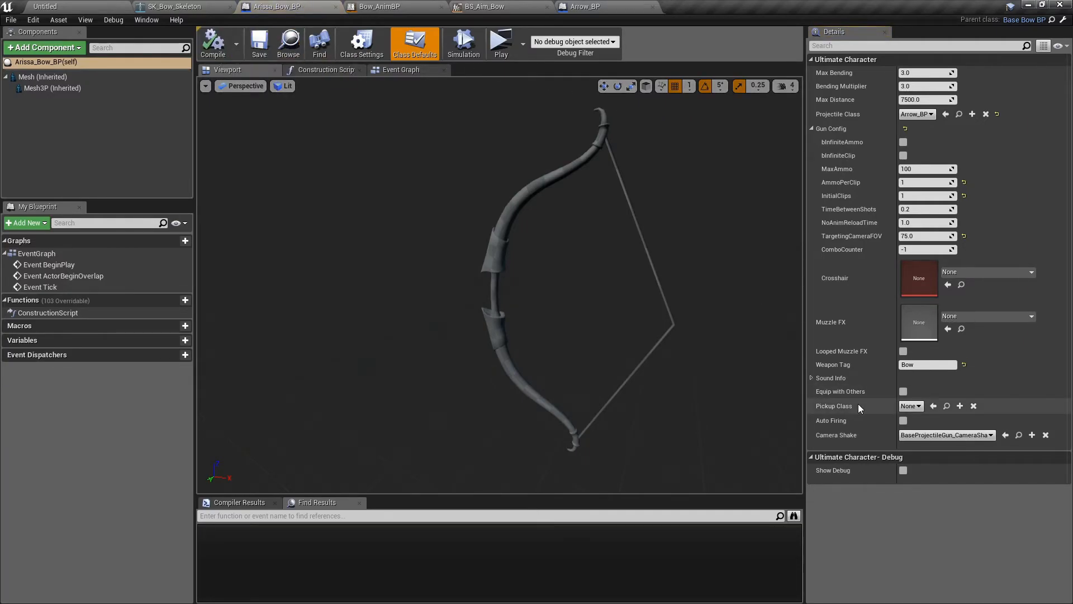
left_click(109, 3)
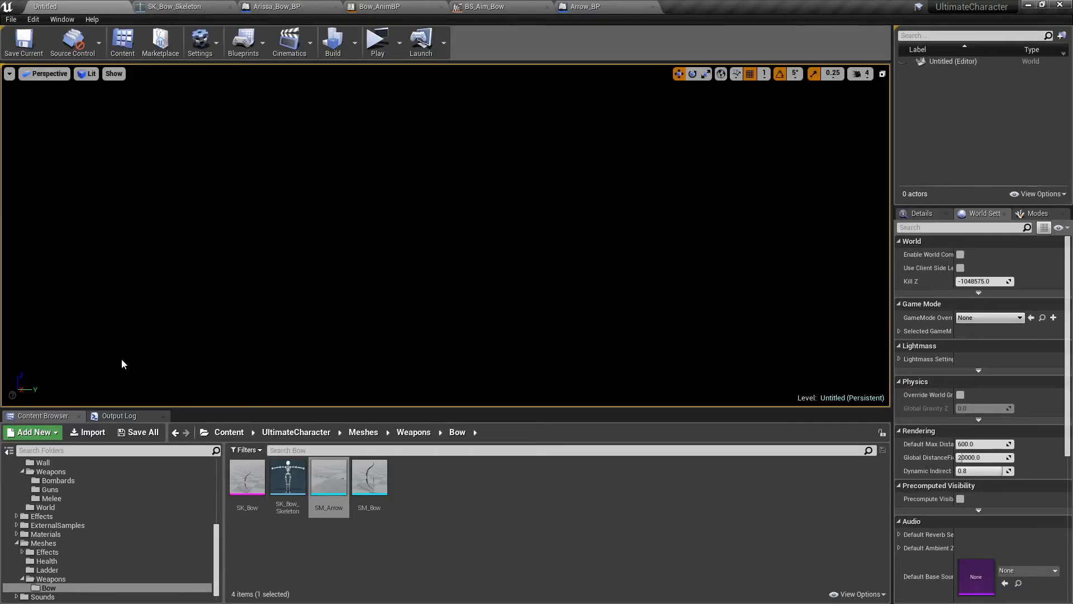
- Create a child Blueprint of Base_WeaponPickupBP named Bow_Pickup_BP in the Blueprints/Items/Weapons folder
scroll(83, 569, "up", 5)
scroll(83, 569, "up", 1)
scroll(83, 566, "up", 4)
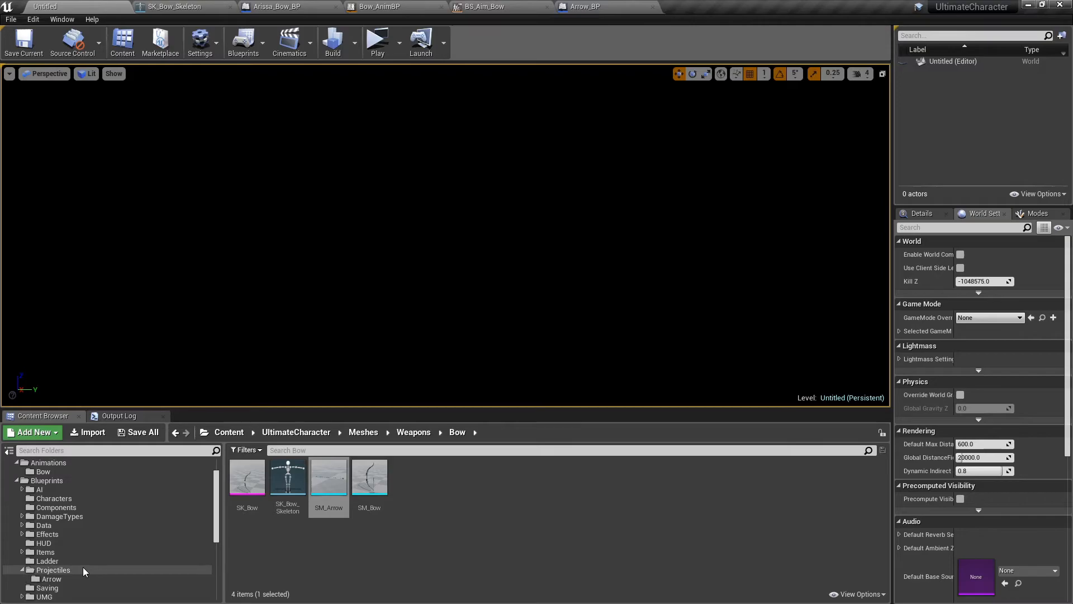
left_click(69, 581)
double_click(69, 582)
scroll(69, 581, "down", 3)
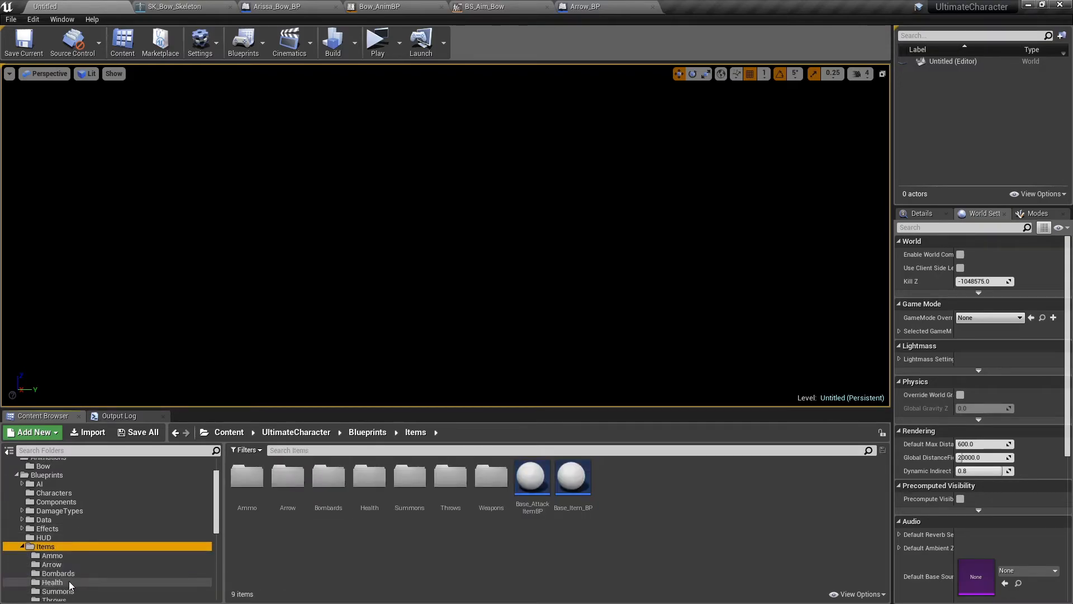
left_click(56, 591)
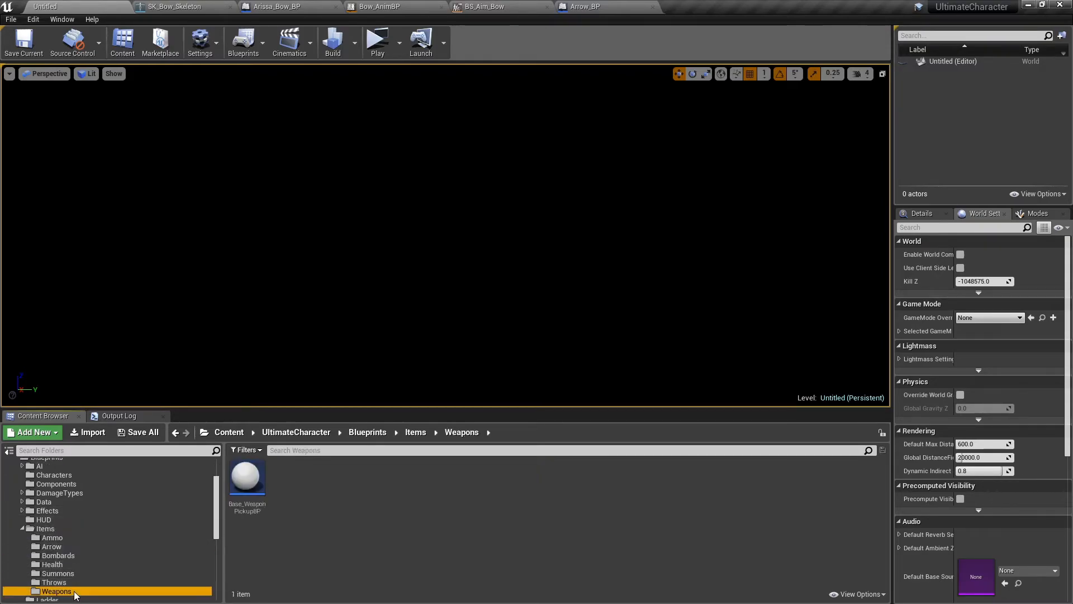
right_click(254, 495)
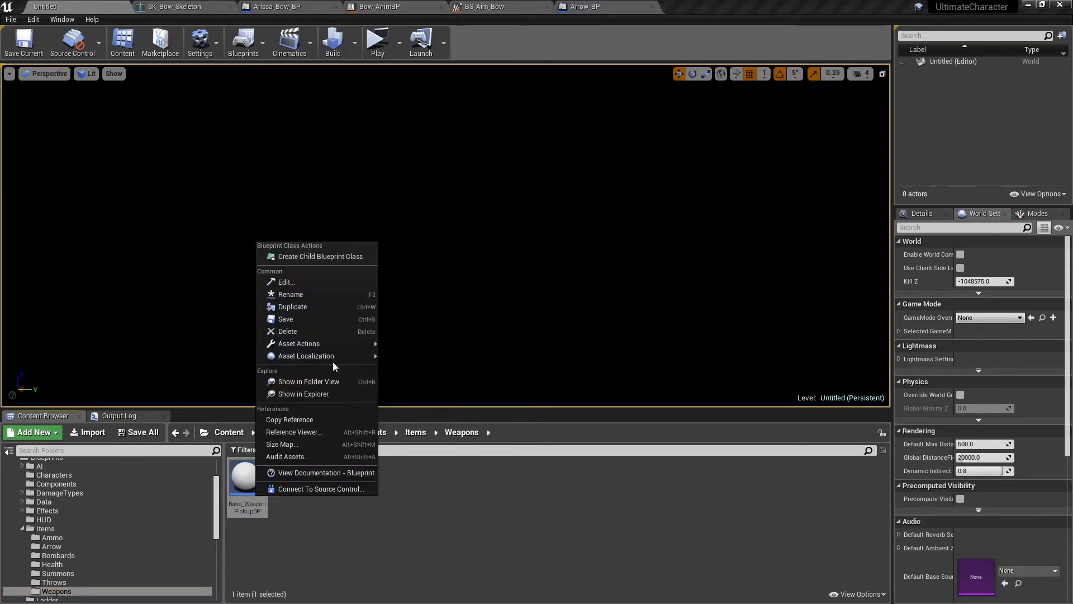
left_click(349, 257)
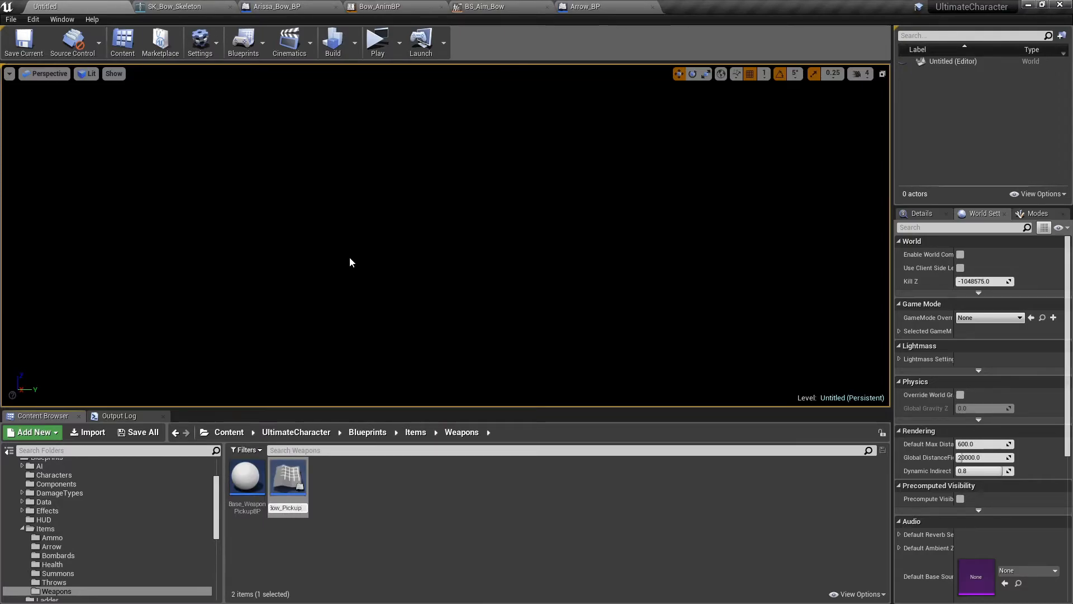
type("Bow_Pickup_BP")
key("Return")
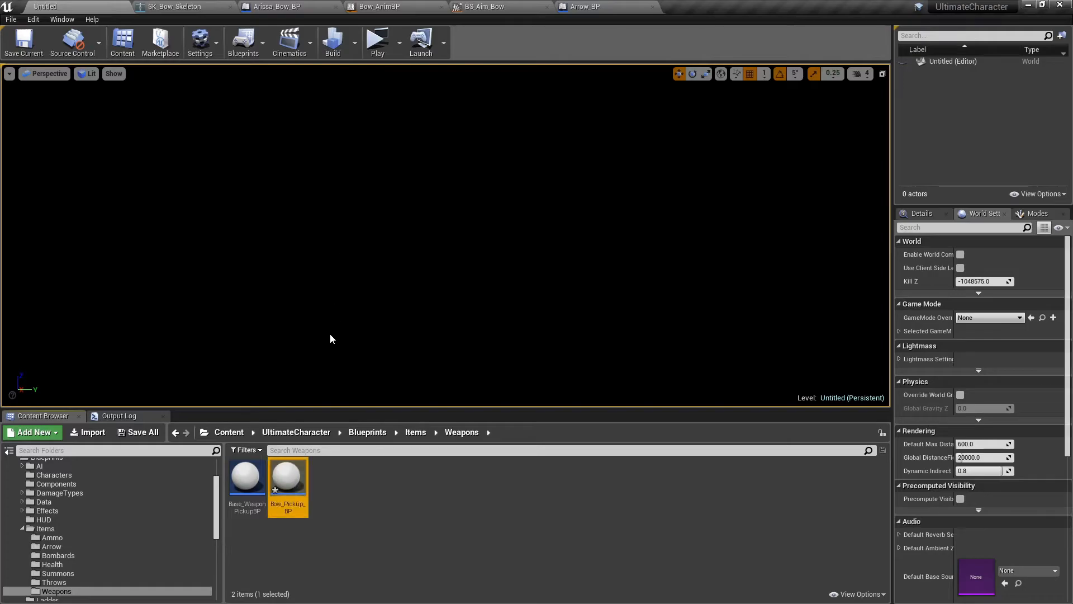
- Open Bow_Pickup_BP in the full Blueprint editor and assign SM_Bow as the inherited Mesh component's static mesh
double_click(282, 482)
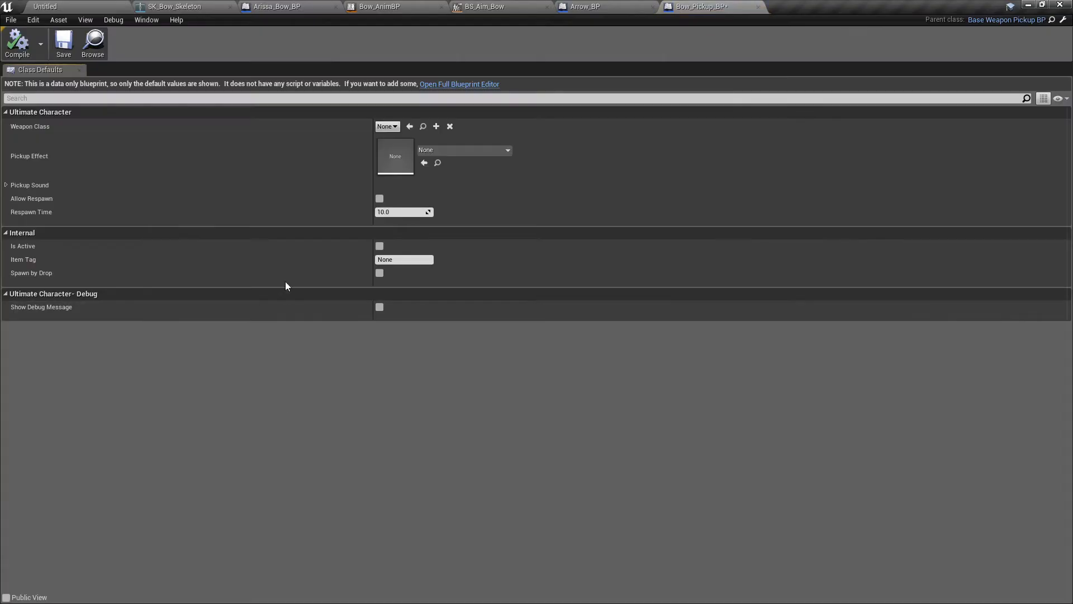
left_click(448, 85)
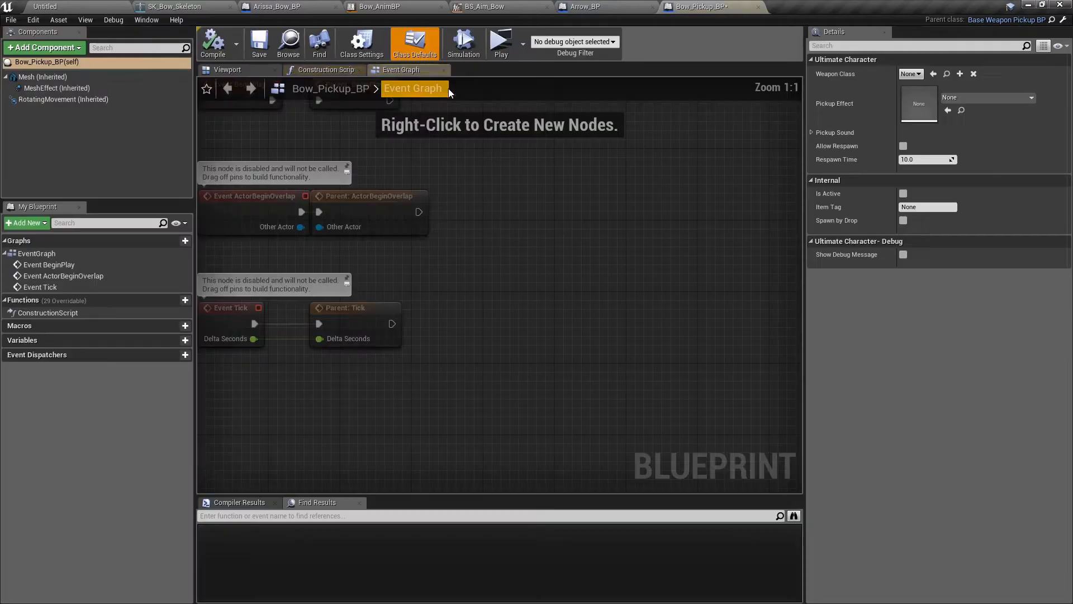
left_click(236, 74)
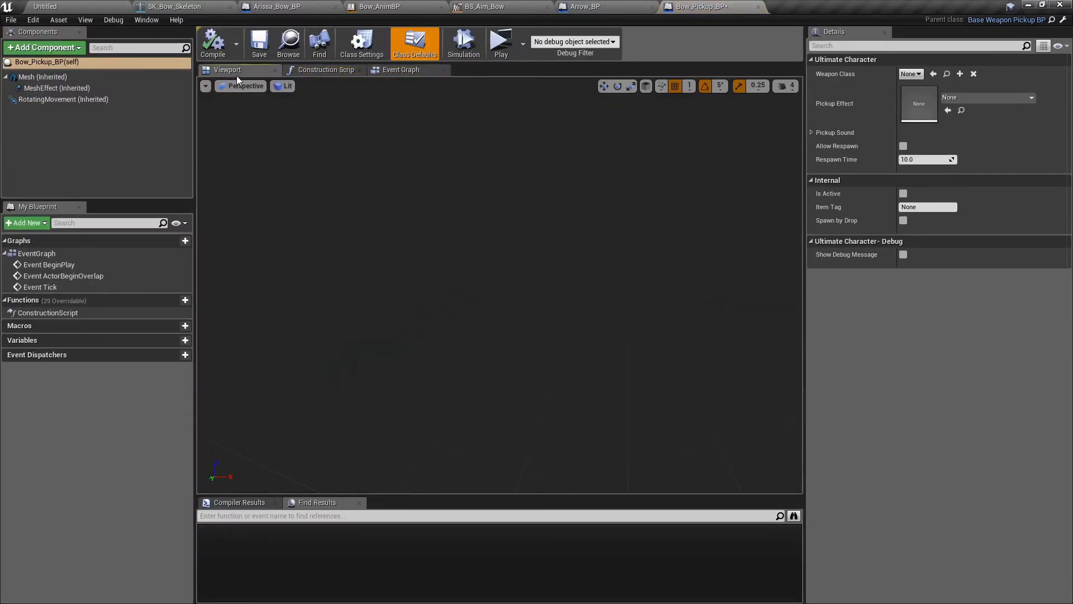
left_click(61, 78)
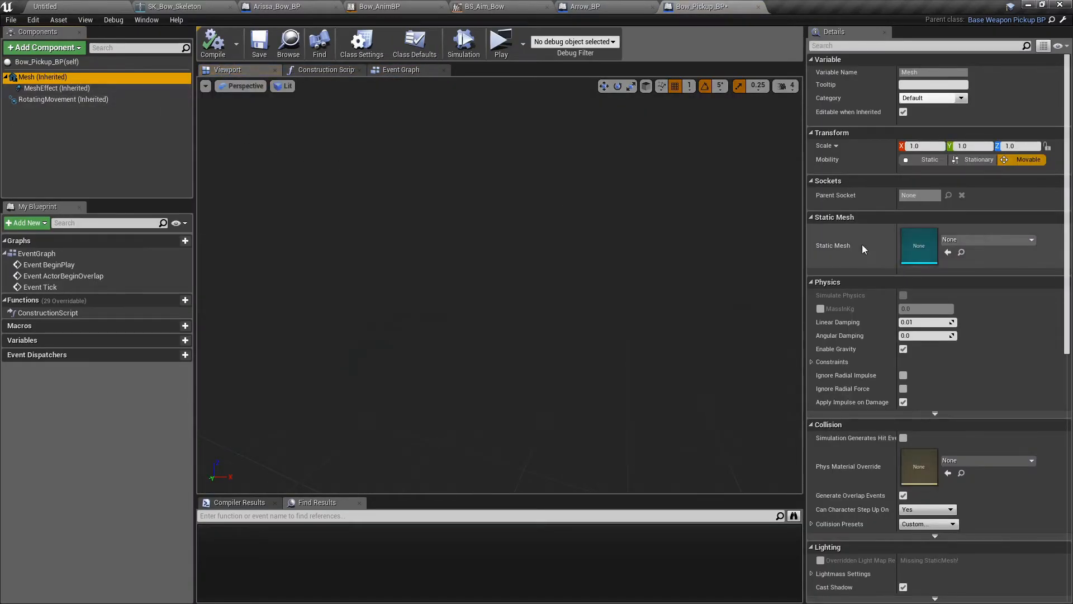
left_click(962, 240)
left_click(977, 400)
mouse_move(636, 256)
right_mouse_down()
mouse_move(665, 252)
mouse_move(636, 256)
right_mouse_up()
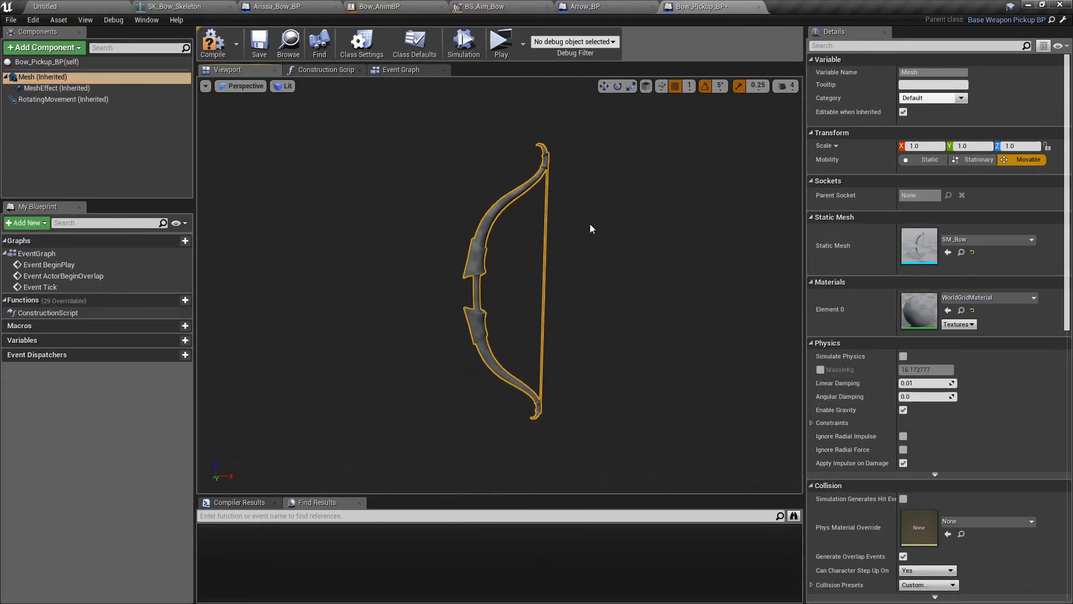
- Set Bow_Pickup_BP's default Weapon Class to Arissa_Bow_BP and save the Blueprint
left_click(415, 45)
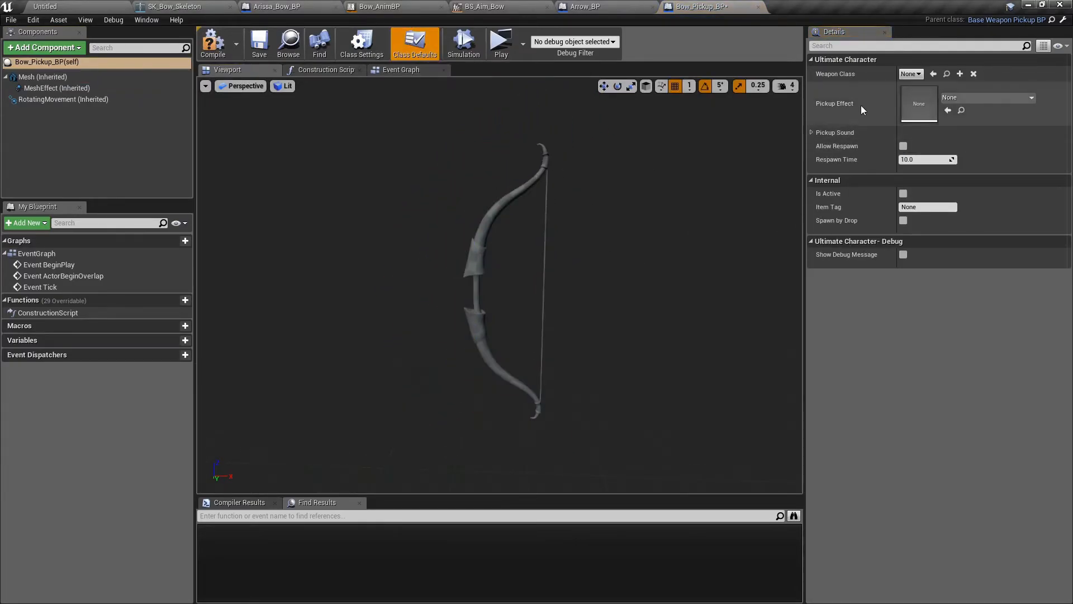
left_click(909, 74)
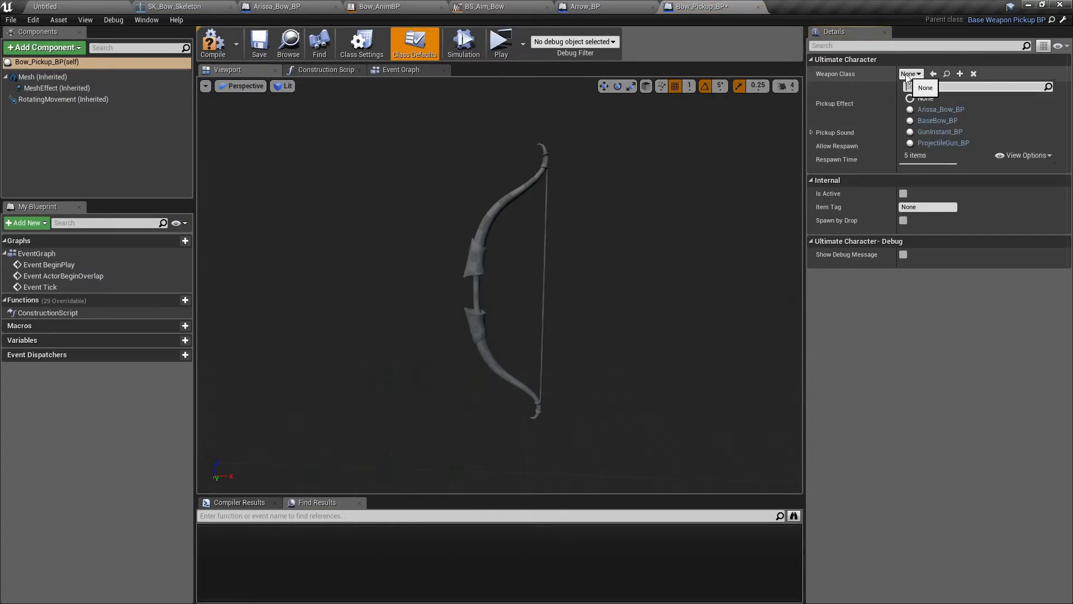
left_click(931, 109)
left_click(259, 43)
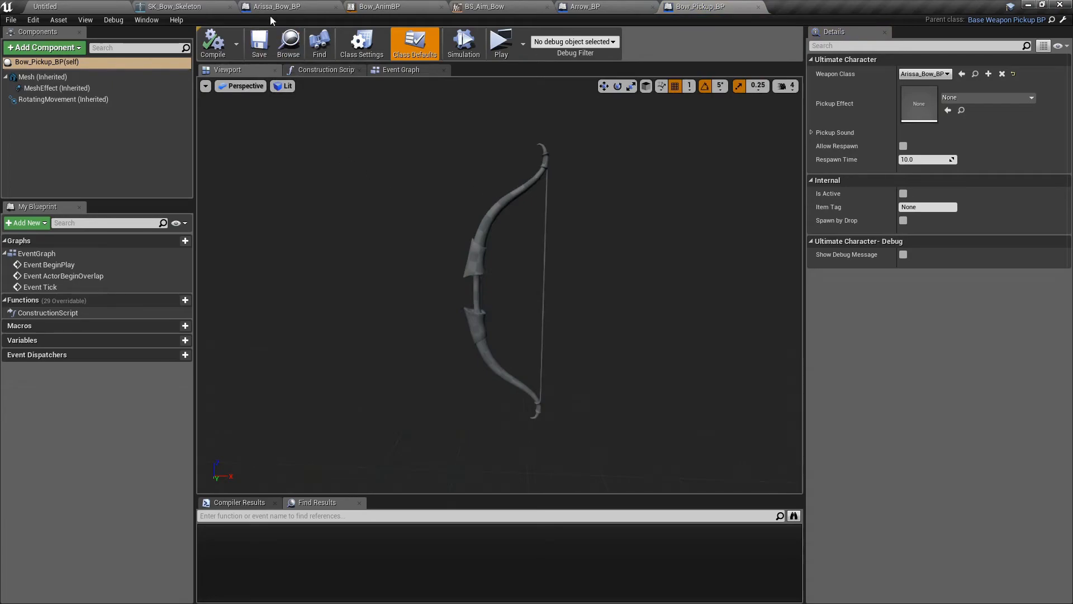
- Set the Pickup Class in Arissa_Bow_BP to Bow_Pickup_BP and save the Blueprint
left_click(274, 6)
left_click(910, 406)
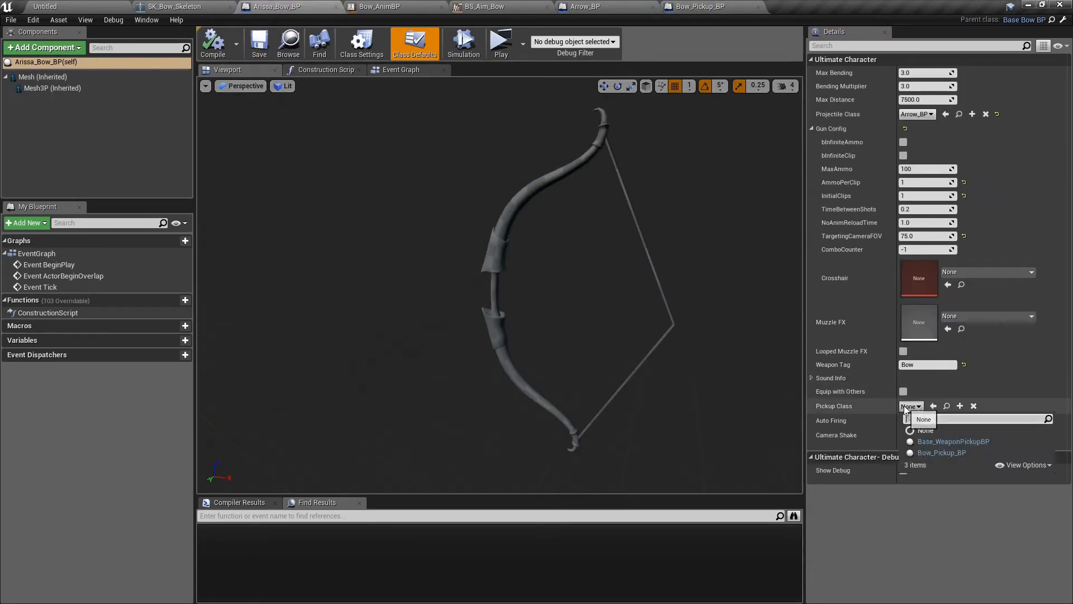
left_click(943, 452)
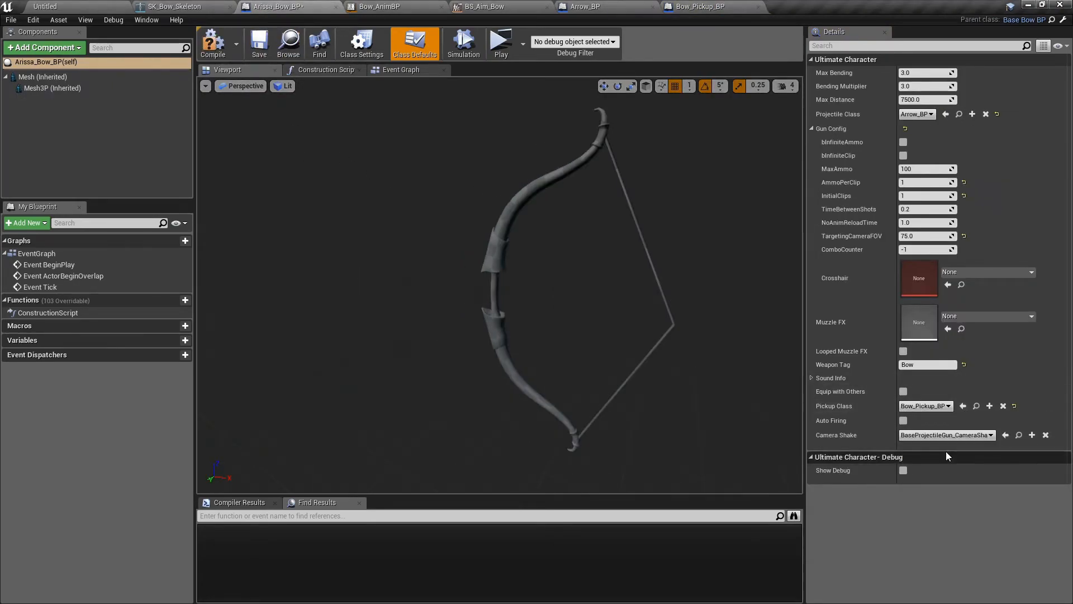
left_click(259, 50)
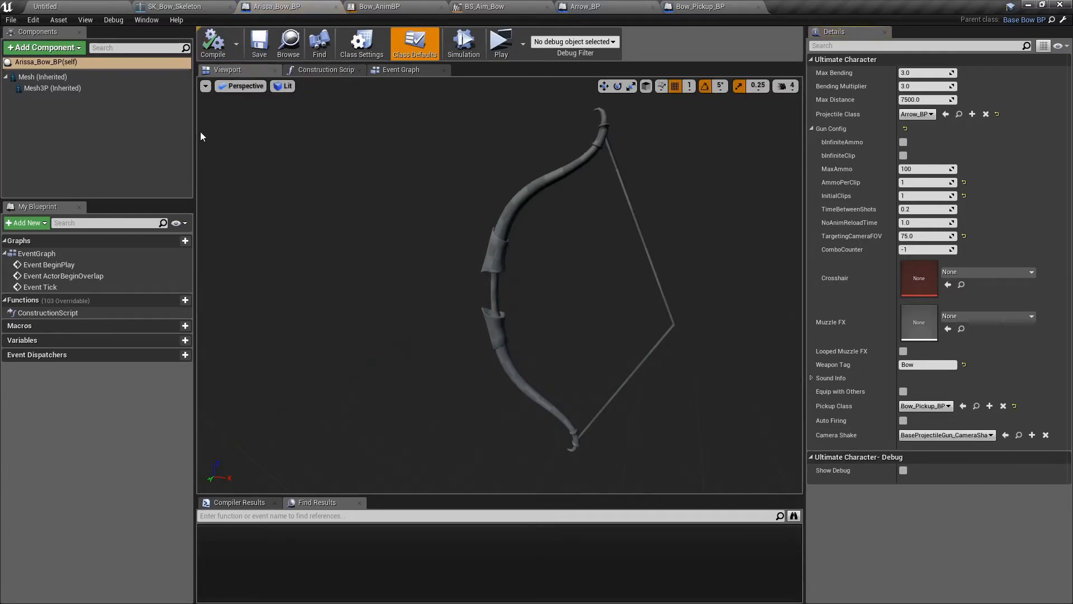
- Create a child Blueprint of Base_Arrow_ItemBP named Arrow_Pickup_BP in the Blueprints/Items/Arrow folder
left_click(63, 5)
left_click(70, 545)
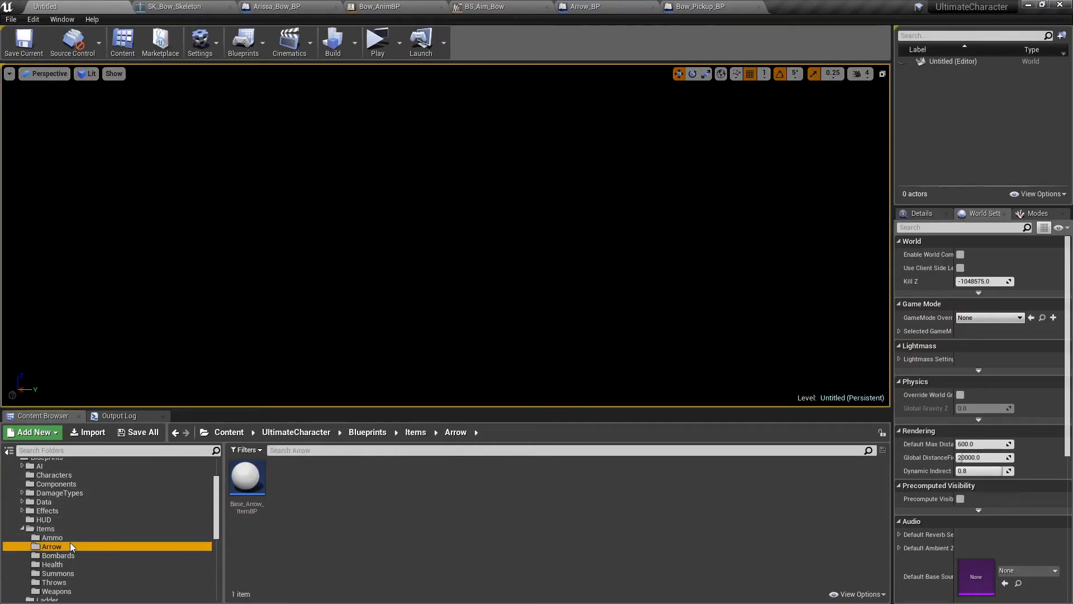
right_click(241, 497)
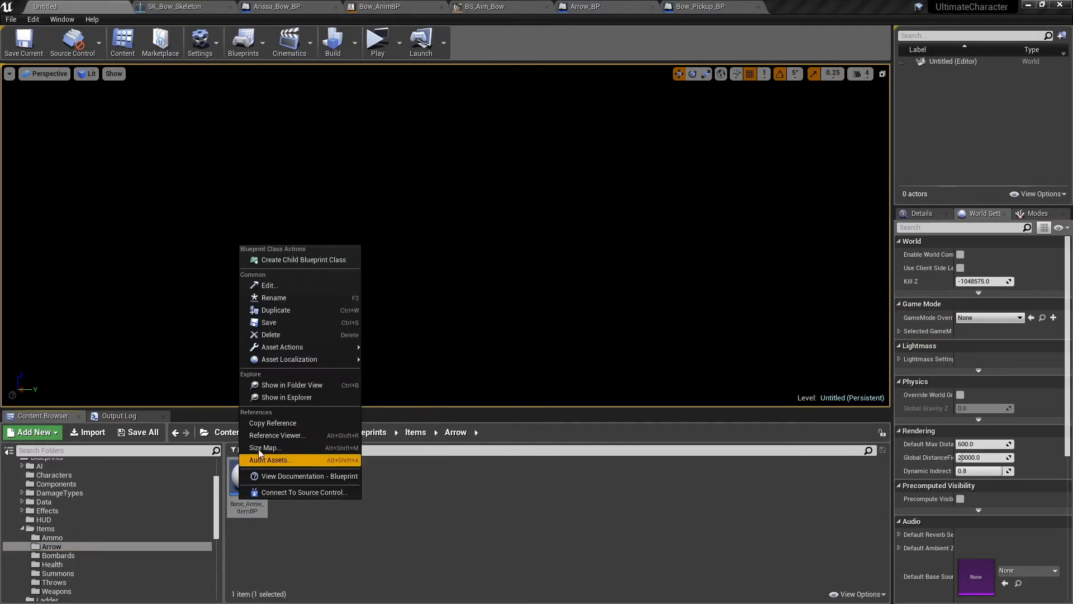
left_click(311, 260)
type("Ar")
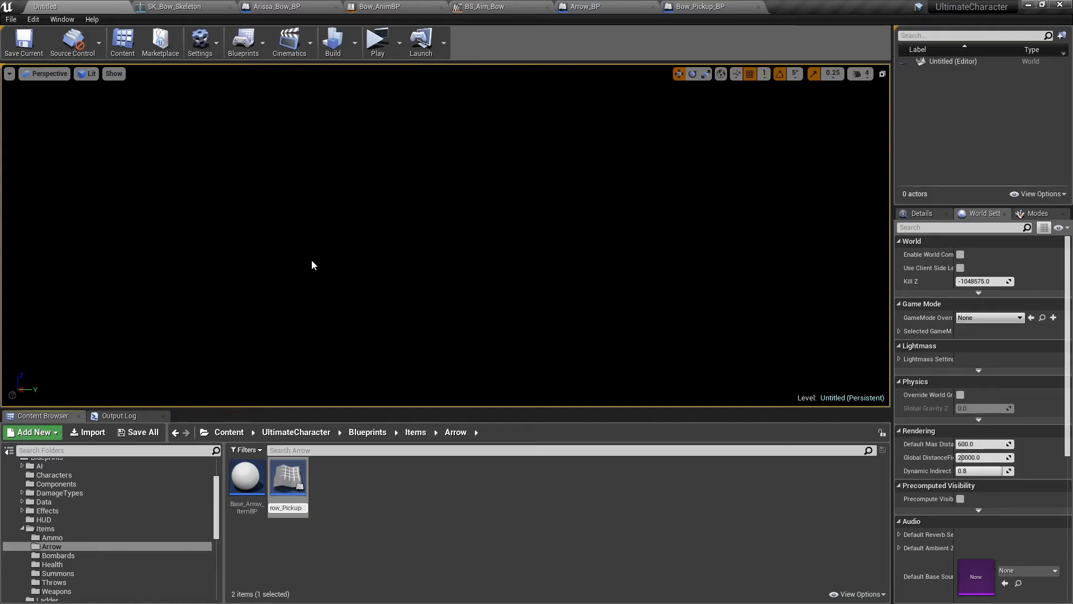
type("row_Pickup_BP")
key("Return")
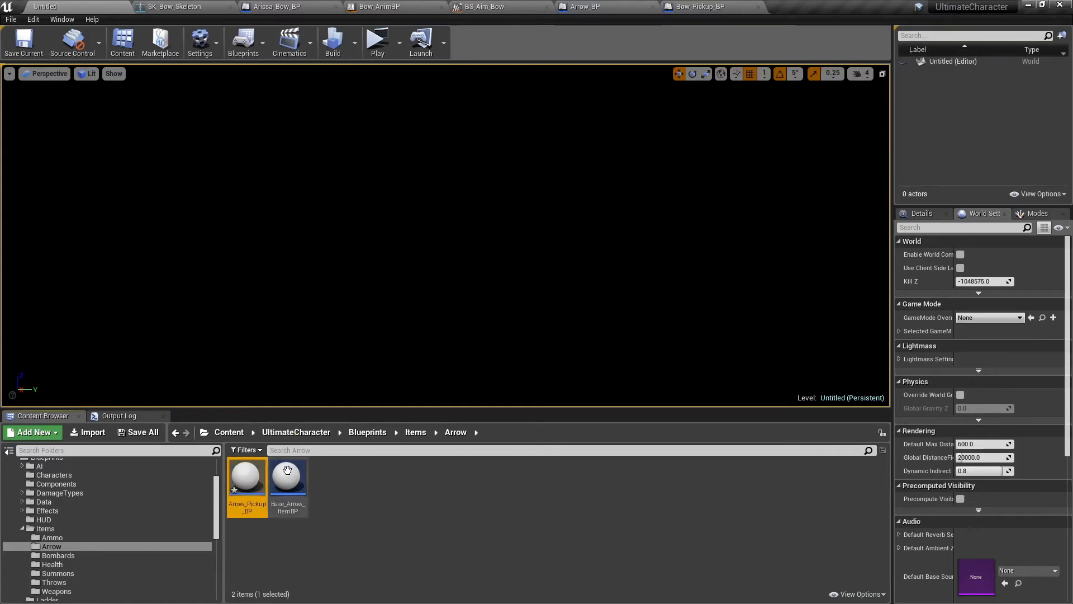
- Open Arrow_Pickup_BP in the full Blueprint editor and assign SM_Arrow as the inherited Mesh component's static mesh
double_click(236, 491)
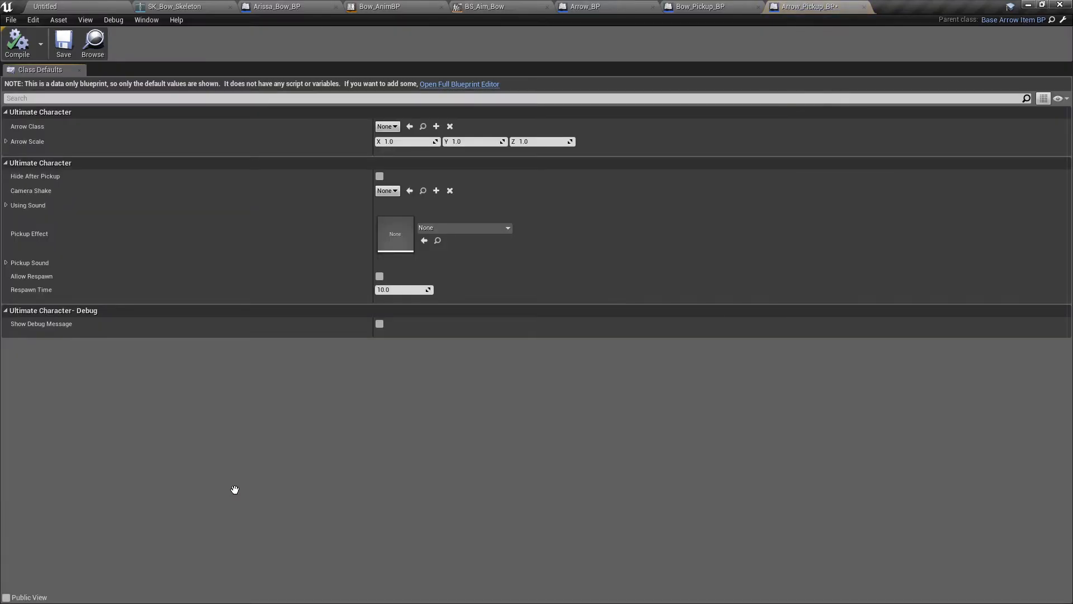
left_click(444, 86)
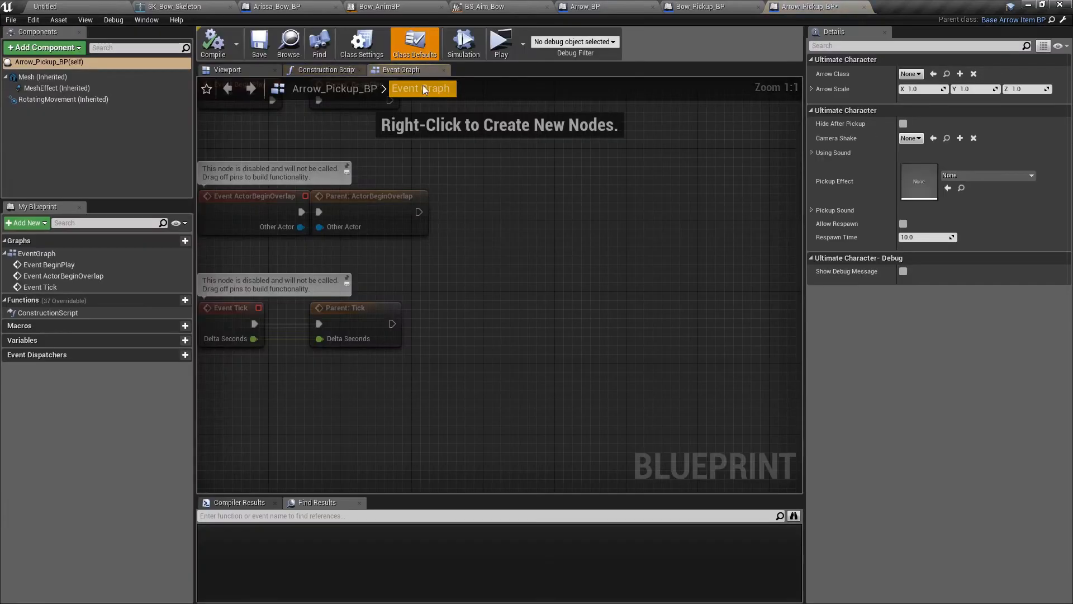
left_click(245, 68)
left_click(38, 77)
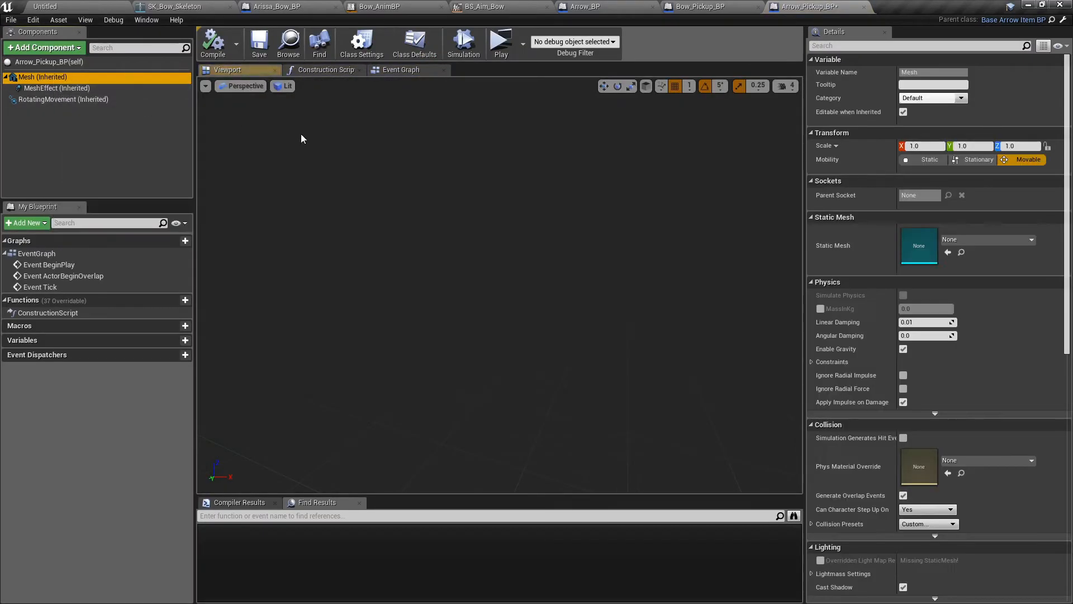
left_click(961, 240)
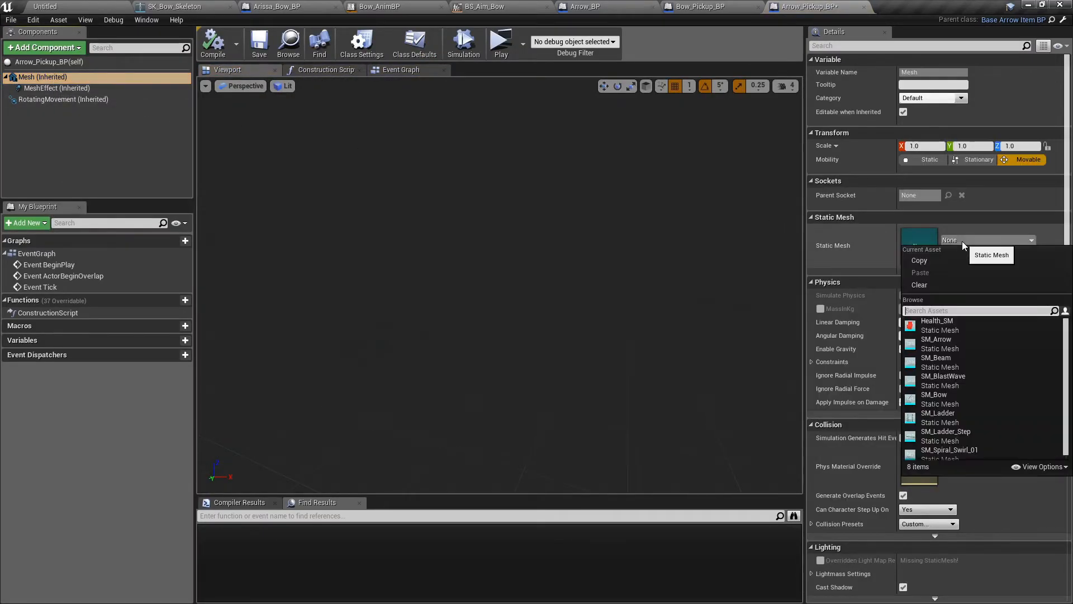
left_click(952, 341)
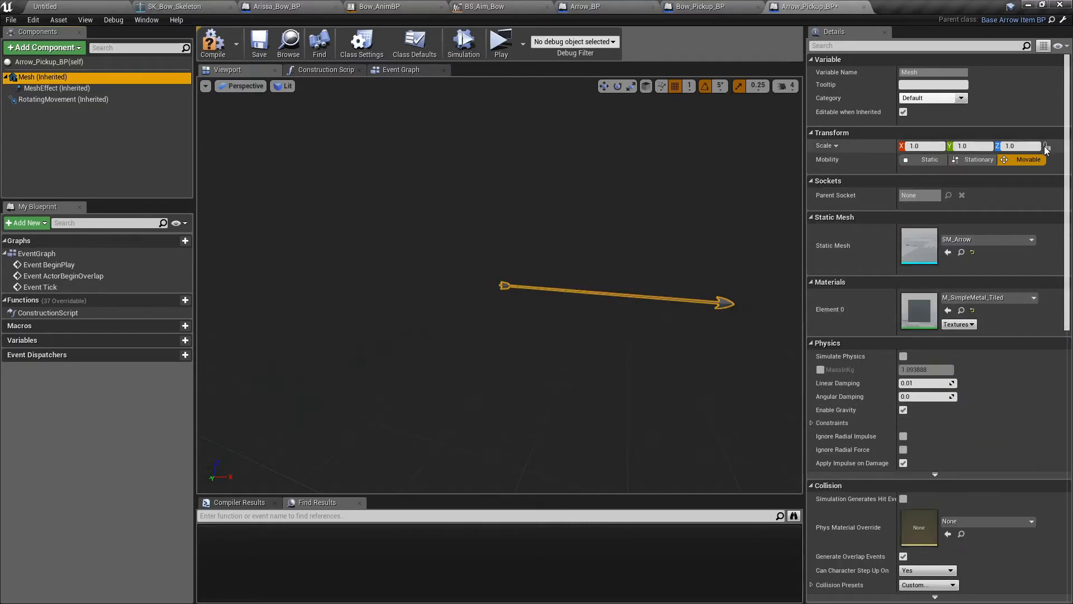
- Scale the arrow pickup's Mesh component uniformly to 2.0 on X, Y and Z
left_click(1026, 147)
type("2")
key("Return")
mouse_move(491, 165)
right_mouse_down()
mouse_move(514, 160)
mouse_move(496, 170)
right_mouse_up()
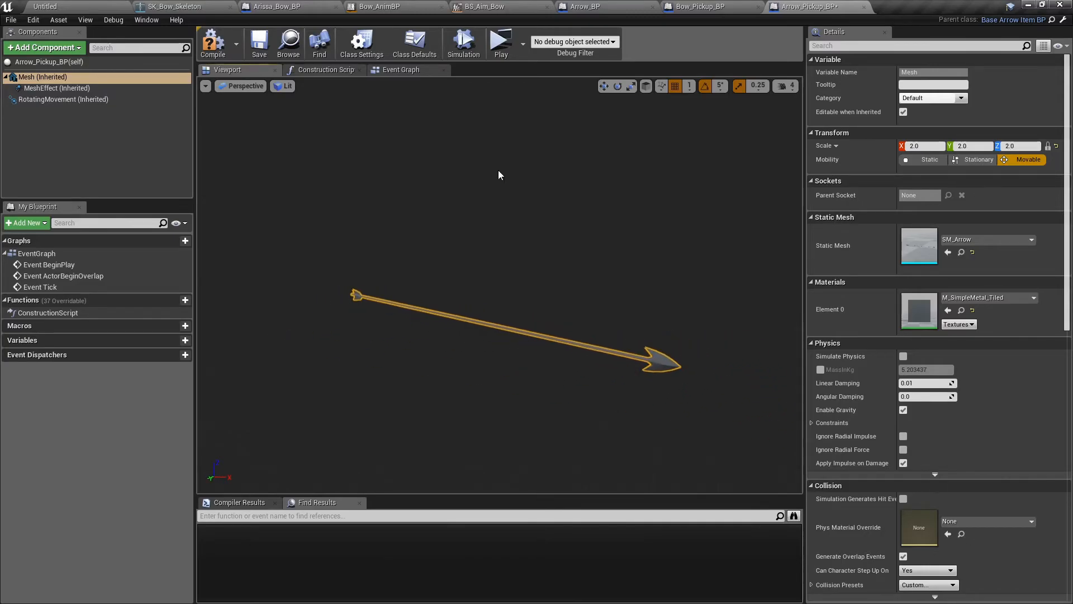
- Set Arrow_Pickup_BP's default Arrow Class to Arrow_BP and its Arrow Scale to 2.0 on all axes, compiling and saving the Blueprint
left_click(415, 44)
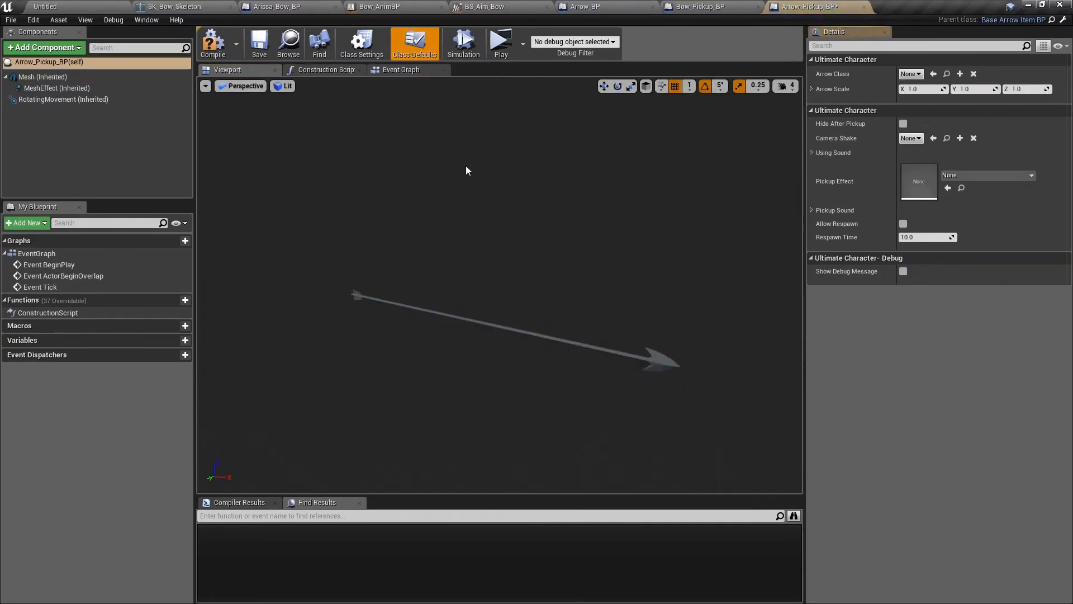
left_click(912, 74)
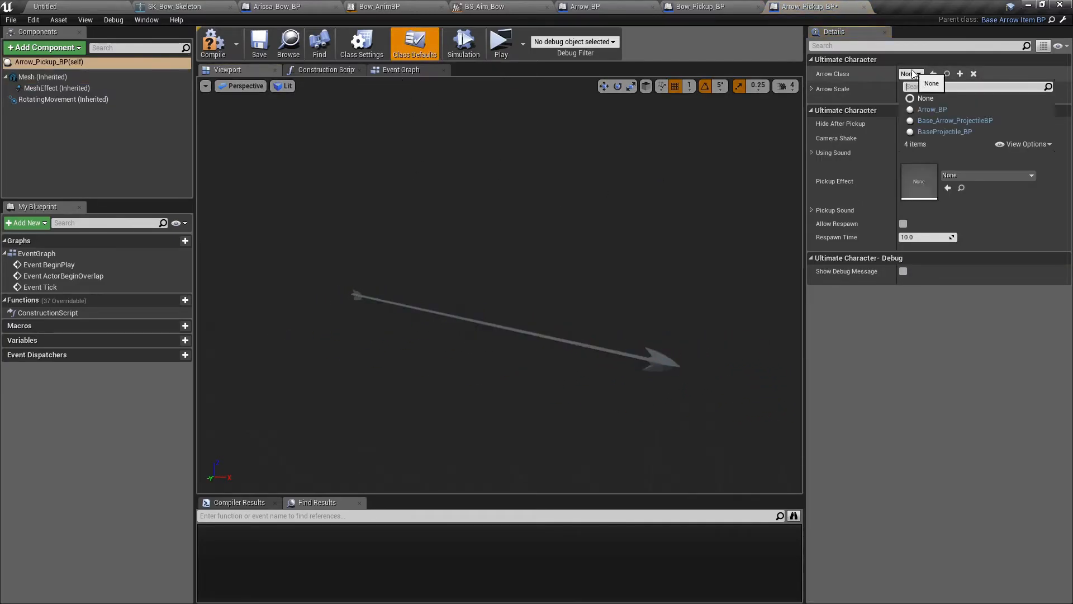
left_click(939, 109)
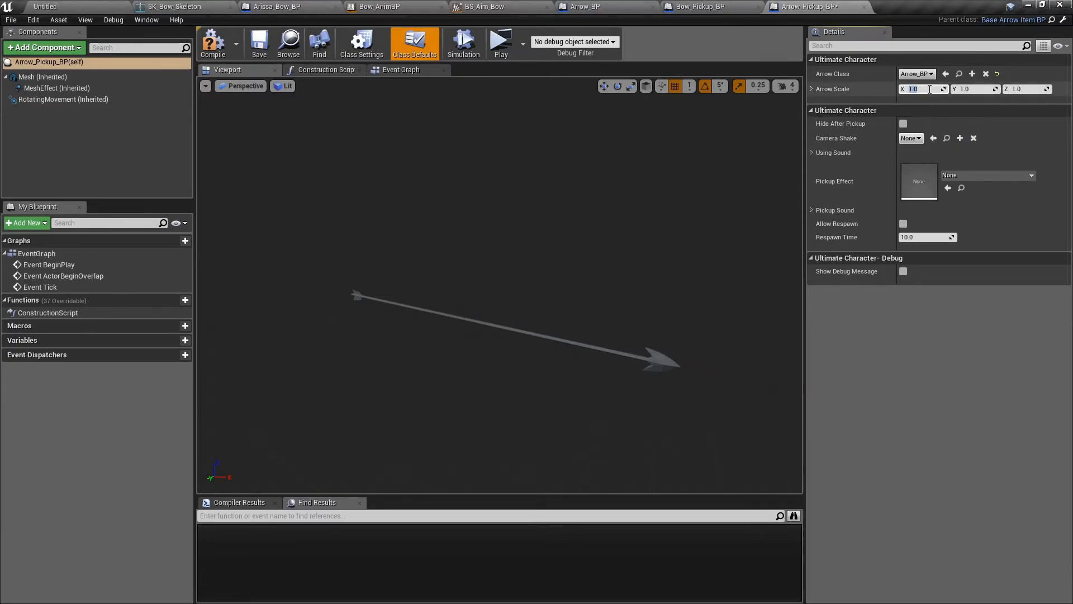
type("2")
key("Tab")
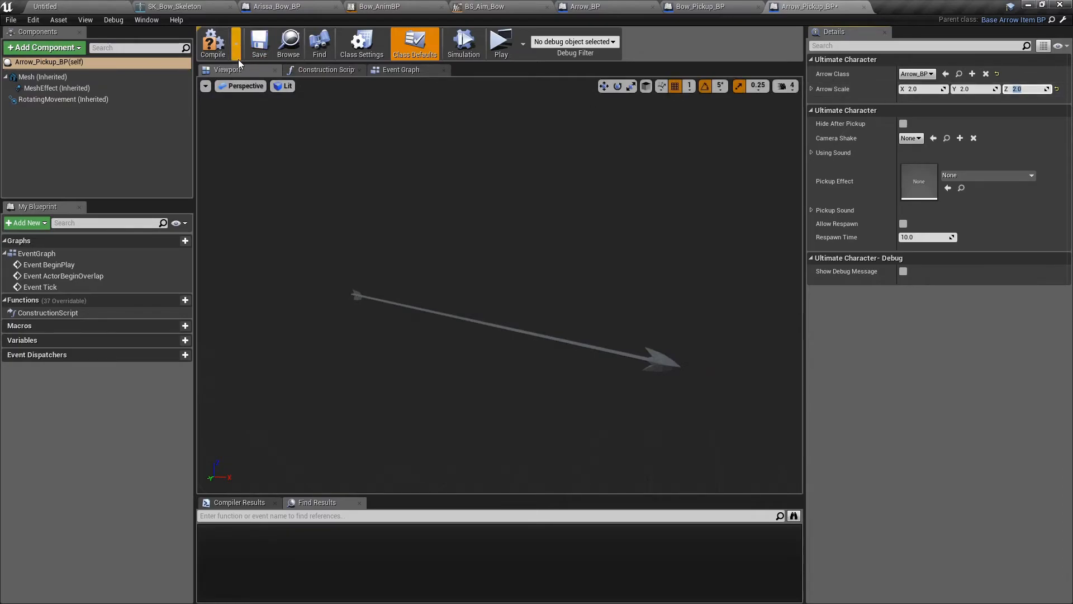
left_click(213, 45)
left_click(259, 45)
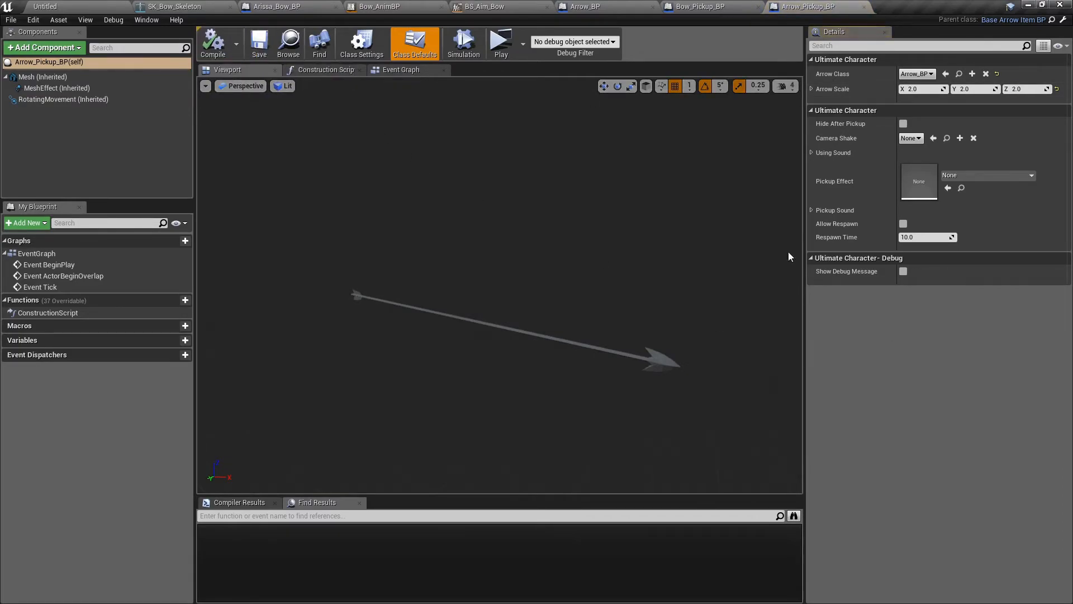
- In Arrow_BP's class defaults, set the projectile component's InitialSpeed and MaxSpeed to 0, ProjectileGravityScale to 1.2, and enable RotationFollowsVelocity
left_click(584, 6)
left_click(414, 44)
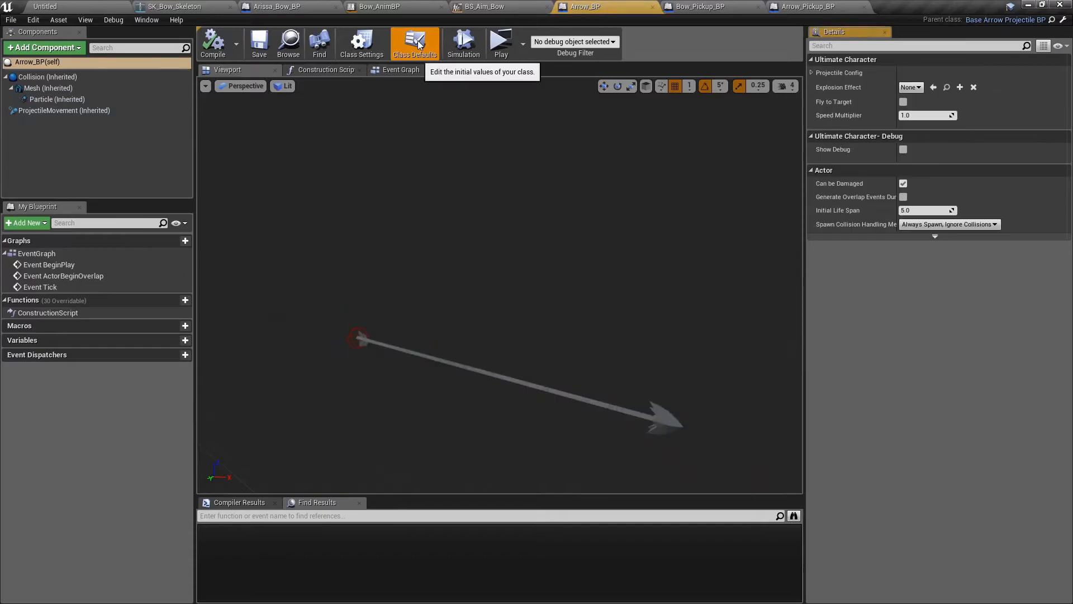
left_click(821, 73)
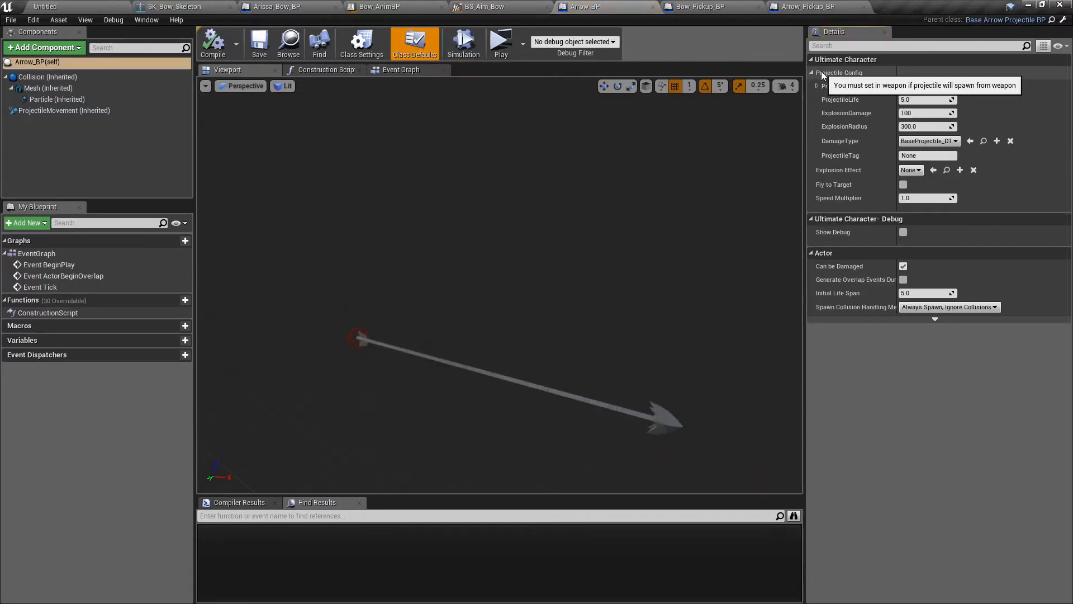
left_click(850, 86)
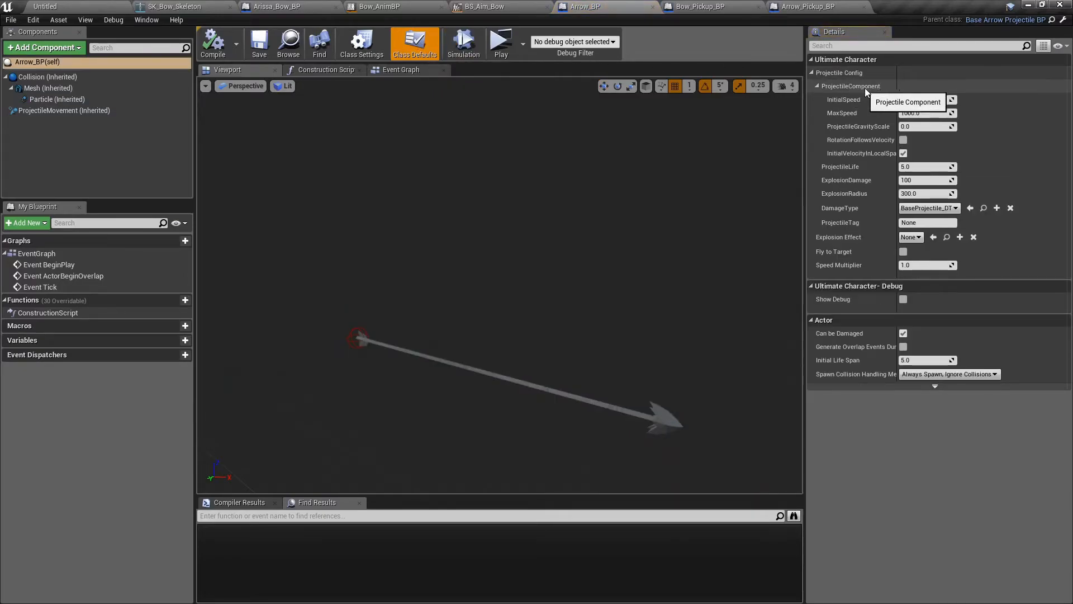
left_click(917, 99)
type("0")
key("Tab")
type("0")
key("Tab")
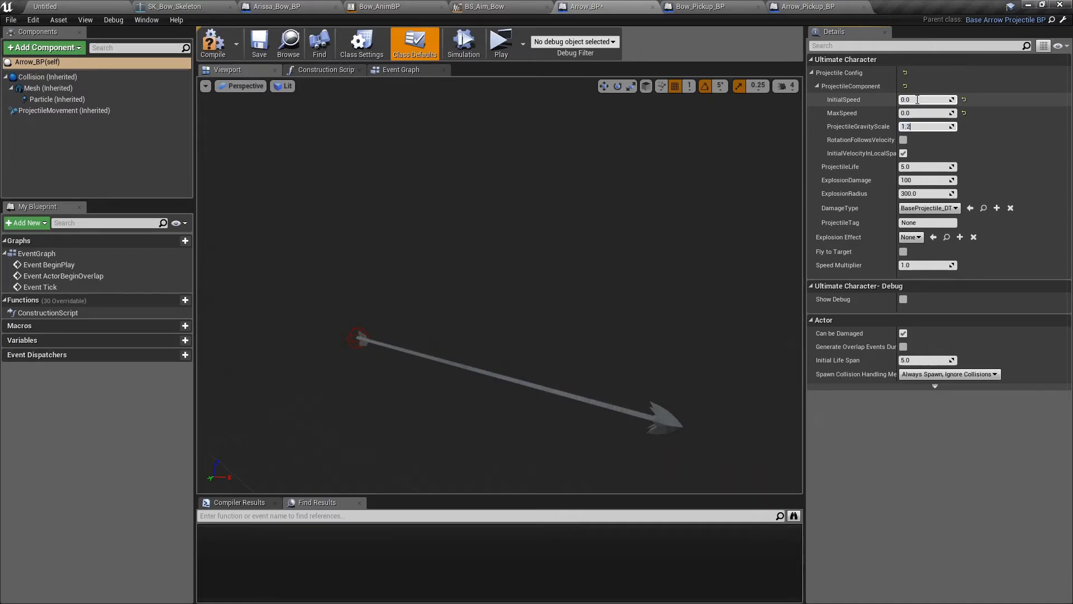
left_click(904, 140)
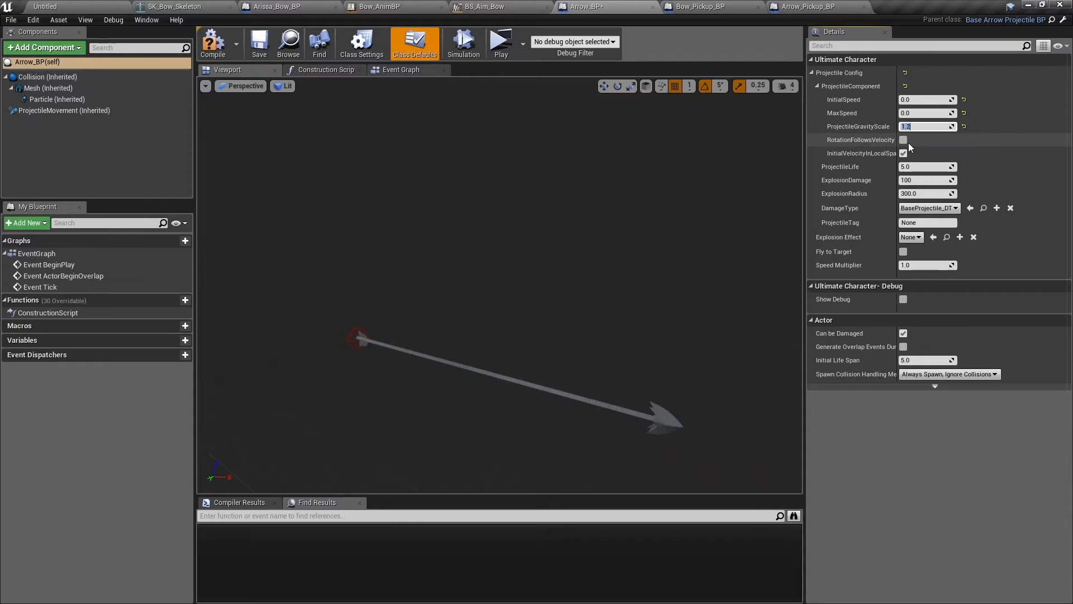
- Set Arrow_BP's ExplosionDamage to 25, ExplosionRadius to 50, ProjectileTag to Iron and Speed Multiplier to 2.5, compiling and saving the Blueprint
left_click(920, 180)
key("Tab")
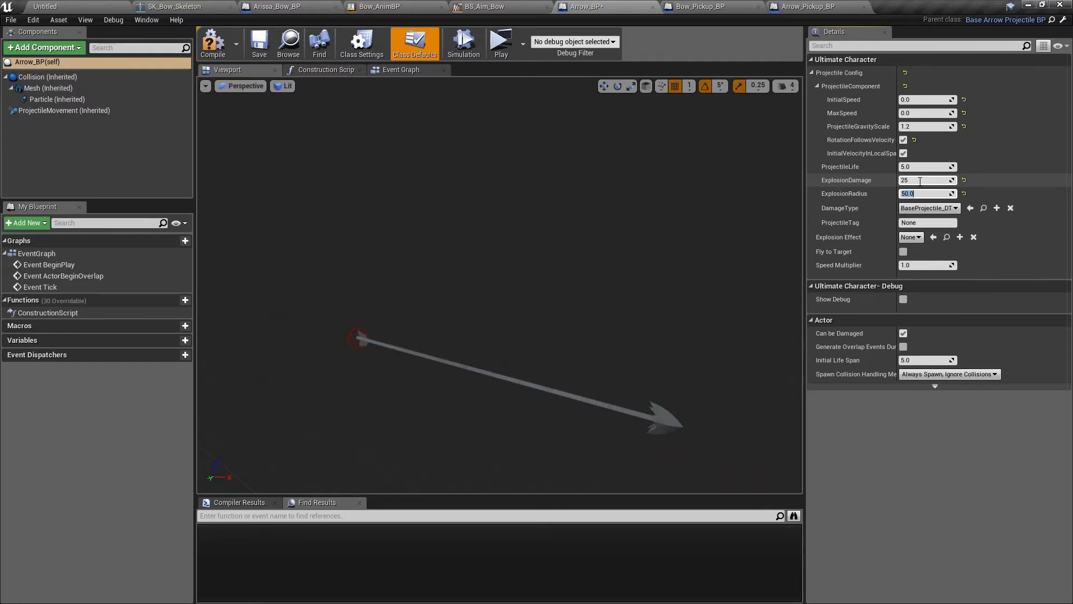
left_click(927, 224)
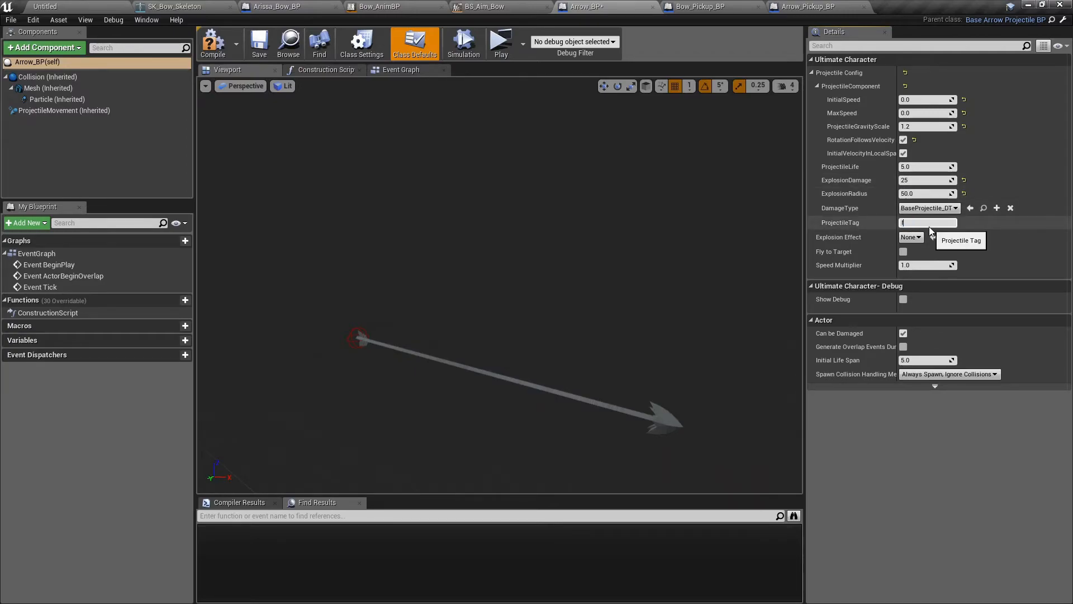
left_click(920, 265)
key("Return")
left_click(265, 54)
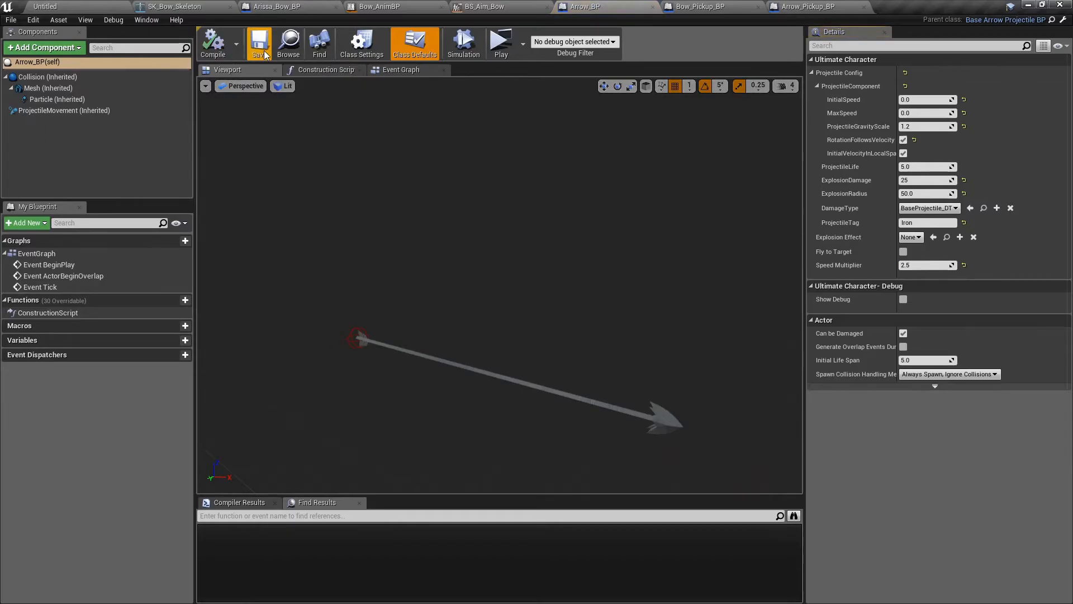
- Move Arrow_BP's inherited Mesh component to X location -40, compiling and saving the Blueprint
left_click(92, 91)
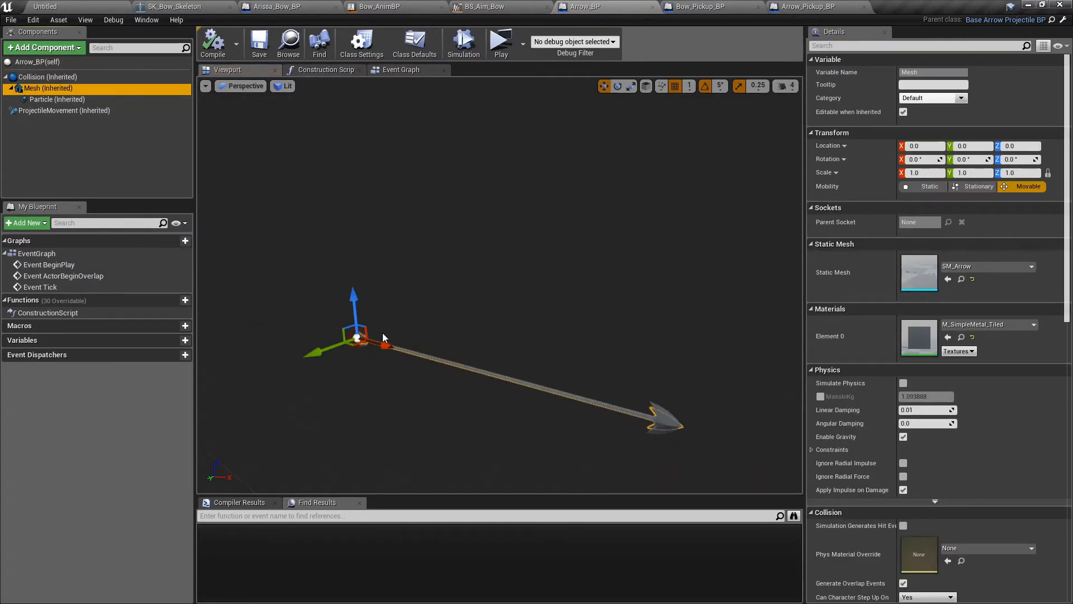
left_click_drag(377, 341, 300, 318)
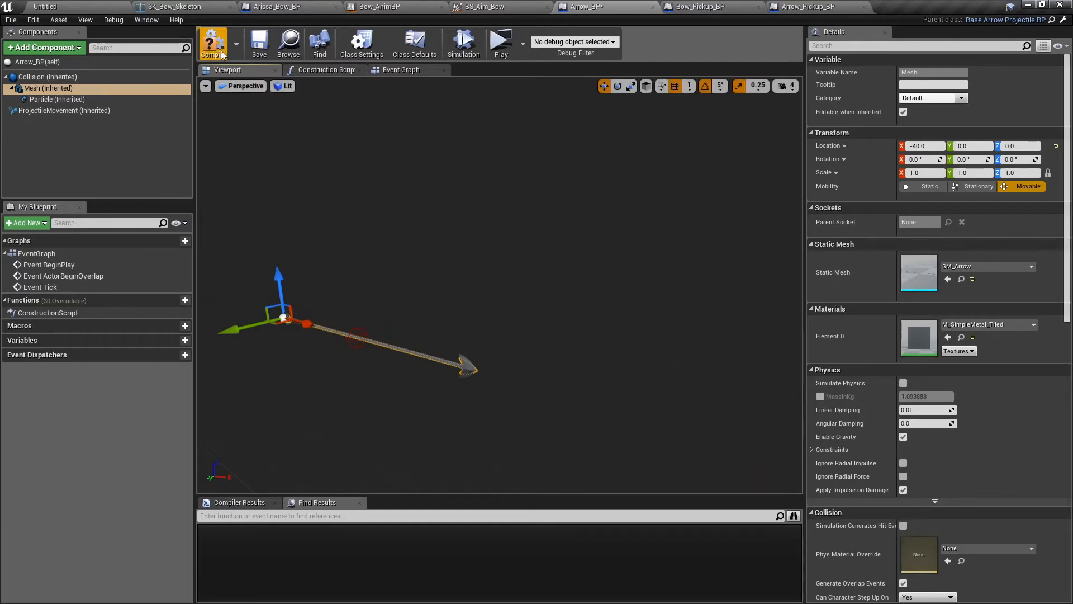
left_click(253, 52)
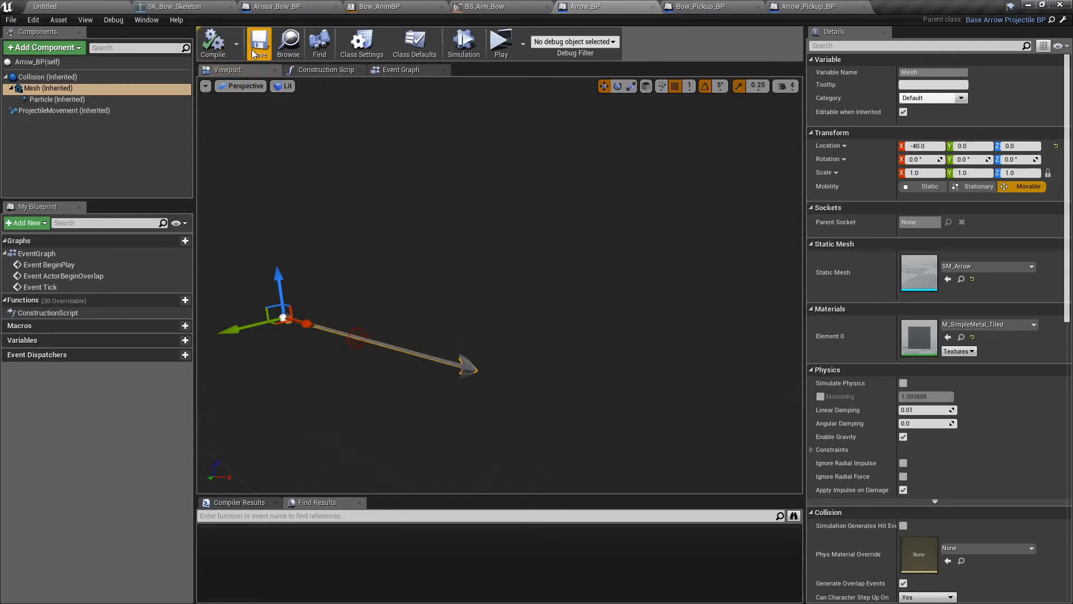
- Close all open asset editors and return to the level editor
right_click(168, 11)
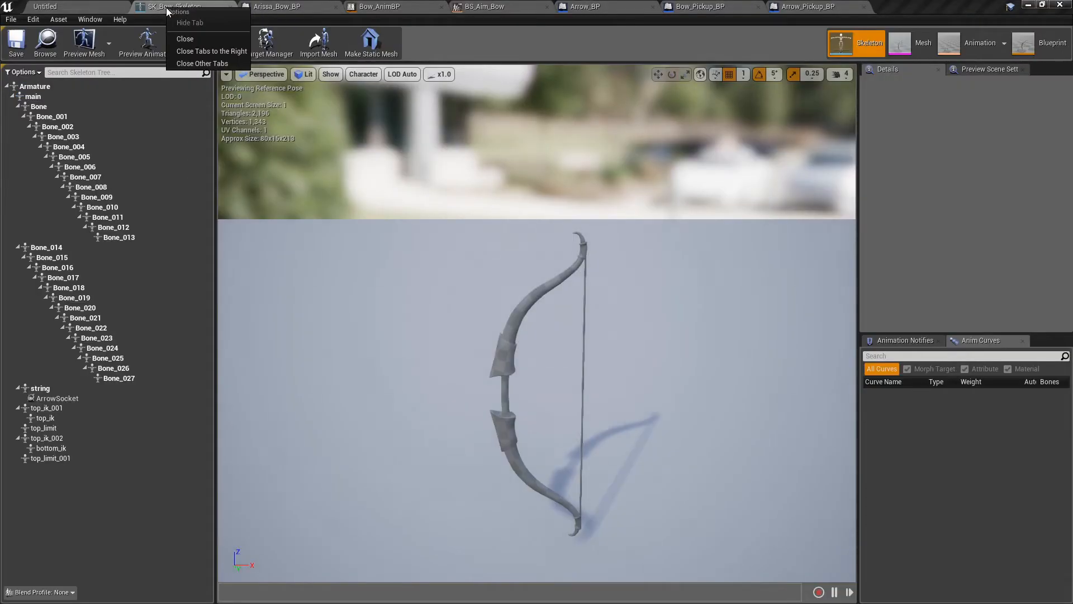
left_click(199, 62)
left_click(198, 6)
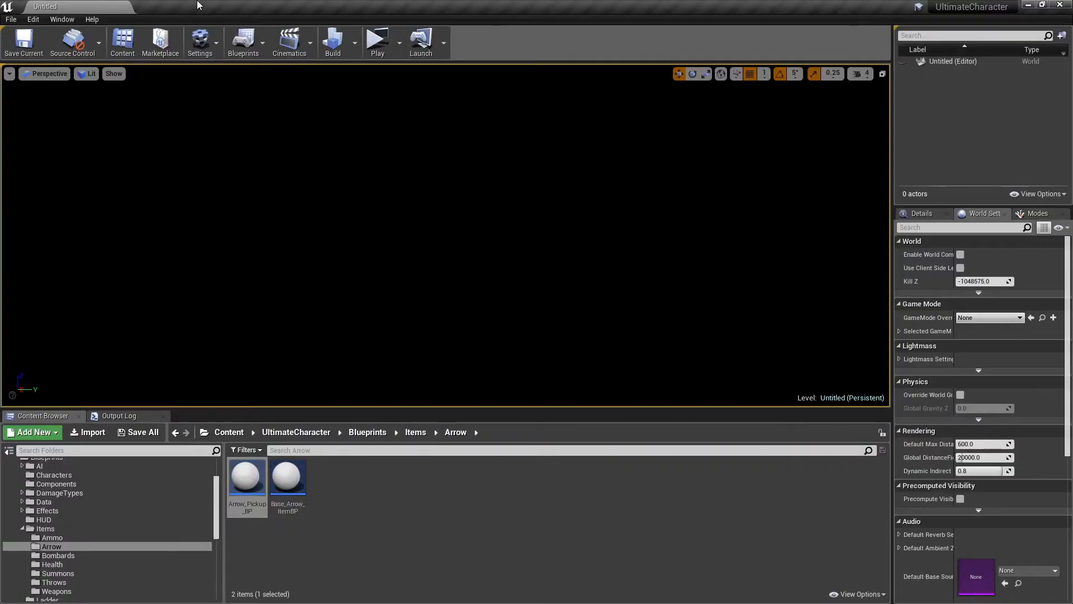
- Open the T_Player_Arrow data table from the Blueprints/Data/Tables/Player folder
left_click(323, 491)
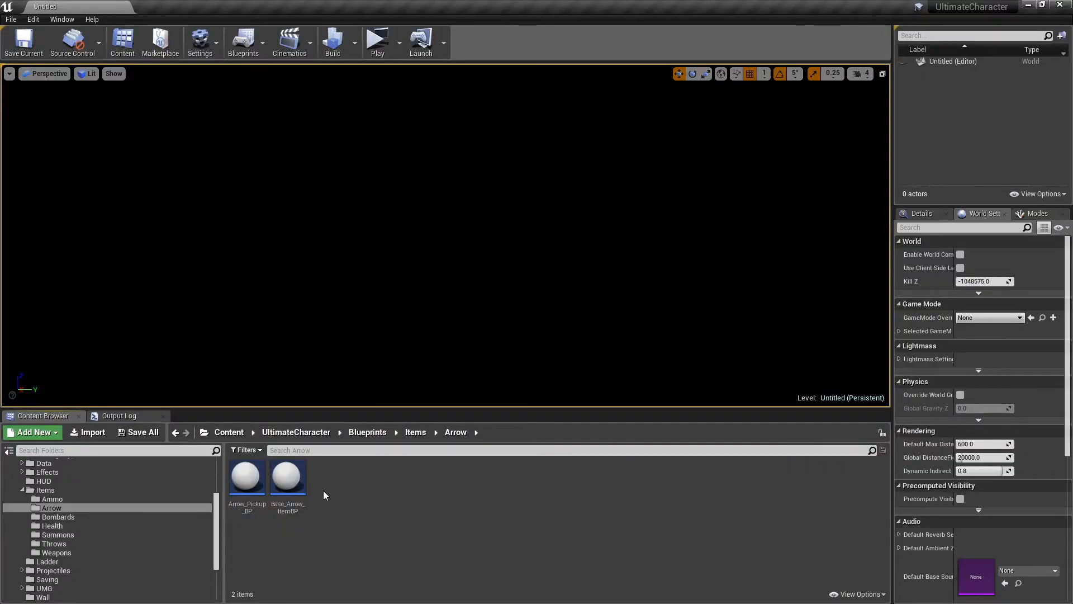
left_click(79, 465)
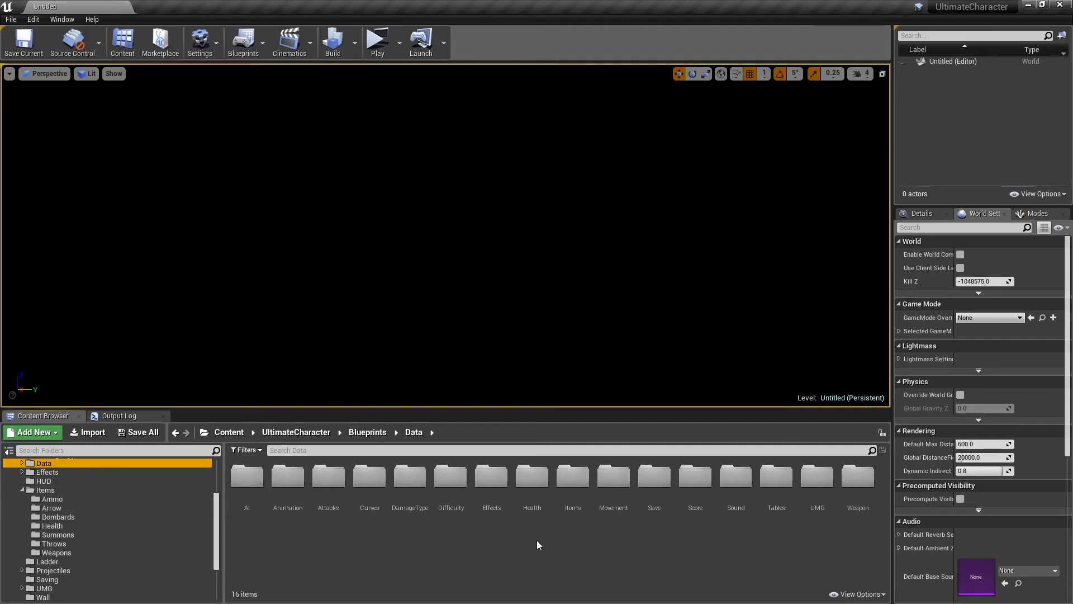
double_click(770, 503)
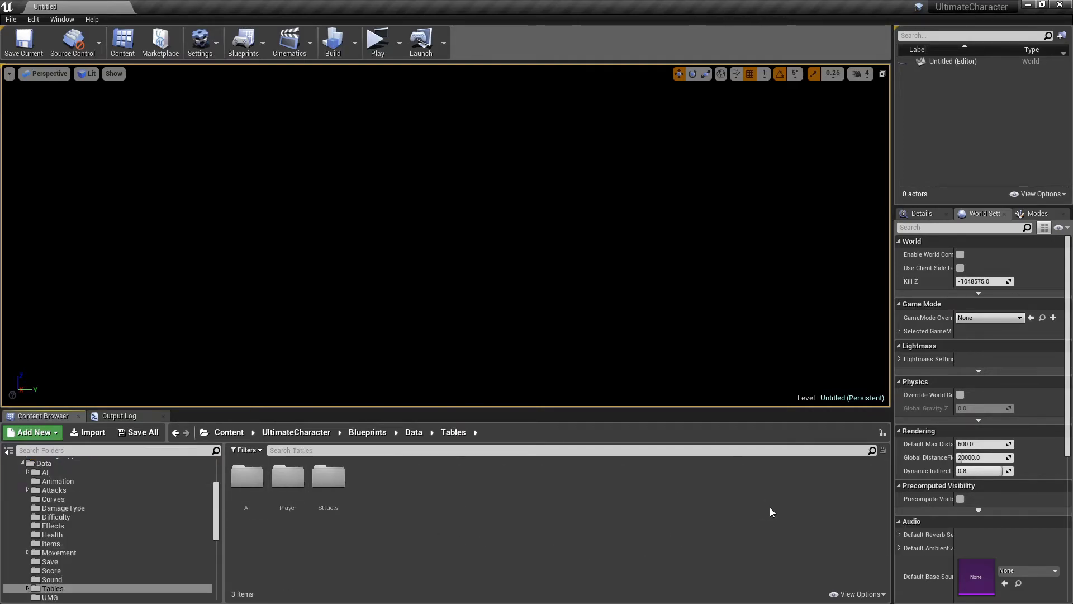
double_click(294, 487)
left_click(234, 493)
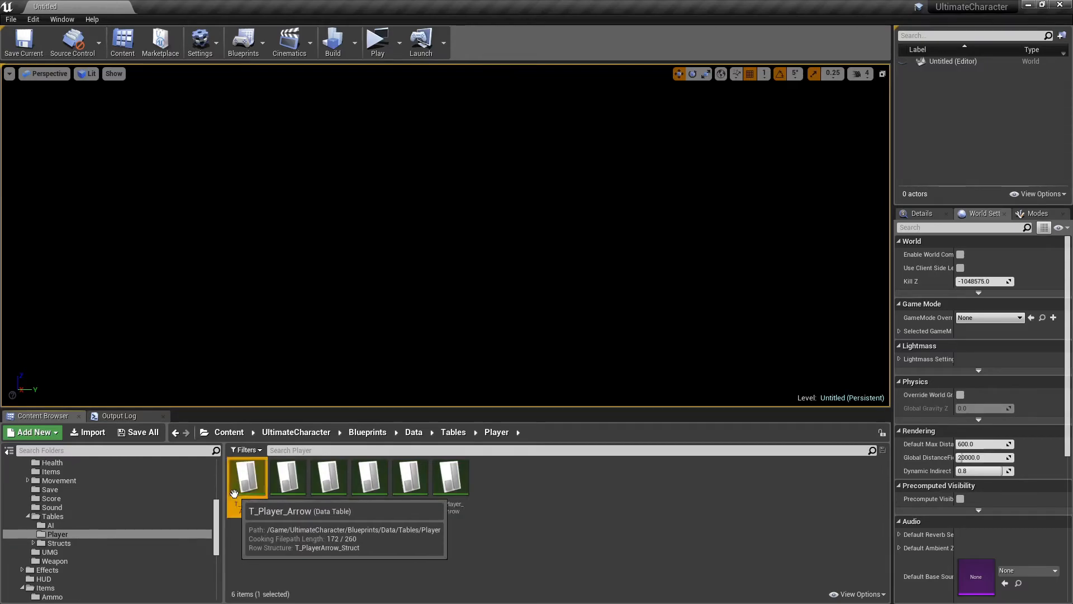
double_click(234, 493)
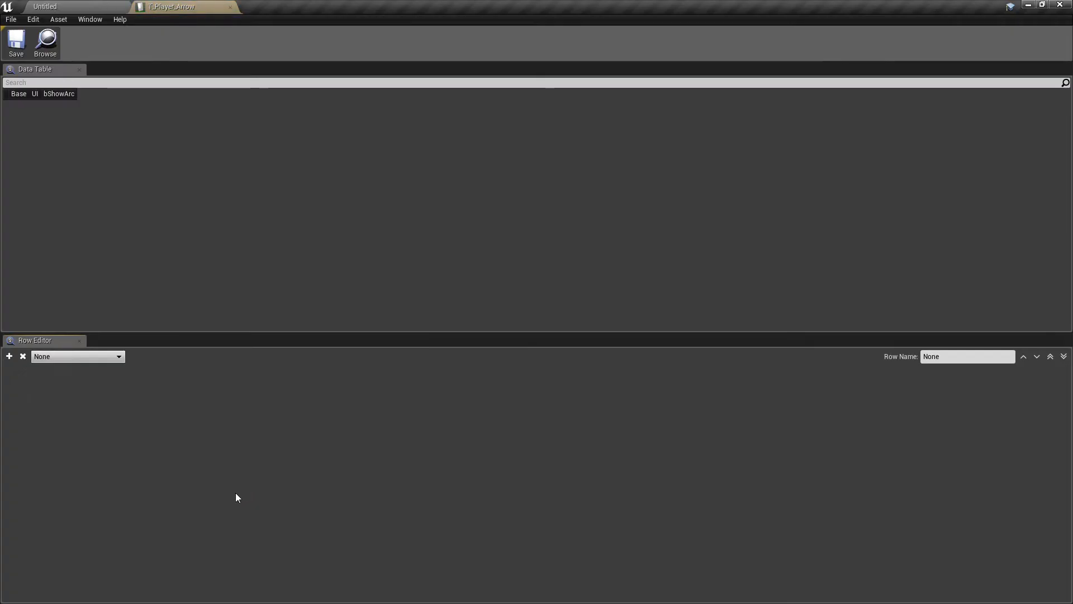
- Add a new row to the T_Player_Arrow data table and name it ArissaIron
left_click(9, 356)
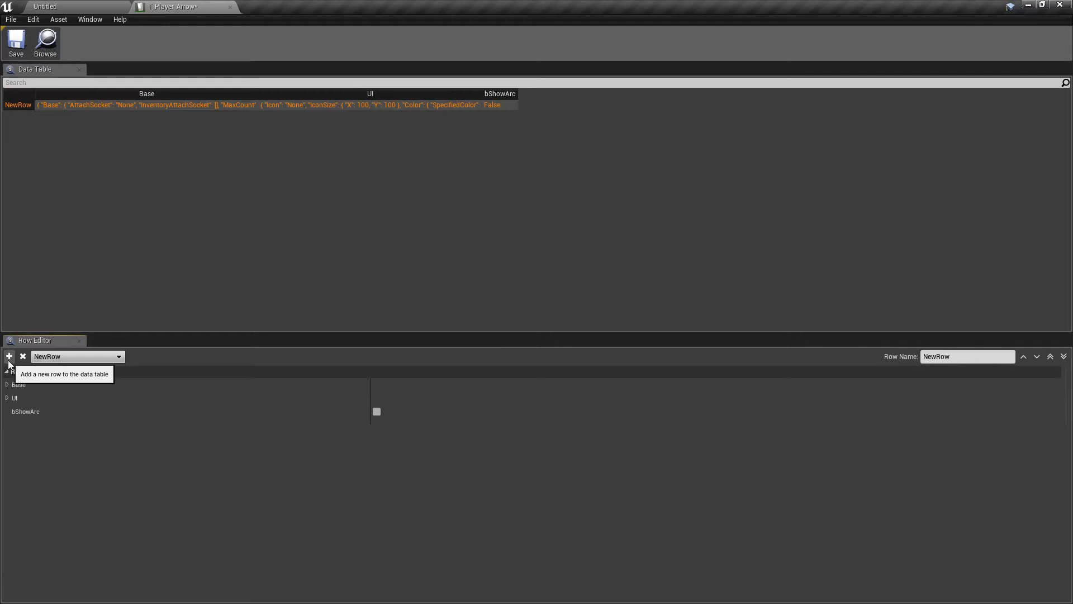
double_click(949, 358)
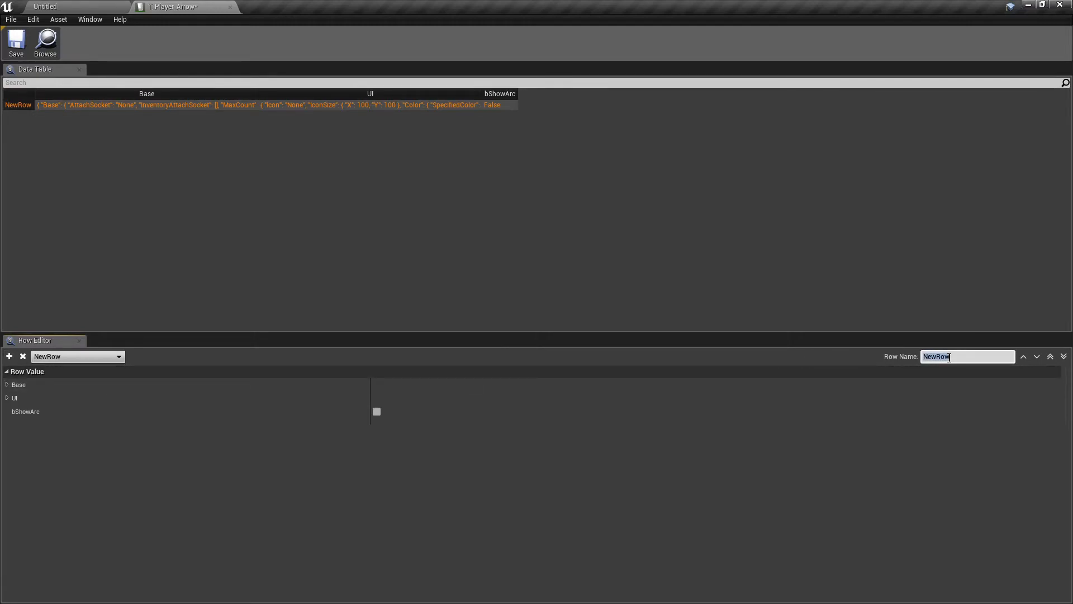
type("ArissaIron")
key("Return")
- Set AttachSocket to ArrowSocket in the ArissaIron row's nested Base settings and save the data table
left_click(13, 384)
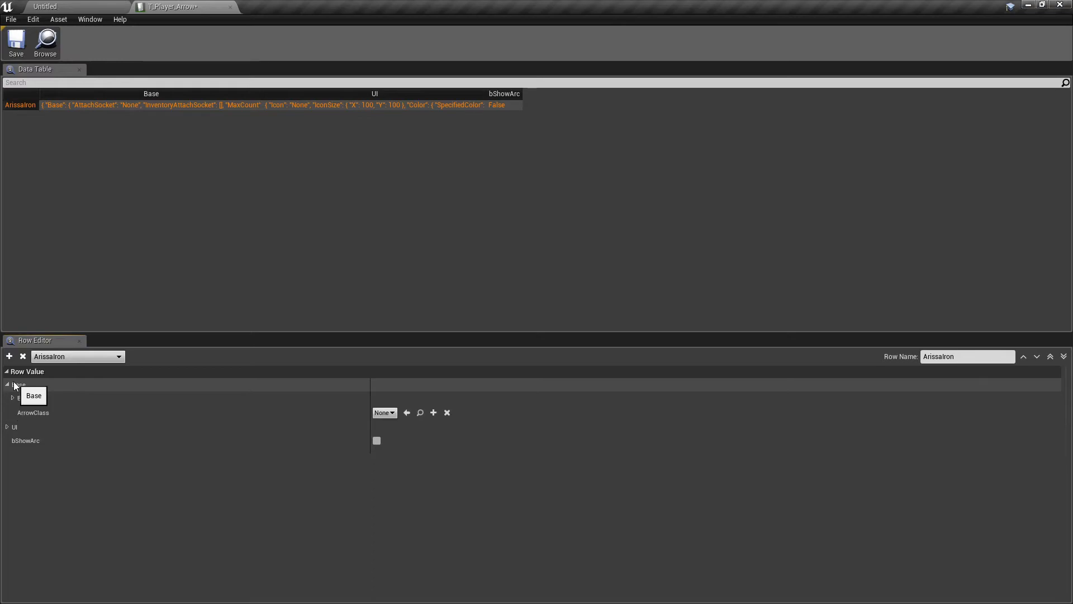
double_click(28, 399)
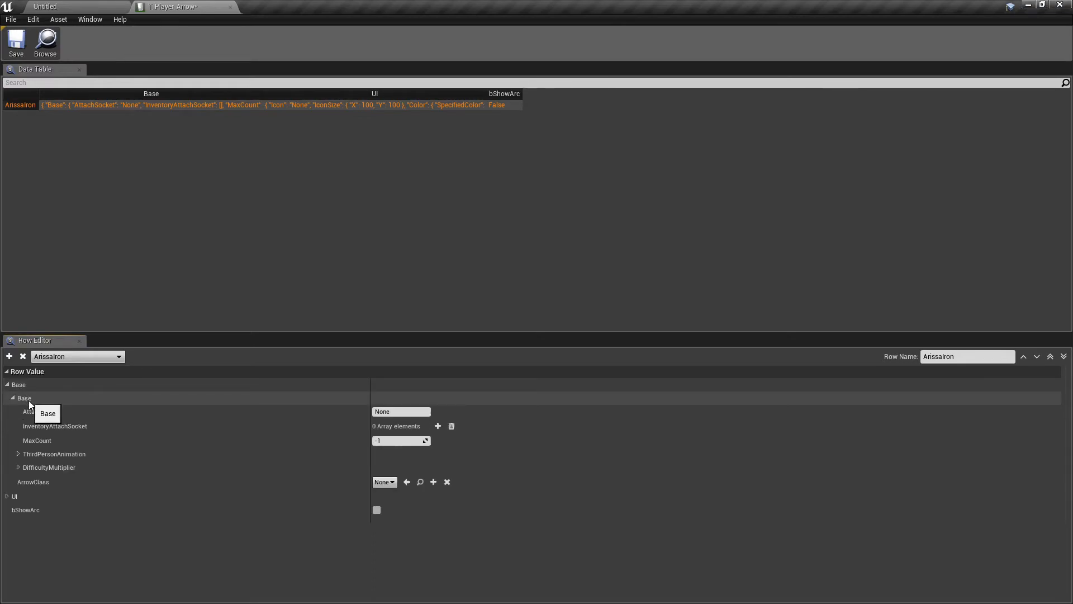
left_click(392, 411)
type("ArrowSocket")
key("Return")
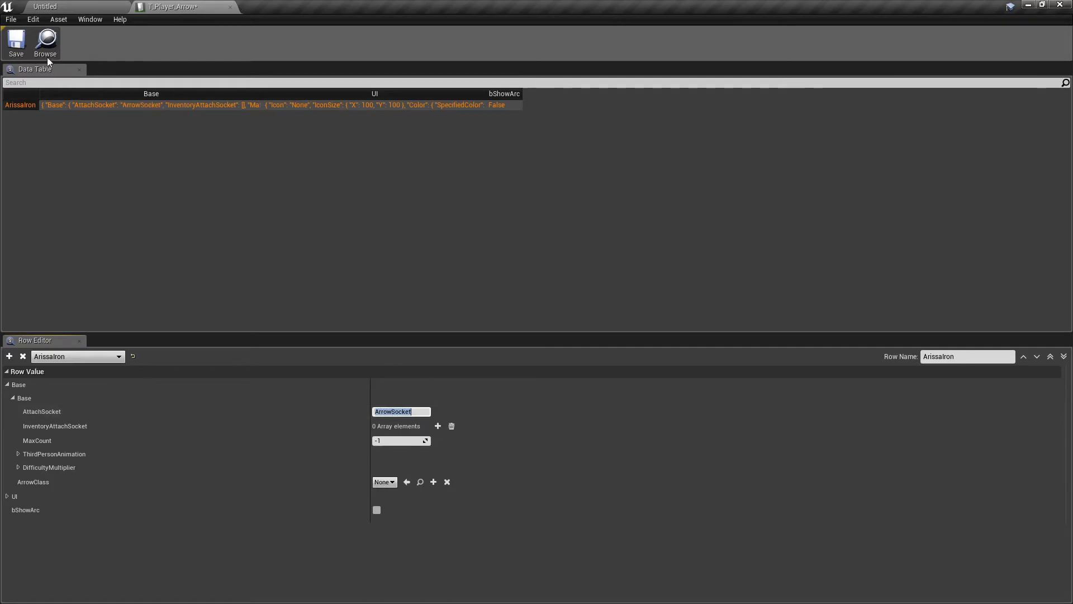
left_click(16, 40)
- Open the SK_DE4_Arissa_Skeleton asset from the Content/Arissa folder
left_click(56, 6)
scroll(53, 524, "up", 10)
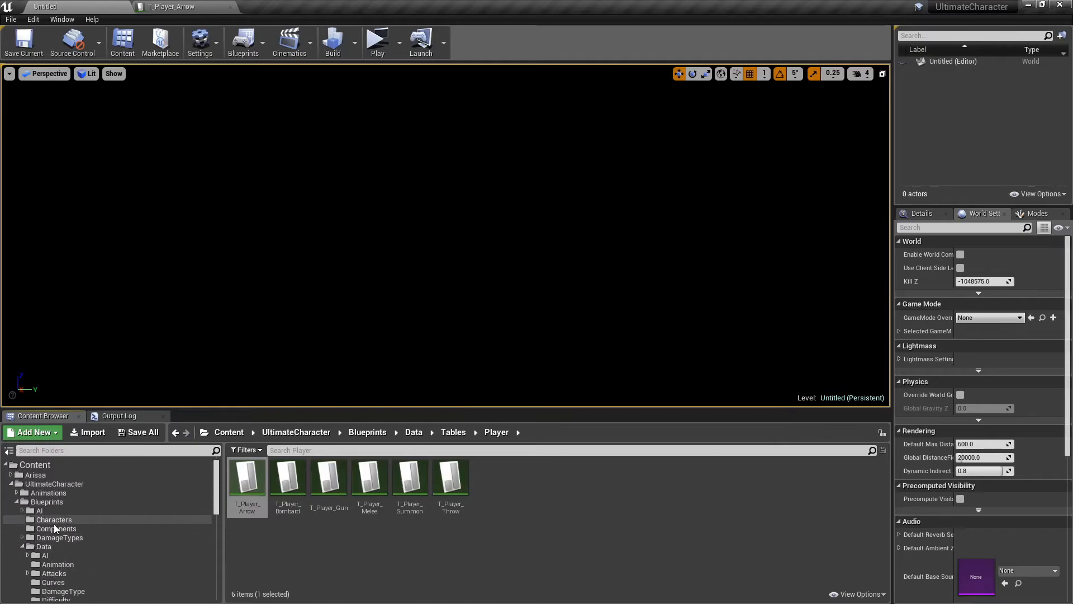
left_click(68, 475)
double_click(491, 499)
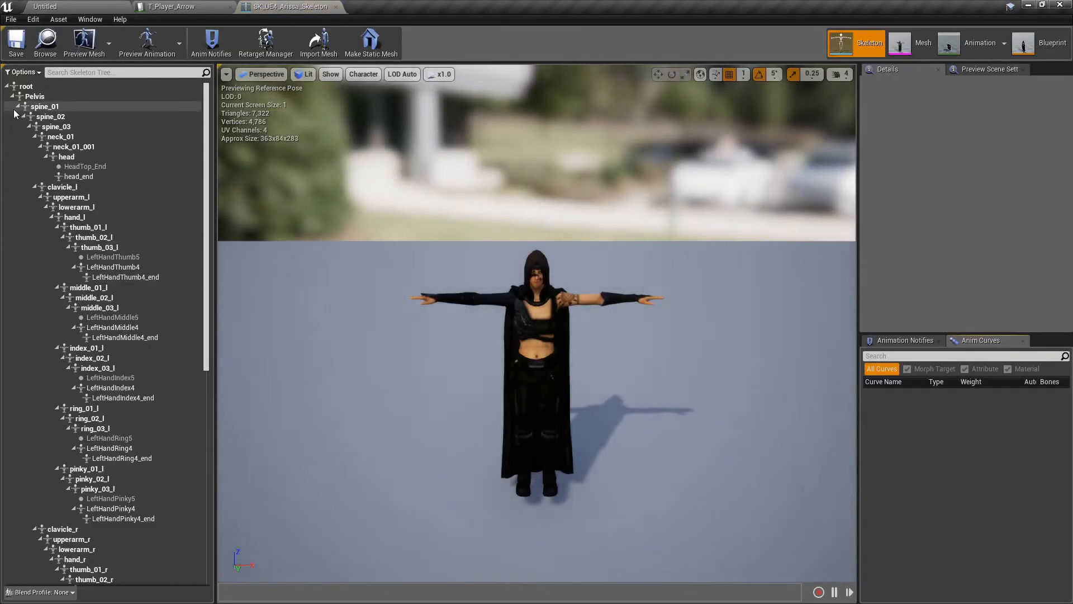
- Collapse the skeleton tree, expand the right arm's bone chain down to hand_r, and focus the view on that bone
left_click(12, 97)
left_click(11, 97)
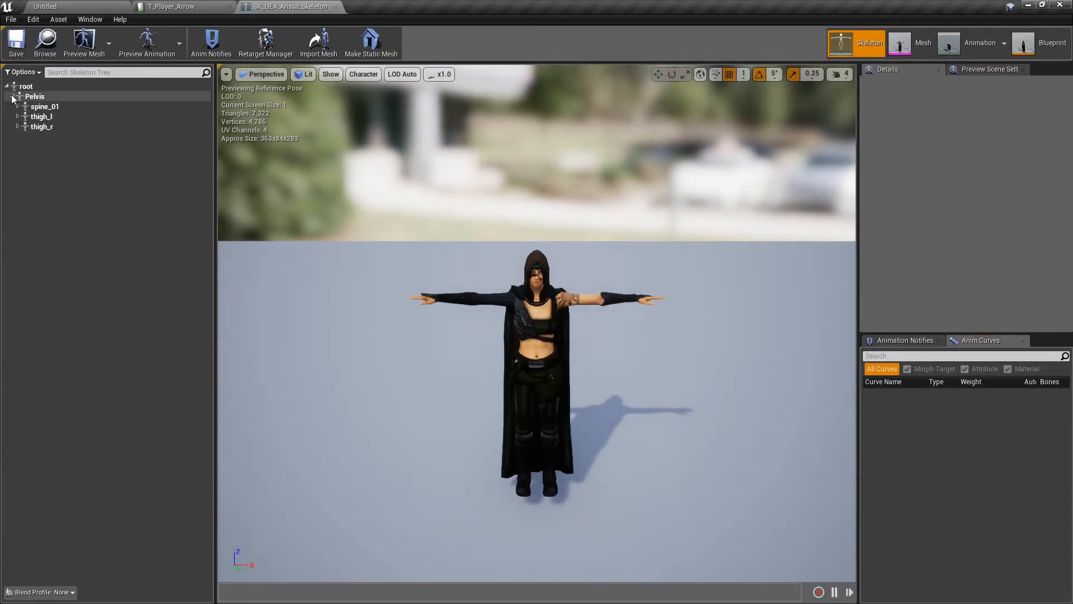
left_click(18, 106)
left_click(24, 116)
left_click(29, 126)
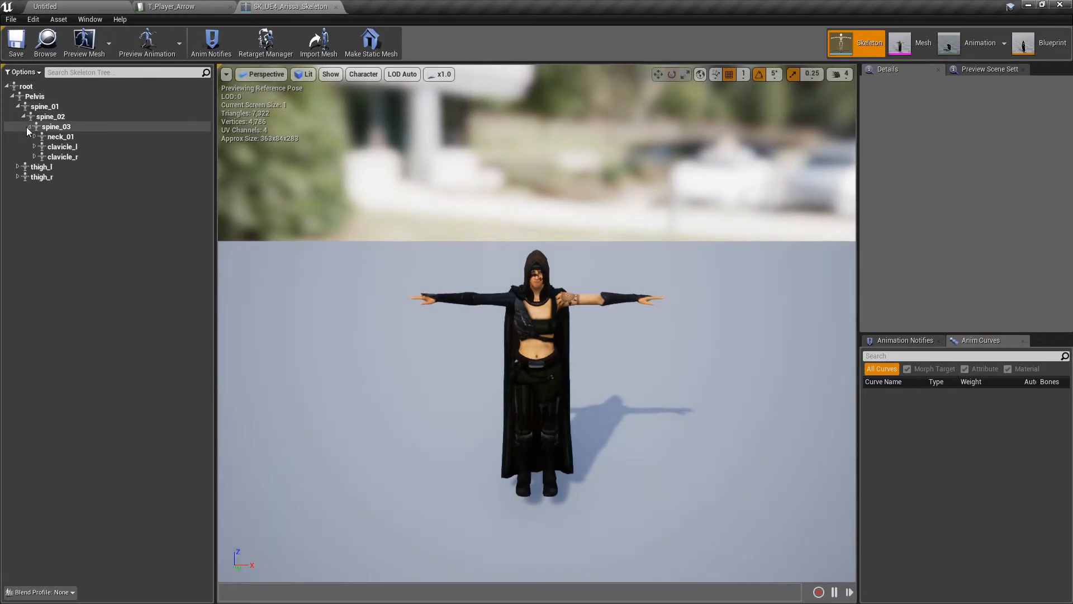
left_click(34, 157)
left_click(40, 167)
left_click(45, 177)
left_click(51, 187)
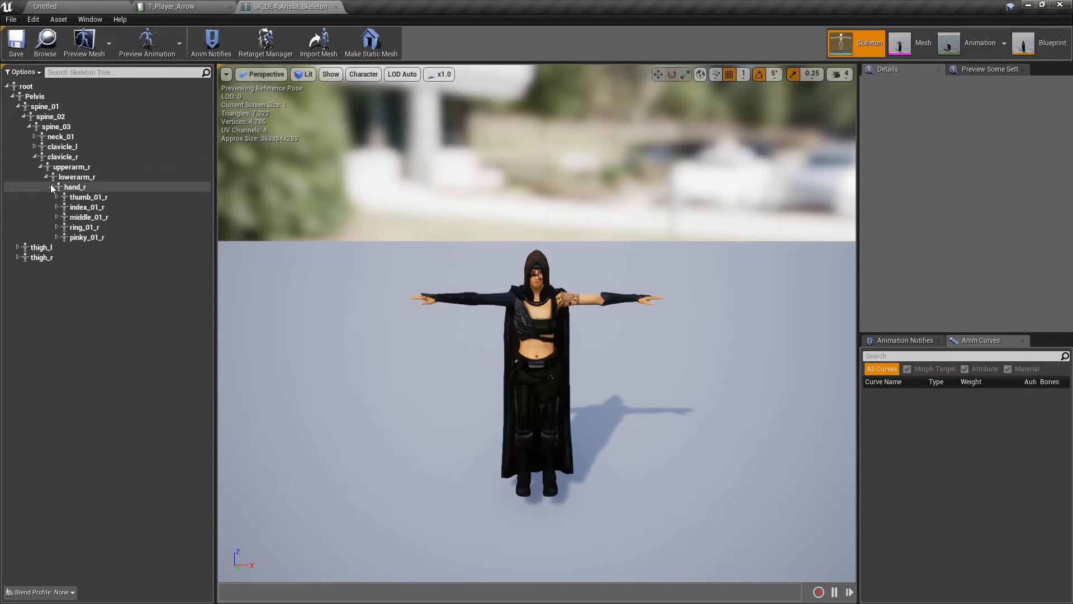
left_click(91, 187)
key("f")
right_click_drag(536, 324, 586, 352)
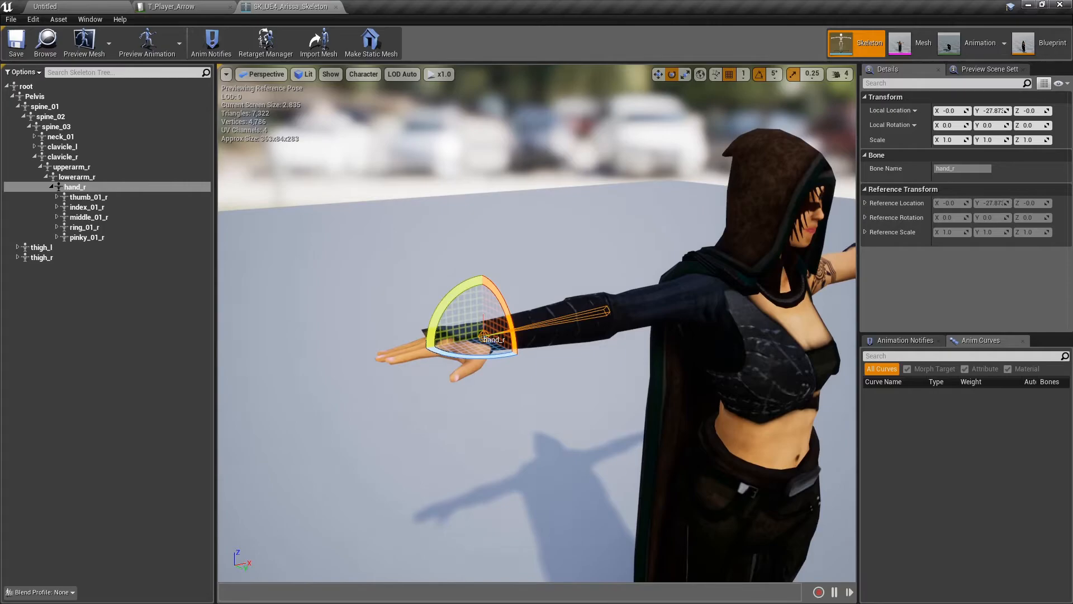
- Add a socket to the hand_r bone and name it ArrowSocket
right_click(80, 188)
left_click(114, 231)
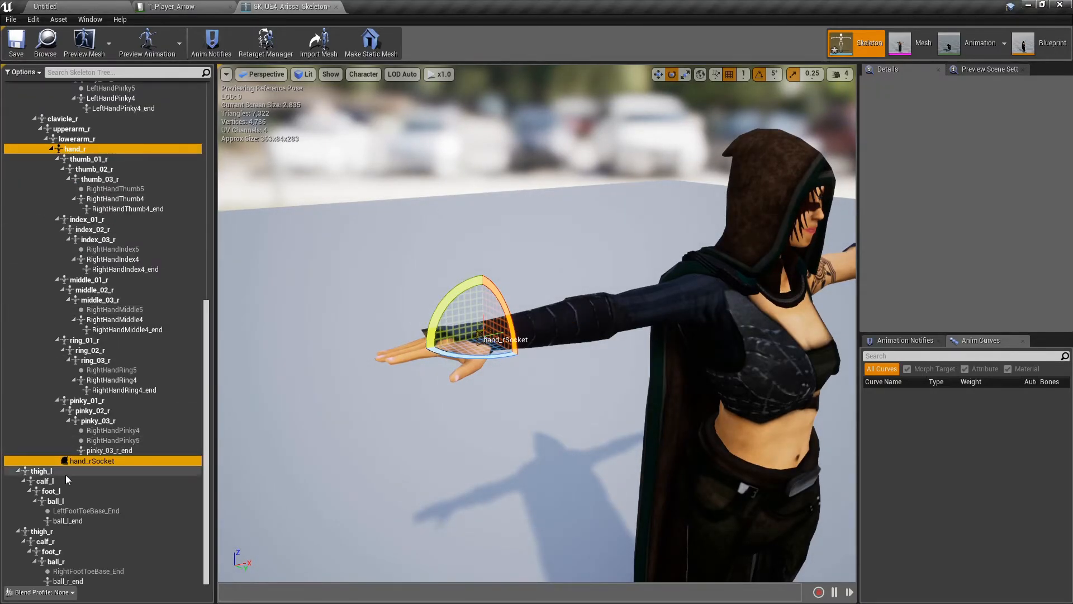
left_click(90, 461)
left_click(90, 461)
type("ArrowSocket")
key("Return")
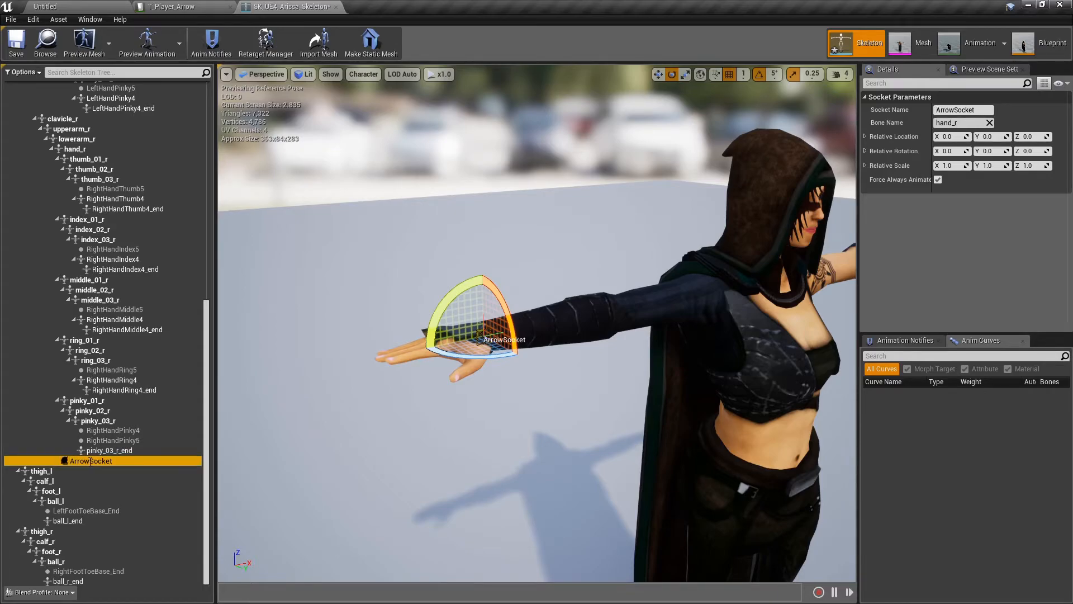
- Set ArrowSocket's relative location to X -1.579, Y -10.67, Z 3.46 and its rotation to X -69.92, Z -92.87, and save the skeleton
left_click(949, 137)
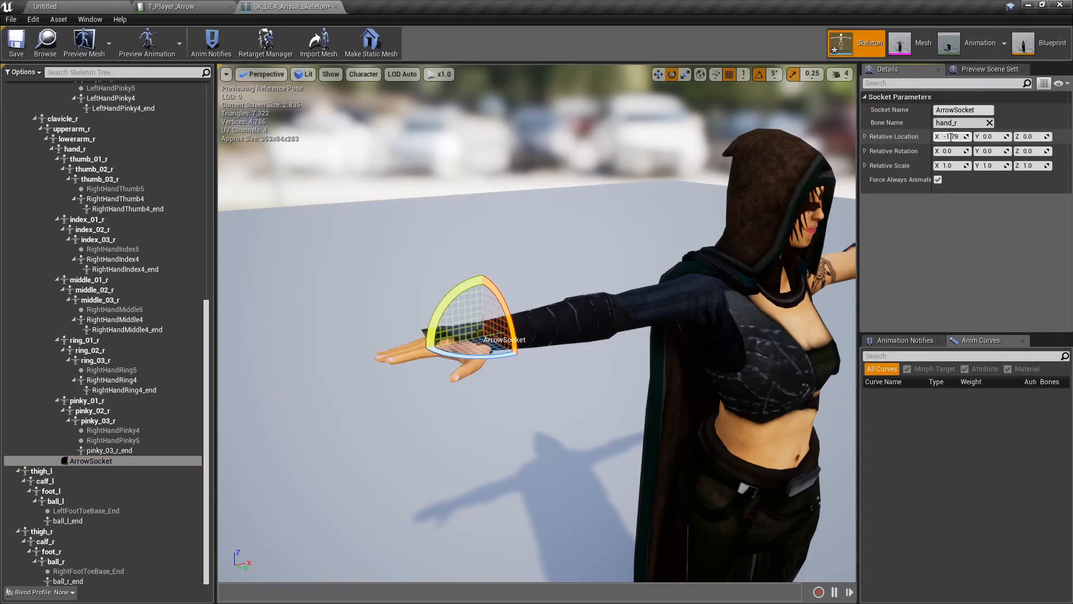
key("Return")
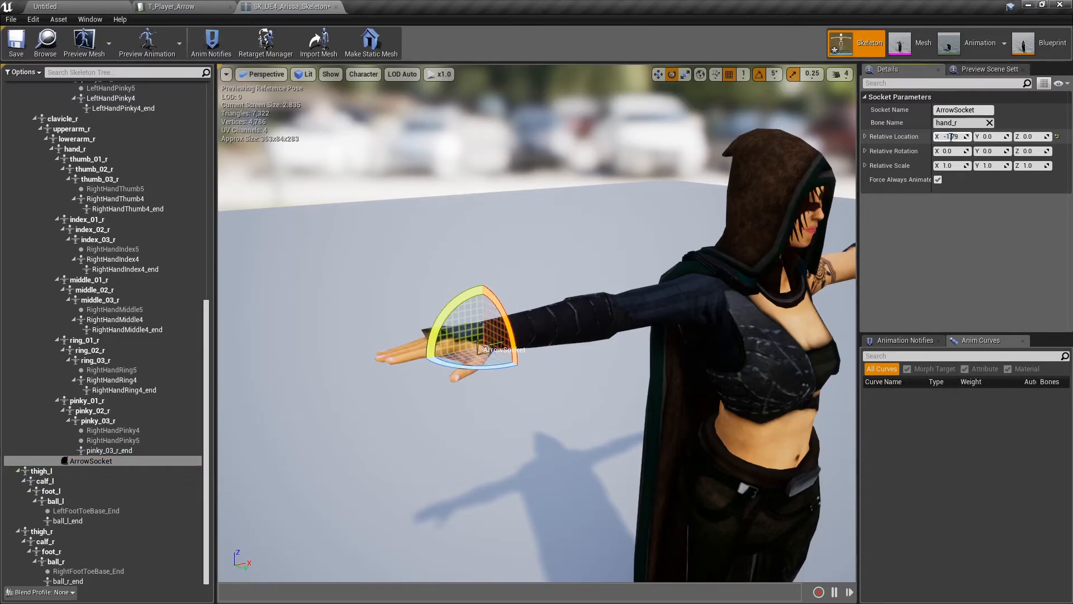
key("Tab")
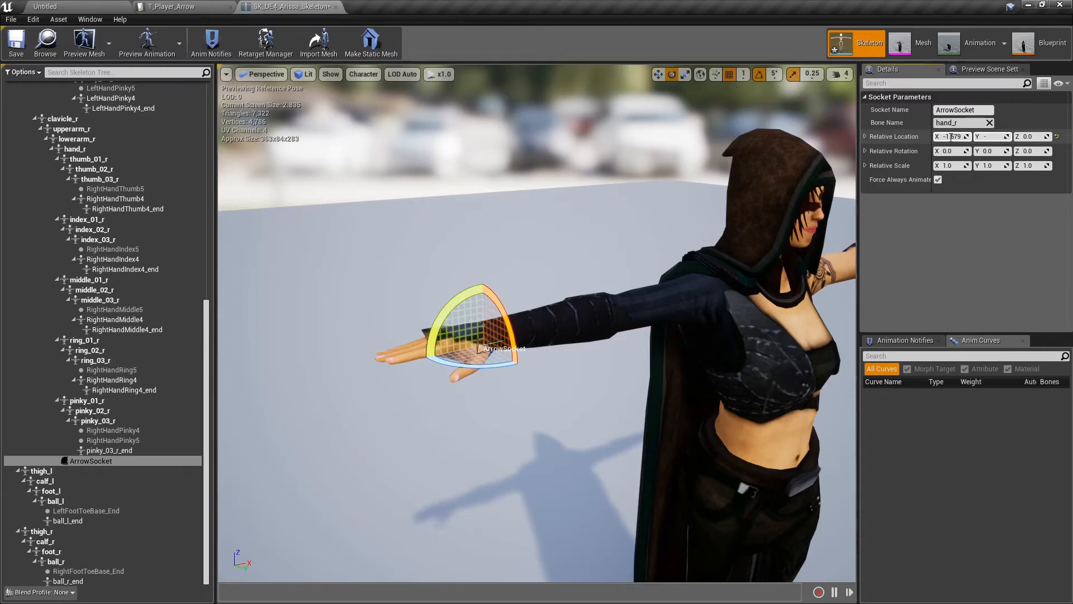
key("Tab")
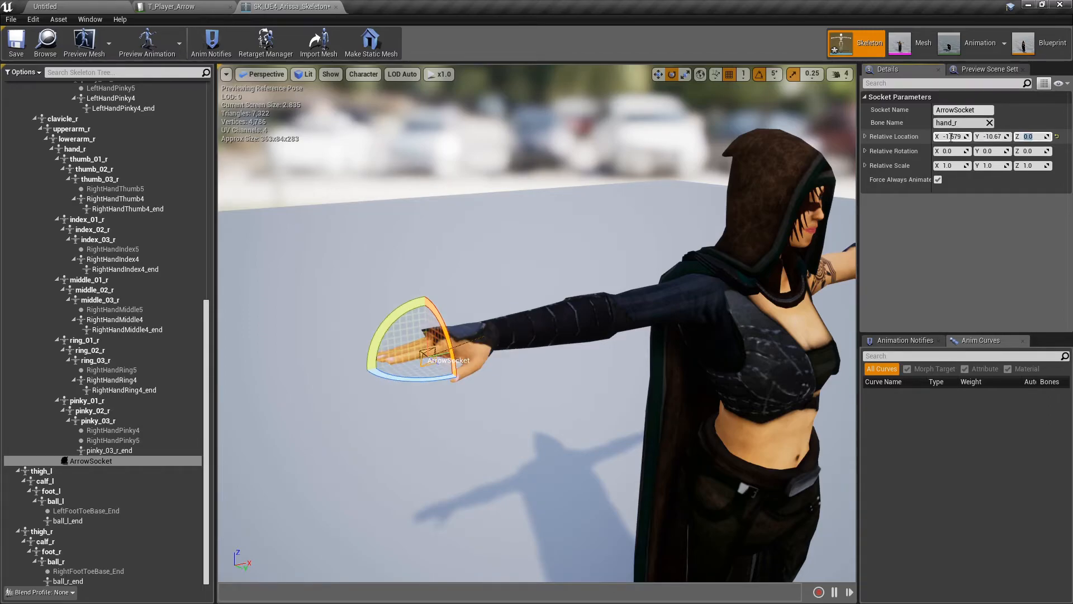
key("Tab")
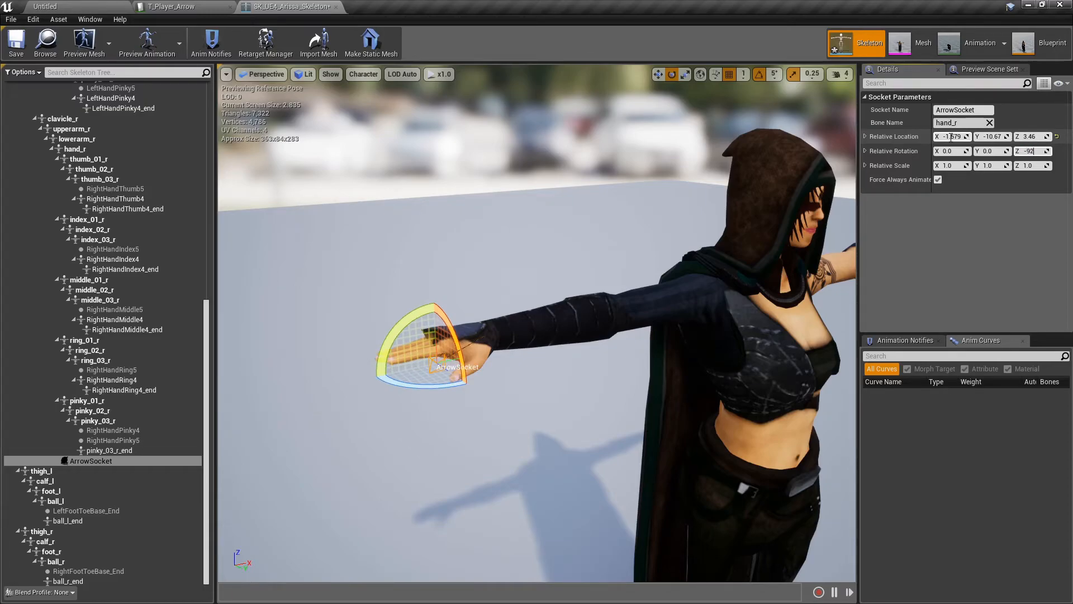
left_click(952, 152)
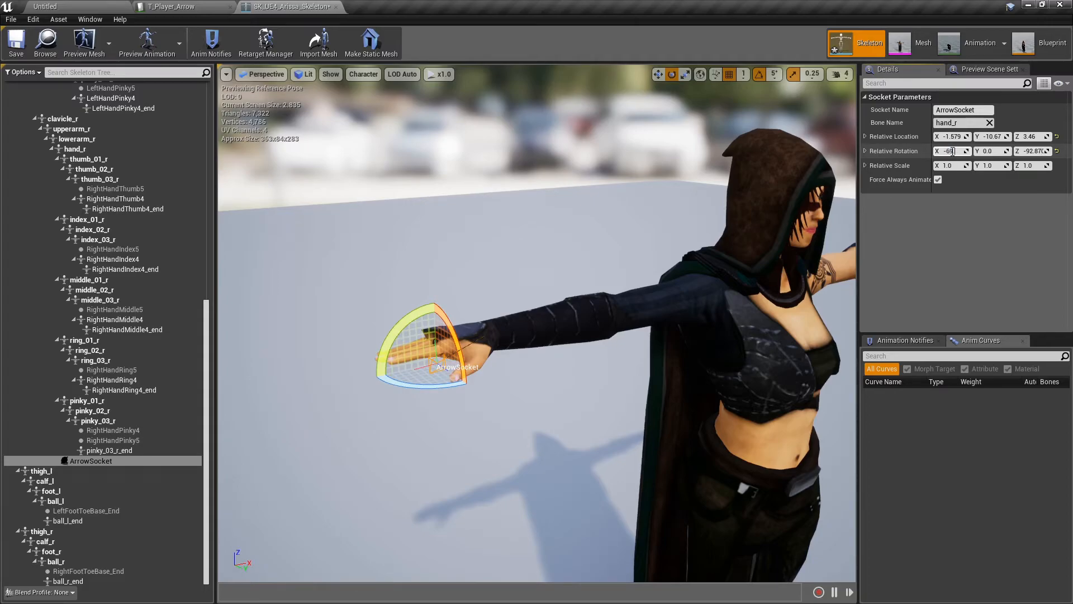
type("-69.92")
key("Tab")
left_click(18, 47)
- In T_Player_Arrow, add an InventoryAttachSocket element named ArrowInventory_1 to the ArissaIron row and save the data table
left_click(179, 5)
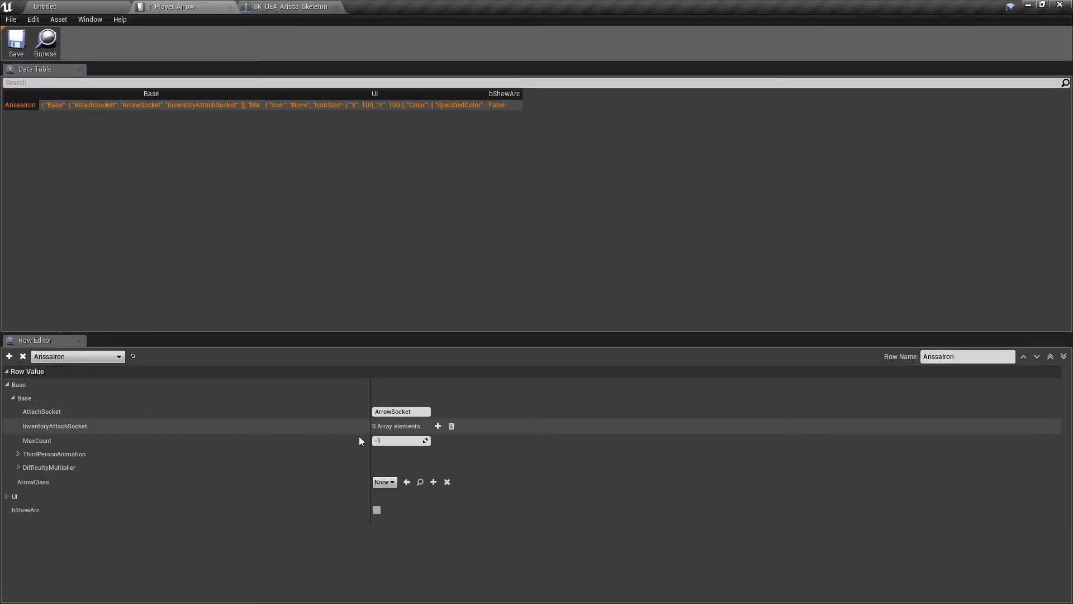
left_click(437, 426)
left_click(398, 441)
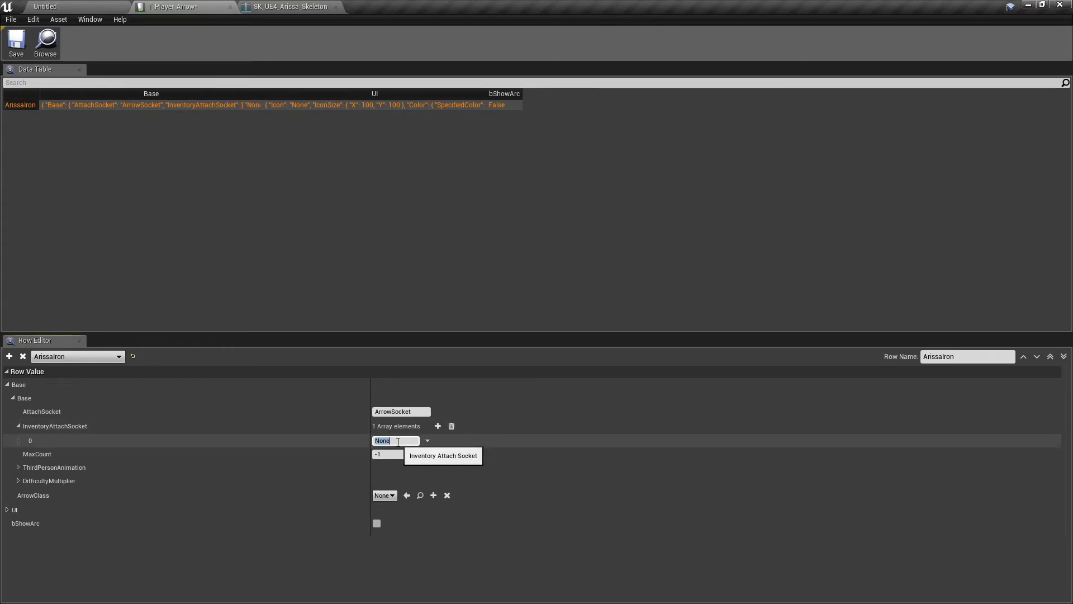
type("A")
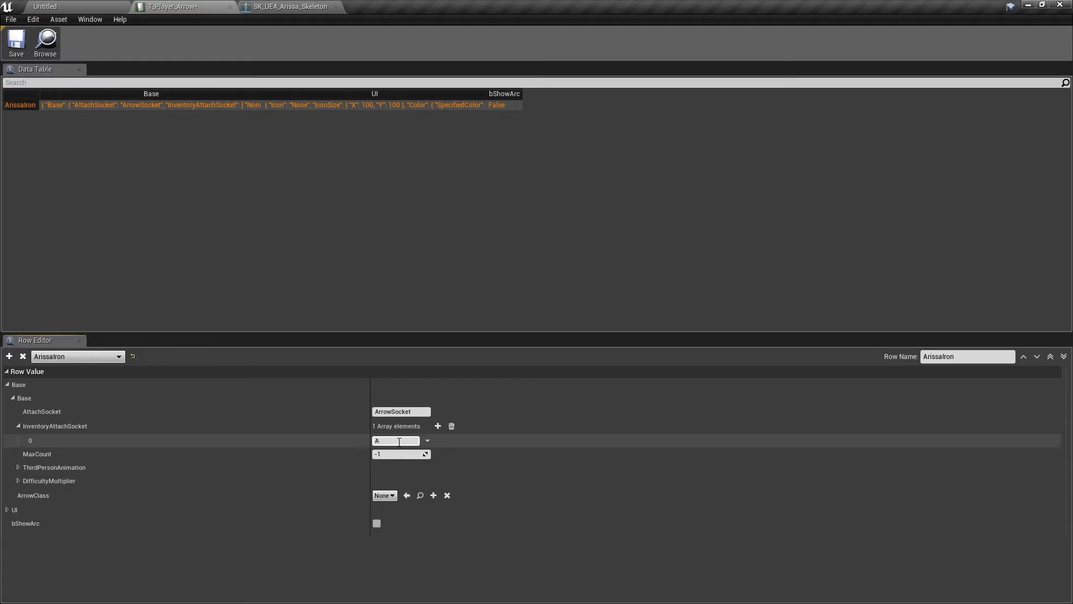
type("rrowInventory_1")
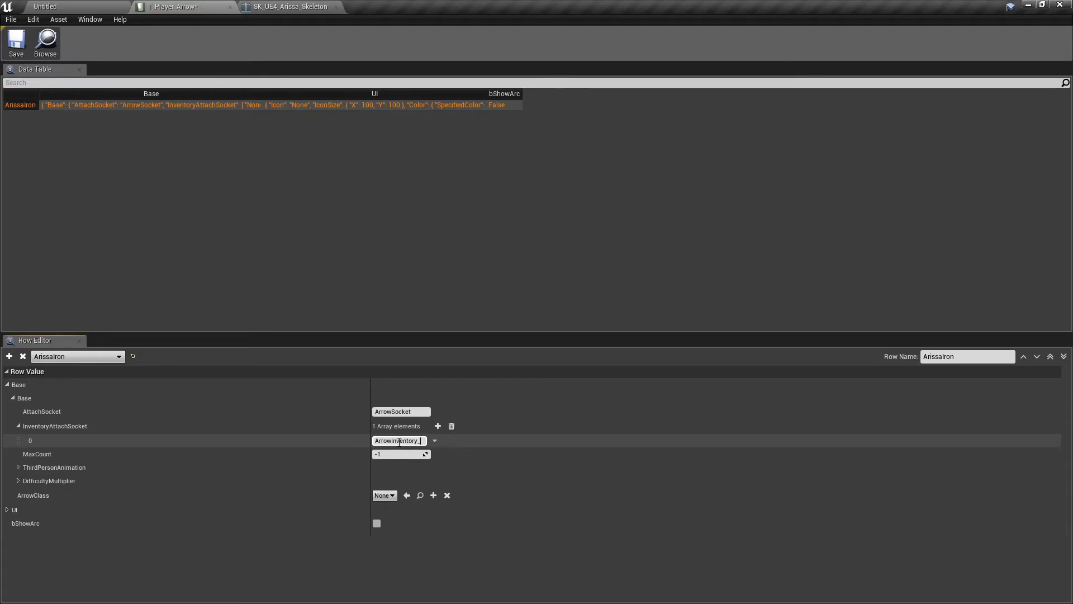
key("Return")
left_click(6, 56)
- In SK_UE4_Arissa_Skeleton, add a socket to the spine_02 bone and name it ArrowInventory_1
left_click(278, 7)
scroll(100, 167, "up", 10)
left_click(11, 96)
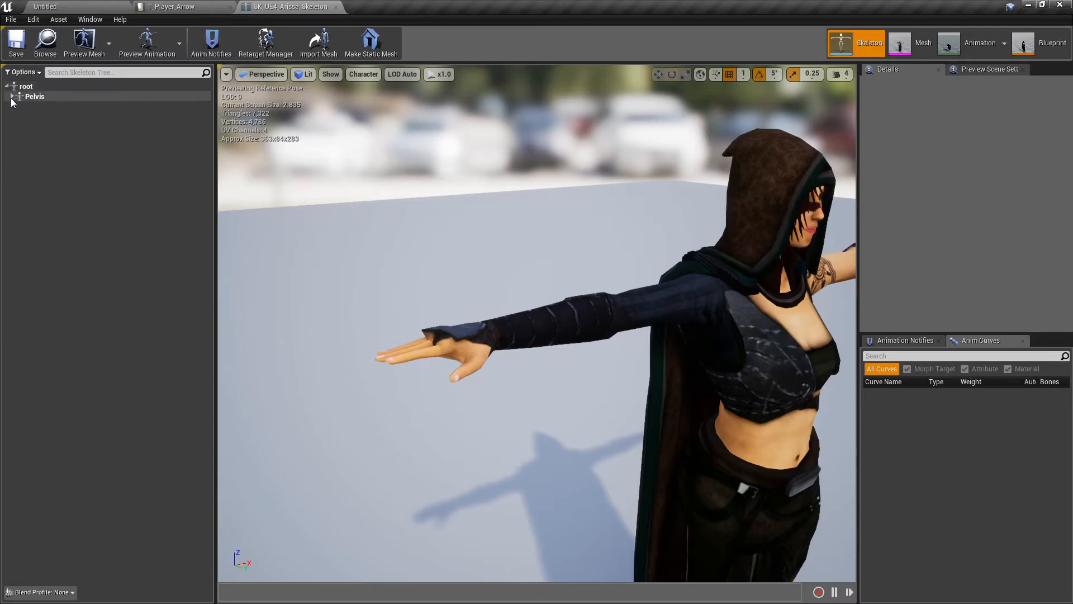
left_click(12, 96)
left_click(18, 106)
left_click(44, 116)
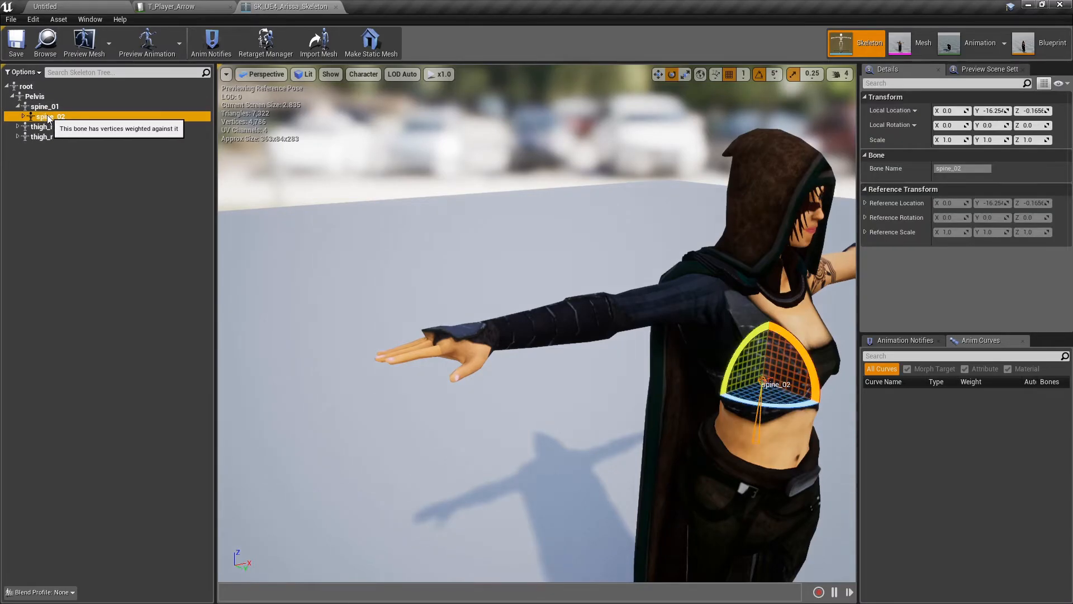
right_click(44, 117)
left_click(98, 152)
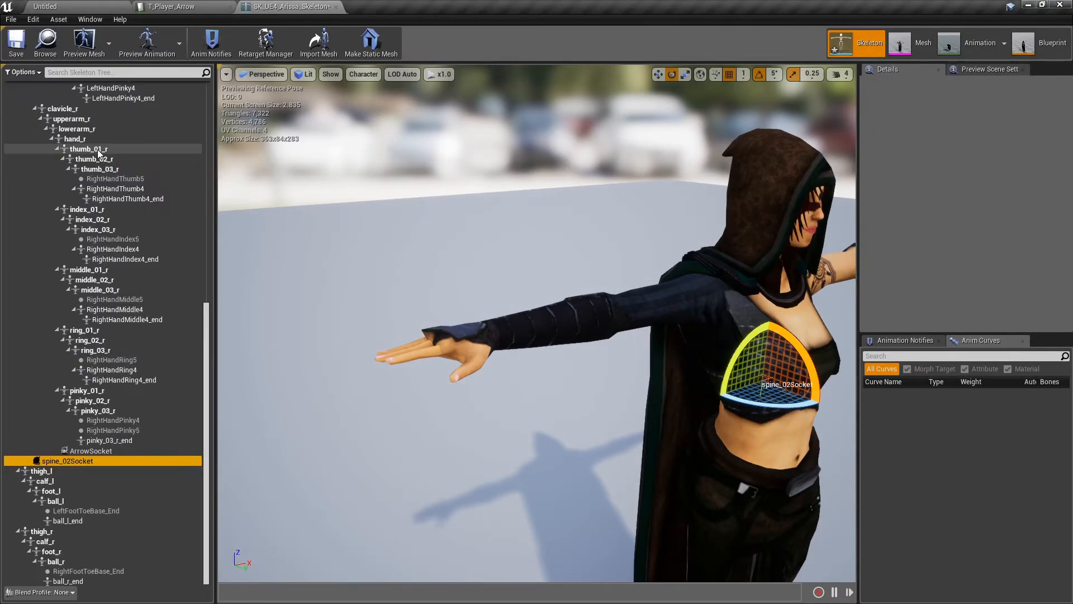
left_click(81, 462)
left_click(82, 461)
type("ArrowInventory")
key("Return")
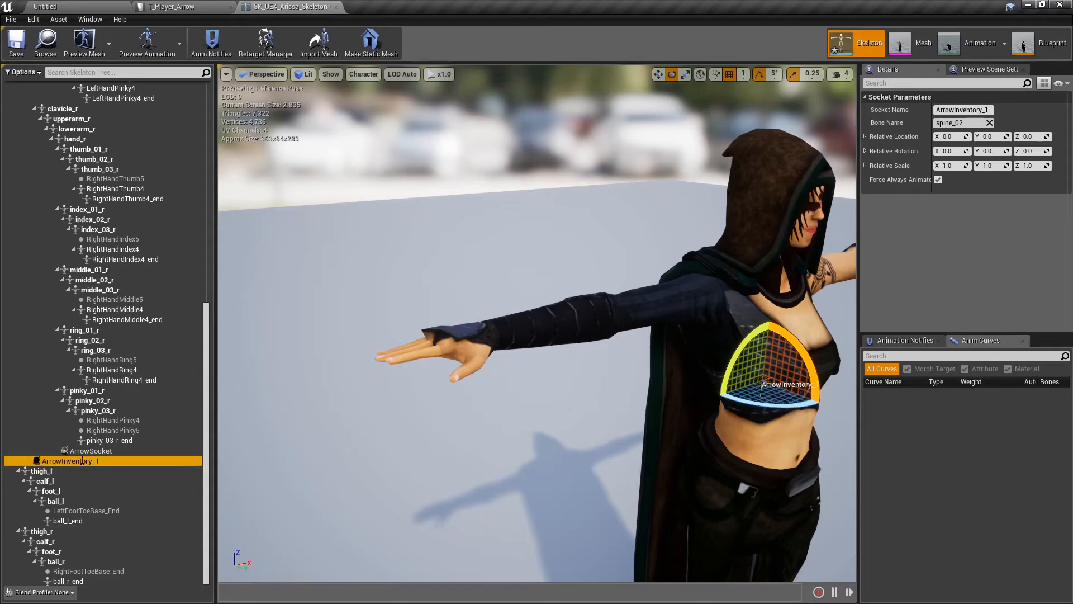
- Set the ArrowInventory_1 socket's relative location to X -0.82, Y -50.41, Z -22.23
left_click(960, 136)
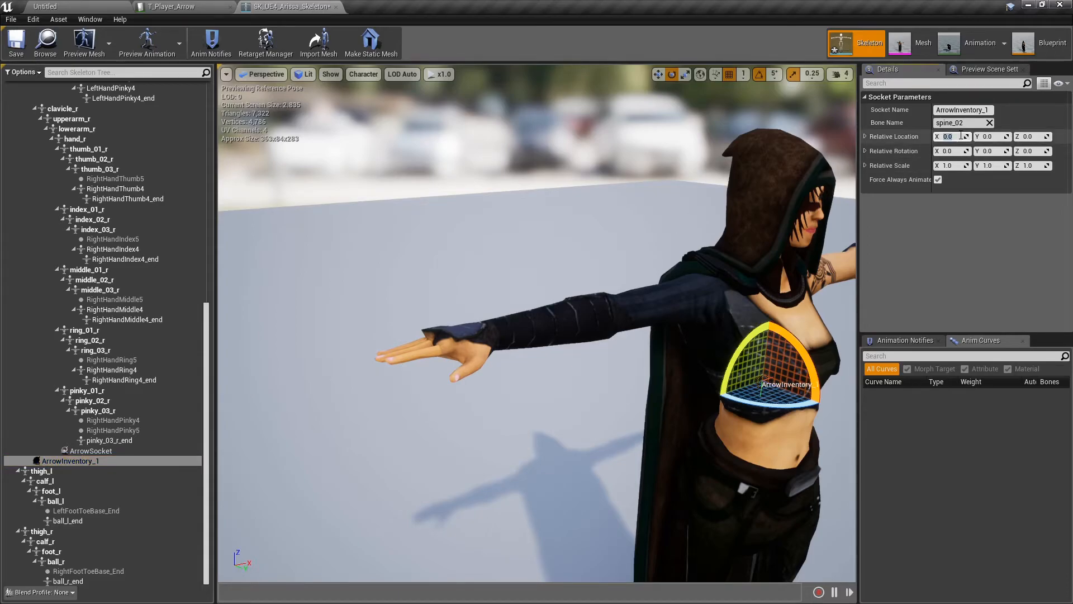
type("-0.82")
key("Tab")
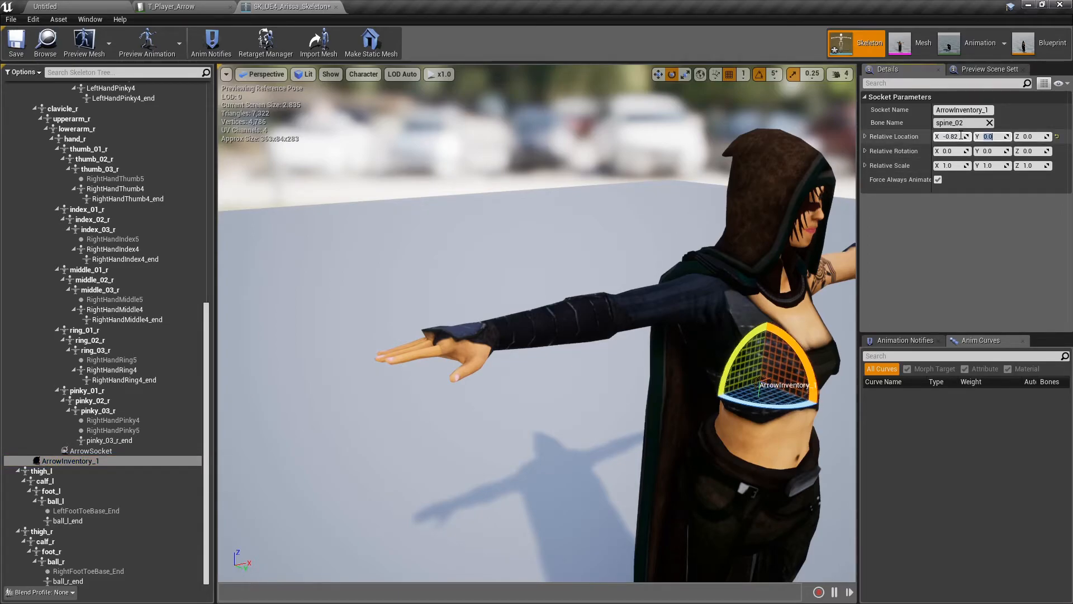
type("-50.41")
key("Tab")
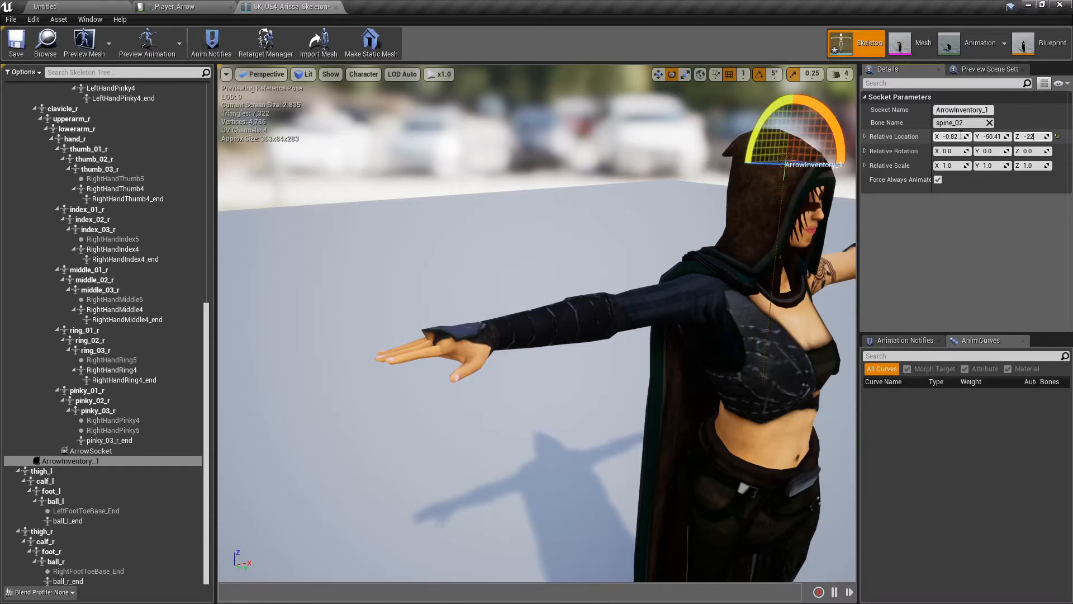
key("Return")
- Set the ArrowInventory_1 socket's relative rotation to X 7.85, Y 6.0, Z 88.79 and save the skeleton
left_click(952, 151)
key("Tab")
type("6")
key("Tab")
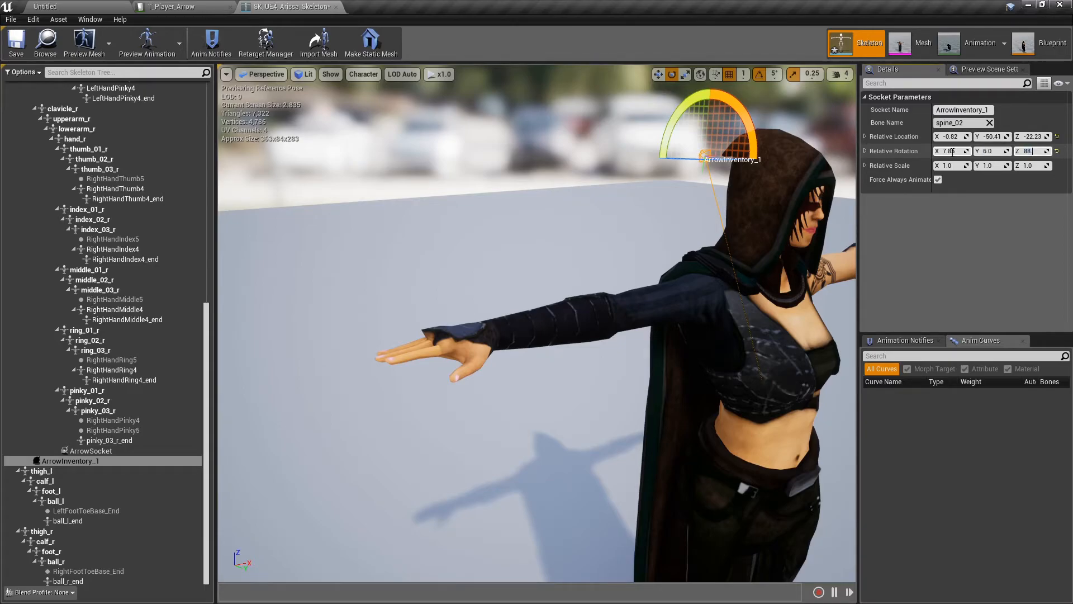
key("Return")
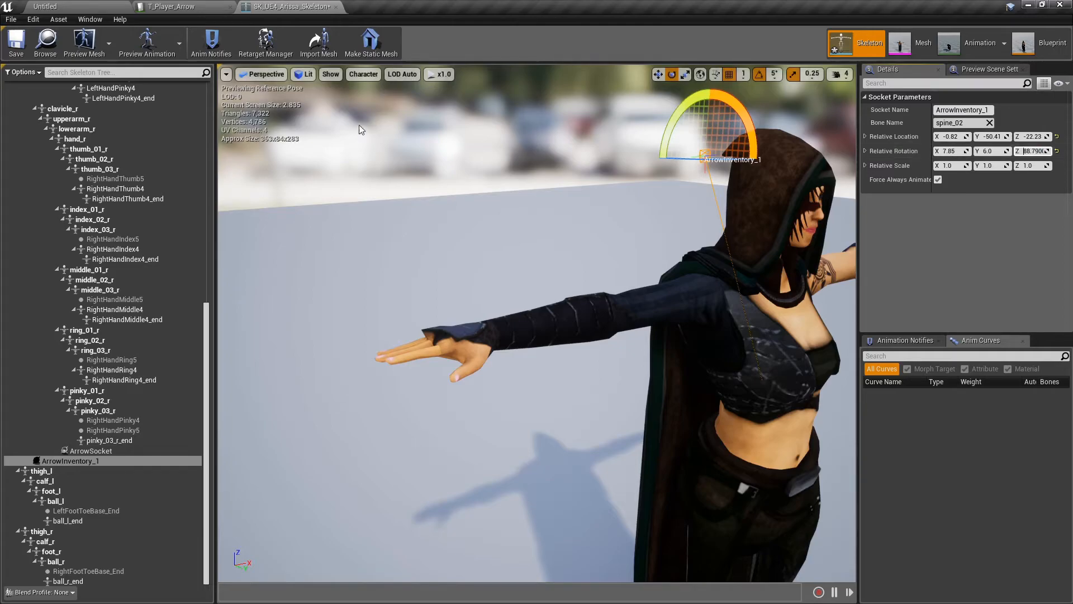
left_click(15, 56)
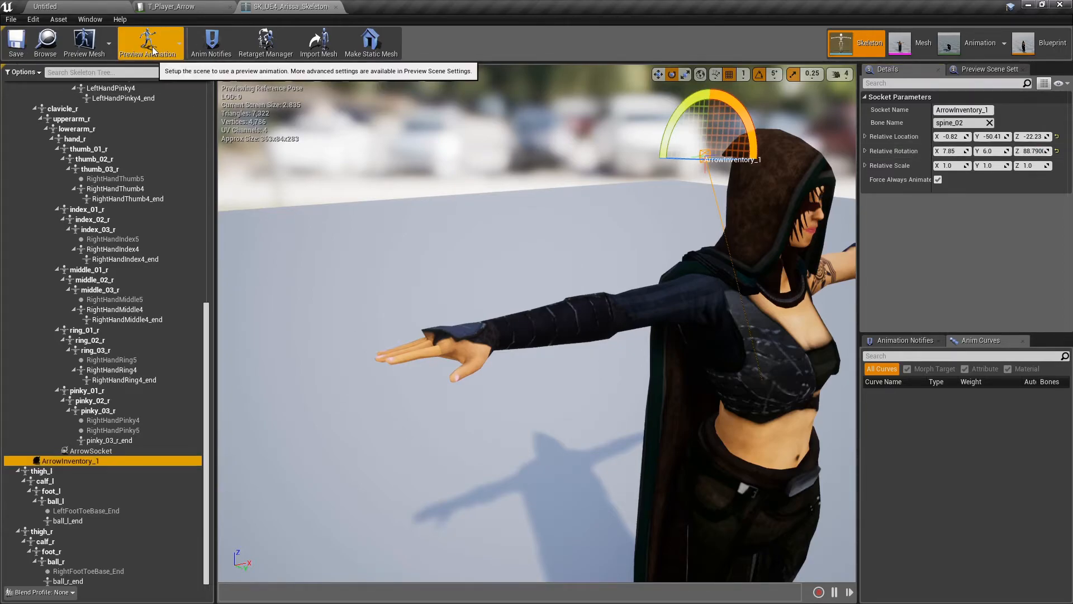
- Set MaxCount to 5 in the ArissaIron row of T_Player_Arrow and expand its ThirdPersonAnimation settings
left_click(166, 12)
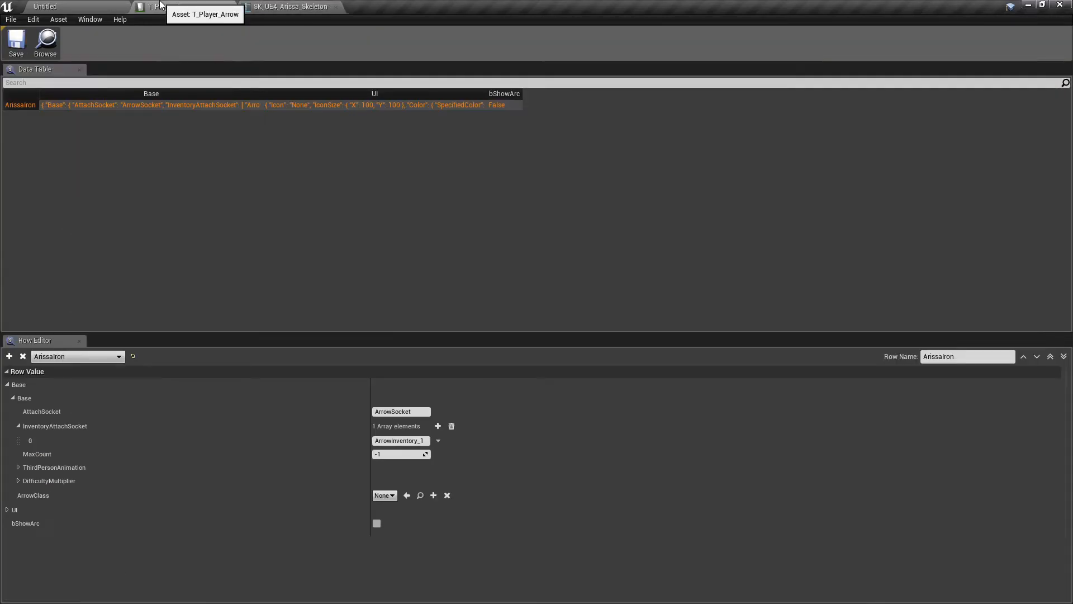
left_click(390, 454)
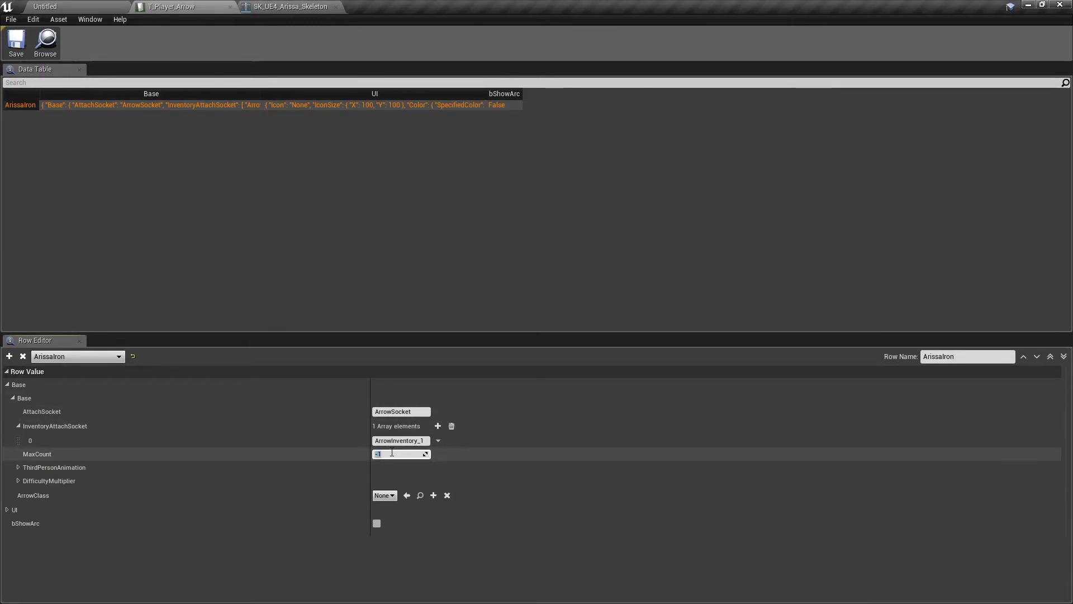
type("5")
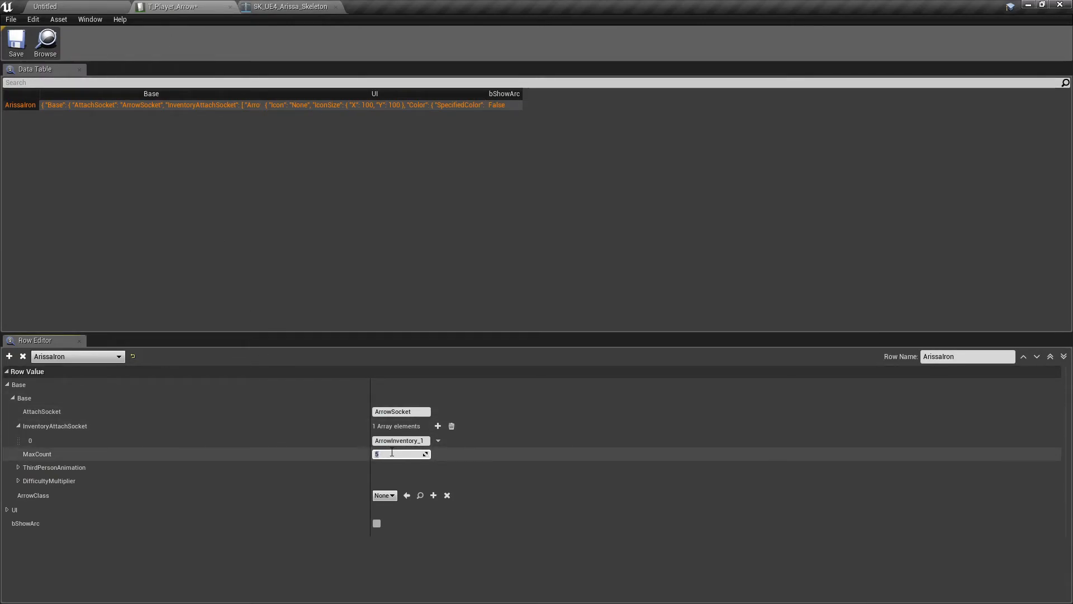
left_click(71, 472)
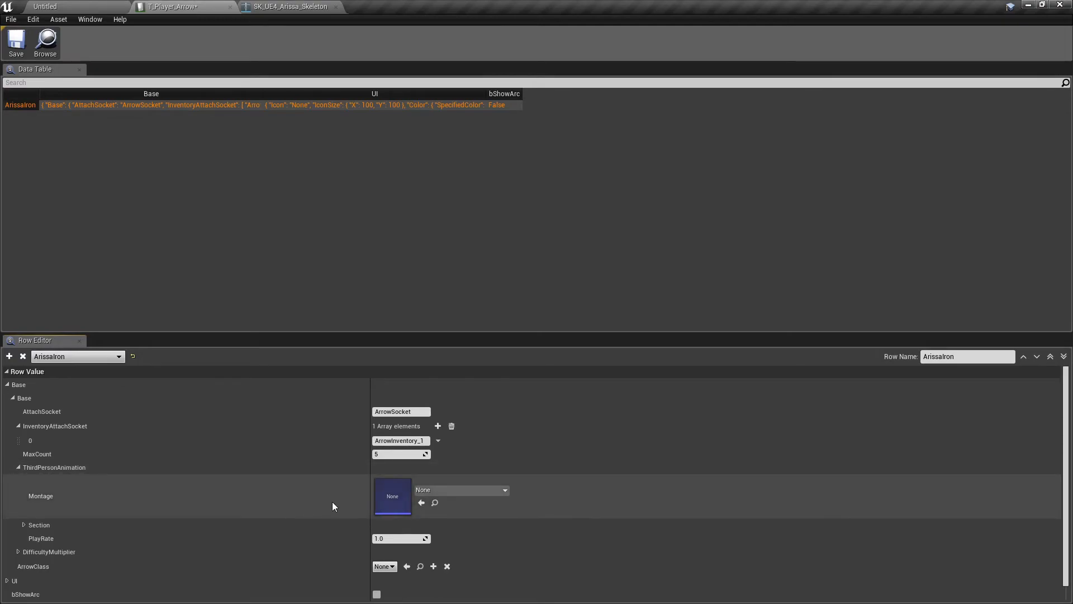
- Open the Content/Arissa/Animations/Bow/Standing folder in the level editor's Content Browser
left_click(70, 6)
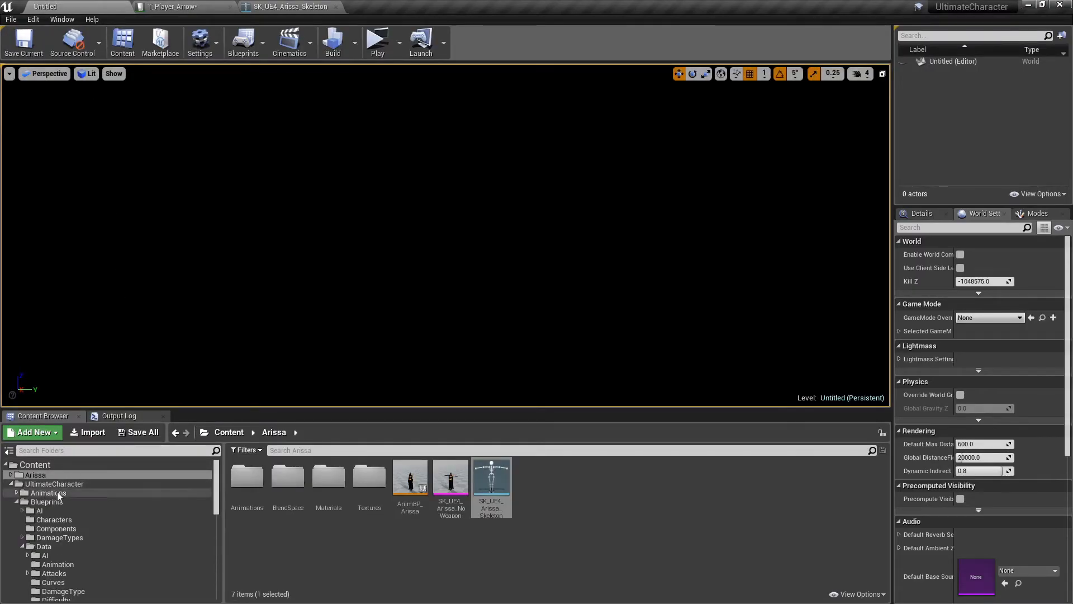
double_click(239, 486)
double_click(238, 489)
double_click(238, 489)
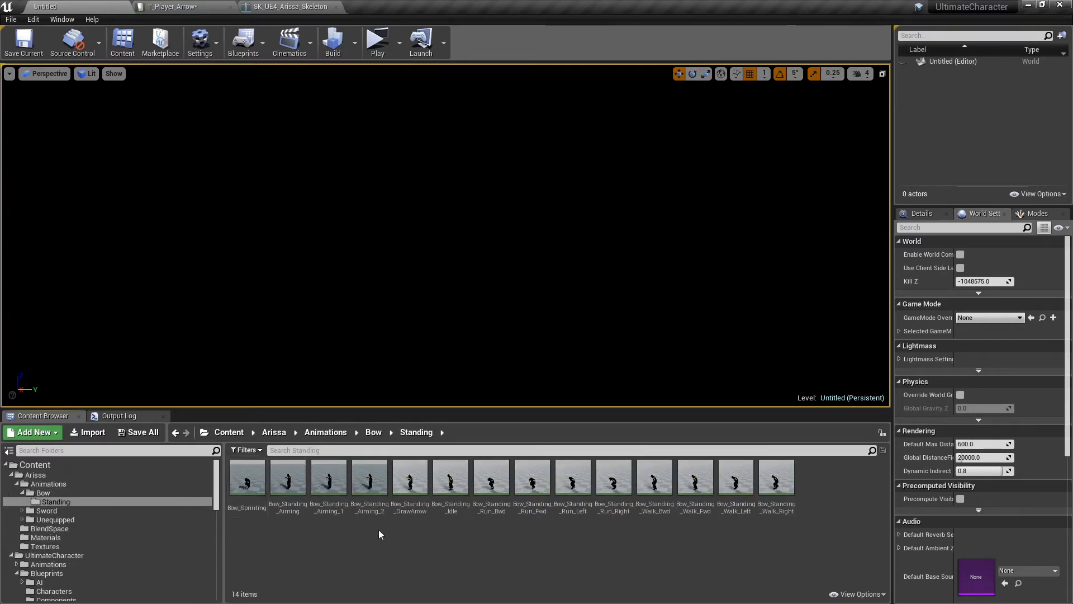
- Create an AnimMontage from the Bow_Standing_DrawArrow animation and name it AM_Arissa_DrawArrow
left_click(403, 509)
right_click(404, 508)
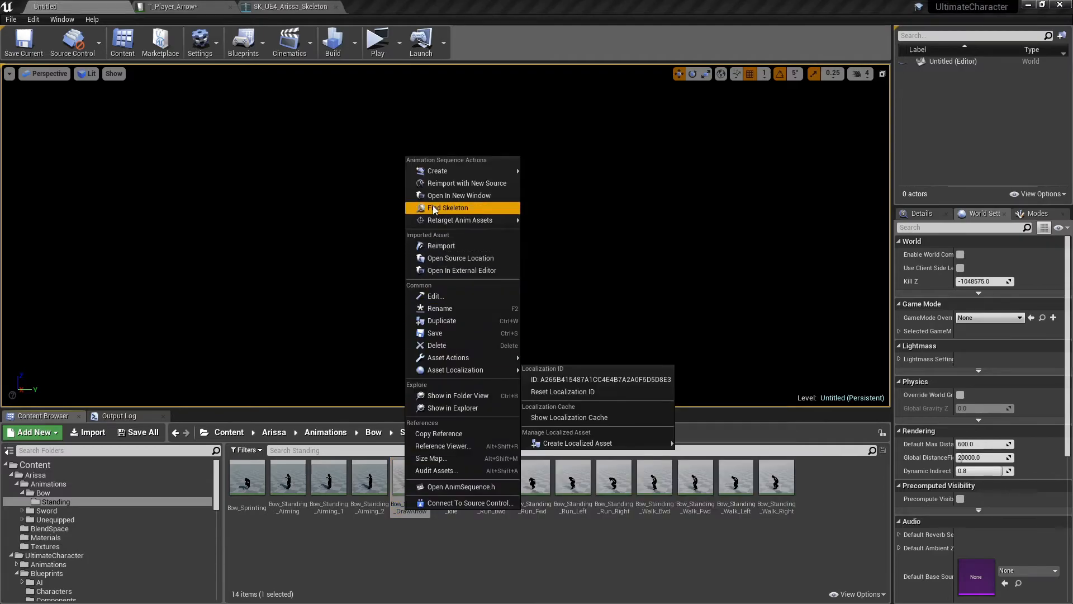
mouse_move(498, 170)
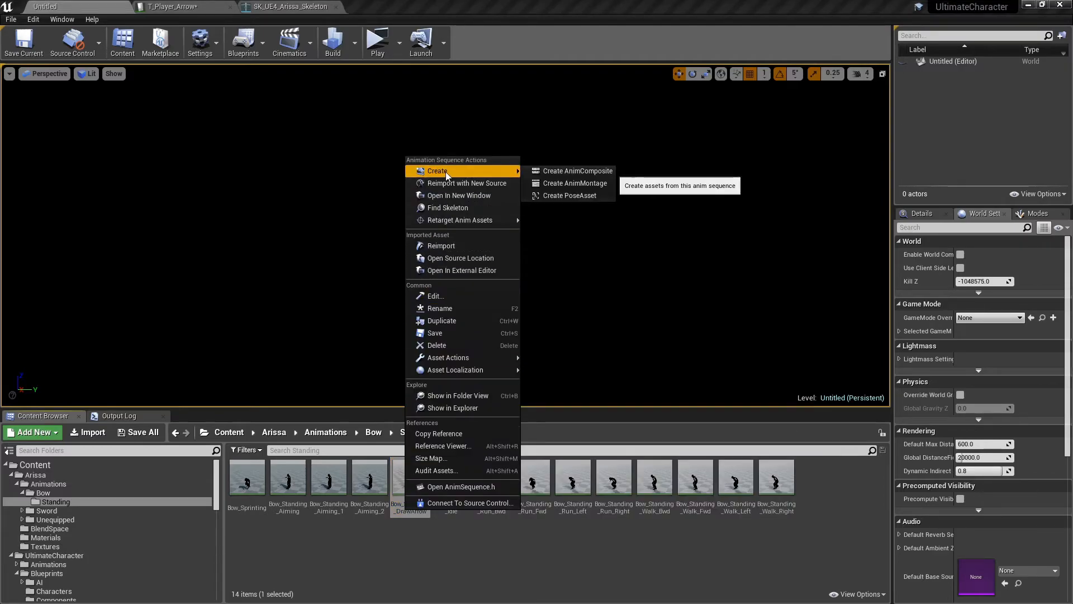
left_click(561, 183)
type("AM_Arissa_")
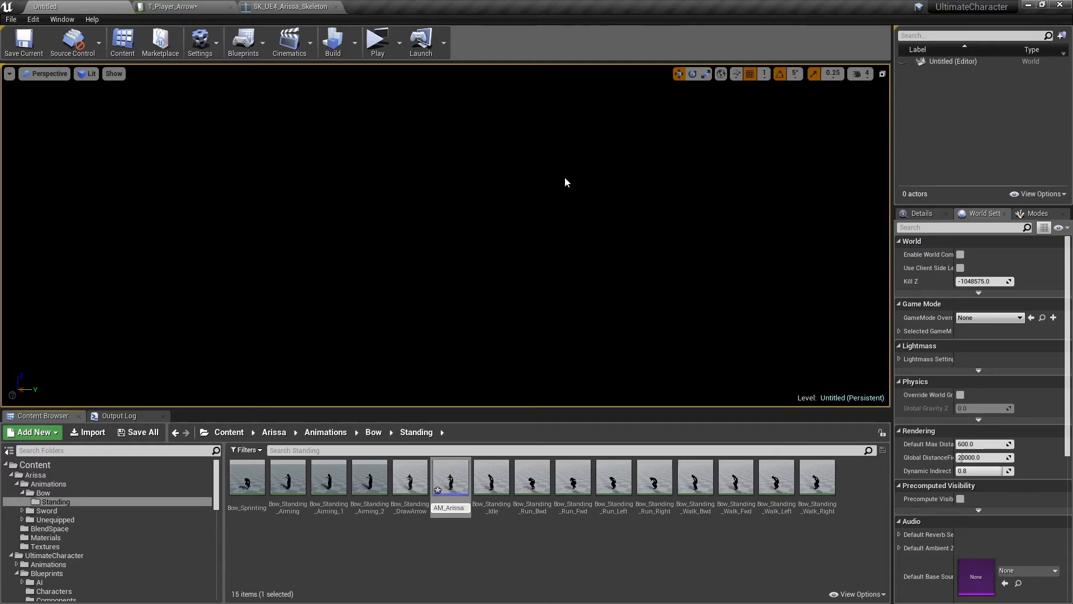
type("DrawArrow")
key("Return")
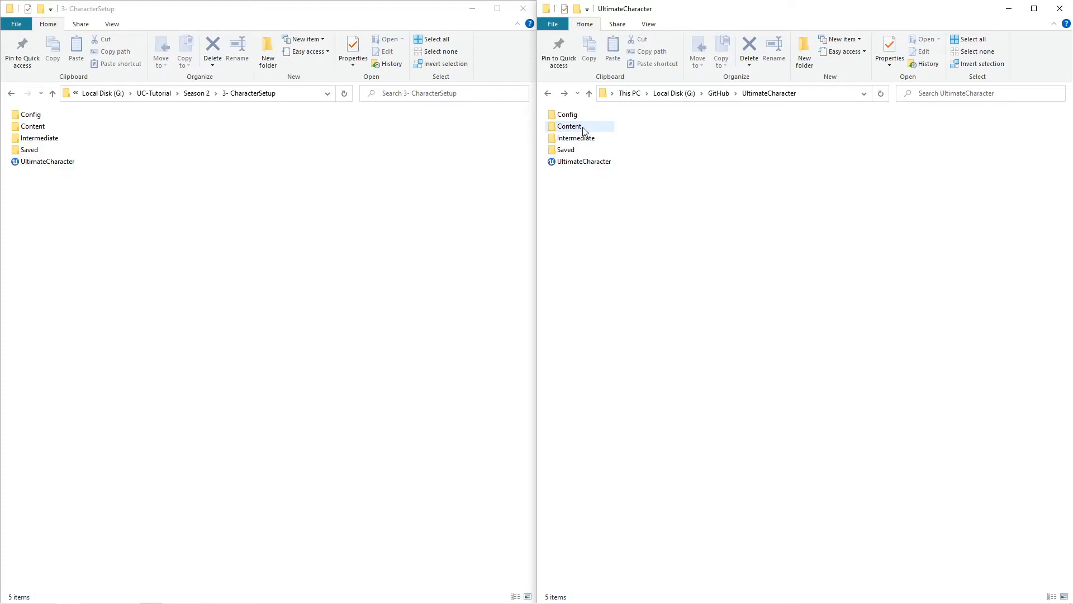
- In File Explorer, copy the Animations folder from Content/UltimateCharacter/Blueprints of the GitHub UltimateCharacter project
double_click(584, 131)
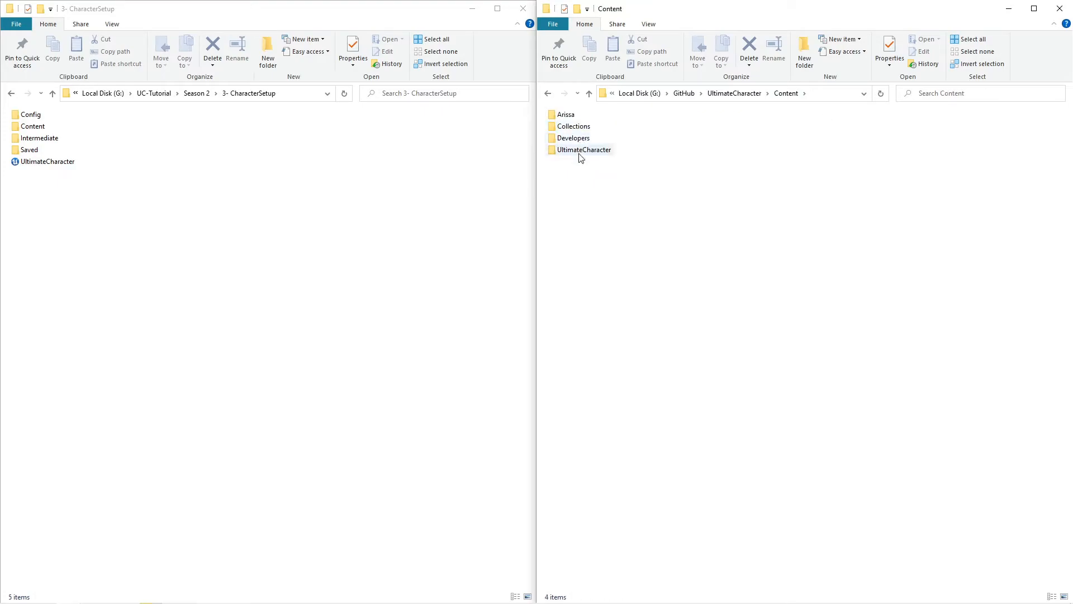
double_click(580, 154)
double_click(580, 127)
left_click(581, 127)
right_click(581, 133)
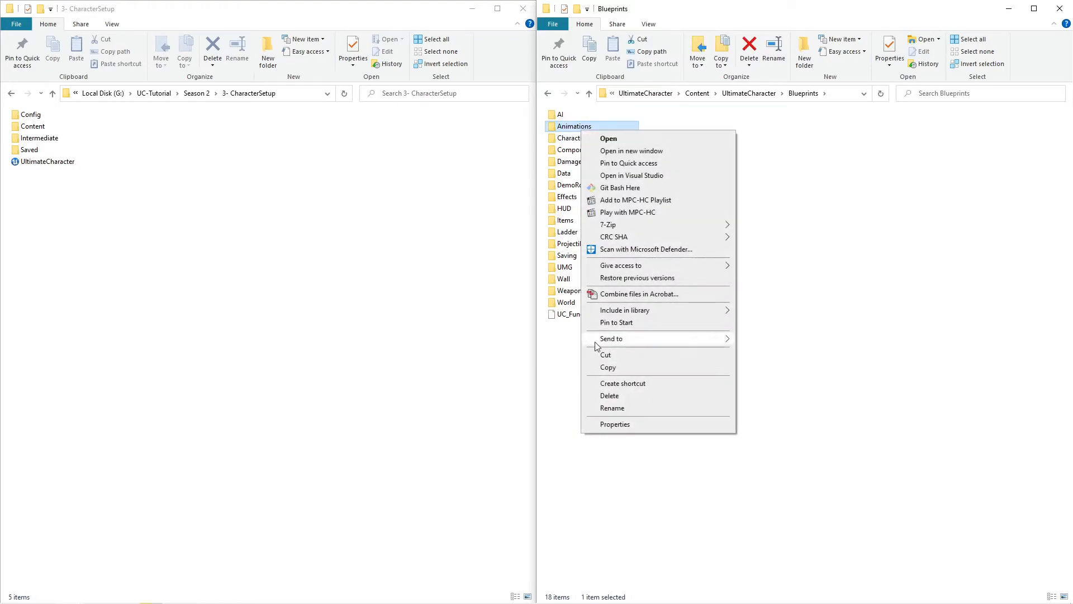
left_click(610, 367)
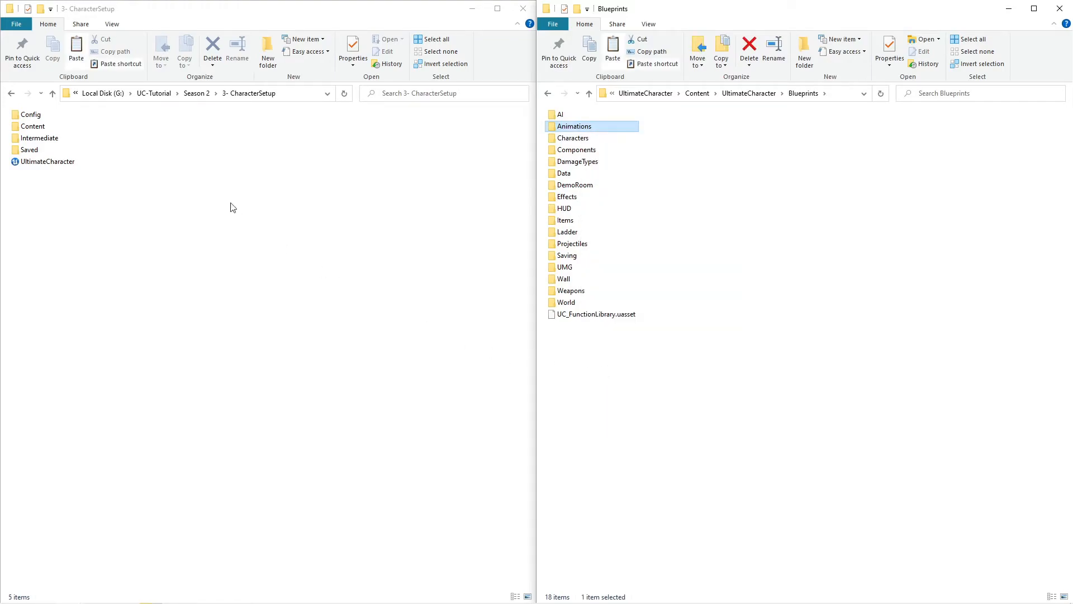
- Paste the copied Animations folder into Content/UltimateCharacter/Blueprints of the 3- CharacterSetup project
double_click(47, 128)
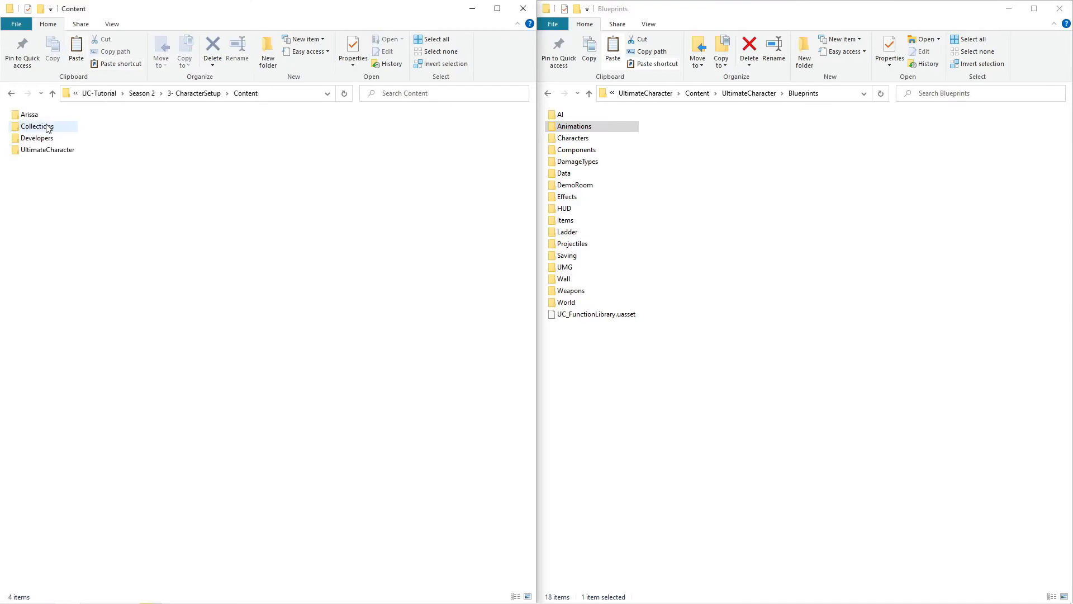
double_click(50, 150)
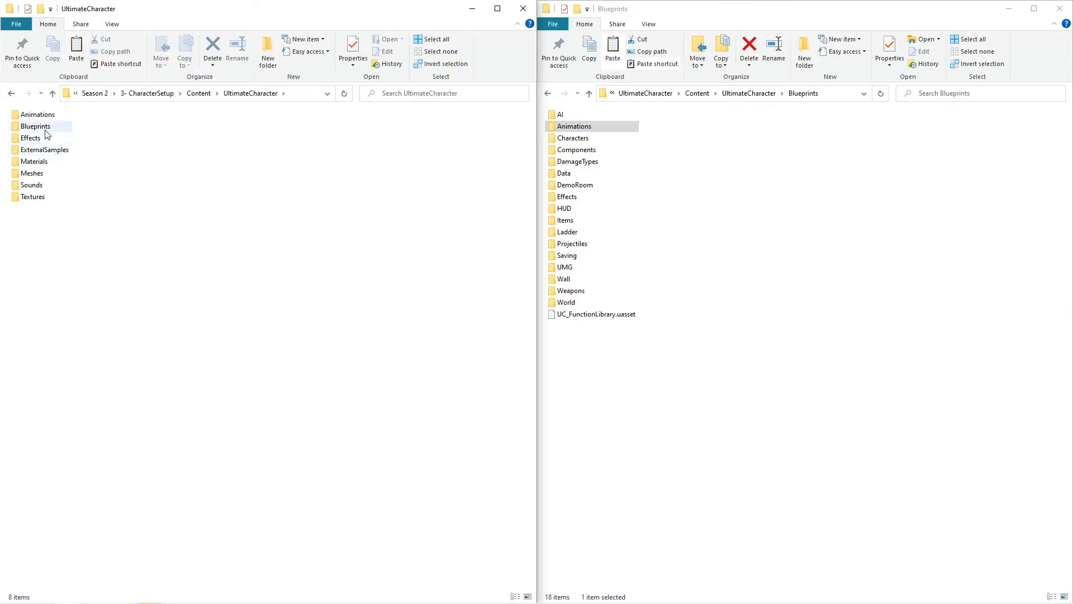
double_click(42, 127)
right_click(162, 174)
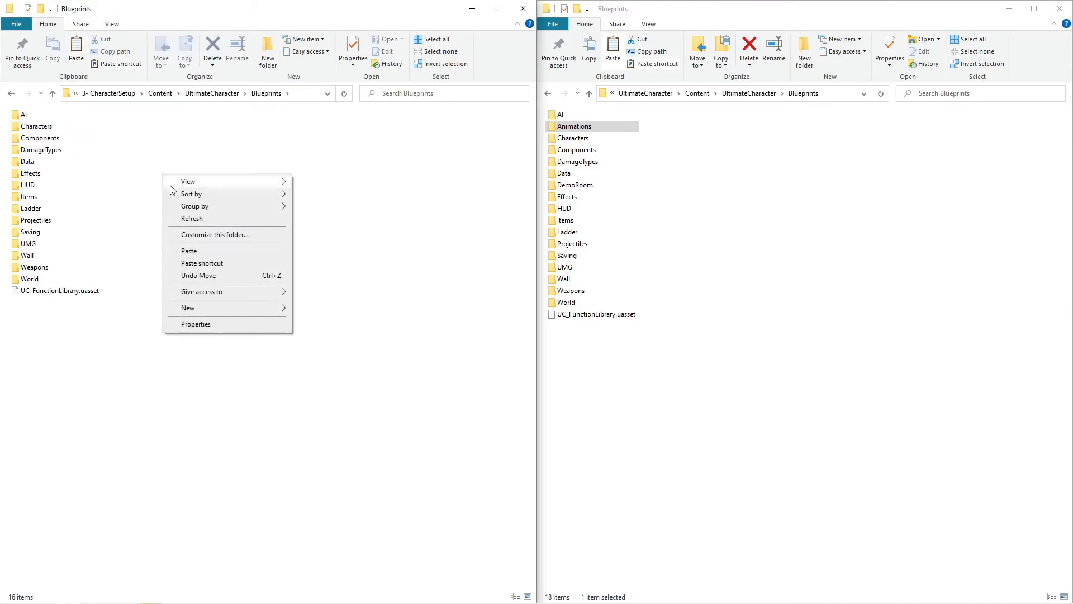
left_click(210, 248)
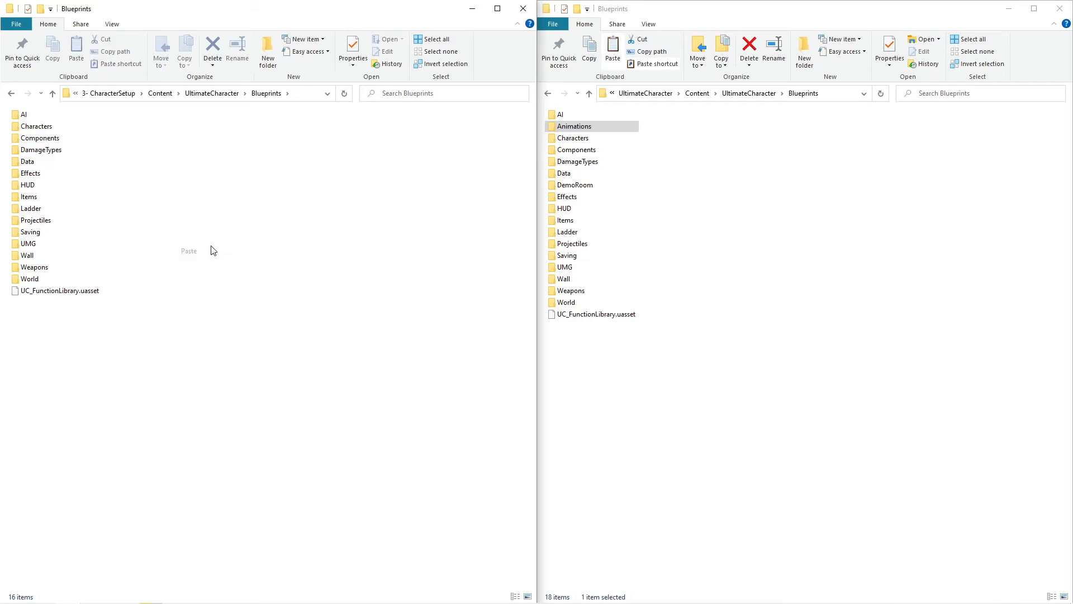
- Copy the Animation folder from Blueprints/Data of the GitHub project into the Blueprints/Data folder of the 3- CharacterSetup project
left_click(566, 176)
double_click(567, 175)
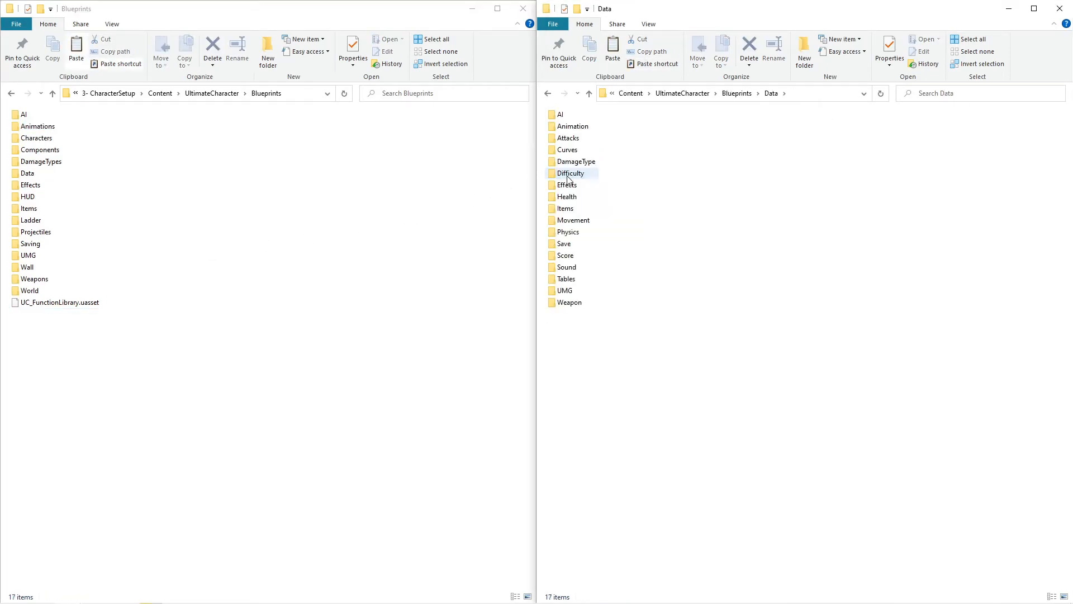
right_click(569, 127)
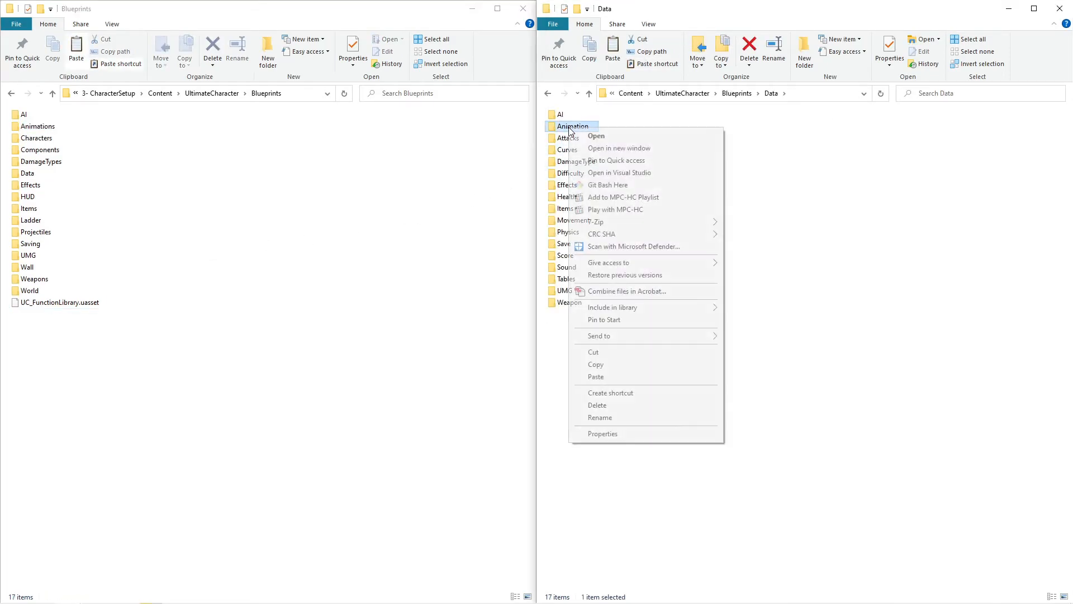
left_click(595, 364)
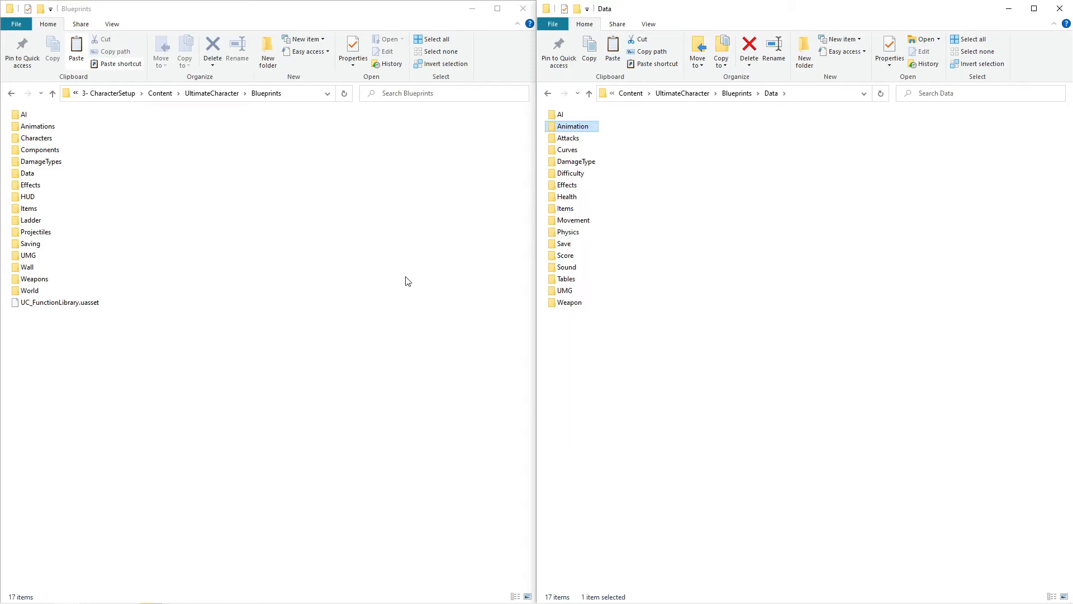
double_click(70, 174)
right_click(172, 271)
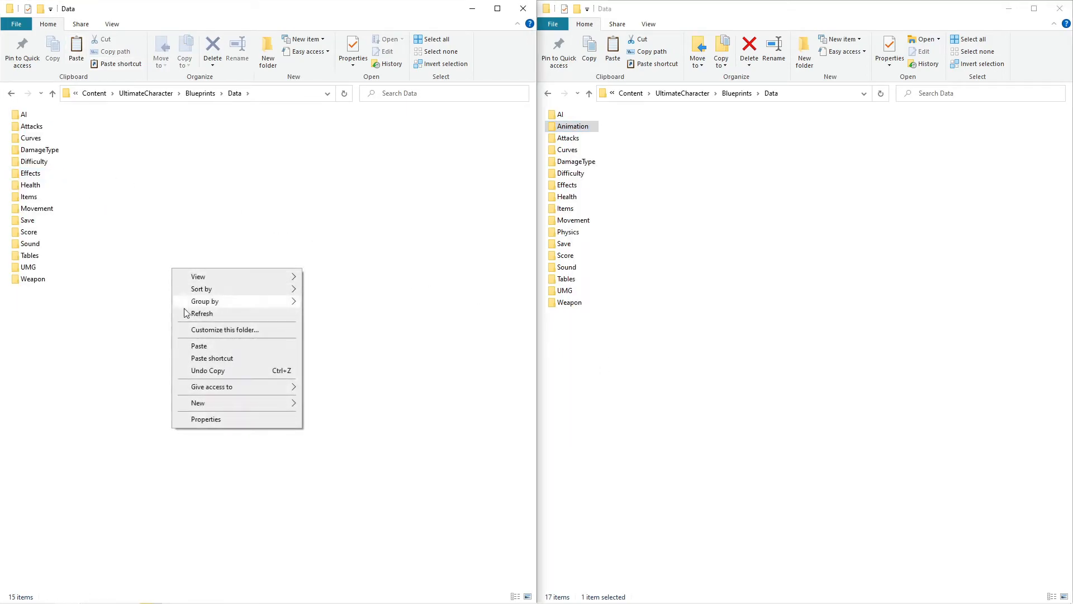
left_click(204, 347)
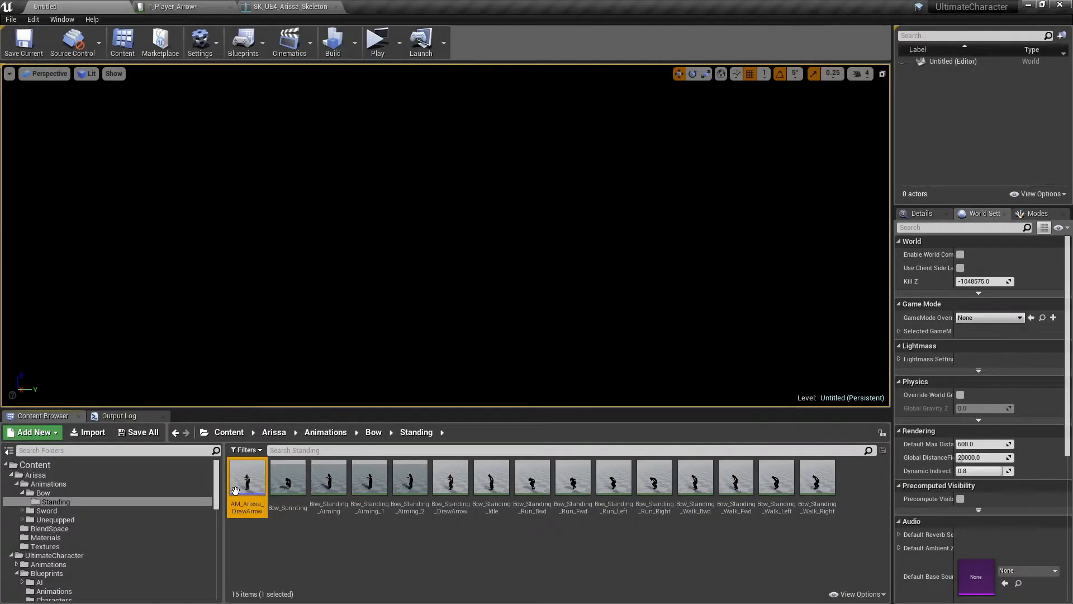
- Set the slot of the AM_Arissa_DrawArrow montage to DefaultGroup.UpperBody, then save and close the montage
double_click(235, 491)
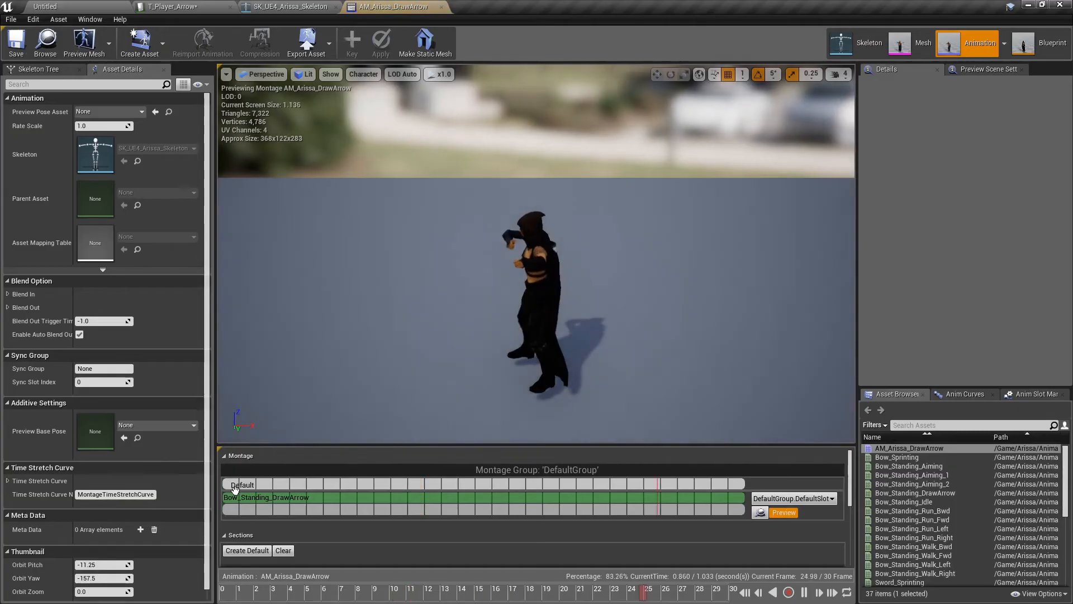
left_click(804, 591)
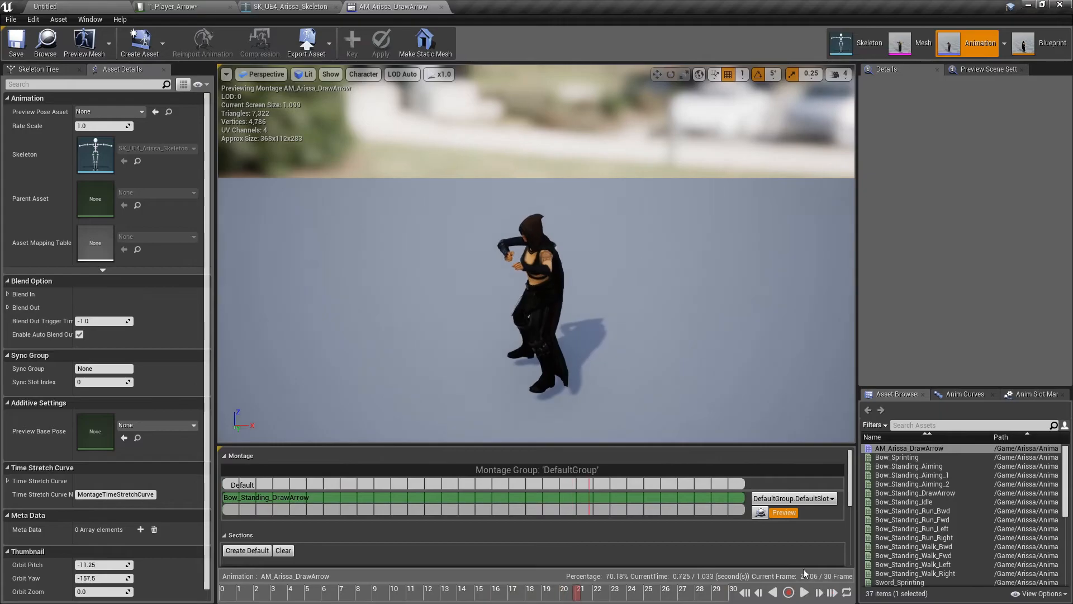
left_click(794, 498)
left_click(801, 518)
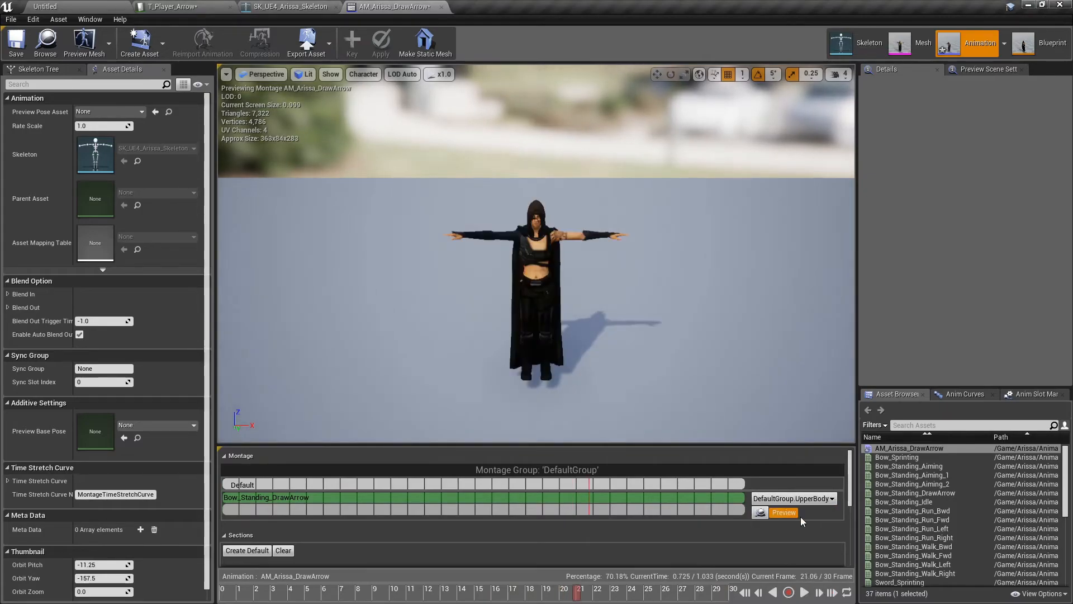
left_click_drag(849, 482, 832, 547)
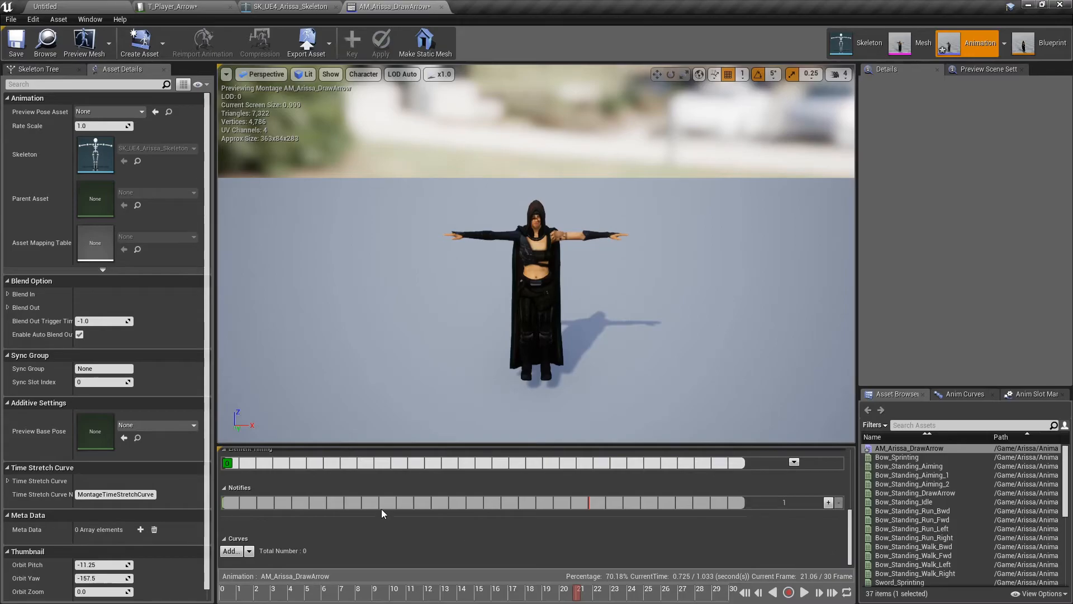
left_click(341, 592)
left_click(805, 593)
left_click(805, 592)
left_click(9, 41)
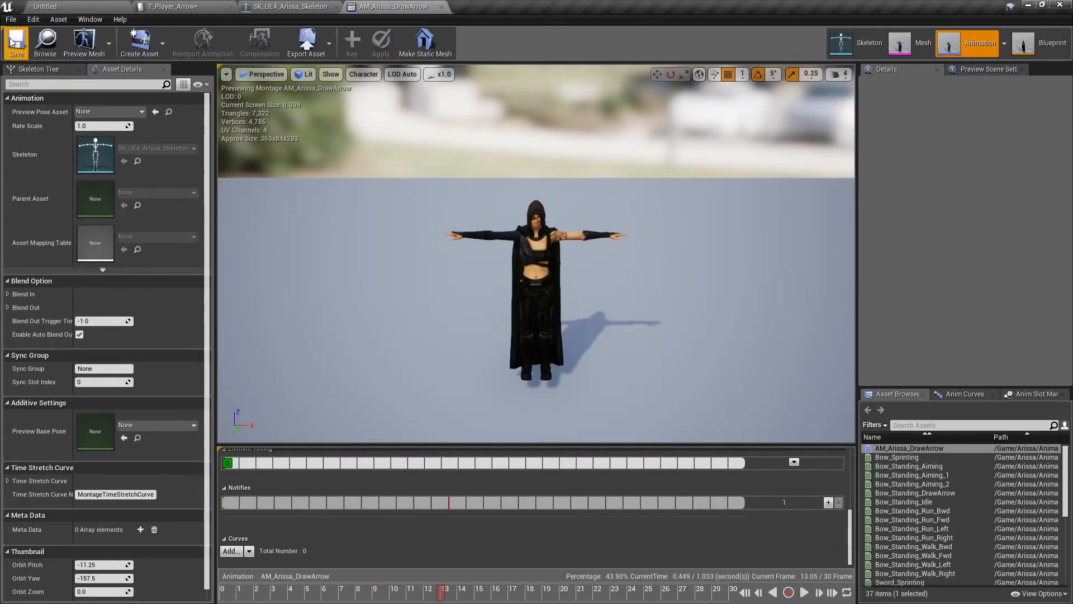
left_click(441, 7)
left_click(94, 6)
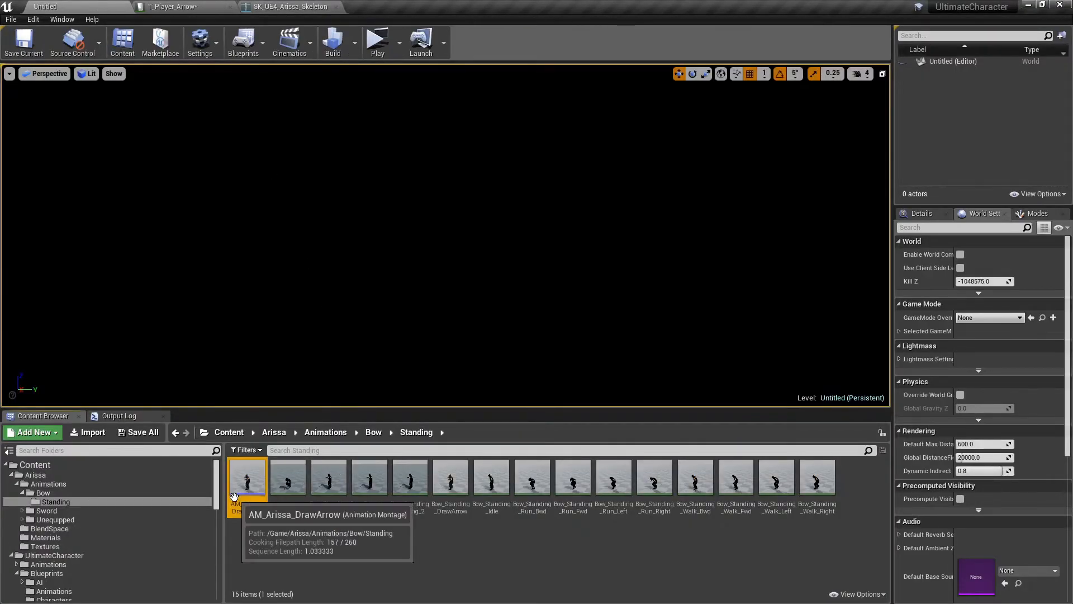
- Reopen AM_Arissa_DrawArrow, add an Equipping_Arrow_AN notify at about frame 9, and save the montage
double_click(247, 479)
left_click(801, 595)
left_click_drag(849, 494, 845, 559)
left_click_drag(274, 592, 375, 592)
right_click(382, 506)
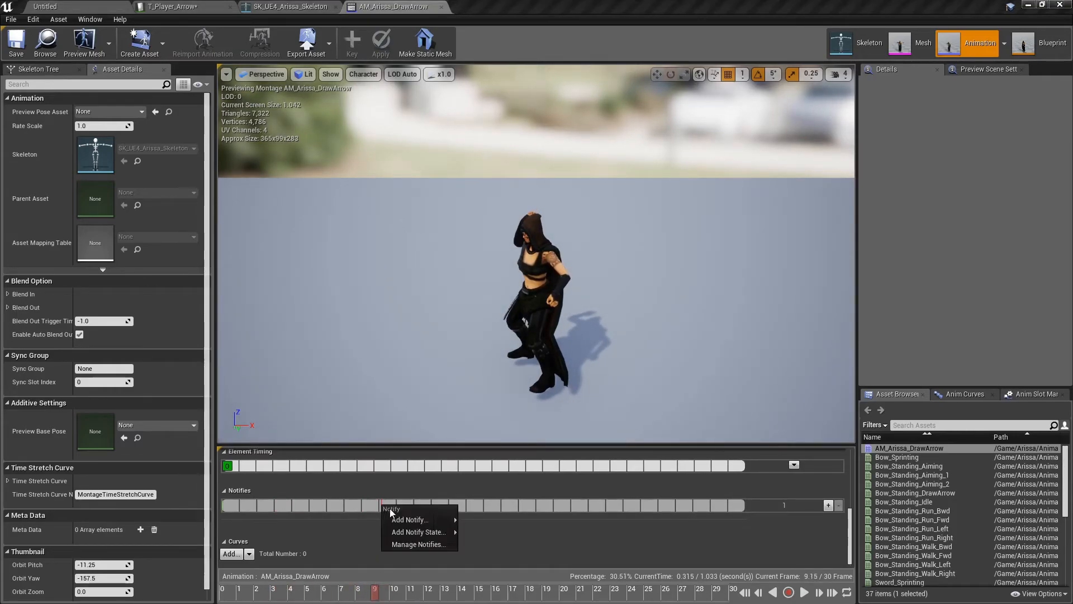
mouse_move(411, 518)
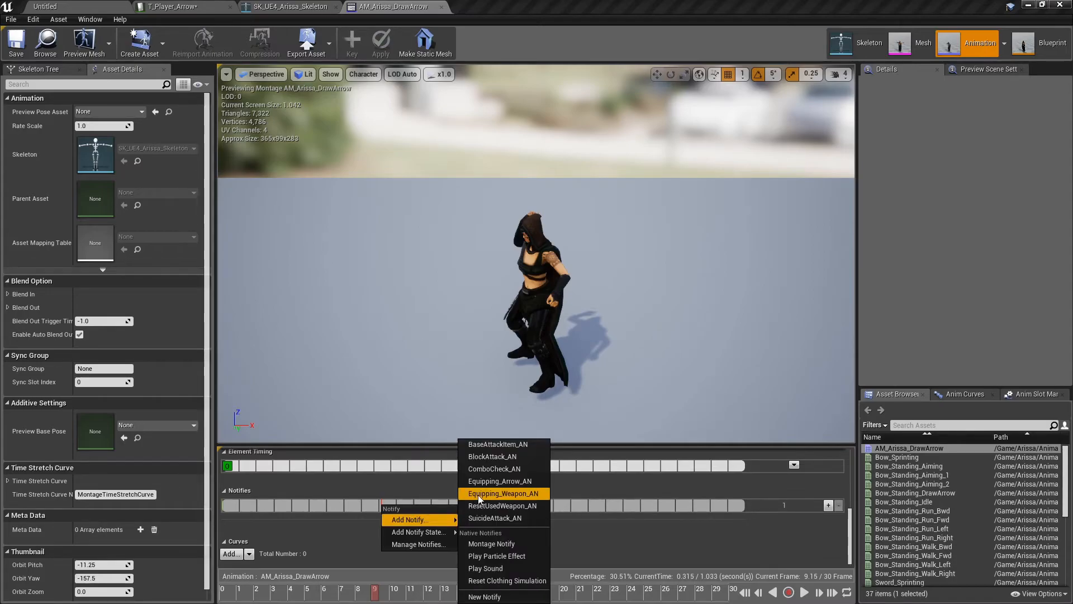
left_click(488, 482)
left_click(421, 510)
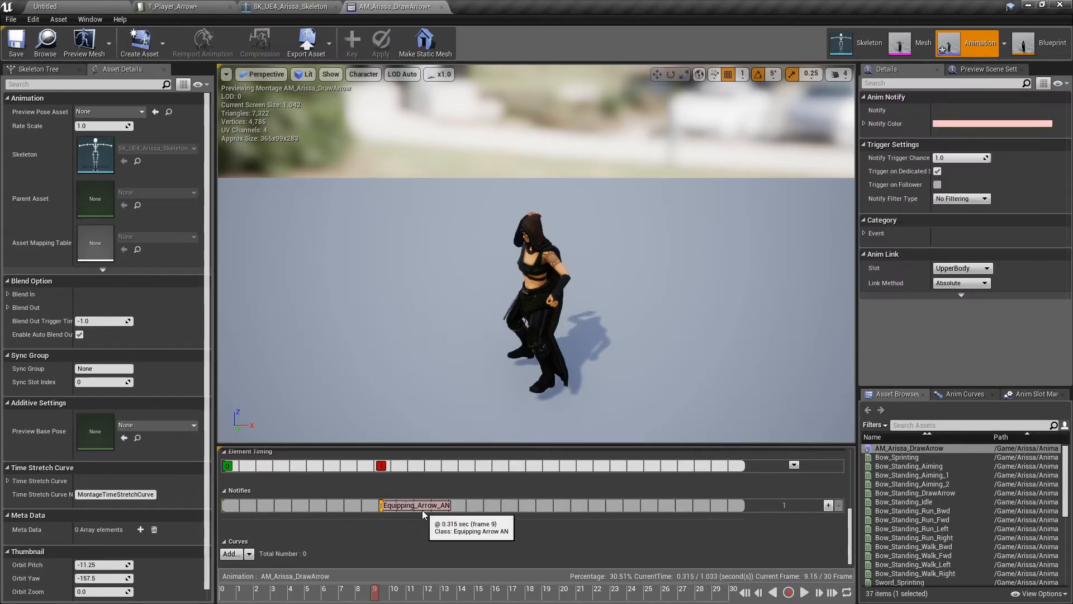
left_click(15, 51)
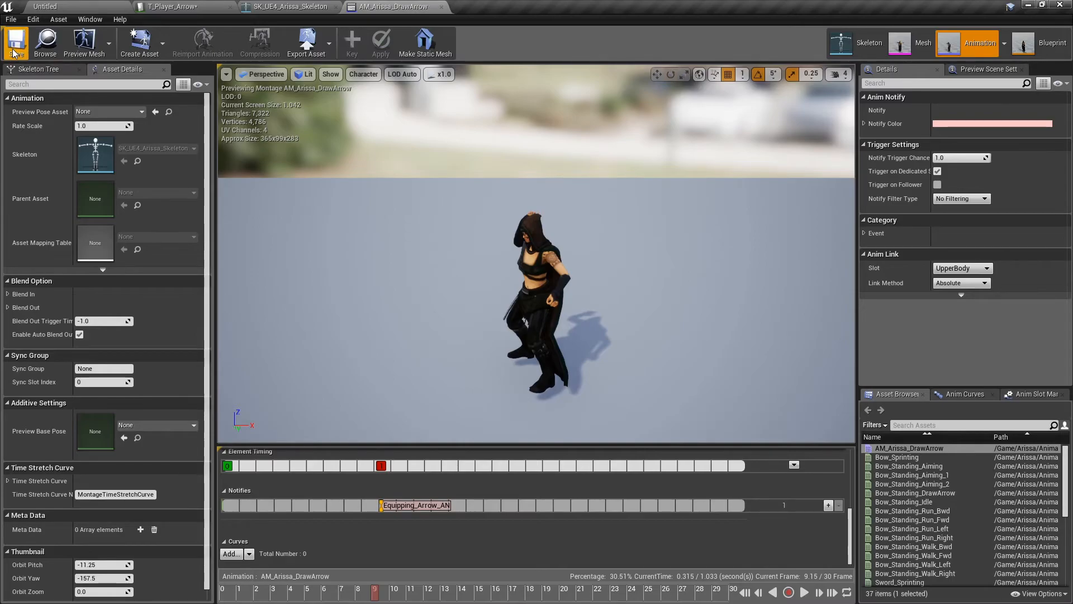
- In the ArissaIron row of T_Player_Arrow, assign AM_Arissa_DrawArrow as the third-person montage and set its section Length to 1.03
left_click(90, 6)
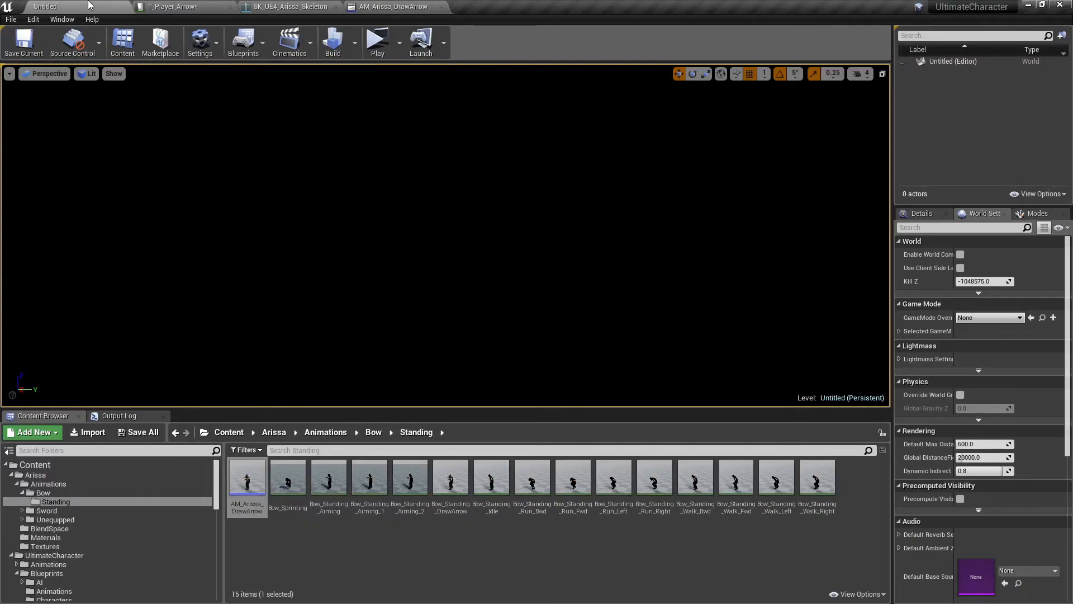
left_click(162, 6)
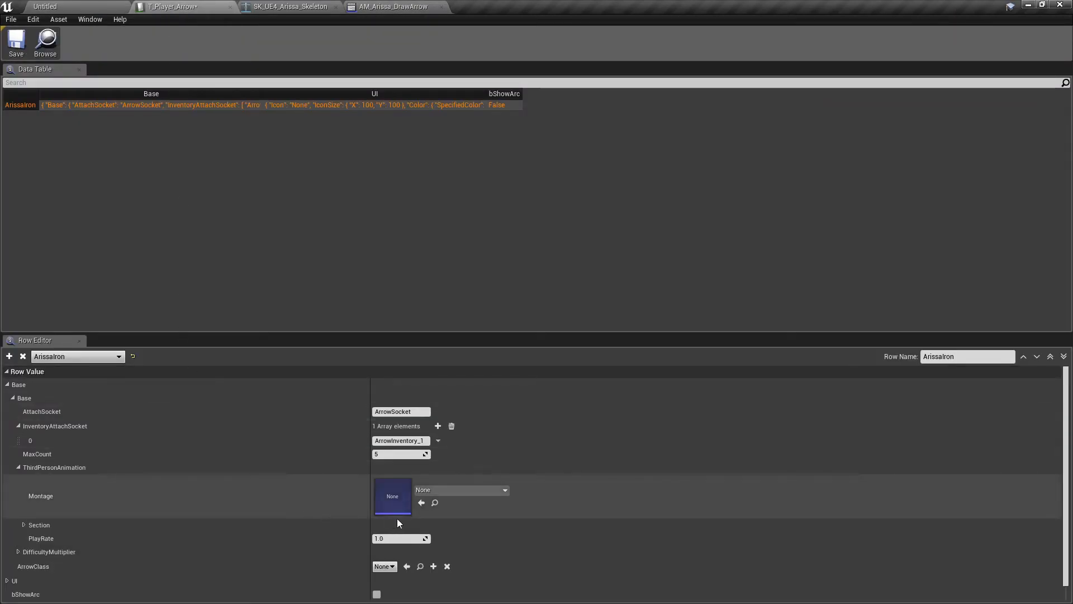
left_click(421, 503)
double_click(84, 523)
scroll(142, 513, "down", 2)
left_click(83, 7)
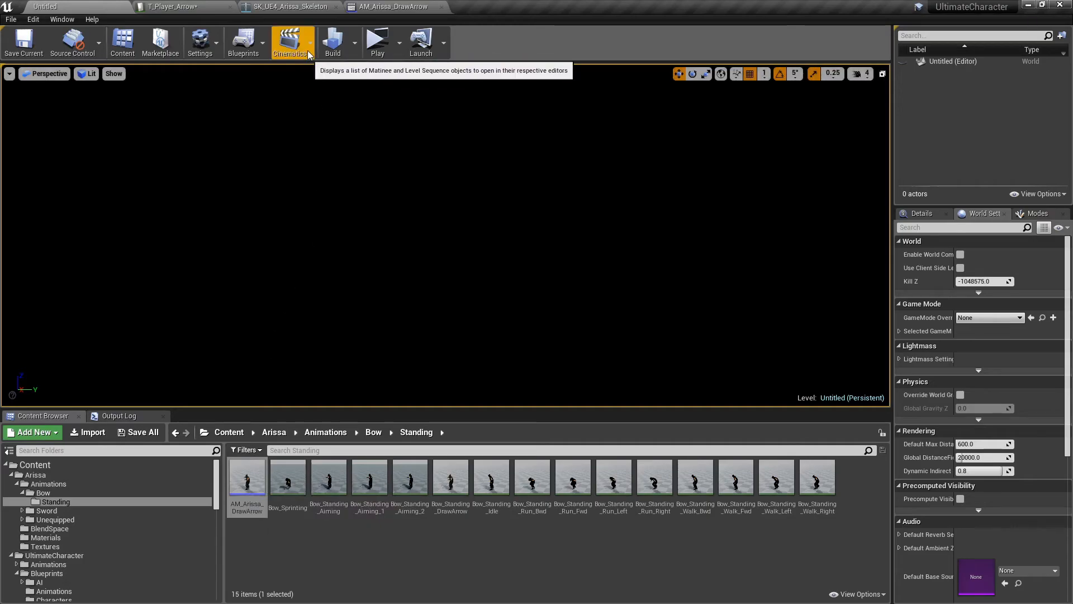
left_click(172, 6)
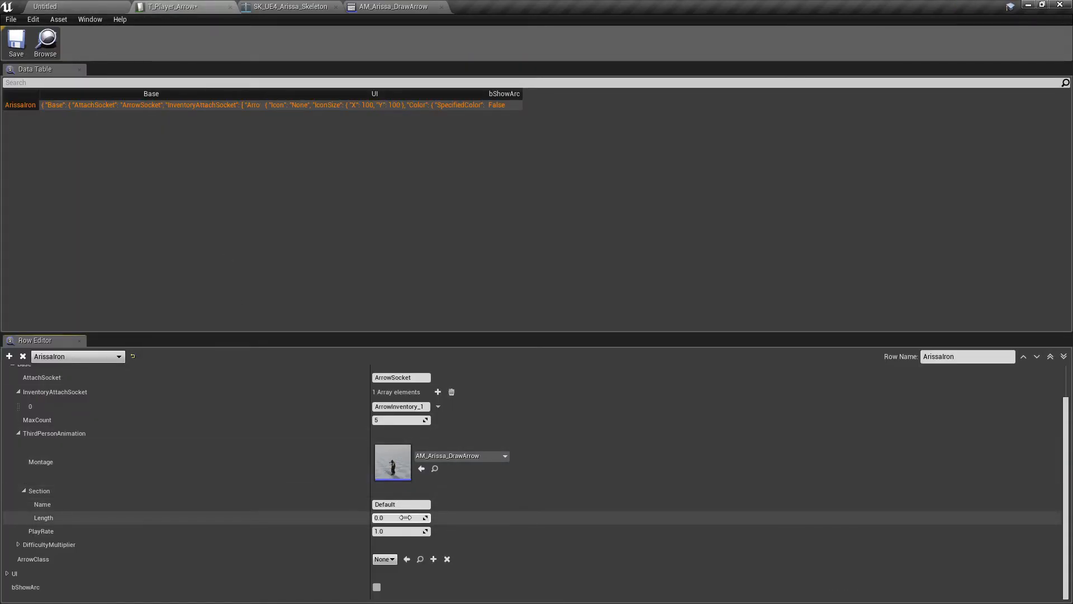
type("1.03")
key("Return")
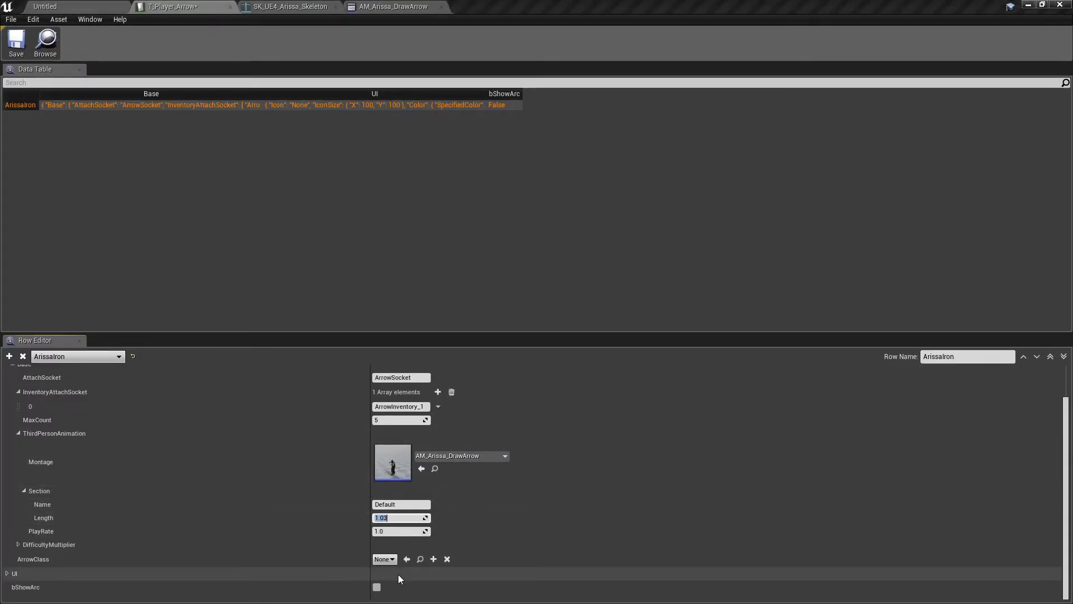
- Set the ArissaIron row's ArrowClass to Arrow_Pickup_BP and its UI icon to Icon_Arrow_T
left_click(391, 561)
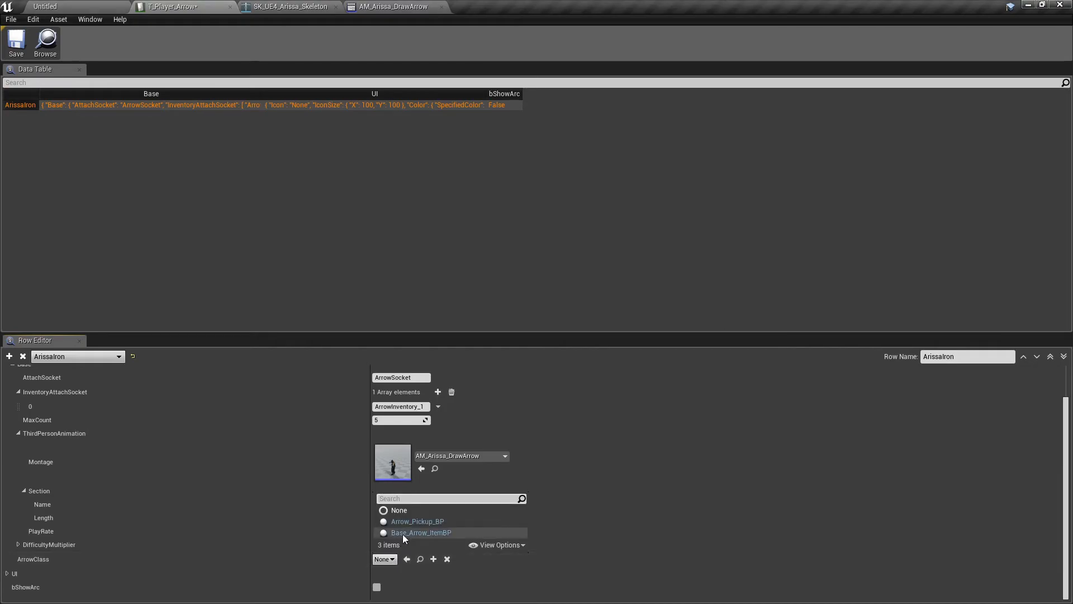
left_click(411, 521)
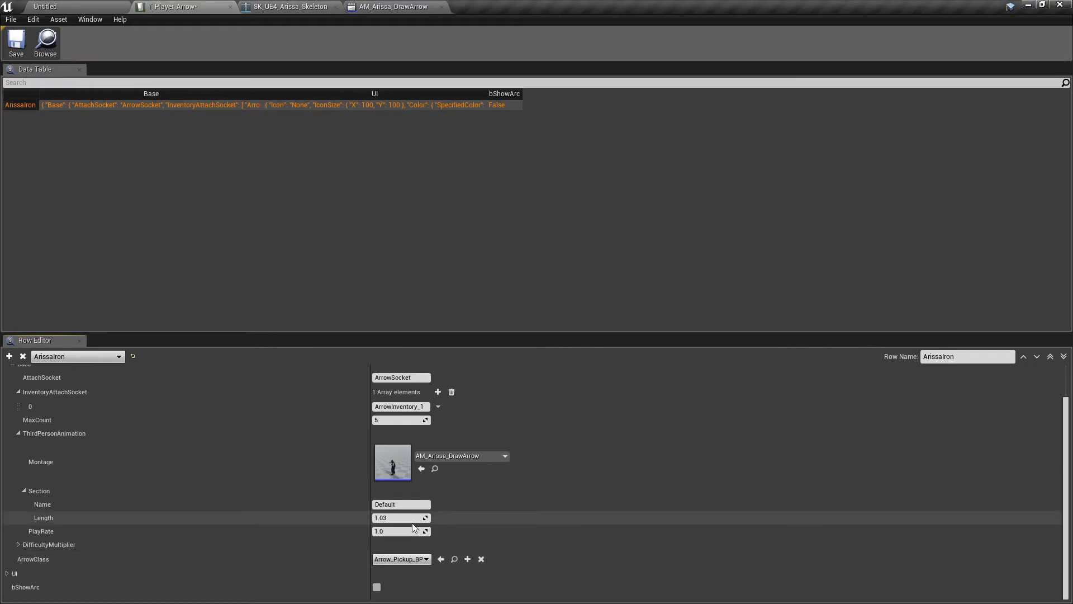
left_click(148, 572)
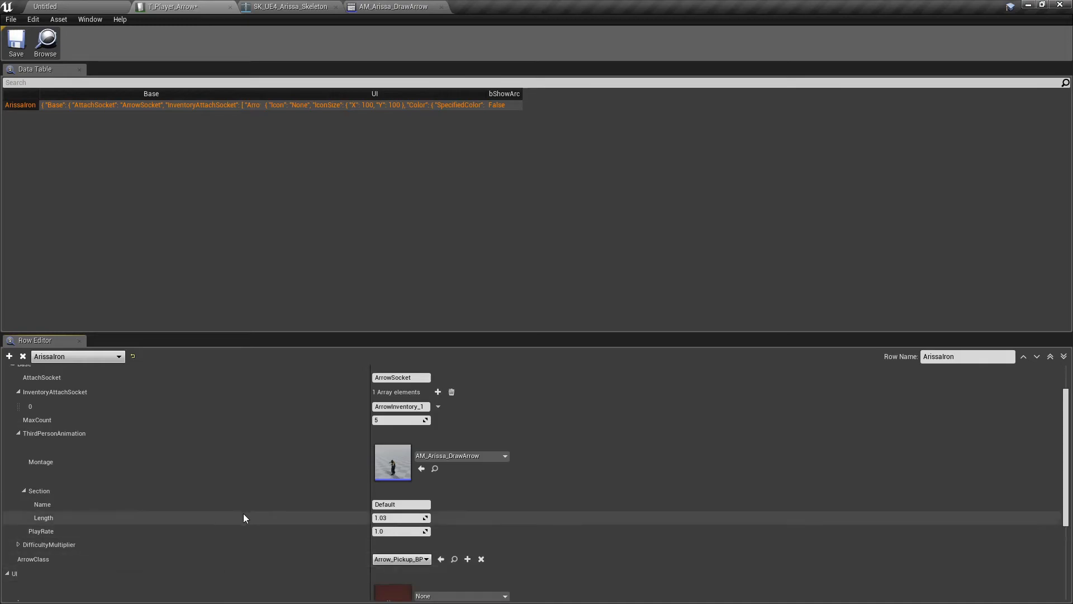
scroll(243, 518, "down", 5)
left_click(458, 472)
type("arrow")
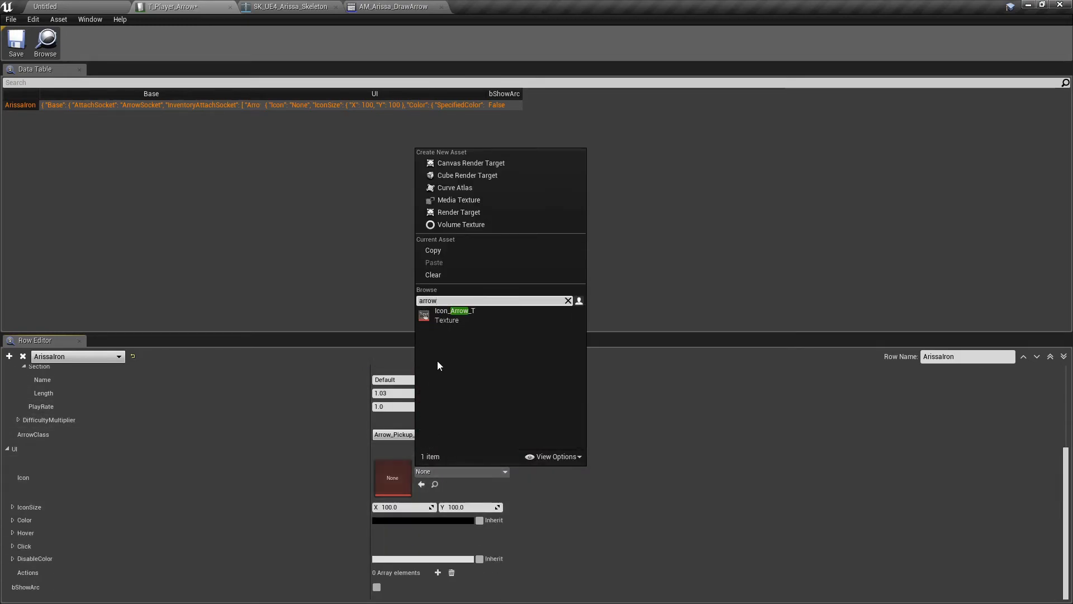
left_click(456, 320)
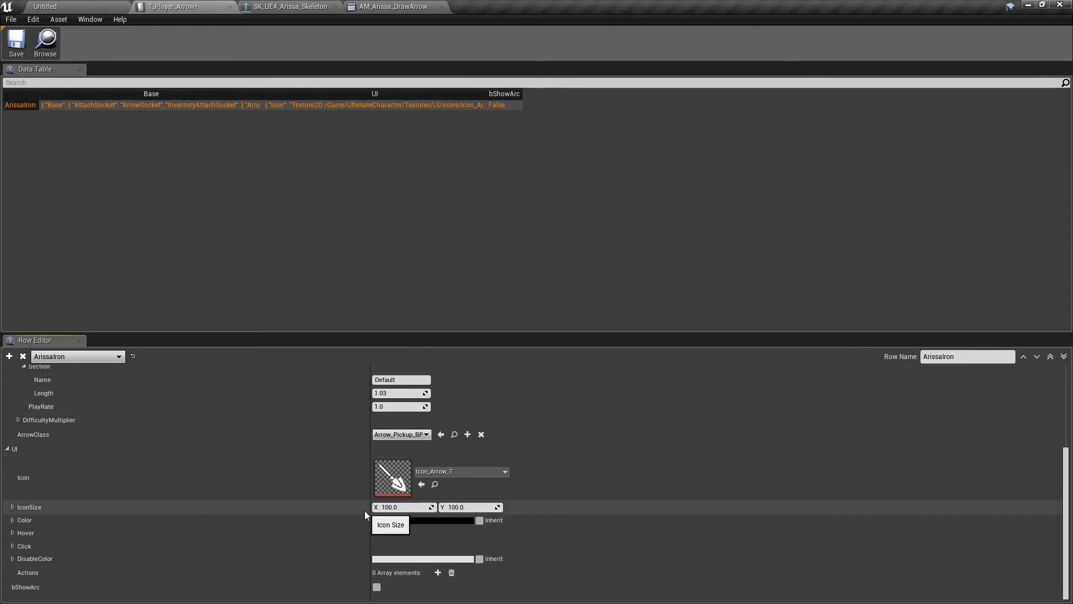
- Set the ArissaIron row's IconSize to X 75 and Y 75
left_click(405, 507)
type("75")
key("Tab")
type("75")
key("Return")
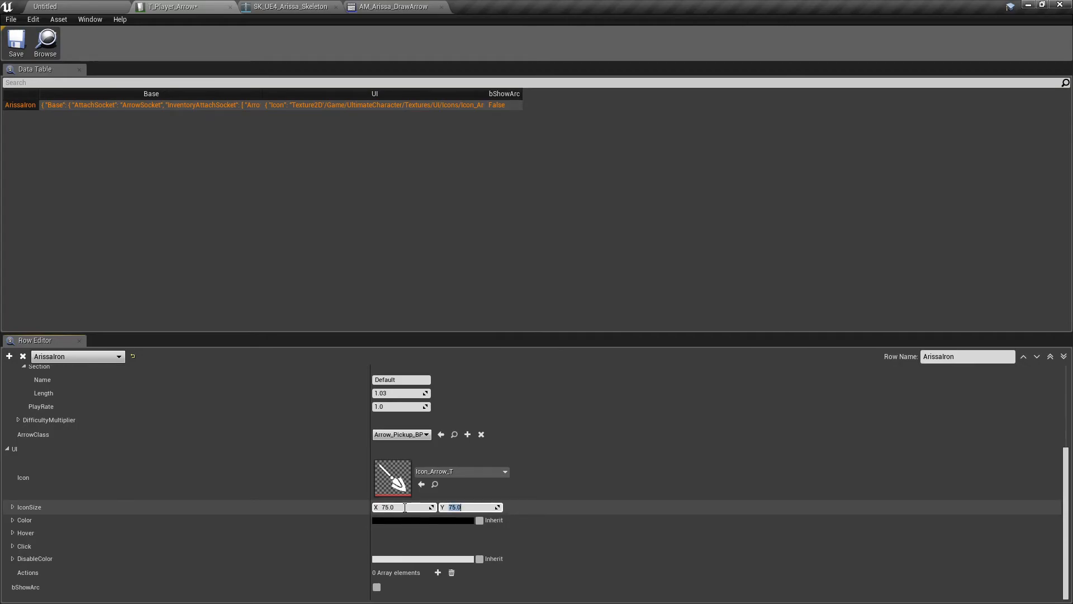
- Add two UI actions to the ArissaIron row, Equip and Drop, and save the T_Player_Arrow table
left_click(438, 572)
left_click(438, 572)
scroll(438, 572, "down", 1)
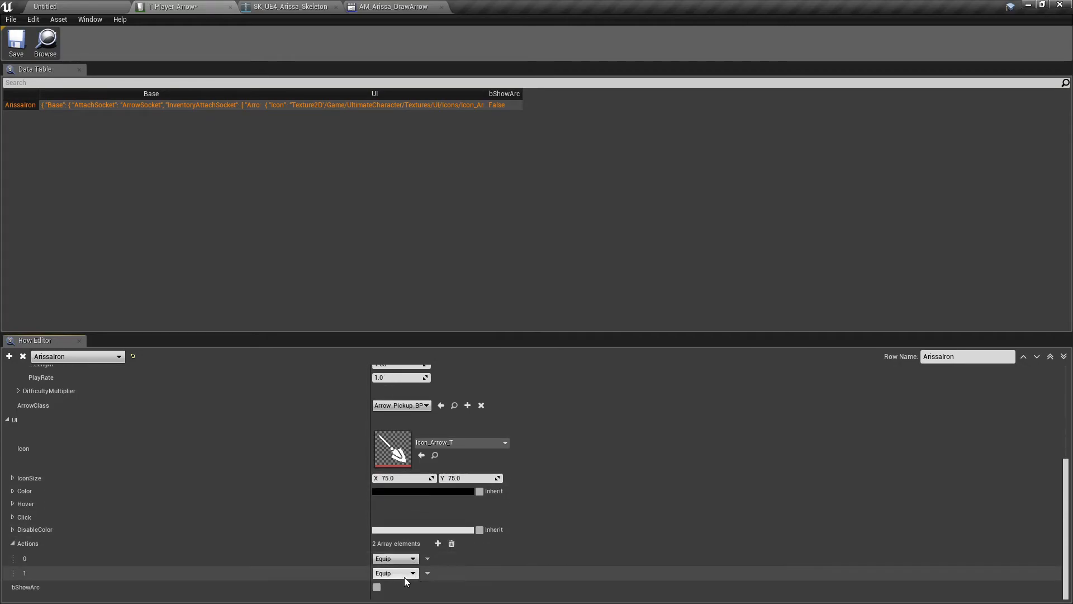
left_click(404, 574)
left_click(395, 554)
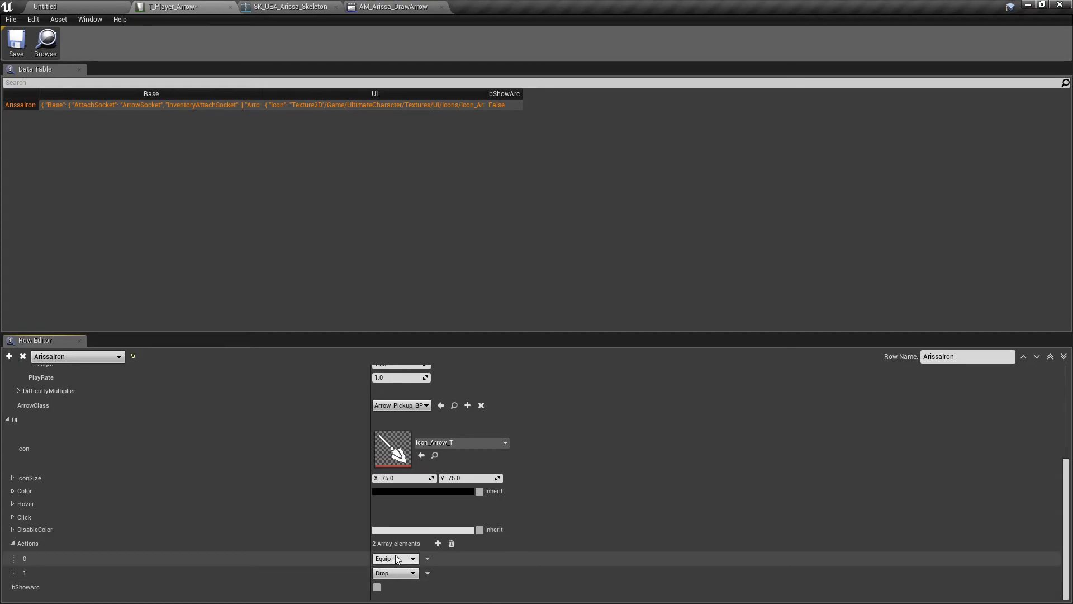
left_click(16, 50)
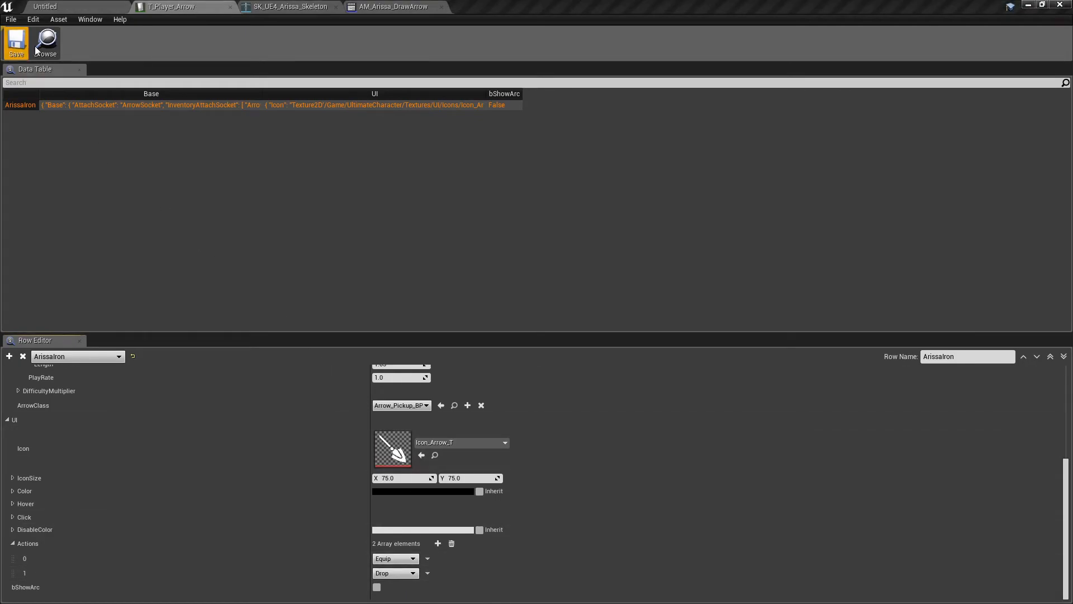
- Open the T_Player_Gun data table from the Blueprints/Data/Tables/Player folder
left_click(38, 46)
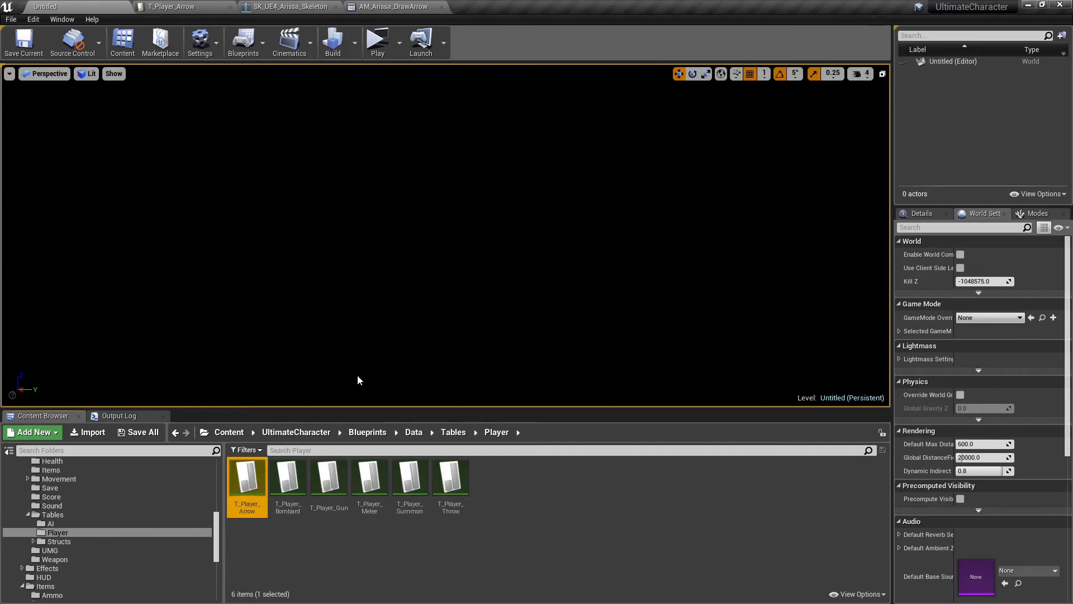
double_click(316, 492)
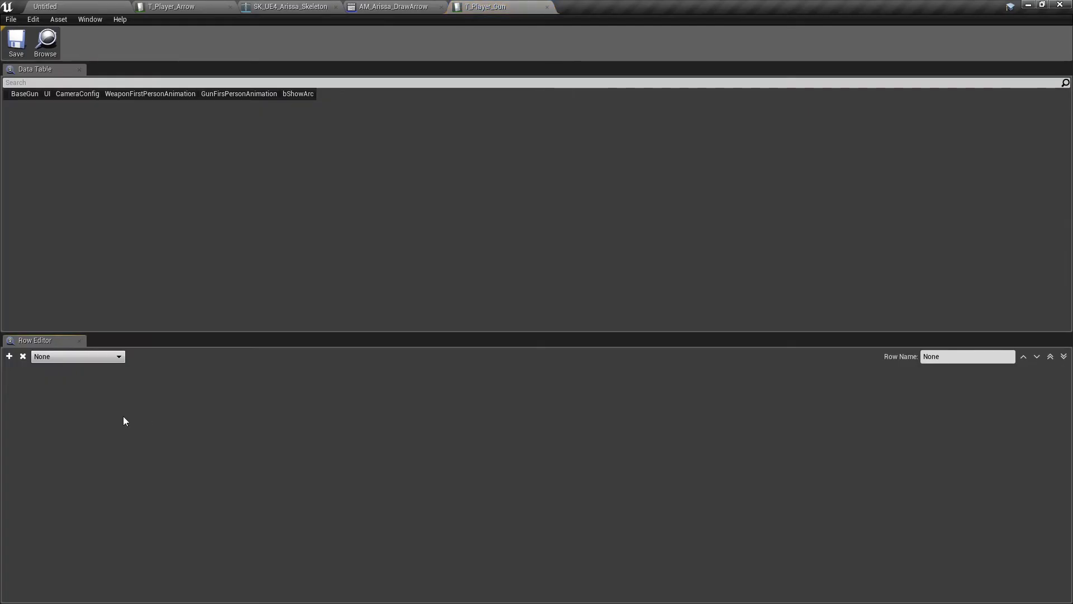
- Add a new row named ArissaBow to the T_Player_Gun data table
left_click(8, 356)
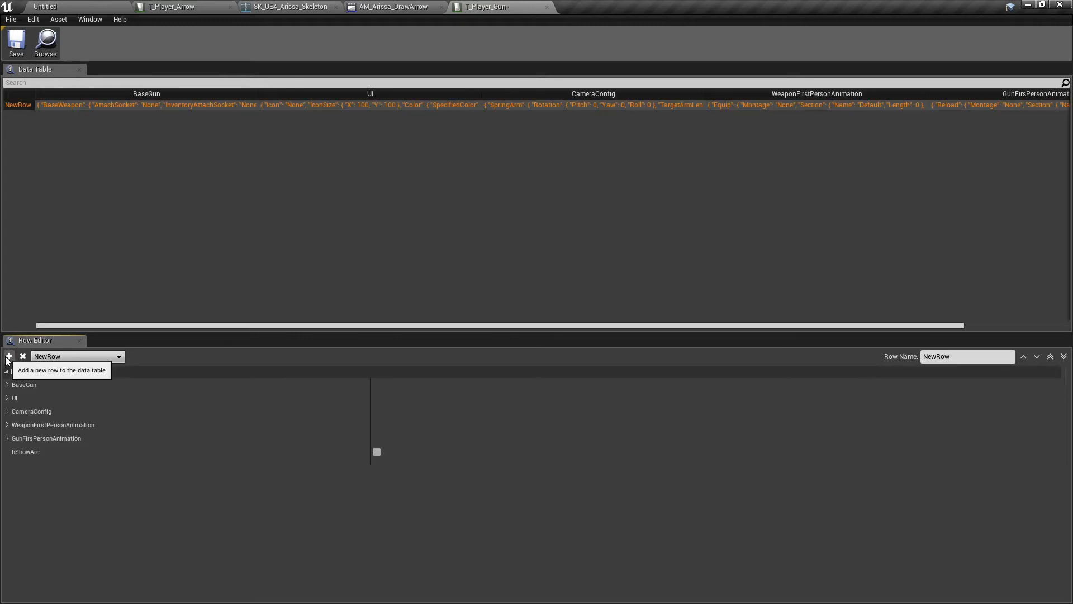
double_click(944, 356)
type("ArissaBow")
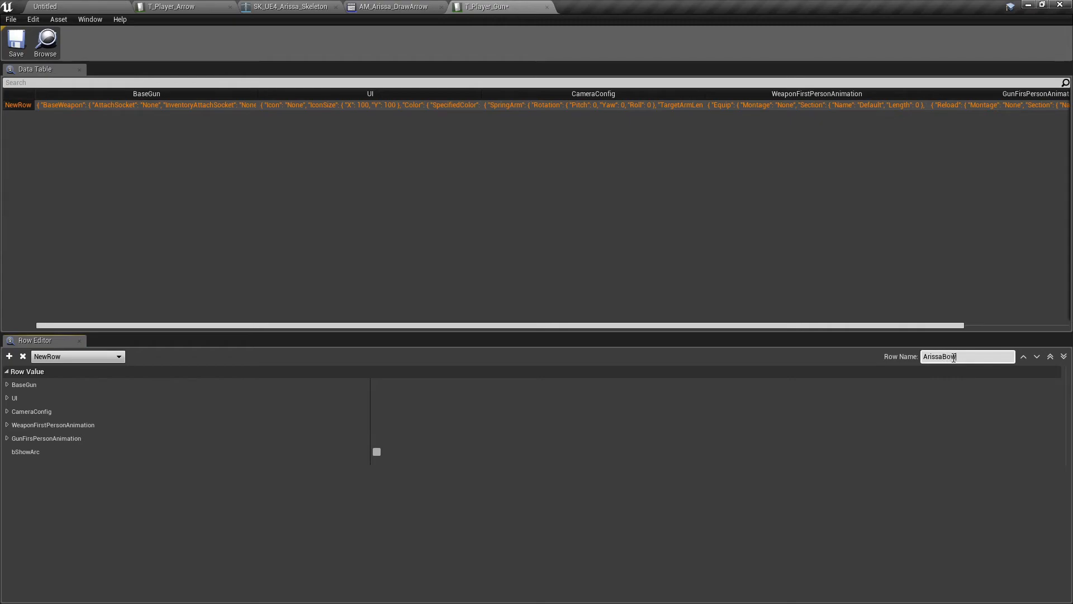
key("Return")
- Set the AttachSocket in the ArissaBow row's BaseWeapon settings to WeaponSocket
left_click(53, 390)
left_click(49, 401)
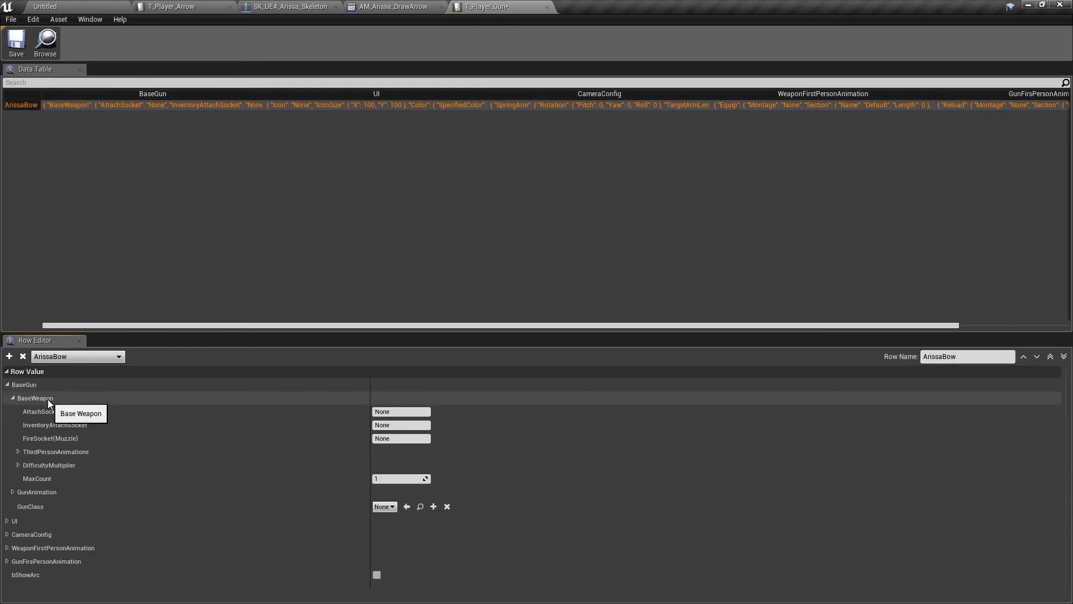
left_click(402, 411)
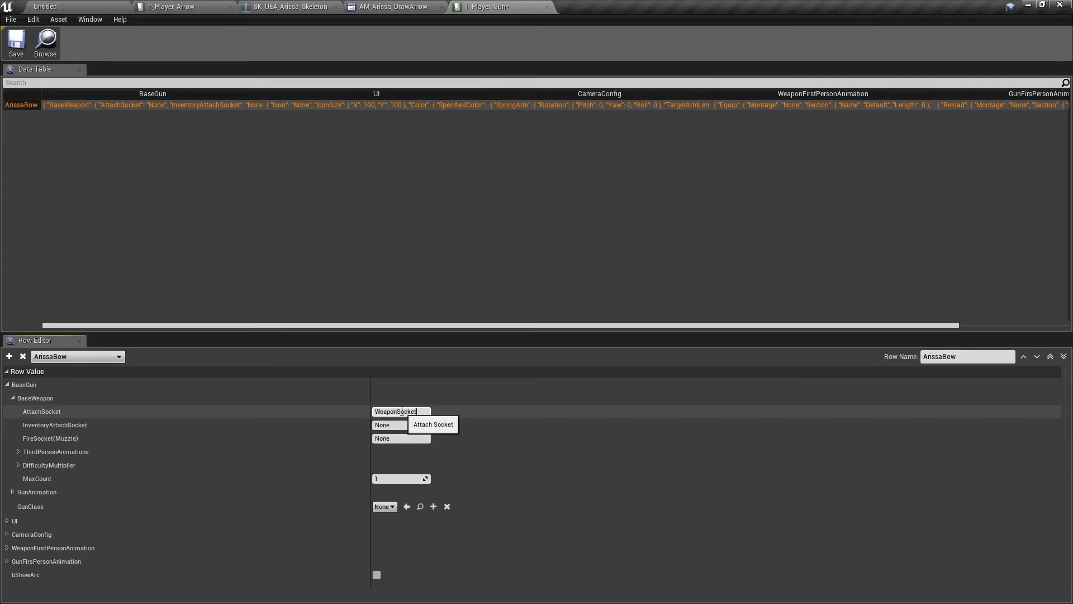
key("Return")
- Add a socket to the hand_l bone of SK_UE4_Arissa_Skeleton
left_click(290, 6)
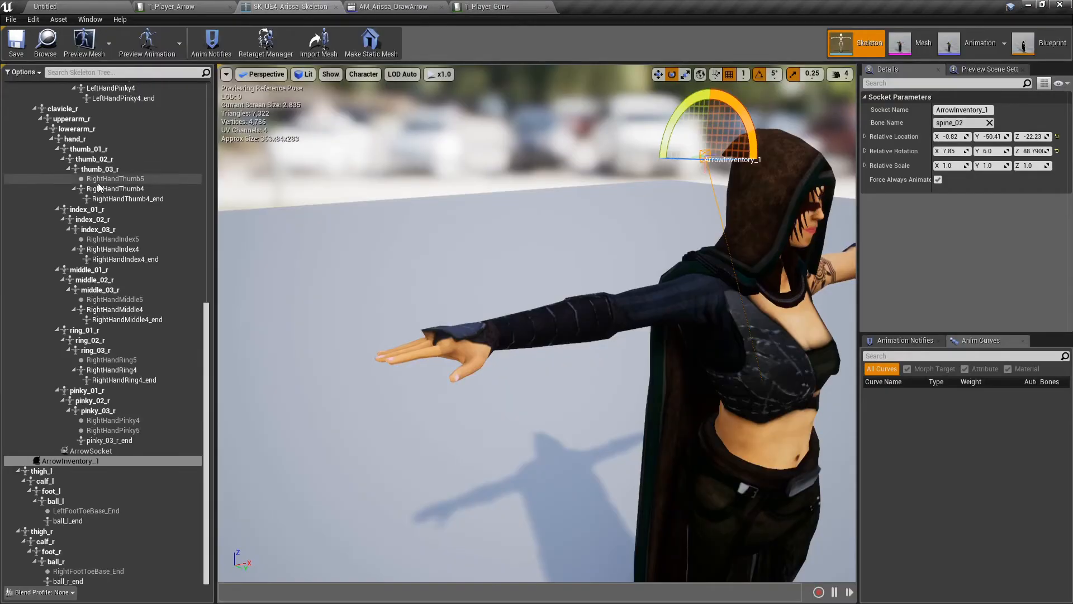
left_click(12, 96)
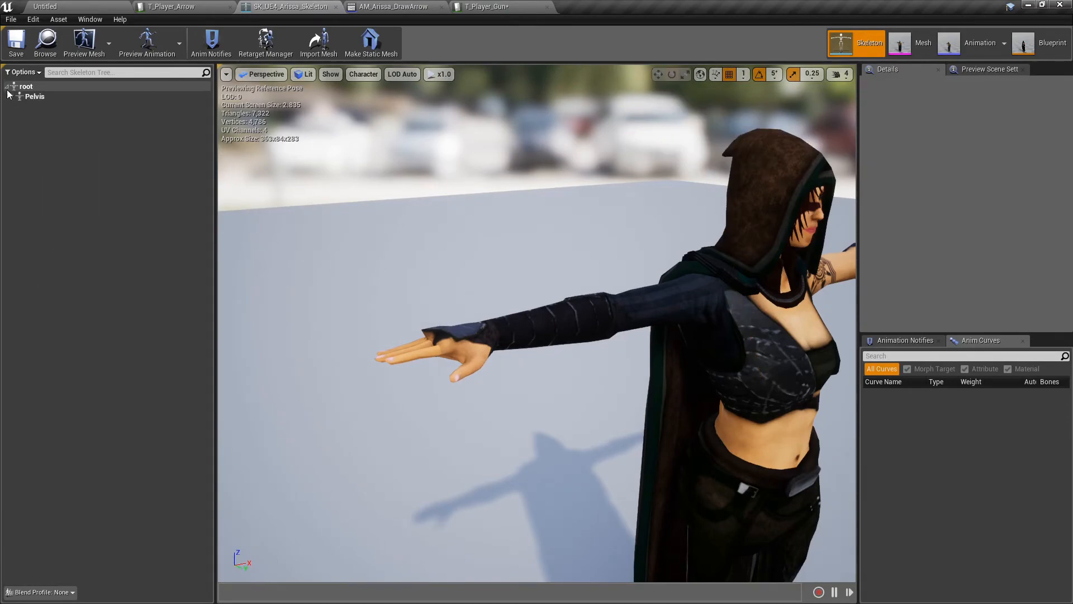
left_click(12, 98)
left_click(17, 106)
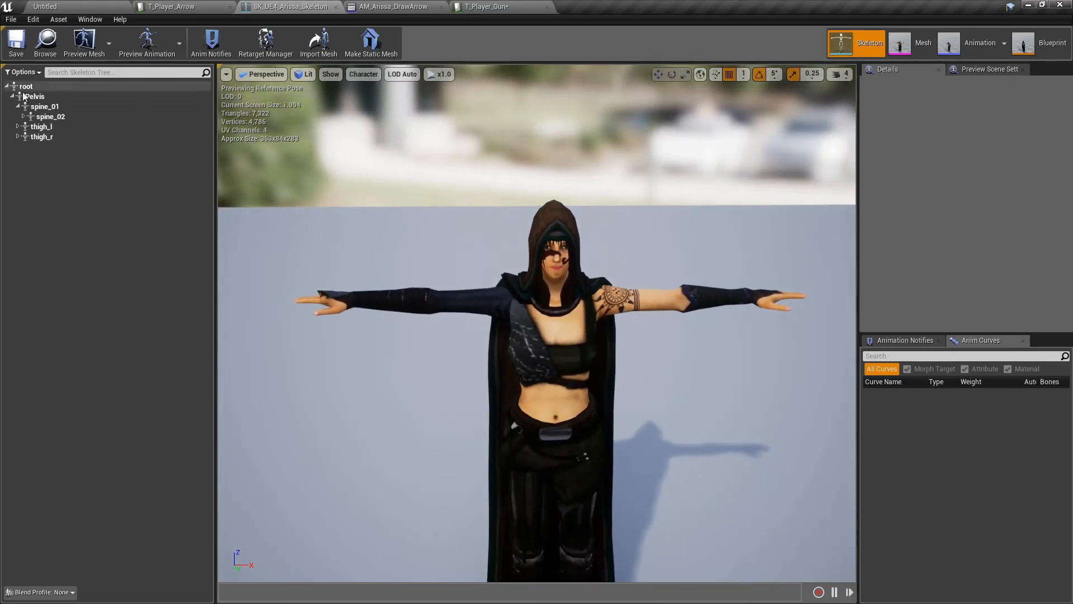
left_click(24, 116)
left_click(29, 126)
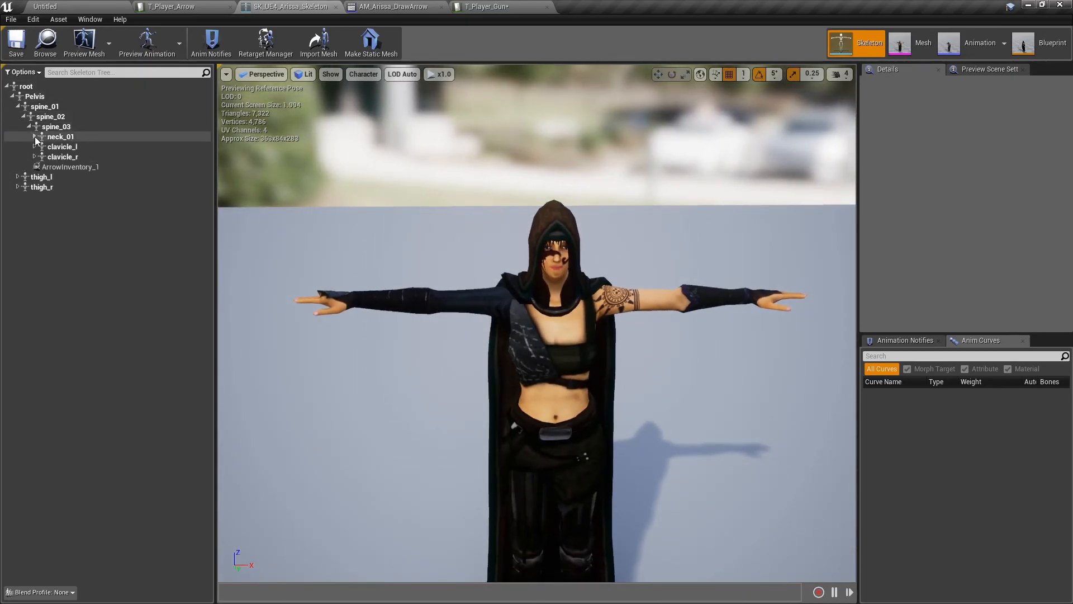
left_click(35, 146)
left_click(41, 155)
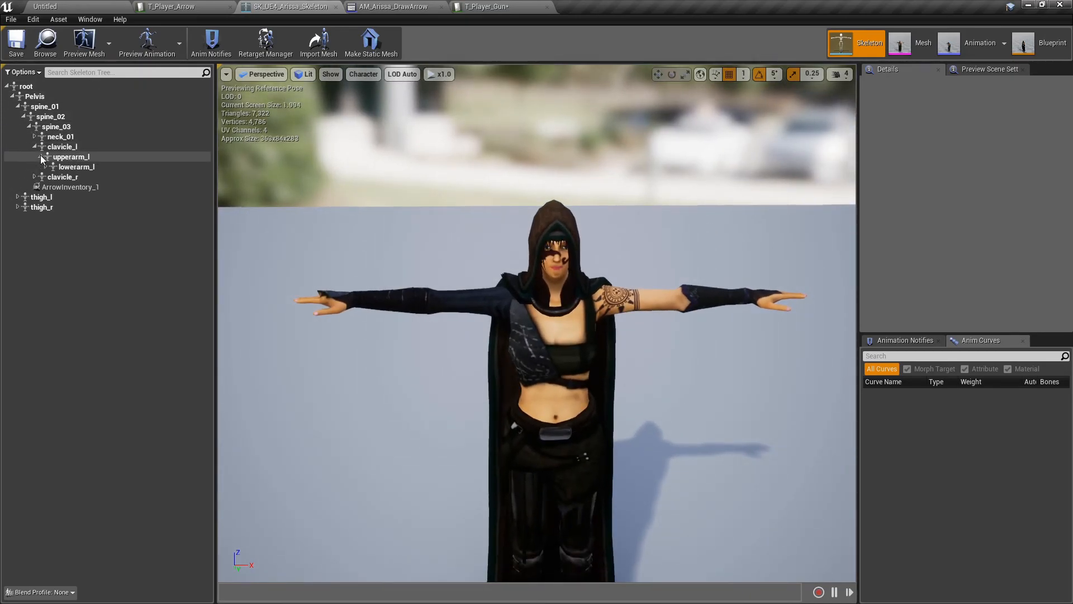
left_click(46, 166)
left_click(65, 176)
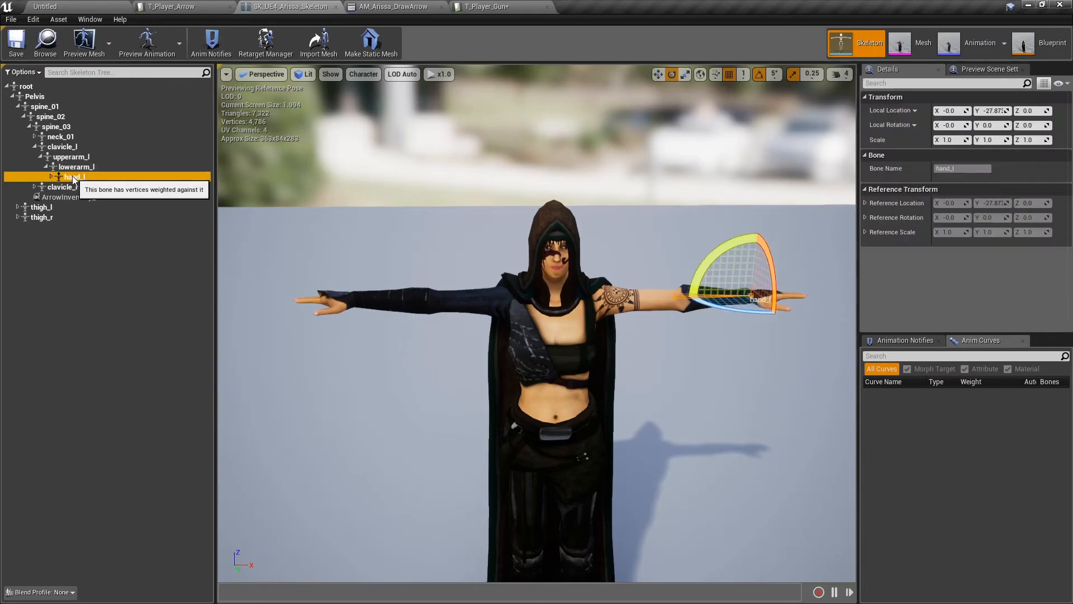
right_click(72, 175)
left_click(95, 215)
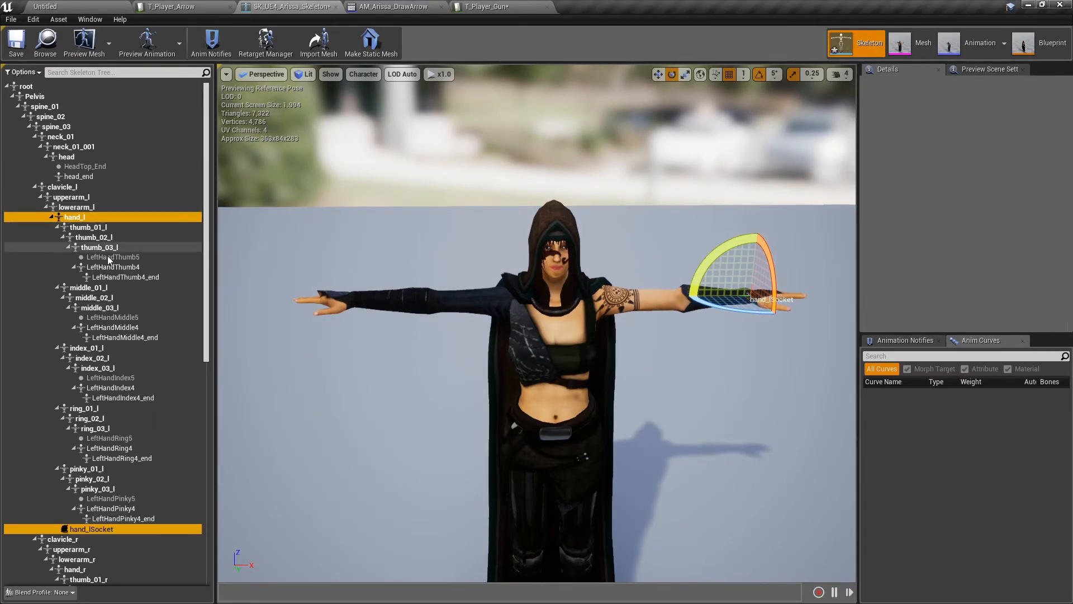
- Rename the new socket on the hand_l bone as WeaponSocket
left_click(103, 529)
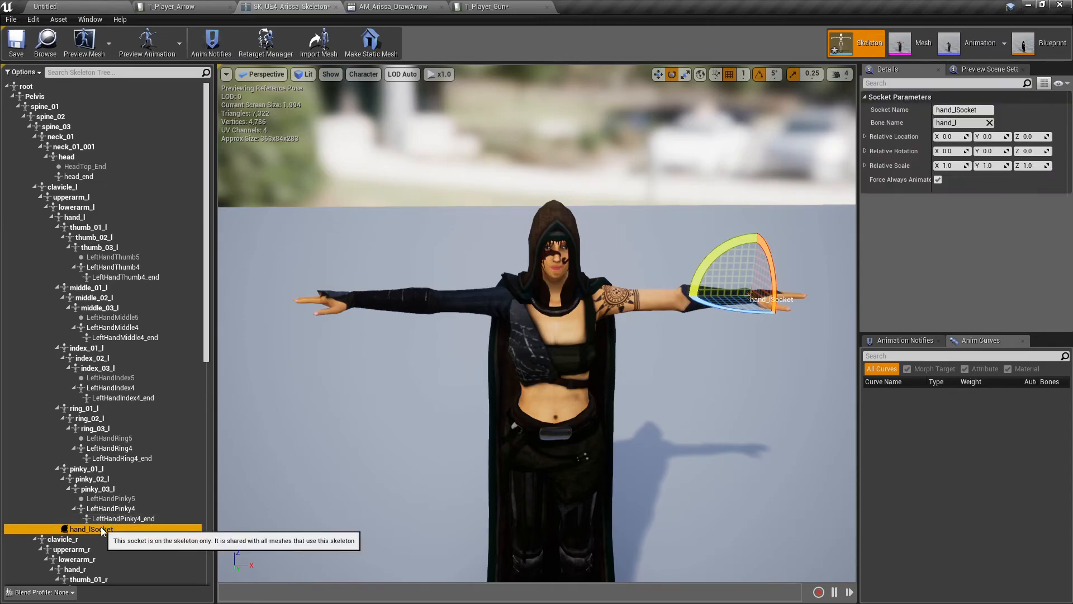
left_click(101, 529)
type("WeaponSoc")
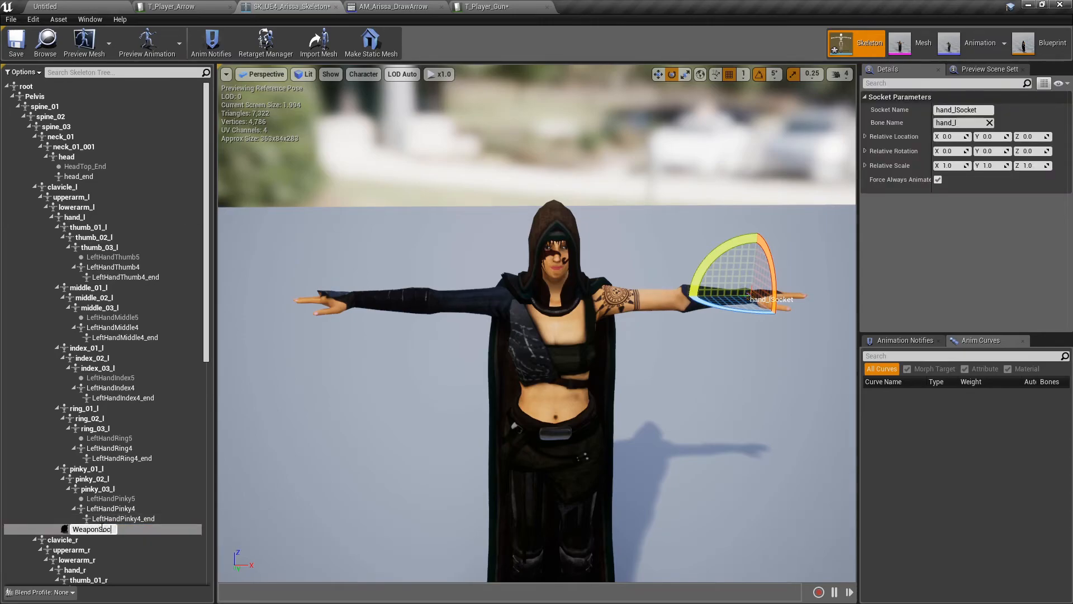
type("ket")
key("Return")
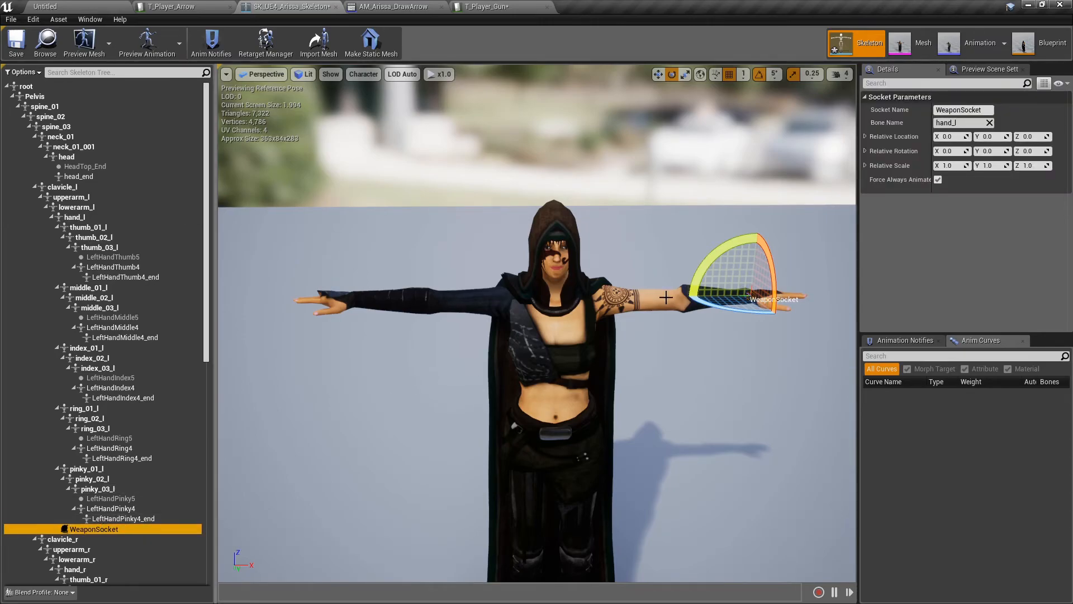
- Set WeaponSocket's relative location to X -2.981, Y -8.16 and Z -1.04
left_click(945, 137)
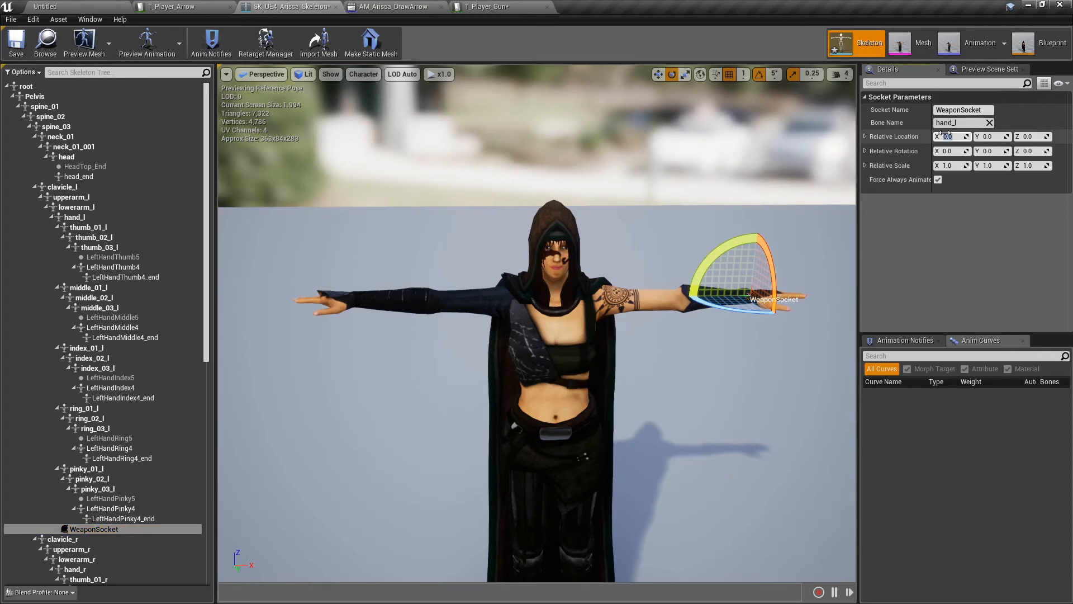
type("-2.981")
key("Tab")
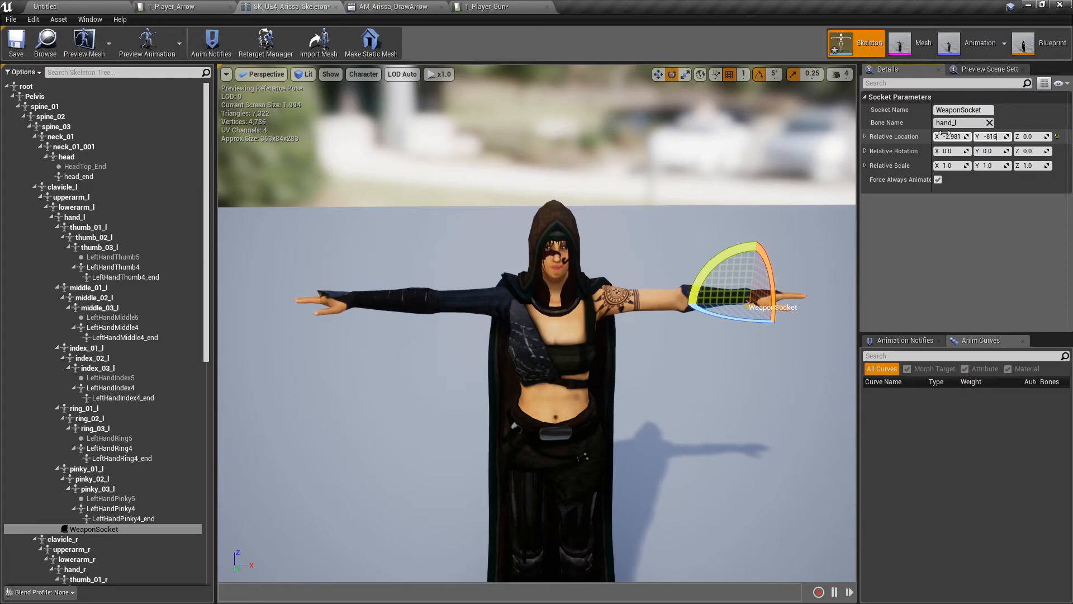
key("Tab")
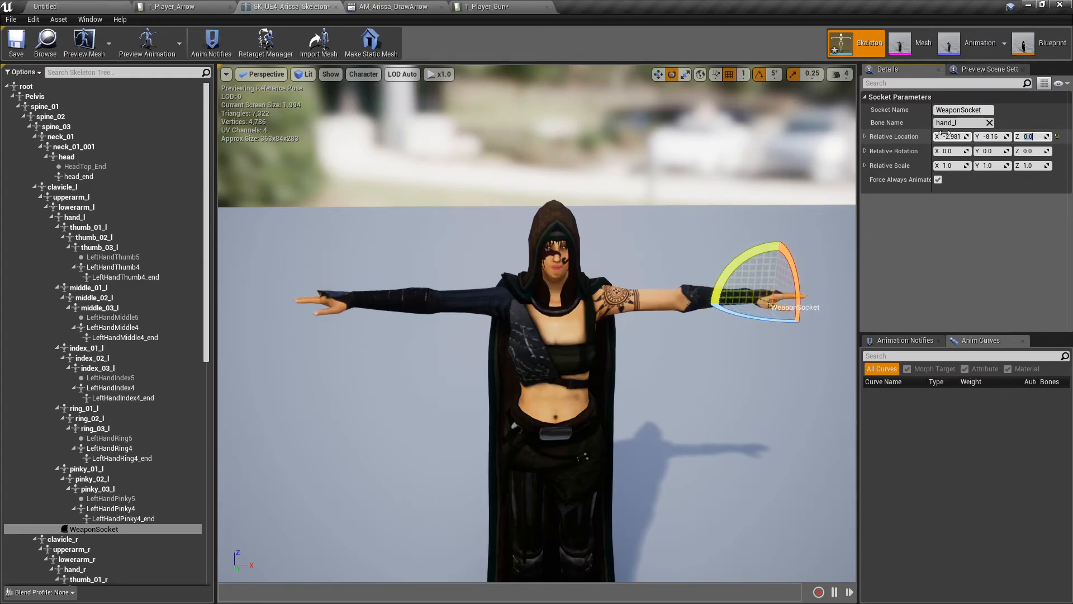
type("-1.04")
- Set WeaponSocket's relative rotation to X 14.425, Y -7.79 and Z 106.93, and save the skeleton
key("Tab")
type("106.93")
key("Return")
left_click(994, 151)
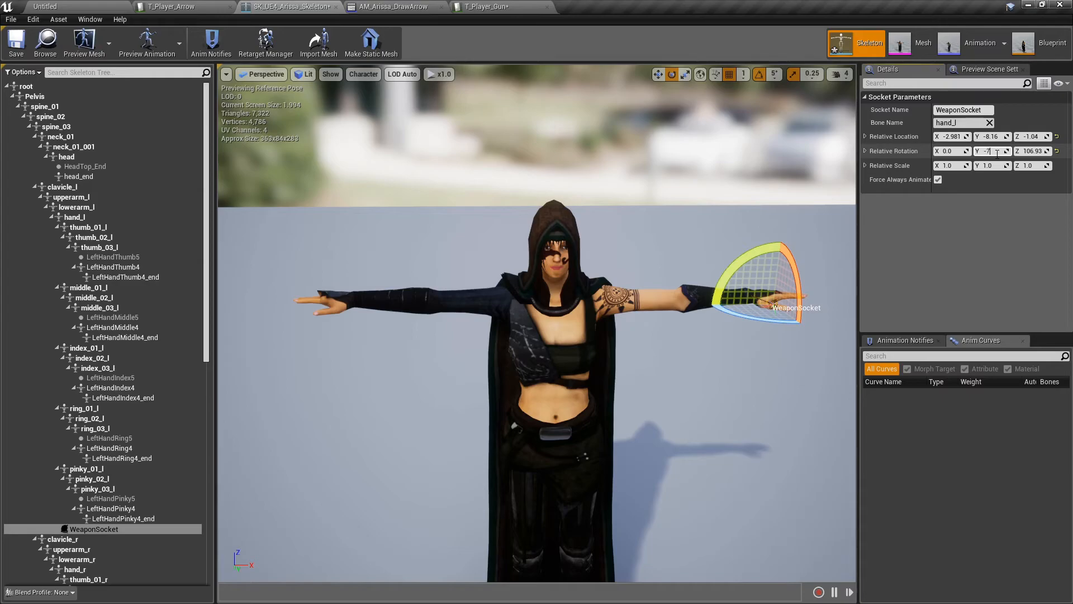
left_click(953, 152)
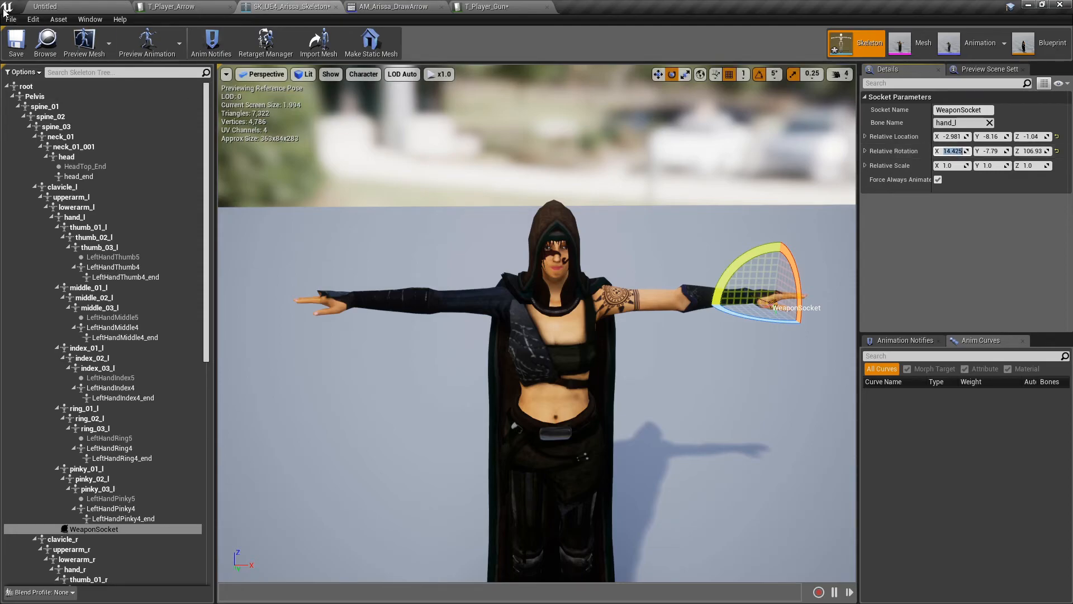
left_click(13, 37)
- Set the ArissaBow row's InventoryAttachSocket to BowInventorySocket in the T_Player_Gun table
left_click(166, 7)
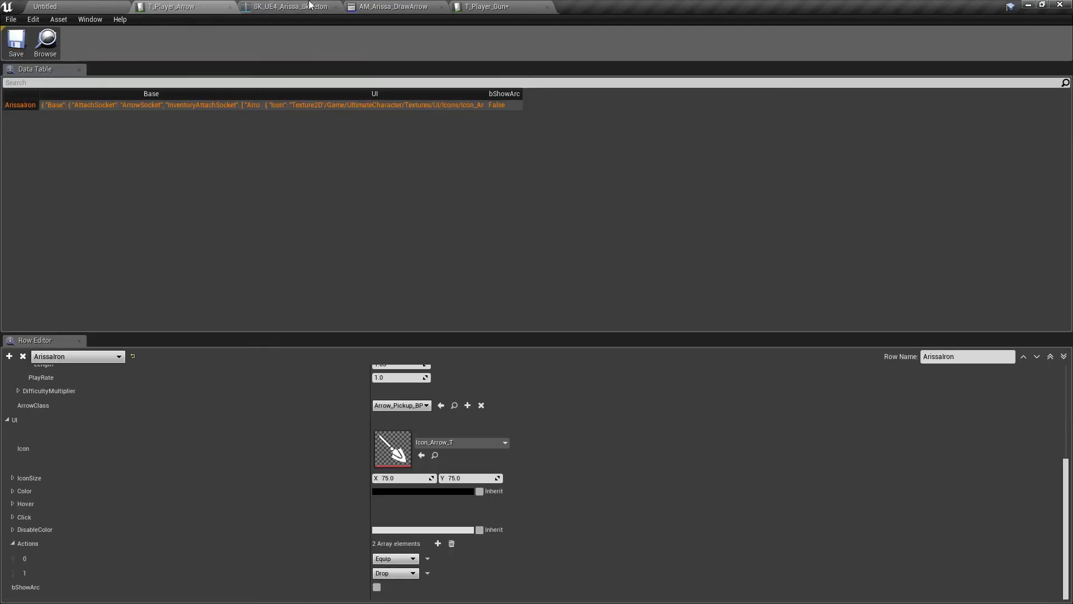
left_click(484, 7)
left_click(406, 426)
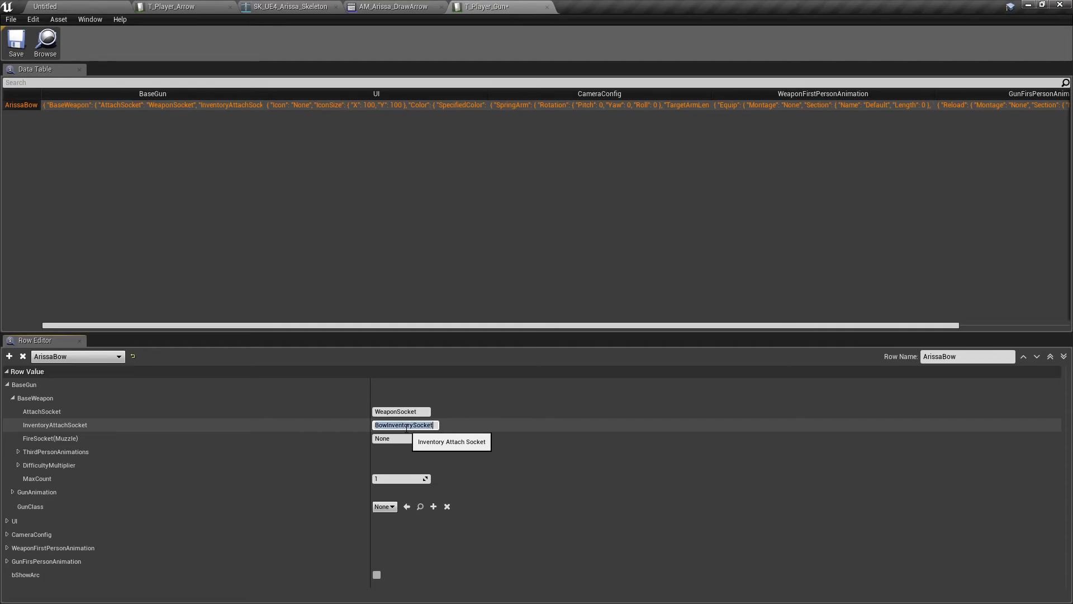
- Add a socket to the spine_02 bone of SK_UE4_Arissa_Skeleton
left_click(283, 6)
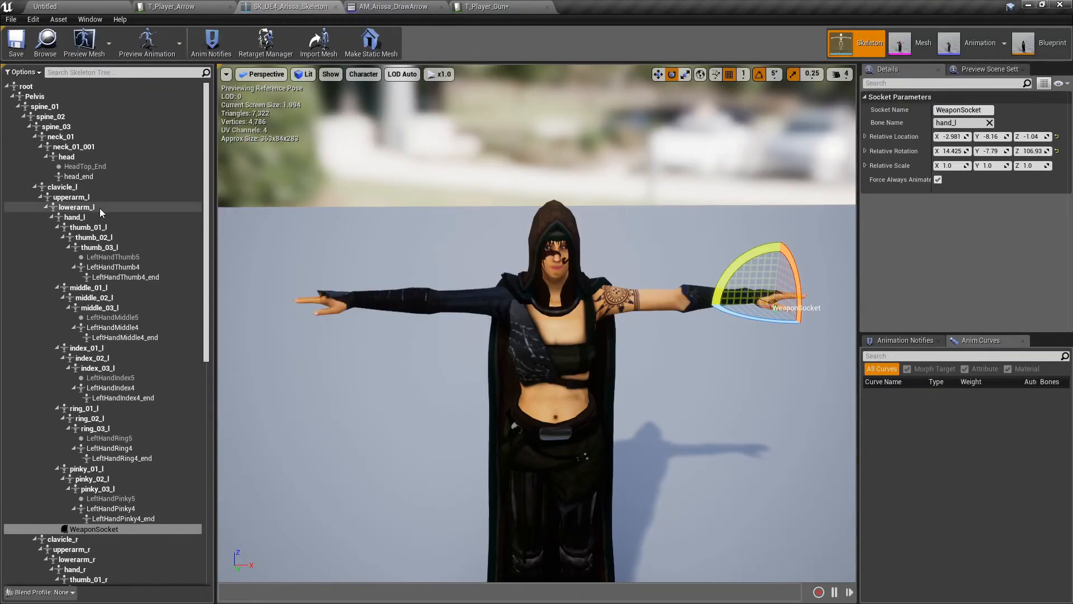
left_click(11, 97)
left_click(11, 97)
left_click(18, 106)
right_click(44, 116)
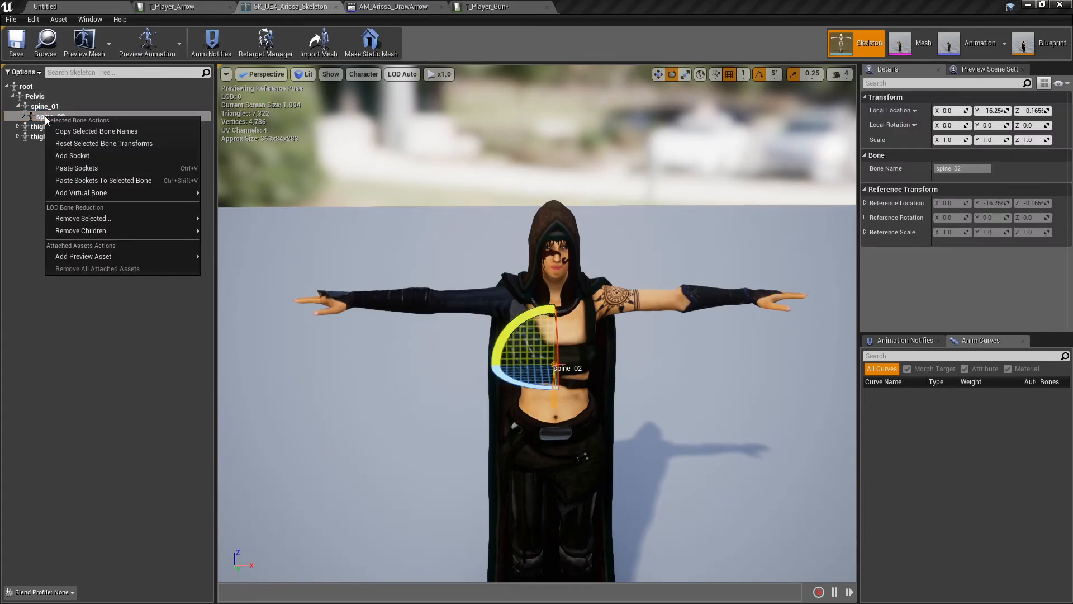
left_click(95, 156)
- Rename the new socket on the spine_02 bone as BowInventorySocket
left_click(93, 458)
left_click(92, 458)
type("Boe")
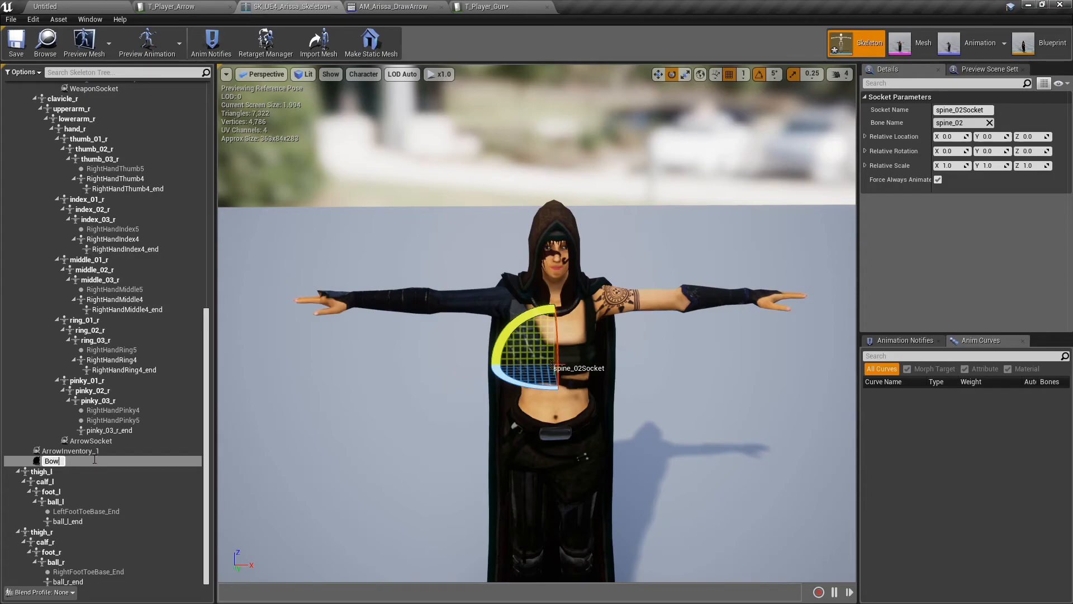
type("InventorySocket")
key("Return")
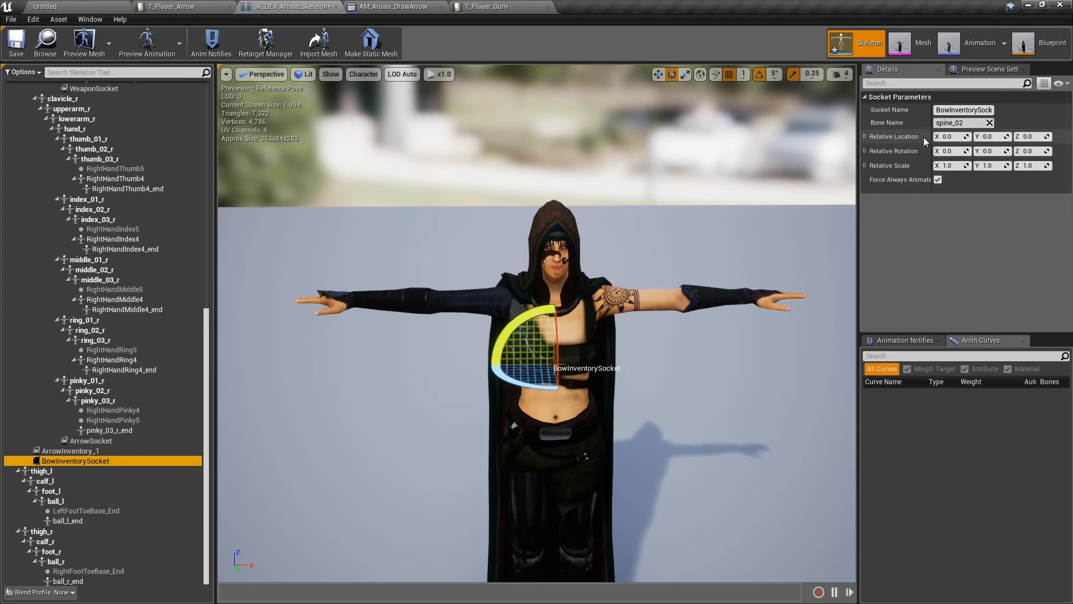
- Set BowInventorySocket's relative location to X -14.68, Y -10.25 and Z -20.19
left_click(948, 137)
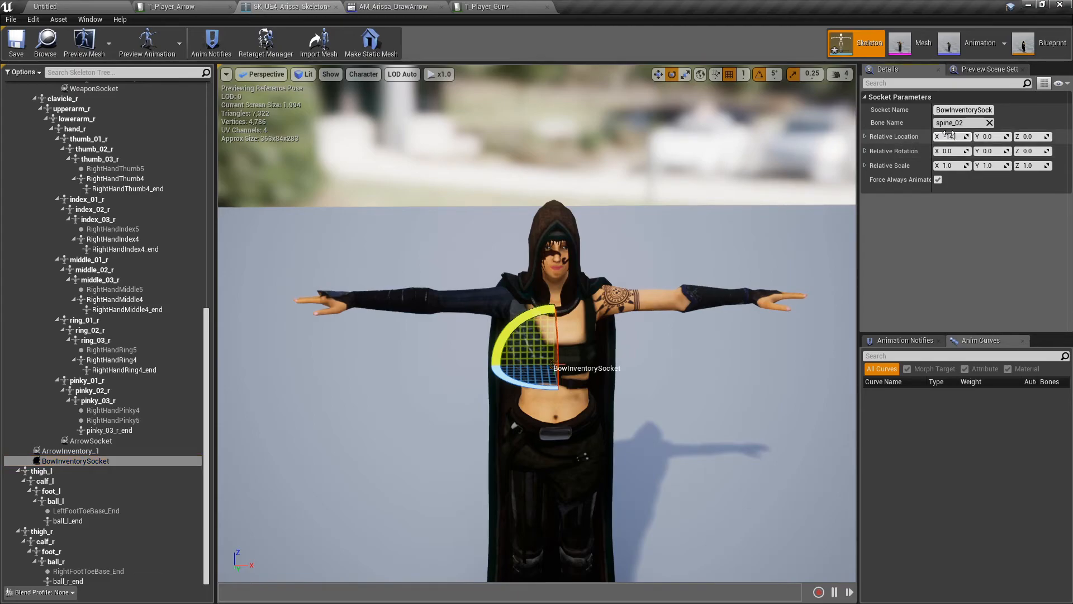
key("Tab")
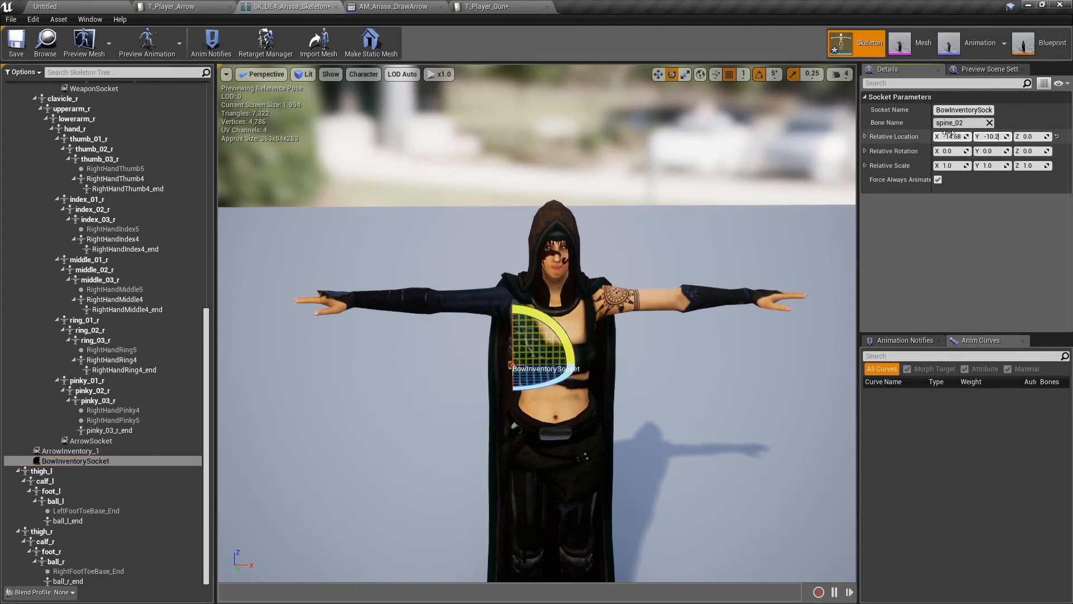
key("Tab")
type("-")
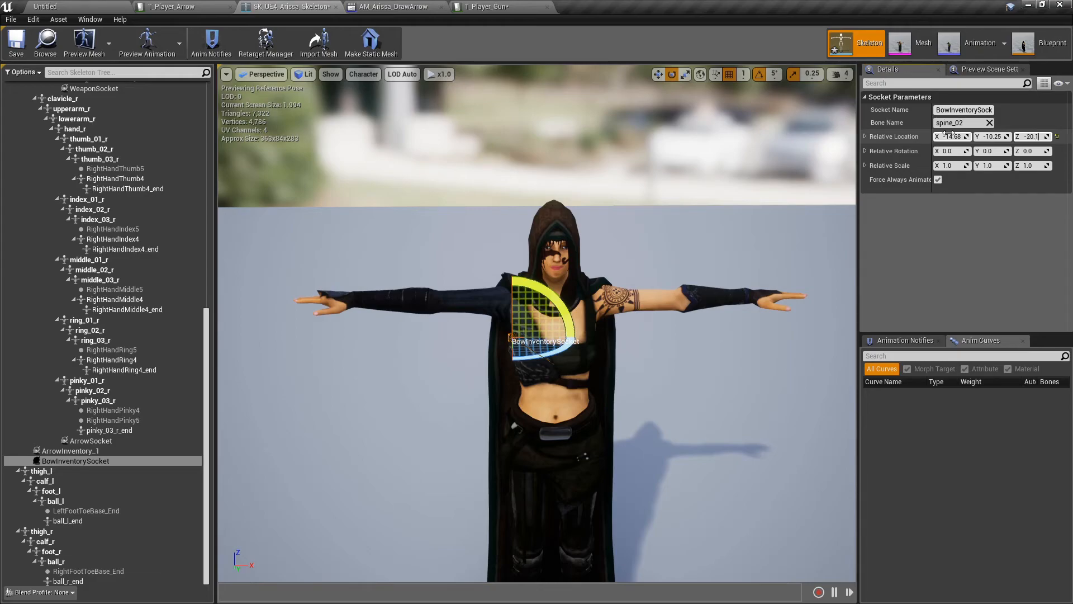
- Set BowInventorySocket's relative rotation Z to 170 and save the skeleton
left_click(947, 151)
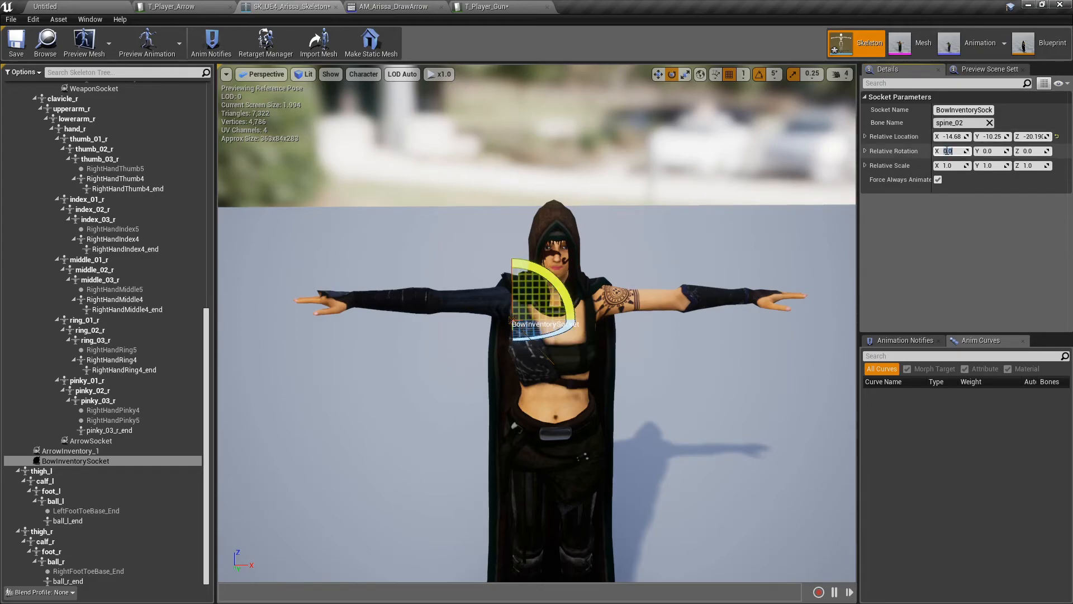
key("Tab")
key("Tab")
type("170")
key("Return")
left_click(15, 53)
- Return to the T_Player_Gun data table and save it
left_click(163, 6)
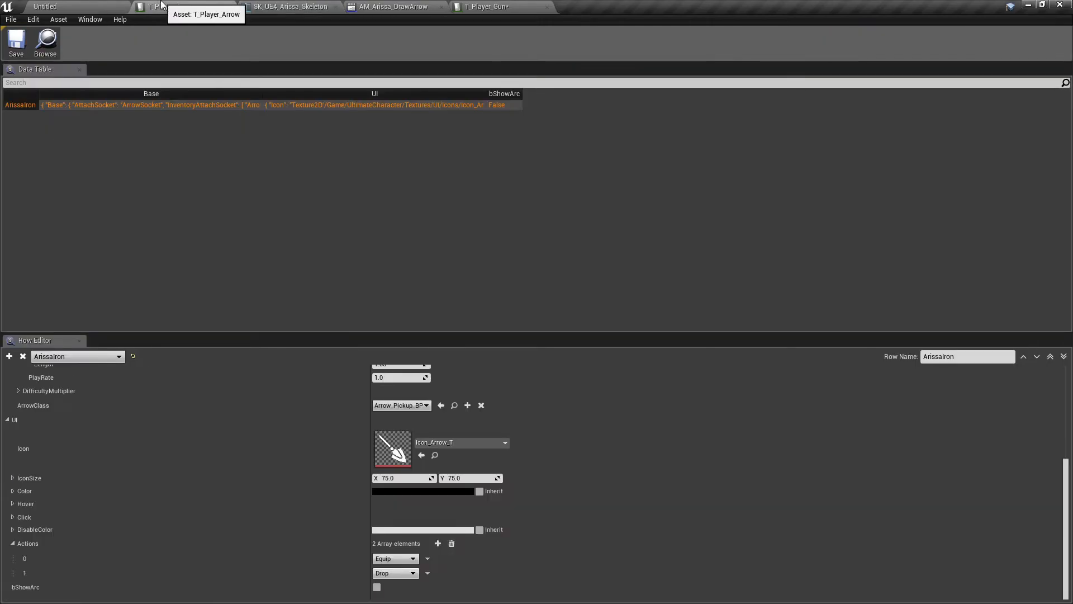
left_click(535, 5)
left_click(16, 52)
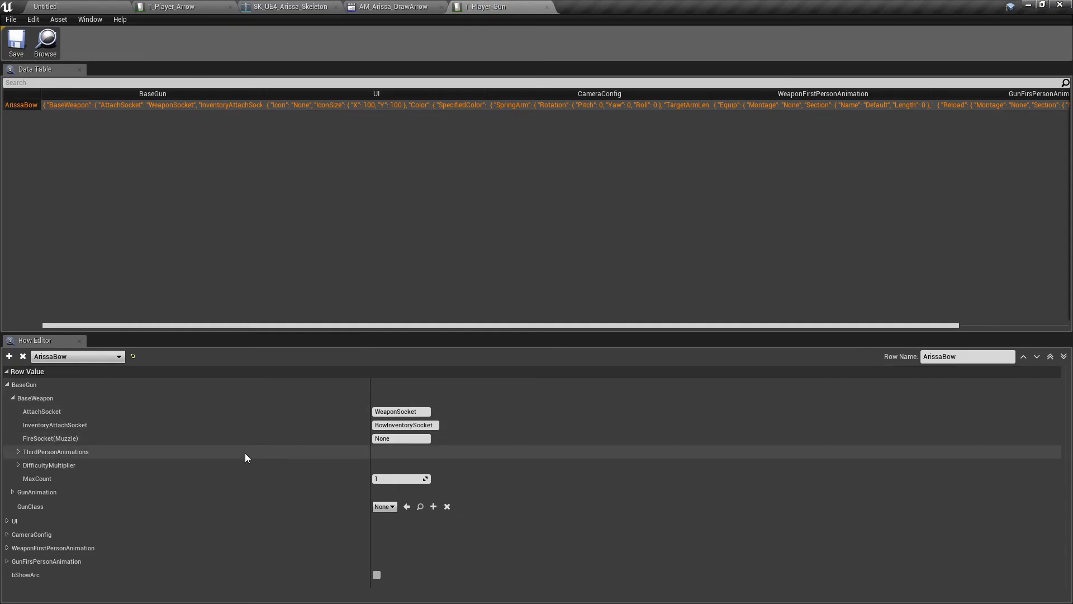
- Expand ArissaBow's third-person Equip animation settings and create the montage AM_Arissa_EquipBow from the Bow_Standing_Equip animation
left_click(223, 450)
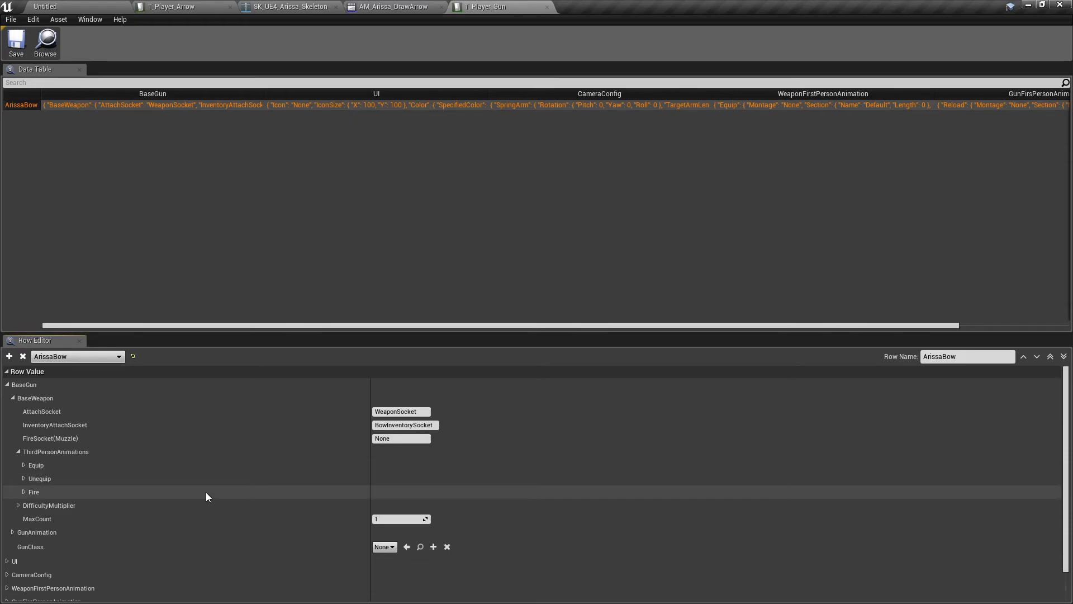
left_click(225, 465)
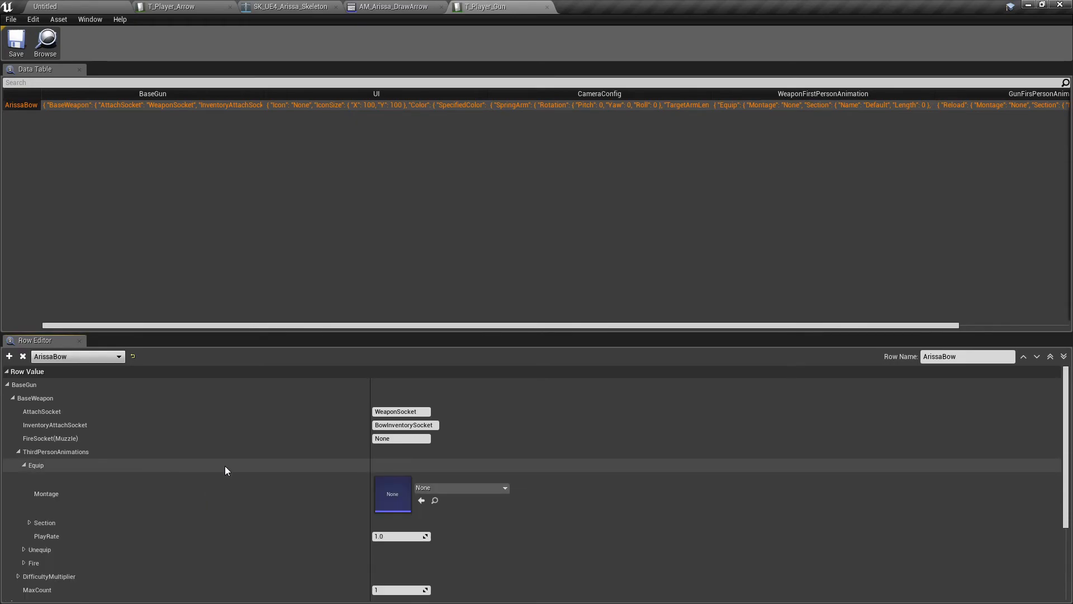
left_click(393, 7)
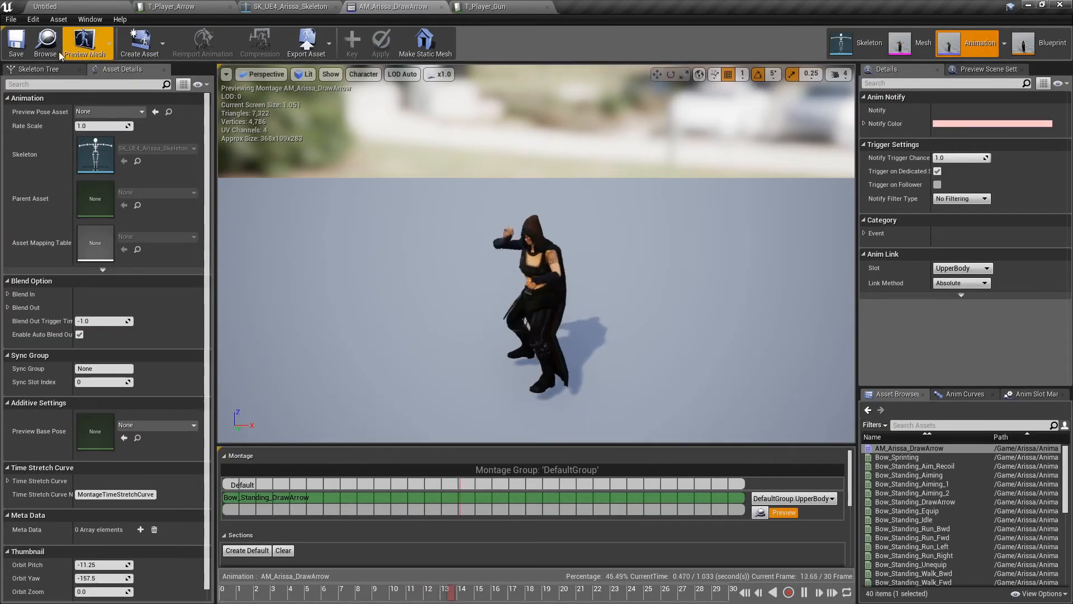
left_click(44, 6)
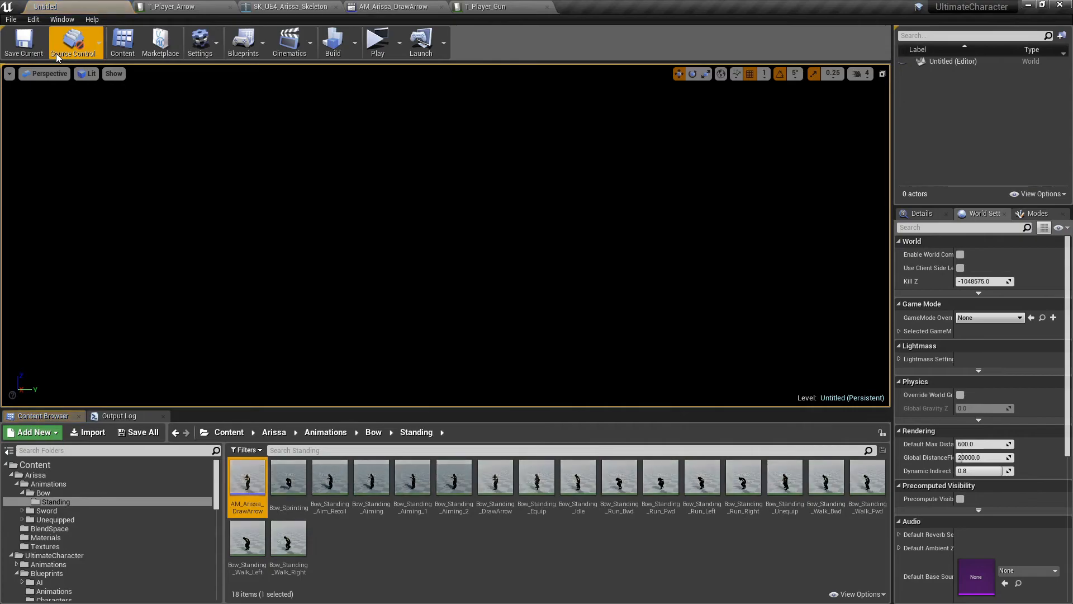
right_click(536, 496)
mouse_move(593, 162)
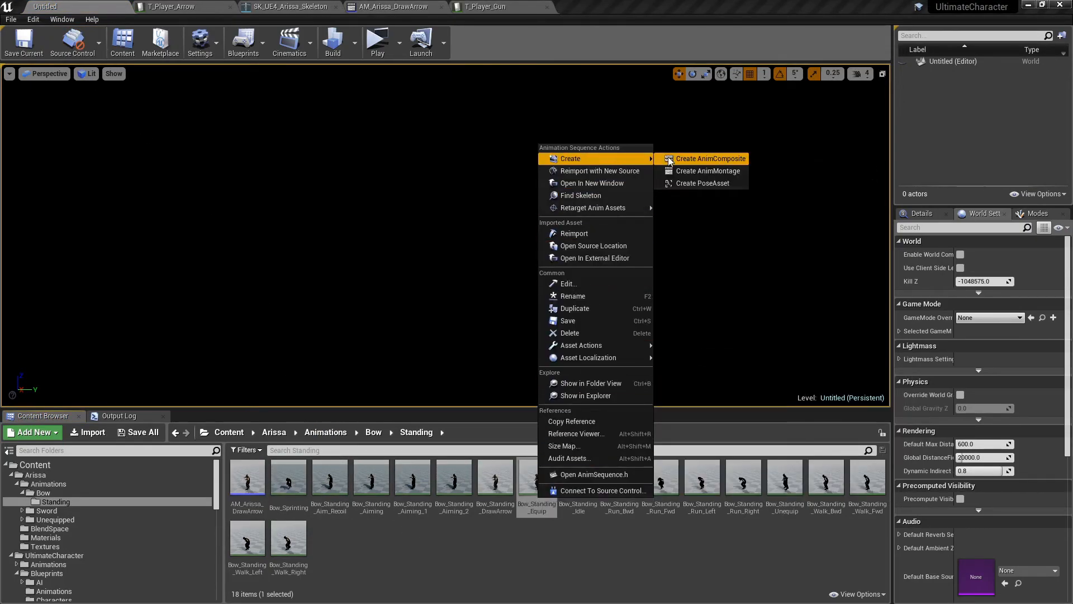
left_click(686, 170)
type("AM")
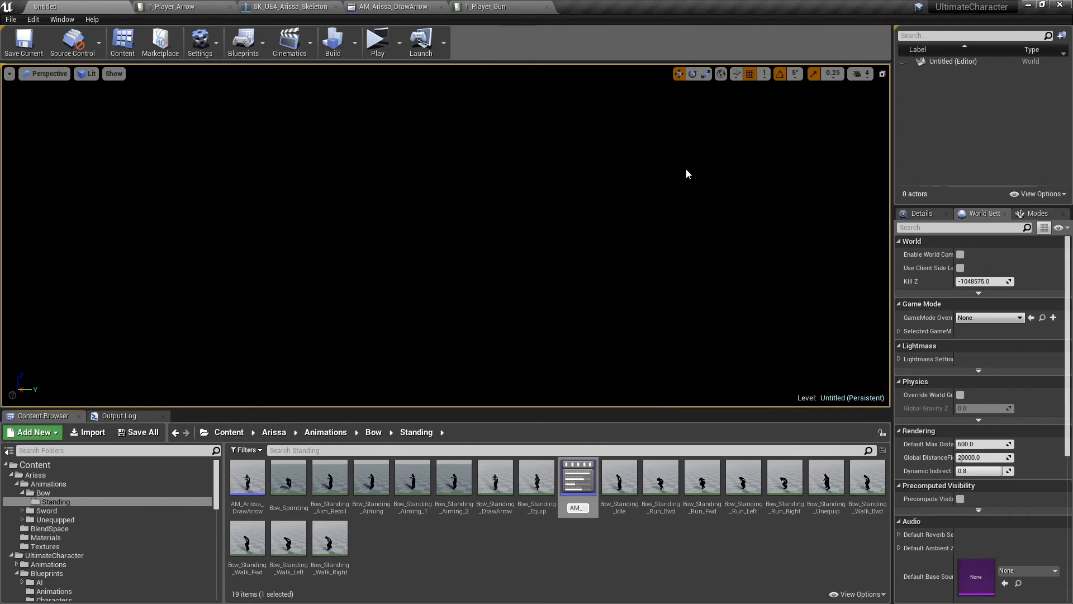
type("_Ariss")
key("Return")
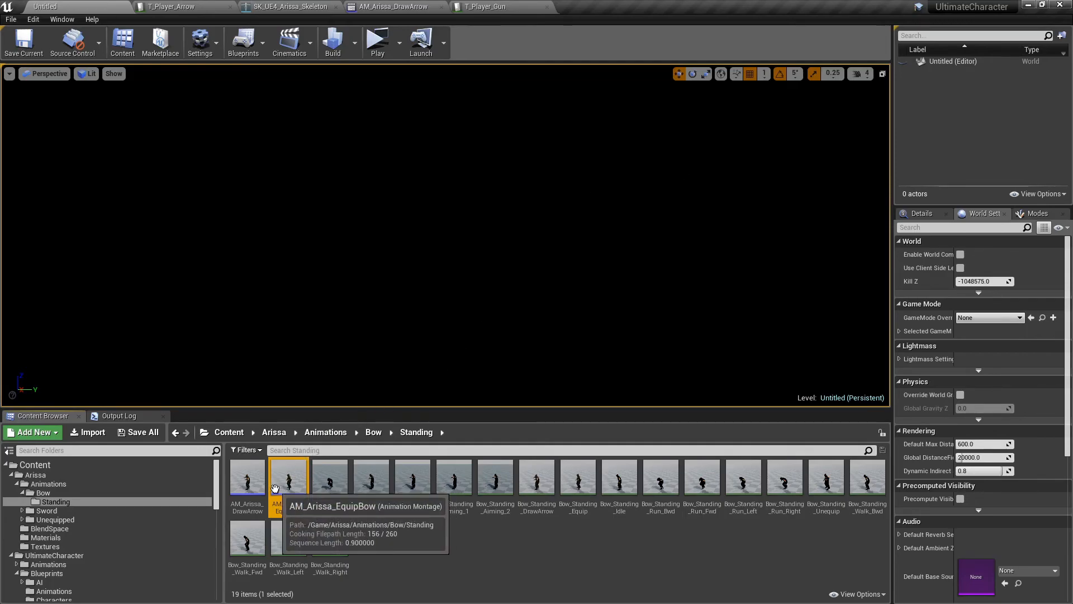
- Set AM_Arissa_EquipBow's slot to DefaultGroup.UpperBody, save it, and reopen the montage to refresh its preview
double_click(276, 489)
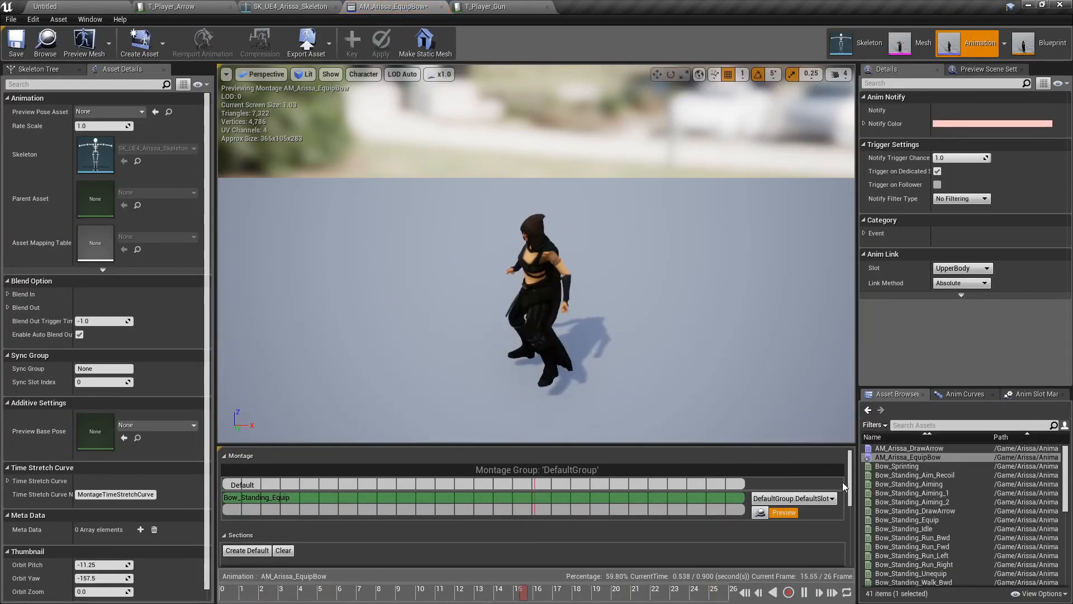
left_click(793, 498)
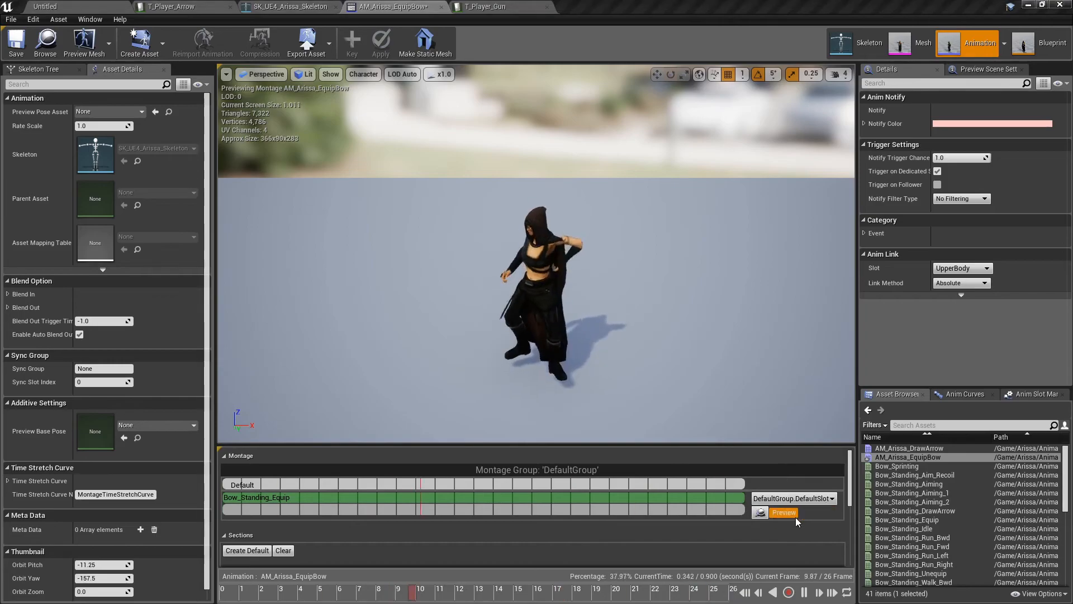
left_click(799, 517)
scroll(844, 520, "down", 3)
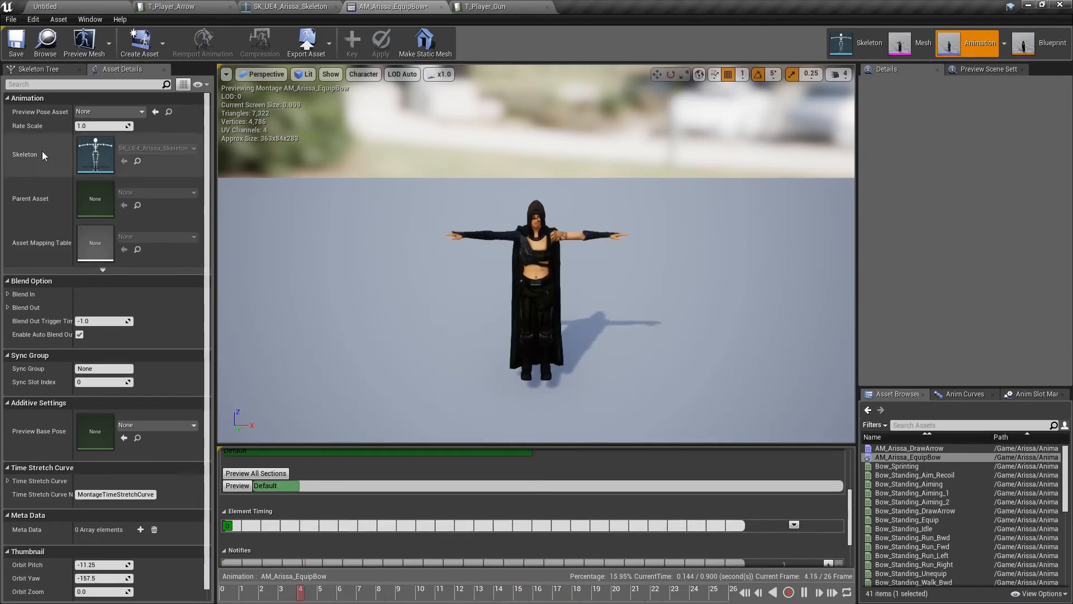
double_click(944, 448)
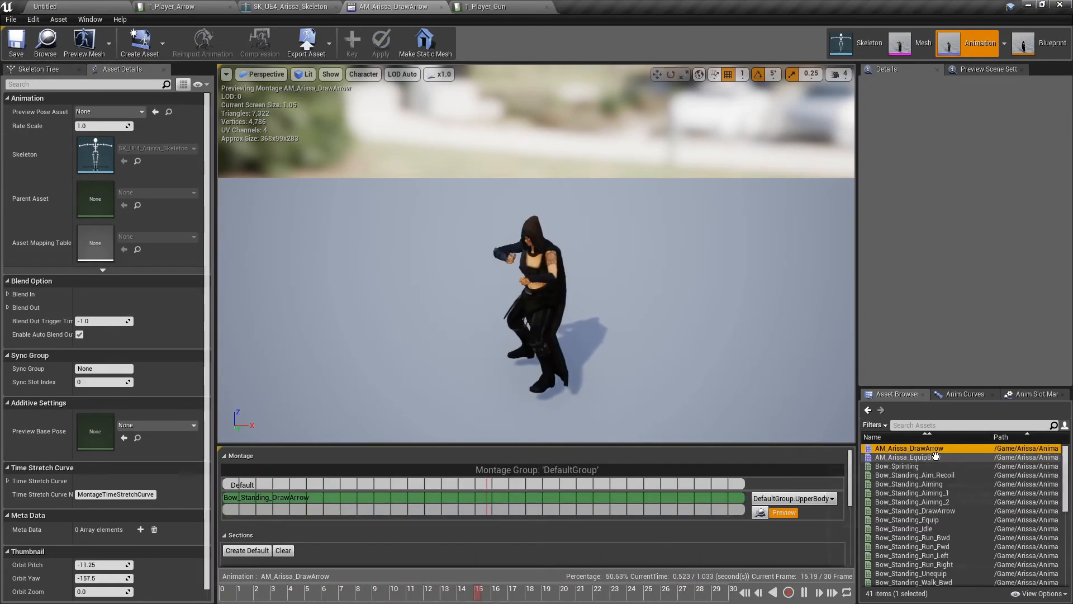
double_click(934, 457)
- Add an Equipping_Weapon_AN notify of type Equip at about frame 8 of AM_Arissa_EquipBow and save the montage
scroll(853, 490, "down", 5)
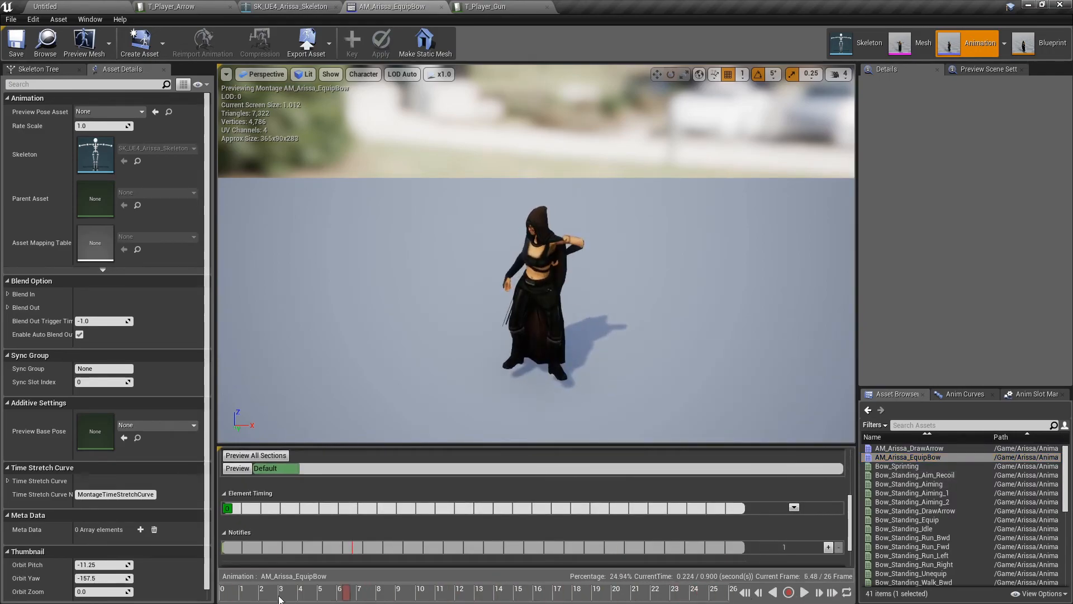
left_click(360, 596)
mouse_move(360, 596)
left_mouse_down()
mouse_move(394, 595)
mouse_move(375, 595)
left_mouse_up()
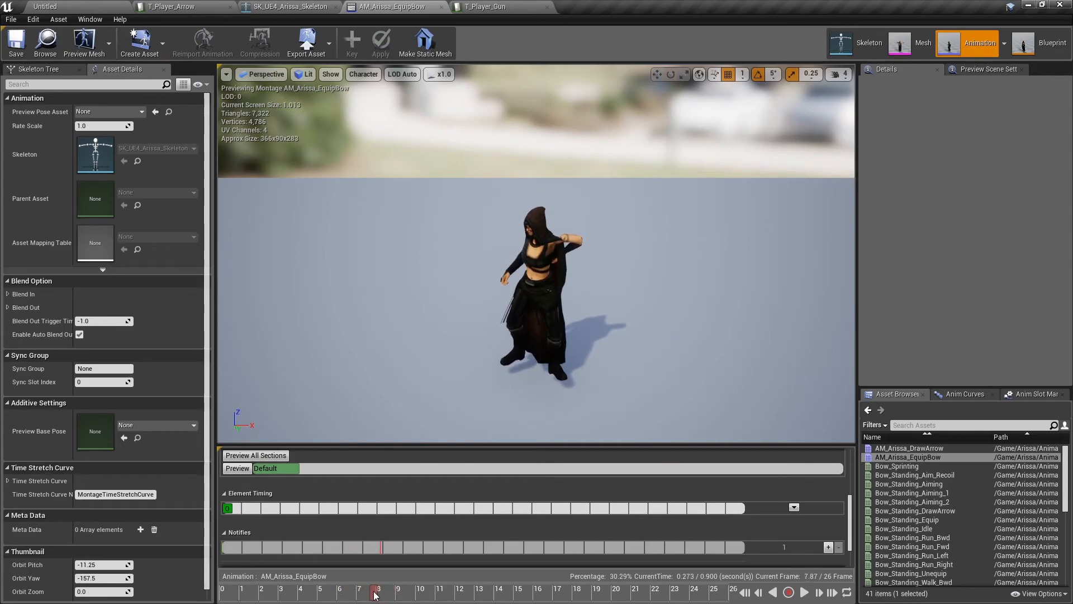
right_click(381, 551)
mouse_move(396, 563)
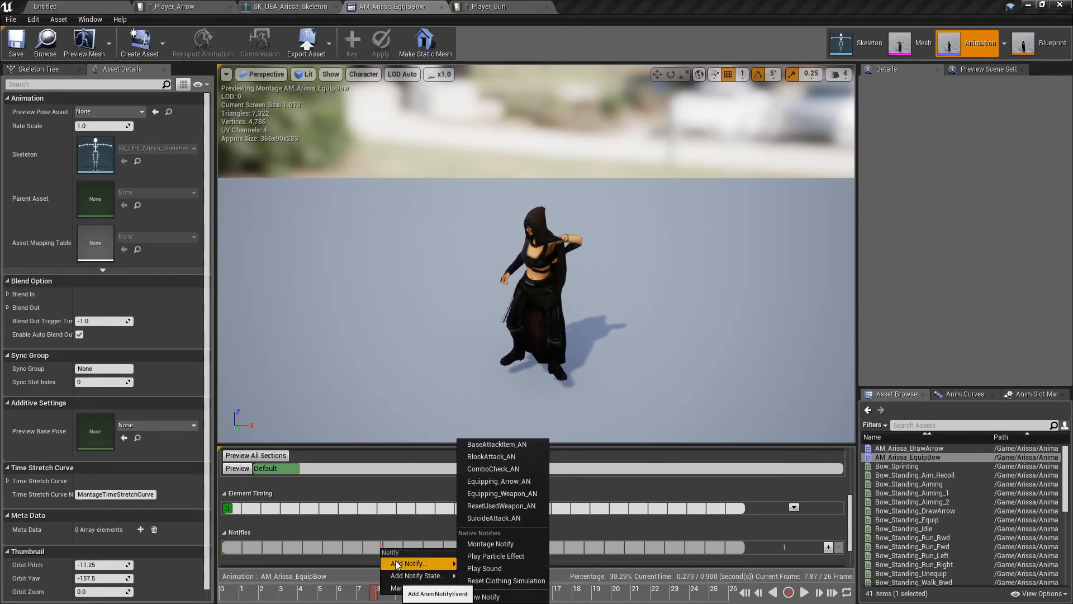
scroll(514, 498, "down", 3)
left_click(438, 503)
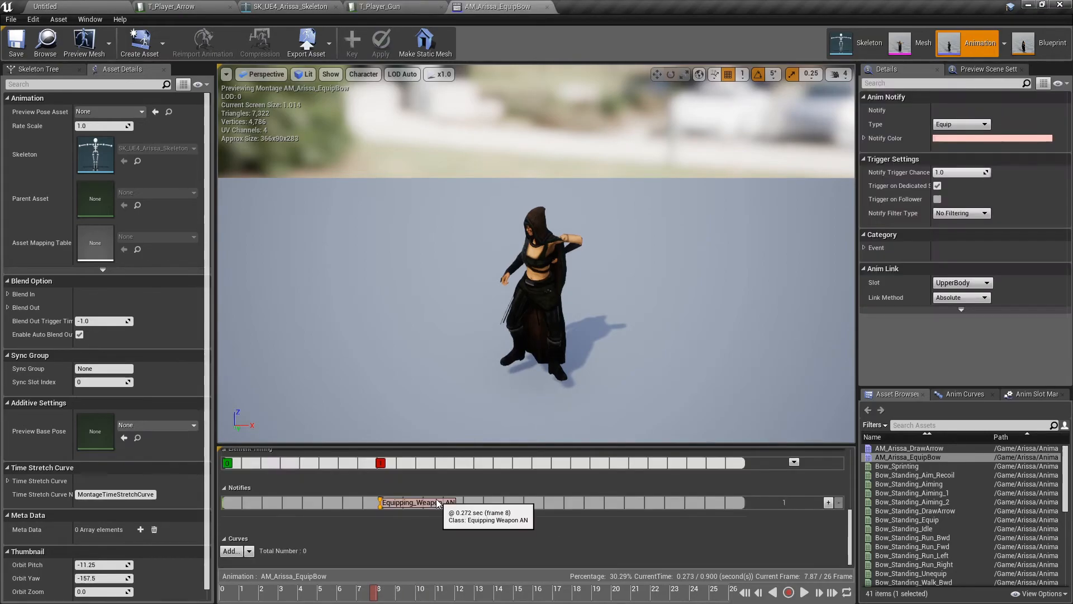
left_click(961, 124)
left_click(961, 134)
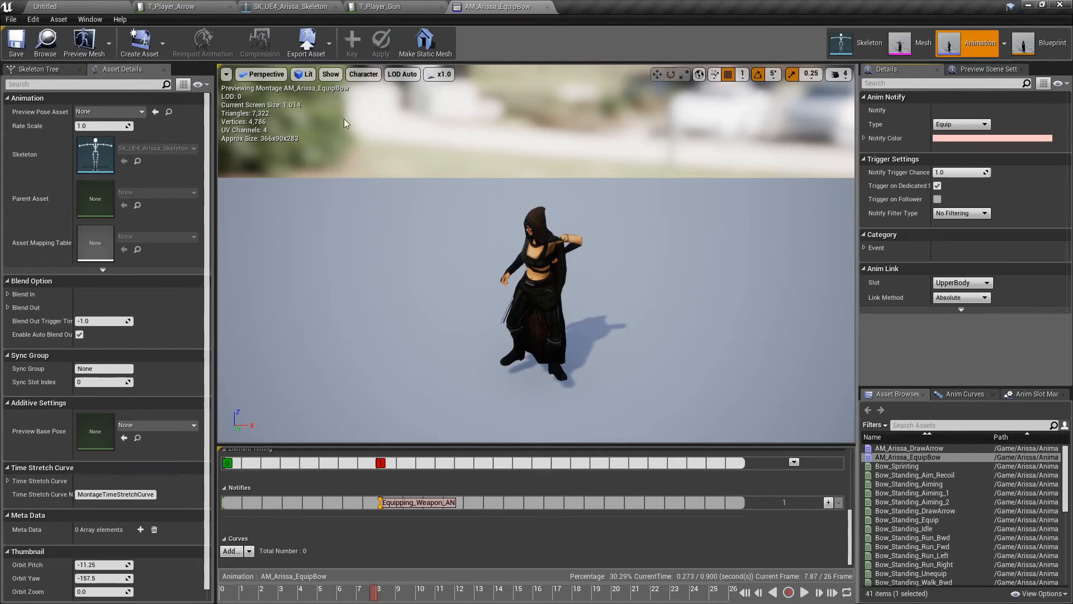
left_click(16, 44)
- Assign AM_Arissa_EquipBow as ArissaBow's third-person Equip montage in T_Player_Gun and expand its section settings
left_click(380, 6)
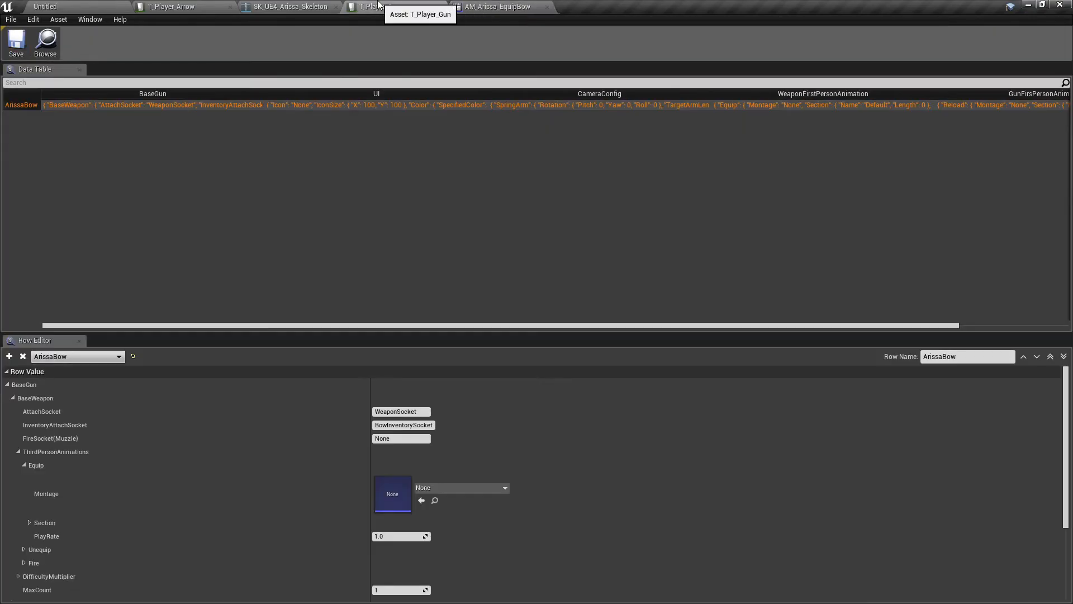
left_click(421, 501)
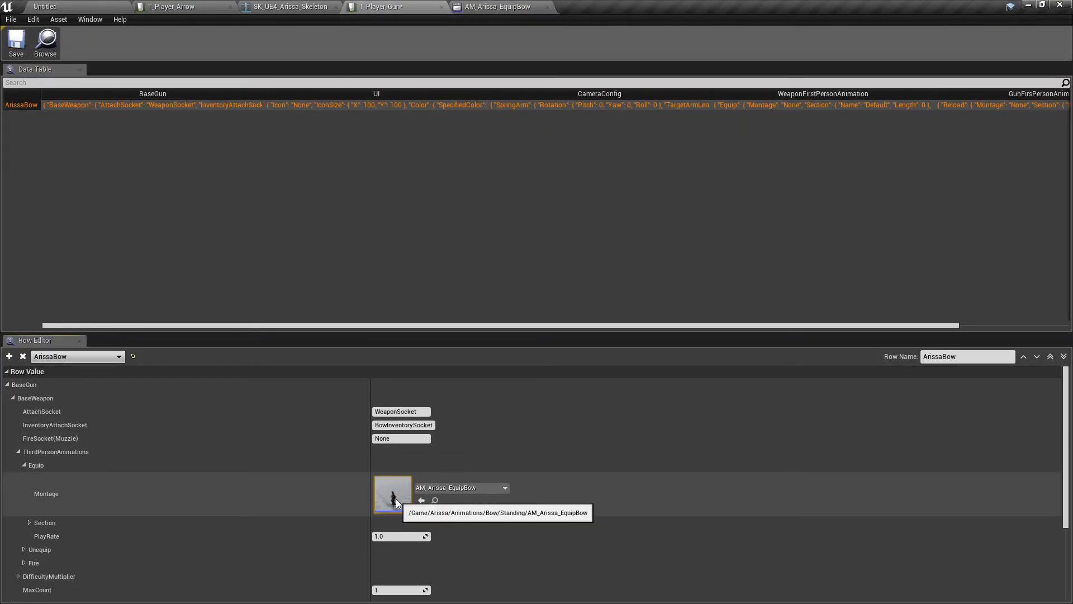
scroll(395, 499, "down", 2)
left_click(152, 471)
scroll(152, 471, "down", 2)
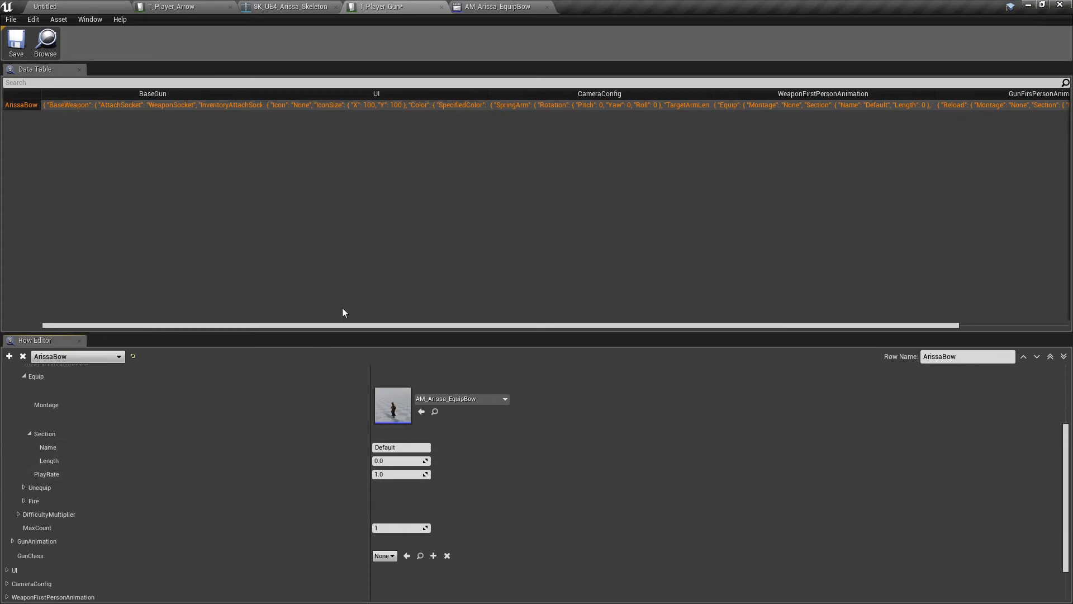
left_click(456, 6)
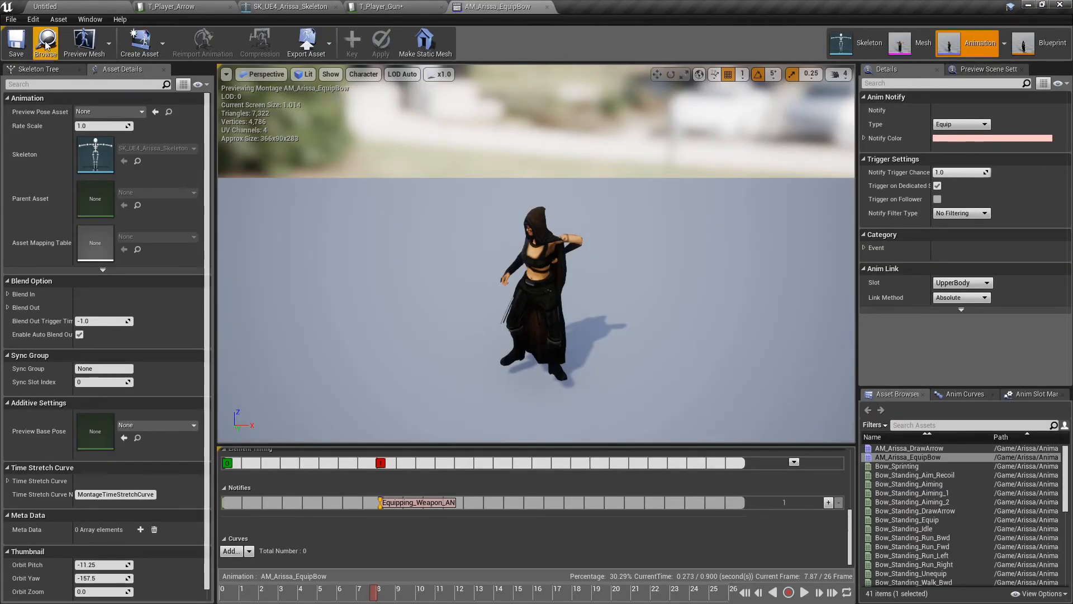
left_click(45, 6)
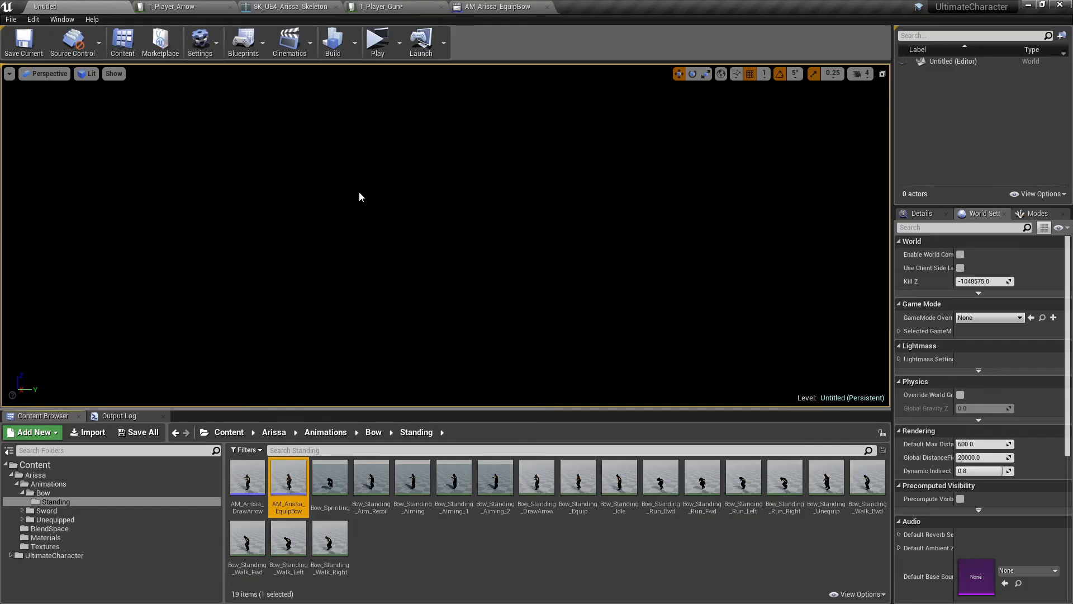
left_click(381, 6)
left_click(394, 459)
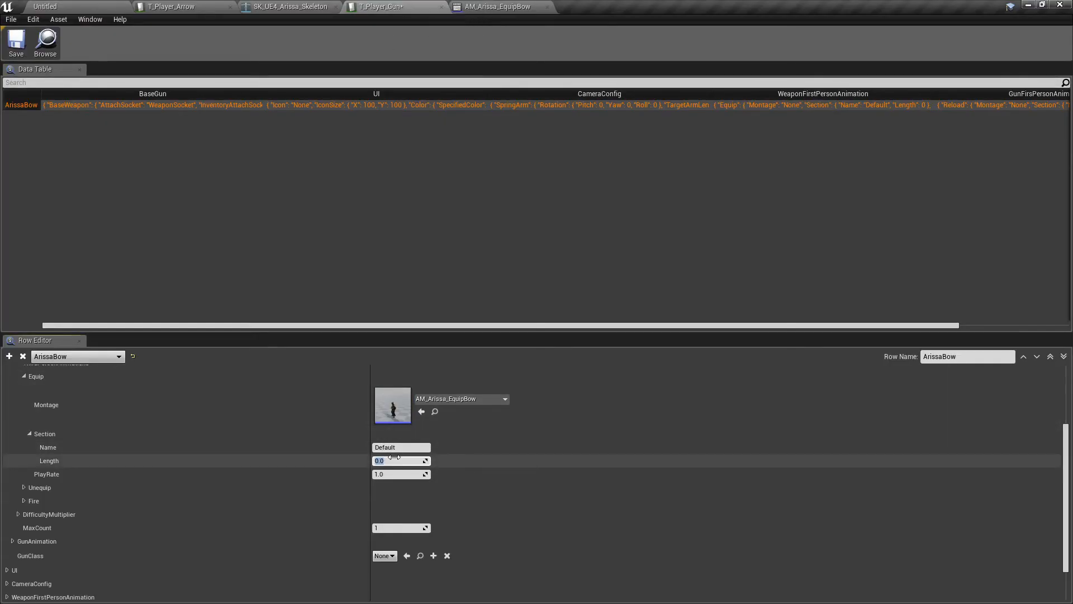
- Collapse ArissaBow's Equip settings, expand Unequip, and create the montage AM_Arissa_UnequipBow from the Bow_Standing_Unequip animation
left_click(109, 376)
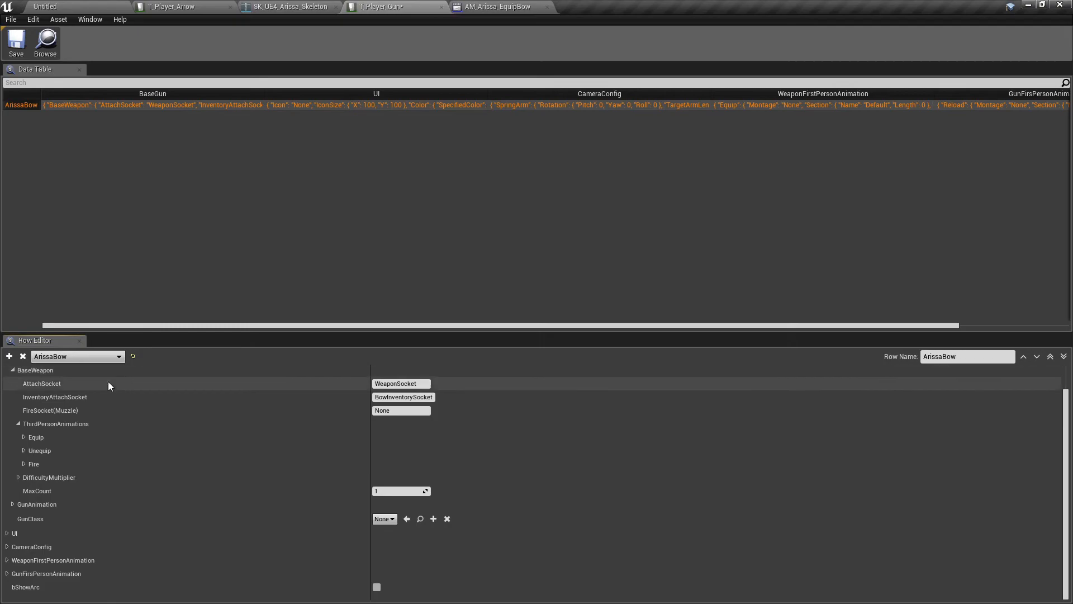
left_click(78, 454)
left_click(497, 6)
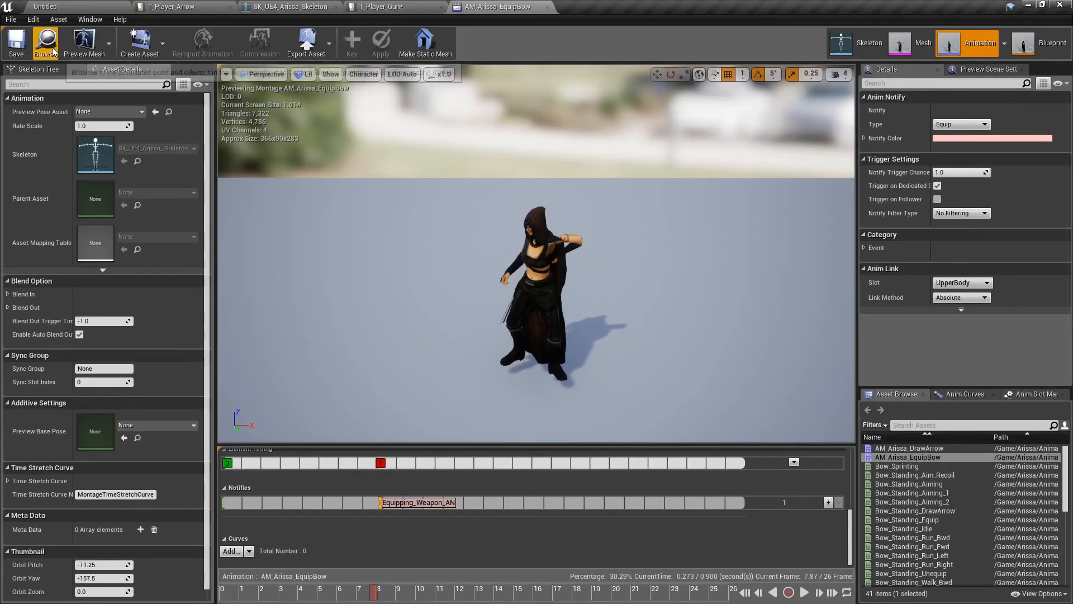
left_click(46, 6)
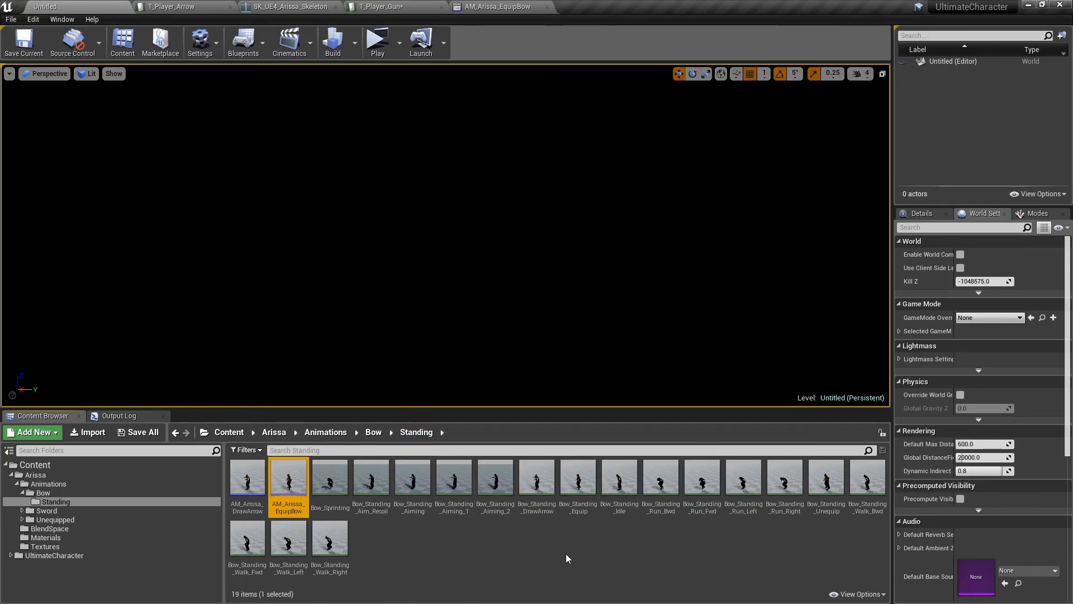
right_click(827, 479)
mouse_move(891, 162)
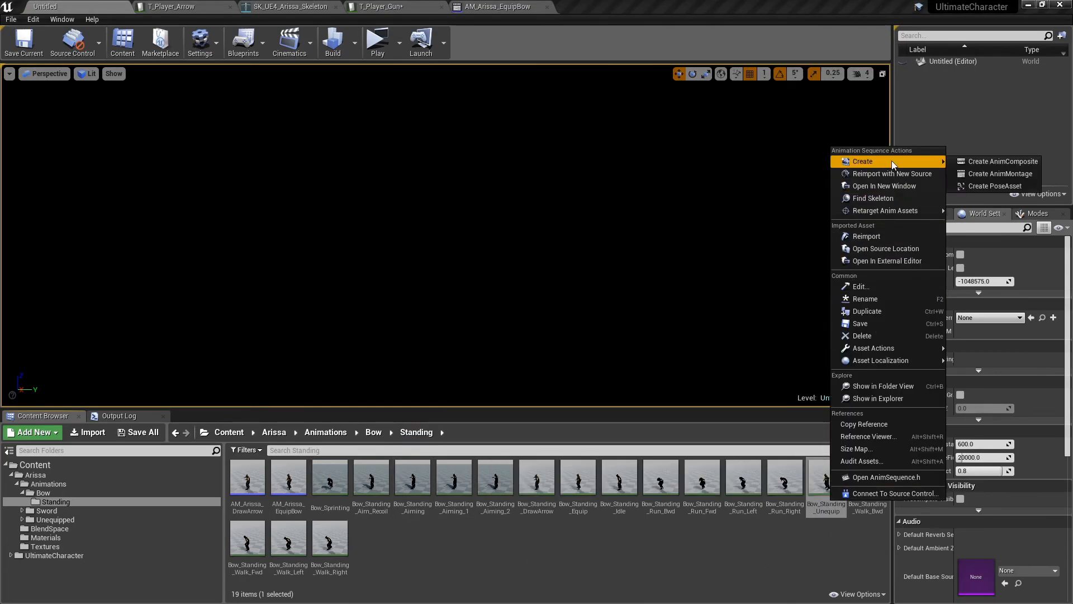
left_click(984, 174)
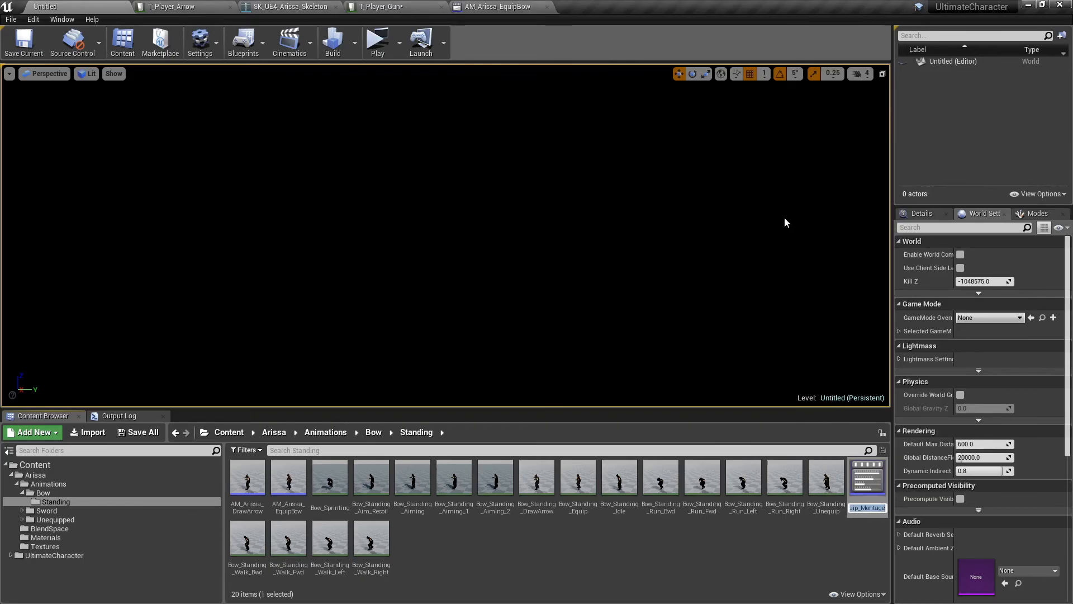
type("AM_Arissa_UnequipBow")
key("Return")
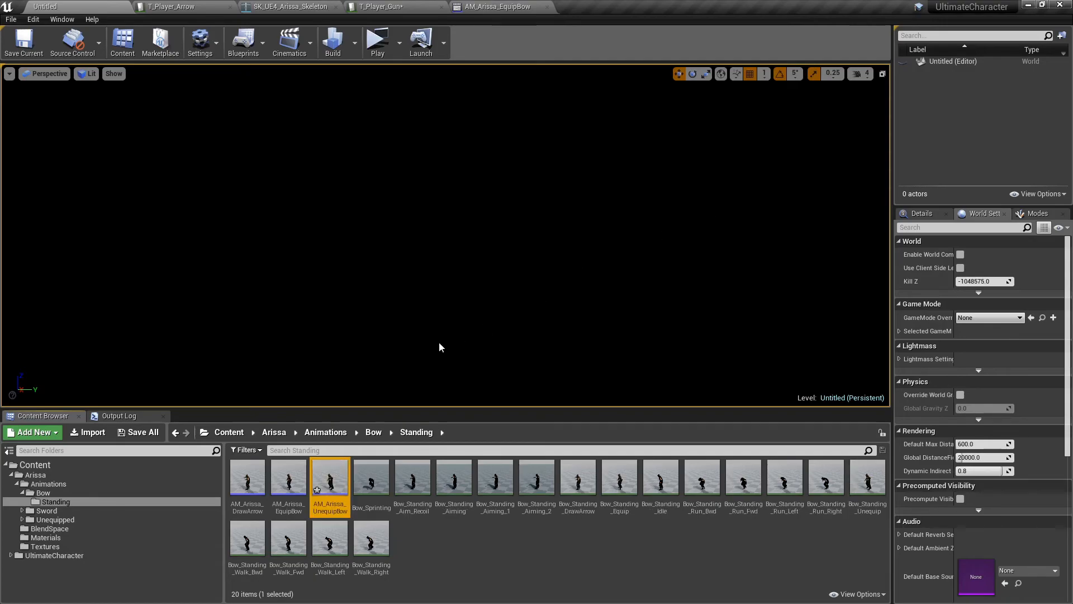
- Set AM_Arissa_UnequipBow's slot to DefaultGroup.UpperBody, save it, and reopen the montage to refresh its preview
double_click(330, 478)
left_click(814, 498)
left_click(792, 518)
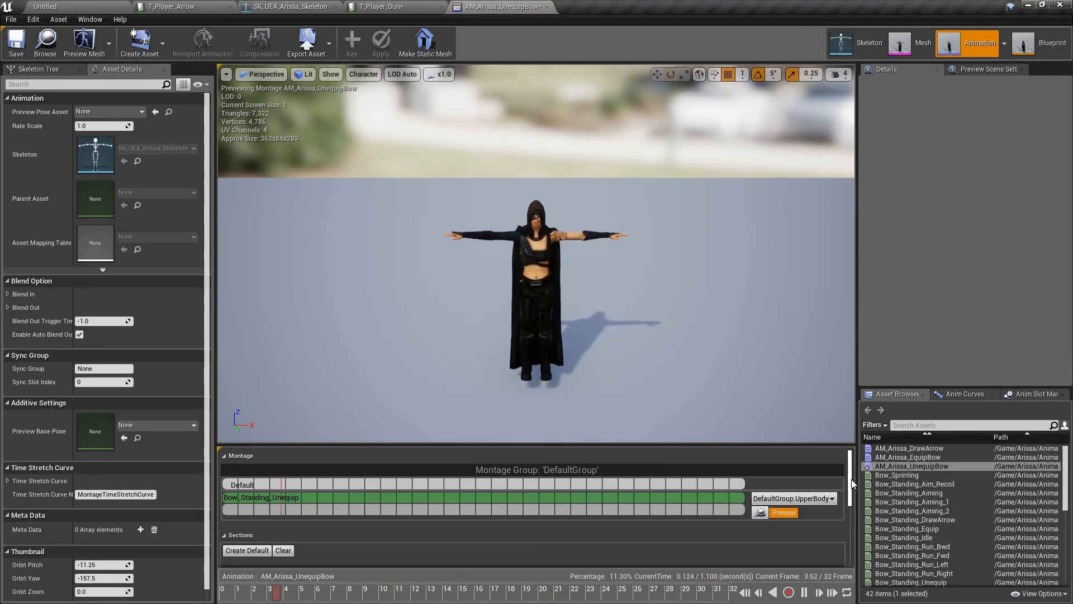
scroll(838, 505, "down", 5)
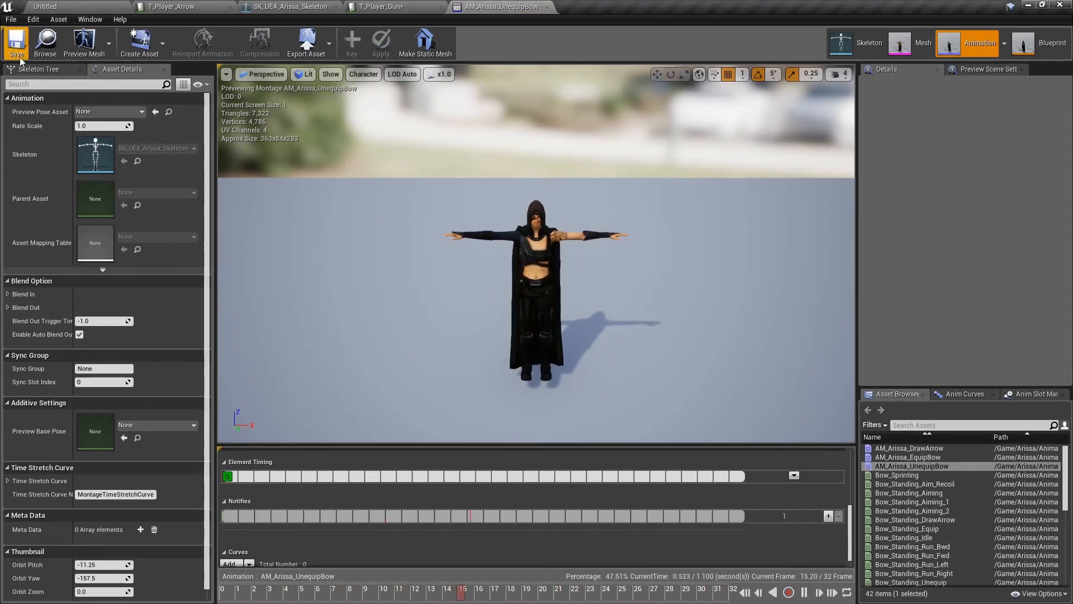
double_click(908, 457)
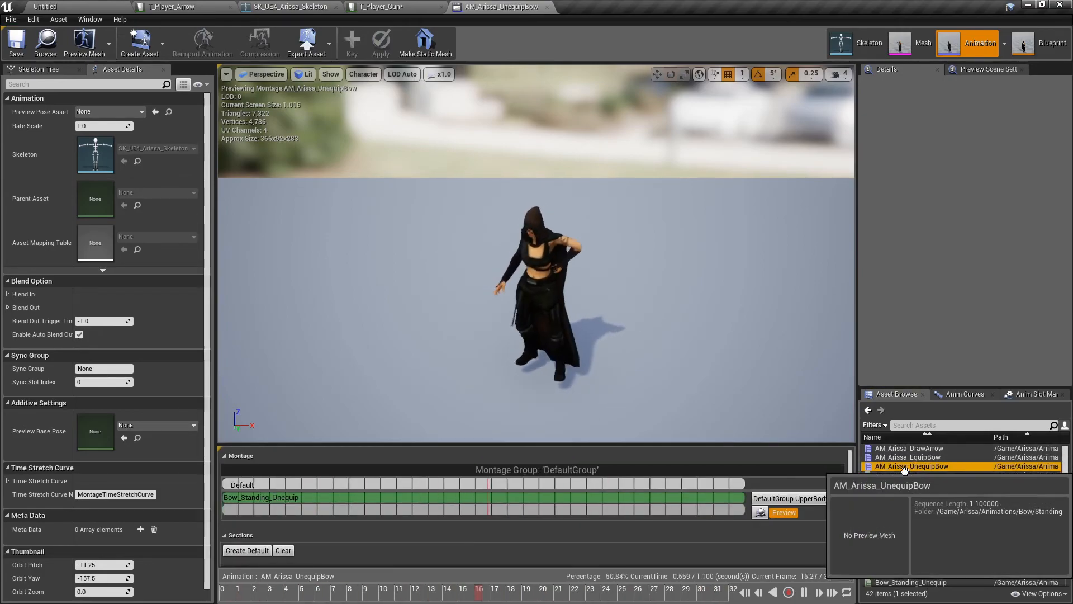
double_click(911, 466)
- Add an Equipping_Weapon_AN notify of type Unequip at about frame 12 of AM_Arissa_UnequipBow and save the montage
scroll(850, 557, "down", 5)
left_click(804, 592)
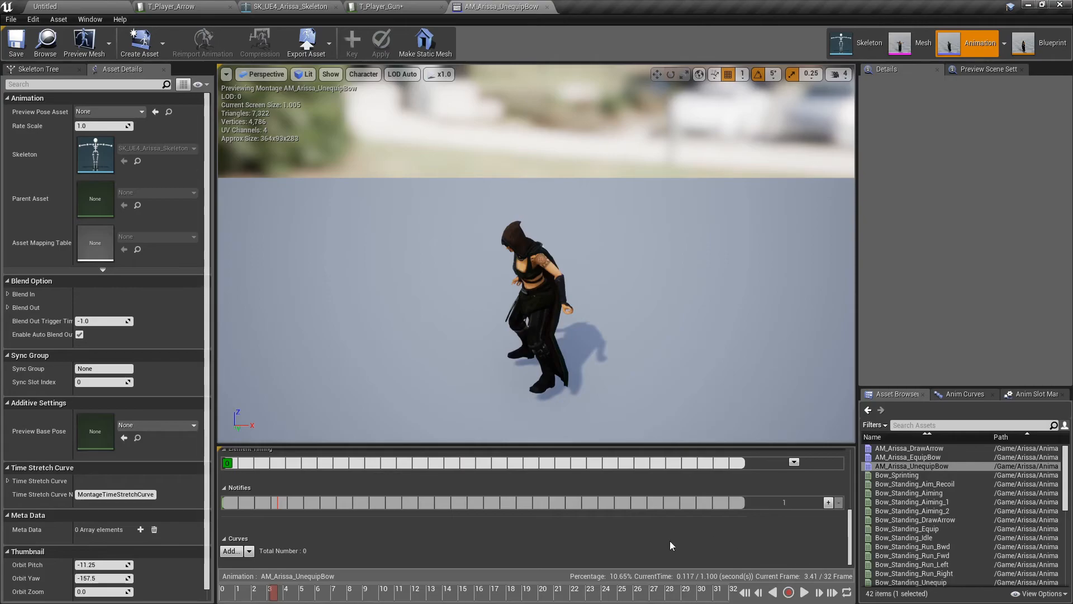
left_click_drag(282, 596, 407, 597)
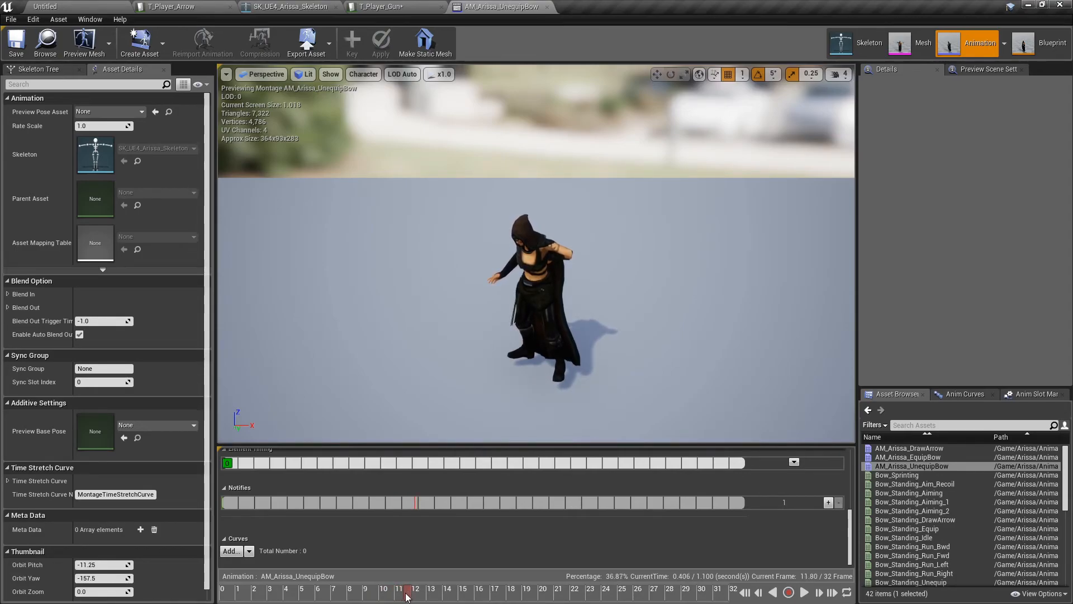
right_click(415, 505)
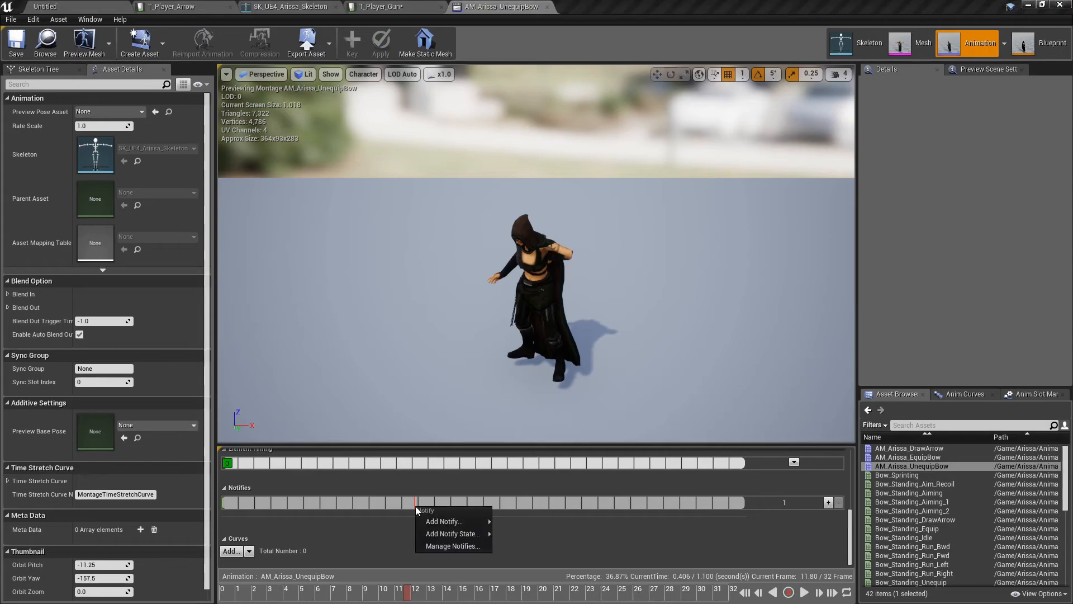
mouse_move(441, 520)
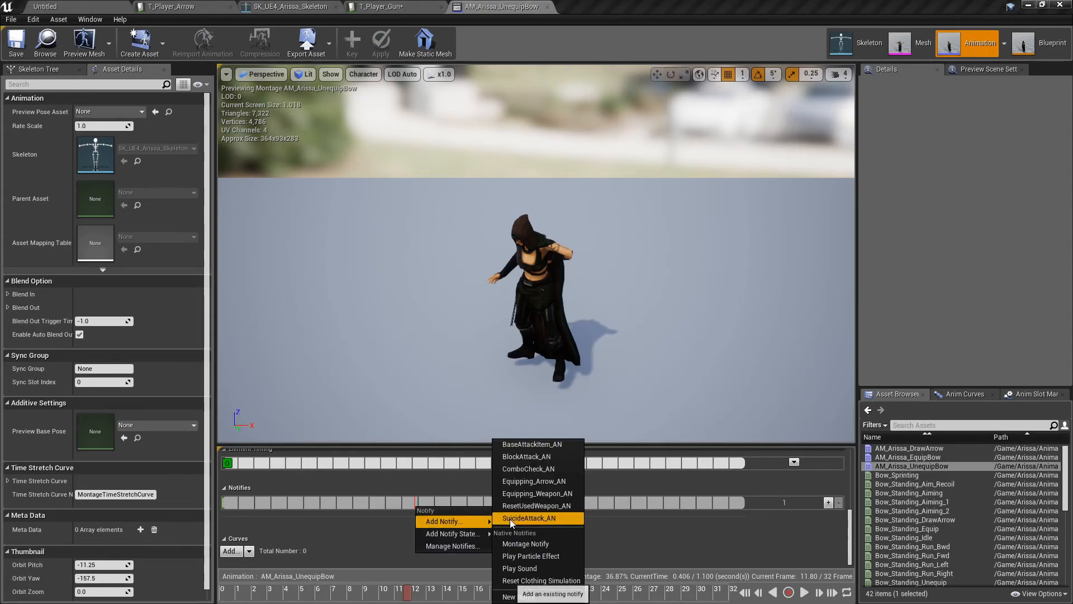
left_click(535, 495)
left_click(478, 504)
left_click(960, 124)
left_click(950, 141)
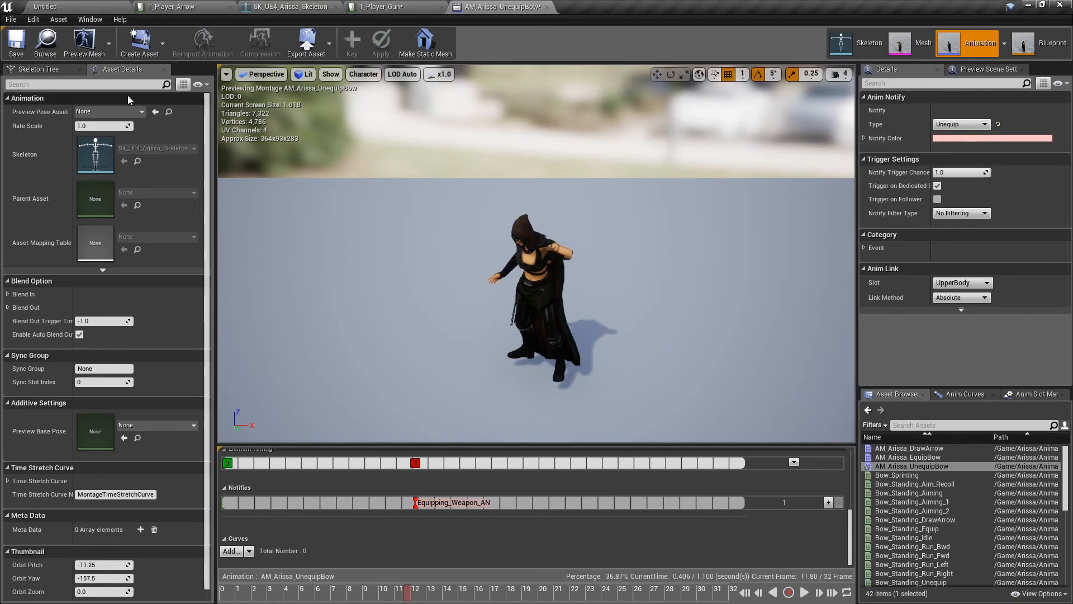
left_click(15, 50)
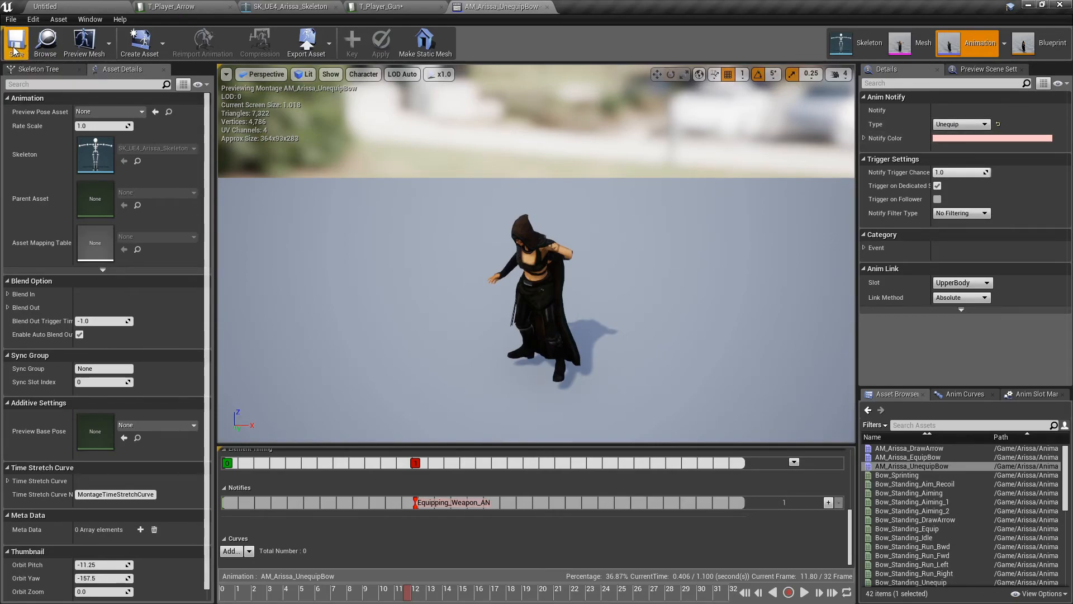
- Assign AM_Arissa_UnequipBow as ArissaBow's third-person Unequip montage in T_Player_Gun and set its Default section length to 1.1
left_click(381, 7)
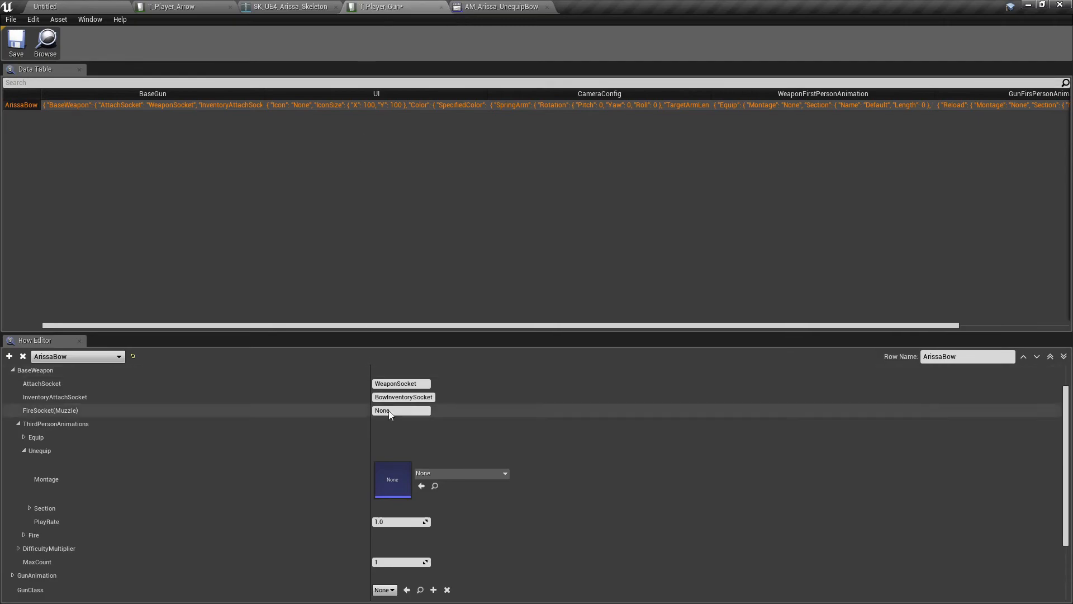
left_click(421, 486)
left_click(97, 509)
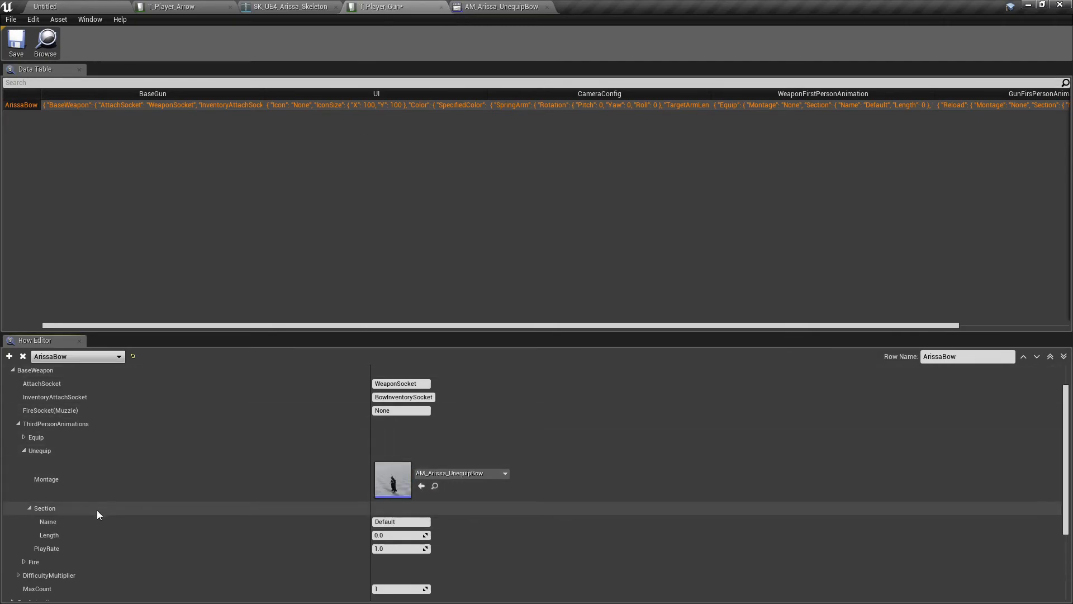
left_click(394, 536)
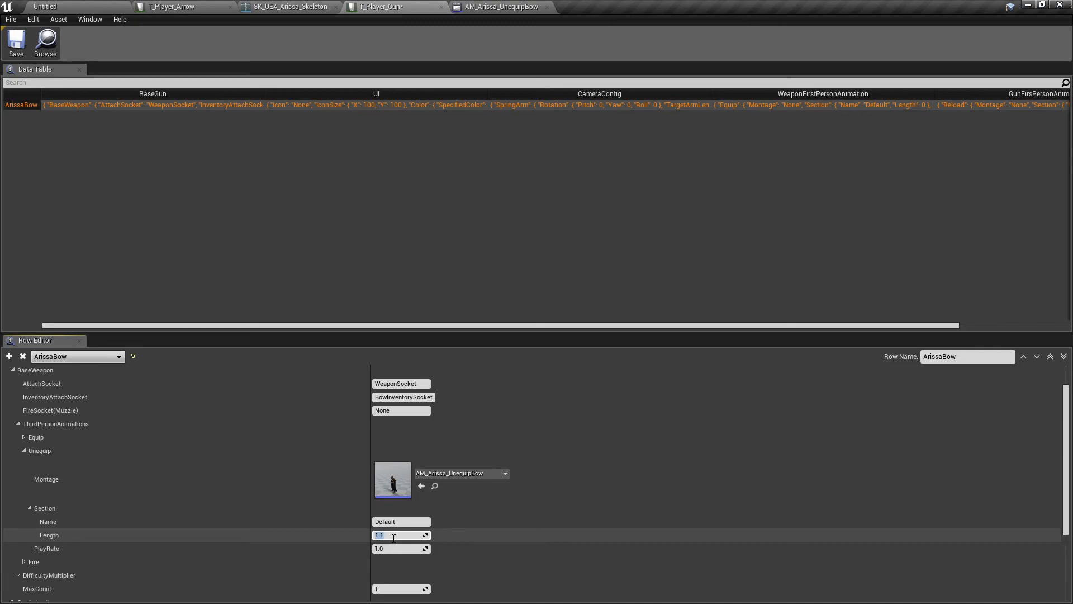
- Collapse ArissaBow's Unequip settings, expand its Fire settings, and save the T_Player_Gun data table
left_click(59, 449)
left_click(56, 464)
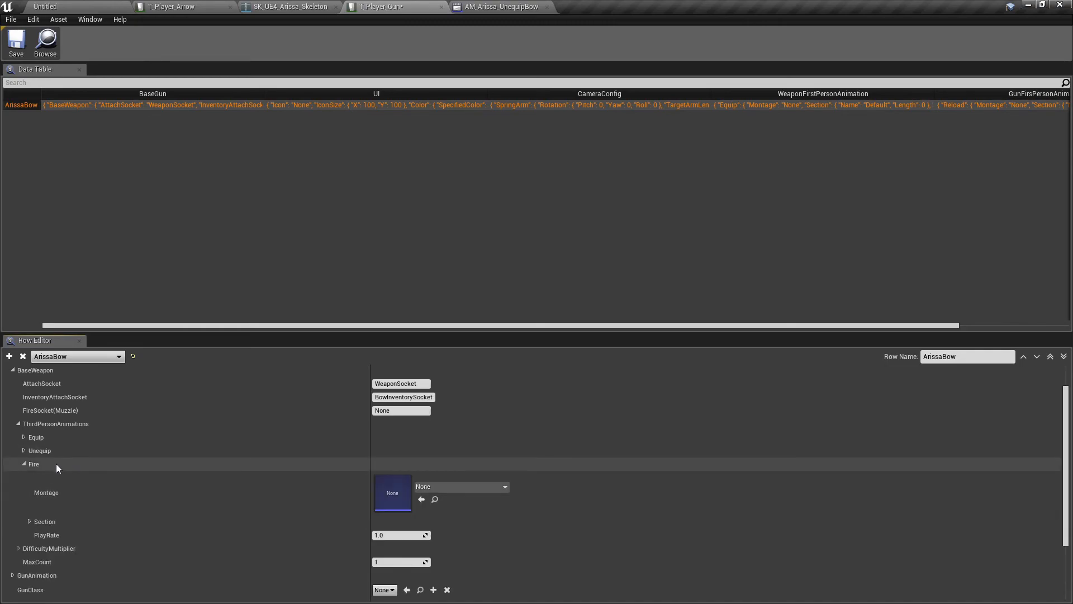
left_click(16, 56)
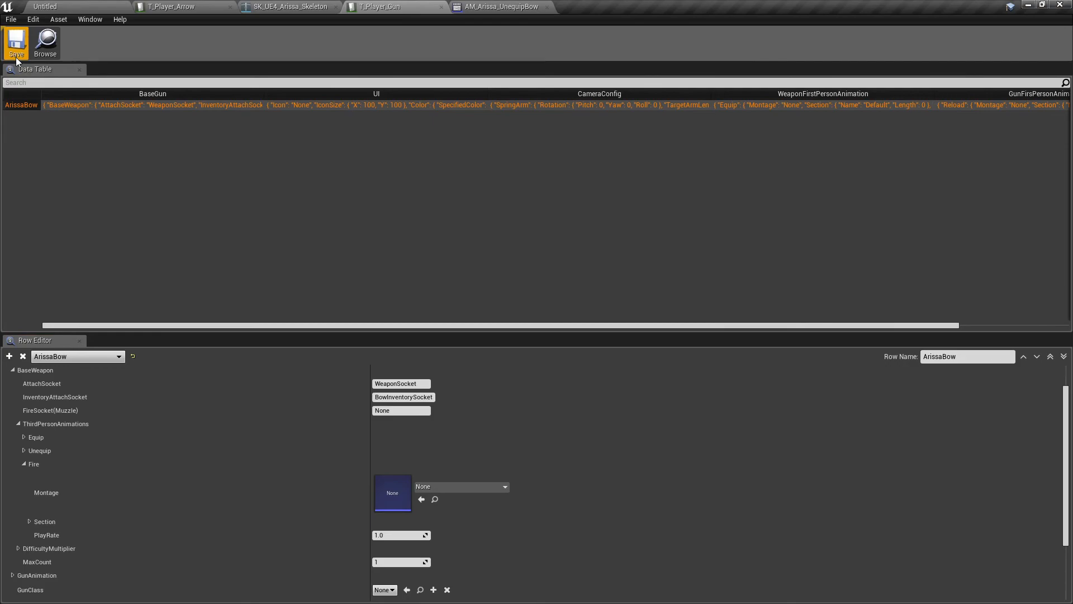
- Create an animation montage named AM_Arissa_Fire from the Bow_Standing_Aim_Recoil animation in the bow's Standing folder
left_click(525, 6)
left_click(50, 6)
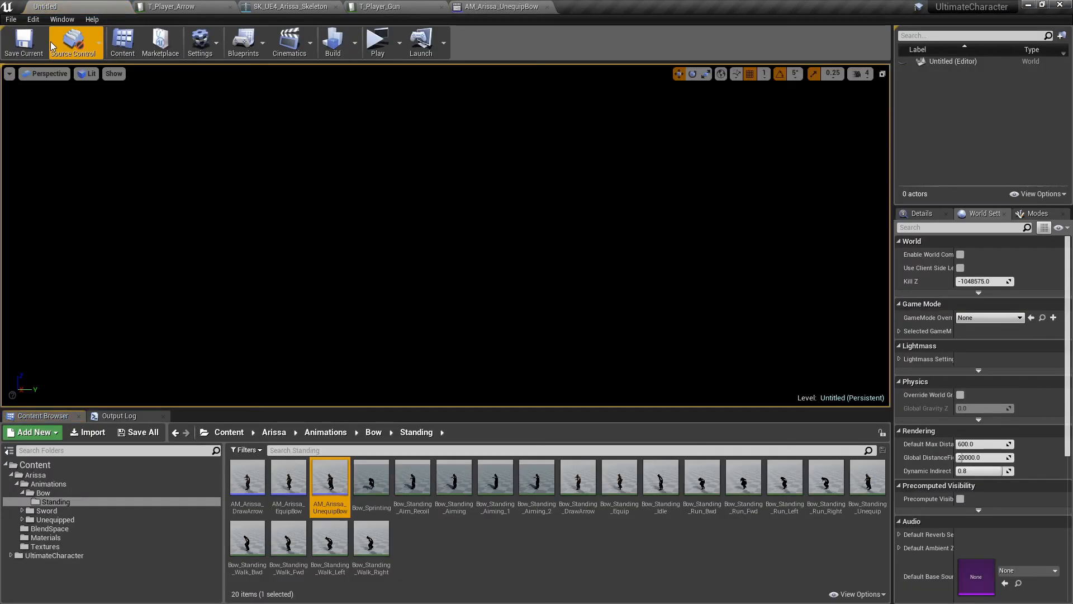
right_click(414, 478)
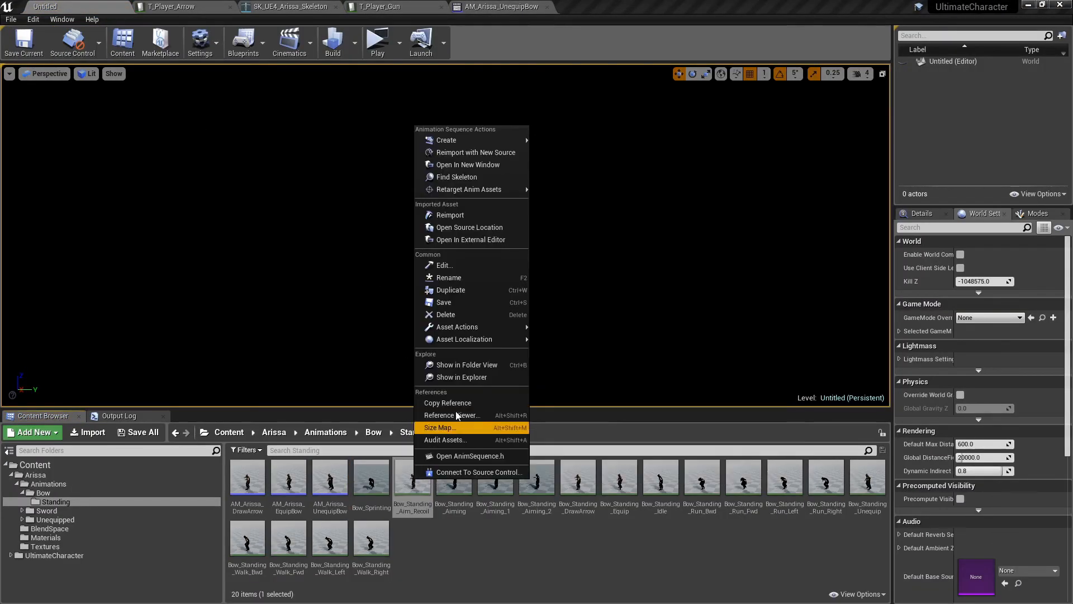
mouse_move(487, 141)
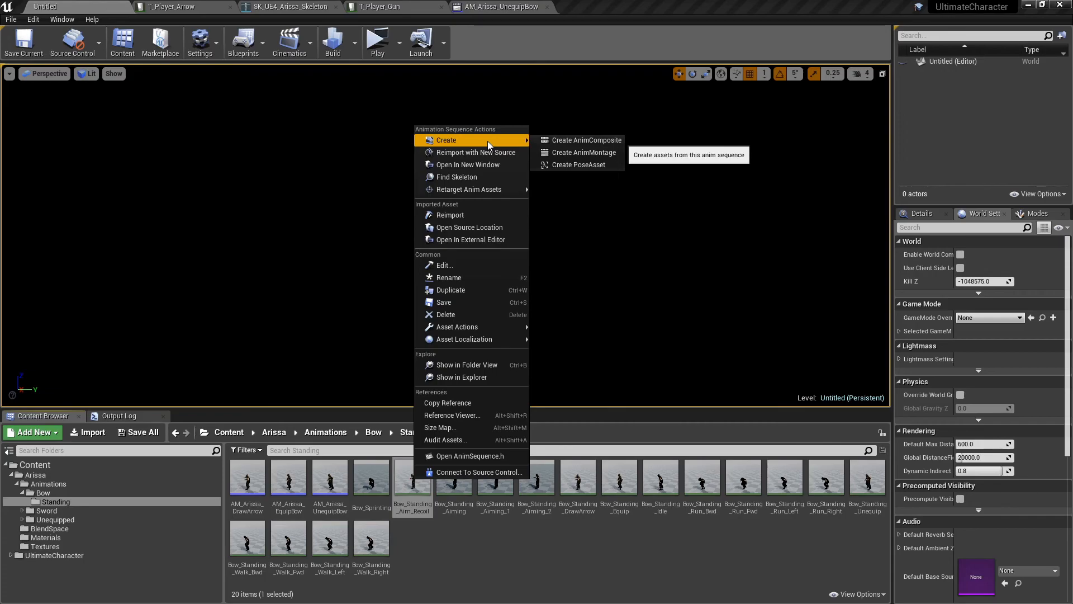
left_click(599, 152)
type("AM")
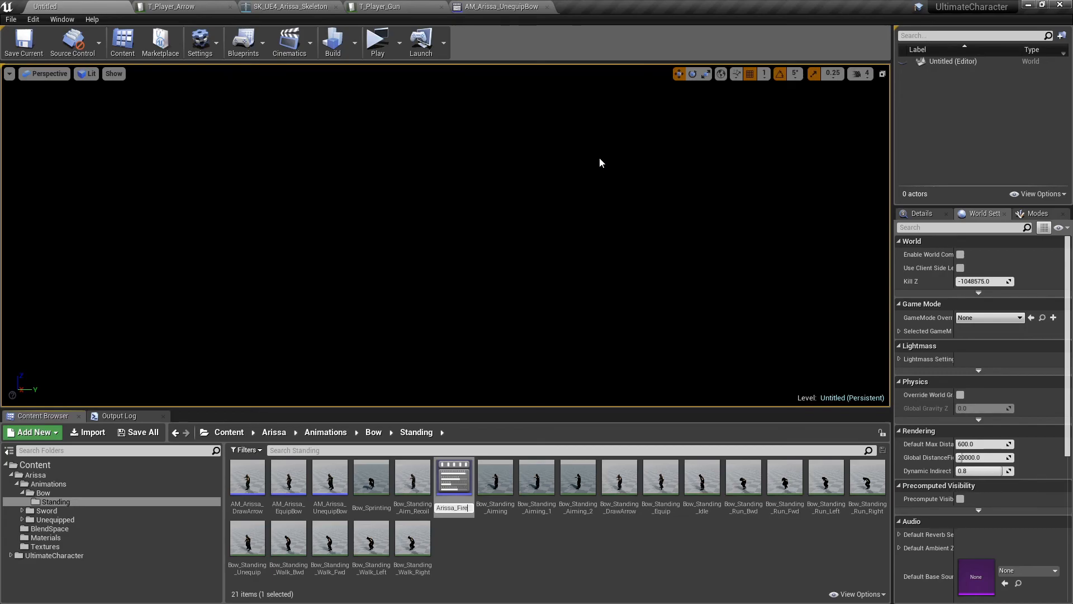
key("Return")
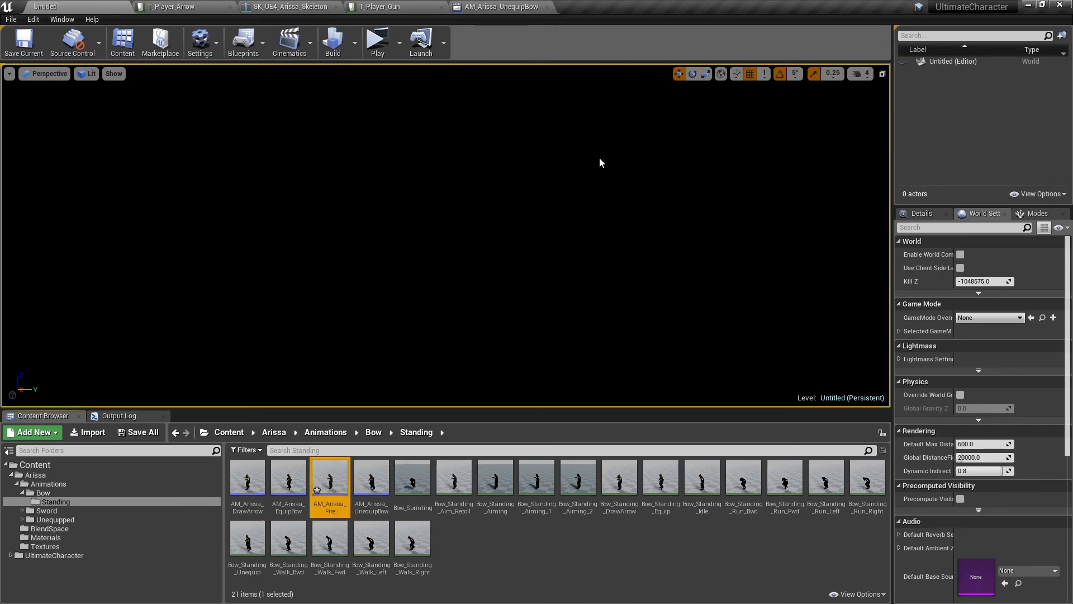
- Set AM_Arissa_Fire's slot to DefaultGroup.UpperBody, reopen the montage to refresh its preview, and save it
double_click(328, 479)
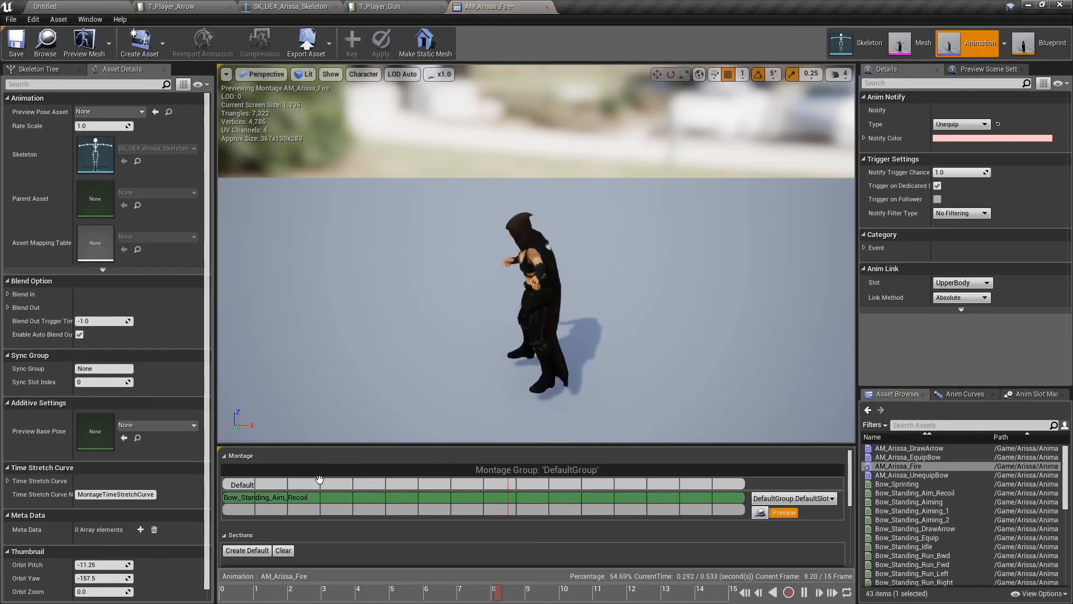
left_click(805, 498)
left_click(793, 522)
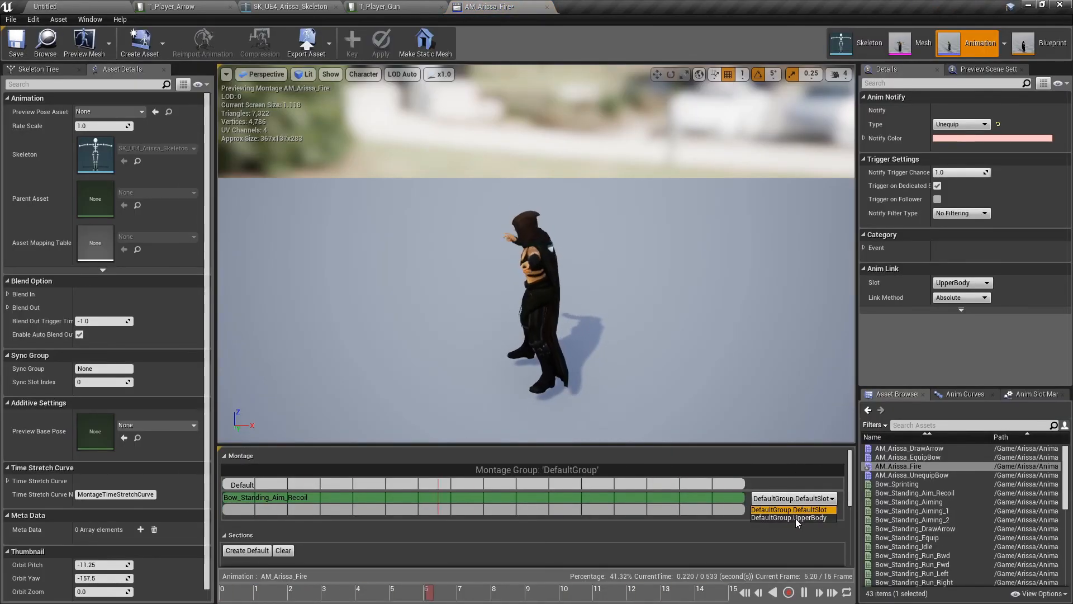
double_click(906, 457)
double_click(903, 466)
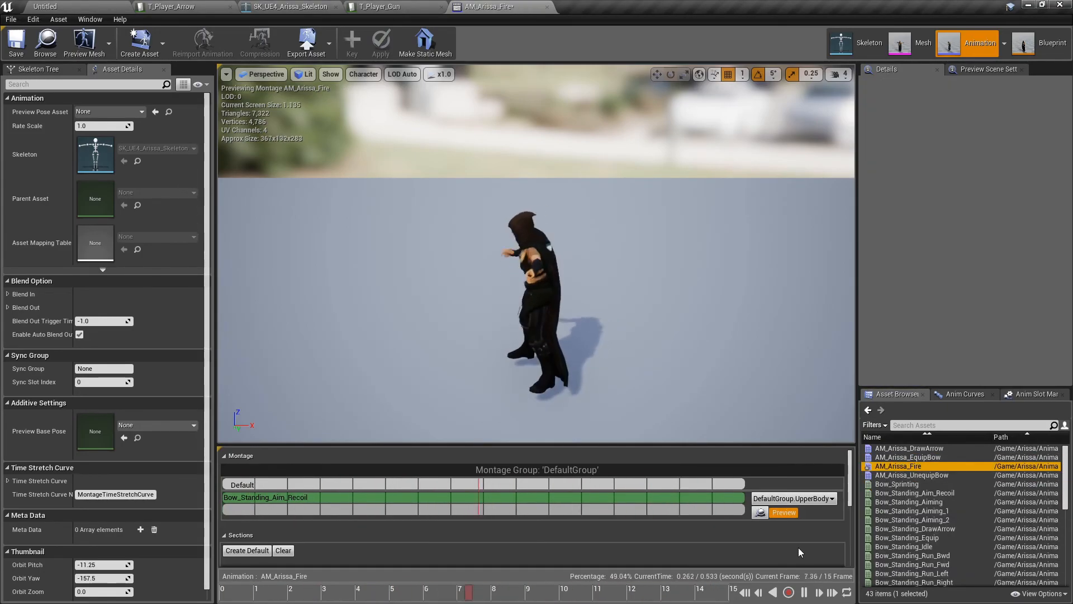
scroll(849, 501, "down", 4)
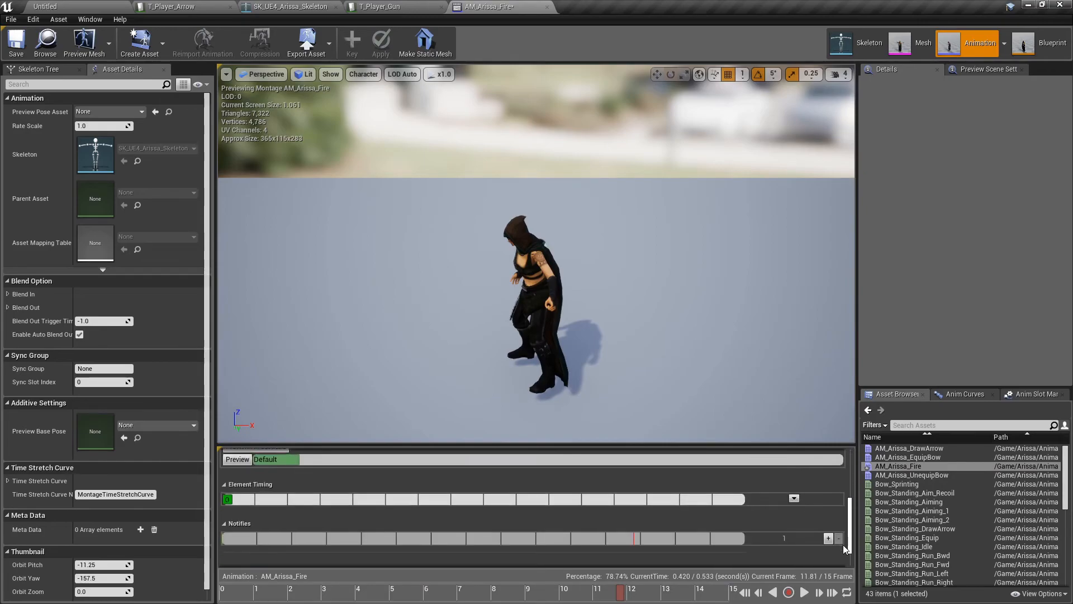
left_click(16, 42)
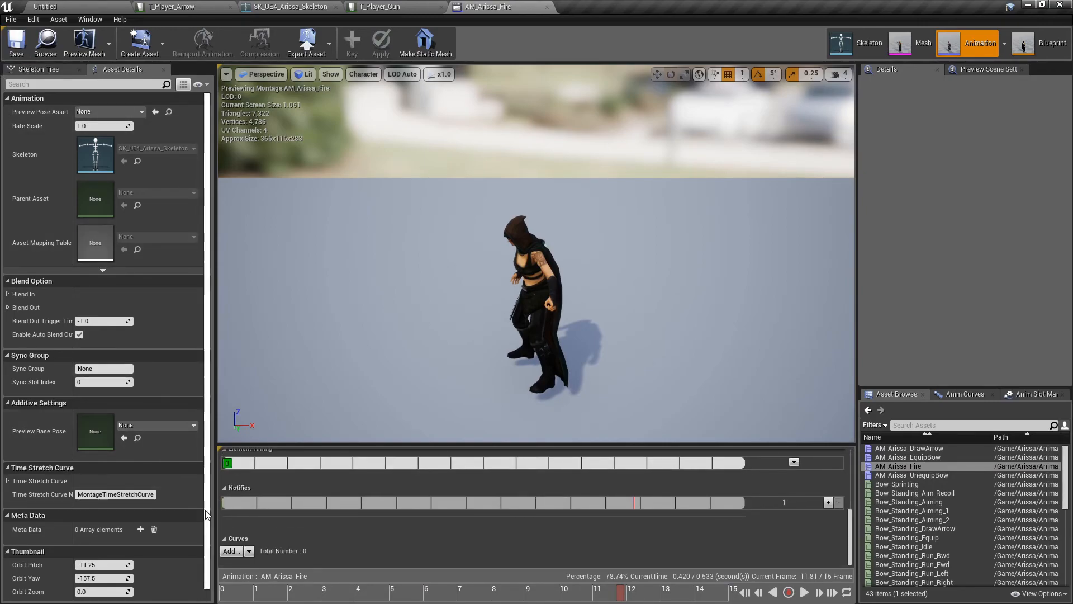
- Assign AM_Arissa_Fire as ArissaBow's third-person Fire montage in T_Player_Gun and set its Default section length to 0.533
left_click(398, 5)
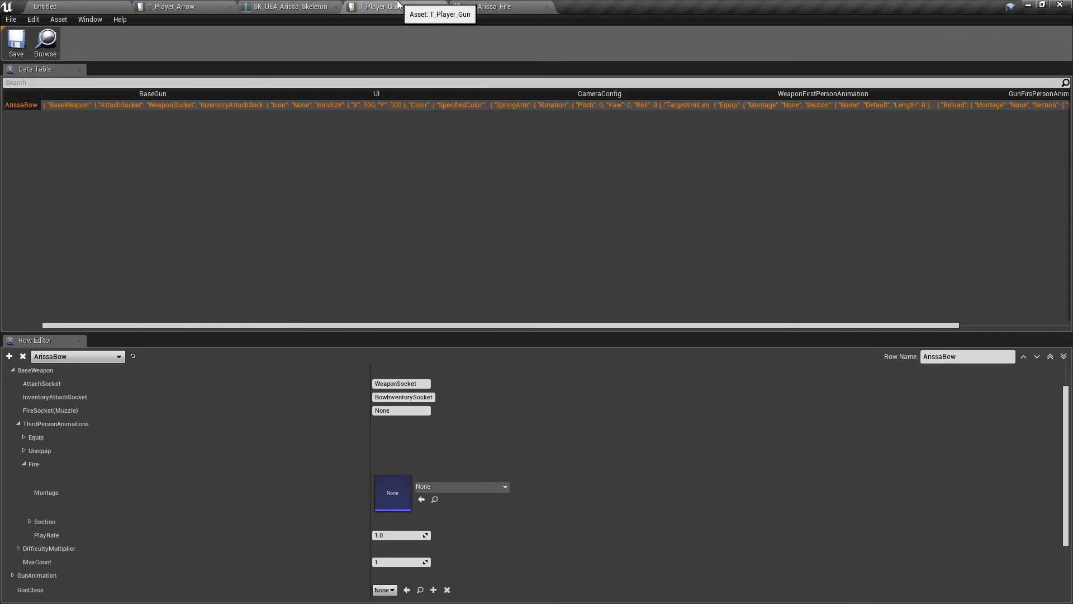
left_click(422, 499)
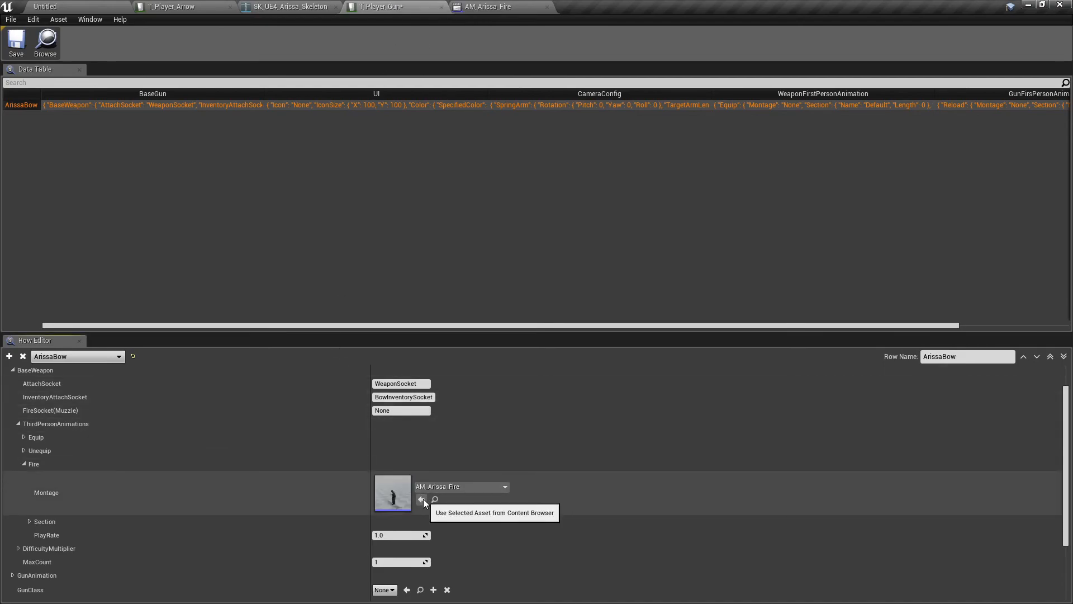
scroll(423, 499, "down", 2)
left_click(199, 487)
left_click(381, 513)
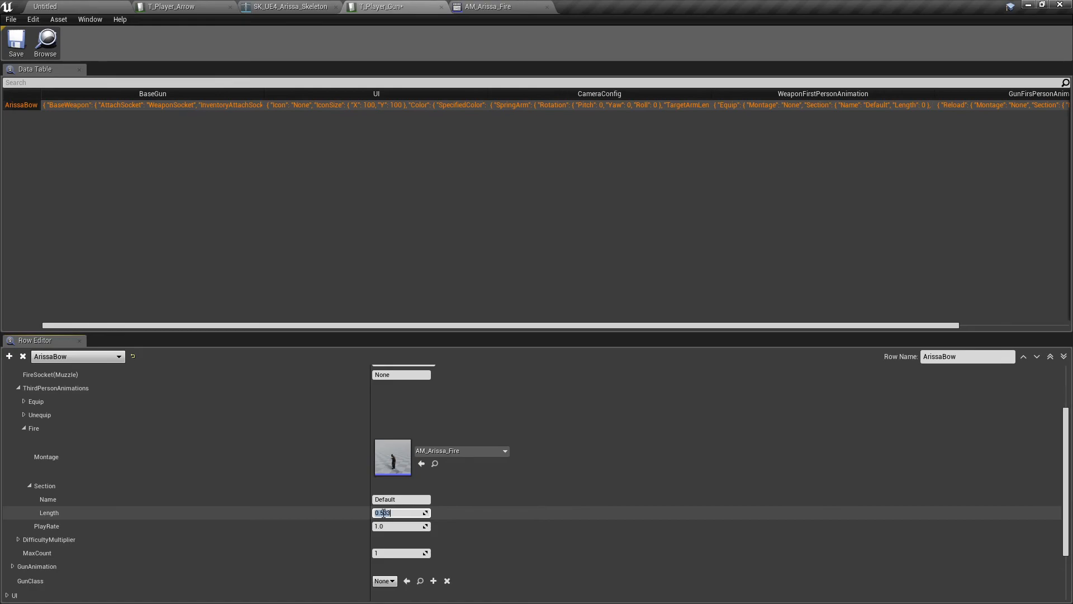
left_click(109, 485)
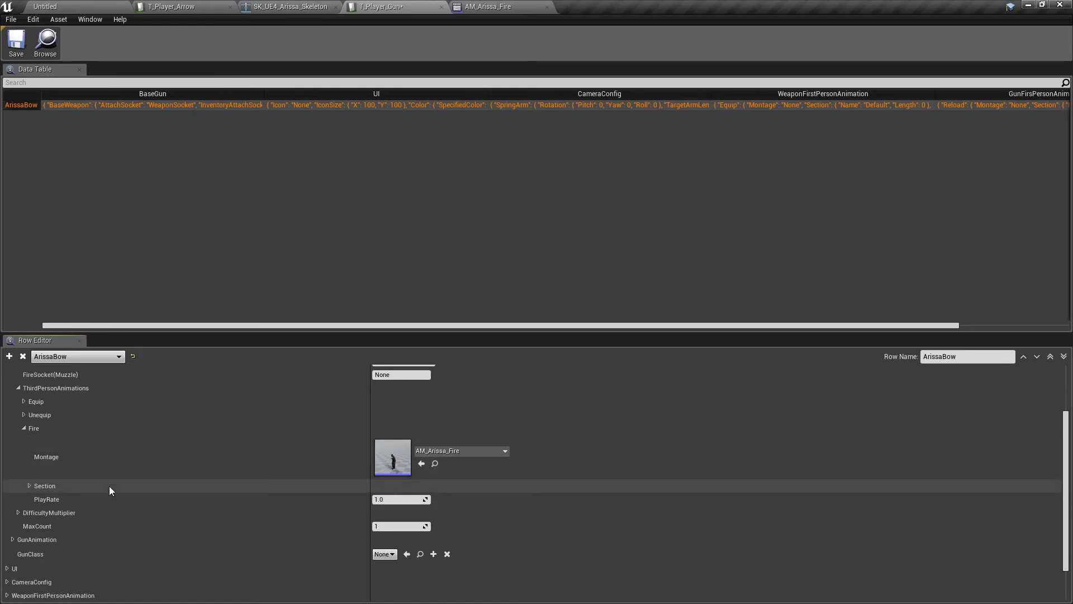
- Set ArissaBow's GunClass to Arissa_Bow_BP and collapse the BaseGun settings
scroll(109, 485, "down", 2)
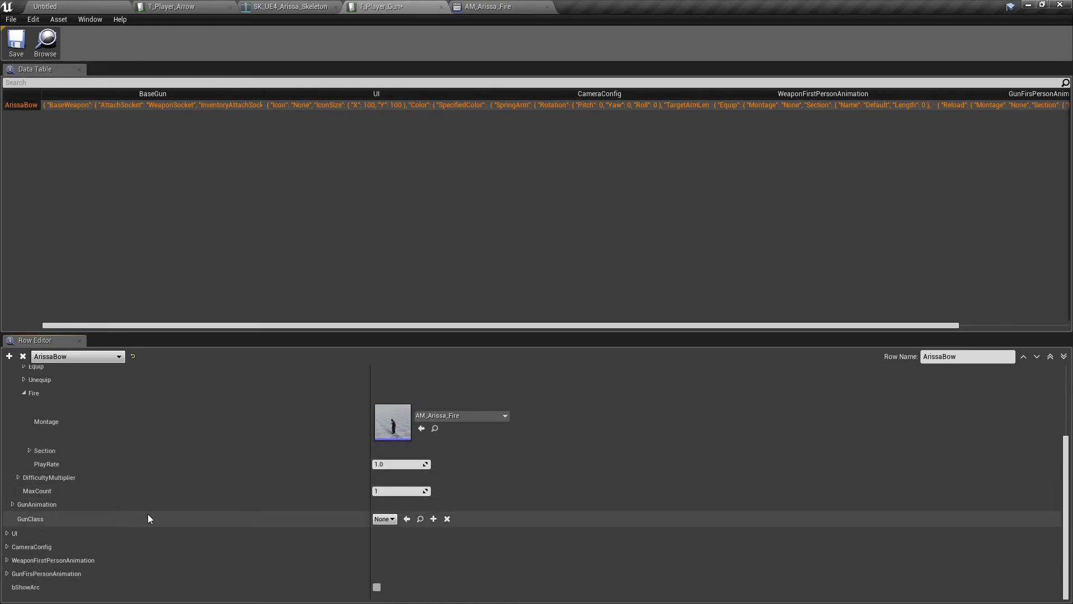
left_click(375, 525)
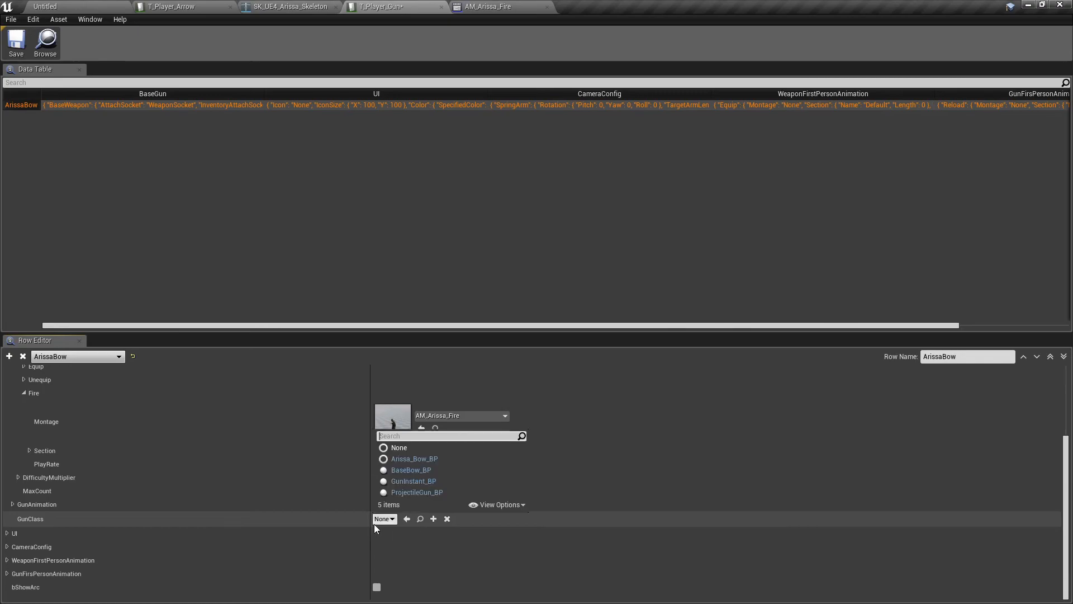
left_click(428, 462)
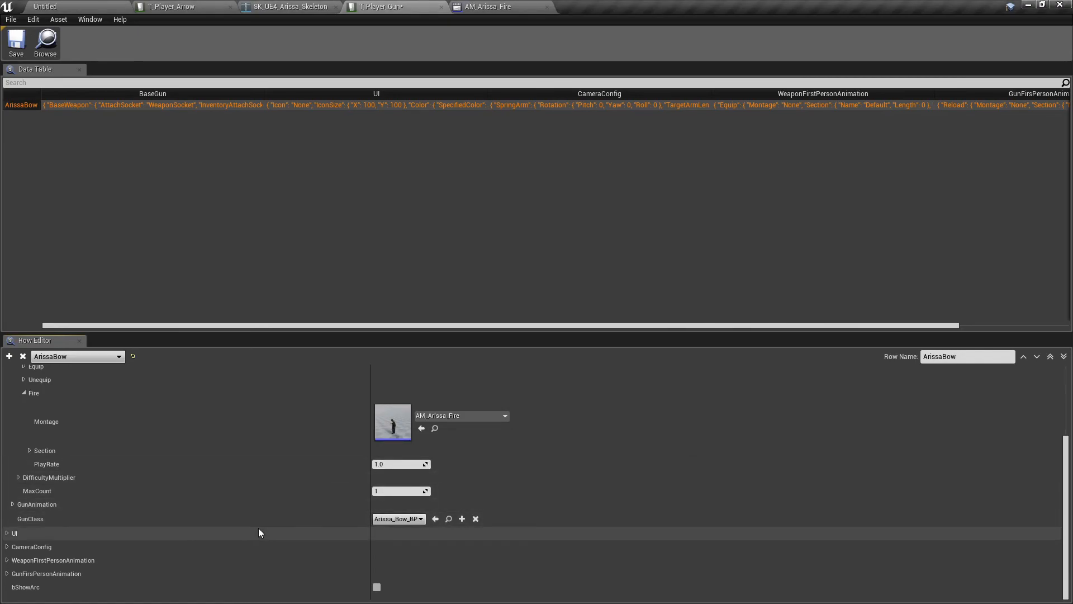
scroll(258, 528, "up", 5)
double_click(65, 385)
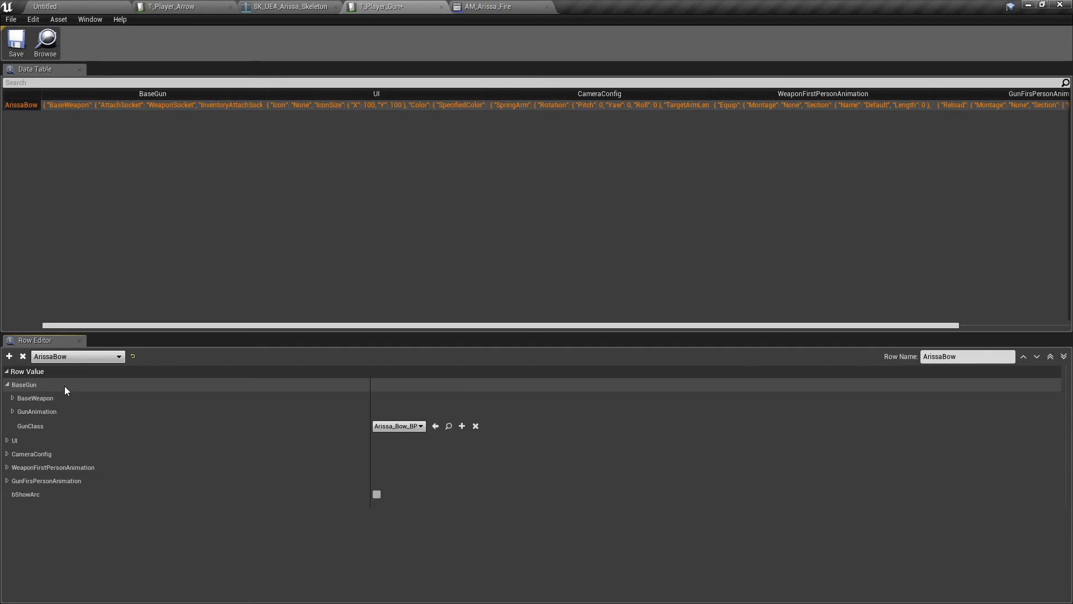
double_click(49, 384)
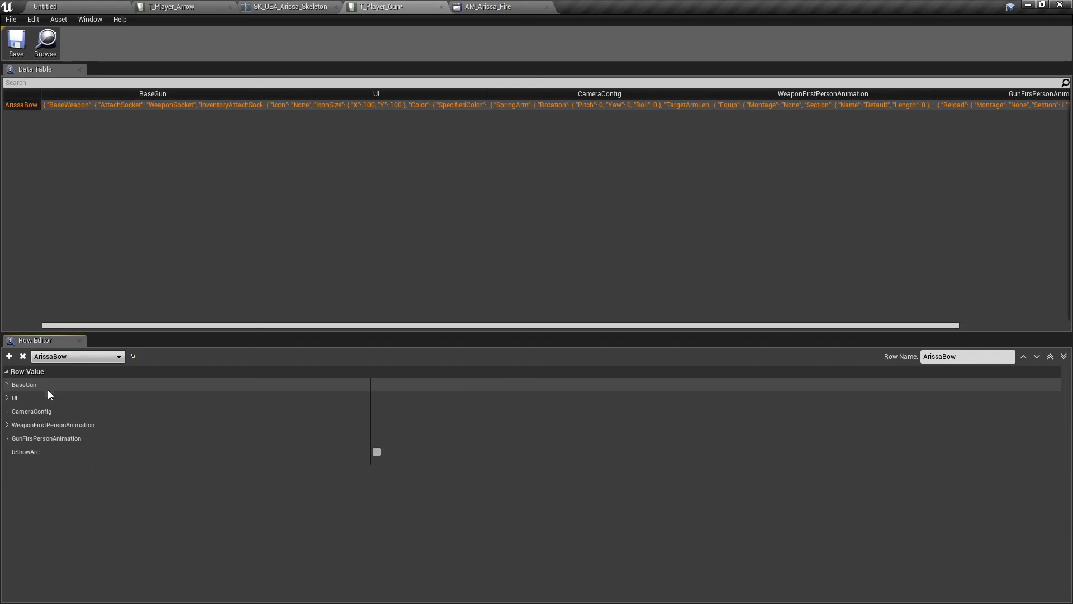
- Set ArissaBow's UI icon to Icon_Bow_T with an icon size of 75 by 75
double_click(42, 398)
left_click(428, 420)
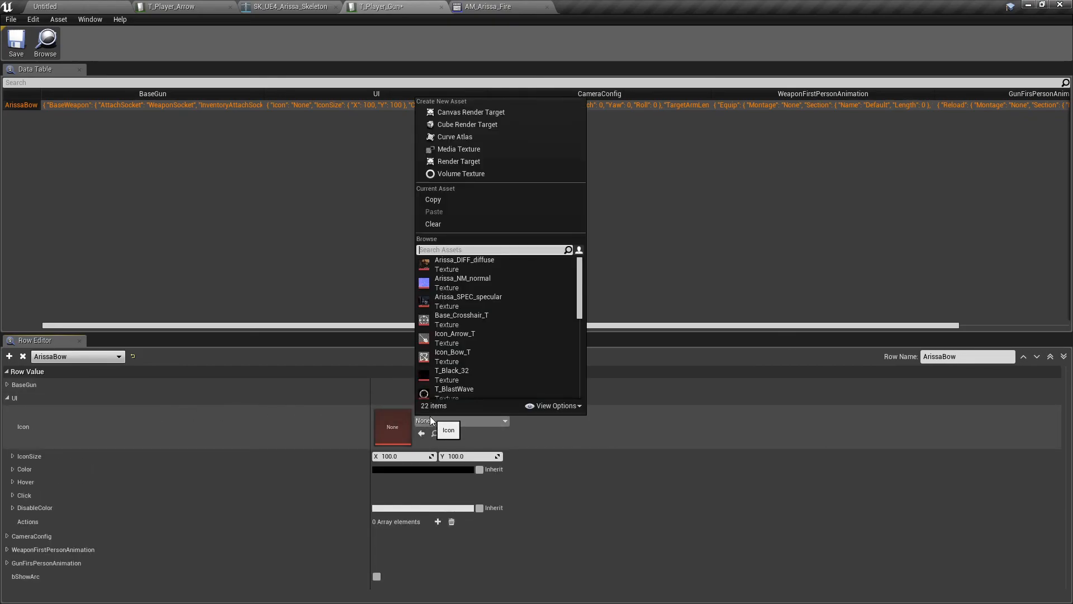
left_click(468, 354)
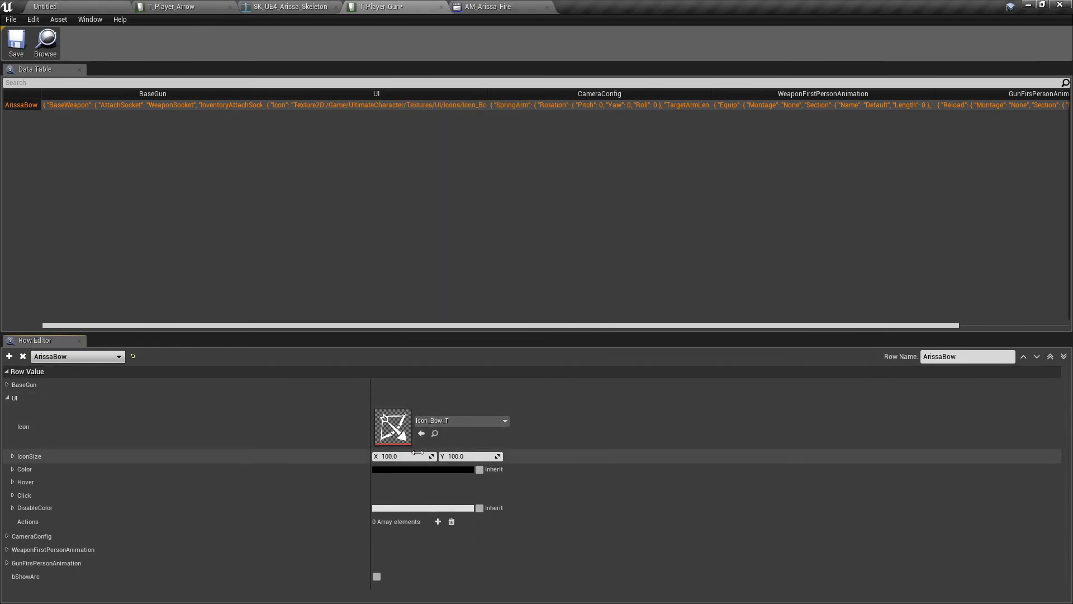
left_click(417, 456)
type("75")
key("Tab")
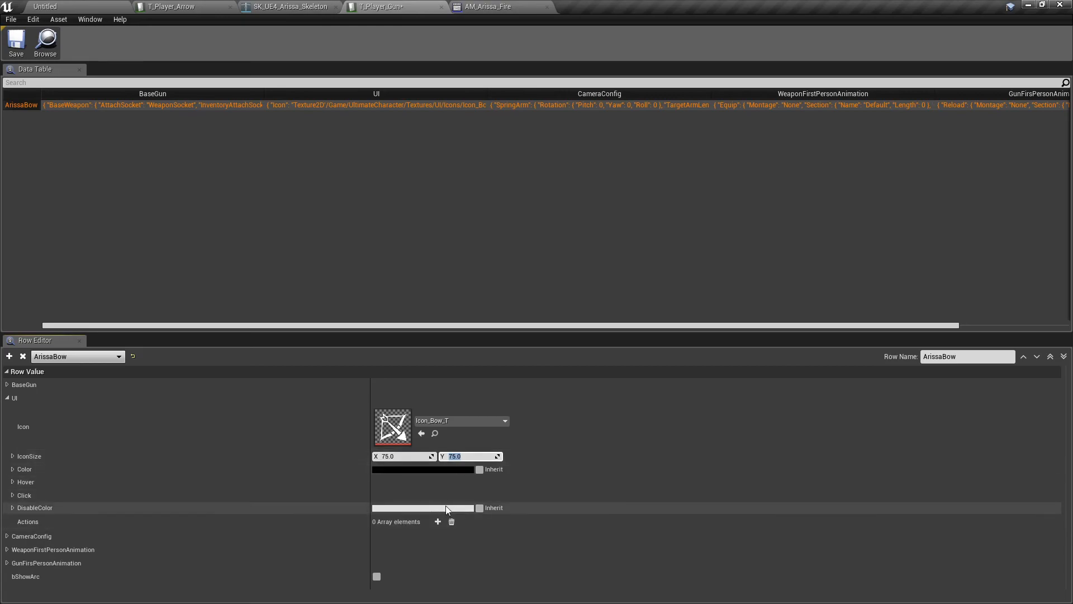
- Add three UI actions to ArissaBow, set to Equip, Unequip and Drop, and save the data table
left_click(438, 522)
left_click(437, 521)
left_click(438, 521)
left_click(412, 551)
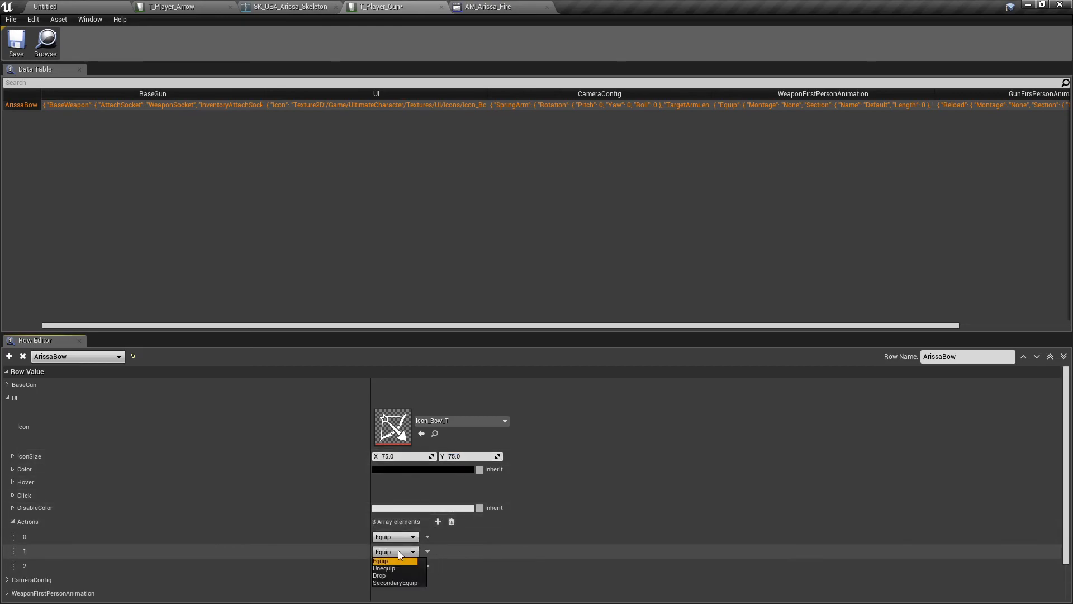
left_click(387, 565)
left_click(387, 565)
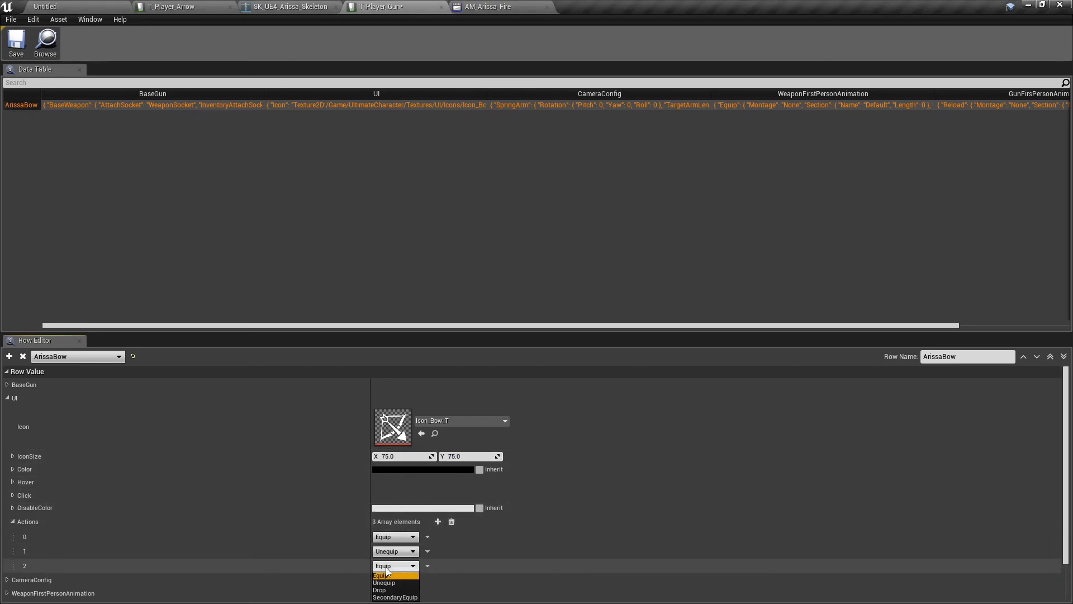
left_click(380, 589)
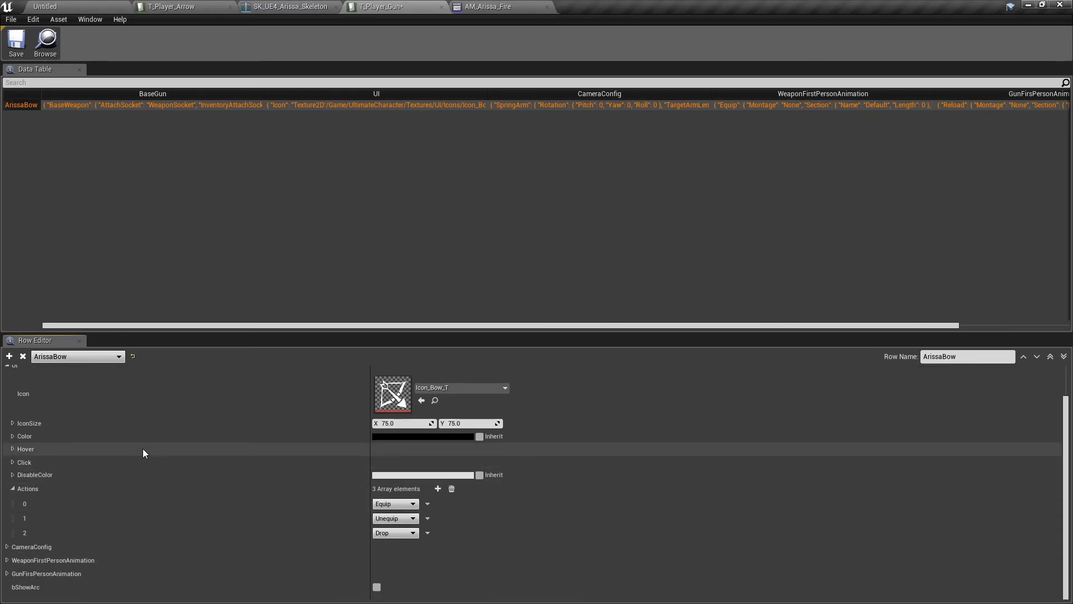
left_click(29, 400)
left_click(15, 40)
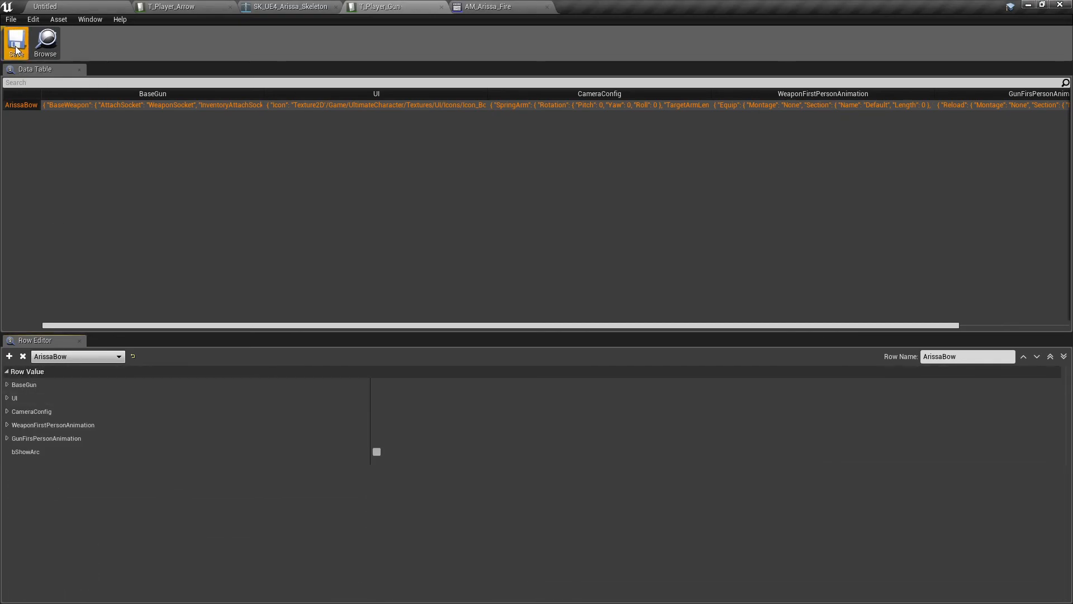
- In ArissaBow's camera spring arm, set TargetArmLength to 160 and SocketOffset to Y 120 and Z 100
left_click(6, 412)
left_click(22, 426)
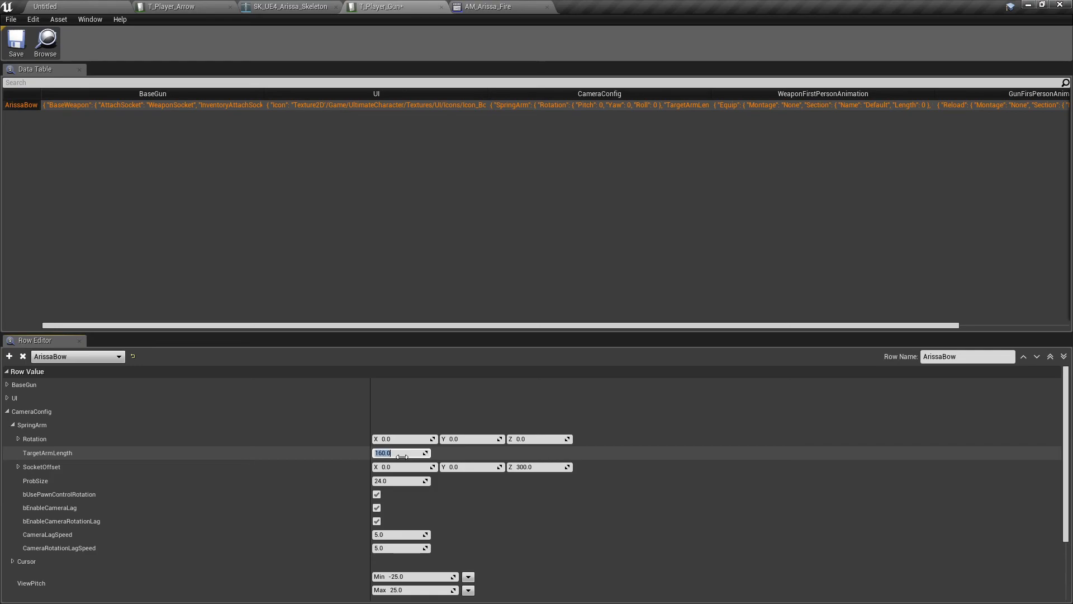
left_click(466, 466)
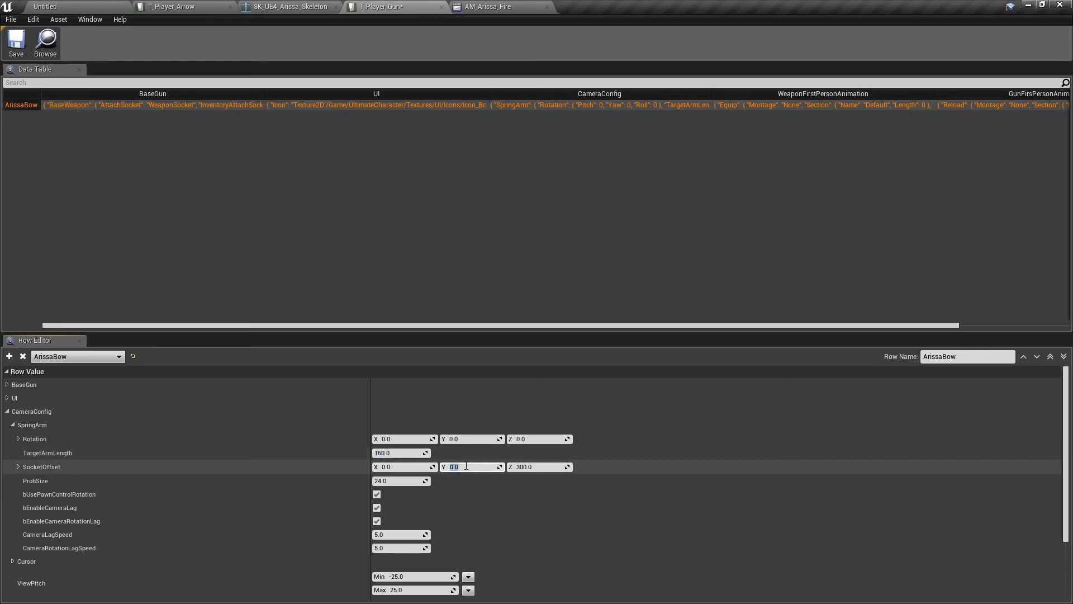
key("Tab")
- Disable camera lag and camera rotation lag on ArissaBow's spring arm, and set both lag speeds to 7
left_click(378, 507)
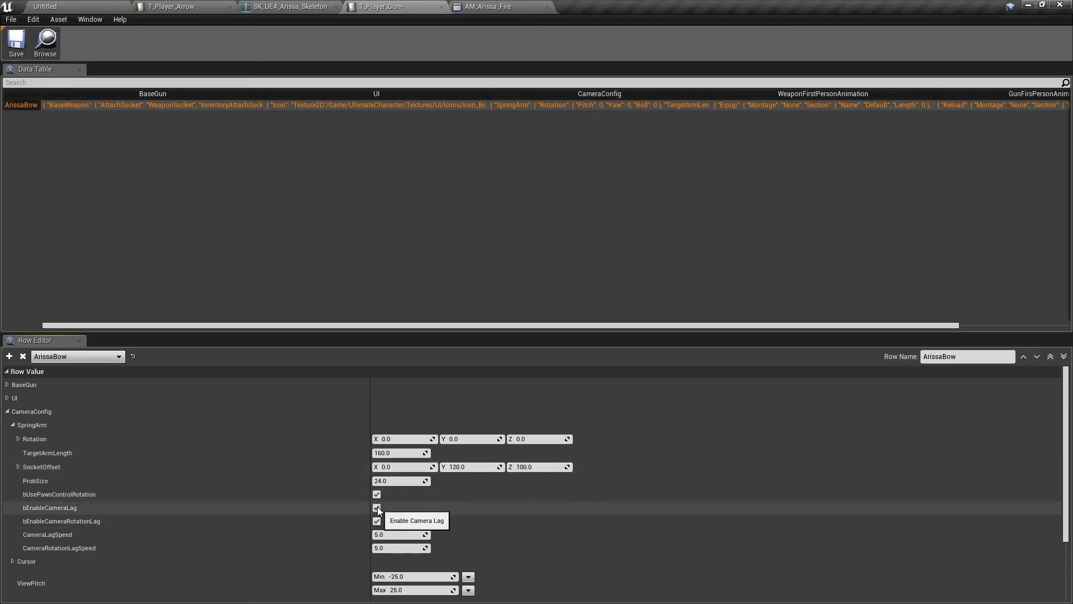
left_click(376, 521)
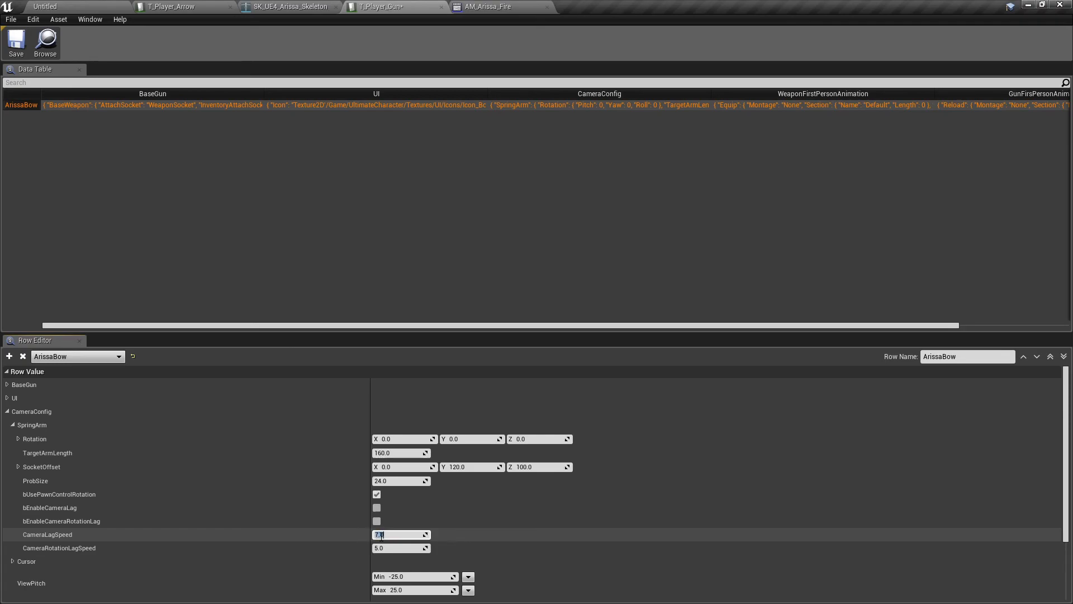
left_click(391, 548)
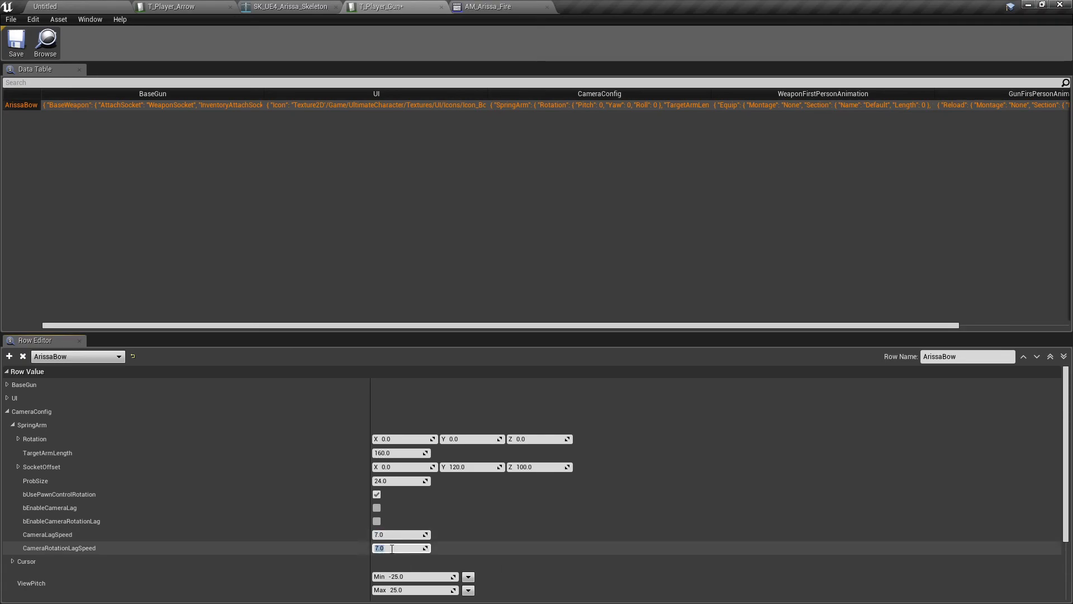
- Set ArissaBow's ViewPitch range to a minimum of -15 and a maximum of 55, and save T_Player_Gun
left_click(421, 576)
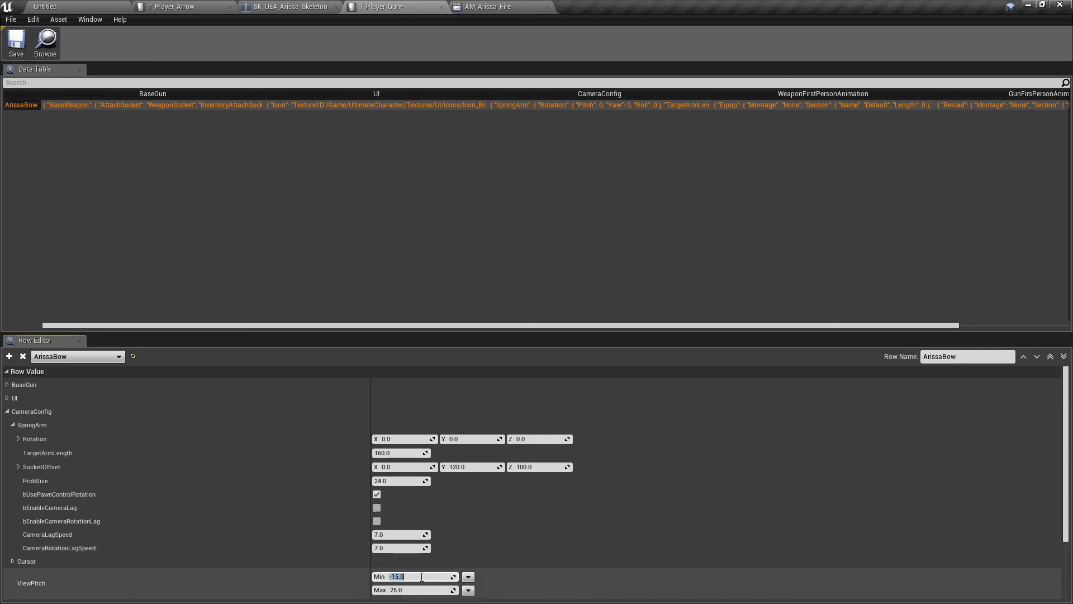
left_click(428, 589)
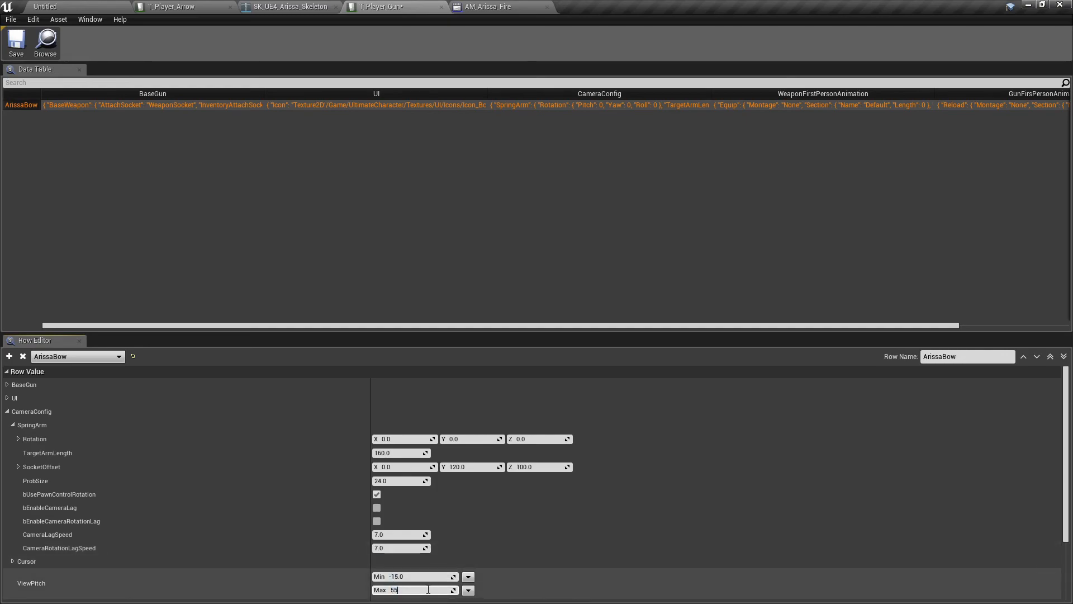
scroll(318, 532, "down", 3)
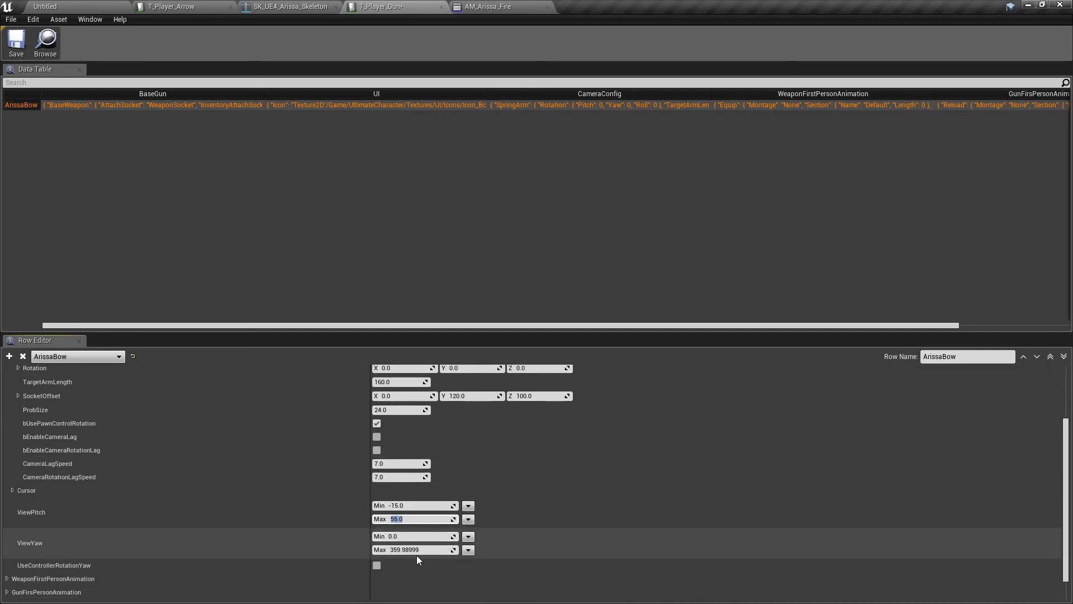
left_click(23, 52)
- Open Player_Arissa_BP from the Blueprints/Characters folder in the full Blueprint editor
left_click(44, 6)
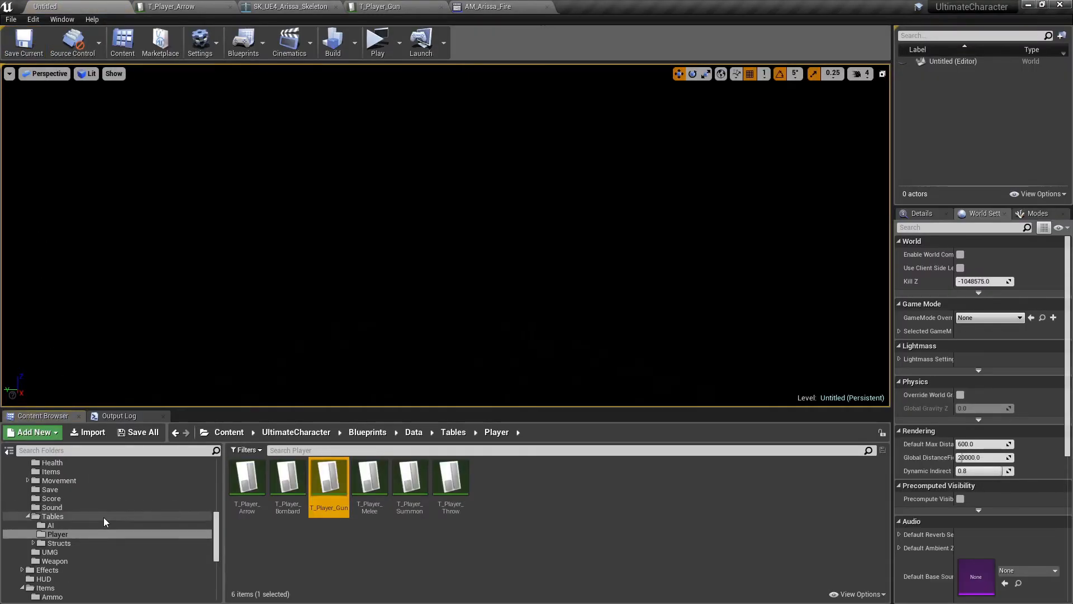
scroll(103, 520, "up", 6)
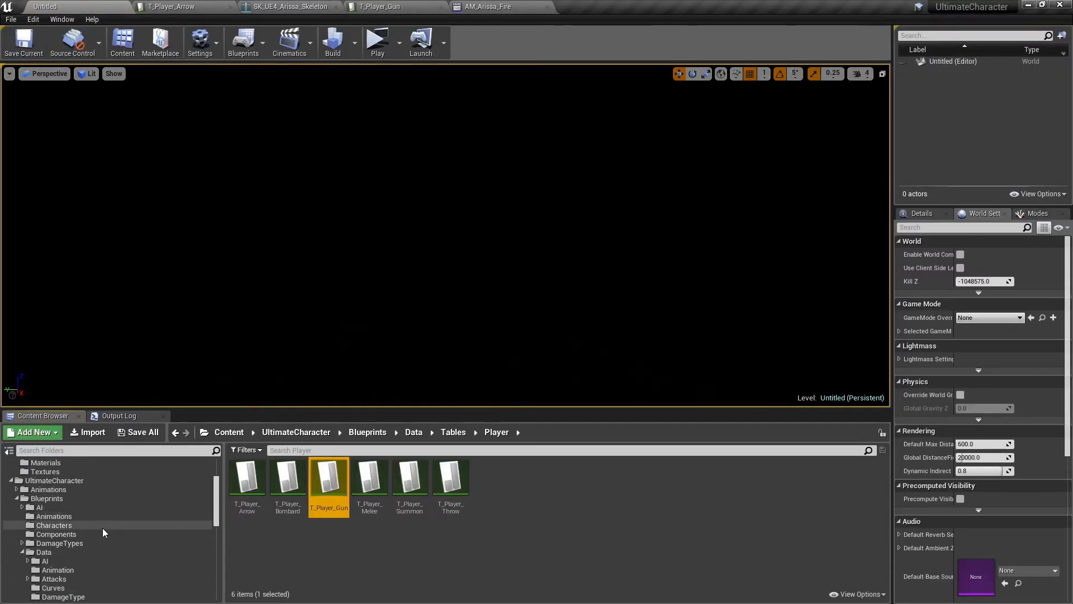
left_click(103, 528)
left_click(401, 492)
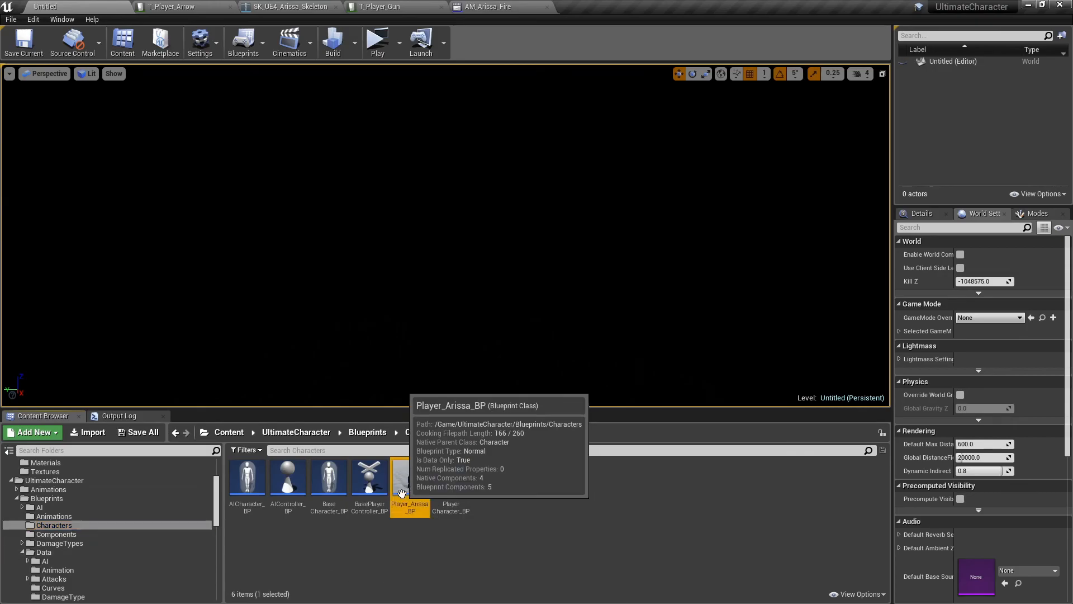
double_click(401, 492)
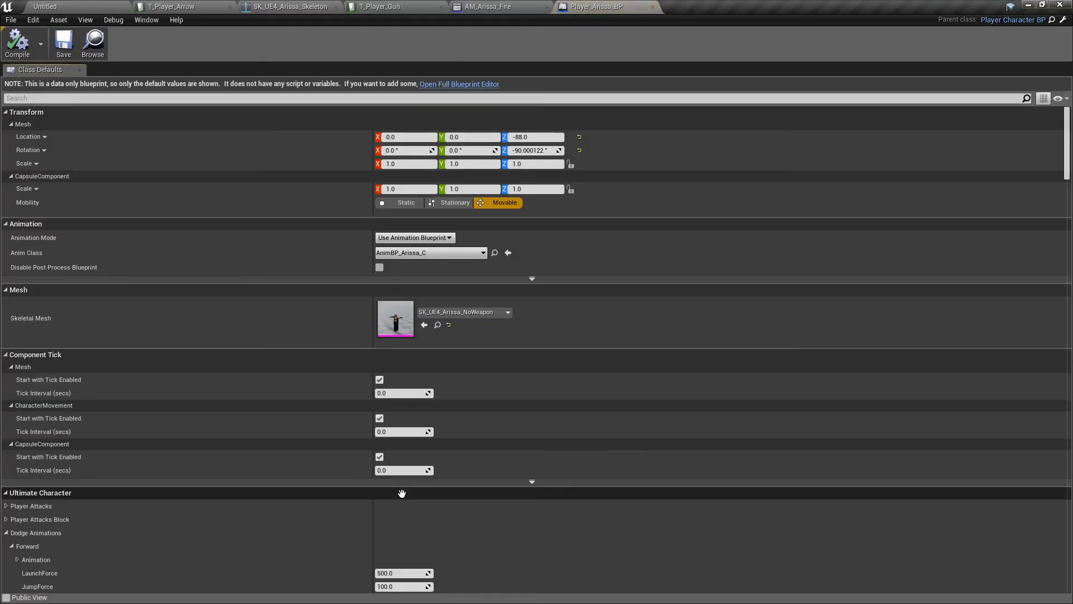
left_click(444, 84)
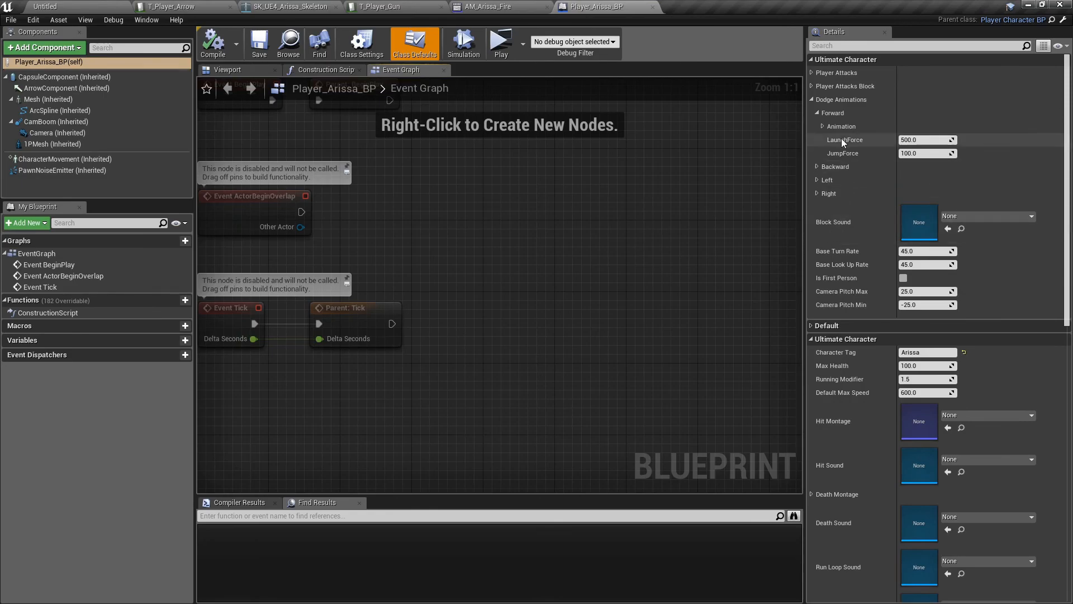
- Add an entry to the Types array of Player Attacks and set its attack type to Gun
left_click(838, 73)
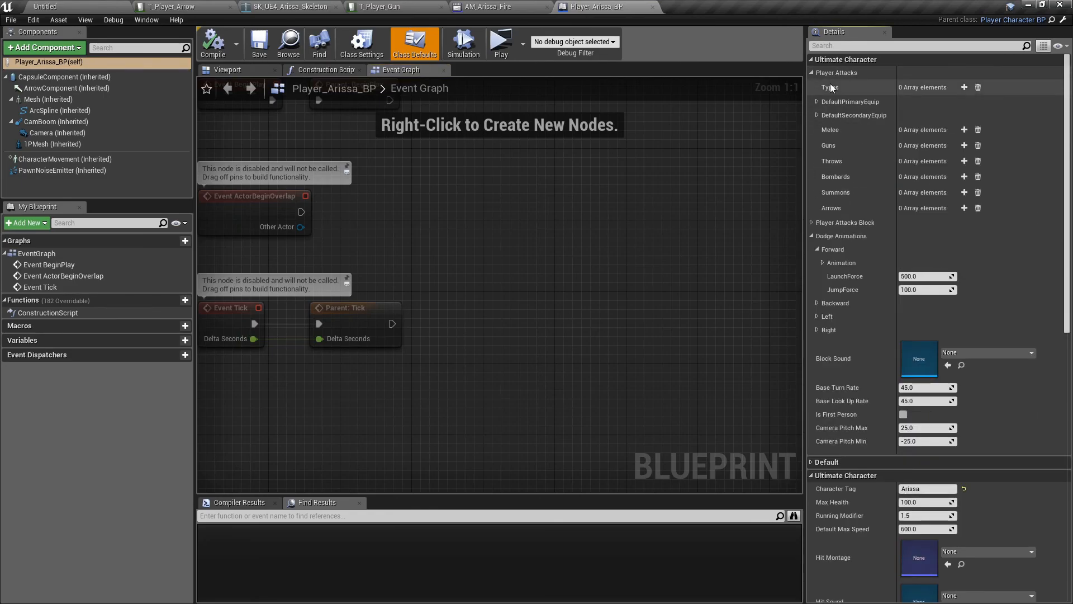
left_click(962, 88)
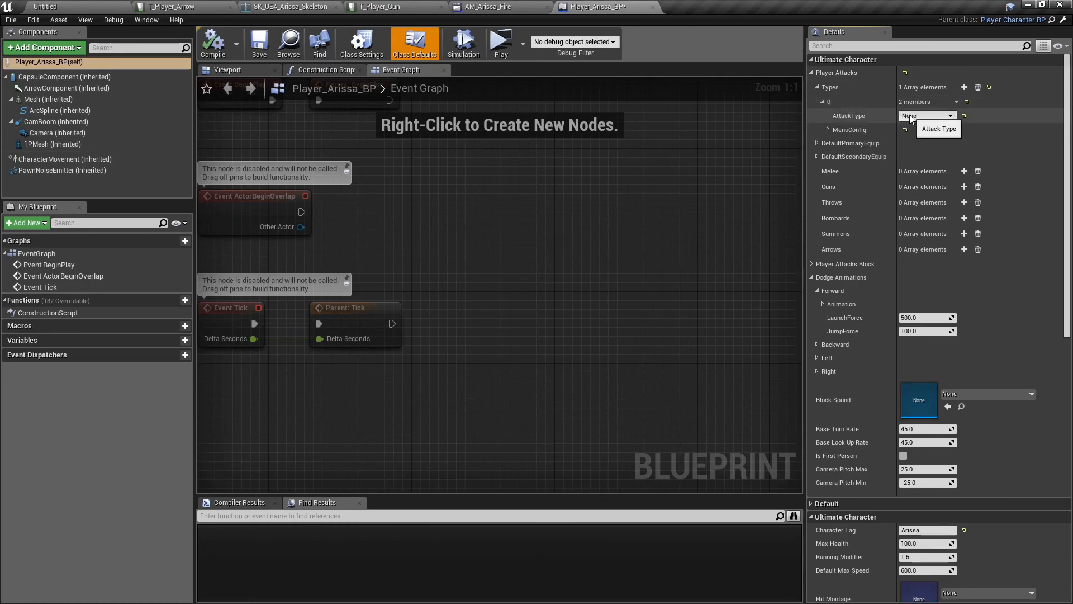
left_click(909, 116)
left_click(905, 139)
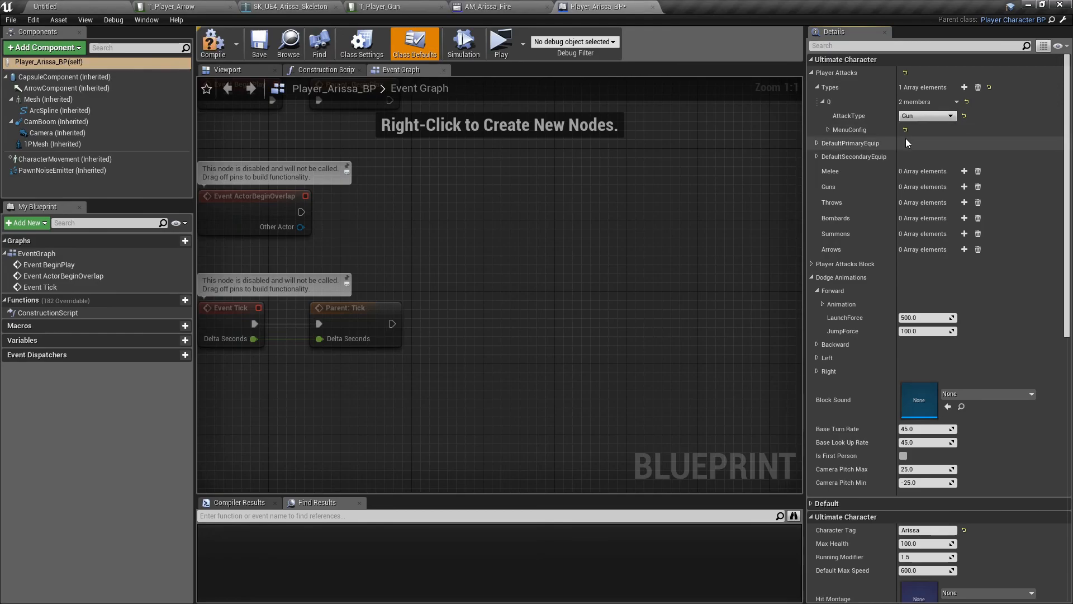
- Set the Gun type's menu icon to Icon_Bow_T with an icon size of 115 by 115
left_click(849, 128)
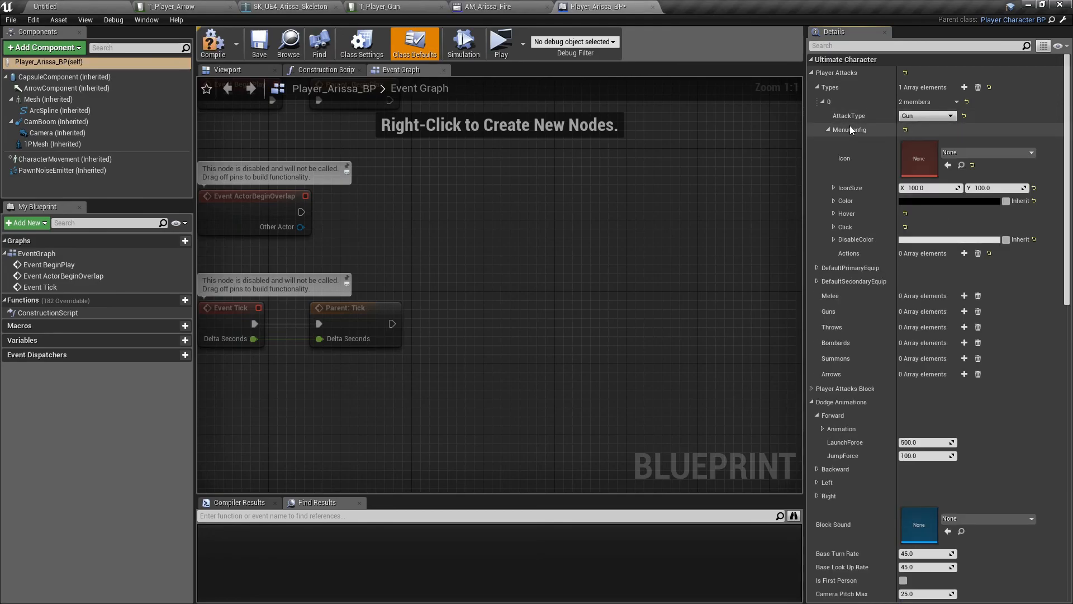
left_click(983, 154)
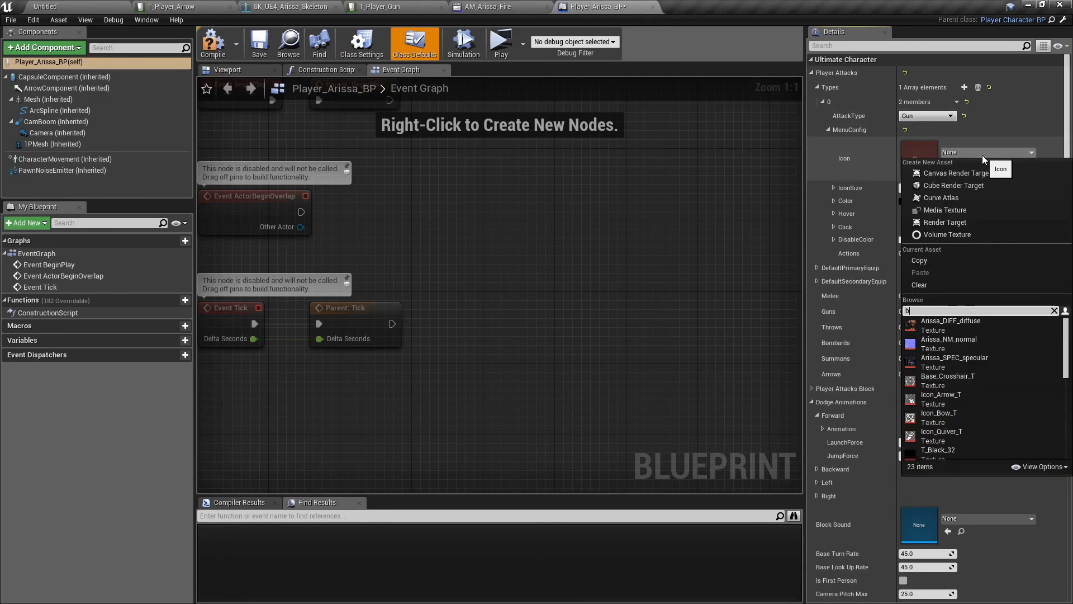
type("bow")
left_click(936, 326)
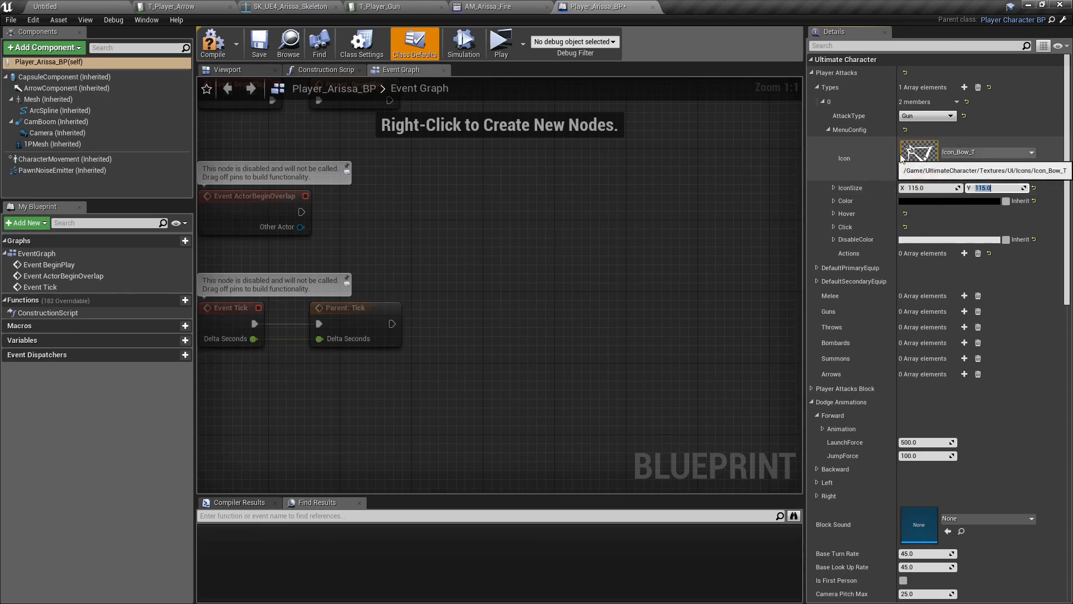
left_click(828, 130)
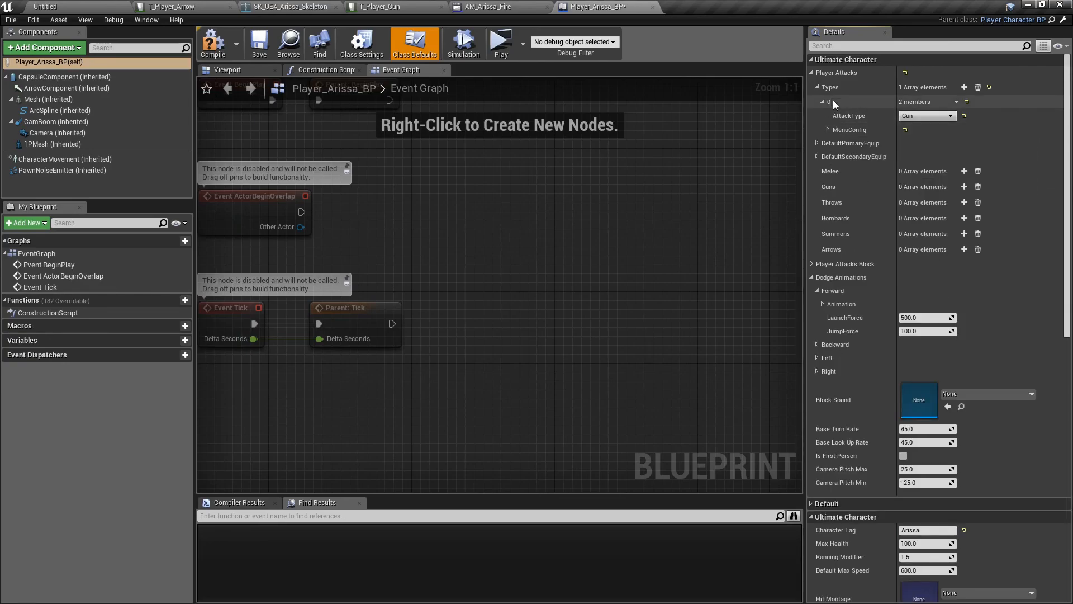
- Add a second entry to the Types array and set its attack type to Arrow
left_click(964, 87)
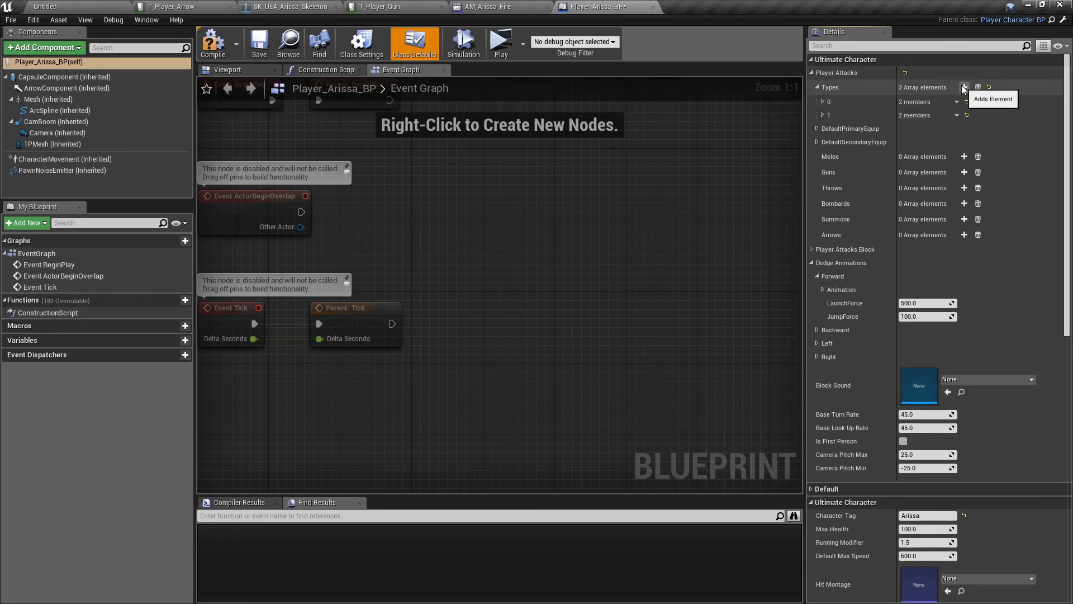
left_click(838, 115)
left_click(903, 131)
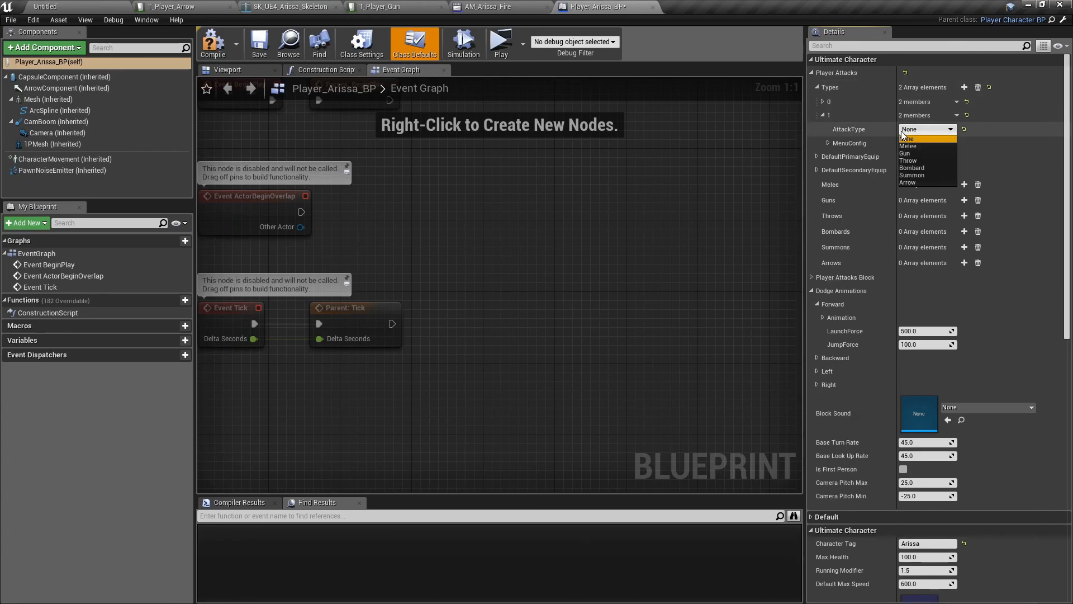
left_click(914, 182)
- Set the Arrow type's menu icon to Icon_Quiver_T and collapse the entry
left_click(863, 142)
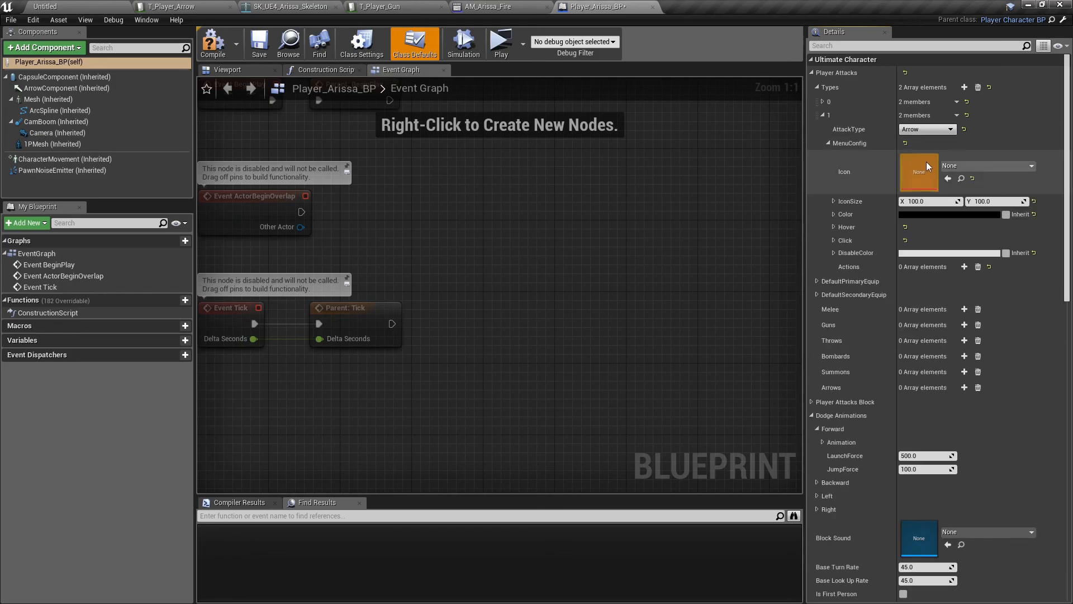
left_click(997, 166)
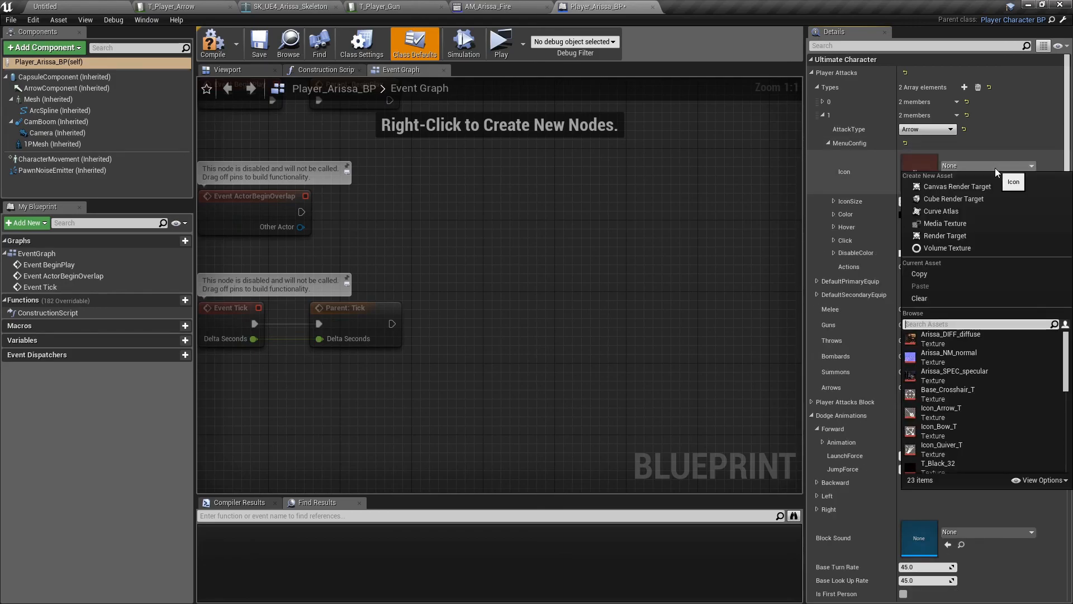
type("qui")
left_click(955, 336)
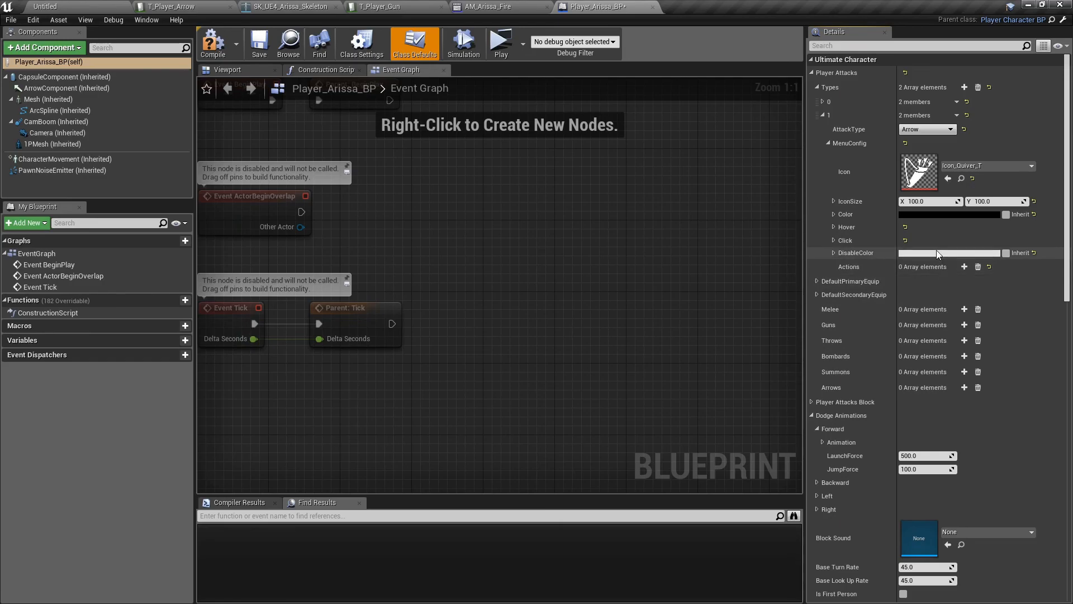
left_click(829, 143)
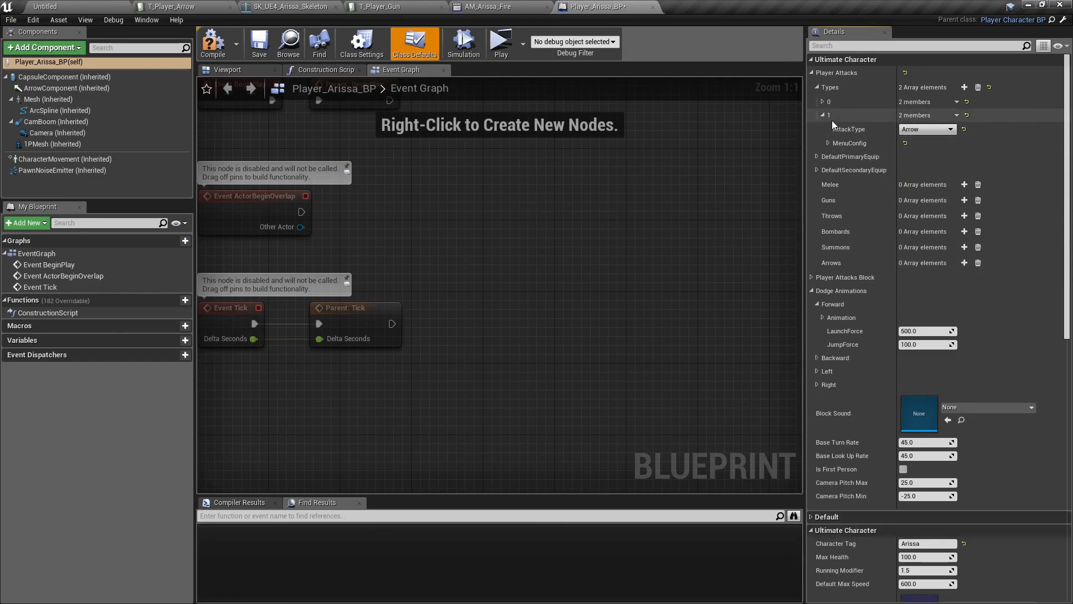
left_click(834, 118)
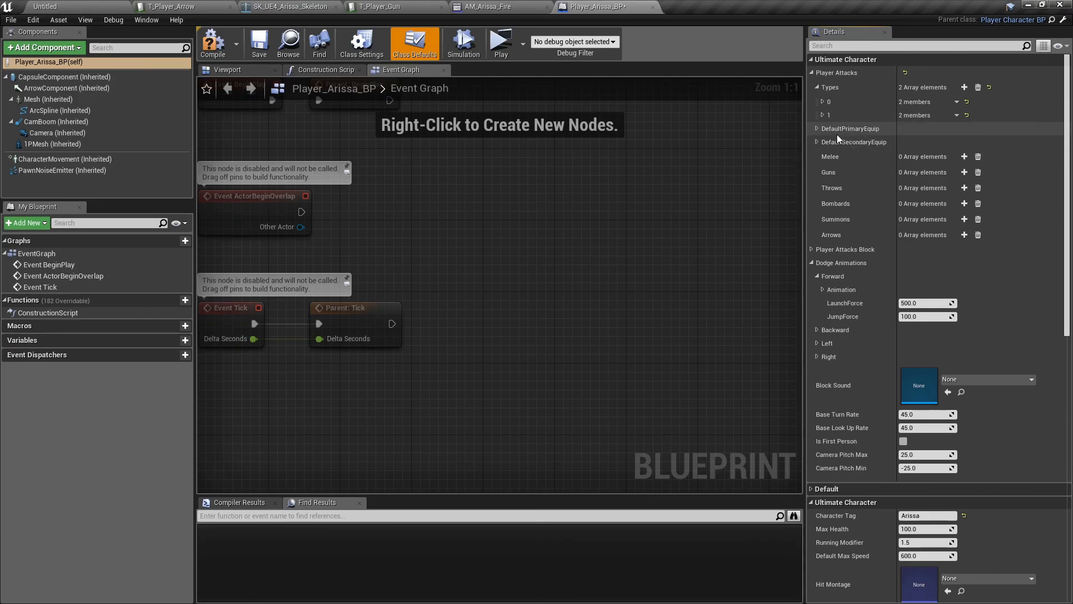
- Set DefaultPrimaryEquip to attack type Gun with the tag Bow
left_click(839, 133)
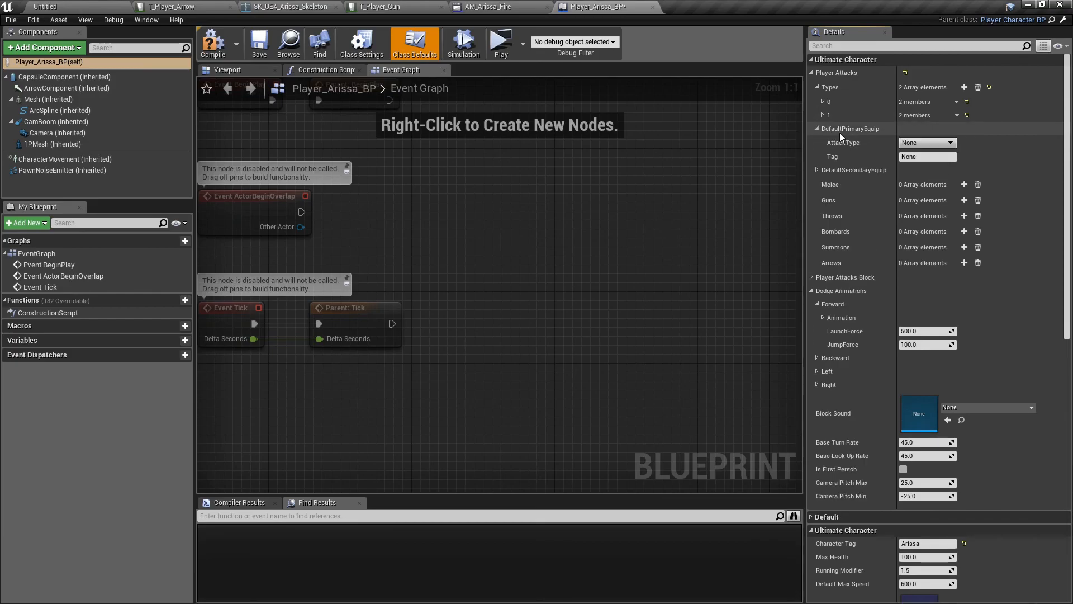
left_click(922, 143)
left_click(912, 166)
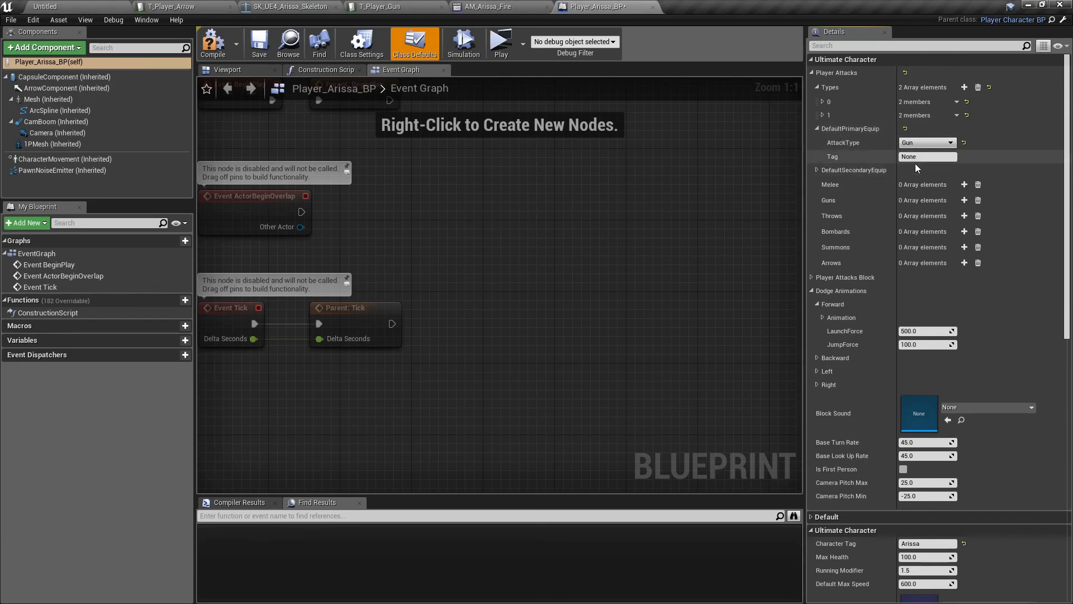
left_click(920, 158)
- Add an entry to the Guns array of Player Attacks and set its base tag to Bow
left_click(964, 200)
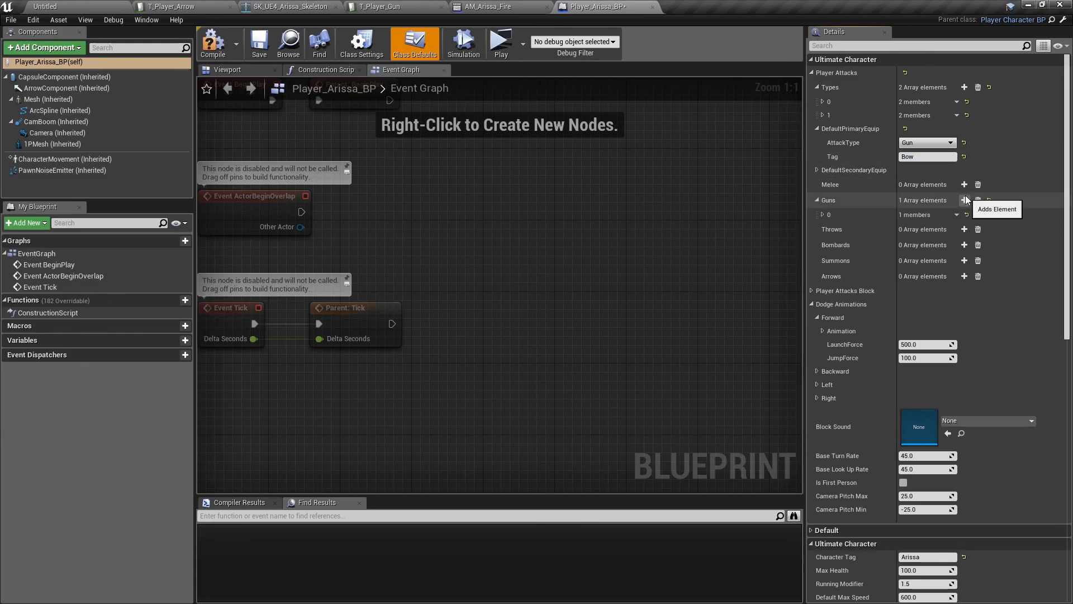
left_click(823, 214)
left_click(943, 242)
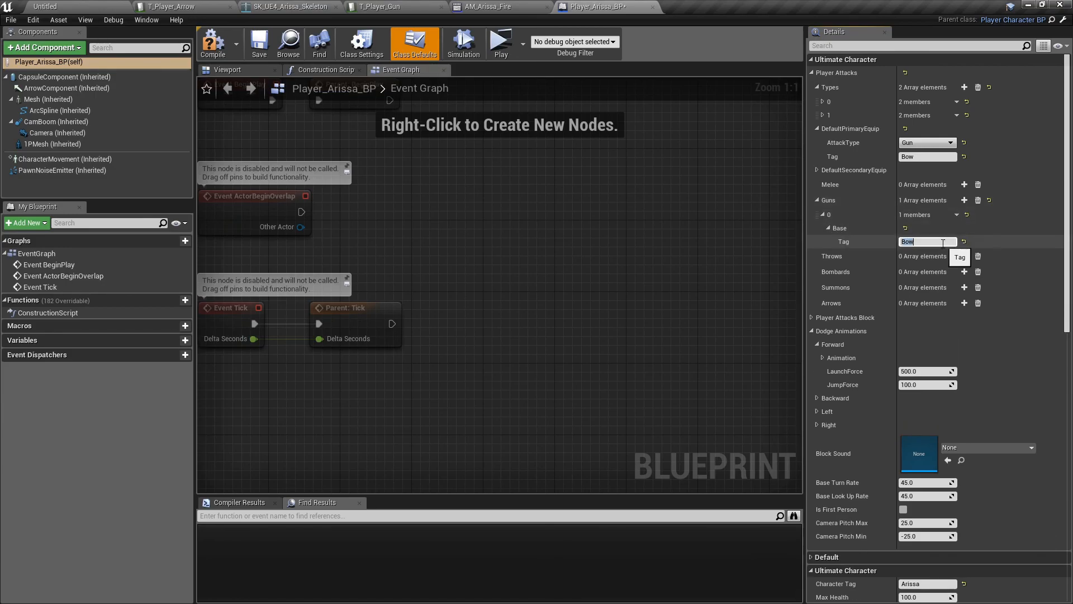
- Compile and save Player_Arissa_BP, then close all open asset editors to return to the level editor
key("Return")
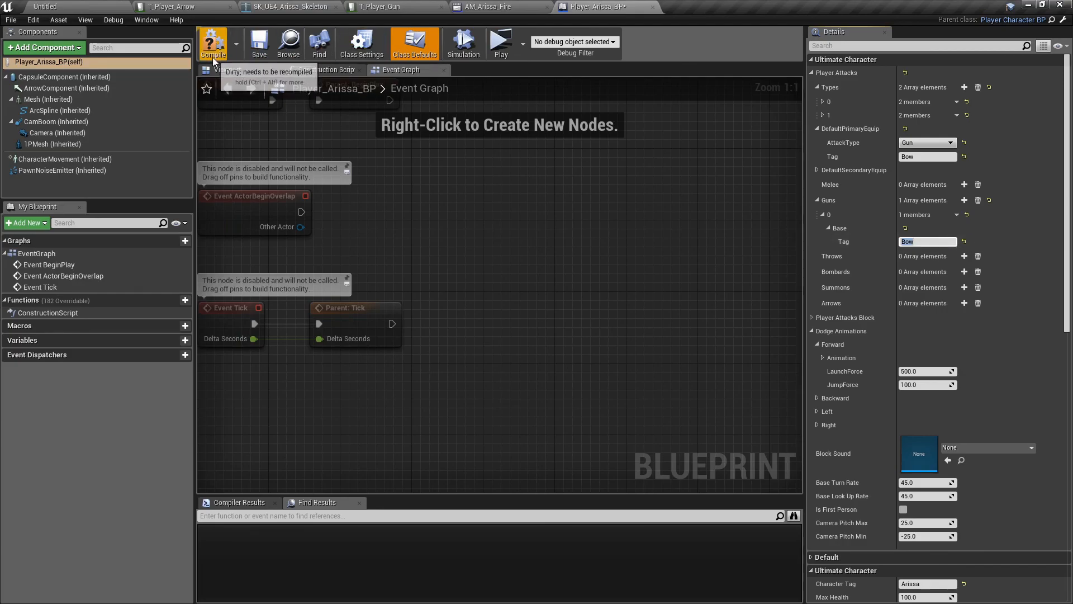
left_click(258, 47)
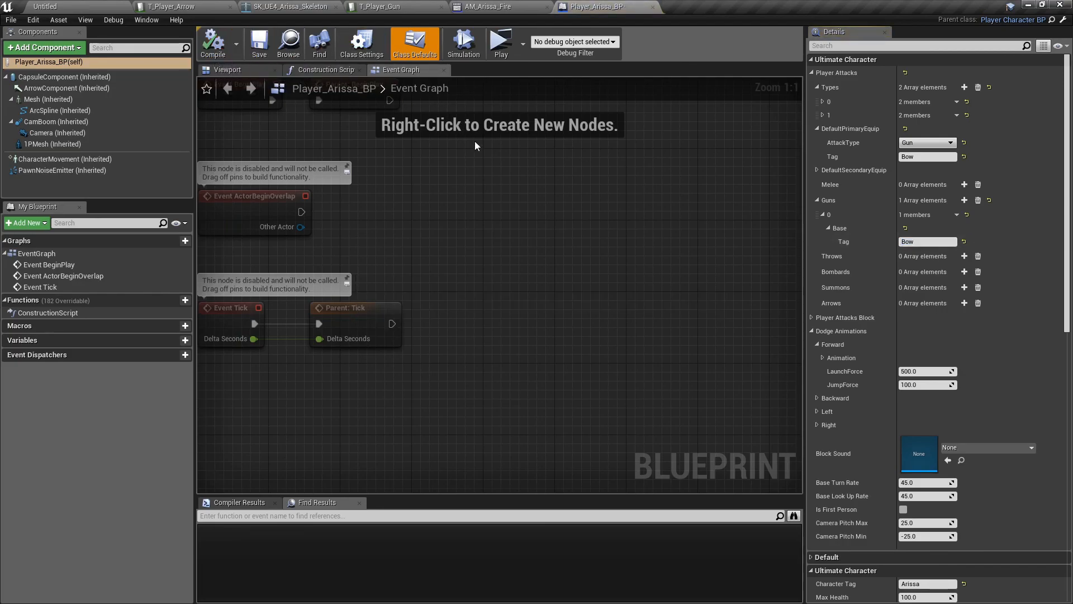
middle_click(565, 7)
middle_click(481, 6)
middle_click(383, 6)
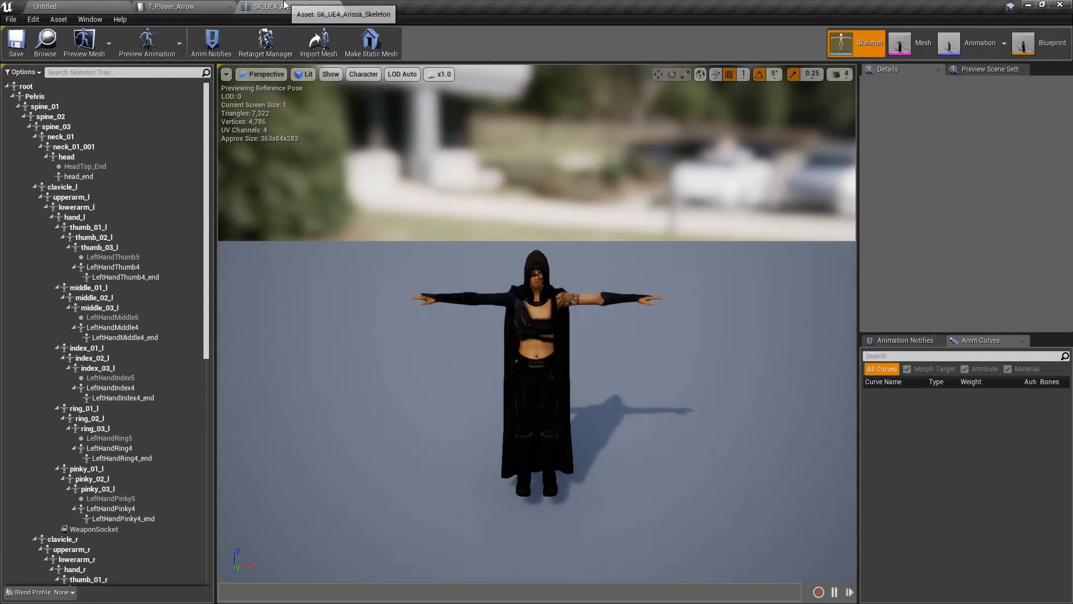
middle_click(285, 5)
middle_click(173, 5)
- Create a new level from the Default template
left_click(11, 19)
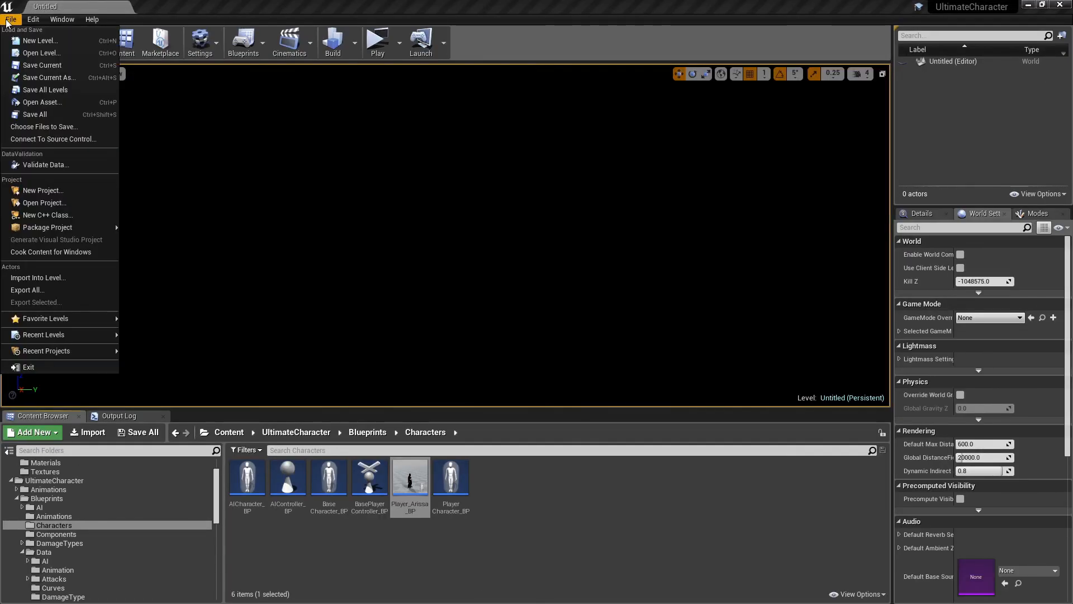
left_click(13, 37)
left_click(422, 244)
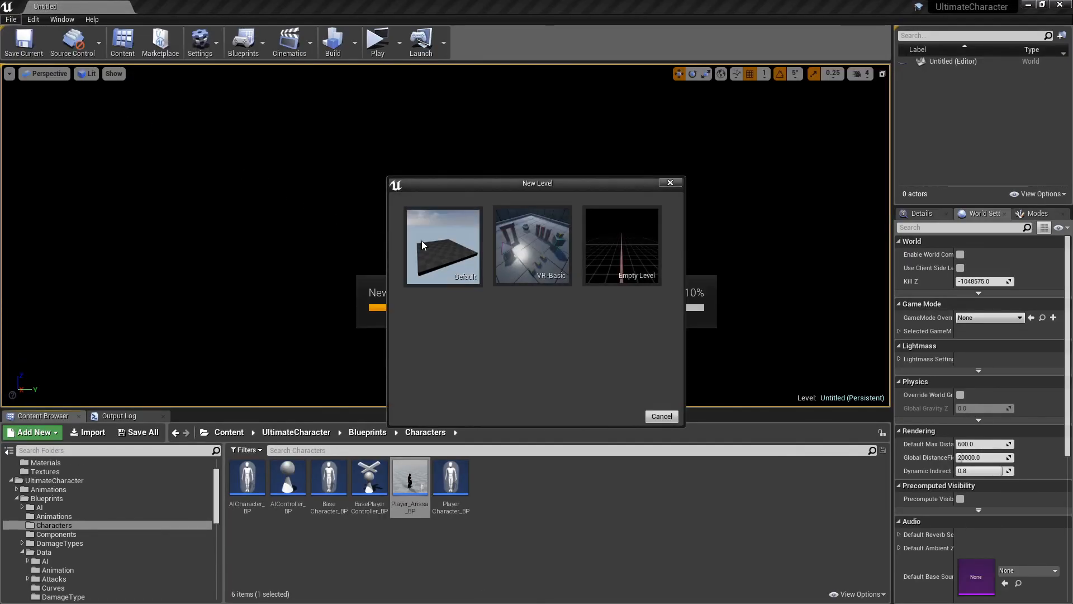
- Set the Floor actor's X and Y scale to 2
left_click(459, 331)
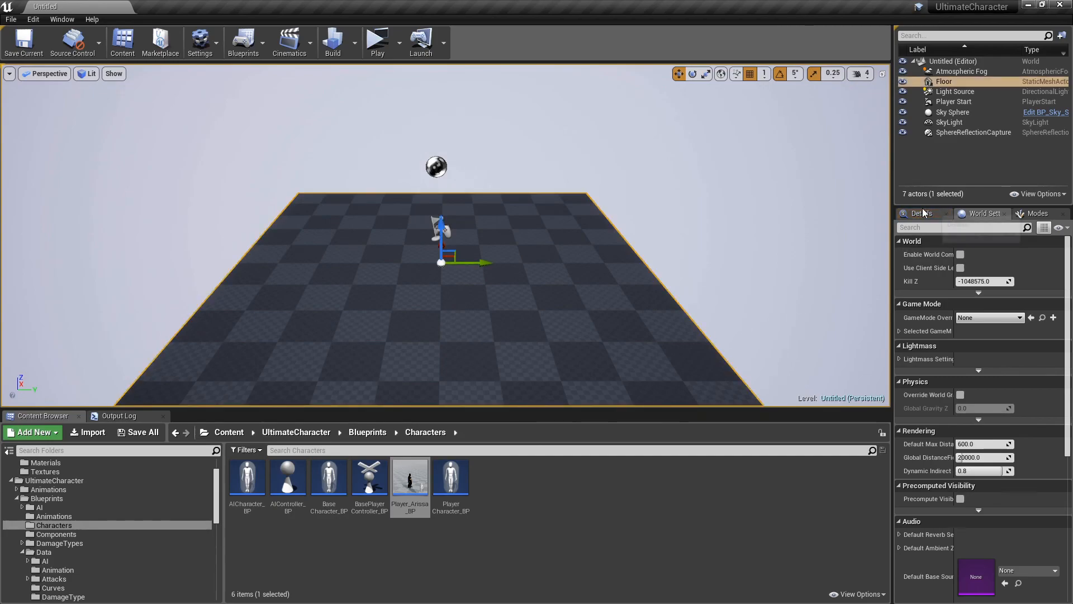
left_click(922, 213)
left_click(981, 357)
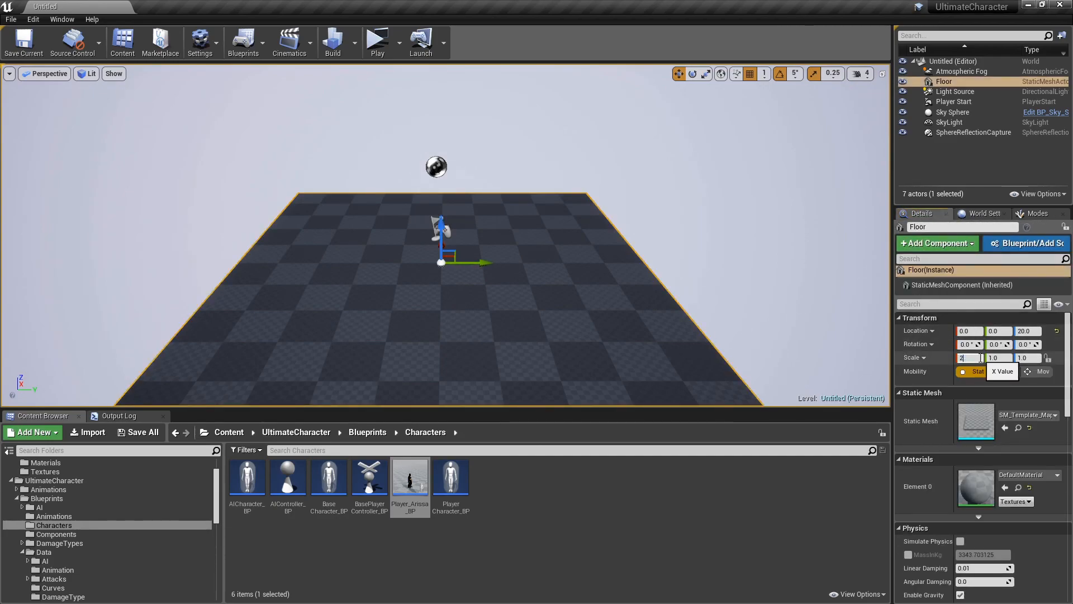
type("2")
key("Return")
left_click(991, 358)
type("2")
key("Return")
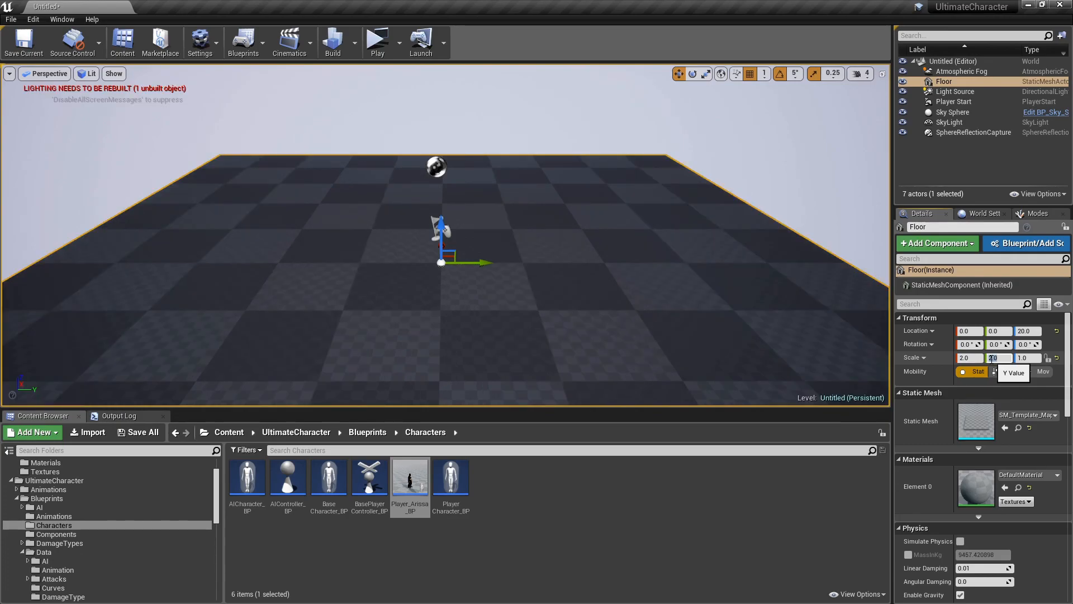
- Set the level's GameMode Override to GameMode_BP in the world settings
left_click(983, 213)
left_click(971, 318)
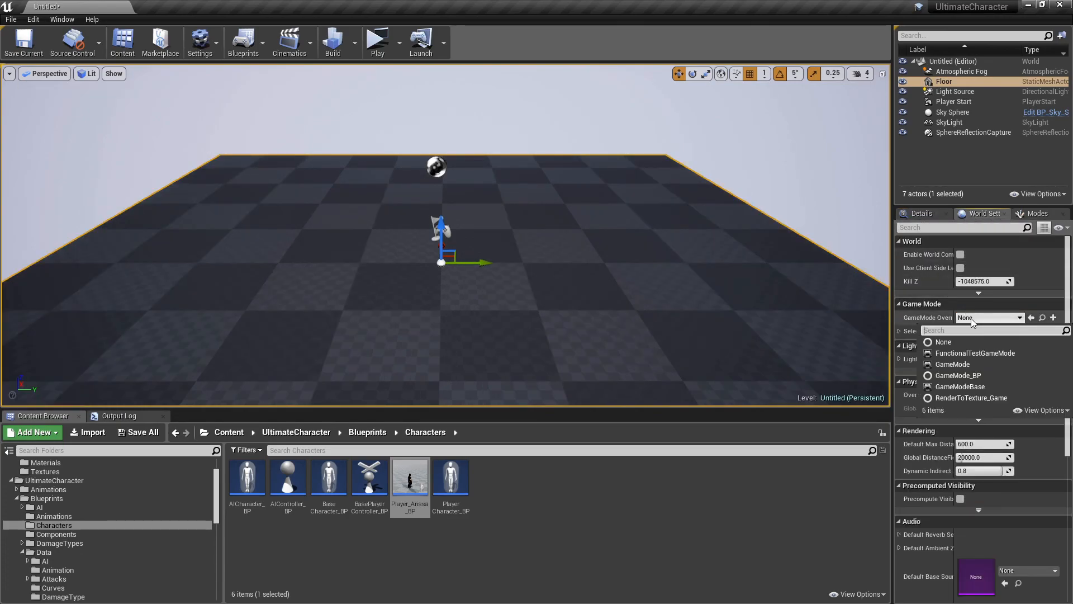
left_click(957, 375)
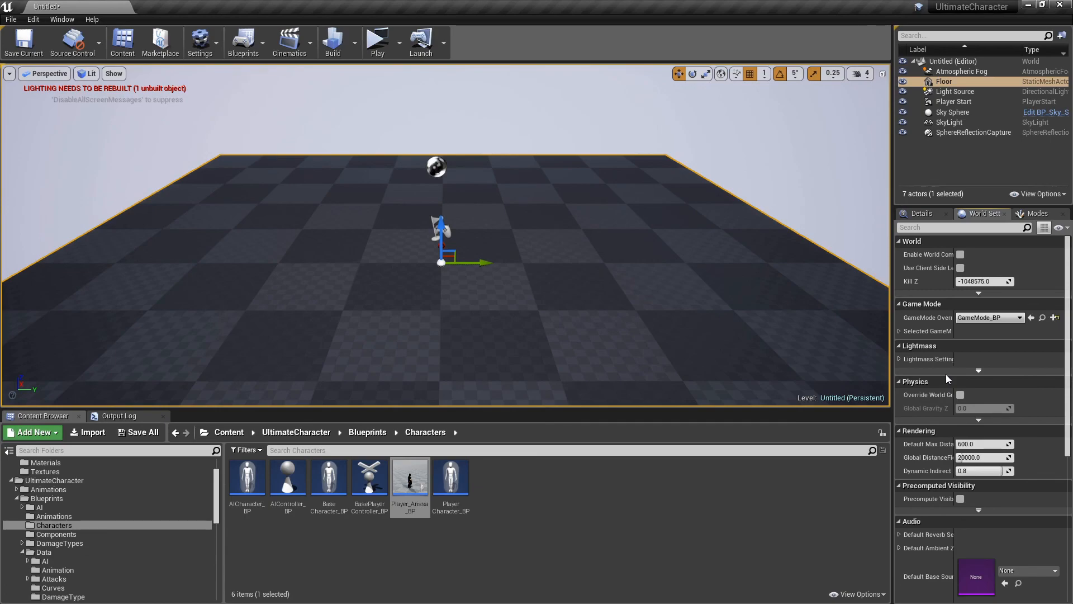
- Open GameMode_BP, set its Default Pawn Class to Player_Arissa_BP and compile it
left_click(1041, 317)
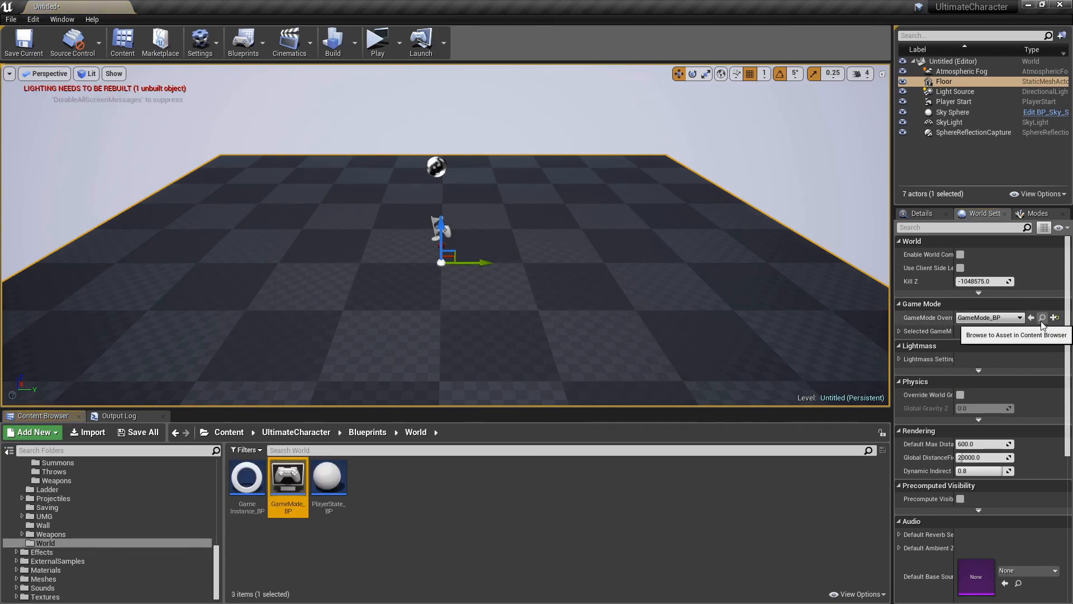
double_click(276, 493)
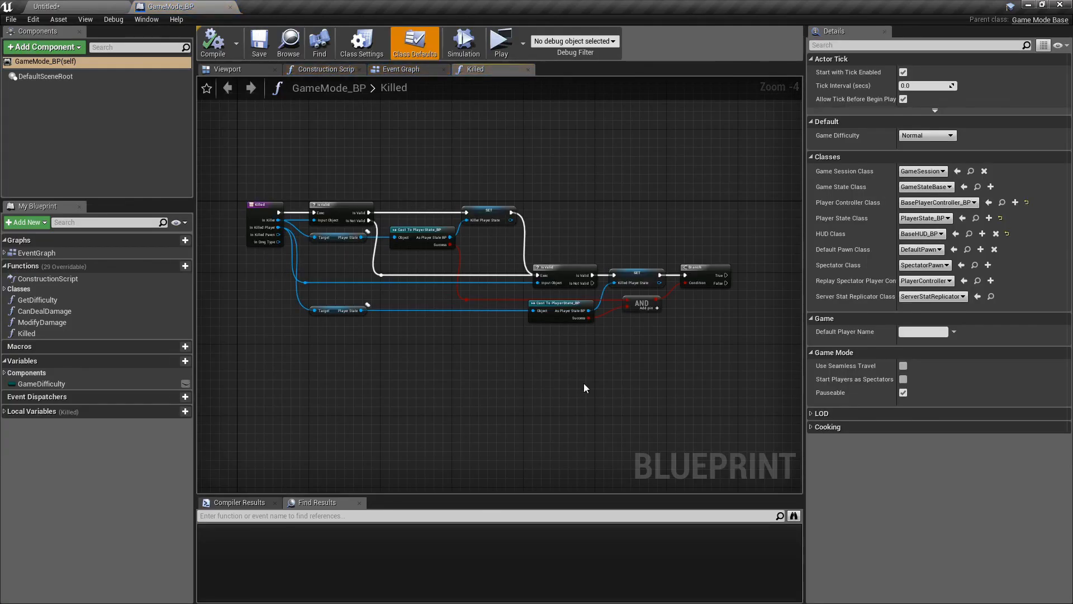
left_click(920, 249)
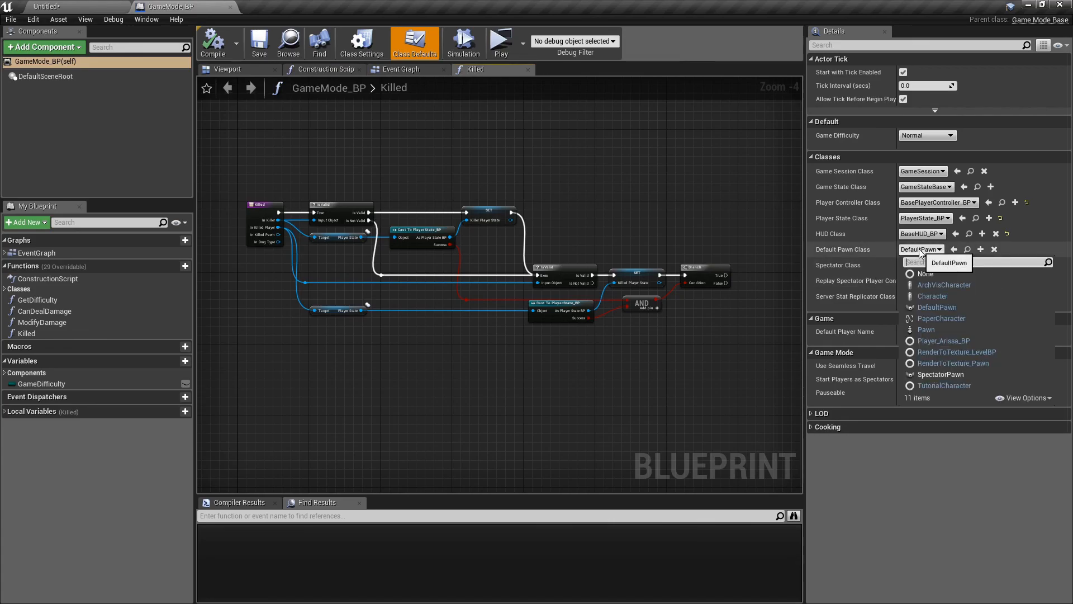
left_click(935, 344)
left_click(213, 45)
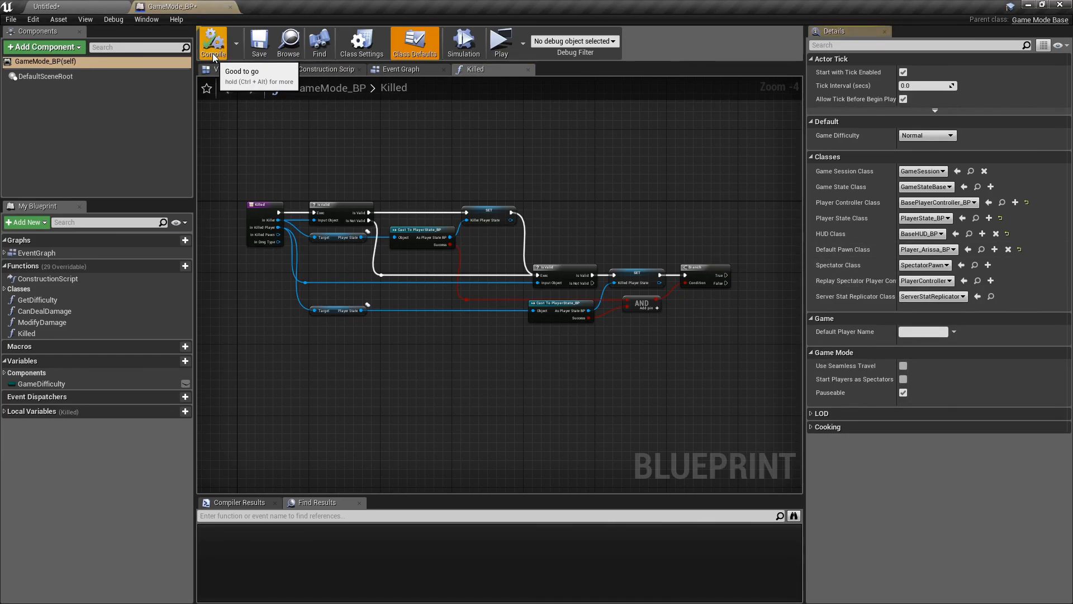
- Place five Arrow_Pickup_BP actors from Blueprints/Items/Arrow on the floor of the level
left_click(79, 6)
scroll(87, 492, "up", 3)
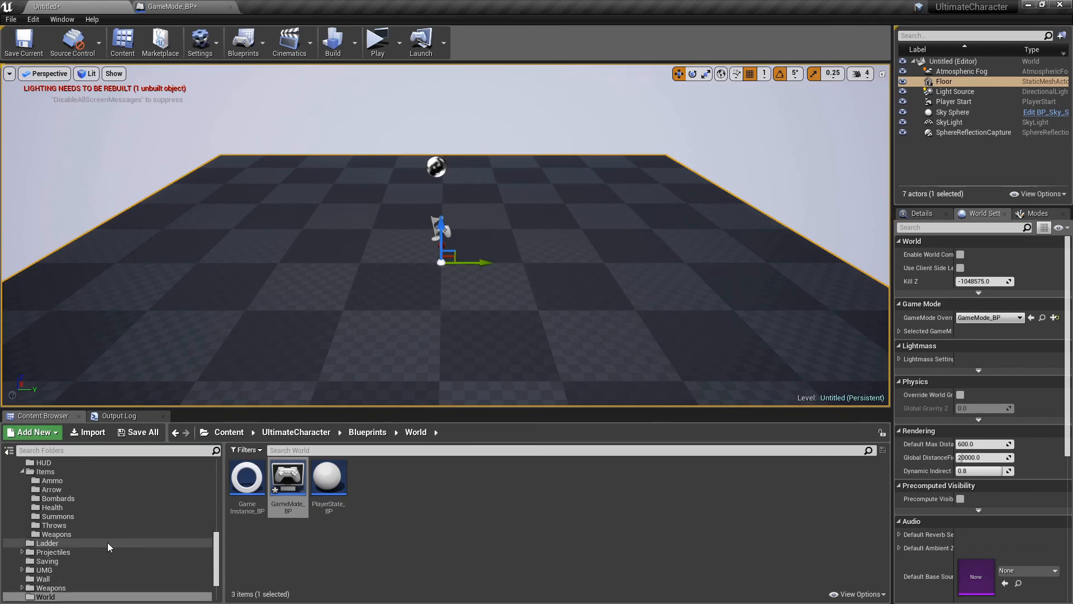
left_click(93, 490)
left_click_drag(246, 476, 615, 222)
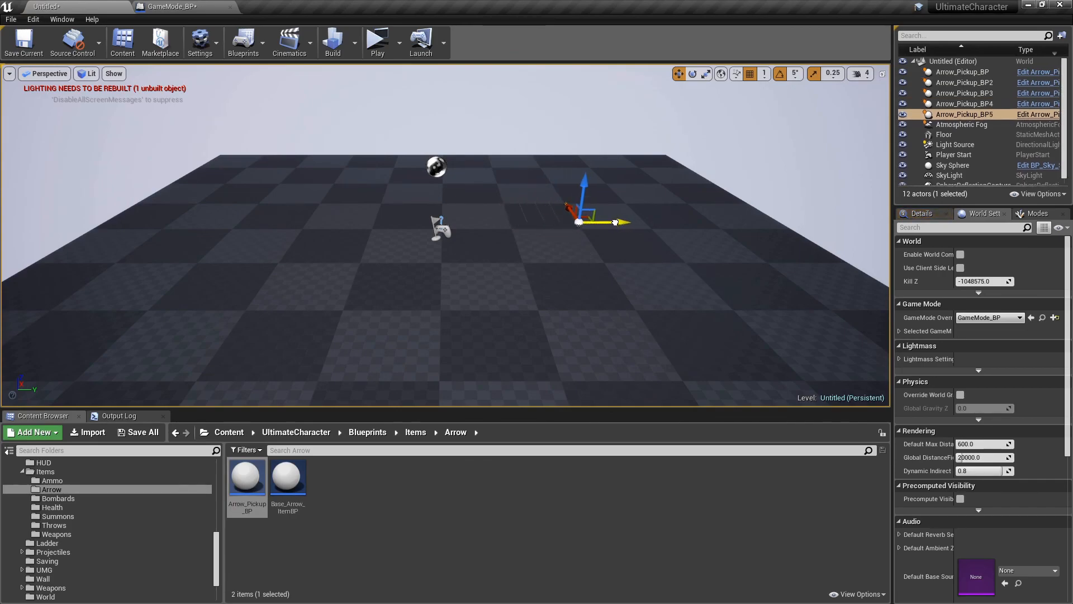
- Play the level, walk the character around and unequip the bow through the radial equipment menu
left_click(377, 42)
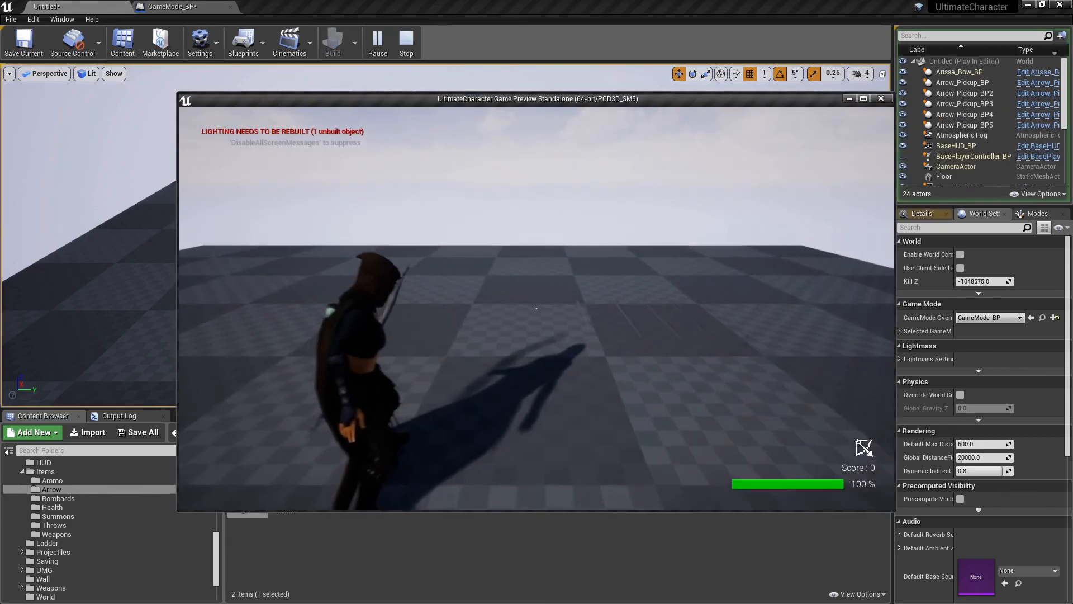
key("s")
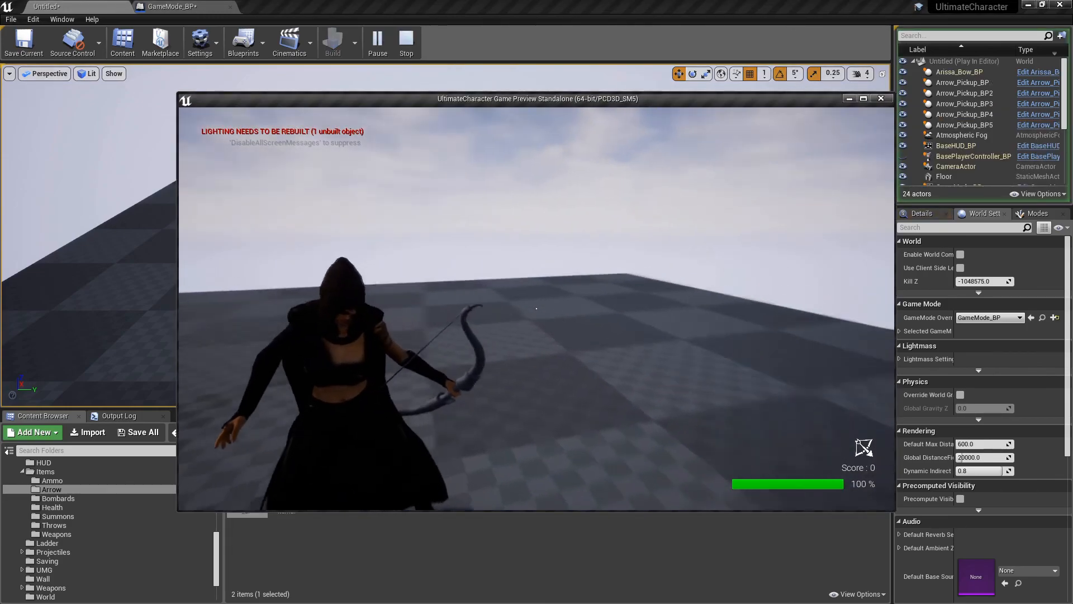
key("w")
key("s")
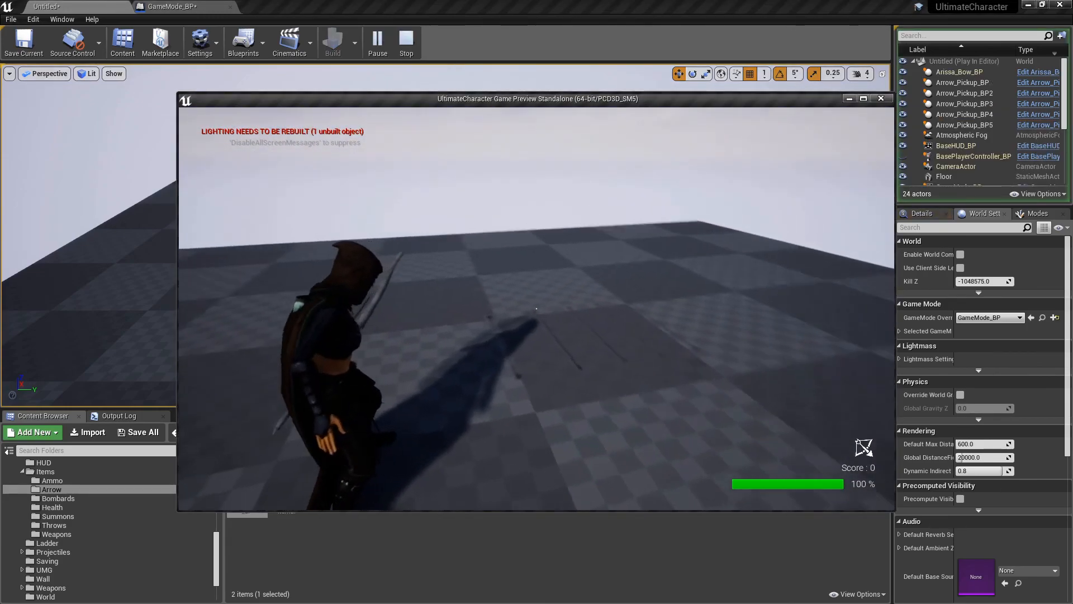
key("Tab")
left_click(540, 209)
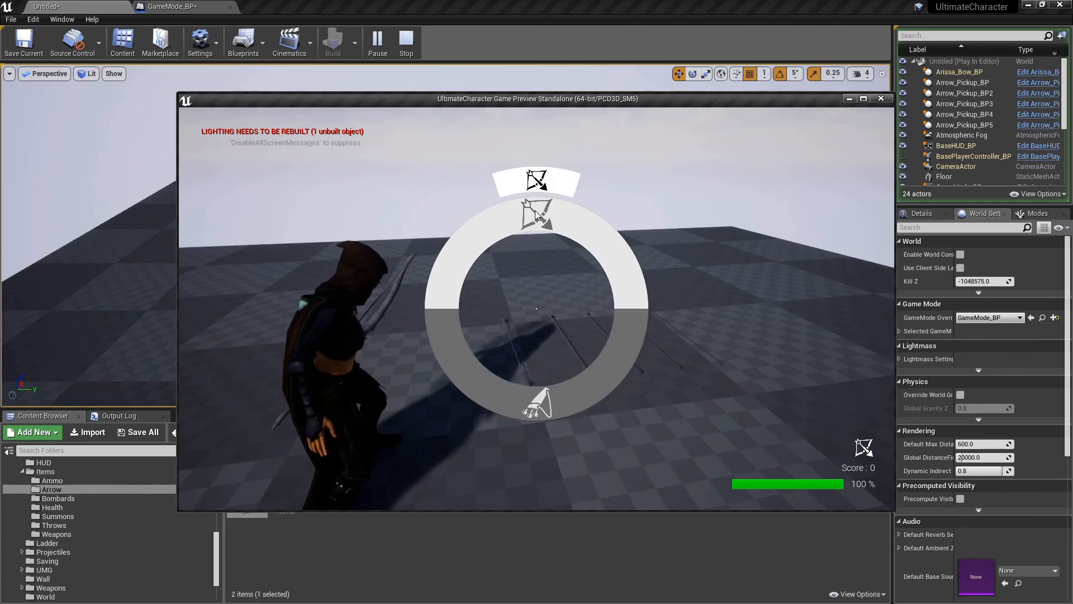
left_click(569, 154)
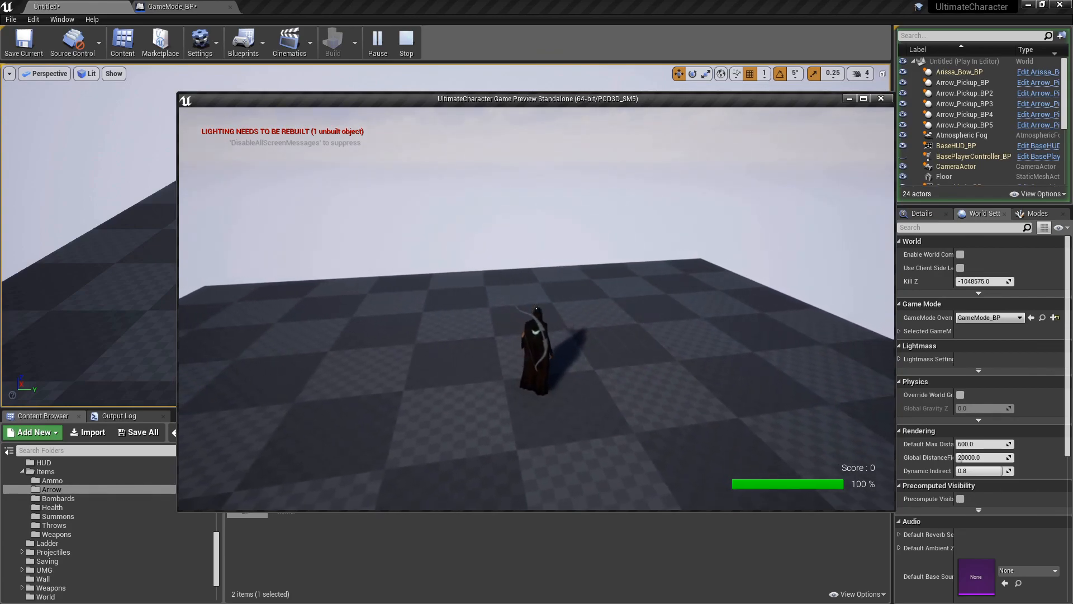
- Walk to the arrows and equip the bow again through the radial equipment menu
key("w")
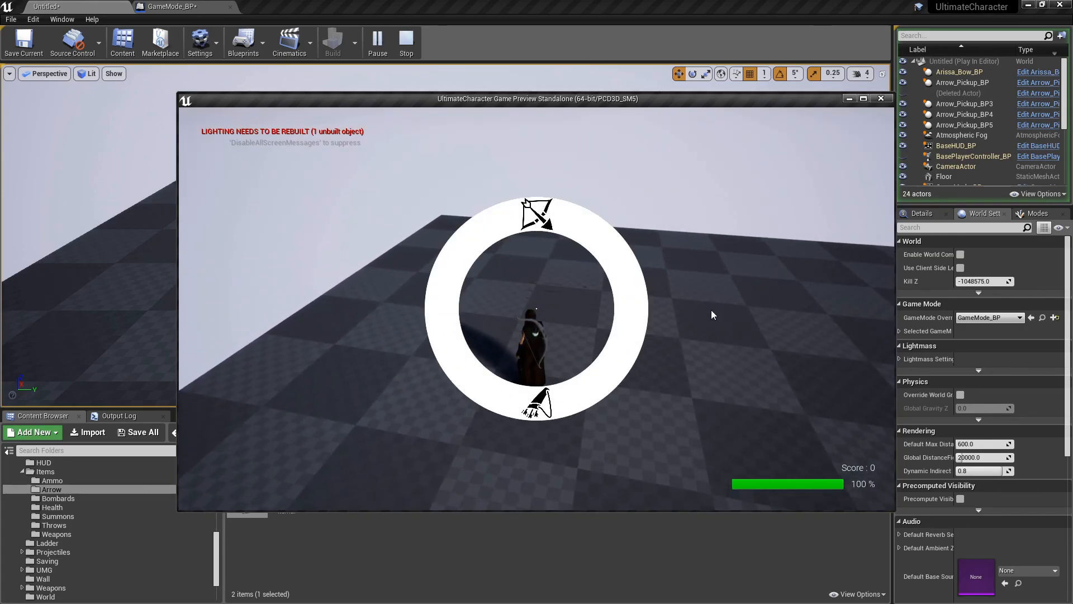
left_click(540, 178)
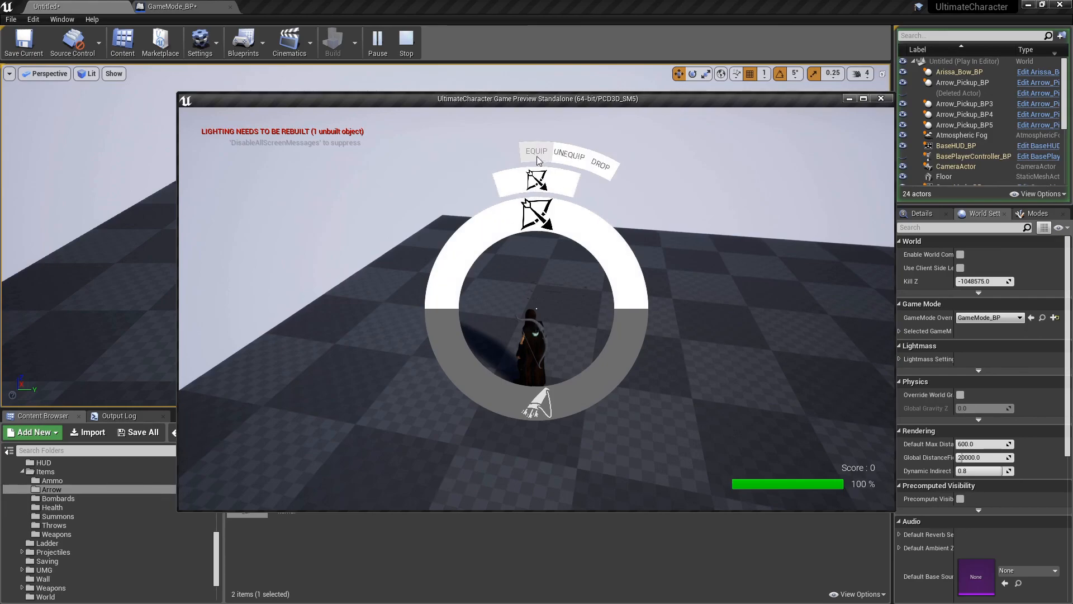
left_click(538, 161)
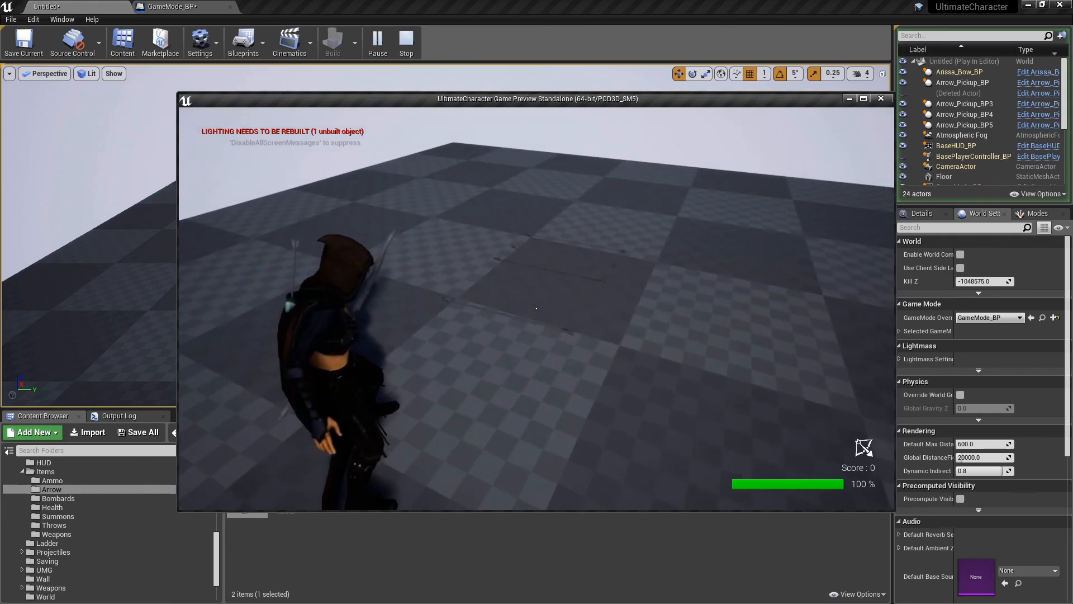
- Pick up several of the arrows lying on the floor in the game preview
key("e")
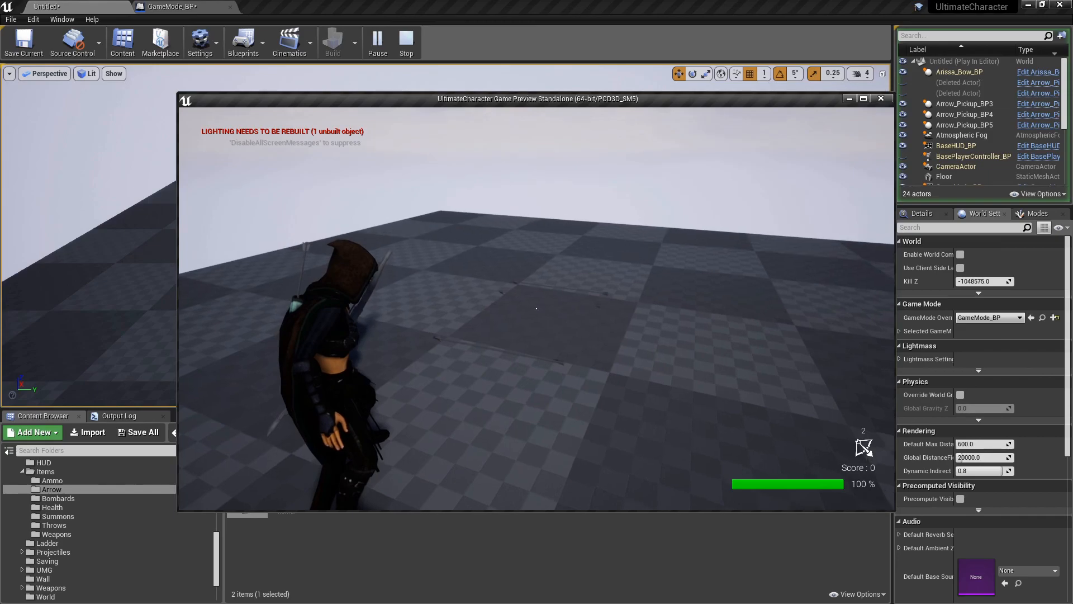
key("e")
key("e")
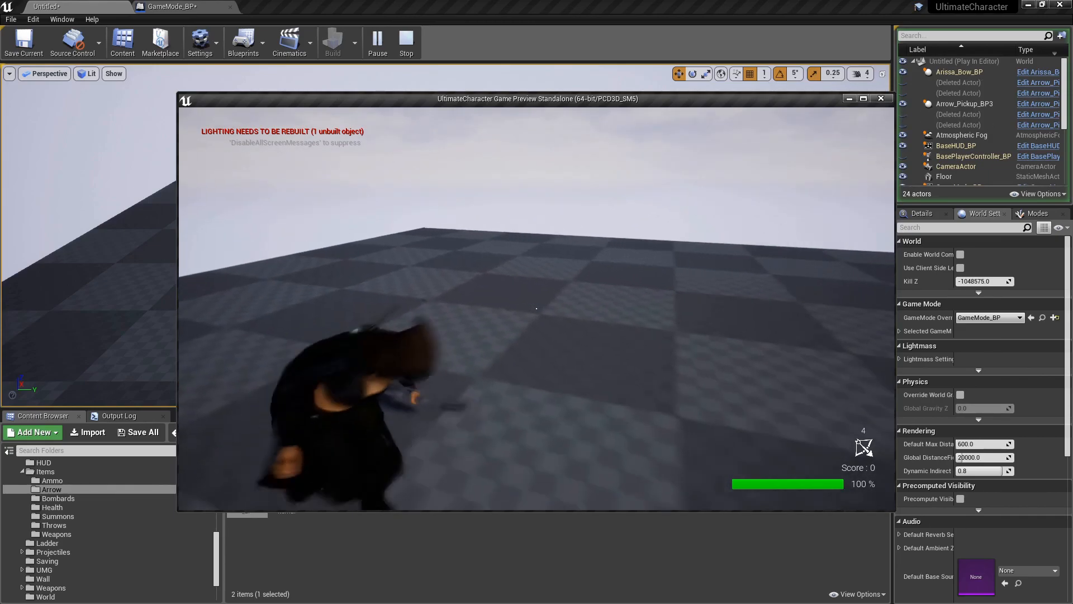
- Test the bow by shooting several arrows while moving around the level
key("w")
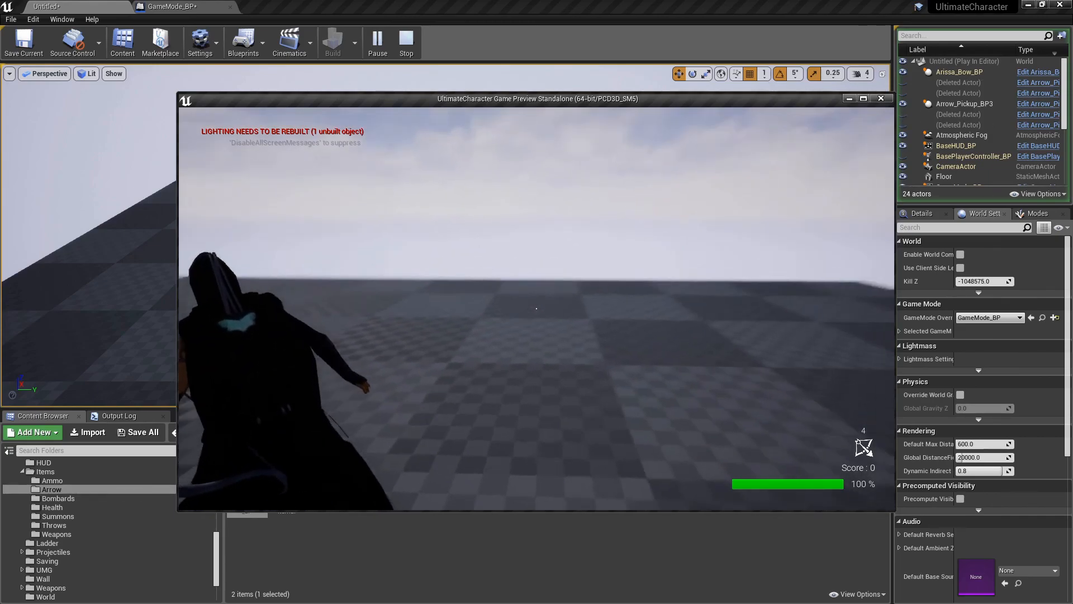
left_click(536, 308)
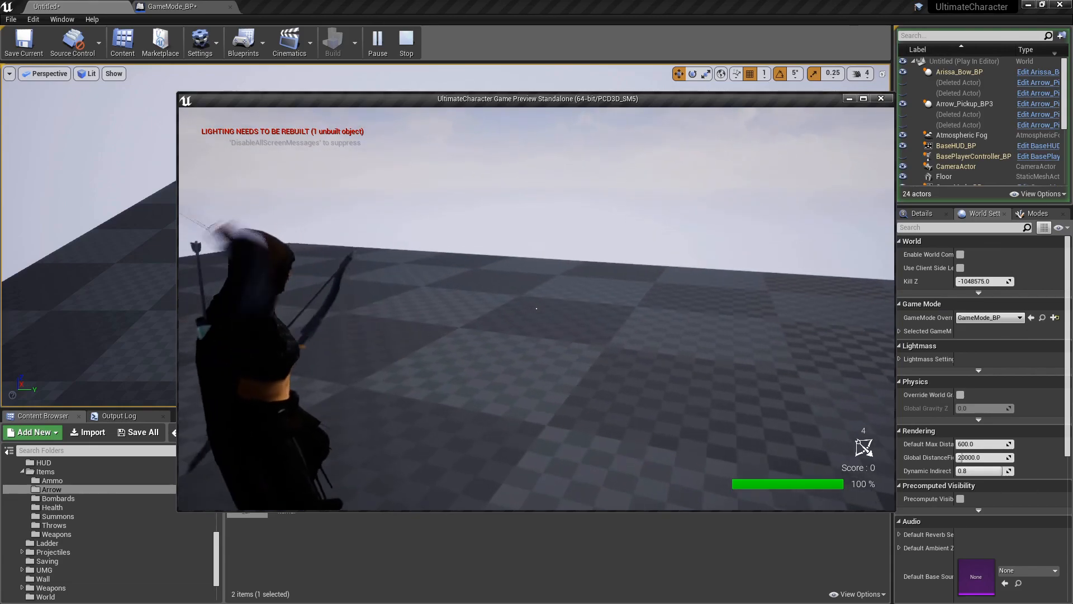
left_click(536, 309)
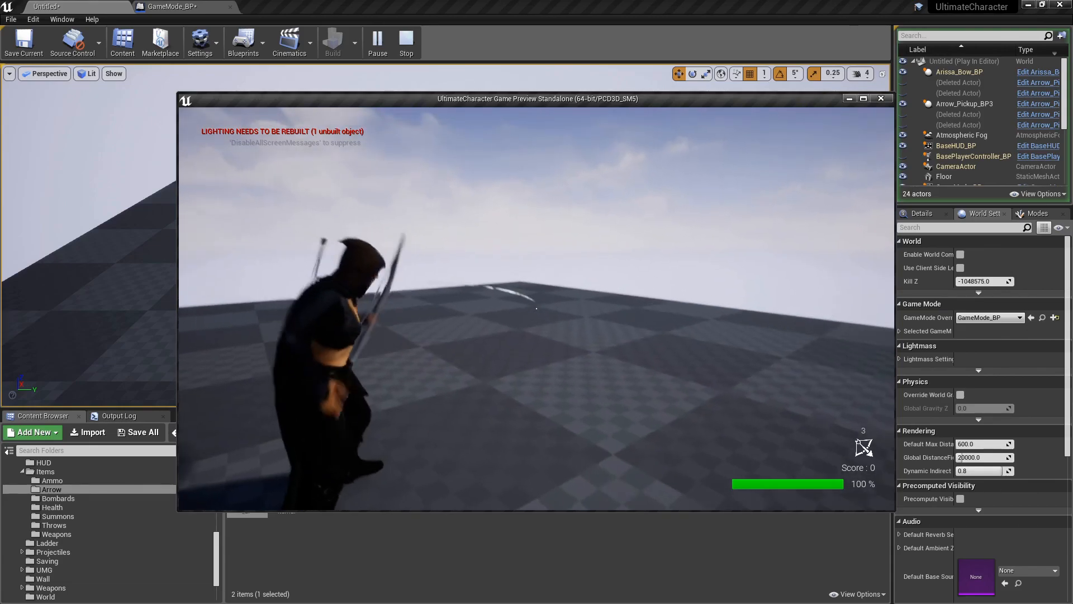
key("w")
left_click(537, 308)
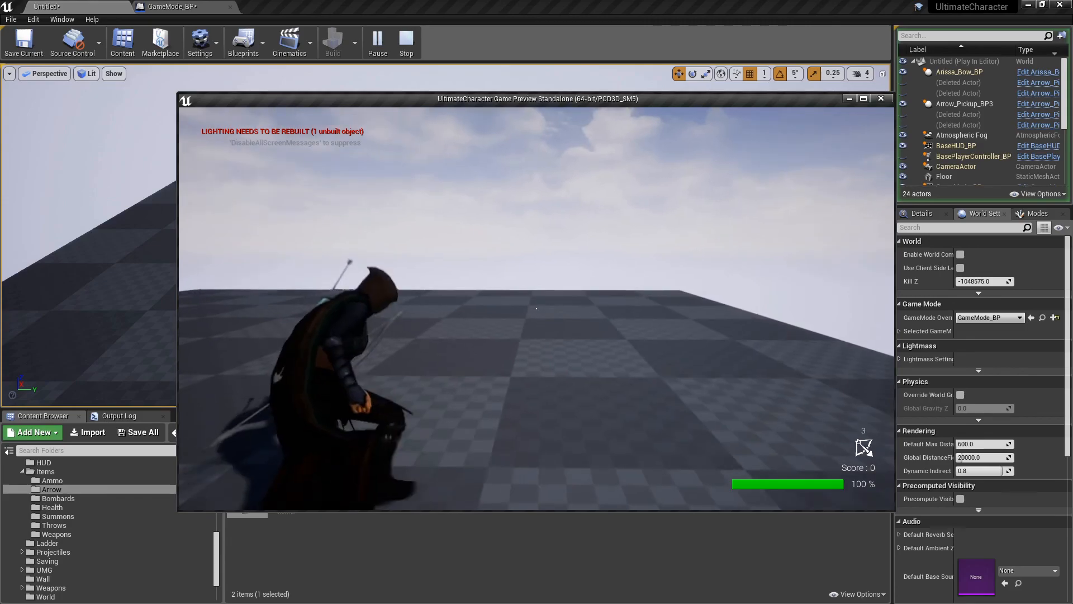
left_click(536, 308)
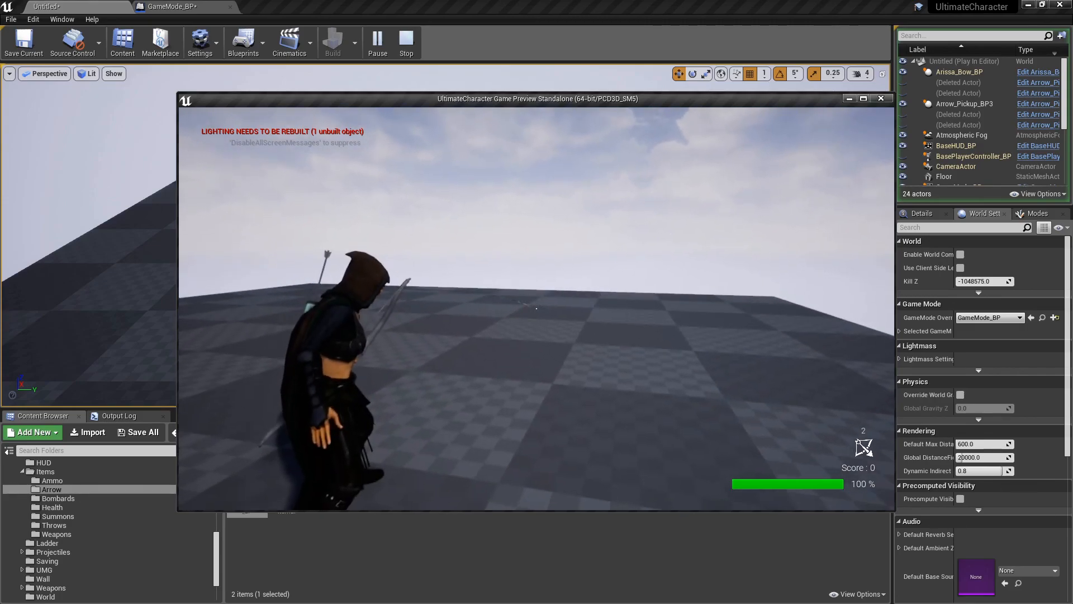
left_click(537, 308)
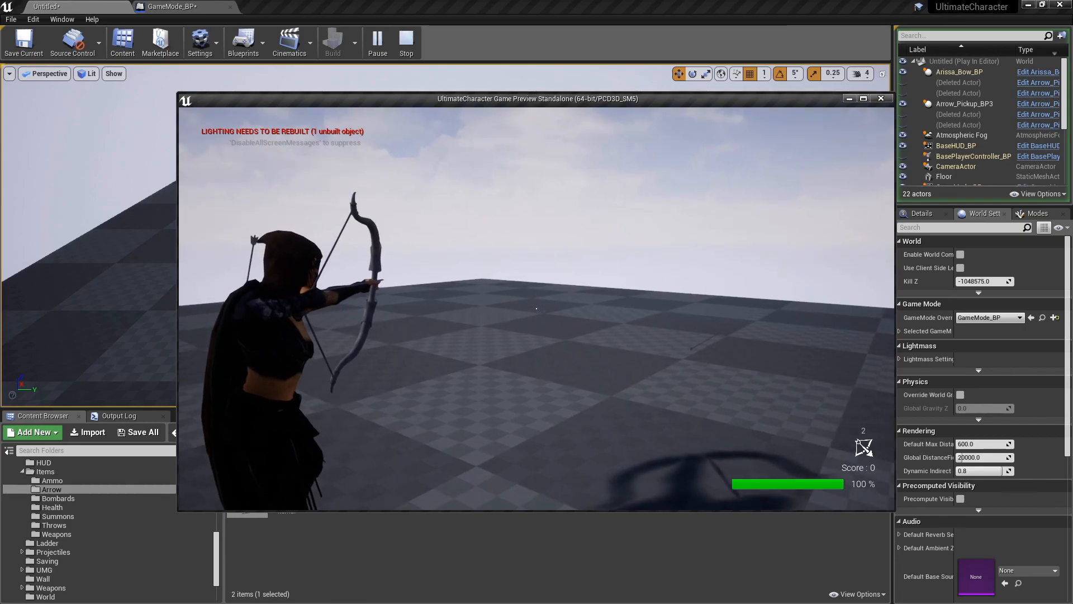
left_click(536, 308)
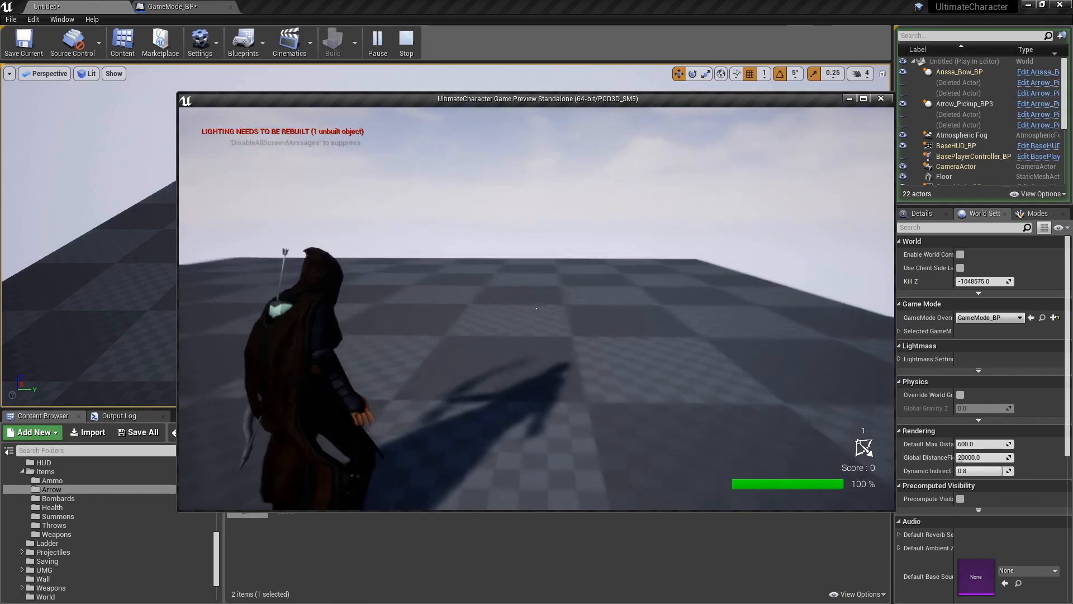